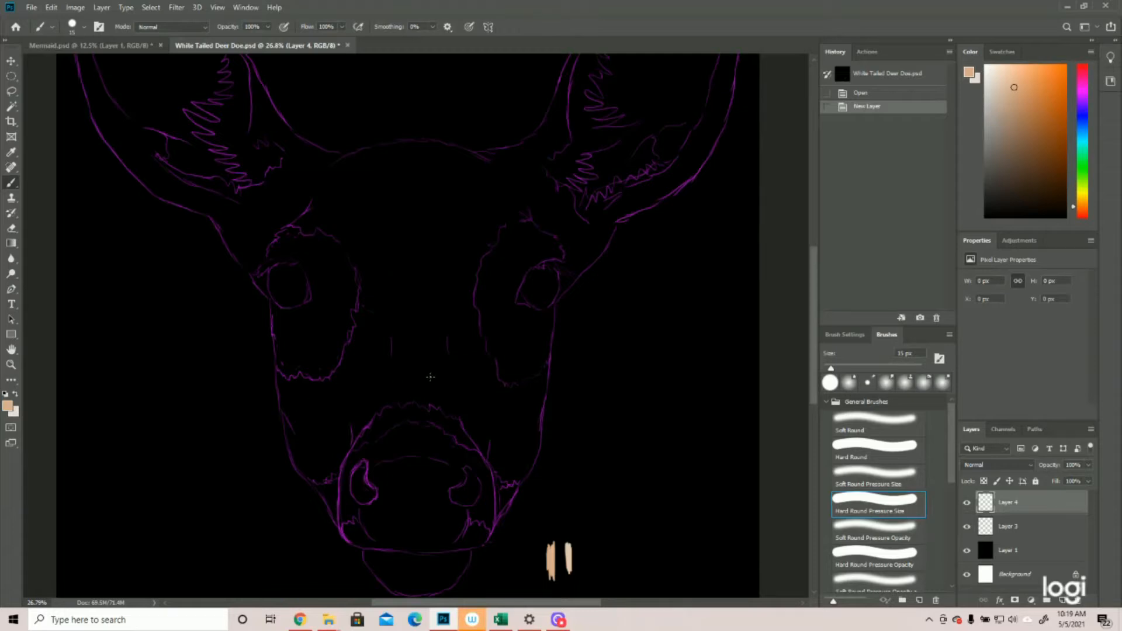
Paint tan fur strokes on Layer 4 fanning upward from the top of the muzzle along the bridge of the deer's nose.
mouse_move(415, 402)
mouse_down()
mouse_move(425, 390)
mouse_move(408, 375)
mouse_move(412, 364)
mouse_up()
drag(393, 403, 402, 367)
drag(435, 406, 421, 353)
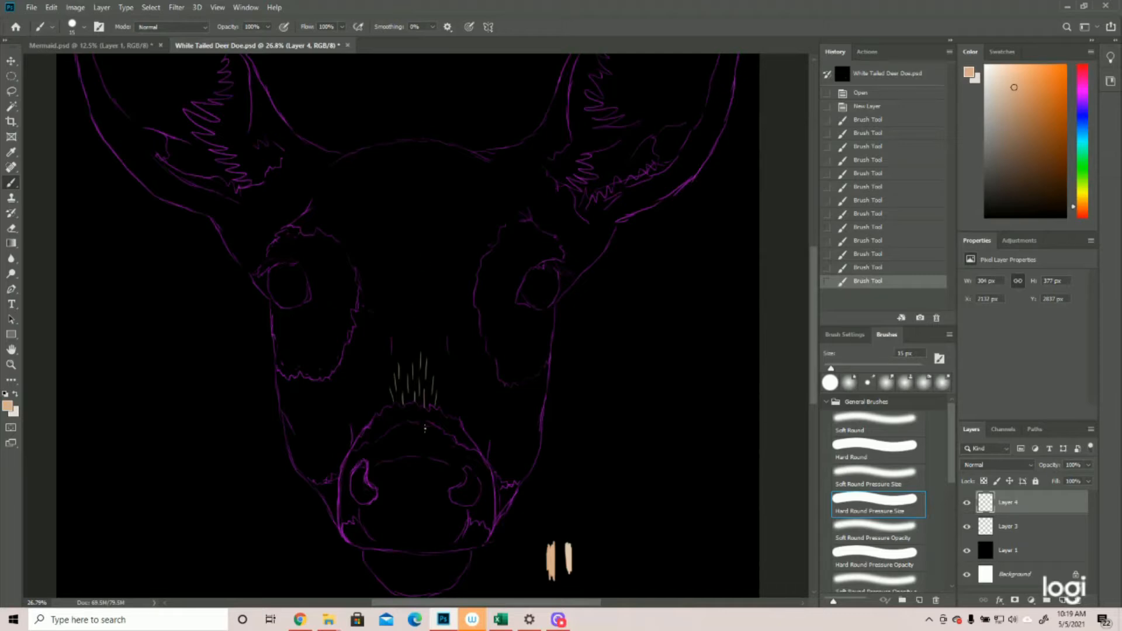
drag(417, 364, 420, 319)
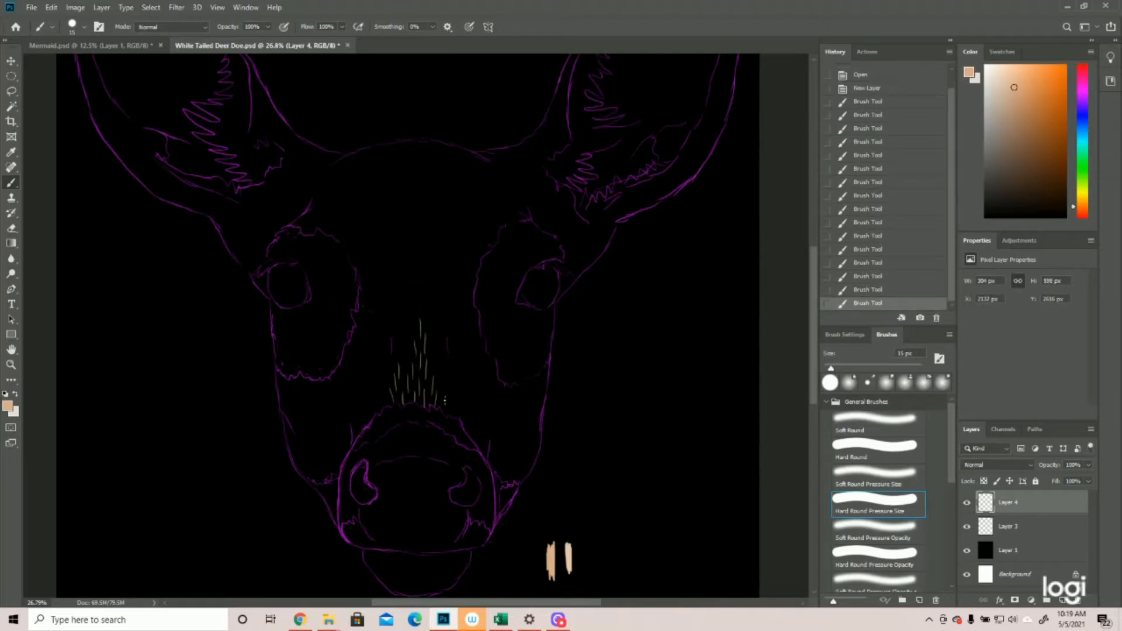
mouse_move(444, 407)
mouse_down()
mouse_move(453, 379)
mouse_move(437, 351)
mouse_move(448, 349)
mouse_up()
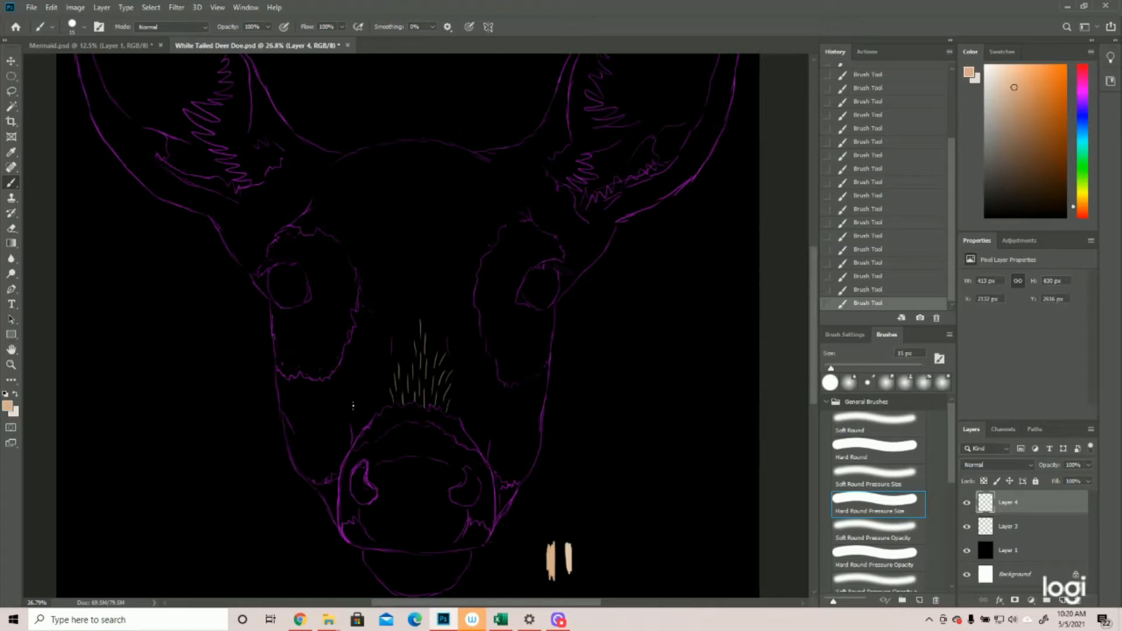
mouse_move(389, 408)
mouse_down()
mouse_move(368, 383)
mouse_move(388, 380)
mouse_move(366, 364)
mouse_move(393, 368)
mouse_move(405, 321)
mouse_up()
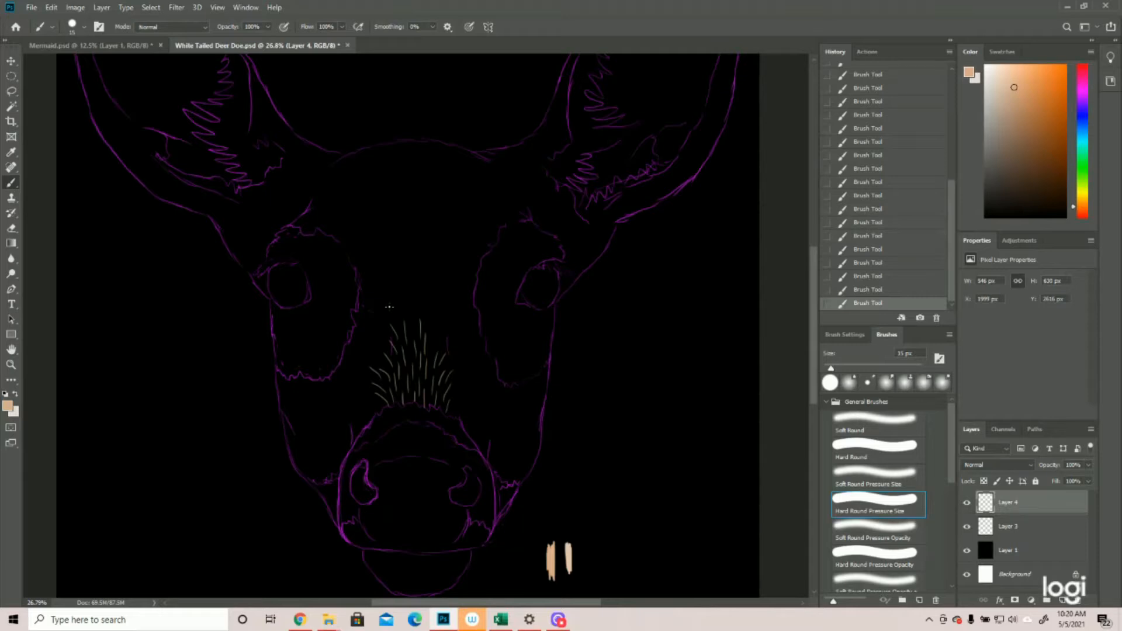
drag(432, 349, 429, 312)
mouse_move(413, 325)
mouse_down()
mouse_move(423, 293)
mouse_move(412, 274)
mouse_up()
mouse_move(440, 335)
mouse_down()
mouse_move(436, 316)
mouse_move(450, 293)
mouse_move(430, 293)
mouse_move(427, 267)
mouse_up()
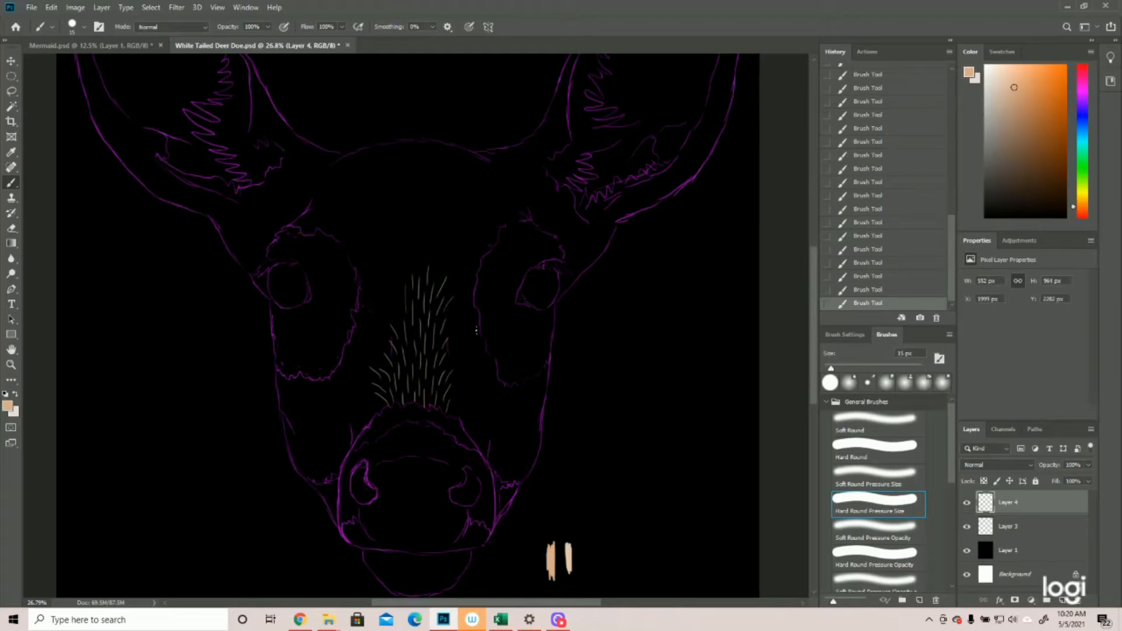
Paint curved tan fur strokes outward over the right-hand cheek, from the bridge of the nose to the jaw outline.
drag(450, 351, 470, 304)
mouse_move(473, 343)
mouse_down()
mouse_move(457, 367)
mouse_move(481, 372)
mouse_move(490, 350)
mouse_up()
mouse_move(453, 414)
mouse_down()
mouse_move(471, 400)
mouse_move(452, 392)
mouse_move(479, 395)
mouse_move(456, 382)
mouse_move(510, 386)
mouse_up()
mouse_move(460, 423)
mouse_down()
mouse_move(474, 419)
mouse_move(489, 448)
mouse_up()
mouse_move(473, 405)
mouse_down()
mouse_move(495, 426)
mouse_move(486, 357)
mouse_move(480, 401)
mouse_move(498, 395)
mouse_move(504, 415)
mouse_move(494, 409)
mouse_move(535, 395)
mouse_move(546, 376)
mouse_move(537, 372)
mouse_move(548, 384)
mouse_move(528, 374)
mouse_move(547, 401)
mouse_move(548, 361)
mouse_up()
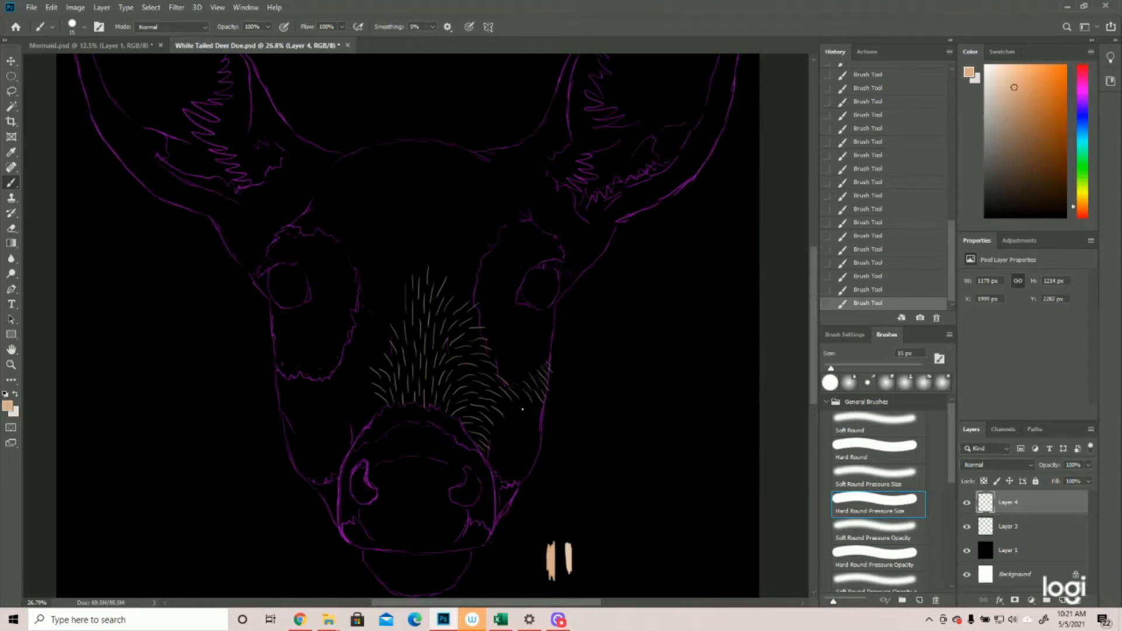
drag(501, 401, 546, 413)
mouse_move(491, 431)
mouse_down()
mouse_move(536, 455)
mouse_move(530, 440)
mouse_move(548, 466)
mouse_move(500, 449)
mouse_move(524, 479)
mouse_up()
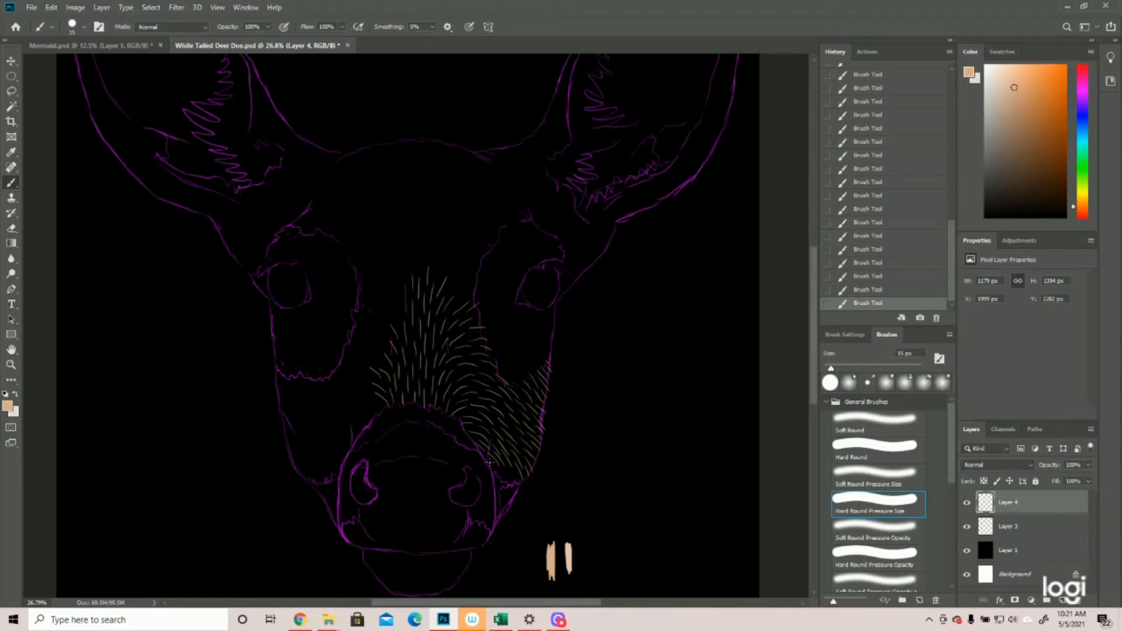
drag(495, 464, 517, 486)
Extend the tan fur strokes from the bridge up between the eyes and along the inner edge of the right-hand eye patch.
mouse_move(469, 289)
mouse_down()
mouse_move(478, 274)
mouse_move(465, 261)
mouse_move(484, 243)
mouse_up()
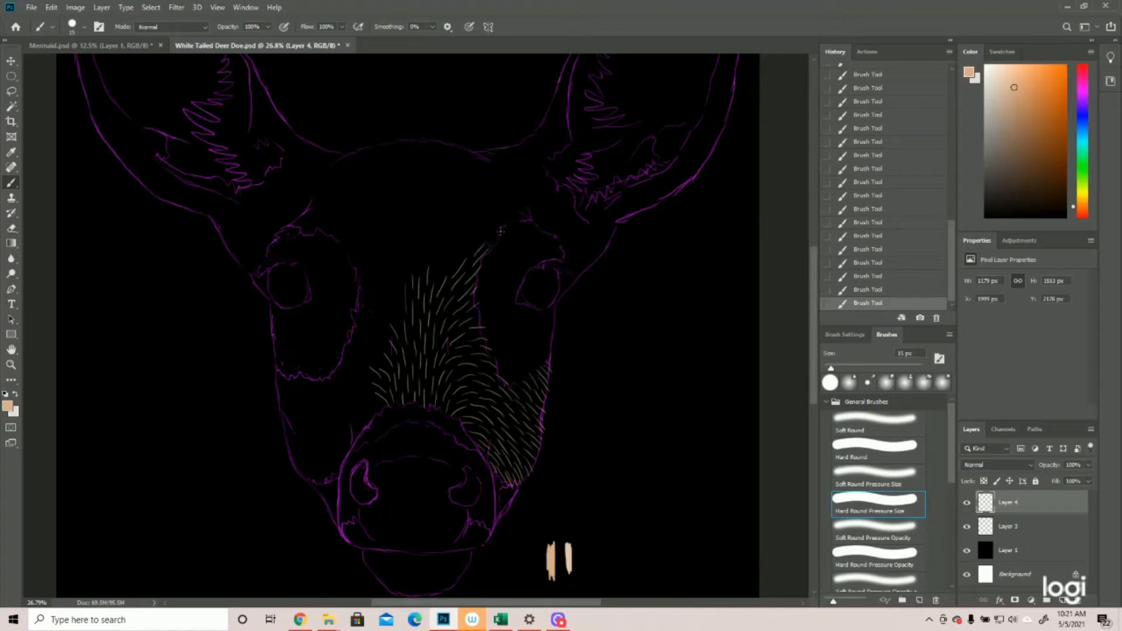
mouse_move(440, 275)
mouse_down()
mouse_move(436, 240)
mouse_move(423, 271)
mouse_move(420, 221)
mouse_move(418, 268)
mouse_move(423, 224)
mouse_up()
mouse_move(455, 262)
mouse_down()
mouse_move(457, 223)
mouse_move(486, 229)
mouse_move(485, 211)
mouse_up()
Fill the left-hand half of the nose bridge with tan fur strokes along the inner edge of the left-hand eye patch.
drag(398, 323, 391, 279)
drag(389, 292, 380, 275)
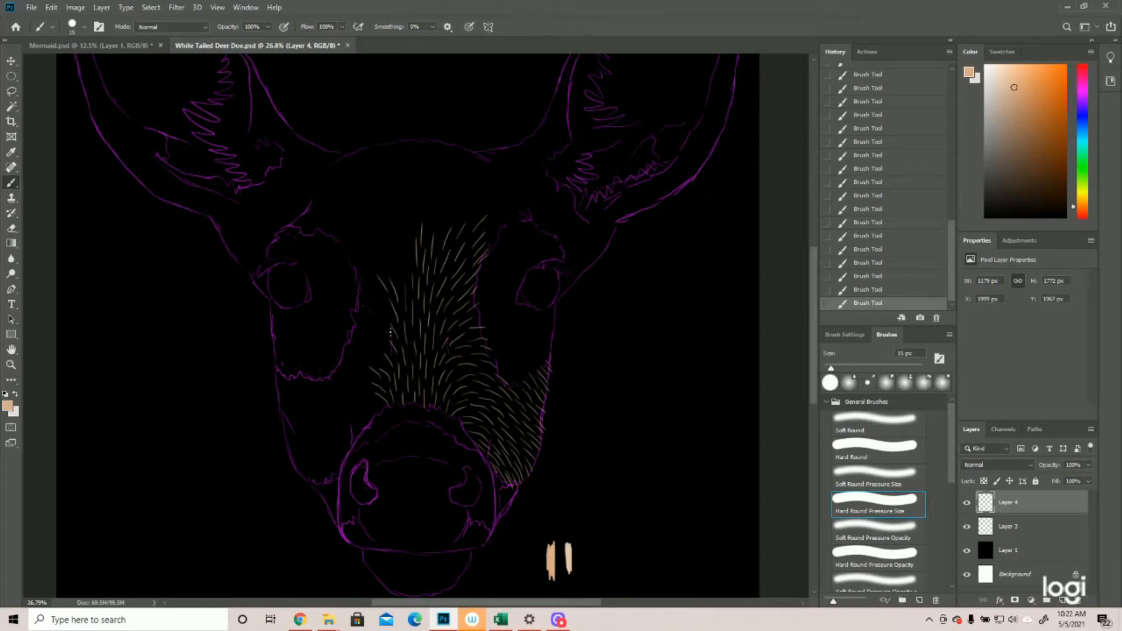
drag(390, 332, 353, 301)
mouse_move(389, 351)
mouse_down()
mouse_move(361, 304)
mouse_move(388, 296)
mouse_move(379, 303)
mouse_move(360, 285)
mouse_move(376, 283)
mouse_move(352, 263)
mouse_move(401, 270)
mouse_move(401, 285)
mouse_move(402, 205)
mouse_up()
drag(381, 252, 375, 221)
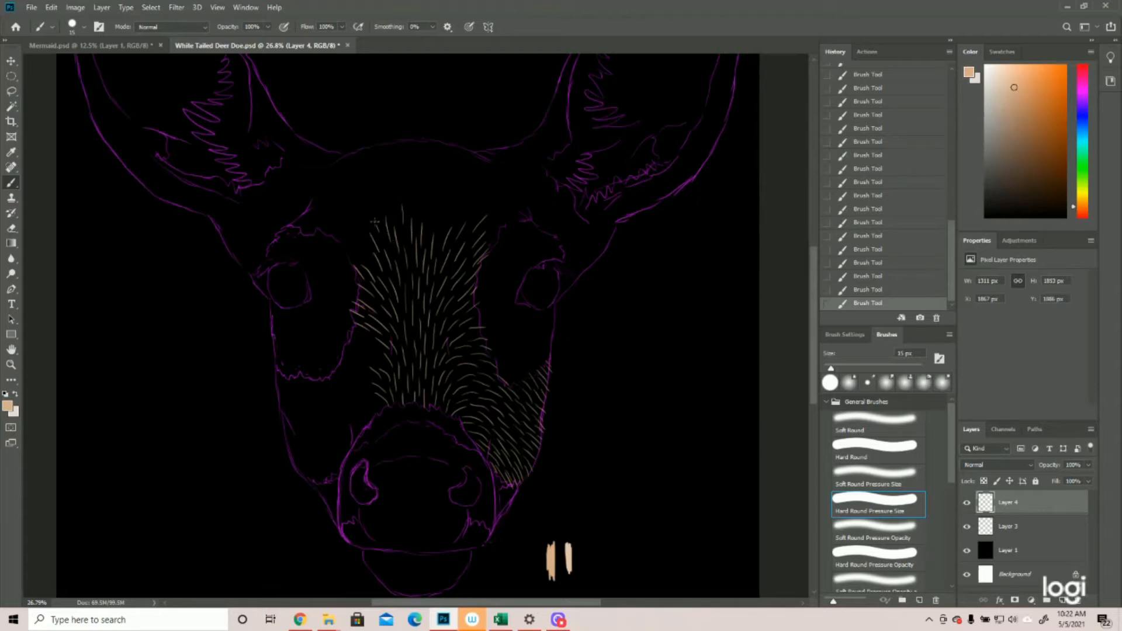
mouse_move(371, 265)
mouse_down()
mouse_move(349, 230)
mouse_move(359, 262)
mouse_move(343, 251)
mouse_move(357, 244)
mouse_move(333, 232)
mouse_up()
mouse_move(361, 330)
mouse_down()
mouse_move(346, 334)
mouse_move(367, 357)
mouse_move(353, 350)
mouse_move(352, 380)
mouse_move(337, 364)
mouse_up()
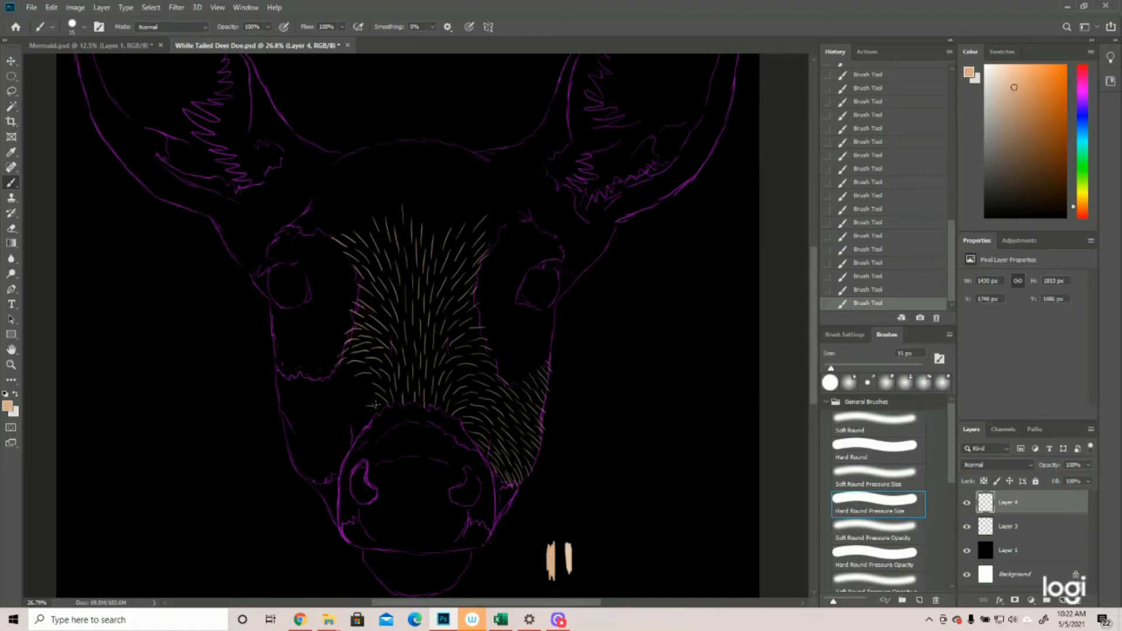
Cover the left-hand cheek with curved tan fur strokes between the eye patch, the muzzle and the jaw outline.
mouse_move(370, 399)
mouse_down()
mouse_move(341, 399)
mouse_move(363, 382)
mouse_move(340, 389)
mouse_move(337, 380)
mouse_up()
drag(351, 385, 327, 392)
mouse_move(369, 425)
mouse_down()
mouse_move(347, 421)
mouse_move(353, 435)
mouse_move(345, 415)
mouse_move(333, 423)
mouse_move(333, 482)
mouse_up()
drag(351, 386, 306, 436)
drag(318, 457, 311, 483)
drag(330, 375, 299, 395)
mouse_move(318, 390)
mouse_down()
mouse_move(299, 406)
mouse_move(274, 373)
mouse_move(272, 387)
mouse_move(285, 386)
mouse_move(276, 397)
mouse_up()
drag(295, 395, 284, 428)
Paint tan fur strokes over the forehead up to the crown outline and out above the left-hand eye patch.
drag(411, 171, 408, 139)
drag(396, 192, 387, 173)
mouse_move(431, 174)
mouse_down()
mouse_move(440, 145)
mouse_move(464, 146)
mouse_up()
drag(504, 225, 517, 216)
drag(366, 168, 354, 149)
drag(354, 166, 342, 153)
drag(352, 178, 337, 163)
drag(348, 192, 331, 186)
drag(337, 220, 317, 216)
mouse_move(317, 230)
mouse_down()
mouse_move(302, 232)
mouse_move(298, 216)
mouse_up()
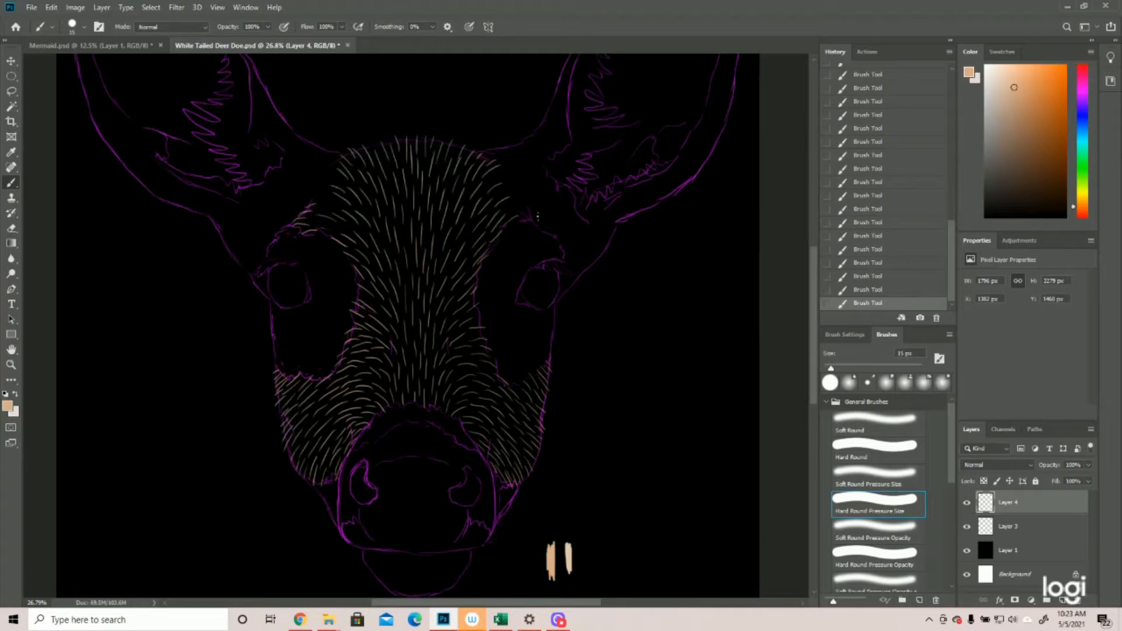
Add tan fur strokes above the right-hand eye patch, removing one unwanted stroke, and along both upper corners of the forehead.
drag(509, 212, 525, 216)
drag(510, 199, 530, 208)
drag(509, 191, 520, 190)
click(852, 291)
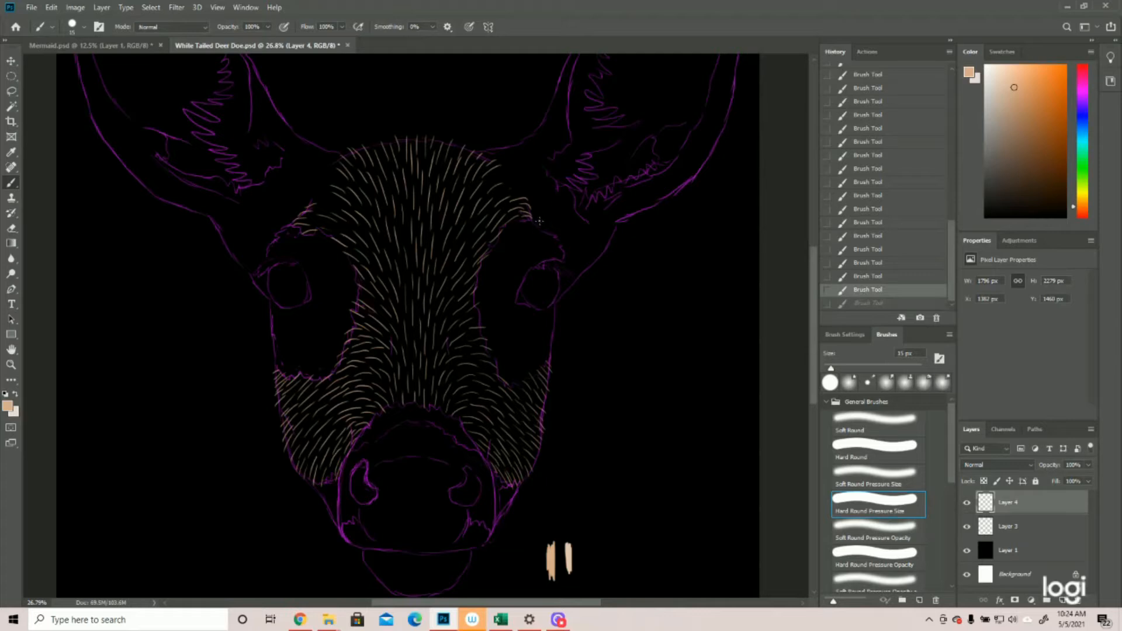
mouse_move(526, 214)
mouse_down()
mouse_move(552, 211)
mouse_move(545, 231)
mouse_move(560, 208)
mouse_up()
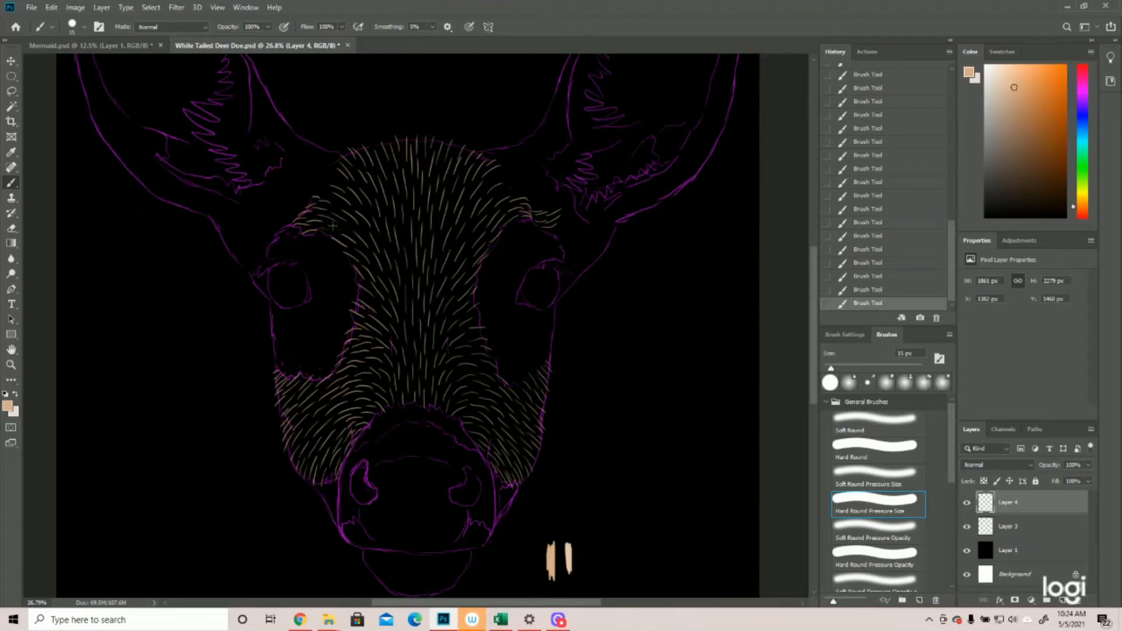
mouse_move(333, 196)
mouse_down()
mouse_move(317, 166)
mouse_move(338, 181)
mouse_move(314, 170)
mouse_move(325, 181)
mouse_move(316, 161)
mouse_move(339, 173)
mouse_move(306, 170)
mouse_up()
drag(502, 169, 518, 159)
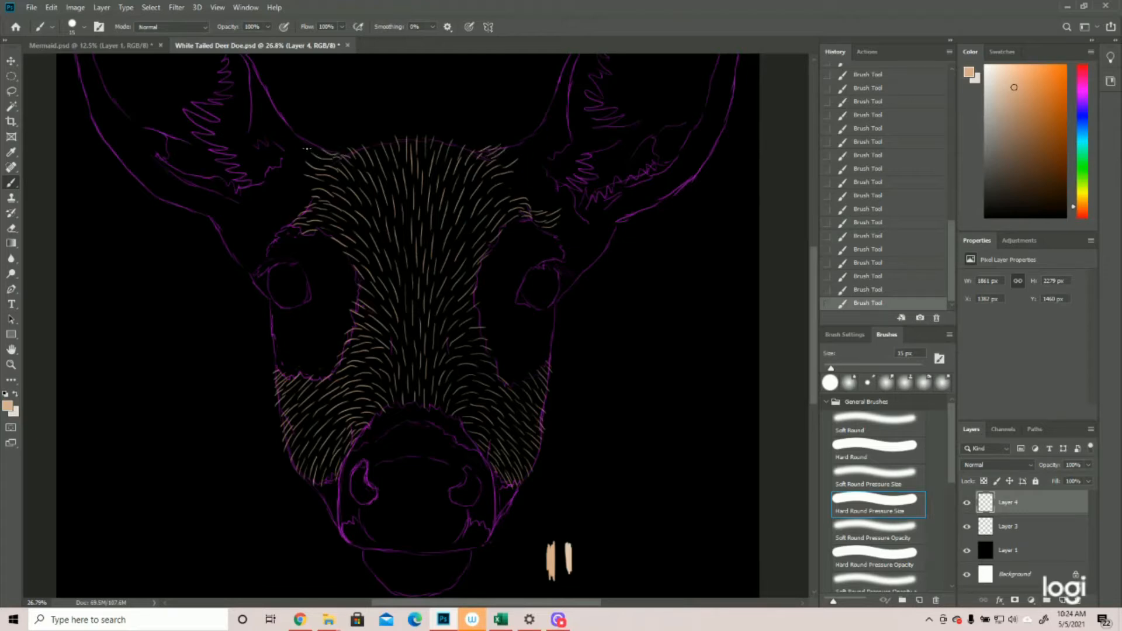
drag(324, 154, 303, 138)
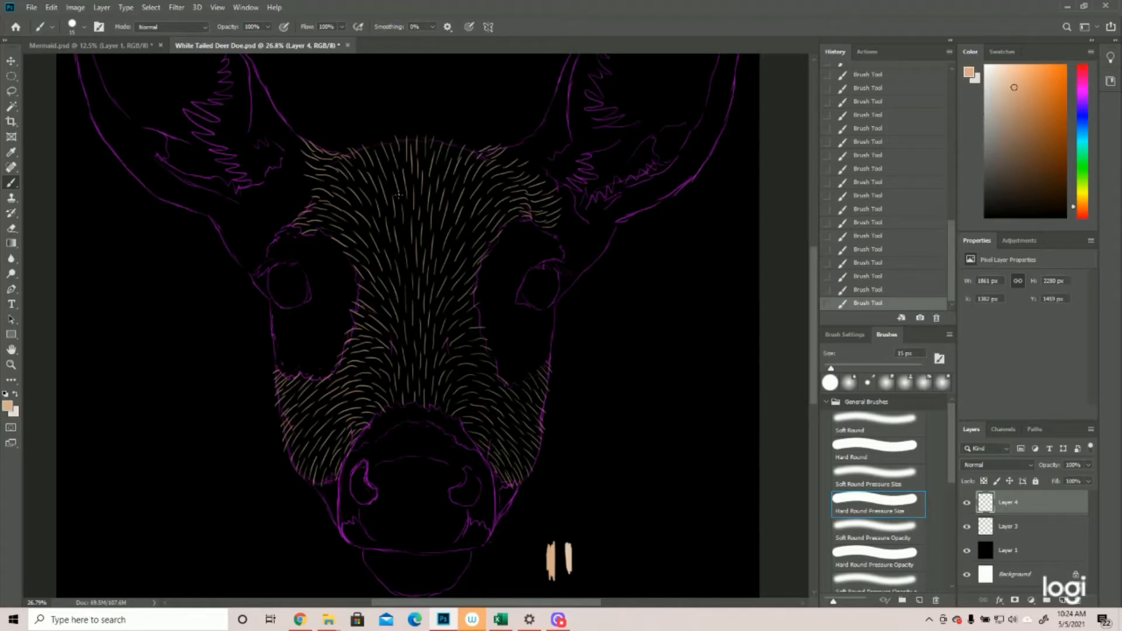
Fill the area between the right-hand ear base and eye with tan fur strokes out to the head outline.
drag(501, 163, 517, 148)
mouse_move(504, 153)
mouse_down()
mouse_move(539, 143)
mouse_move(541, 131)
mouse_up()
drag(550, 231, 576, 206)
drag(563, 205, 575, 190)
drag(530, 175, 550, 149)
drag(559, 237, 574, 224)
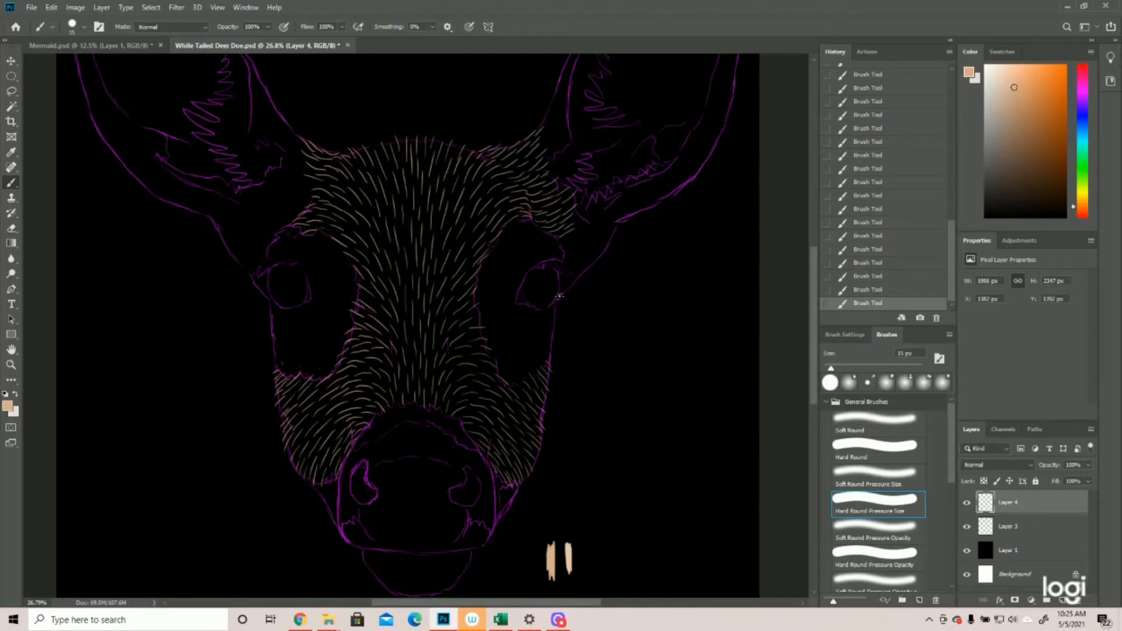
drag(558, 297, 586, 268)
mouse_move(568, 251)
mouse_down()
mouse_move(585, 243)
mouse_move(587, 214)
mouse_up()
mouse_move(587, 264)
mouse_down()
mouse_move(585, 242)
mouse_move(587, 266)
mouse_move(604, 253)
mouse_move(599, 229)
mouse_move(605, 241)
mouse_move(617, 230)
mouse_move(608, 217)
mouse_up()
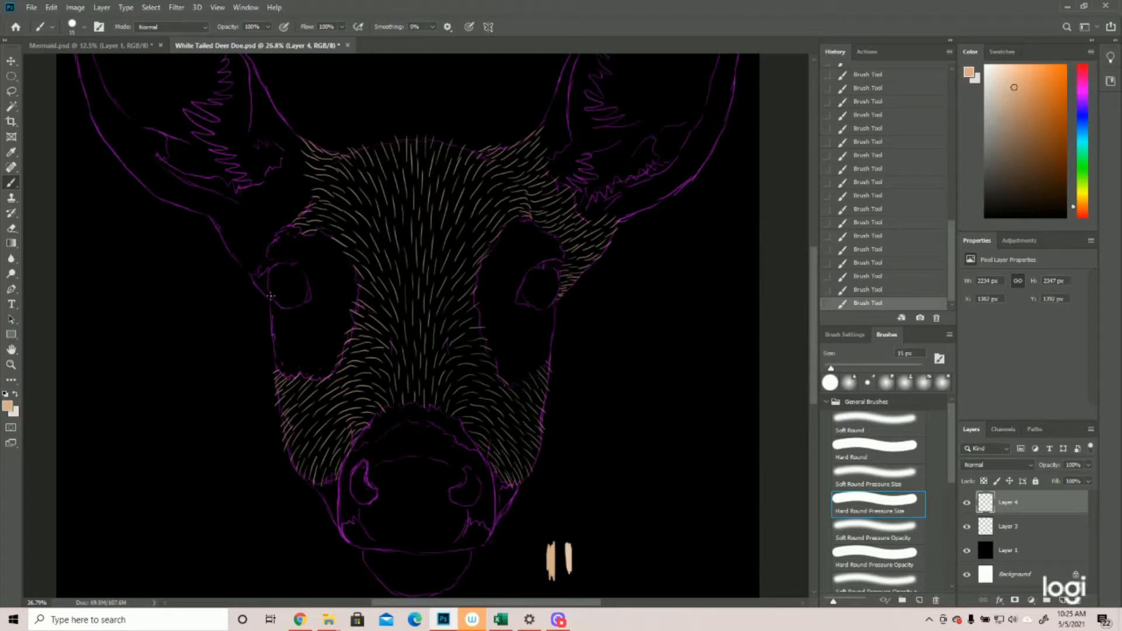
Fill the area between the left-hand ear base and eye with tan fur strokes out to the head outline.
mouse_move(274, 298)
mouse_down()
mouse_move(266, 265)
mouse_move(241, 256)
mouse_move(260, 285)
mouse_move(247, 258)
mouse_move(263, 267)
mouse_move(238, 256)
mouse_move(265, 246)
mouse_move(266, 261)
mouse_move(243, 247)
mouse_move(258, 260)
mouse_move(229, 242)
mouse_move(266, 252)
mouse_move(227, 235)
mouse_move(238, 252)
mouse_move(219, 235)
mouse_up()
drag(322, 187, 285, 177)
mouse_move(304, 180)
mouse_down()
mouse_move(288, 170)
mouse_move(280, 121)
mouse_up()
drag(304, 196, 269, 174)
drag(283, 181, 265, 170)
drag(293, 214, 257, 194)
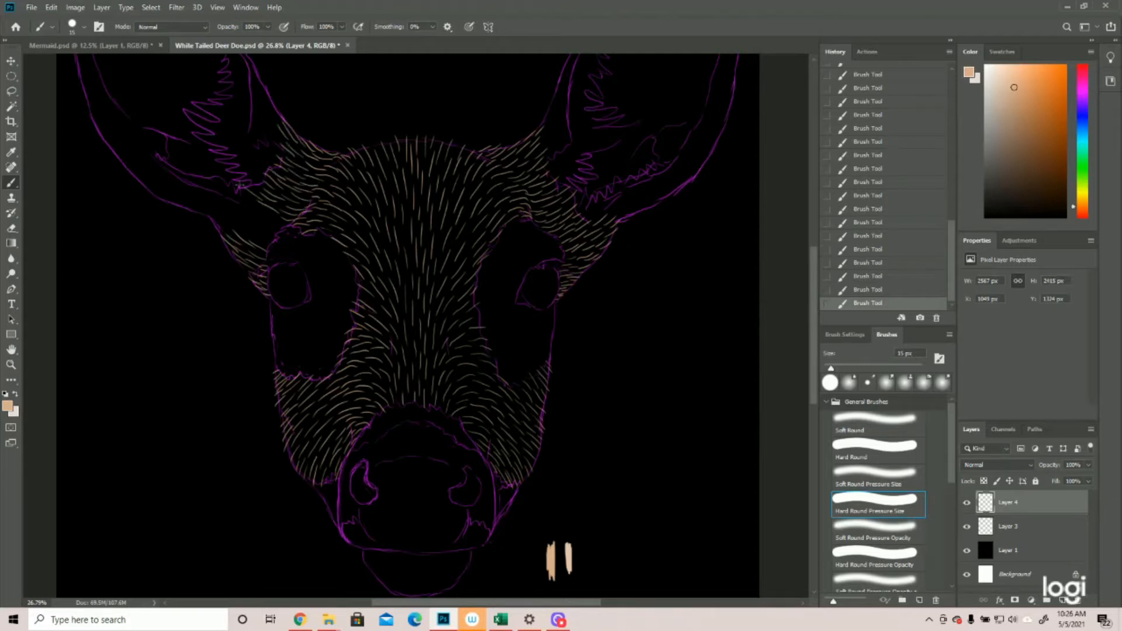
drag(282, 233, 244, 220)
drag(250, 219, 223, 197)
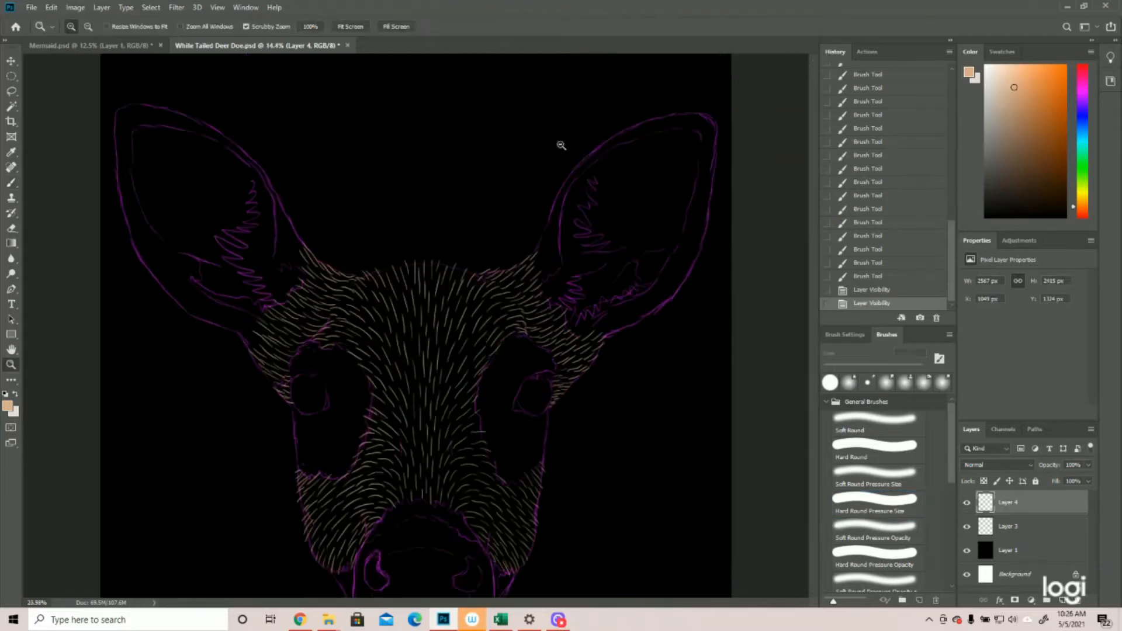
Paint tan fur strokes around the entire rim of the right-hand ear, and check them by hiding and reshowing Layer 3.
drag(481, 200, 395, 248)
mouse_move(462, 323)
mouse_down()
mouse_move(475, 292)
mouse_move(458, 306)
mouse_move(469, 291)
mouse_move(468, 304)
mouse_move(469, 273)
mouse_move(451, 300)
mouse_move(490, 225)
mouse_move(484, 202)
mouse_move(493, 228)
mouse_move(479, 233)
mouse_move(501, 221)
mouse_move(489, 223)
mouse_move(529, 199)
mouse_up()
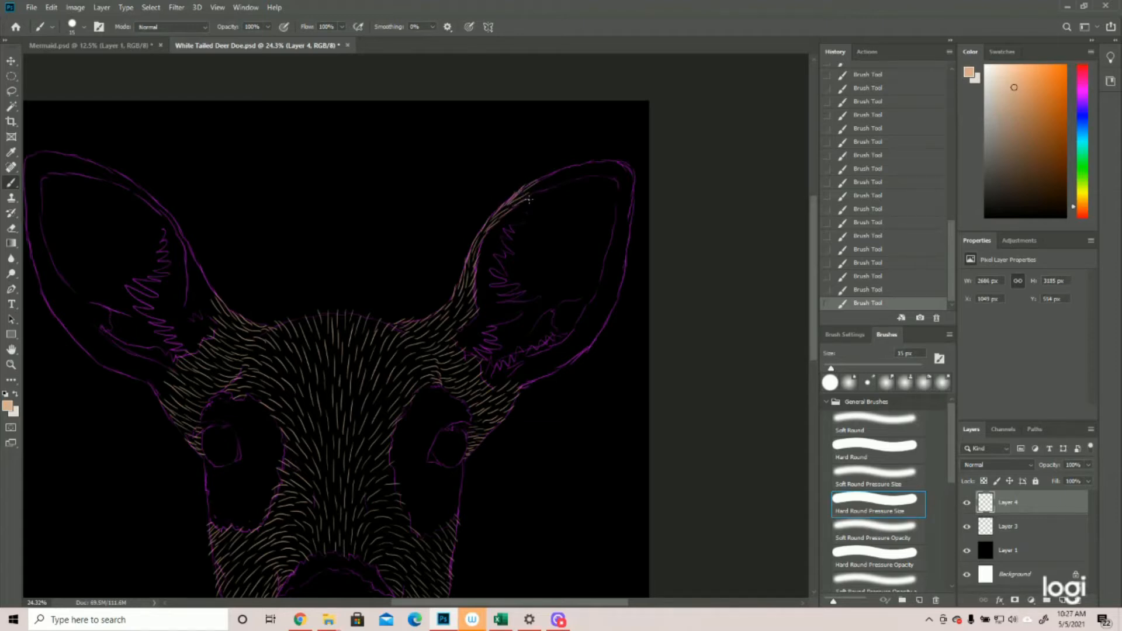
mouse_move(529, 194)
mouse_down()
mouse_move(559, 169)
mouse_move(530, 193)
mouse_move(586, 163)
mouse_move(576, 175)
mouse_move(612, 161)
mouse_move(592, 165)
mouse_move(602, 159)
mouse_move(620, 174)
mouse_move(597, 175)
mouse_move(632, 171)
mouse_up()
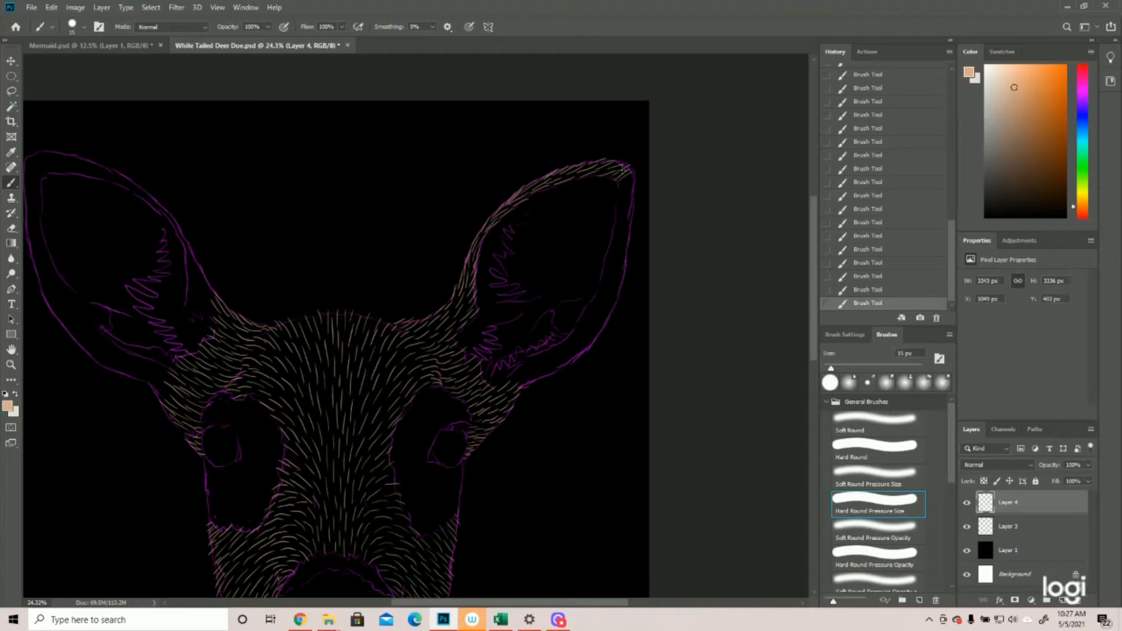
mouse_move(628, 184)
mouse_down()
mouse_move(611, 210)
mouse_move(623, 228)
mouse_move(631, 212)
mouse_move(624, 232)
mouse_move(628, 212)
mouse_move(615, 221)
mouse_move(622, 214)
mouse_move(611, 246)
mouse_move(616, 222)
mouse_move(609, 239)
mouse_move(629, 228)
mouse_move(612, 263)
mouse_move(615, 231)
mouse_up()
mouse_move(621, 271)
mouse_down()
mouse_move(630, 241)
mouse_move(611, 286)
mouse_move(601, 271)
mouse_move(592, 307)
mouse_up()
drag(619, 279, 569, 339)
drag(550, 360, 522, 377)
scroll(414, 327, down, 3)
click(966, 526)
click(967, 526)
scroll(415, 327, up, 3)
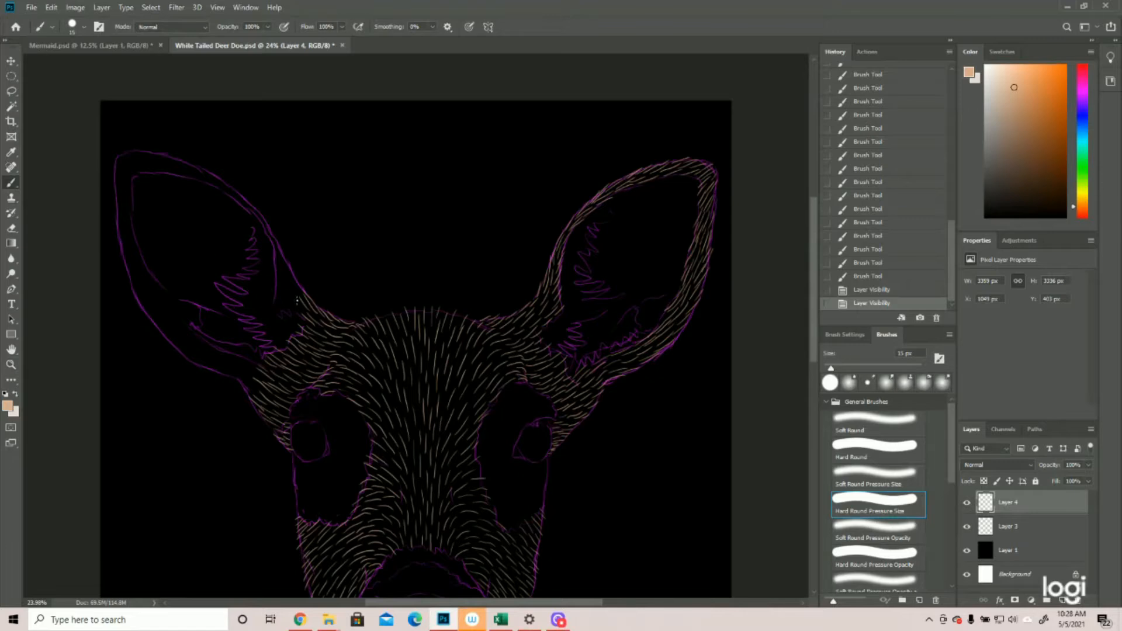
Paint tan fur strokes around the rim of the left-hand ear, from its inner base over the tip and down the outer edge.
mouse_move(305, 311)
mouse_down()
mouse_move(296, 297)
mouse_move(273, 298)
mouse_move(275, 284)
mouse_up()
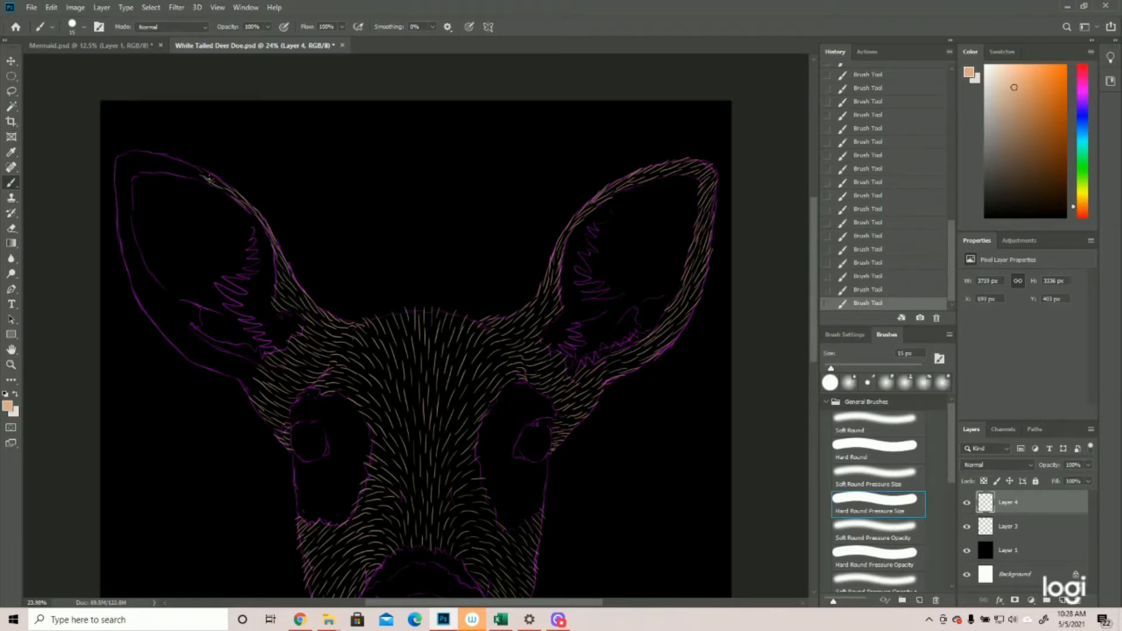
mouse_move(209, 178)
mouse_down()
mouse_move(130, 155)
mouse_move(136, 179)
mouse_move(120, 188)
mouse_move(131, 195)
mouse_up()
drag(119, 186, 187, 328)
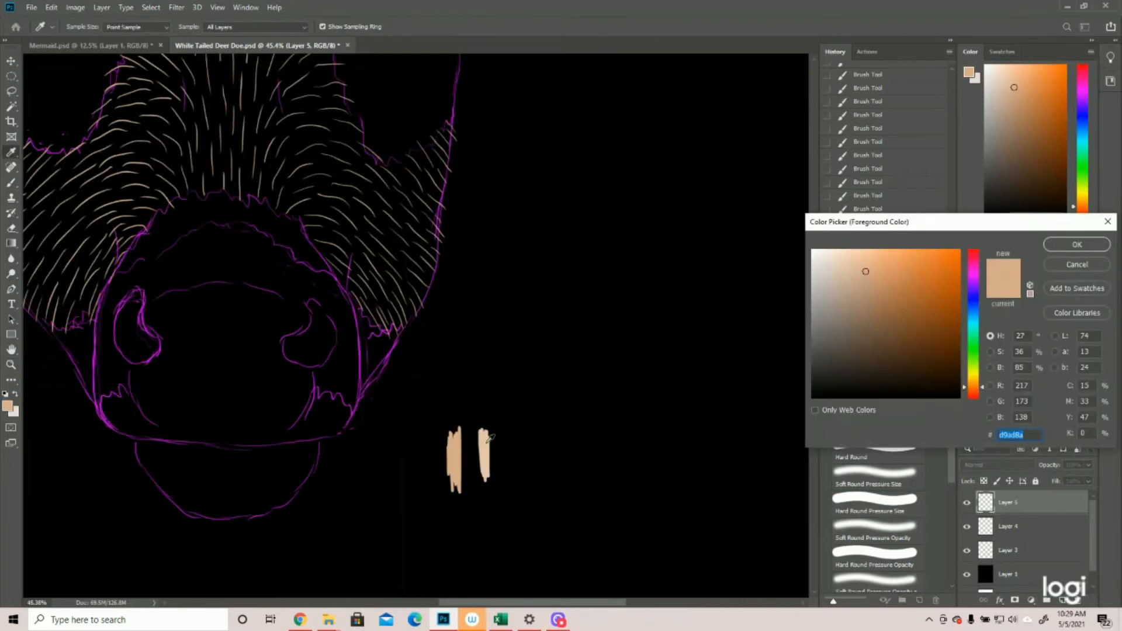
Set the foreground colour to the lighter beige swatch beside the muzzle and activate the Brush tool.
click(488, 437)
click(1068, 251)
drag(585, 377, 538, 384)
click(504, 252)
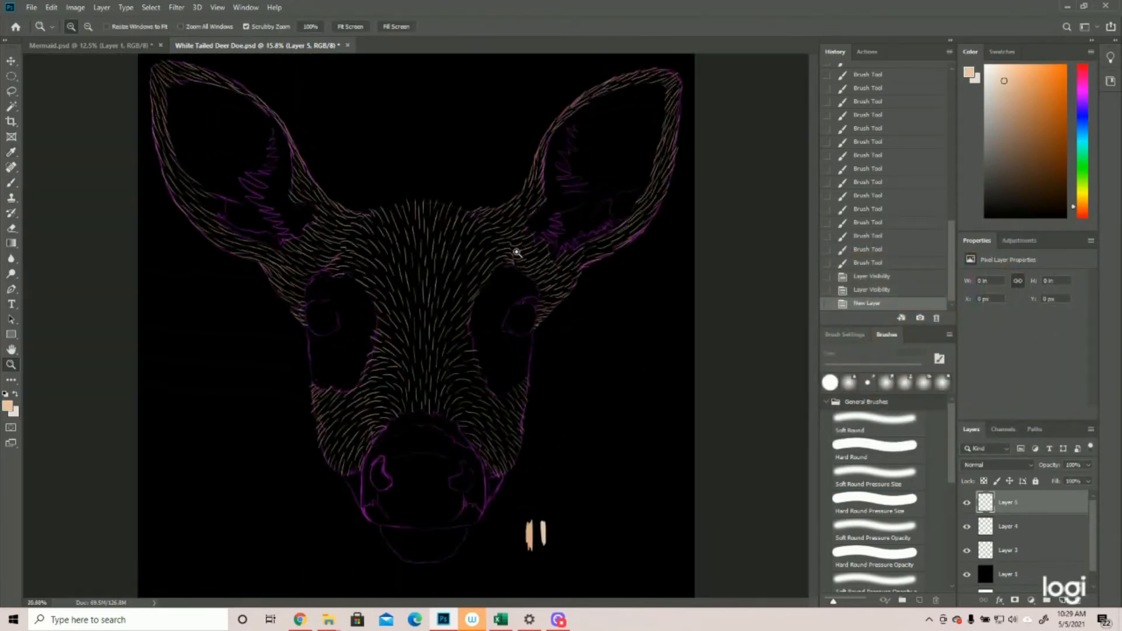
key(b)
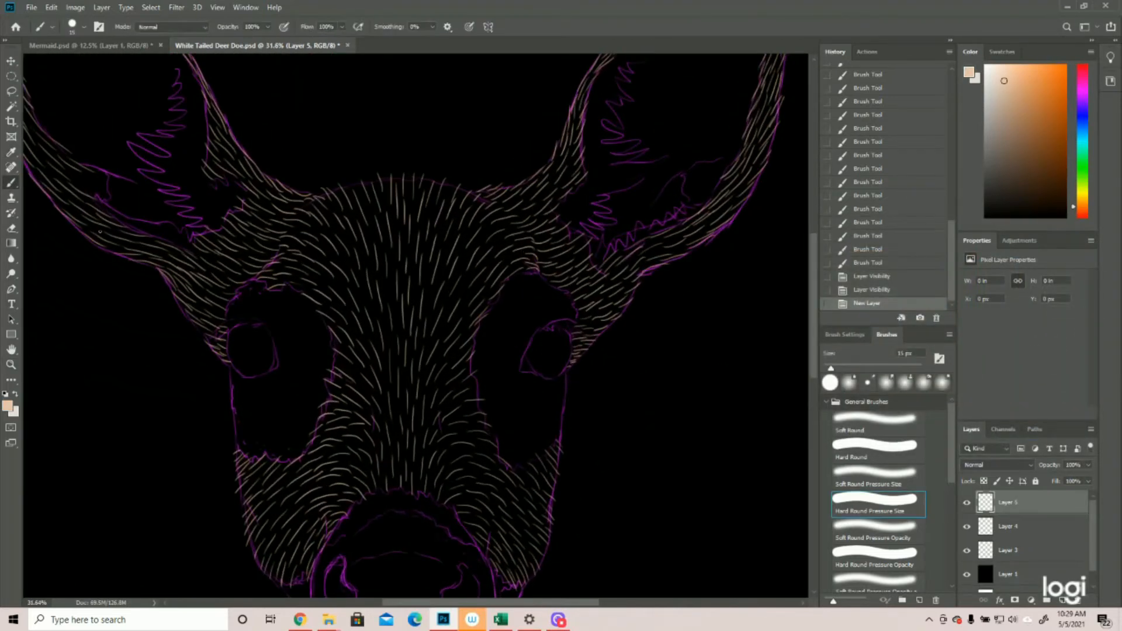
Fill the upper part of the right-hand eye patch with light beige fur strokes on Layer 5, curving them over the eye.
mouse_move(483, 364)
mouse_down()
mouse_move(528, 352)
mouse_move(497, 373)
mouse_move(521, 361)
mouse_move(511, 369)
mouse_move(525, 377)
mouse_move(487, 401)
mouse_move(522, 383)
mouse_move(506, 383)
mouse_move(532, 361)
mouse_move(495, 350)
mouse_move(473, 366)
mouse_move(488, 348)
mouse_move(489, 365)
mouse_move(508, 355)
mouse_move(499, 367)
mouse_move(537, 326)
mouse_move(499, 358)
mouse_move(517, 334)
mouse_up()
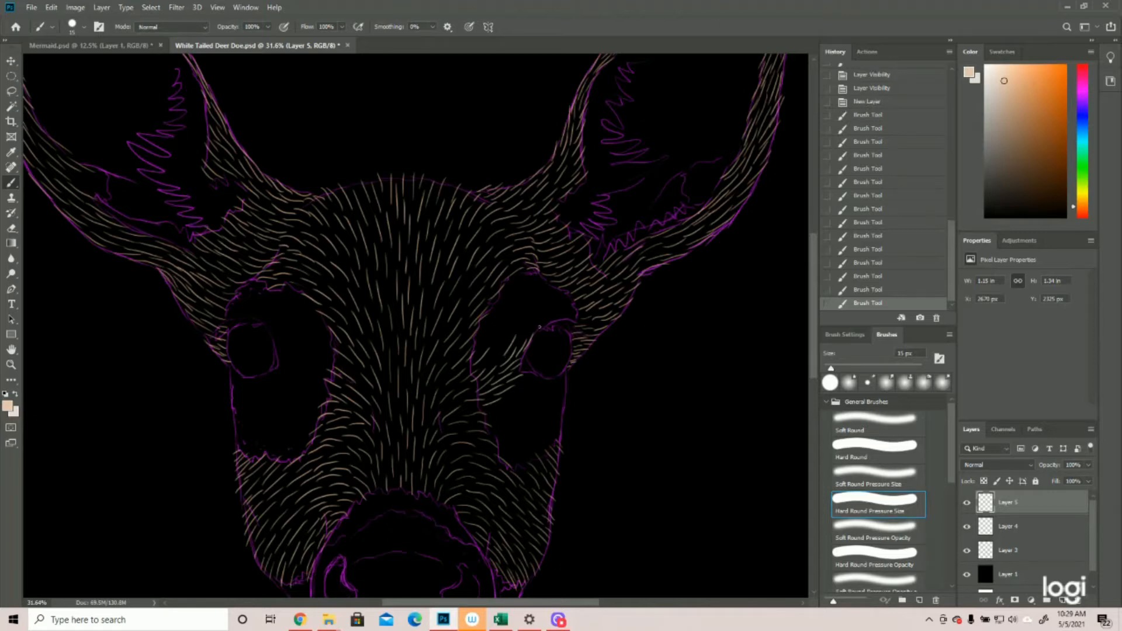
mouse_move(514, 342)
mouse_down()
mouse_move(534, 317)
mouse_move(531, 330)
mouse_move(559, 318)
mouse_move(536, 331)
mouse_move(573, 322)
mouse_up()
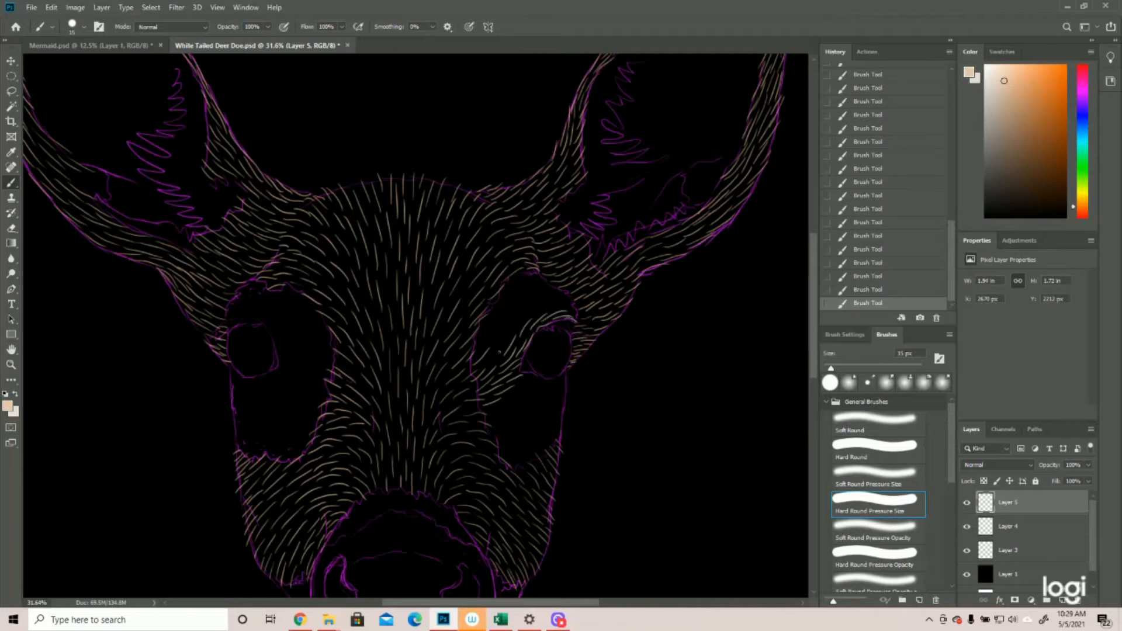
mouse_move(519, 325)
mouse_down()
mouse_move(561, 296)
mouse_move(579, 298)
mouse_move(553, 309)
mouse_move(580, 314)
mouse_move(554, 277)
mouse_move(572, 298)
mouse_up()
mouse_move(471, 349)
mouse_down()
mouse_move(494, 327)
mouse_move(494, 337)
mouse_move(525, 300)
mouse_up()
mouse_move(514, 304)
mouse_down()
mouse_move(558, 284)
mouse_move(521, 275)
mouse_move(547, 277)
mouse_up()
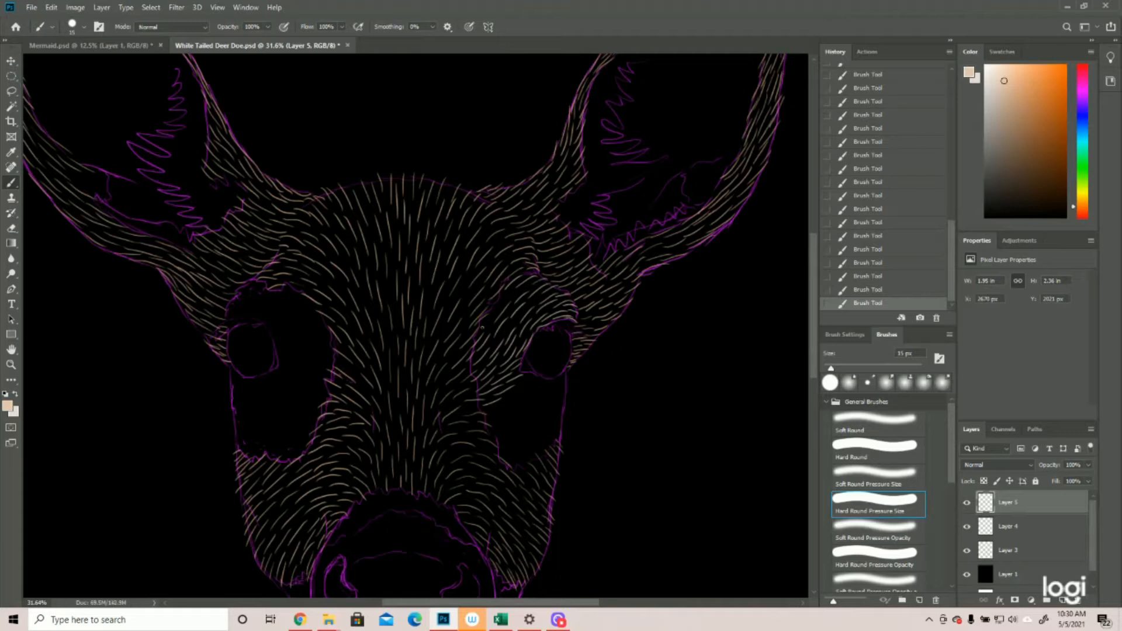
drag(488, 318, 523, 289)
Fill the lower part of the right-hand eye patch with light beige fur strokes down to the cheek.
mouse_move(484, 423)
mouse_down()
mouse_move(534, 391)
mouse_move(520, 380)
mouse_move(502, 398)
mouse_move(536, 397)
mouse_move(520, 379)
mouse_move(536, 375)
mouse_move(524, 373)
mouse_move(546, 388)
mouse_move(568, 381)
mouse_move(543, 379)
mouse_move(558, 395)
mouse_move(549, 379)
mouse_move(561, 395)
mouse_move(562, 376)
mouse_move(565, 397)
mouse_move(532, 390)
mouse_move(560, 399)
mouse_move(558, 417)
mouse_move(508, 406)
mouse_move(558, 441)
mouse_up()
mouse_move(488, 436)
mouse_down()
mouse_move(511, 426)
mouse_move(526, 451)
mouse_move(537, 432)
mouse_move(514, 412)
mouse_move(544, 435)
mouse_move(532, 418)
mouse_move(550, 436)
mouse_up()
mouse_move(535, 433)
mouse_down()
mouse_move(556, 454)
mouse_move(545, 435)
mouse_move(561, 446)
mouse_move(541, 438)
mouse_move(496, 449)
mouse_move(526, 459)
mouse_move(510, 445)
mouse_move(534, 466)
mouse_move(524, 445)
mouse_move(545, 466)
mouse_move(535, 443)
mouse_move(551, 470)
mouse_move(523, 470)
mouse_up()
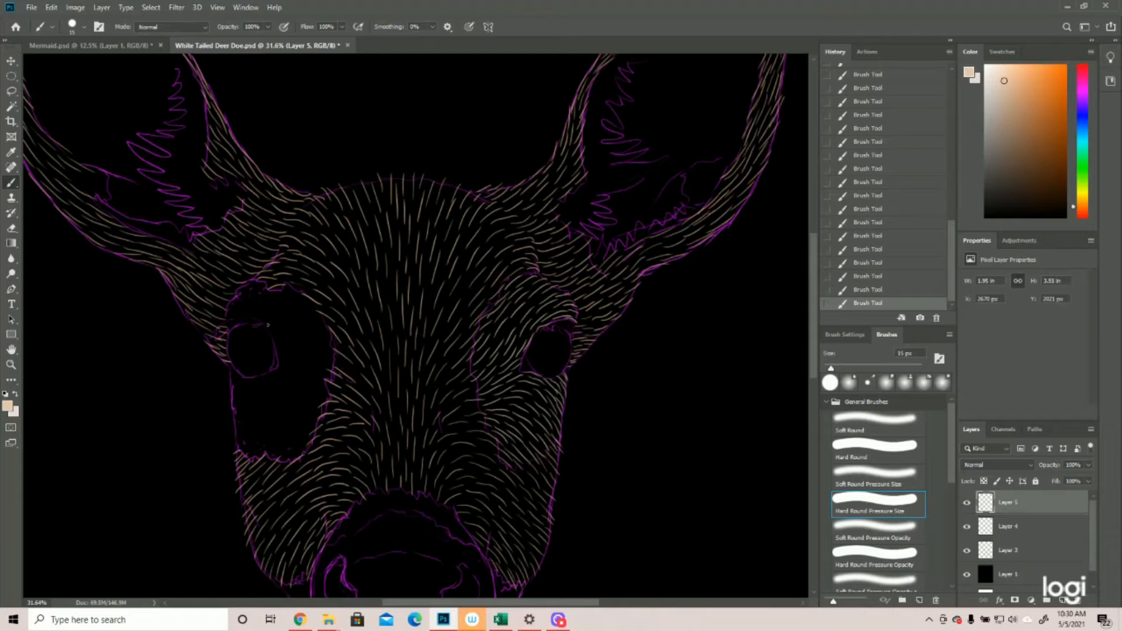
Paint light beige fur strokes in the left-hand eye patch beside and above the eye.
mouse_move(318, 362)
mouse_down()
mouse_move(332, 376)
mouse_move(318, 366)
mouse_move(341, 362)
mouse_move(327, 362)
mouse_move(332, 390)
mouse_move(288, 364)
mouse_move(310, 357)
mouse_move(281, 352)
mouse_up()
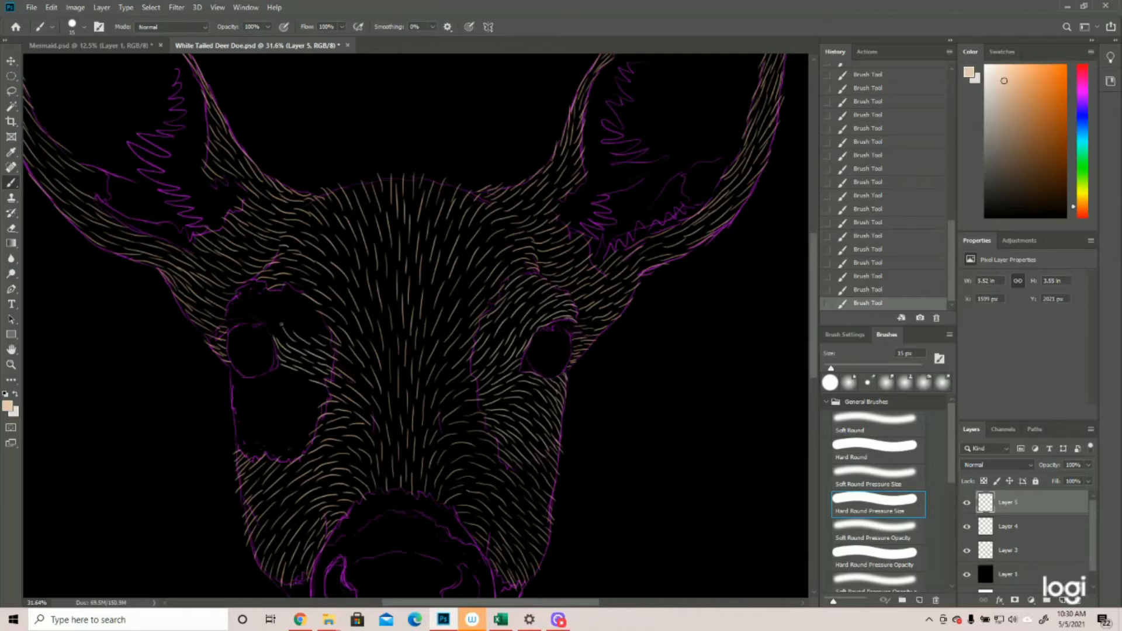
drag(270, 337, 253, 307)
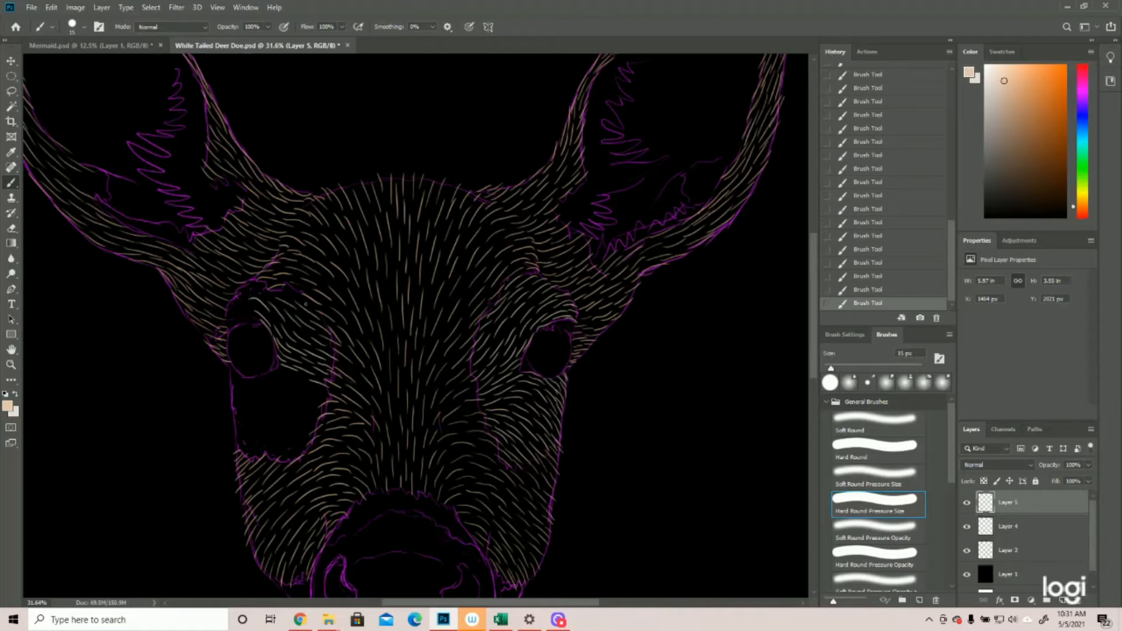
drag(241, 302, 261, 310)
drag(249, 306, 224, 313)
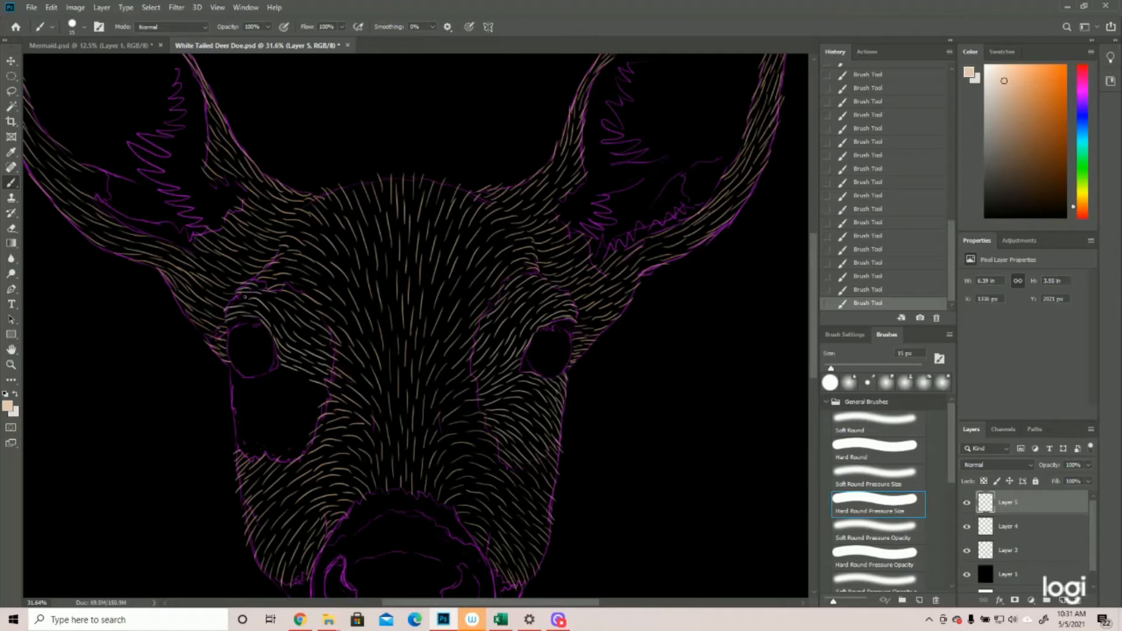
drag(243, 299, 229, 304)
scroll(305, 339, down, 3)
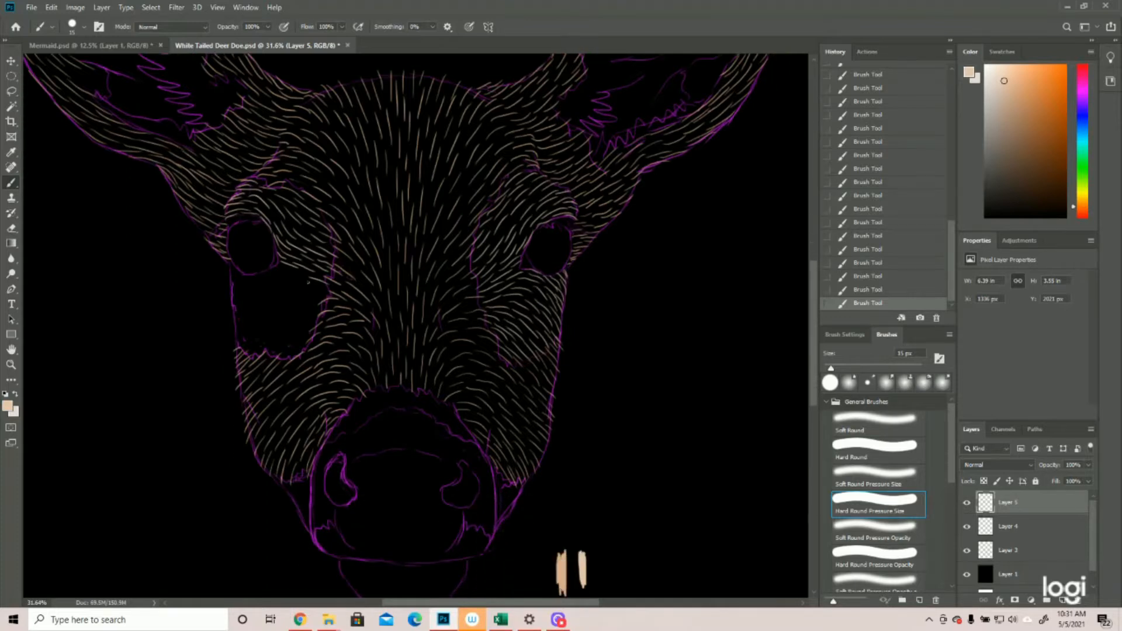
Fill the left-hand eye patch below the eye with light beige fur strokes down to the cheek.
mouse_move(327, 290)
mouse_down()
mouse_move(288, 288)
mouse_move(304, 278)
mouse_move(292, 276)
mouse_move(271, 274)
mouse_up()
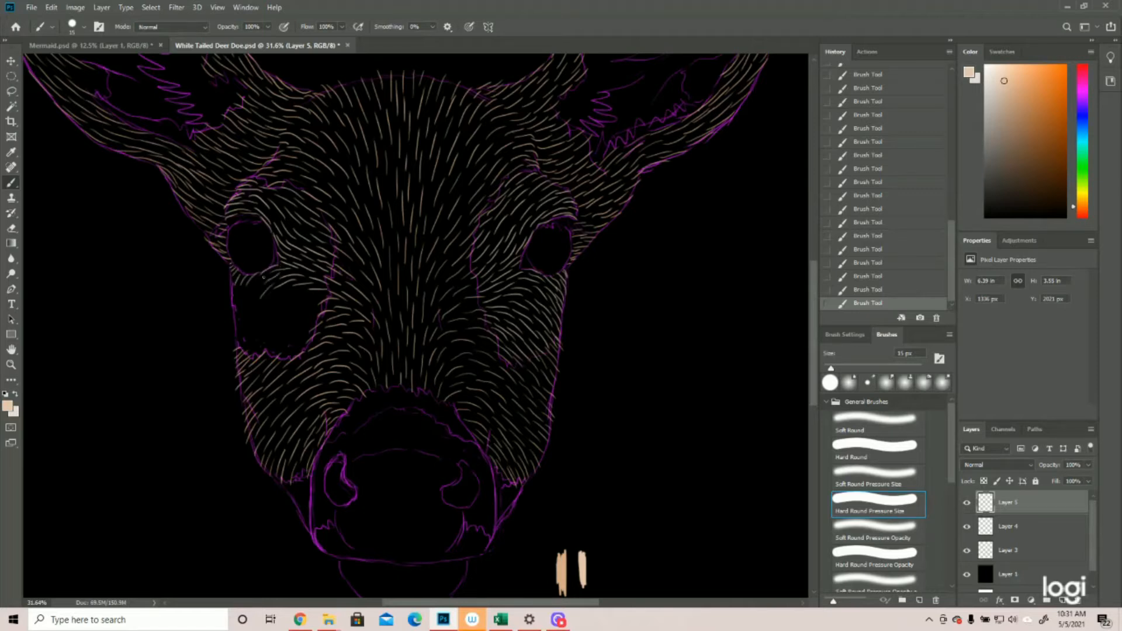
drag(245, 281, 234, 299)
drag(321, 299, 297, 318)
drag(310, 327, 284, 356)
drag(286, 296, 260, 330)
Paint light beige fur strokes along the upper edge of the muzzle and down its right-hand side.
scroll(409, 322, down, 3)
drag(391, 311, 391, 332)
mouse_move(433, 316)
mouse_down()
mouse_move(429, 334)
mouse_move(470, 362)
mouse_move(500, 412)
mouse_up()
scroll(409, 327, down, 1)
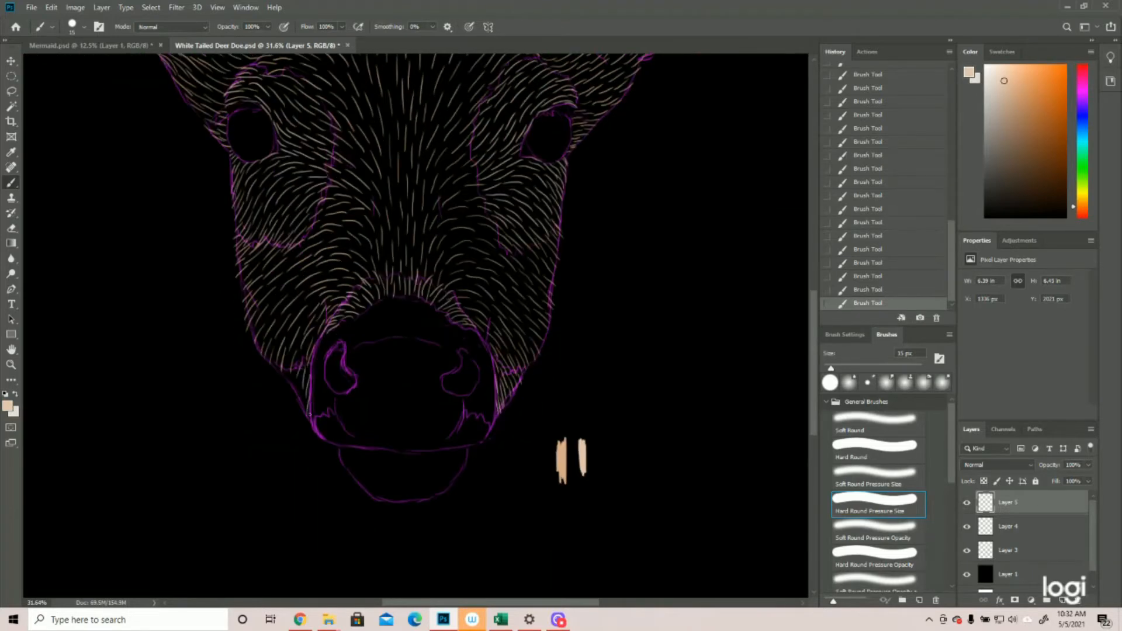
Check the fur with the Layer 3 sketch hidden, add a new layer and show the sketch again.
key(z)
key(ctrl+minus)
key(ctrl+minus)
click(967, 549)
click(1062, 600)
click(966, 550)
drag(436, 498, 473, 496)
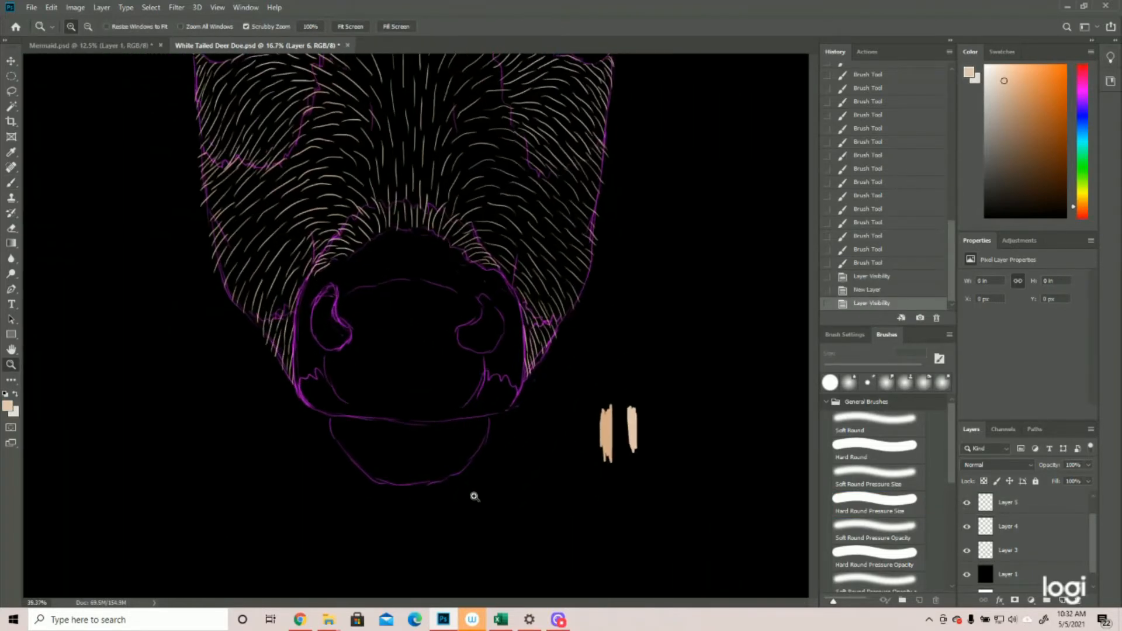
Set the foreground colour to pale beige e6dcd2 and activate the Brush tool.
click(11, 407)
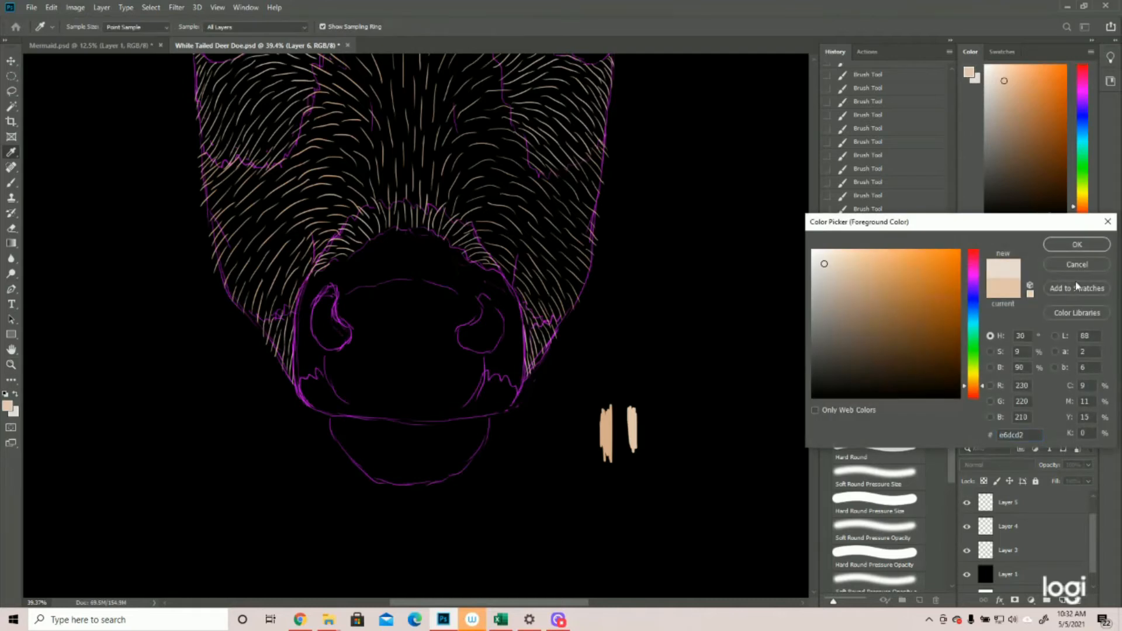
click(1078, 245)
click(12, 182)
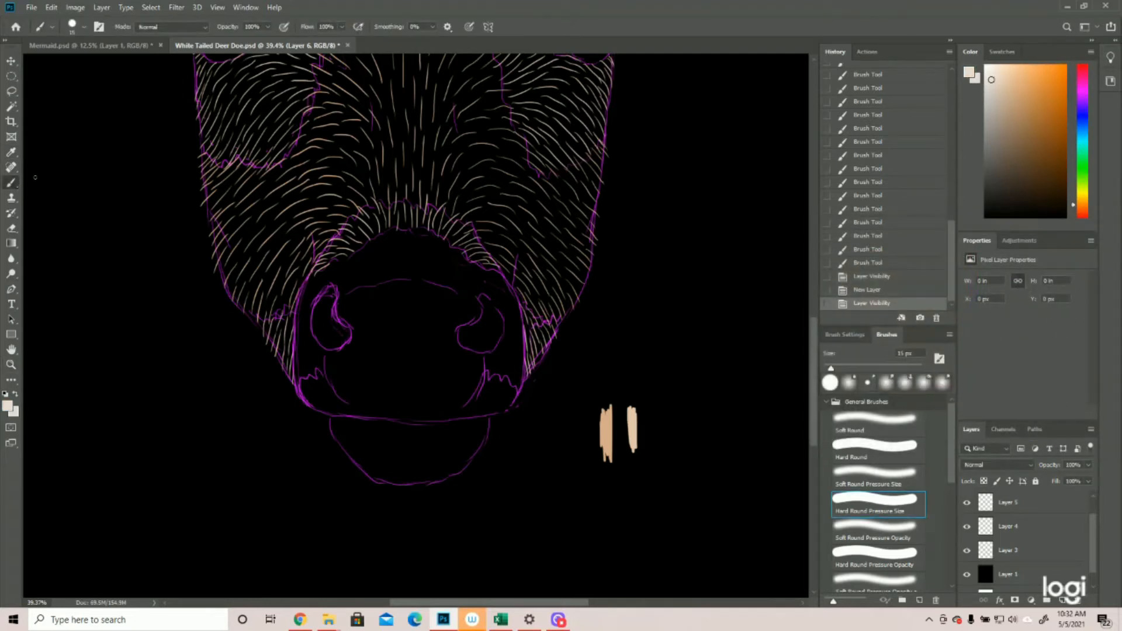
Paint pale, downward fur strokes through the centre of the chin on Layer 6.
drag(416, 424, 426, 451)
mouse_move(429, 430)
mouse_down()
mouse_move(430, 452)
mouse_move(405, 446)
mouse_move(419, 474)
mouse_move(401, 459)
mouse_up()
drag(410, 456, 404, 474)
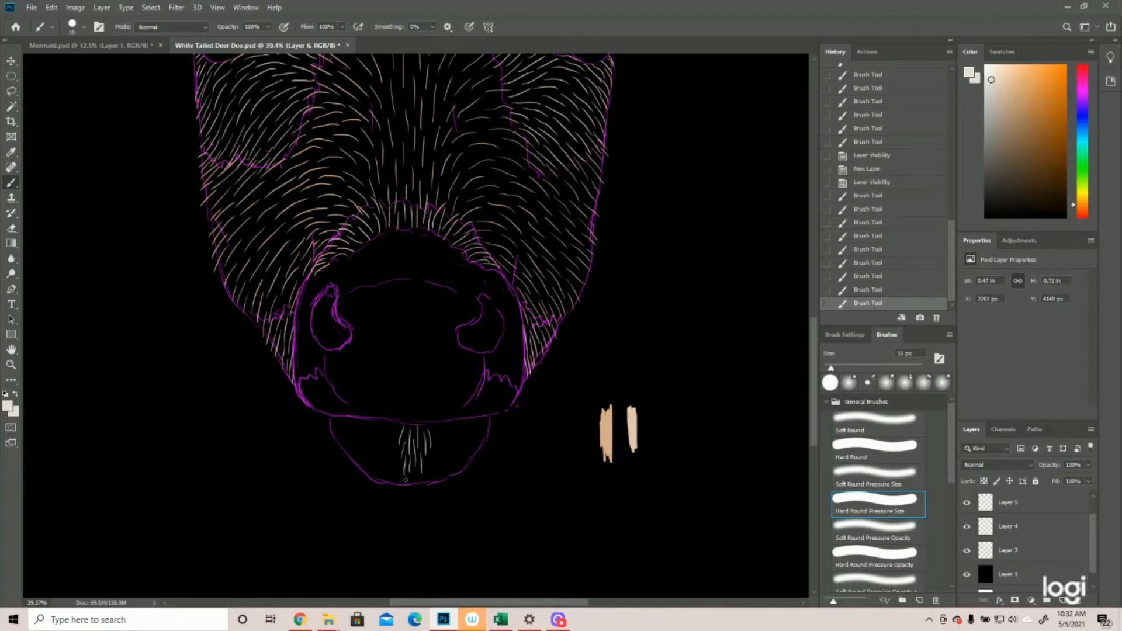
mouse_move(433, 429)
mouse_down()
mouse_move(435, 471)
mouse_move(426, 457)
mouse_move(428, 482)
mouse_move(420, 463)
mouse_move(414, 491)
mouse_up()
drag(397, 426, 402, 485)
mouse_move(384, 427)
mouse_down()
mouse_move(370, 469)
mouse_move(385, 482)
mouse_up()
drag(396, 462, 390, 490)
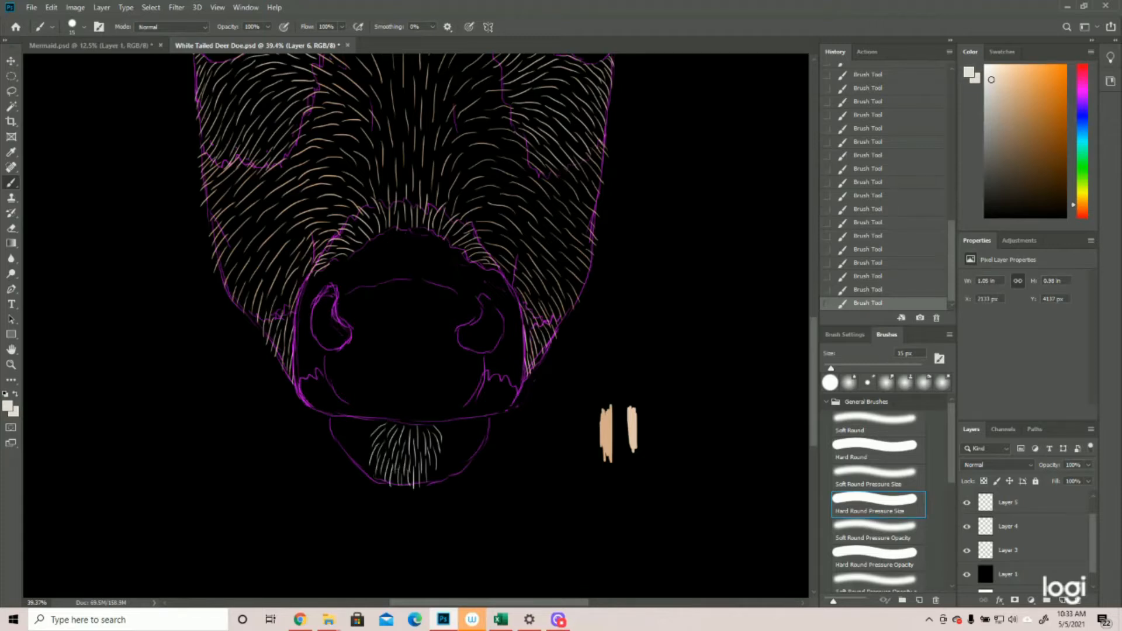
Fill both sides of the chin with pale fur strokes fanning outward to the sketch outline.
mouse_move(377, 420)
mouse_down()
mouse_move(350, 461)
mouse_move(364, 480)
mouse_up()
mouse_move(361, 419)
mouse_down()
mouse_move(345, 432)
mouse_move(347, 459)
mouse_up()
mouse_move(347, 417)
mouse_down()
mouse_move(332, 433)
mouse_move(338, 450)
mouse_move(332, 433)
mouse_up()
mouse_move(443, 423)
mouse_down()
mouse_move(458, 464)
mouse_move(436, 484)
mouse_up()
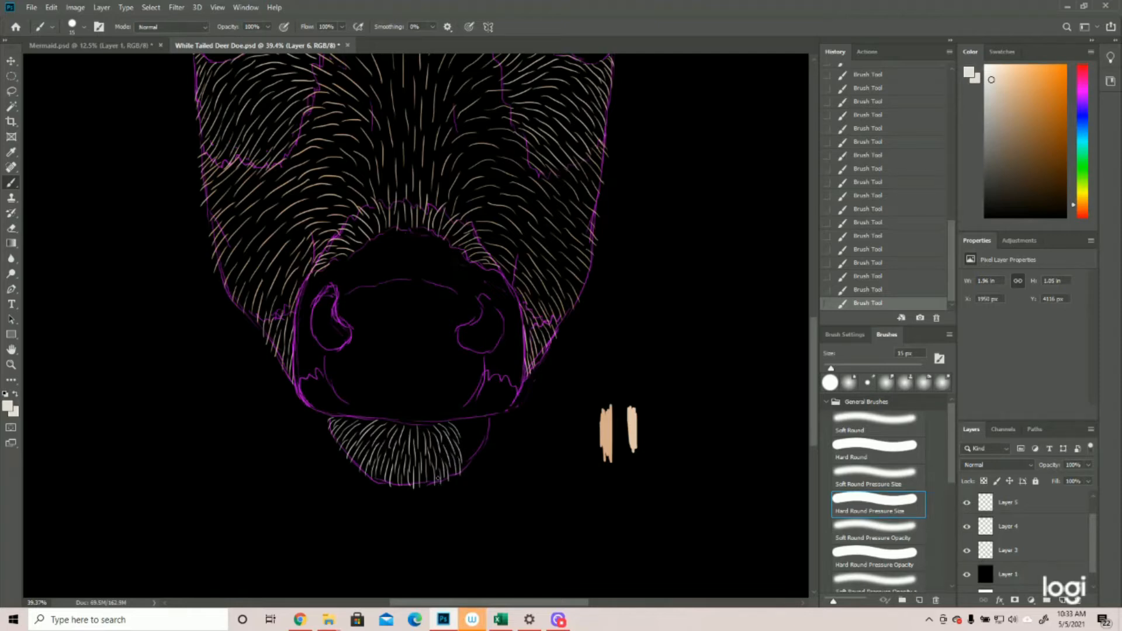
mouse_move(459, 424)
mouse_down()
mouse_move(474, 437)
mouse_move(468, 466)
mouse_up()
mouse_move(473, 420)
mouse_down()
mouse_move(487, 432)
mouse_move(483, 450)
mouse_up()
Fill the small patches at both lower corners of the muzzle with pale fur strokes angled toward the mouth.
scroll(529, 447, up, 2)
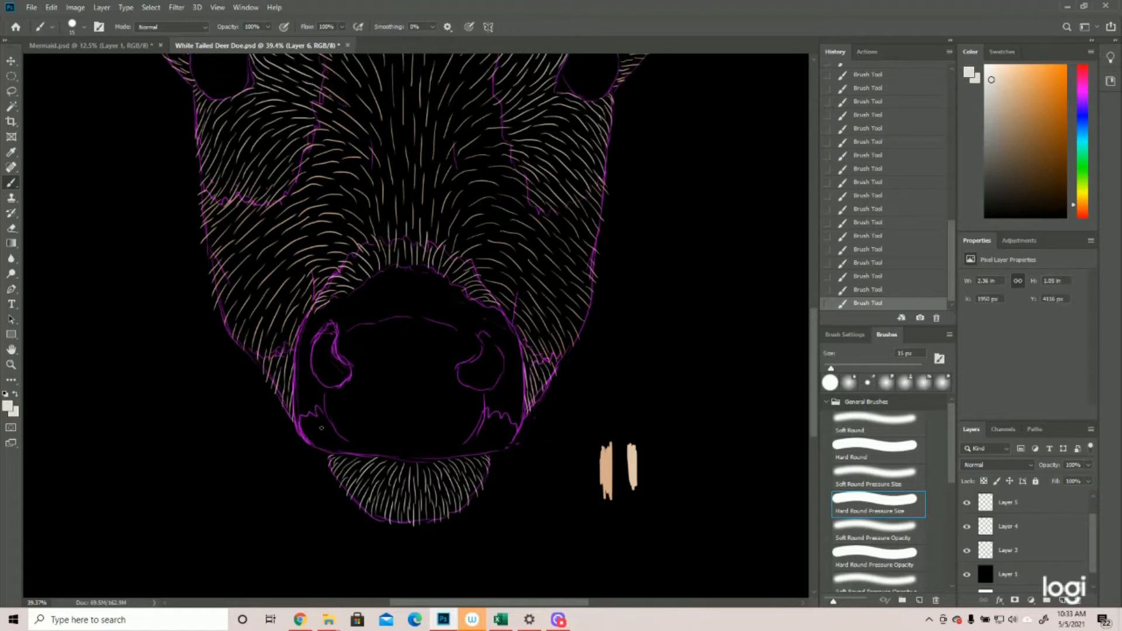
mouse_move(301, 418)
mouse_down()
mouse_move(304, 440)
mouse_move(327, 431)
mouse_move(360, 450)
mouse_up()
mouse_move(309, 411)
mouse_down()
mouse_move(321, 441)
mouse_move(355, 456)
mouse_move(320, 441)
mouse_up()
mouse_move(305, 423)
mouse_down()
mouse_move(330, 454)
mouse_move(315, 448)
mouse_move(334, 455)
mouse_up()
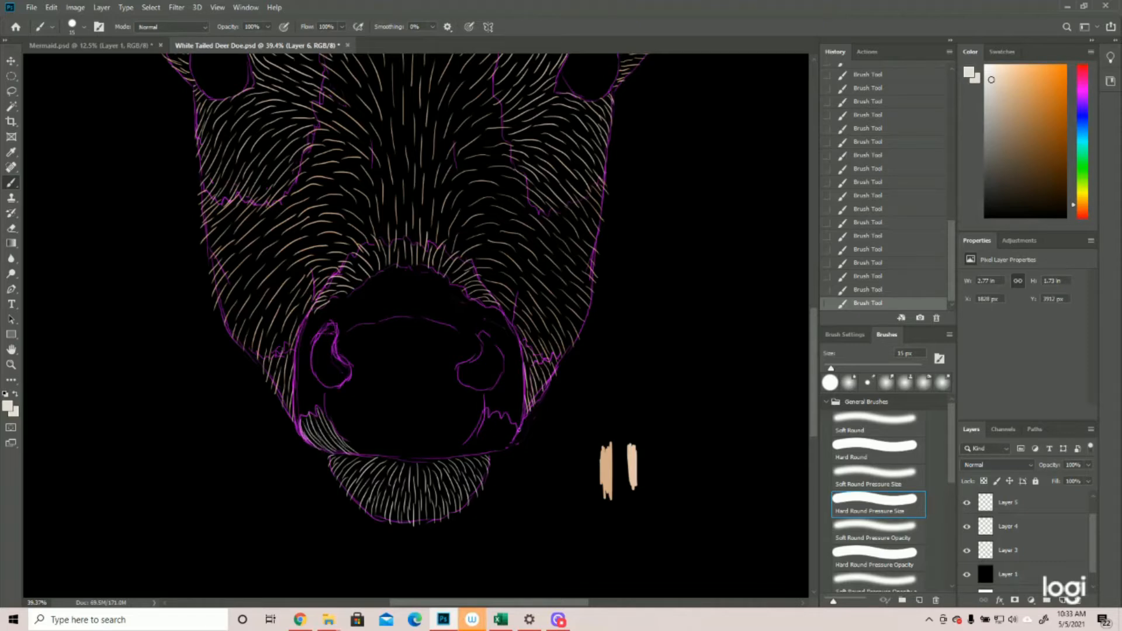
drag(511, 427, 486, 454)
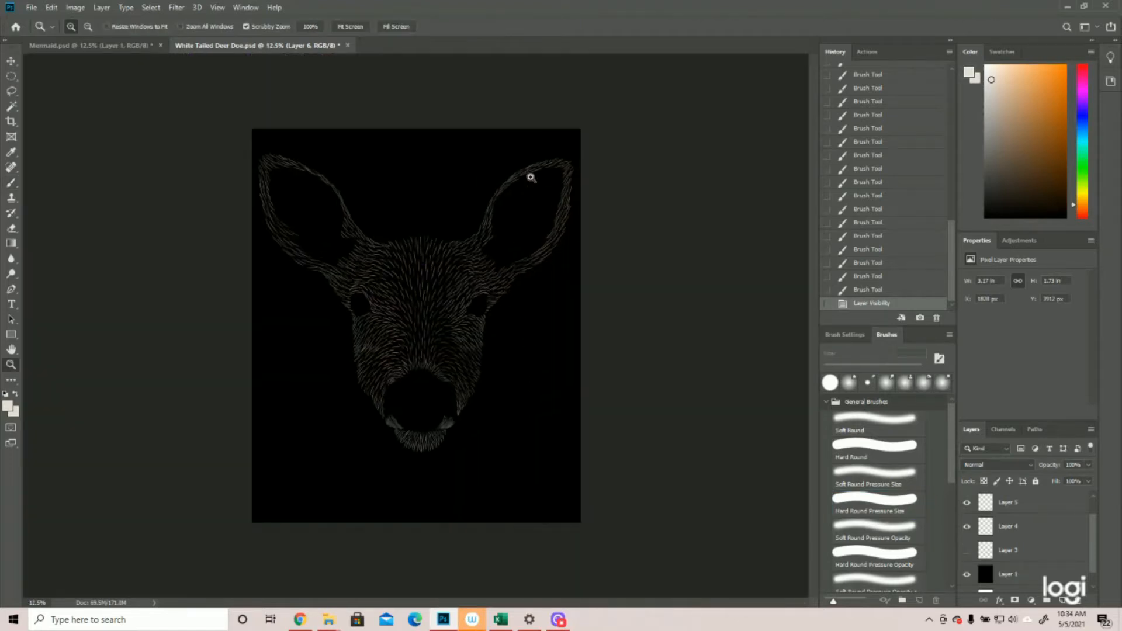
Compare the fur with and without the Layer 3 sketch, add another new layer and leave the sketch visible.
click(967, 550)
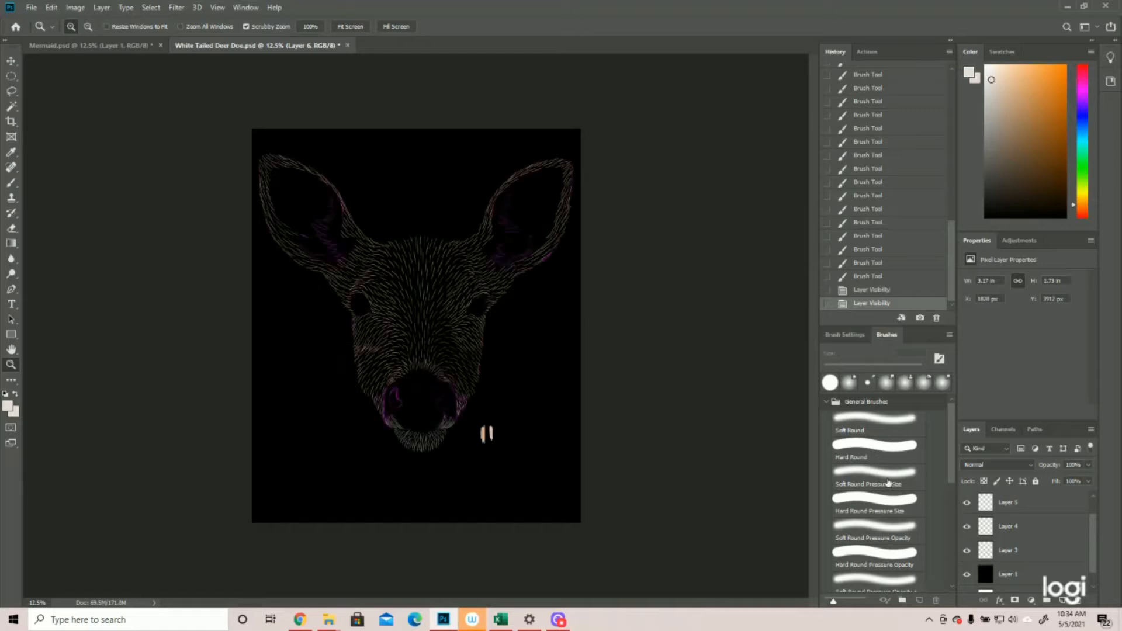
click(966, 549)
scroll(1022, 555, up, 1)
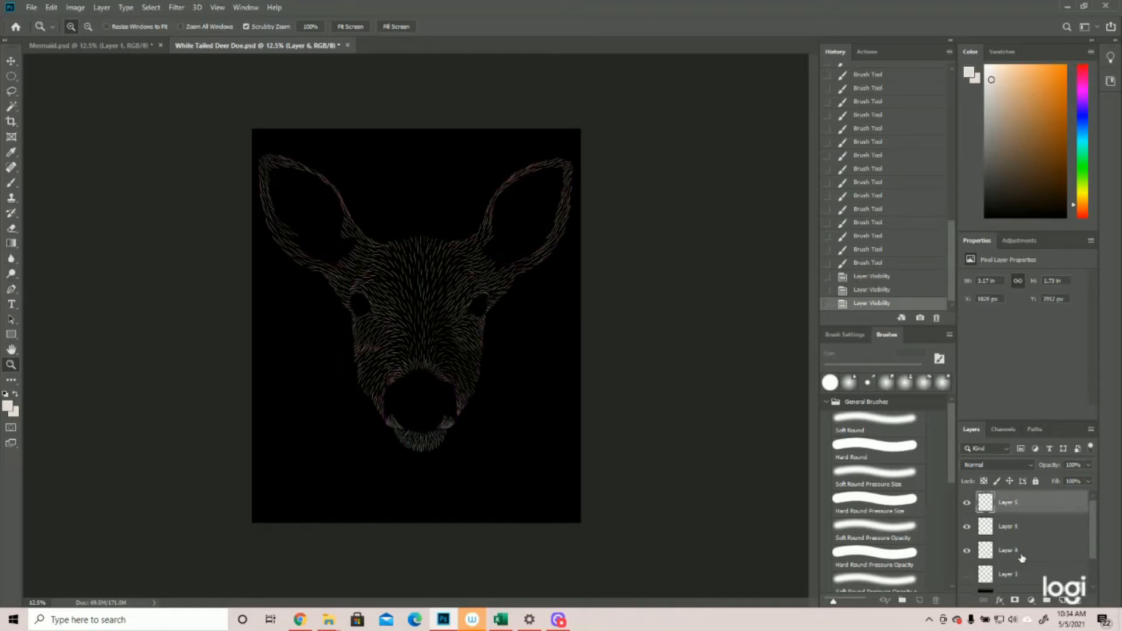
click(1061, 602)
scroll(1039, 559, down, 2)
click(967, 550)
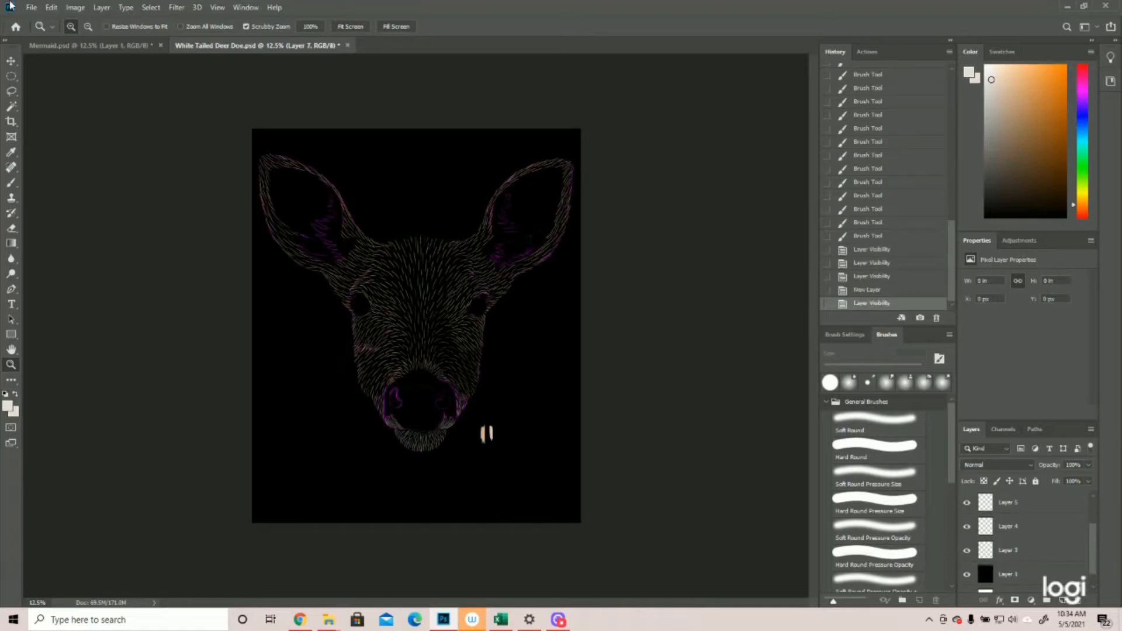
Save the White Tailed Deer Doe.psd document and zoom in on the face.
click(31, 7)
click(43, 129)
click(403, 395)
click(426, 401)
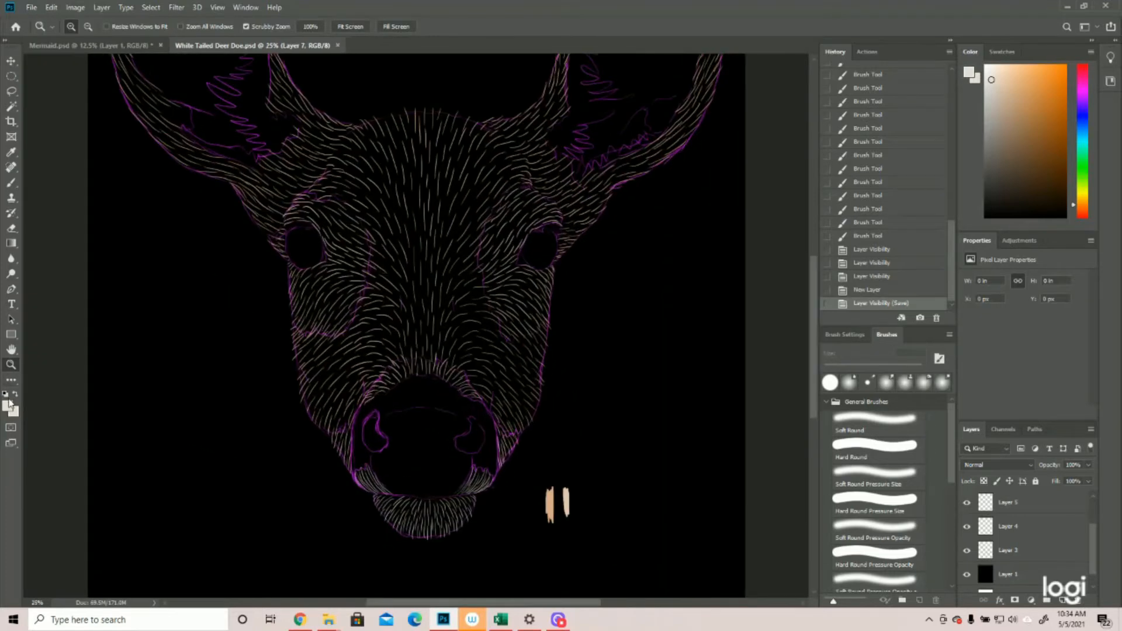
Set the foreground colour to tan d9ad8a, sampled from the darker swatch beside the muzzle.
click(9, 404)
click(550, 496)
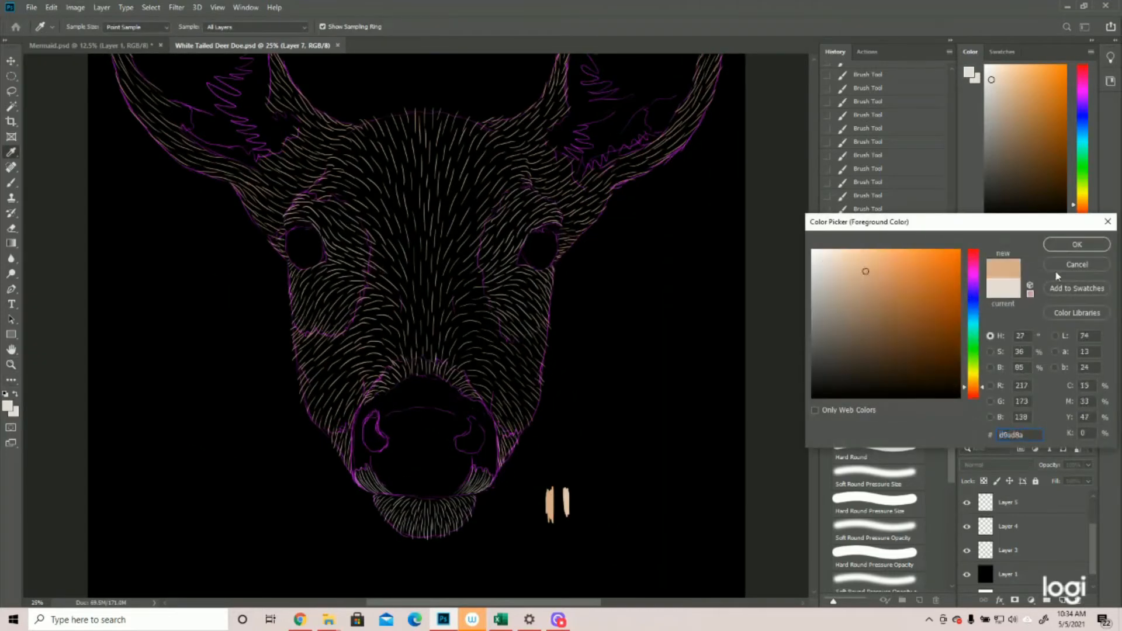
click(1069, 245)
key(z)
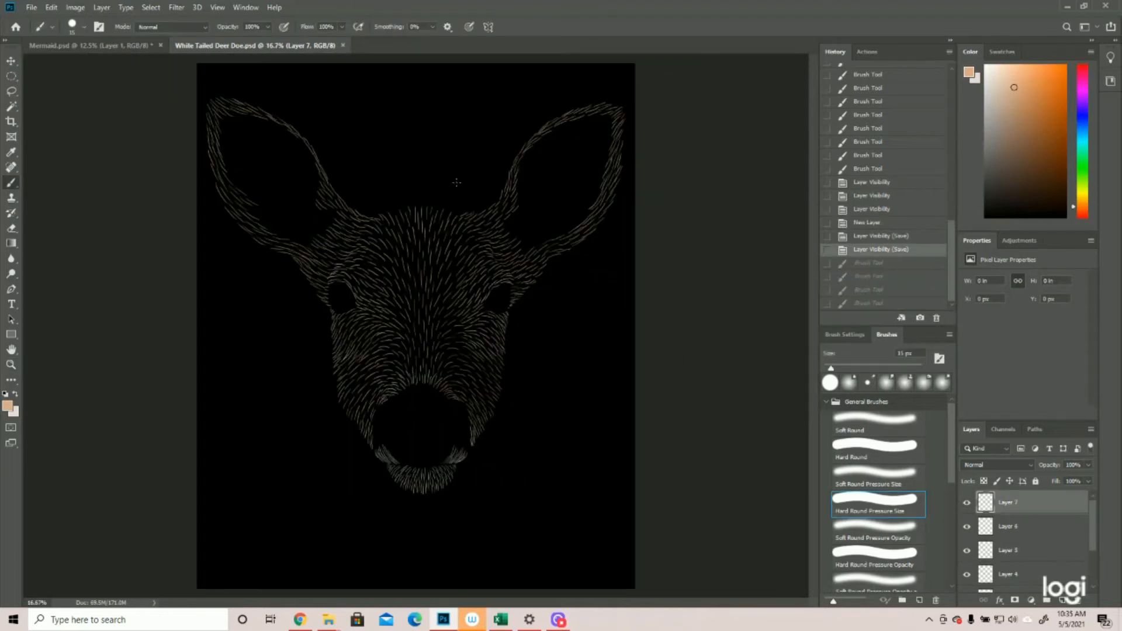
mouse_move(467, 207)
mouse_down()
mouse_move(493, 173)
mouse_move(462, 231)
mouse_move(443, 201)
mouse_up()
drag(550, 276, 553, 283)
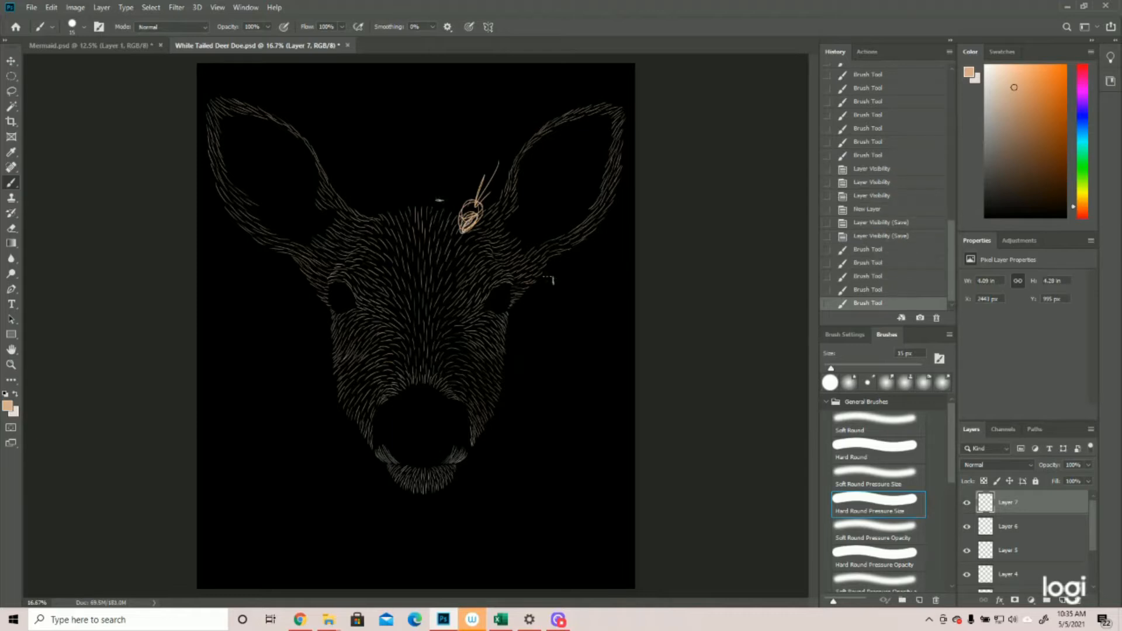
click(903, 236)
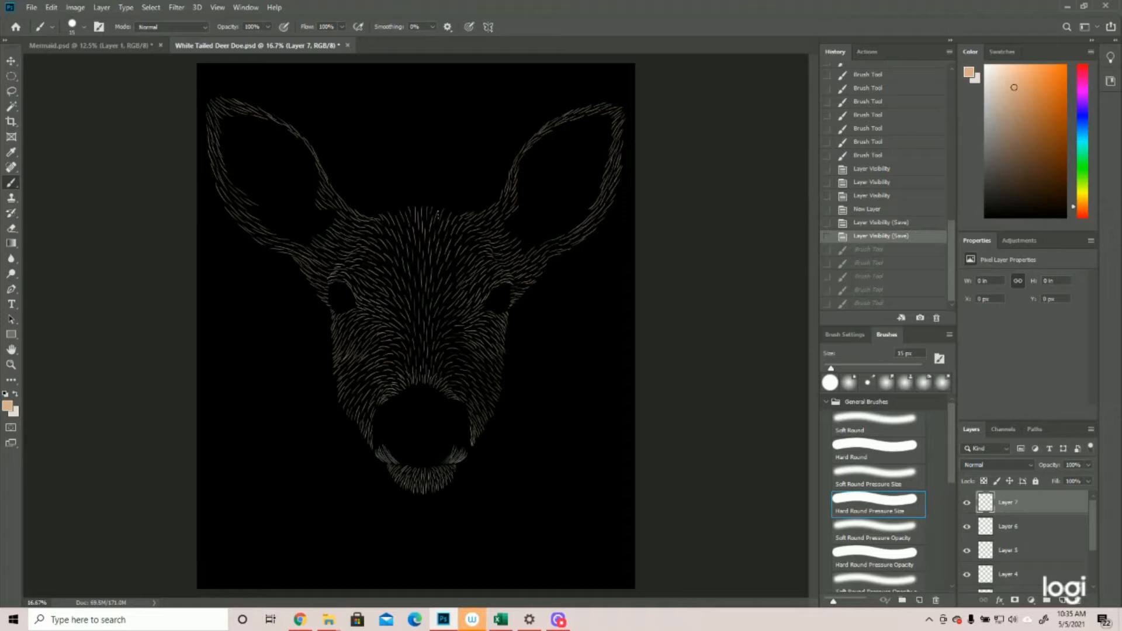
drag(420, 192, 435, 188)
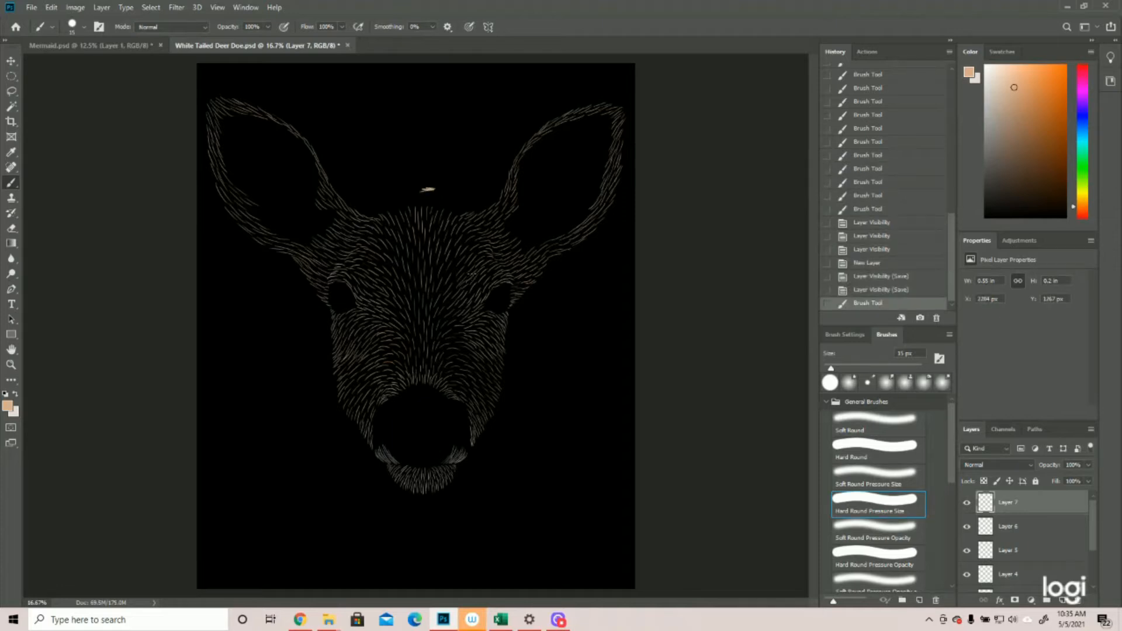
drag(552, 305, 560, 306)
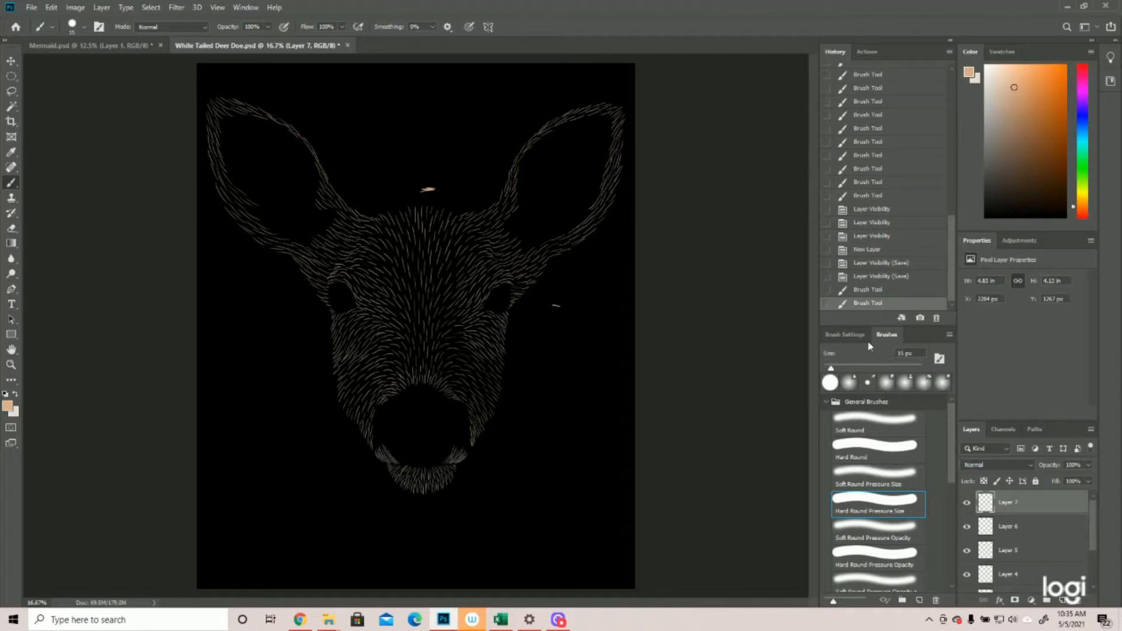
click(874, 275)
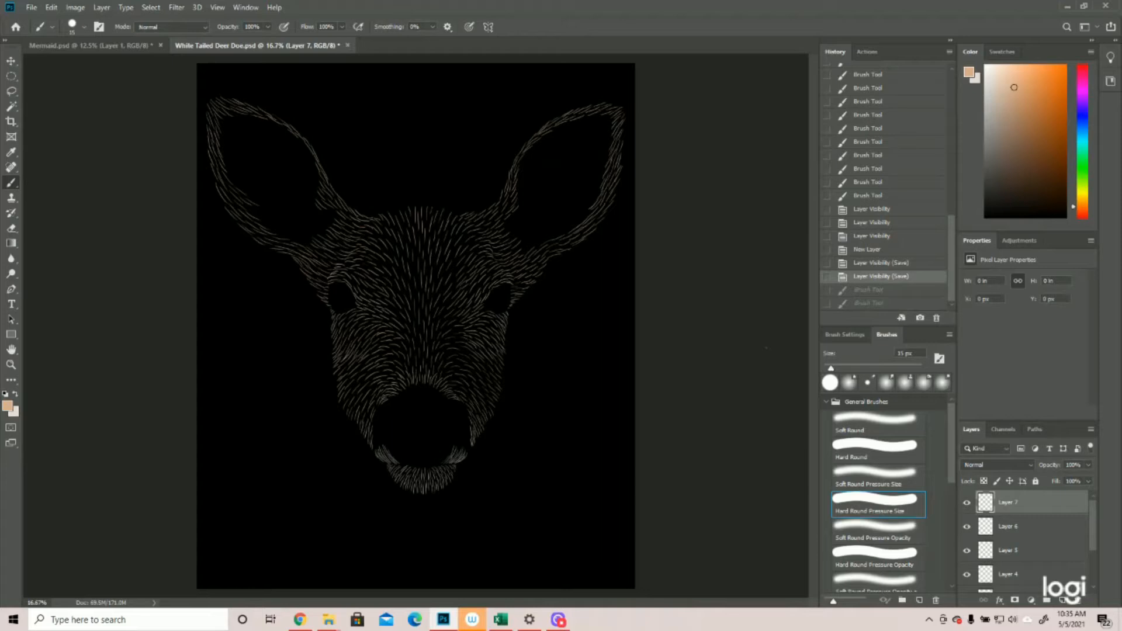
click(444, 234)
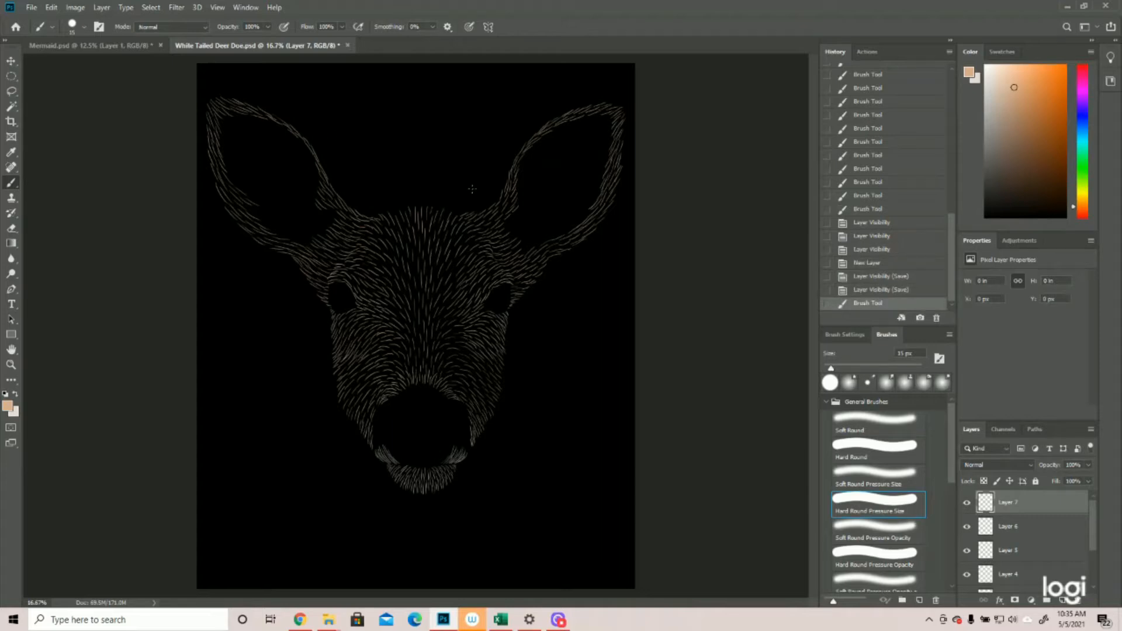
click(871, 290)
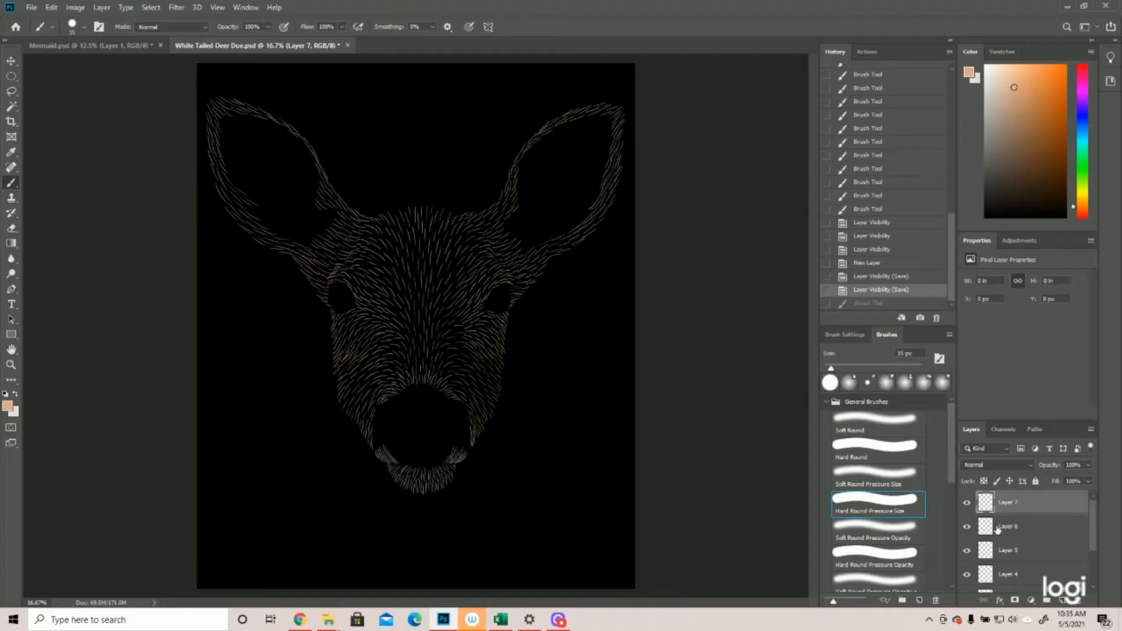
click(967, 503)
click(966, 502)
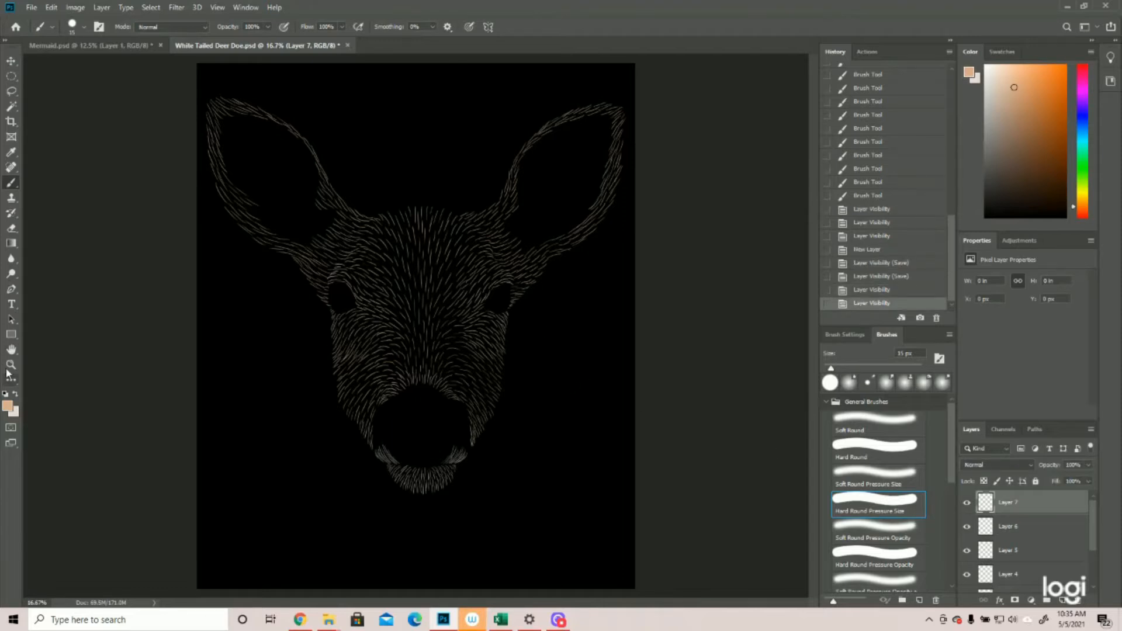
Paint dense, upright tan fur strokes directly above the centre of the nose on Layer 7.
click(10, 364)
drag(466, 333, 466, 333)
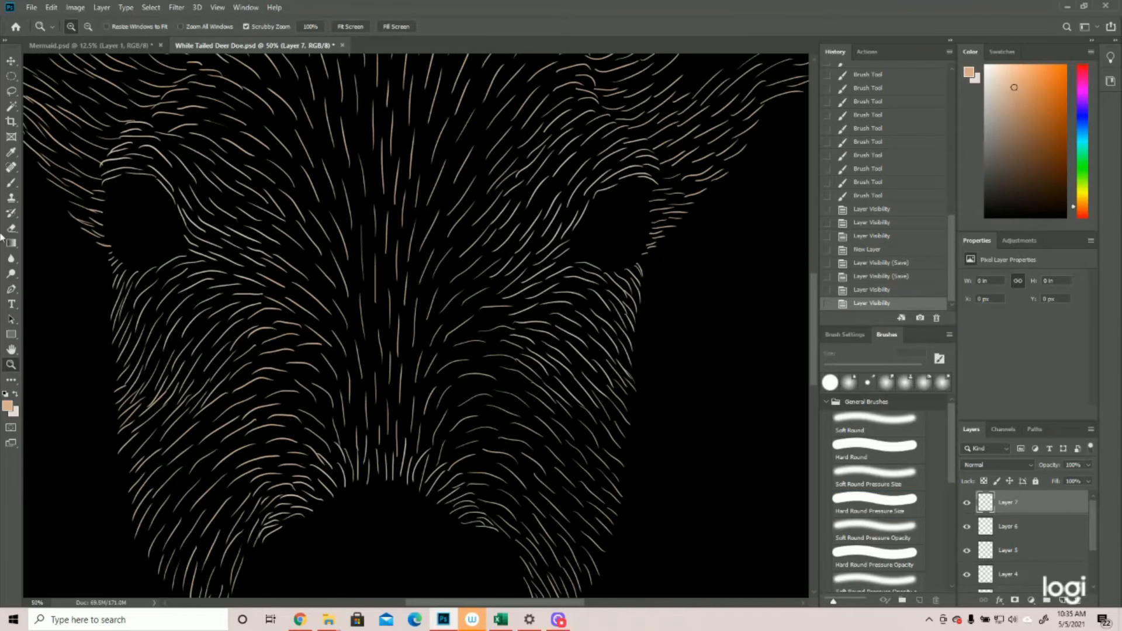
click(12, 184)
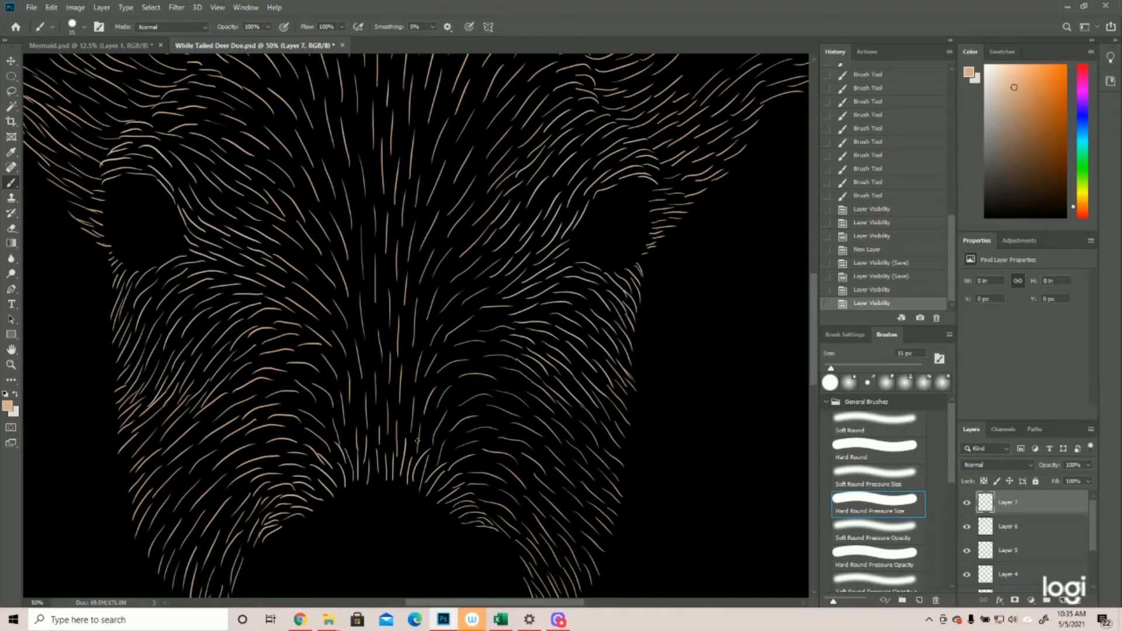
drag(400, 445, 403, 409)
mouse_move(406, 451)
mouse_down()
mouse_move(409, 408)
mouse_move(417, 416)
mouse_up()
drag(414, 456, 418, 403)
drag(414, 447, 412, 392)
drag(409, 450, 406, 389)
mouse_move(404, 452)
mouse_down()
mouse_move(402, 391)
mouse_move(399, 404)
mouse_up()
drag(394, 455, 388, 403)
drag(383, 455, 381, 404)
mouse_move(376, 451)
mouse_down()
mouse_move(372, 412)
mouse_move(414, 380)
mouse_move(406, 366)
mouse_up()
drag(406, 409, 403, 360)
drag(400, 414, 399, 367)
Extend the dense tan patch with fur strokes fanning up and to the right above the nose.
mouse_move(419, 458)
mouse_down()
mouse_move(439, 418)
mouse_move(445, 443)
mouse_move(452, 432)
mouse_move(479, 449)
mouse_move(474, 425)
mouse_move(444, 427)
mouse_move(468, 404)
mouse_up()
drag(444, 433, 471, 403)
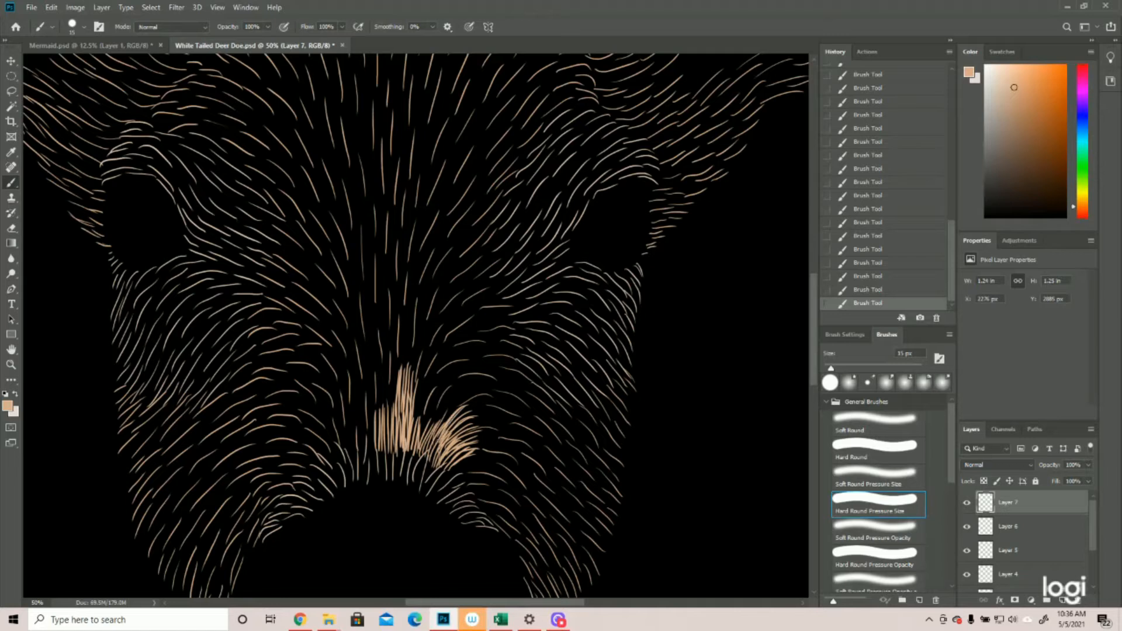
drag(431, 453, 462, 398)
drag(438, 425, 461, 388)
drag(430, 435, 453, 383)
mouse_move(423, 430)
mouse_down()
mouse_move(450, 384)
mouse_move(422, 383)
mouse_move(419, 369)
mouse_move(445, 384)
mouse_up()
mouse_move(421, 435)
mouse_down()
mouse_move(444, 387)
mouse_move(419, 362)
mouse_up()
mouse_move(414, 406)
mouse_down()
mouse_move(409, 416)
mouse_move(388, 388)
mouse_up()
Extend the dense tan fur up the bridge of the nose to eye level and down along the muzzle's right-hand edge.
click(9, 364)
drag(486, 346, 516, 343)
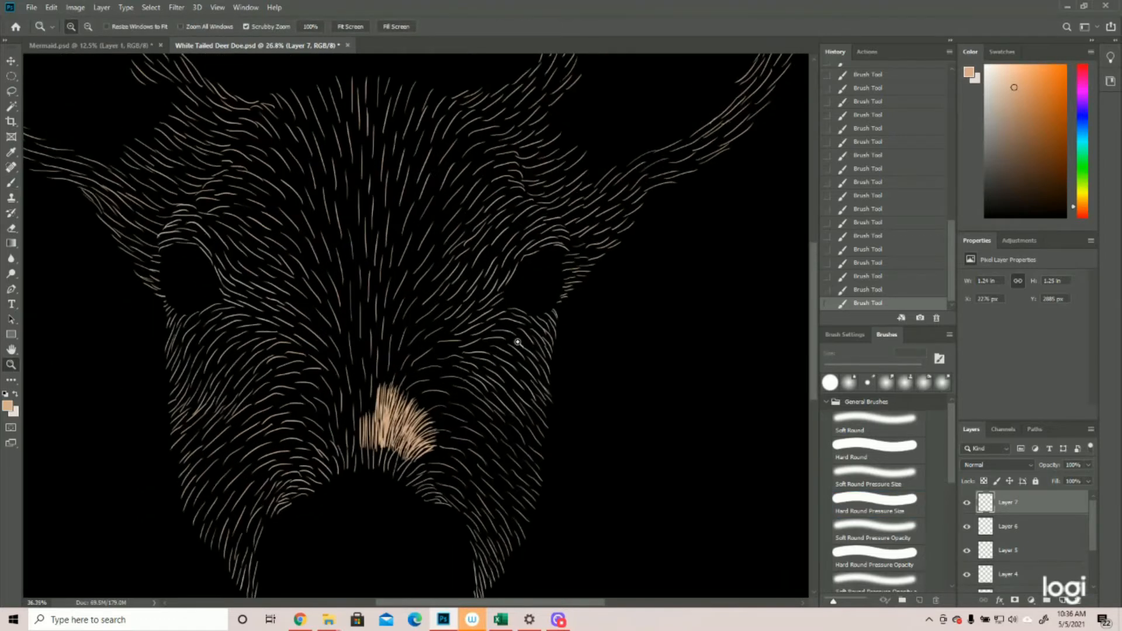
click(11, 183)
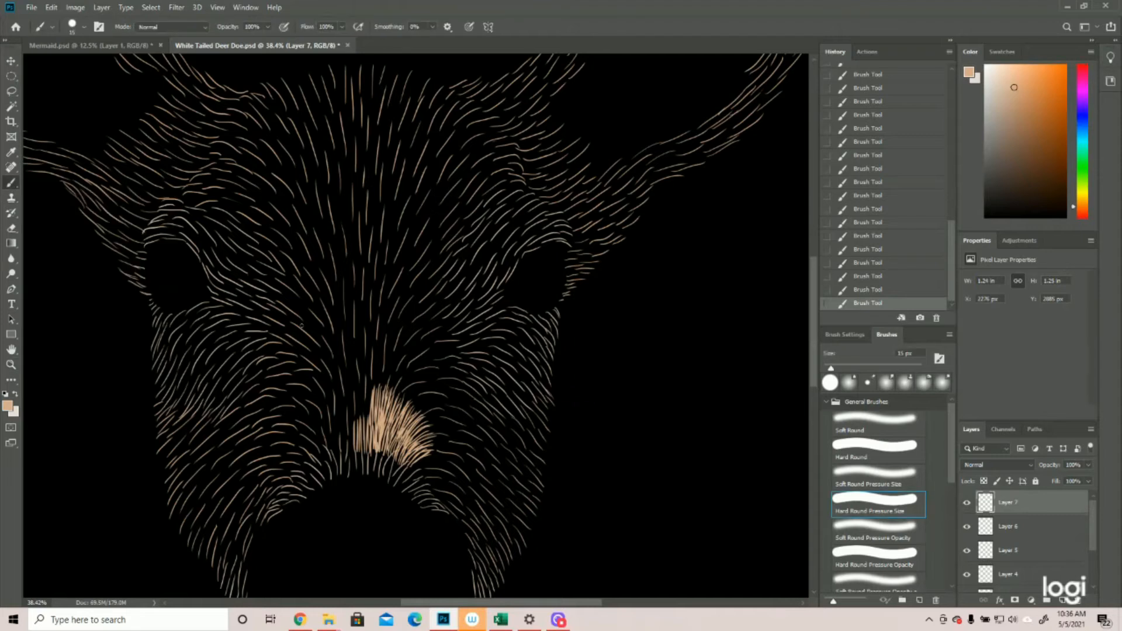
mouse_move(386, 393)
mouse_down()
mouse_move(377, 349)
mouse_move(373, 386)
mouse_move(376, 321)
mouse_up()
mouse_move(408, 446)
mouse_down()
mouse_move(432, 425)
mouse_move(464, 460)
mouse_up()
mouse_move(432, 468)
mouse_down()
mouse_move(466, 471)
mouse_move(476, 492)
mouse_up()
drag(400, 423, 438, 394)
mouse_move(351, 450)
mouse_down()
mouse_move(343, 399)
mouse_move(361, 344)
mouse_up()
mouse_move(398, 379)
mouse_down()
mouse_move(419, 336)
mouse_move(380, 274)
mouse_up()
drag(403, 321, 391, 239)
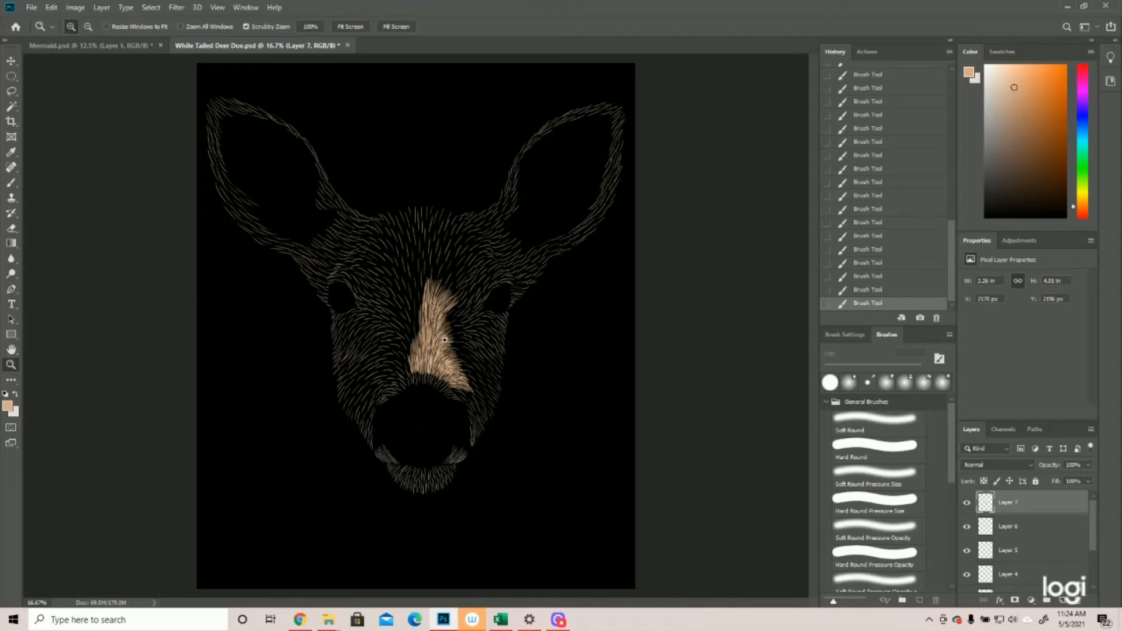
Paint tan fur strokes sweeping from the upper bridge of the nose up and outward toward the right-hand eye.
click(437, 319)
click(437, 319)
click(438, 319)
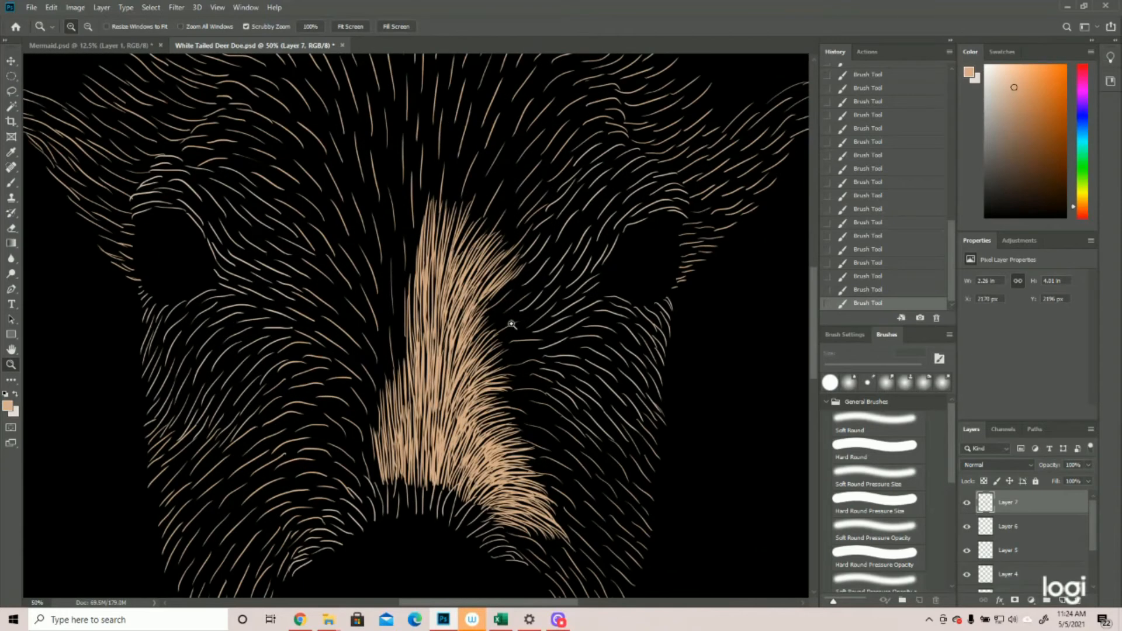
key(ctrl+0)
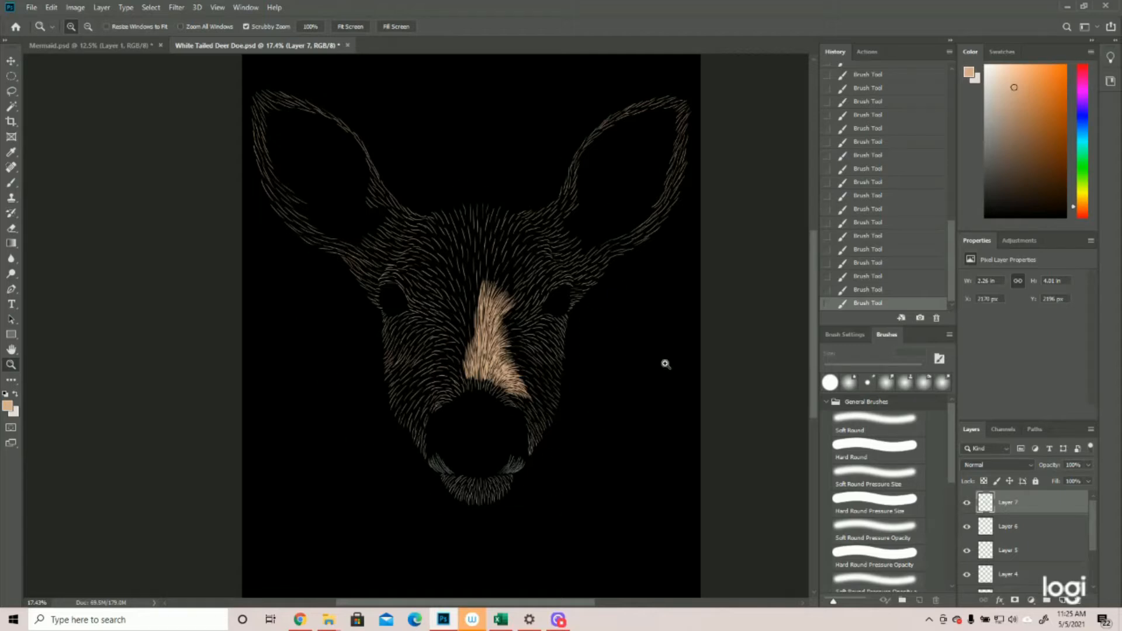
click(598, 370)
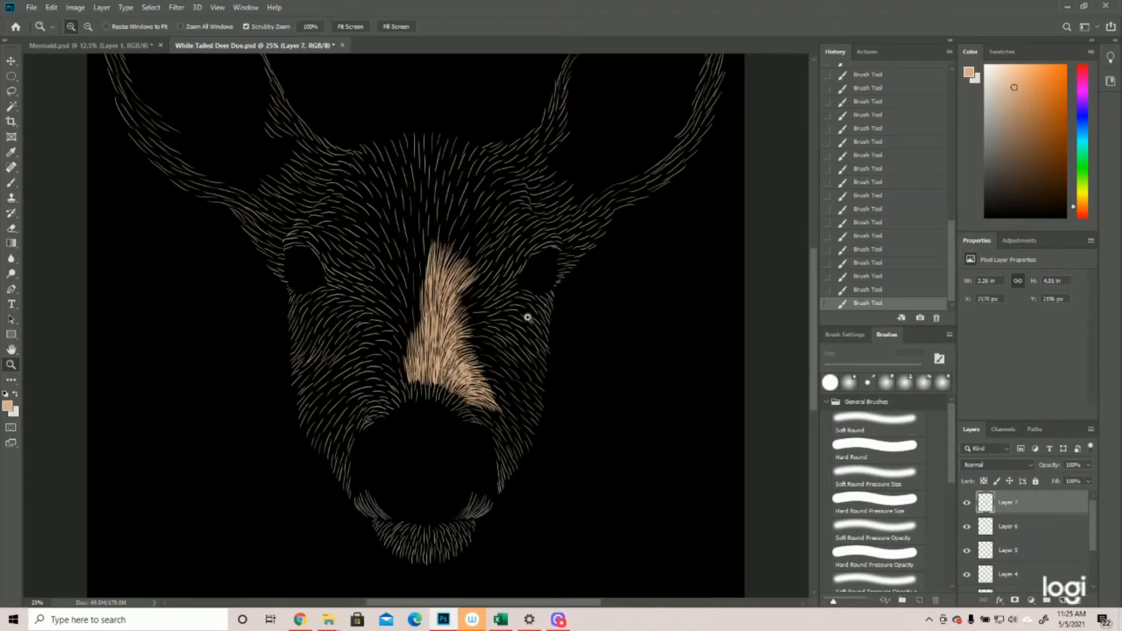
click(455, 225)
click(11, 182)
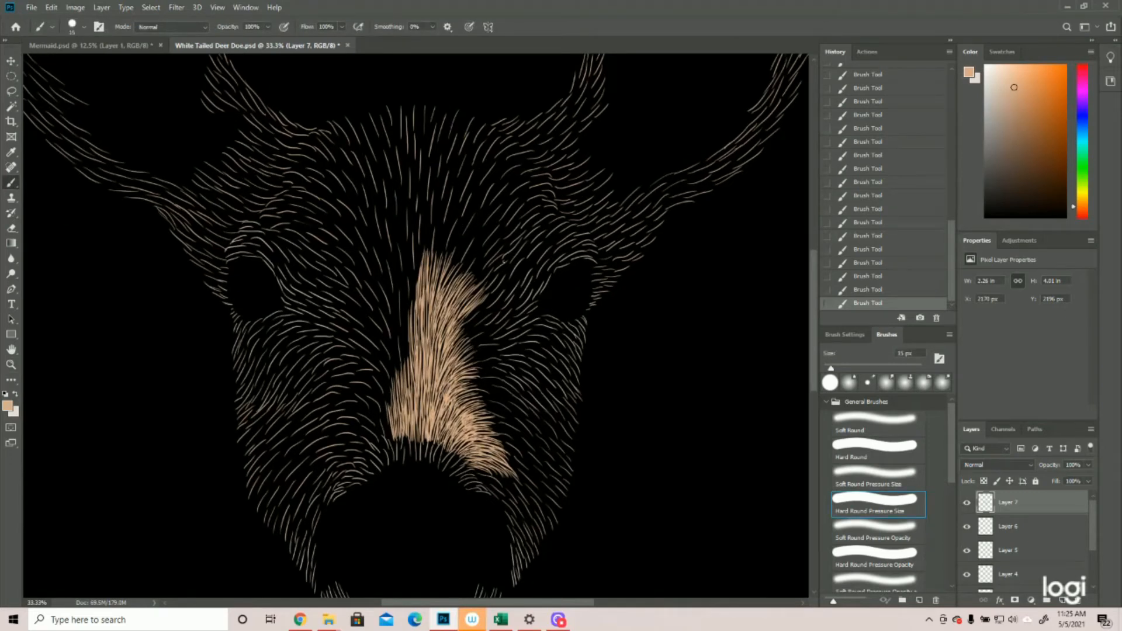
drag(491, 271, 506, 260)
drag(488, 271, 497, 259)
mouse_move(470, 295)
mouse_down()
mouse_move(503, 270)
mouse_move(495, 281)
mouse_up()
mouse_move(485, 322)
mouse_down()
mouse_move(508, 299)
mouse_move(494, 292)
mouse_up()
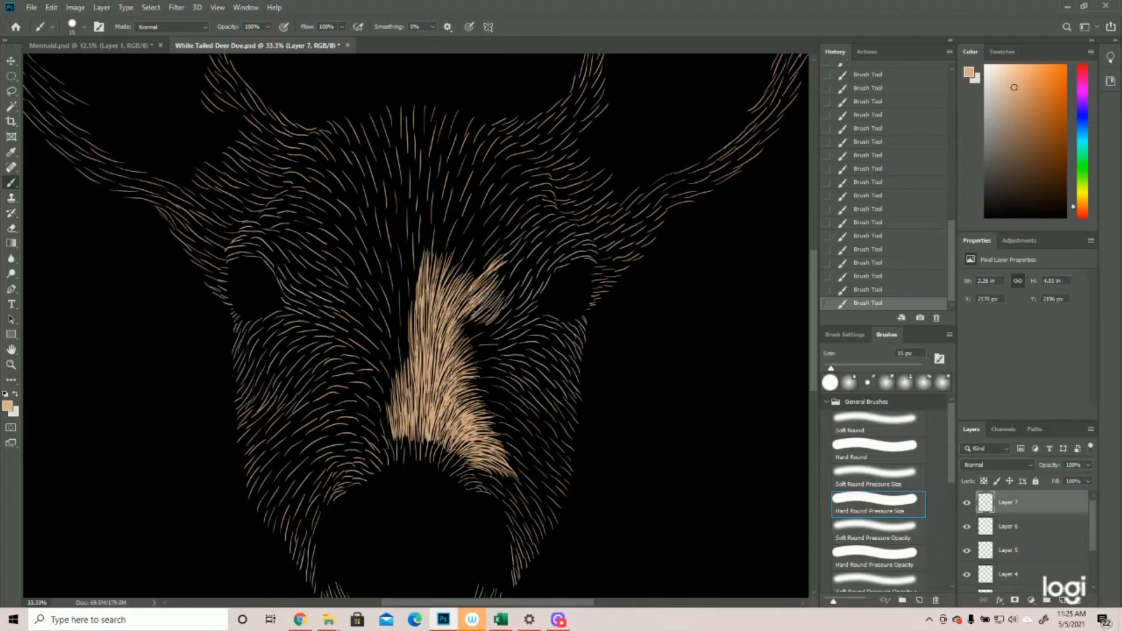
Fill the gap between those outward strokes and the top of the bridge with dense tan fur fanning upward.
mouse_move(459, 325)
mouse_down()
mouse_move(487, 299)
mouse_move(486, 316)
mouse_move(476, 316)
mouse_move(479, 291)
mouse_move(499, 249)
mouse_up()
drag(471, 279, 483, 263)
mouse_move(471, 269)
mouse_down()
mouse_move(499, 246)
mouse_move(481, 238)
mouse_up()
mouse_move(450, 276)
mouse_down()
mouse_move(481, 234)
mouse_move(469, 231)
mouse_up()
drag(449, 289, 461, 239)
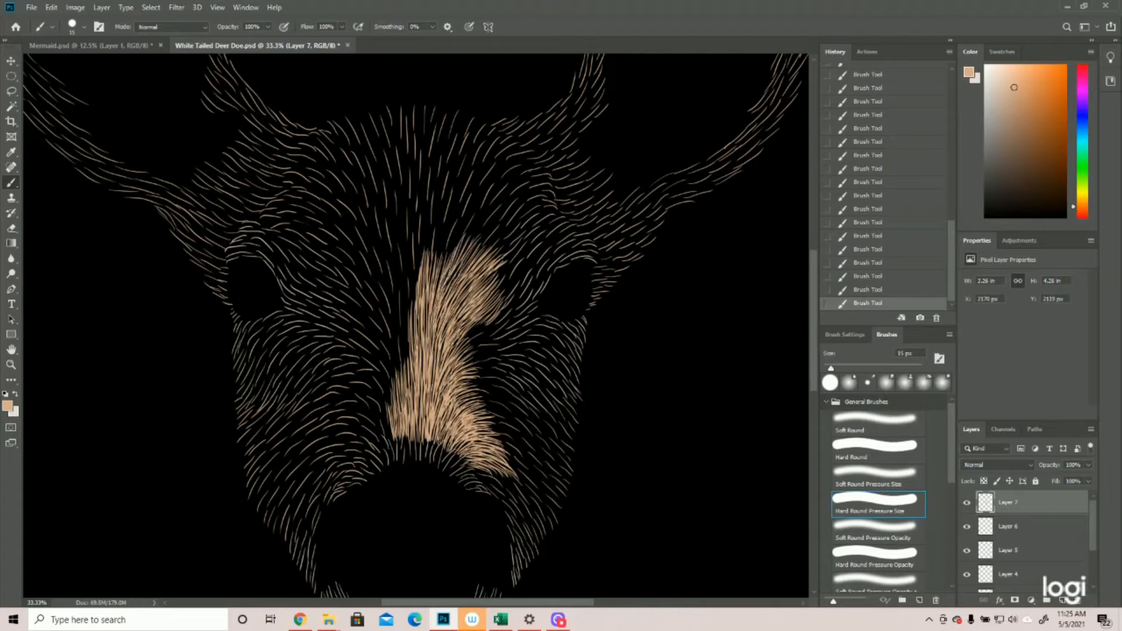
Extend the central tan column from the top of the bridge up into the lower forehead with upright strokes.
drag(446, 290, 462, 261)
drag(443, 247, 437, 297)
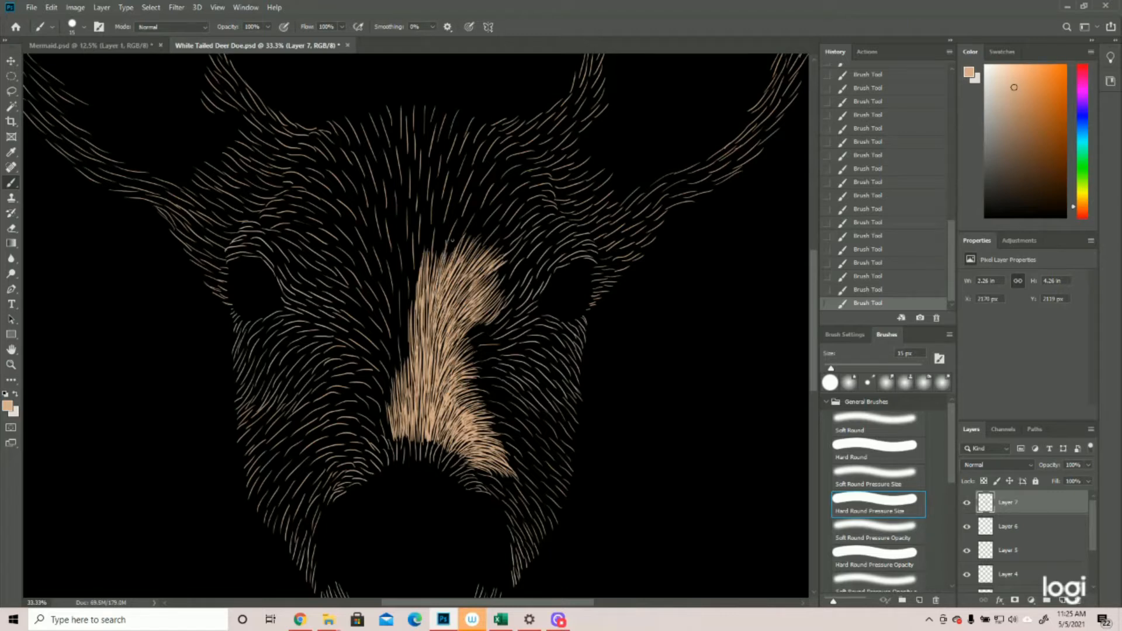
mouse_move(454, 251)
mouse_down()
mouse_move(466, 226)
mouse_move(449, 206)
mouse_up()
mouse_move(437, 266)
mouse_down()
mouse_move(437, 206)
mouse_move(426, 206)
mouse_move(430, 257)
mouse_up()
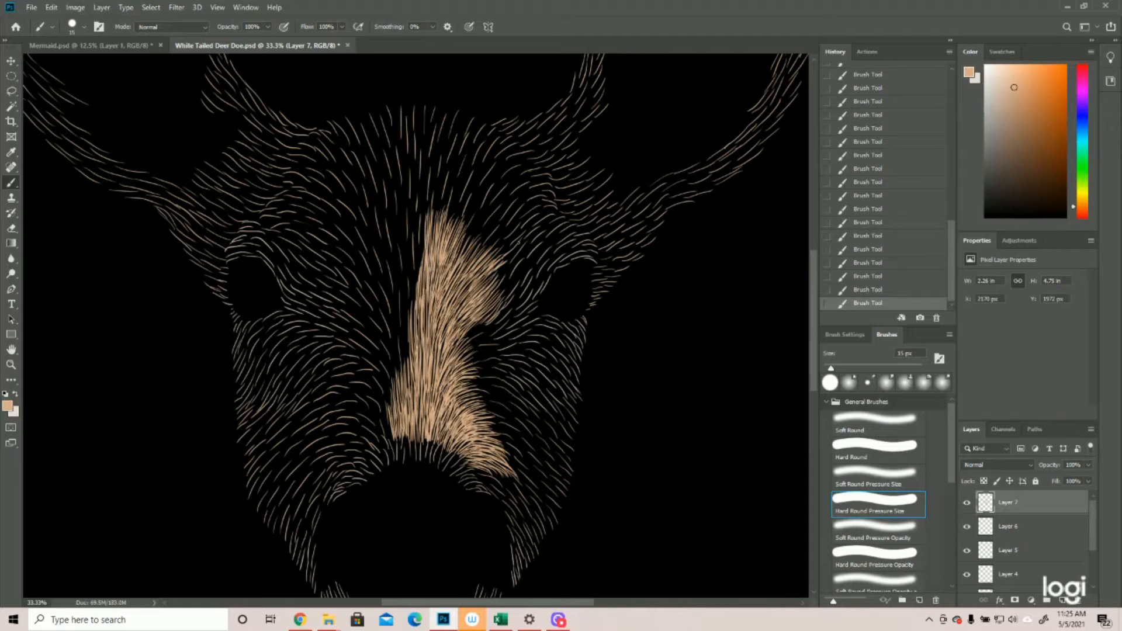
Paint a dense tan band from the bridge diagonally up to the right-hand brow, curving over its tip.
mouse_move(491, 290)
mouse_down()
mouse_move(522, 229)
mouse_move(509, 238)
mouse_move(525, 215)
mouse_move(517, 215)
mouse_up()
drag(483, 252, 503, 219)
mouse_move(468, 260)
mouse_down()
mouse_move(502, 219)
mouse_move(488, 222)
mouse_up()
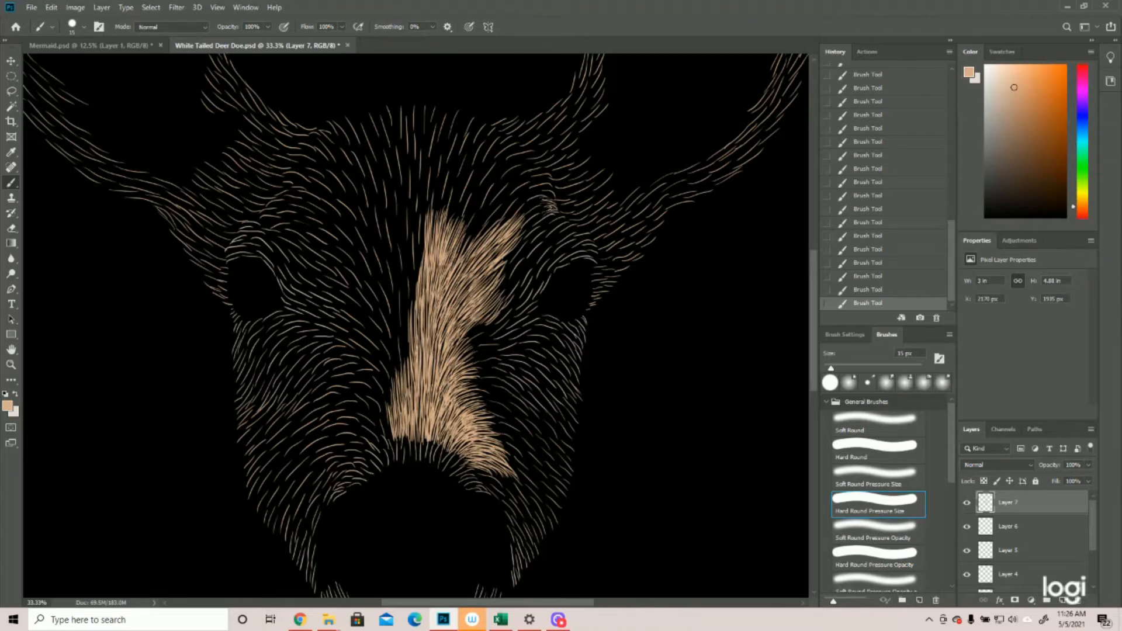
drag(548, 208, 512, 220)
drag(526, 201, 491, 237)
drag(517, 208, 503, 223)
drag(551, 390, 581, 432)
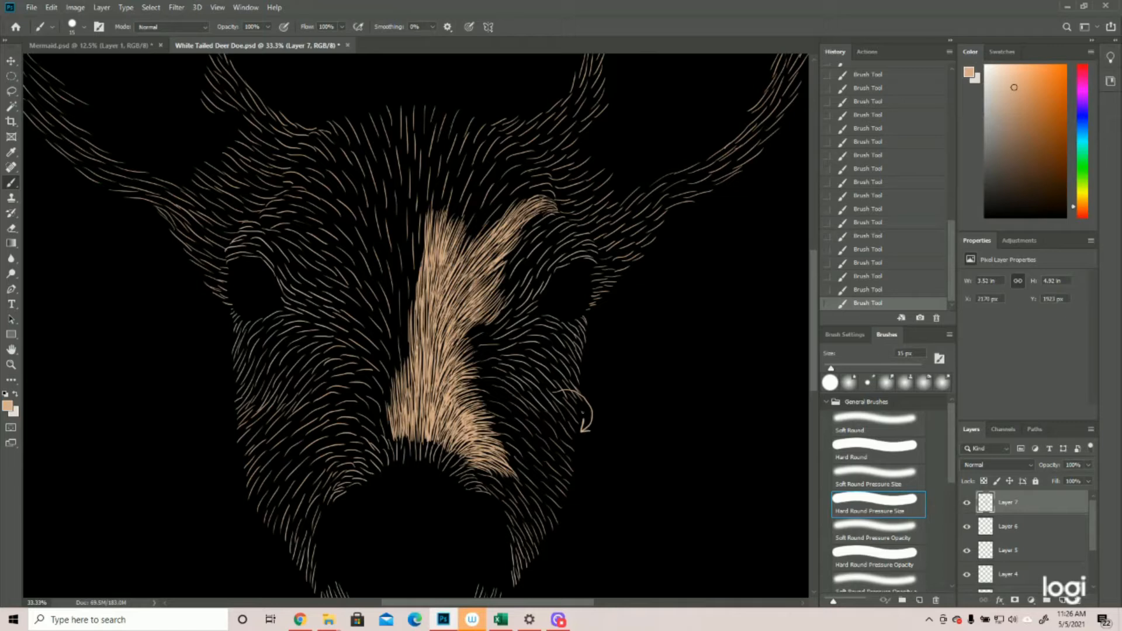
drag(587, 224, 588, 221)
click(883, 277)
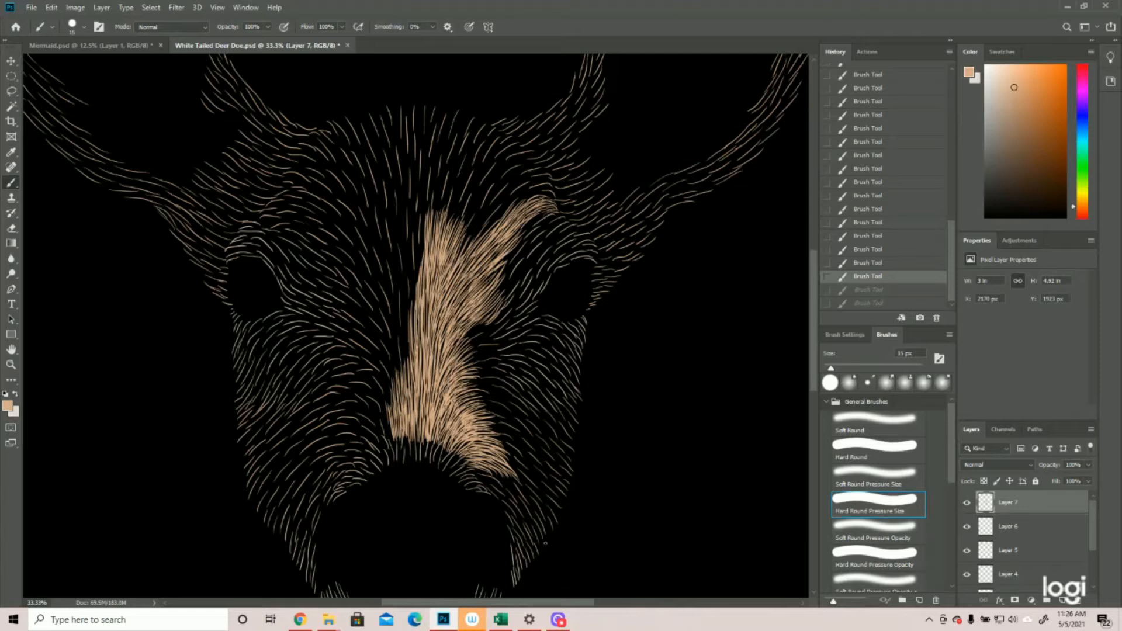
key(ctrl+shift+z)
key(ctrl+shift+z)
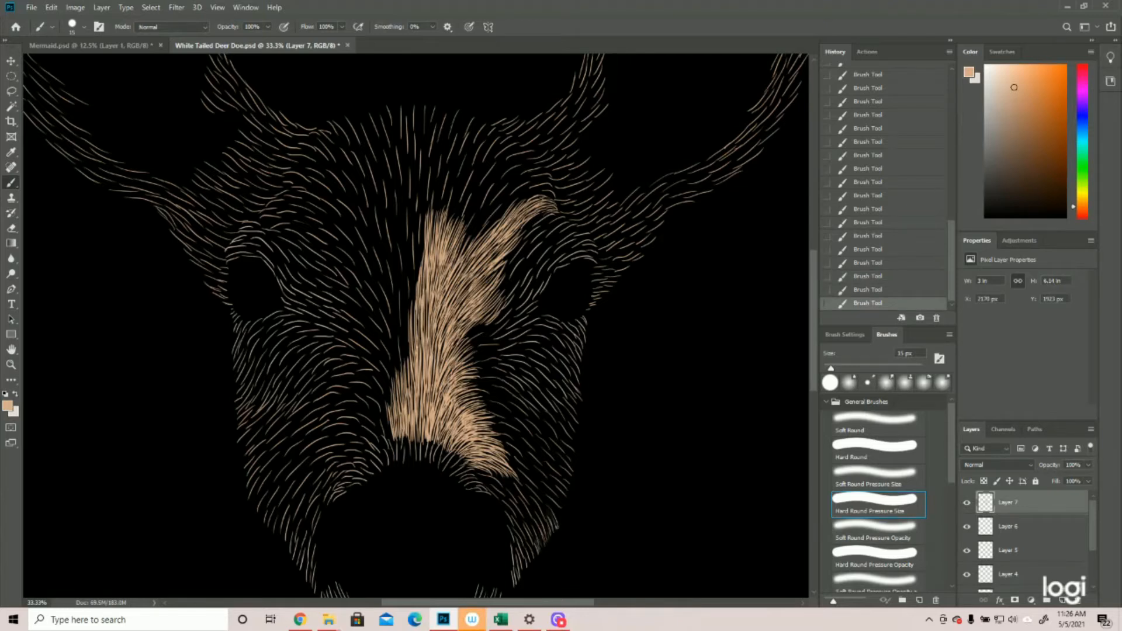
Paint short tan fur strokes along the outer edge of the right-hand lower cheek and jaw.
mouse_move(550, 516)
mouse_down()
mouse_move(558, 493)
mouse_move(554, 519)
mouse_move(549, 506)
mouse_move(561, 516)
mouse_move(555, 490)
mouse_move(567, 501)
mouse_move(571, 479)
mouse_up()
drag(544, 524, 555, 539)
drag(559, 462, 574, 475)
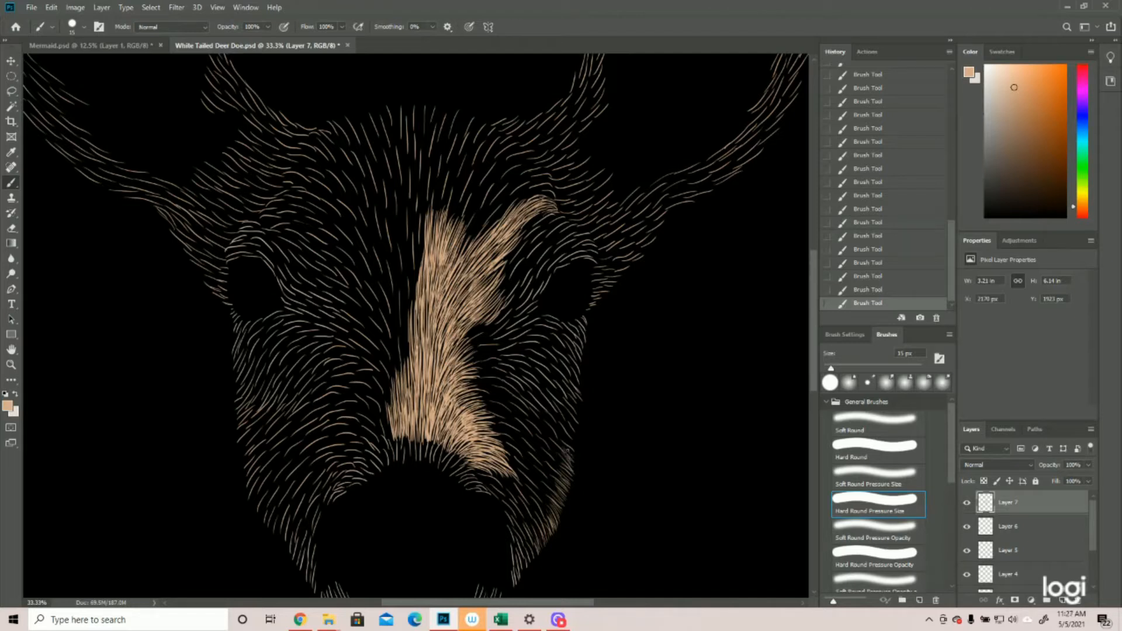
drag(563, 445, 574, 425)
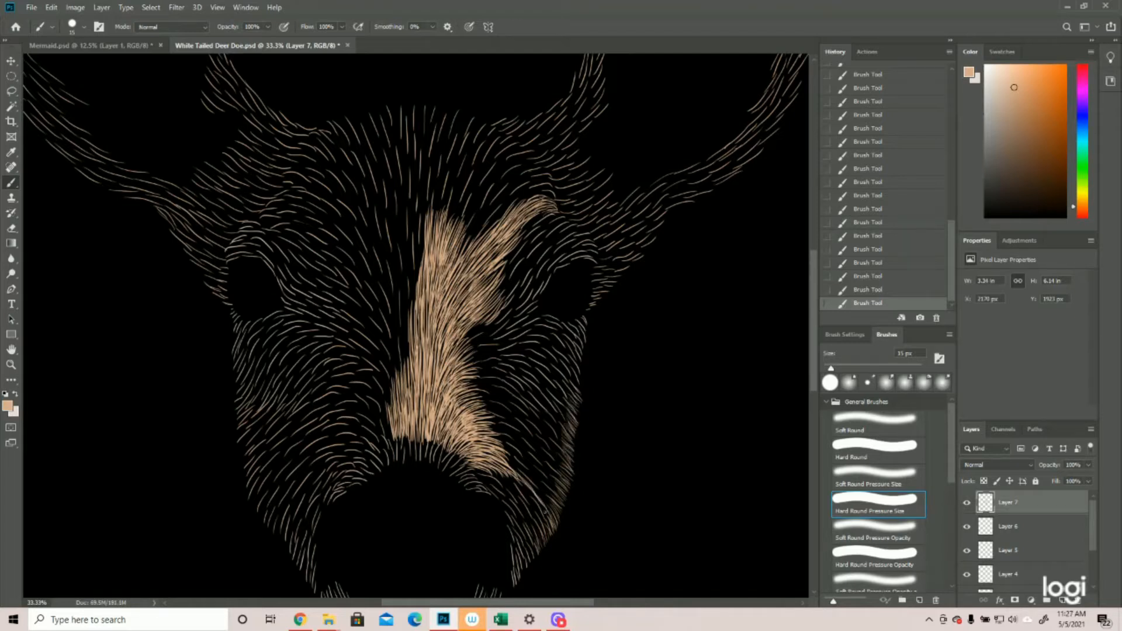
Paint a dense tan band curving from the muzzle beside the nose down to the right-hand jaw edge.
mouse_move(543, 506)
mouse_down()
mouse_move(518, 484)
mouse_move(547, 527)
mouse_up()
drag(493, 468, 526, 488)
mouse_move(502, 473)
mouse_down()
mouse_move(537, 498)
mouse_move(543, 541)
mouse_move(534, 548)
mouse_move(519, 528)
mouse_move(545, 536)
mouse_up()
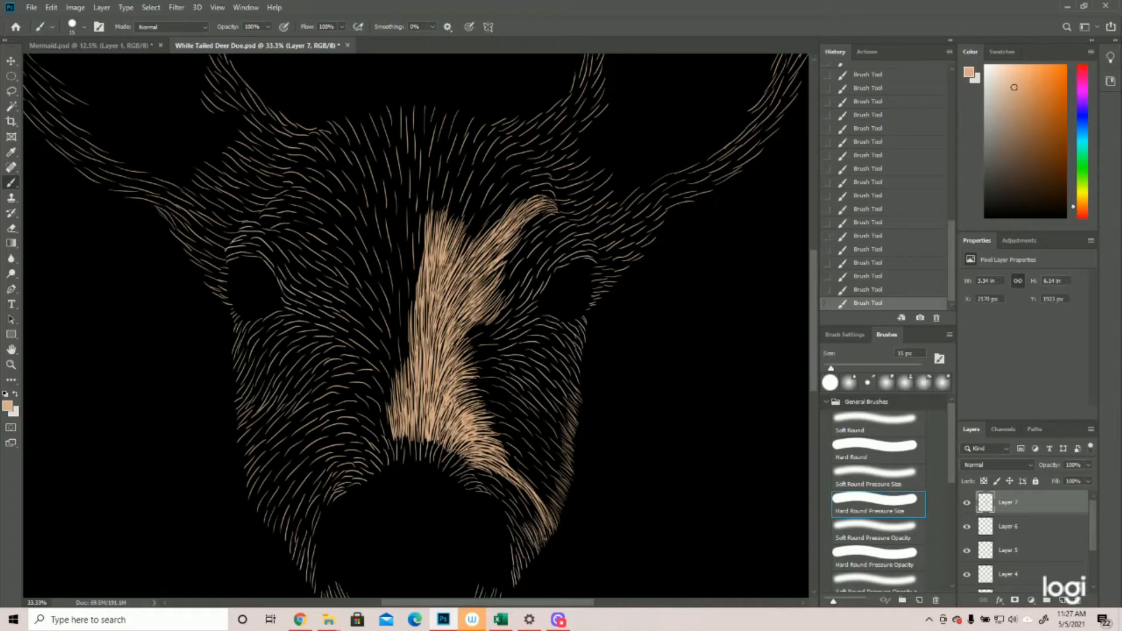
mouse_move(517, 494)
mouse_down()
mouse_move(542, 522)
mouse_move(535, 511)
mouse_up()
drag(525, 504, 536, 532)
mouse_move(518, 503)
mouse_down()
mouse_move(537, 535)
mouse_move(529, 526)
mouse_up()
drag(510, 501, 530, 535)
mouse_move(507, 496)
mouse_down()
mouse_move(522, 537)
mouse_move(507, 516)
mouse_move(530, 546)
mouse_up()
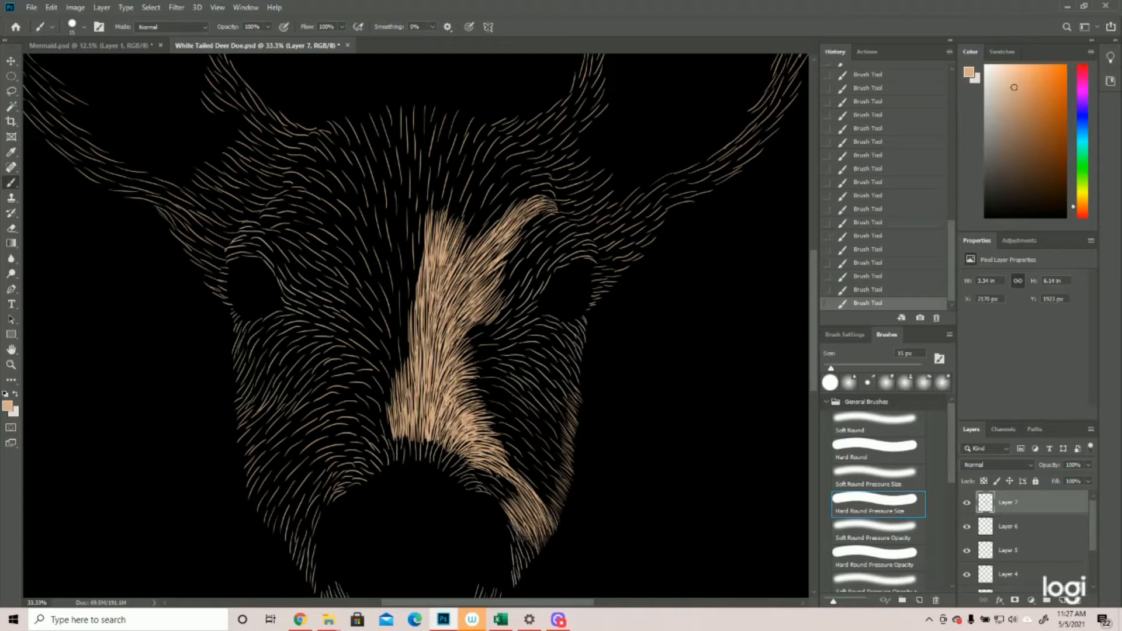
mouse_move(481, 485)
mouse_down()
mouse_move(501, 501)
mouse_move(498, 489)
mouse_up()
Widen the muzzle band with dense tan strokes reaching across the right-hand lower cheek to its outer edge.
key(z)
drag(463, 313, 415, 296)
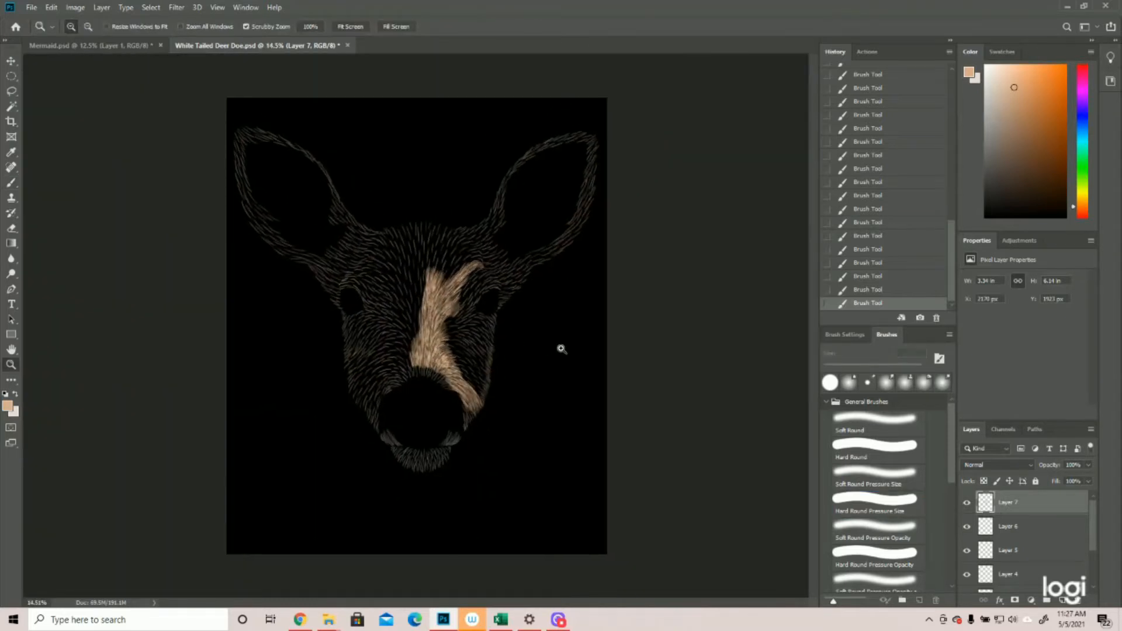
click(561, 349)
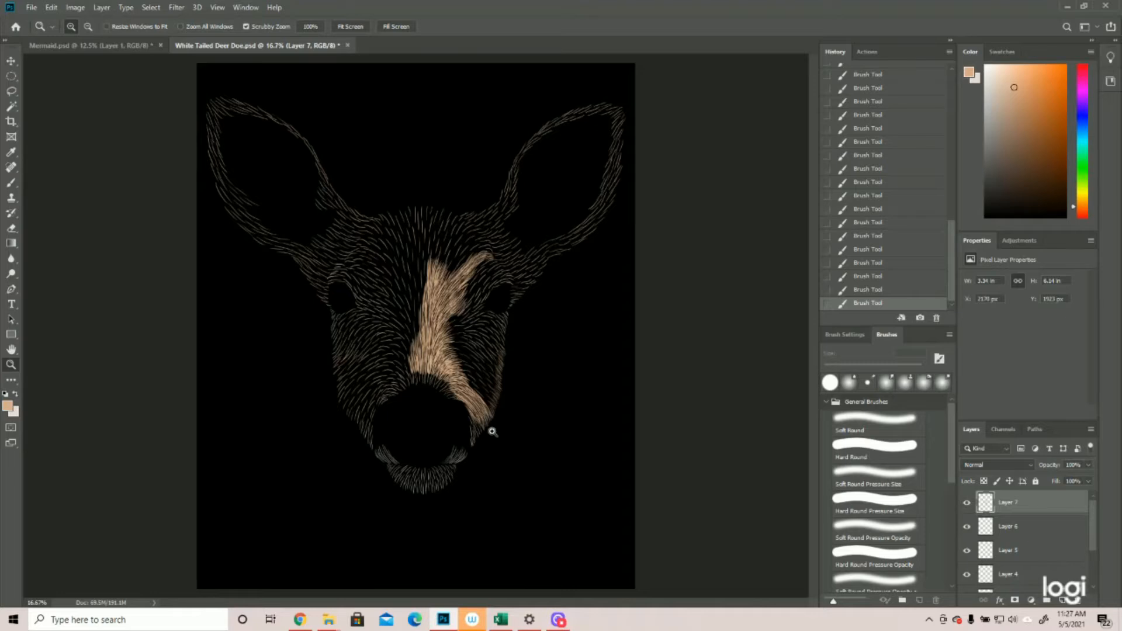
drag(515, 384, 566, 409)
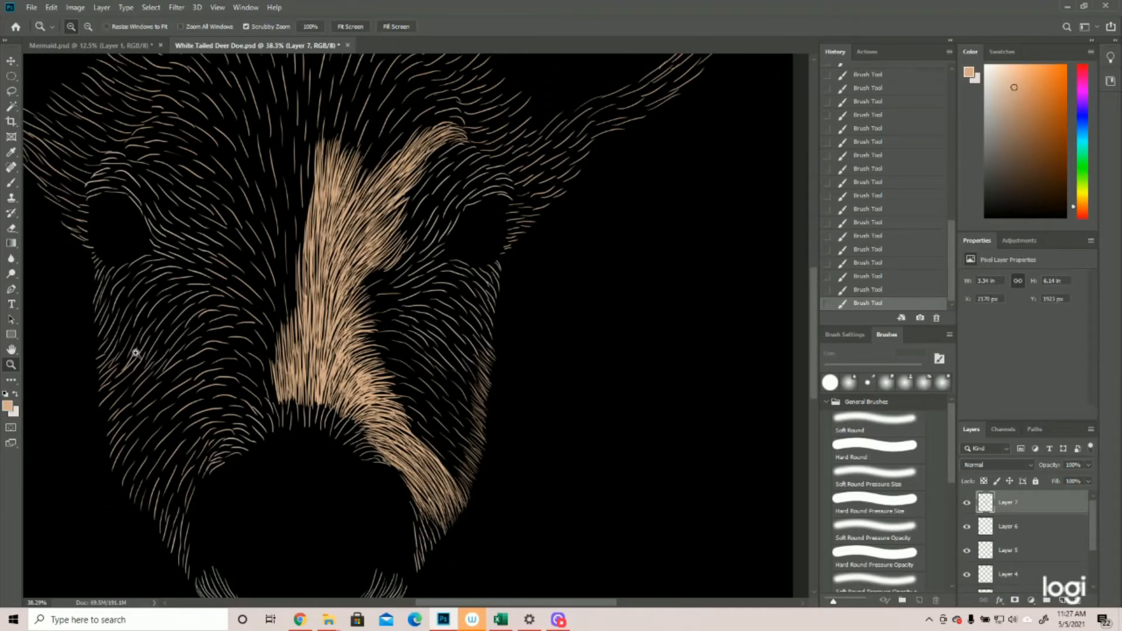
click(11, 182)
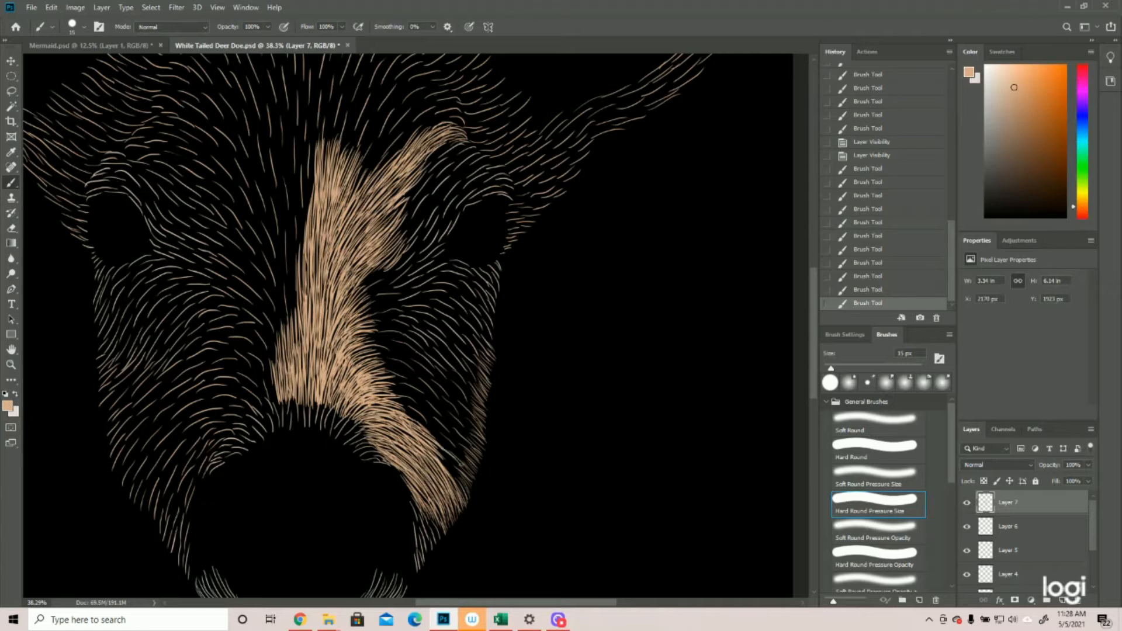
mouse_move(443, 451)
mouse_down()
mouse_move(465, 486)
mouse_move(430, 448)
mouse_move(465, 473)
mouse_move(440, 436)
mouse_move(463, 456)
mouse_move(456, 441)
mouse_move(463, 457)
mouse_move(437, 439)
mouse_move(455, 455)
mouse_up()
mouse_move(402, 416)
mouse_down()
mouse_move(460, 448)
mouse_move(460, 459)
mouse_move(448, 450)
mouse_move(477, 475)
mouse_up()
drag(396, 397, 471, 450)
drag(448, 436, 470, 453)
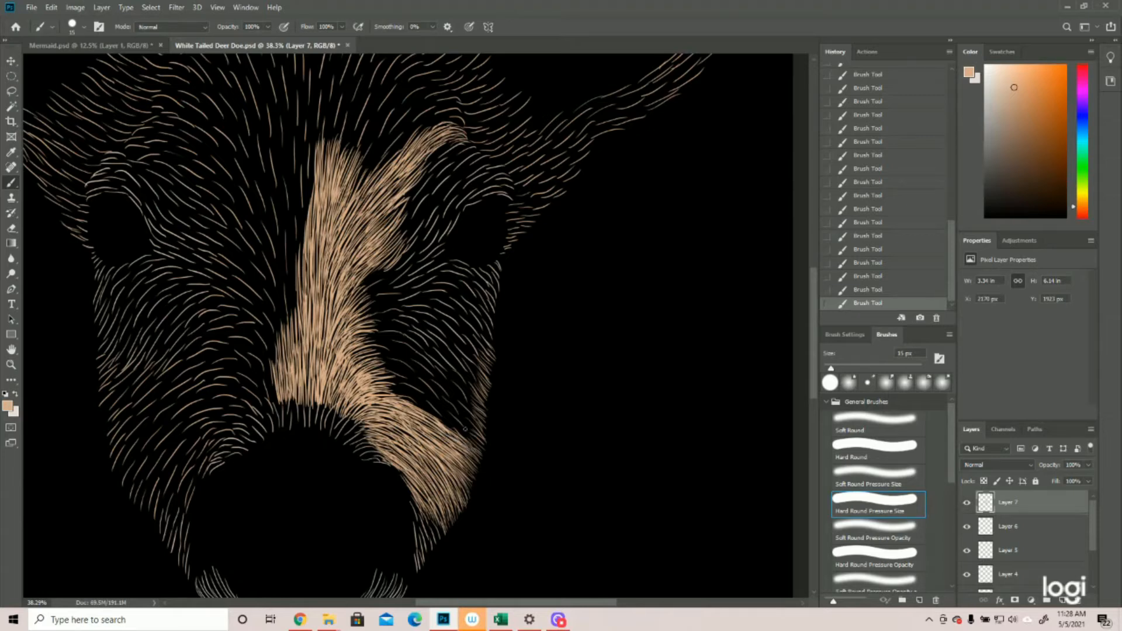
Extend the dense tan fur up the right-hand cheek edge and thicken the band's upper side back to the muzzle.
mouse_move(443, 415)
mouse_down()
mouse_move(465, 434)
mouse_move(445, 413)
mouse_move(459, 425)
mouse_move(446, 415)
mouse_move(459, 408)
mouse_move(461, 429)
mouse_move(436, 416)
mouse_move(458, 418)
mouse_move(470, 441)
mouse_move(459, 397)
mouse_move(436, 413)
mouse_move(471, 439)
mouse_up()
drag(454, 400, 479, 411)
mouse_move(455, 375)
mouse_down()
mouse_move(484, 395)
mouse_move(484, 370)
mouse_move(492, 407)
mouse_move(475, 427)
mouse_up()
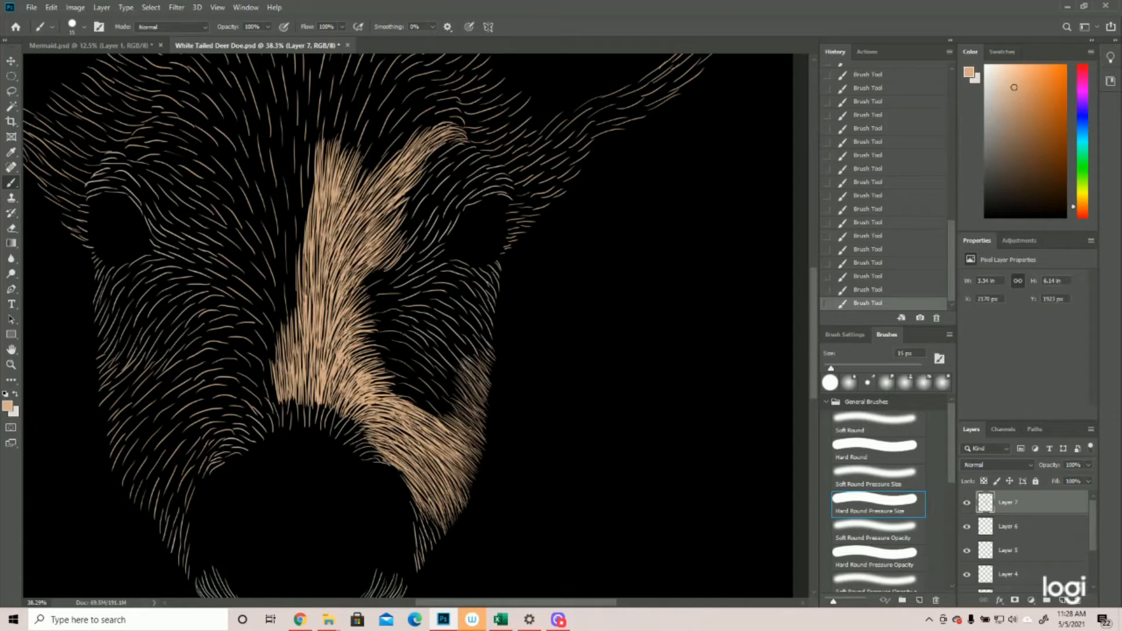
drag(399, 397, 446, 421)
drag(374, 382, 470, 425)
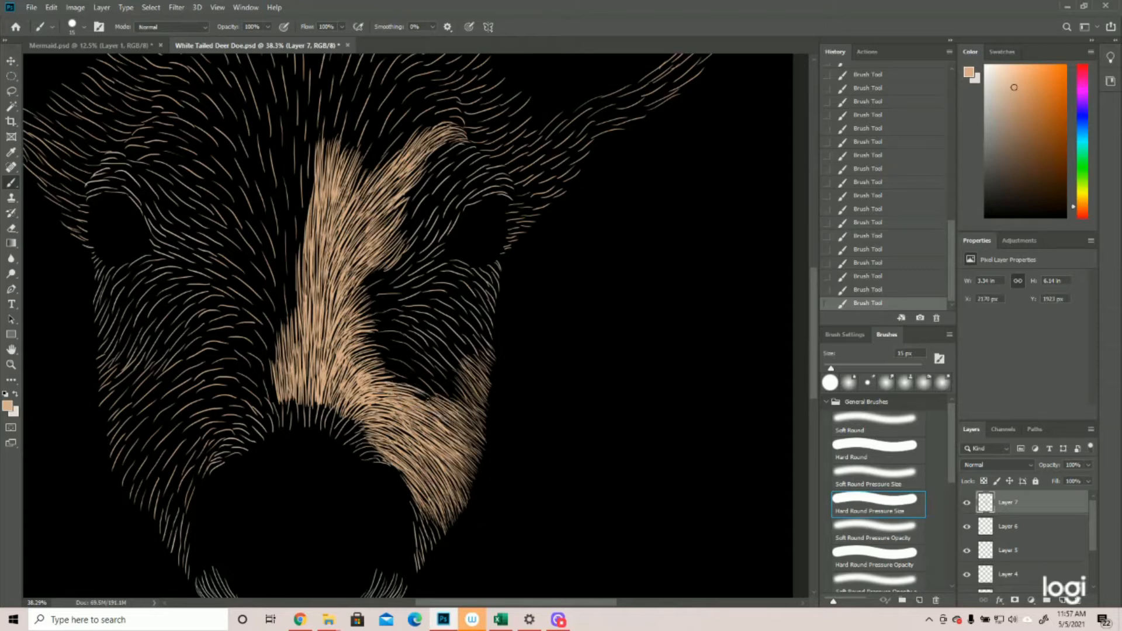
Cover the right-hand cheek between the bridge and the outer edge with dense tan fur up to below the eye.
drag(436, 352, 481, 400)
drag(382, 354, 465, 406)
drag(353, 333, 430, 367)
drag(342, 262, 409, 327)
drag(333, 301, 418, 353)
Thicken the tan fur down the right-hand cheek's outer edge and undo the last stroke.
key(z)
drag(672, 346, 599, 378)
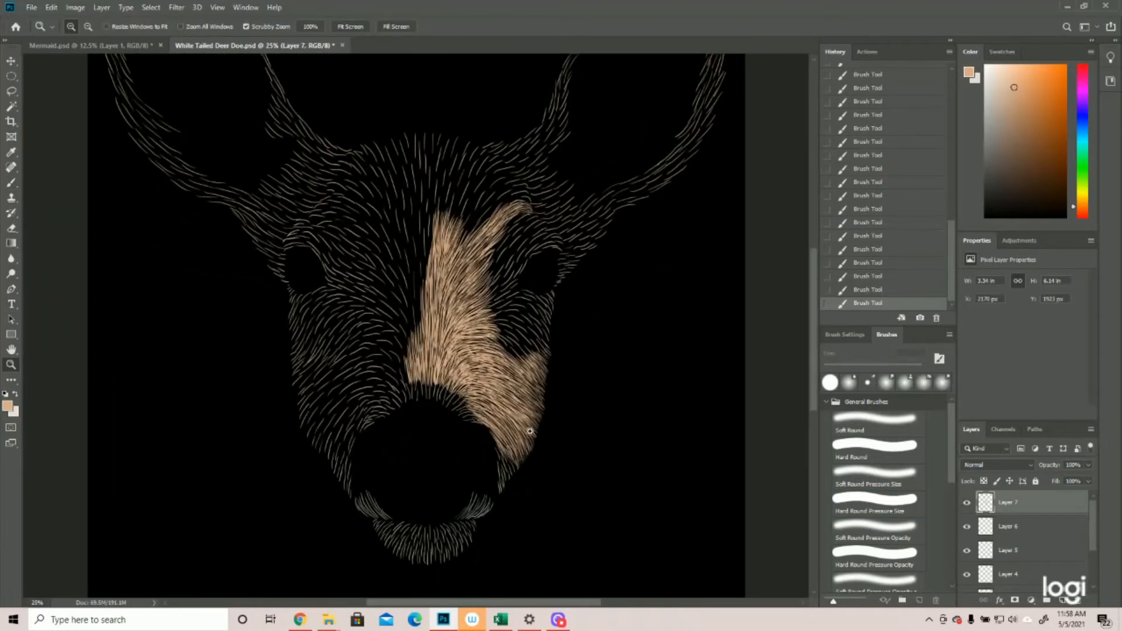
click(11, 183)
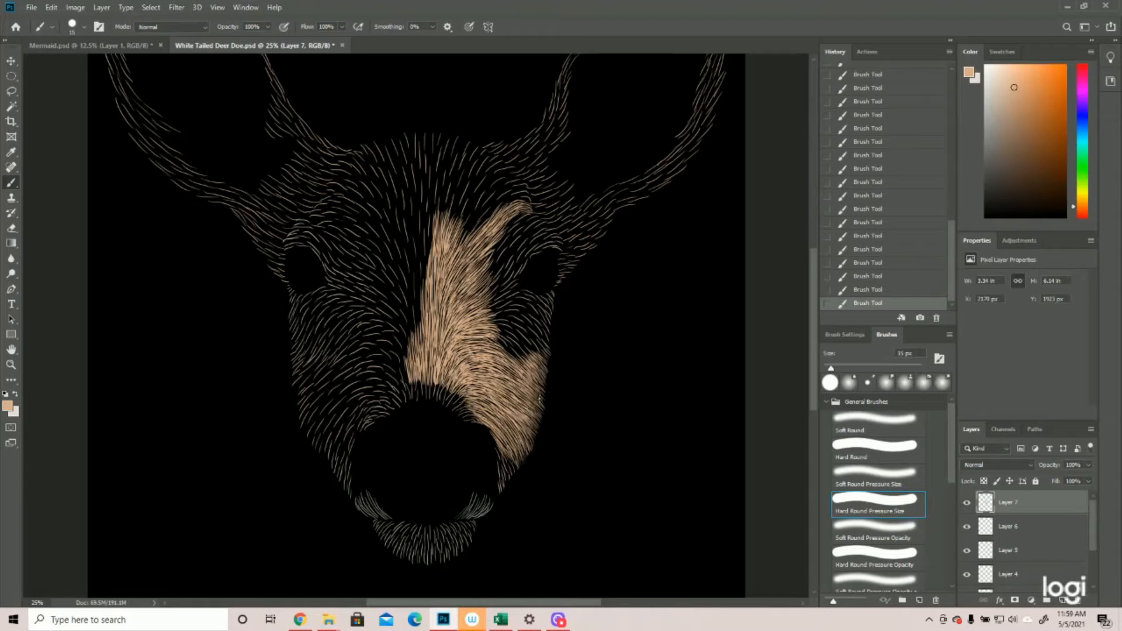
drag(541, 356, 523, 449)
key(ctrl+z)
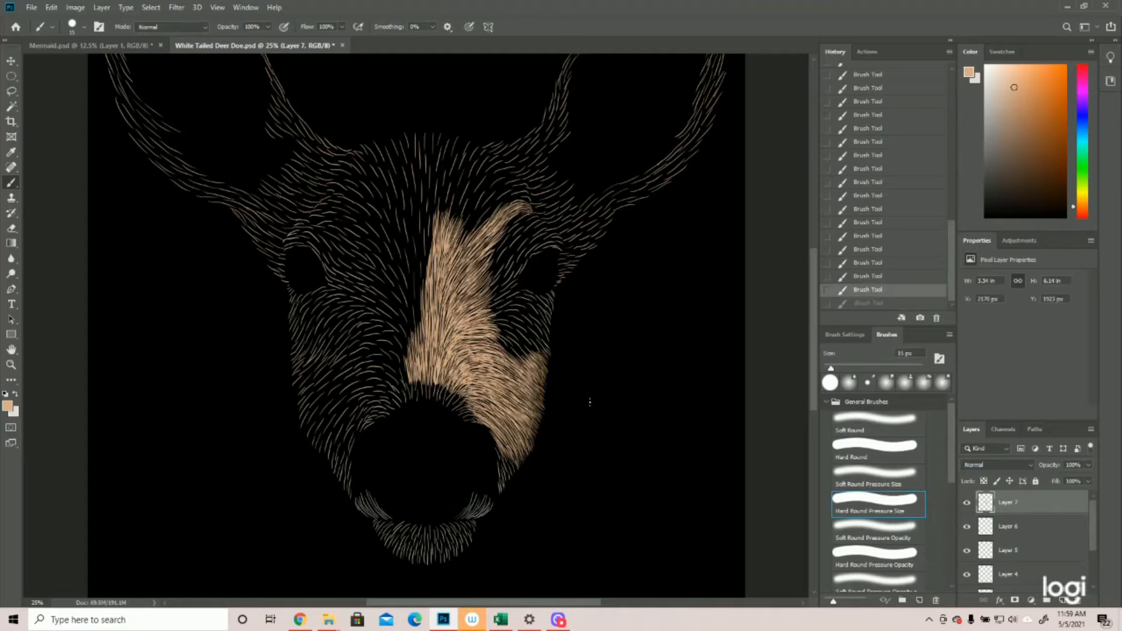
Paint a narrow patch of short tan strokes along the top edge of the forehead, just right of centre.
click(13, 364)
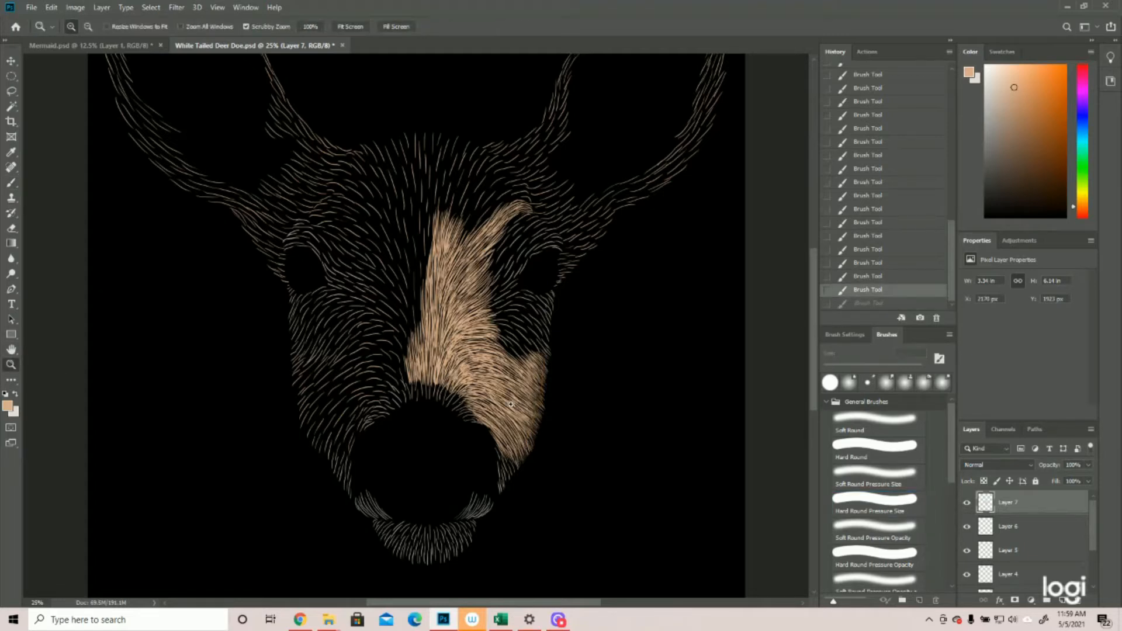
click(507, 168)
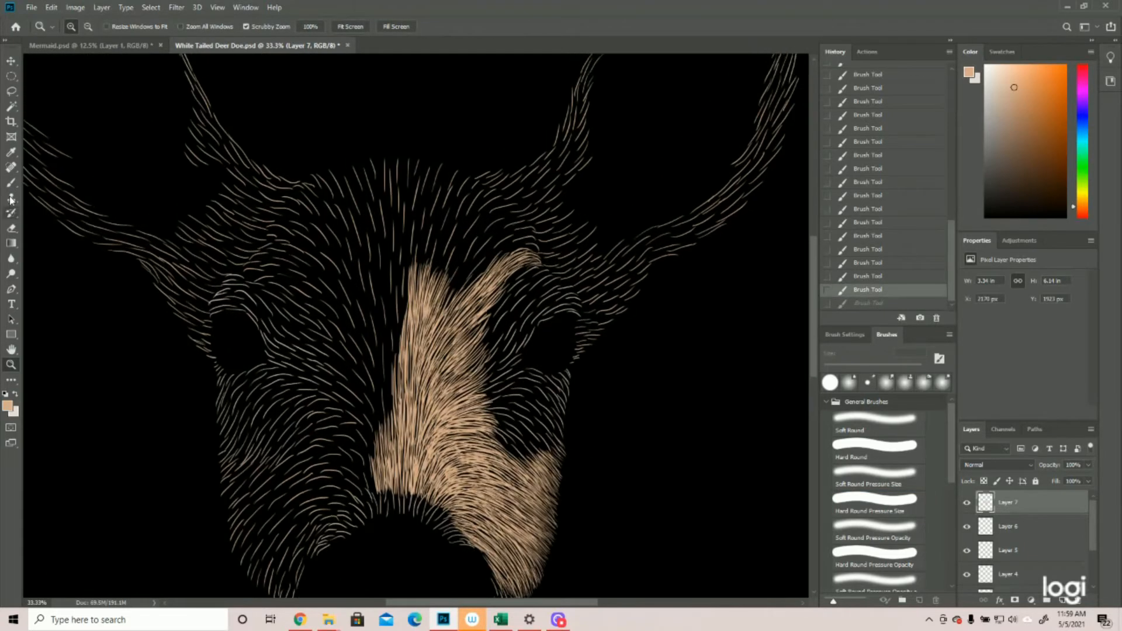
click(10, 183)
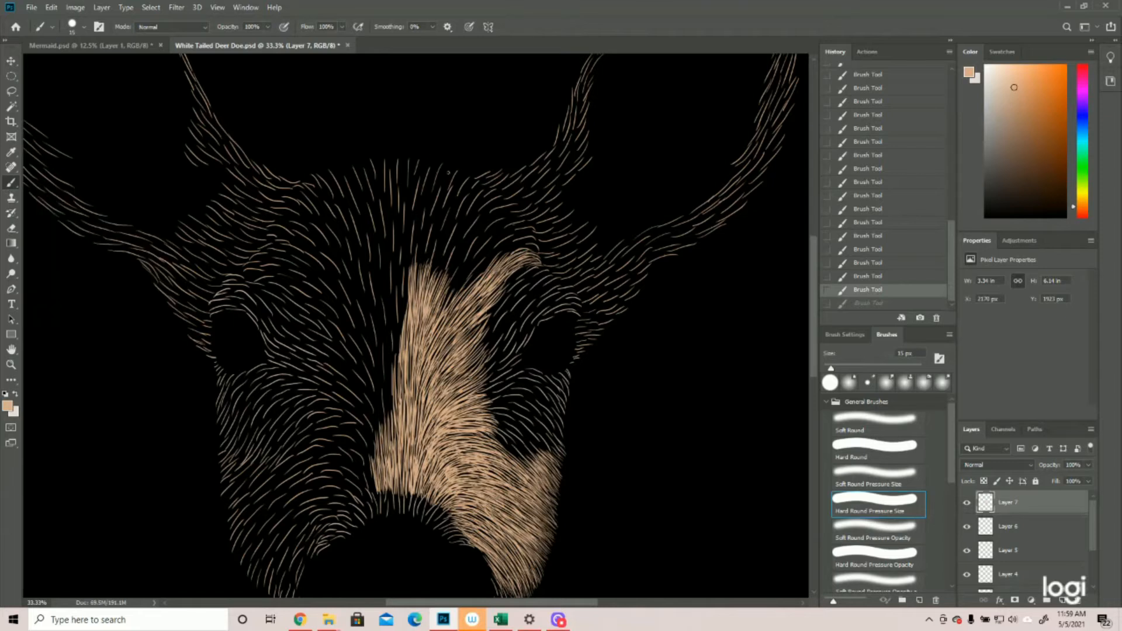
mouse_move(449, 179)
mouse_down()
mouse_move(446, 164)
mouse_move(488, 185)
mouse_up()
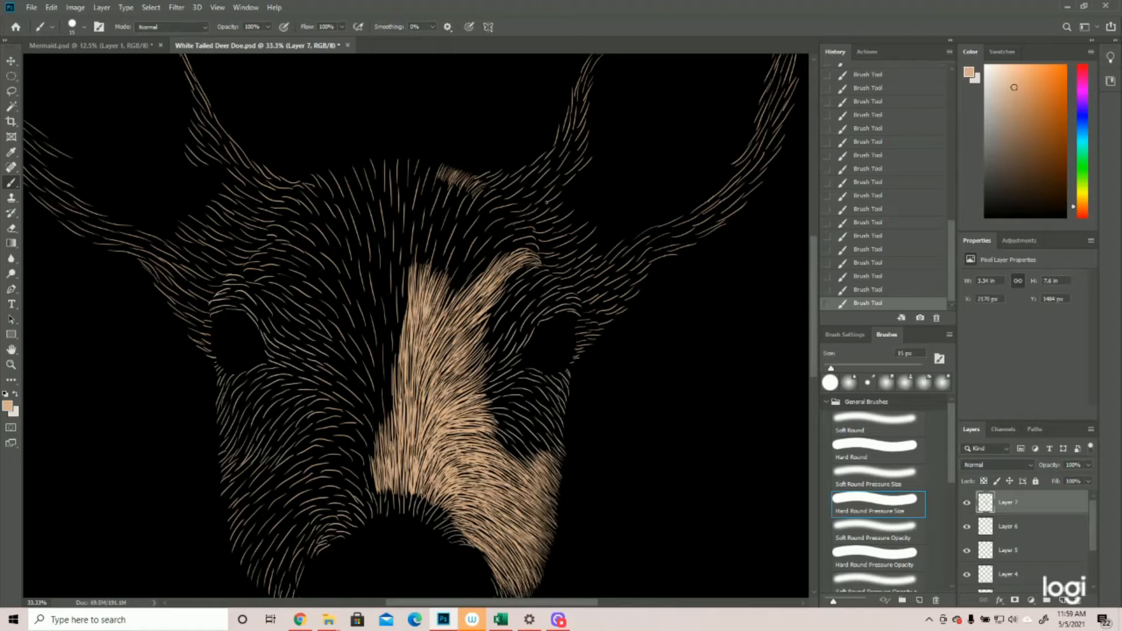
Show the Layer 3 guide sketch and add short tan strokes at the right-hand brow tip and crown edge near the ear.
scroll(1005, 537, down, 3)
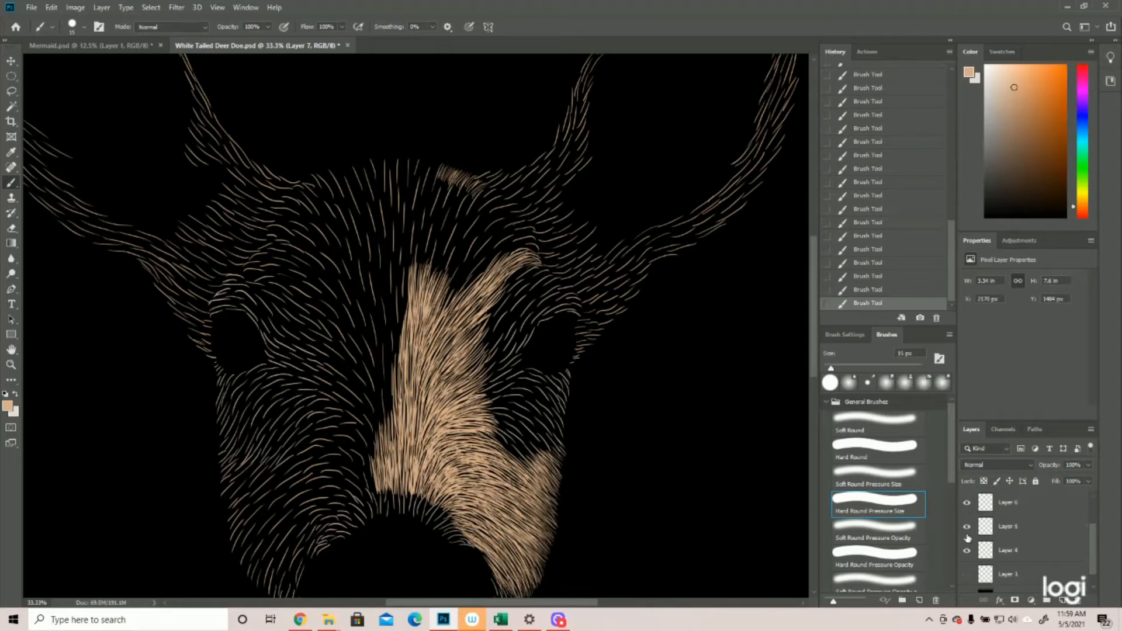
click(967, 533)
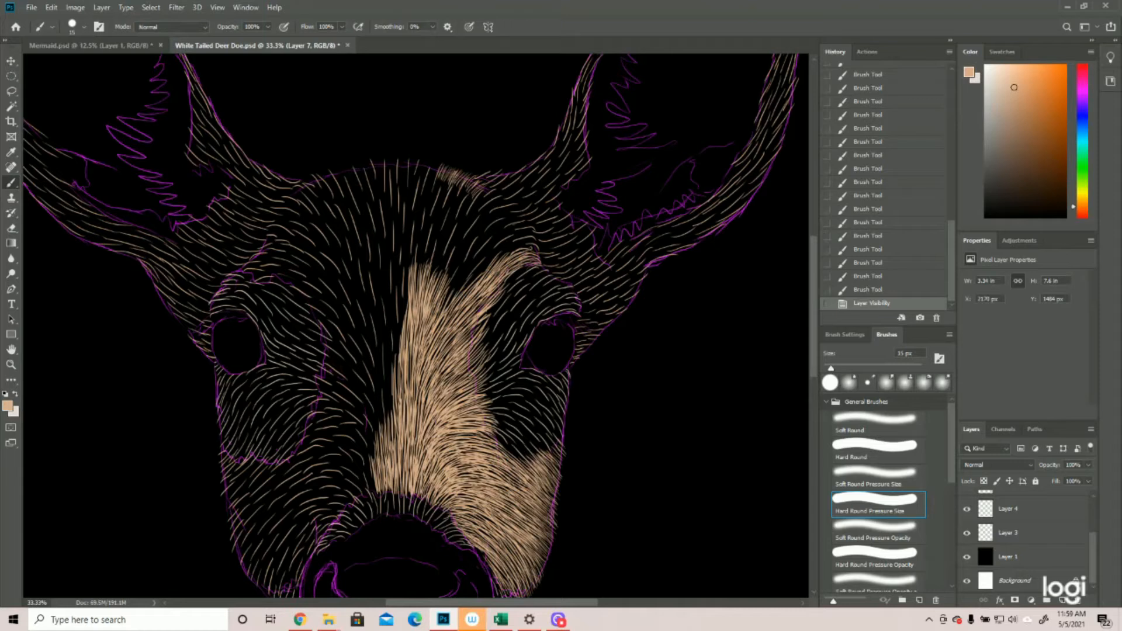
drag(536, 249, 523, 243)
drag(535, 246, 519, 237)
drag(531, 239, 519, 236)
drag(476, 198, 489, 190)
drag(480, 202, 493, 193)
drag(486, 203, 494, 193)
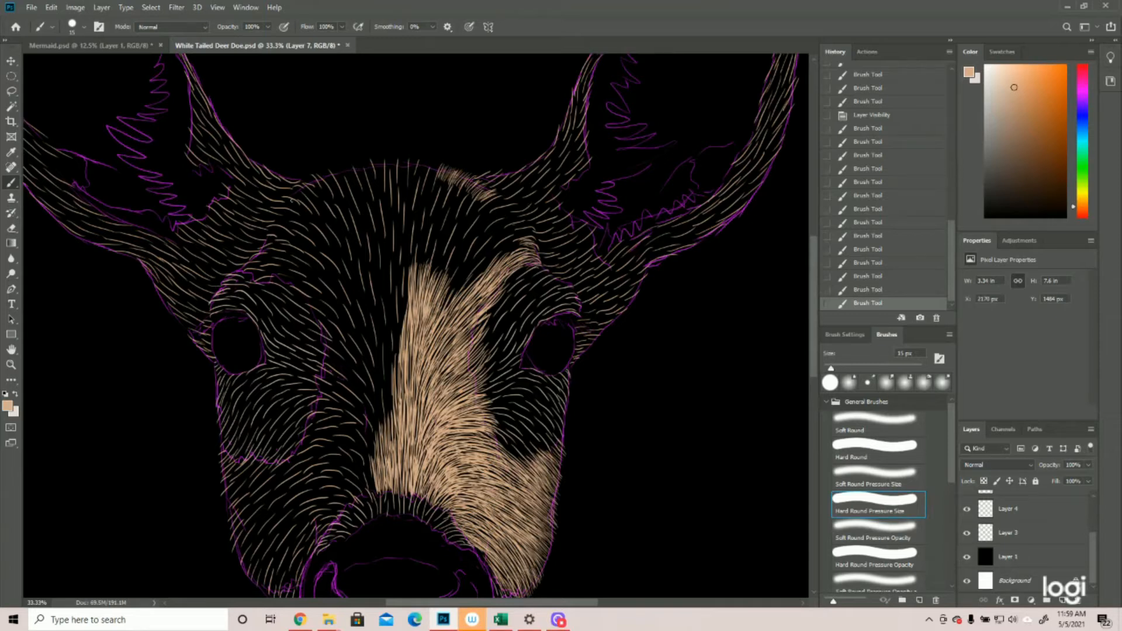
Paint matching short tan strokes at the left-hand crown edge and brow, and hide the Layer 3 guide sketch.
drag(300, 201, 292, 195)
mouse_move(303, 200)
mouse_down()
mouse_move(292, 195)
mouse_move(305, 185)
mouse_up()
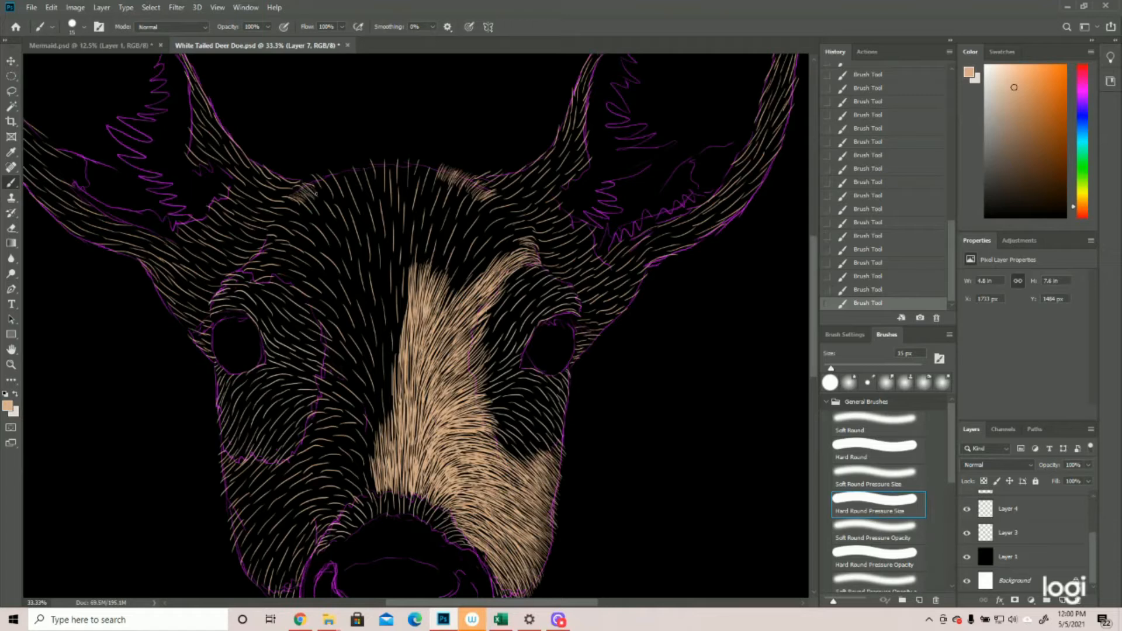
mouse_move(260, 273)
mouse_down()
mouse_move(236, 267)
mouse_move(256, 250)
mouse_up()
mouse_move(277, 250)
mouse_down()
mouse_move(260, 249)
mouse_move(248, 273)
mouse_up()
click(967, 533)
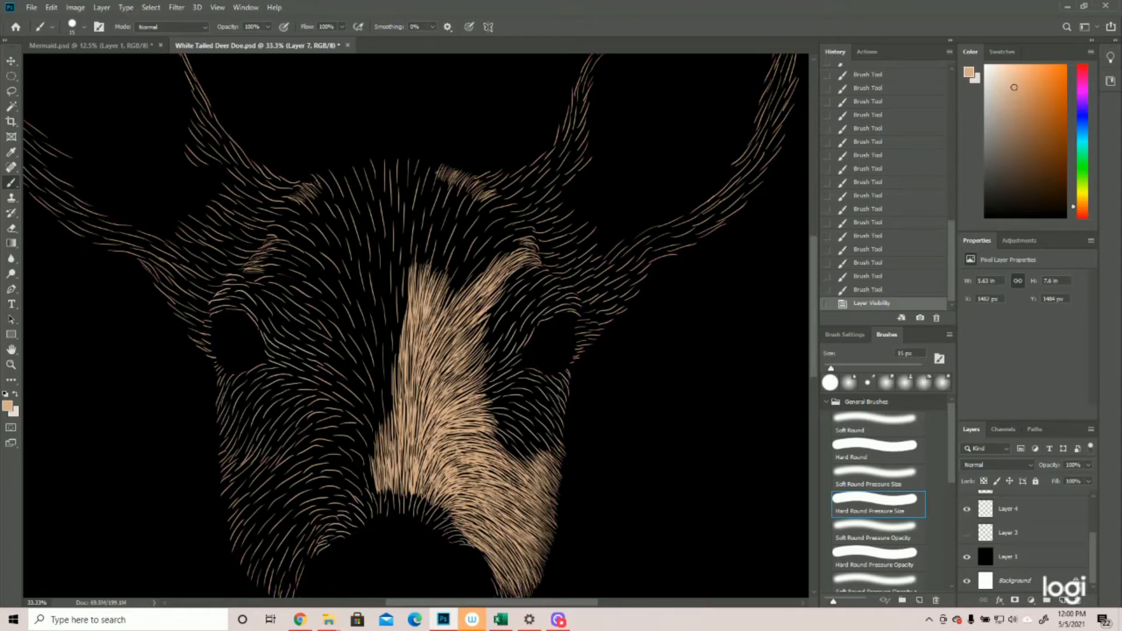
Continue the band of short tan strokes along the forehead's top edge from right of centre across to the left-hand crown.
drag(438, 168, 432, 186)
drag(436, 169, 433, 186)
drag(437, 165, 427, 179)
drag(431, 167, 421, 180)
mouse_move(424, 165)
mouse_down()
mouse_move(419, 179)
mouse_move(410, 175)
mouse_up()
drag(412, 160, 409, 176)
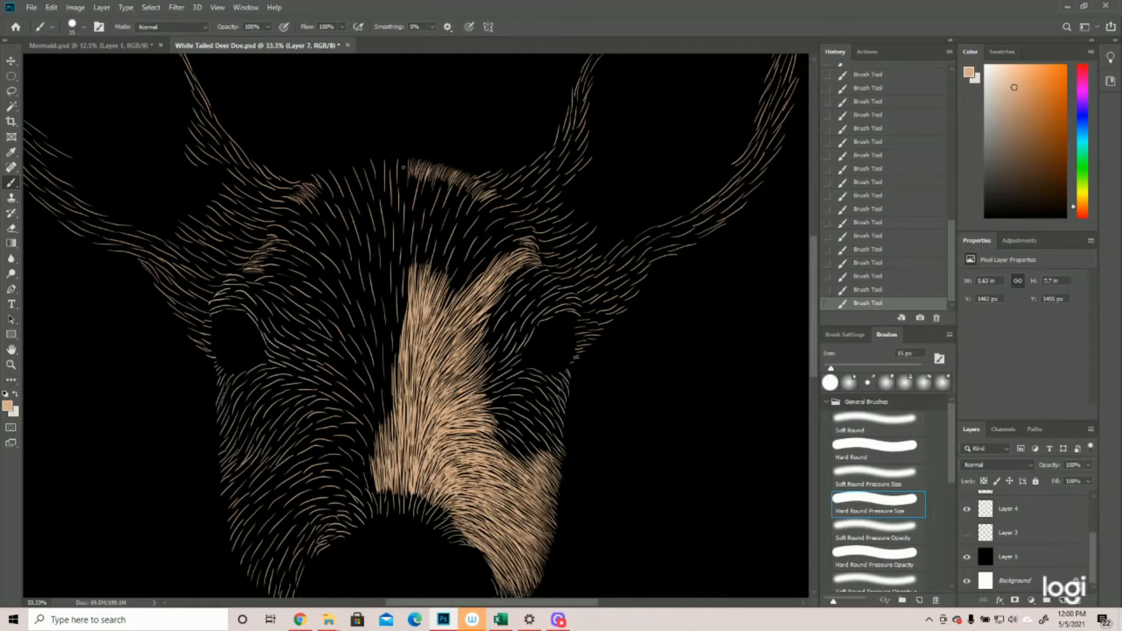
drag(403, 158, 401, 175)
mouse_move(309, 178)
mouse_down()
mouse_move(330, 197)
mouse_move(329, 182)
mouse_move(338, 192)
mouse_move(349, 179)
mouse_up()
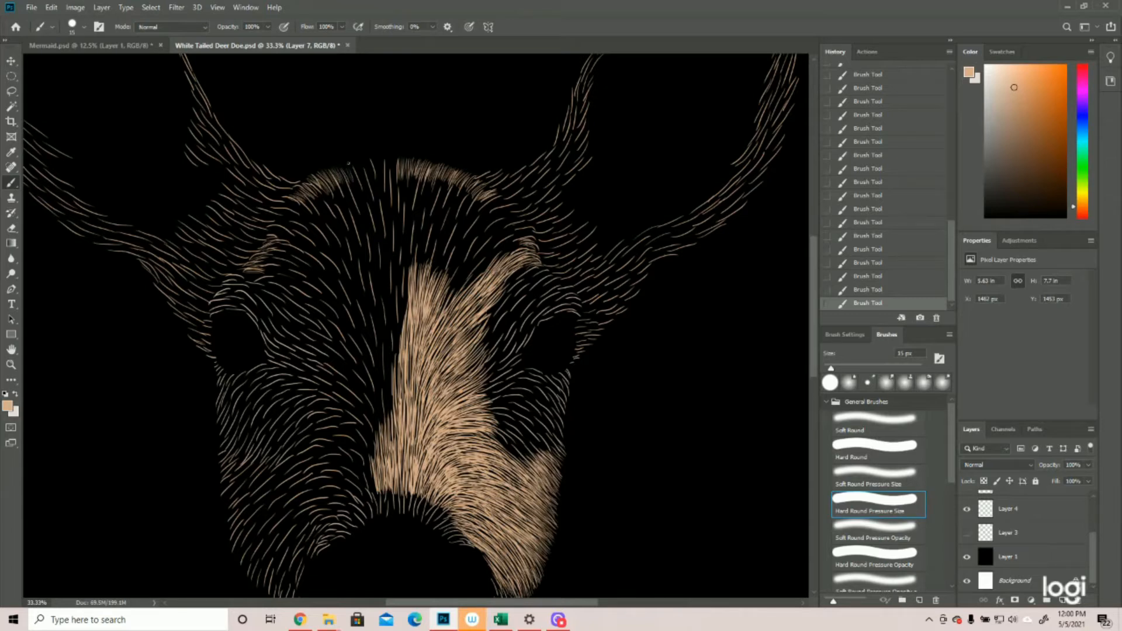
drag(354, 162, 366, 184)
drag(357, 158, 367, 177)
mouse_move(364, 161)
mouse_down()
mouse_move(369, 181)
mouse_move(395, 179)
mouse_move(375, 177)
mouse_up()
Paint a narrow column of tan fur up the forehead, joining the bridge to the crown edge just right of centre.
drag(433, 238, 413, 285)
drag(413, 247, 409, 280)
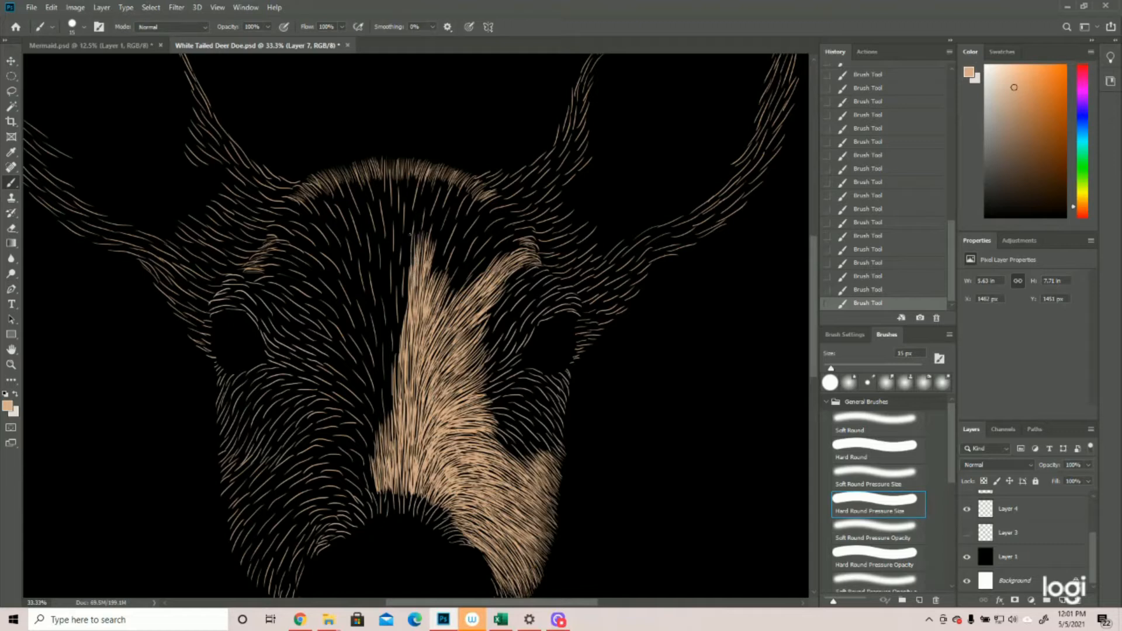
drag(430, 184, 416, 244)
drag(427, 193, 418, 251)
drag(426, 198, 417, 251)
mouse_move(422, 206)
mouse_down()
mouse_move(413, 264)
mouse_move(415, 233)
mouse_up()
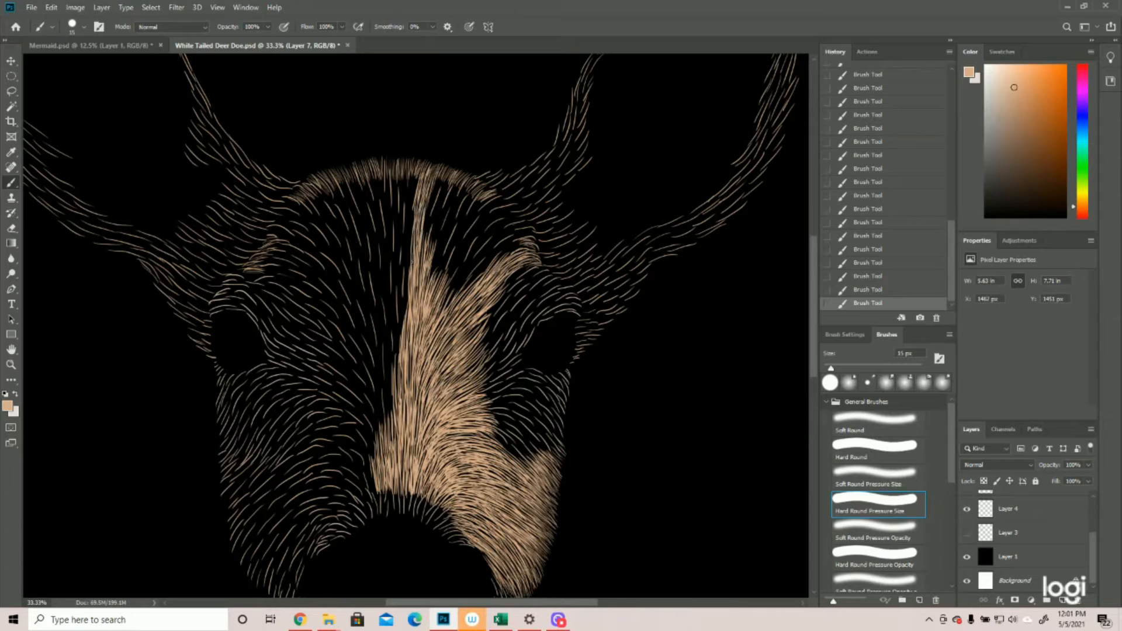
mouse_move(434, 175)
mouse_down()
mouse_move(425, 208)
mouse_move(420, 195)
mouse_up()
drag(432, 201, 425, 234)
drag(435, 197, 423, 247)
drag(437, 205, 425, 247)
mouse_move(433, 189)
mouse_down()
mouse_move(424, 241)
mouse_move(423, 224)
mouse_up()
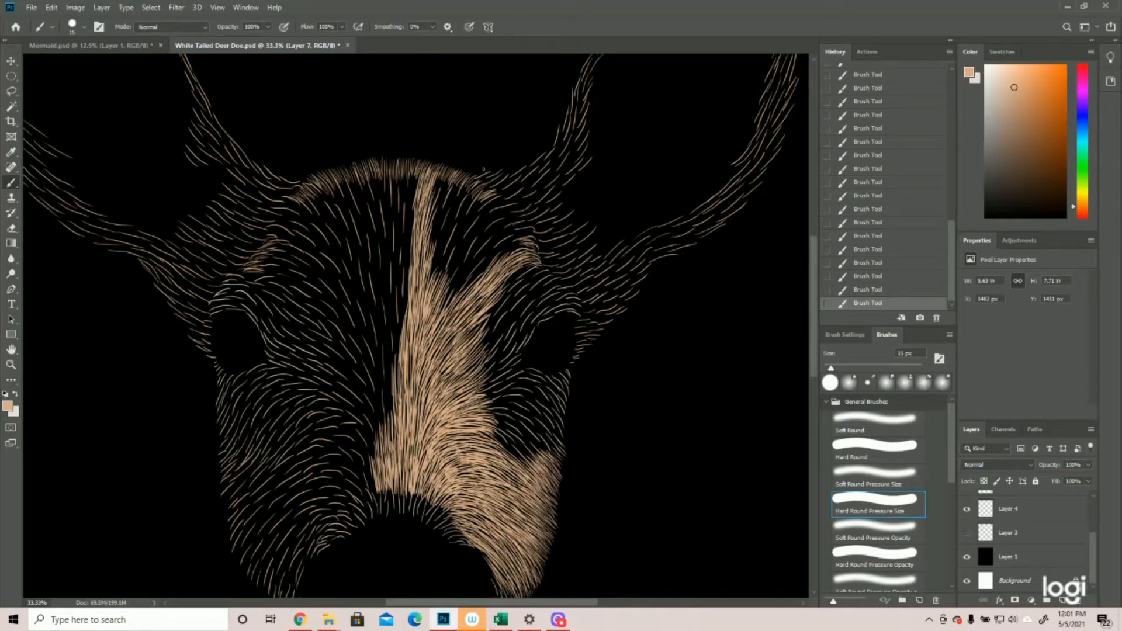
Fill the right-hand half of the forehead with dense tan strokes fanning from the central column toward the crown and brow.
mouse_move(452, 181)
mouse_down()
mouse_move(440, 205)
mouse_move(445, 194)
mouse_up()
drag(447, 180, 422, 258)
drag(514, 250, 458, 287)
mouse_move(485, 259)
mouse_down()
mouse_move(455, 296)
mouse_move(464, 291)
mouse_up()
drag(492, 260, 460, 302)
mouse_move(506, 234)
mouse_down()
mouse_move(459, 273)
mouse_move(446, 307)
mouse_up()
drag(486, 223, 435, 293)
drag(461, 181, 431, 280)
drag(480, 181, 445, 250)
drag(517, 224, 458, 264)
mouse_move(508, 201)
mouse_down()
mouse_move(468, 222)
mouse_move(461, 240)
mouse_up()
drag(473, 214, 451, 257)
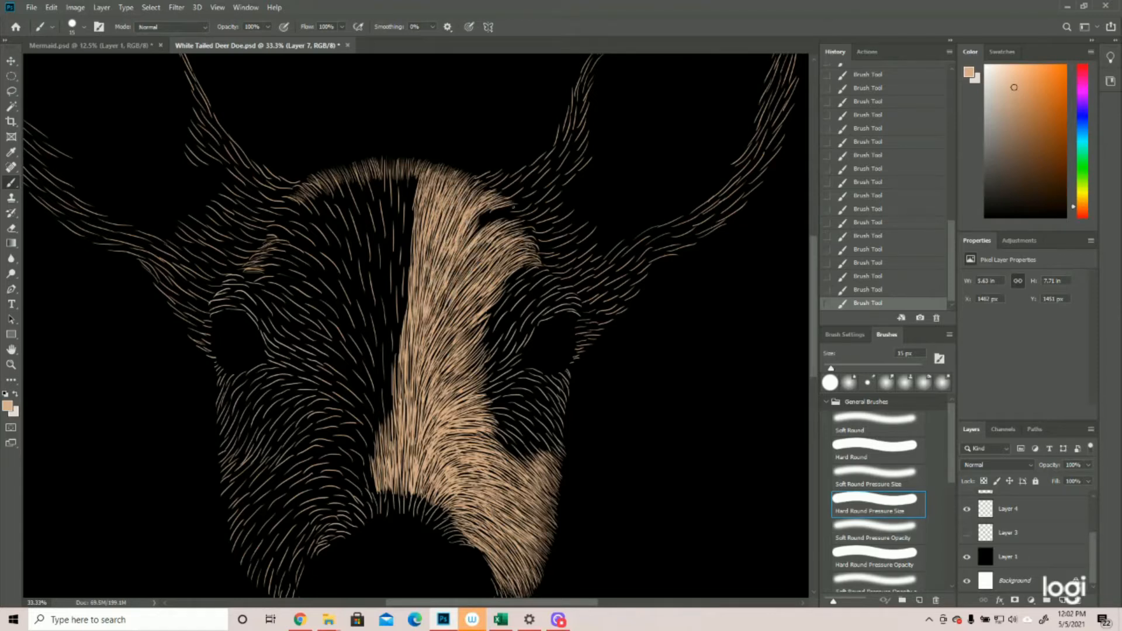
Fill the dark gap between the crown and the right-hand brow with dense tan strokes.
drag(523, 215, 488, 224)
mouse_move(524, 211)
mouse_down()
mouse_move(487, 224)
mouse_move(496, 208)
mouse_up()
drag(519, 214, 487, 216)
drag(498, 209, 470, 232)
drag(494, 213, 472, 237)
drag(490, 216, 471, 241)
drag(475, 225, 453, 271)
drag(474, 223, 462, 243)
mouse_move(464, 258)
mouse_down()
mouse_move(452, 281)
mouse_move(464, 265)
mouse_up()
drag(462, 270, 451, 284)
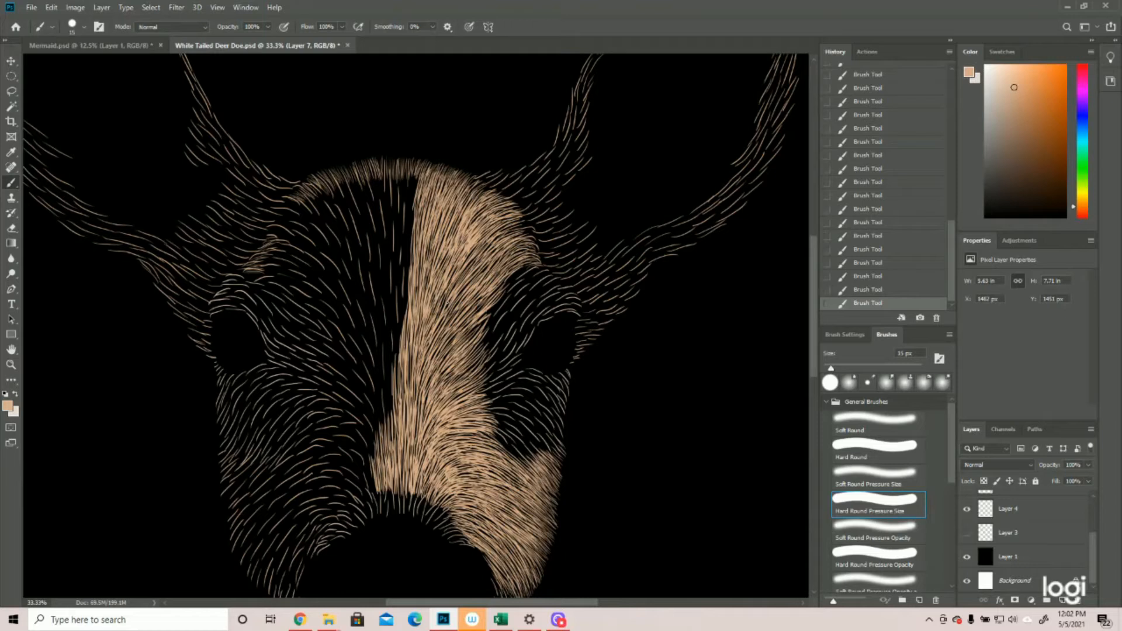
Paint tan strokes from the forehead's upper right-hand corner toward the base of the ear.
mouse_move(524, 191)
mouse_down()
mouse_move(503, 203)
mouse_move(520, 212)
mouse_move(513, 202)
mouse_move(519, 222)
mouse_up()
drag(550, 208, 521, 220)
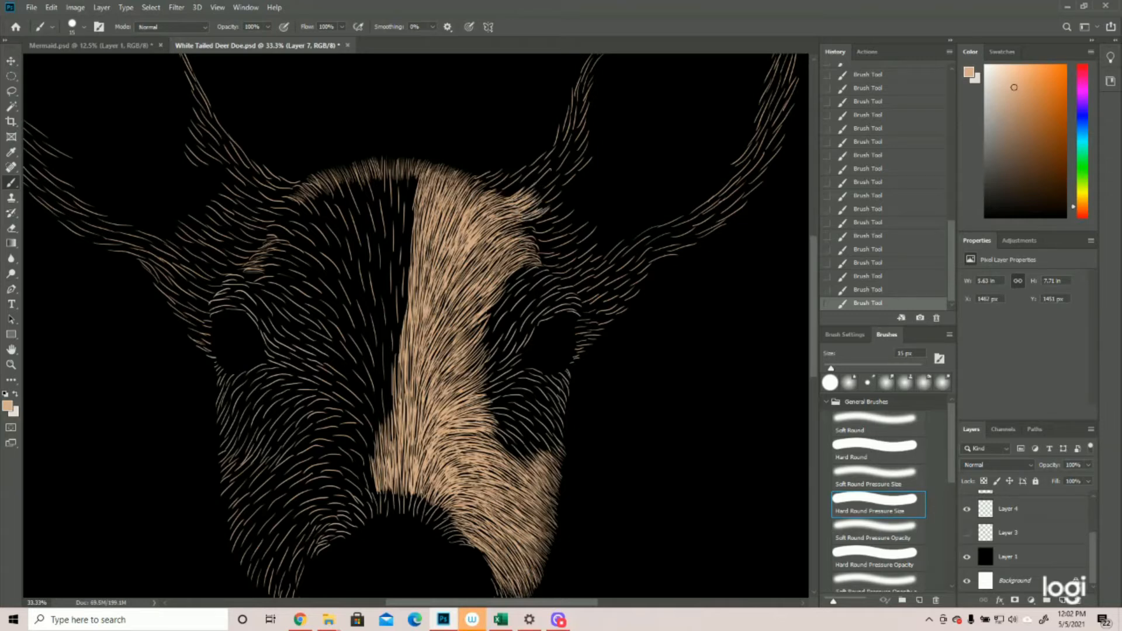
click(9, 368)
drag(537, 307, 477, 305)
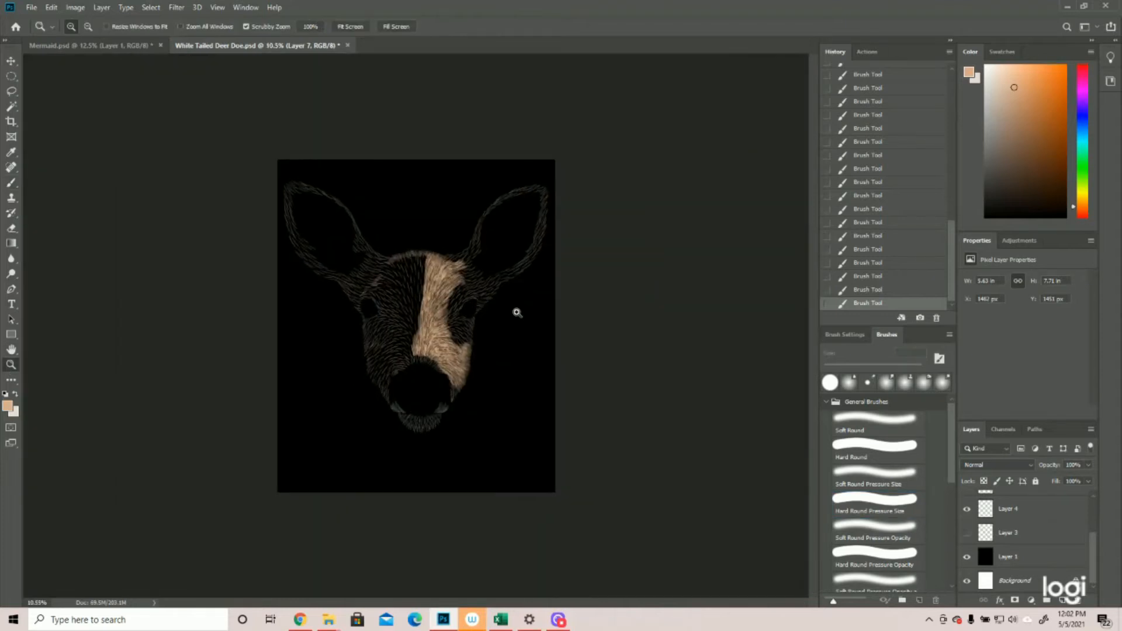
Fill in tan fur along the crown edge beside the right-hand ear using the Layer 3 guide sketch, and hide the guide.
mouse_move(475, 258)
mouse_down()
mouse_move(493, 238)
mouse_move(532, 240)
mouse_move(493, 258)
mouse_up()
click(11, 182)
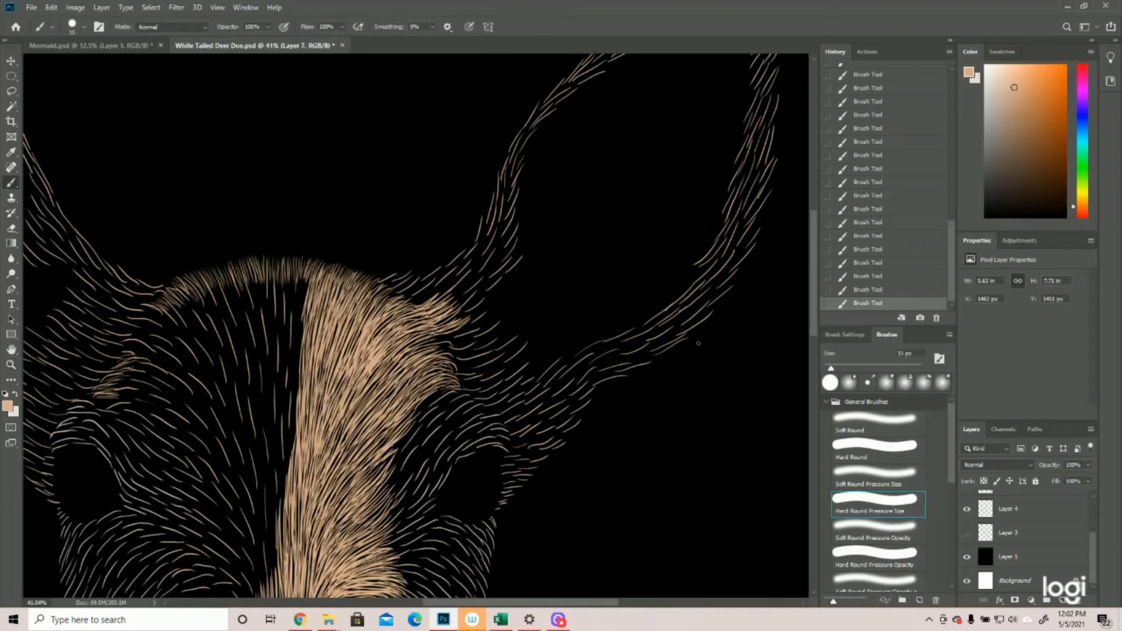
click(966, 532)
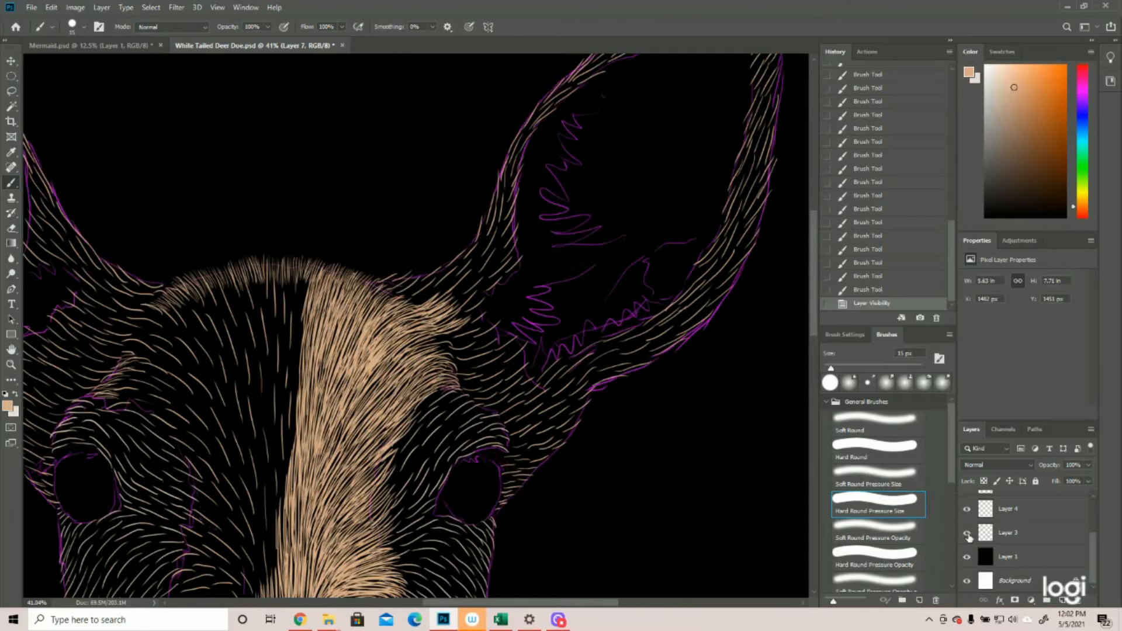
mouse_move(391, 286)
mouse_down()
mouse_move(418, 273)
mouse_move(433, 287)
mouse_up()
click(967, 532)
mouse_move(438, 350)
mouse_down()
mouse_move(465, 336)
mouse_move(441, 339)
mouse_up()
Extend the outer tip of the right-hand brow with short tan strokes curving above the eye.
key(z)
drag(614, 230, 549, 230)
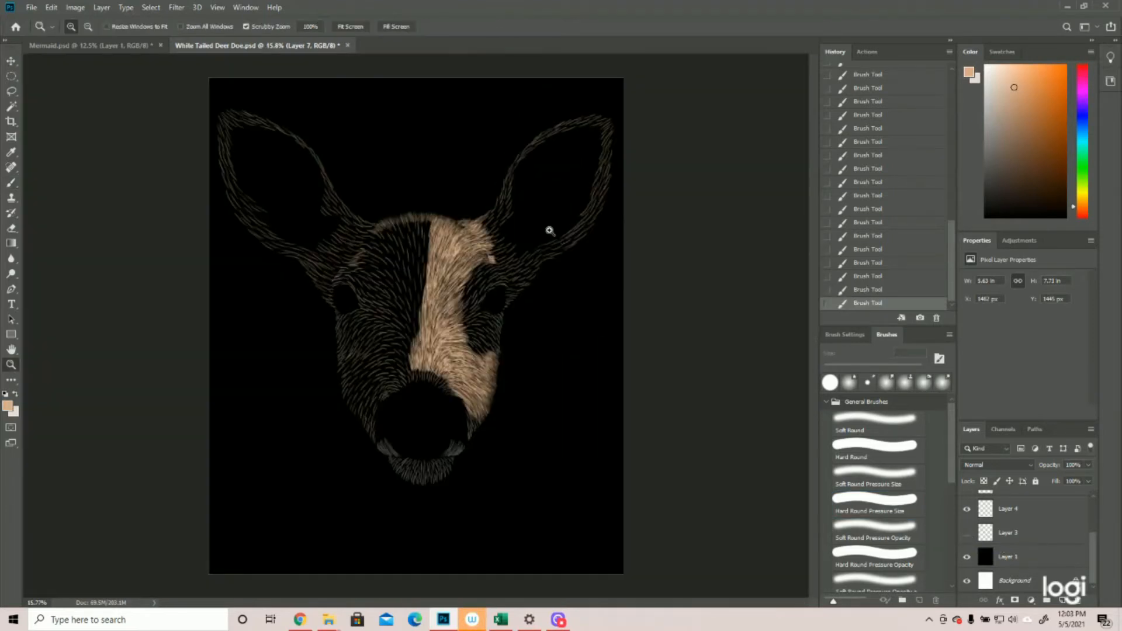
drag(471, 227, 518, 311)
drag(467, 233, 508, 235)
click(10, 182)
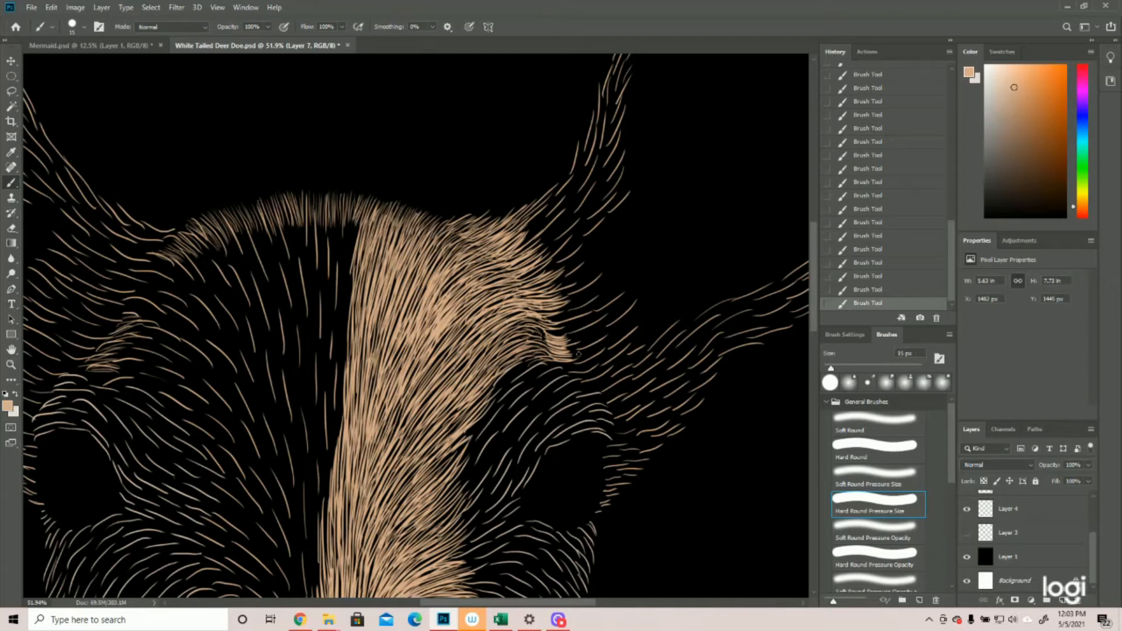
click(10, 364)
drag(467, 280, 409, 272)
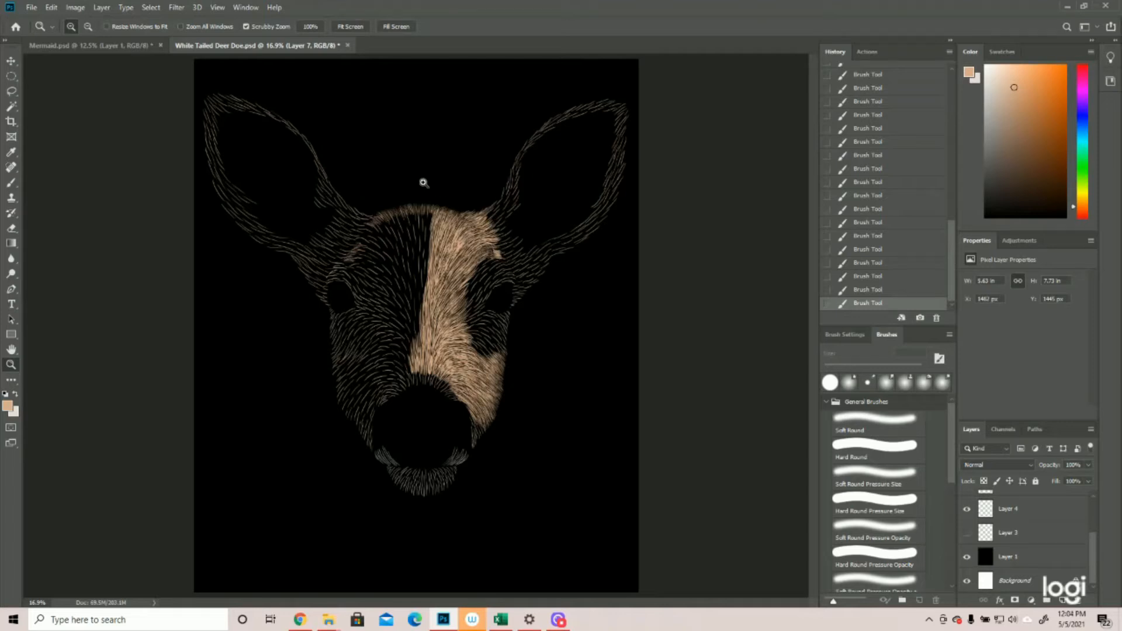
drag(534, 226, 591, 222)
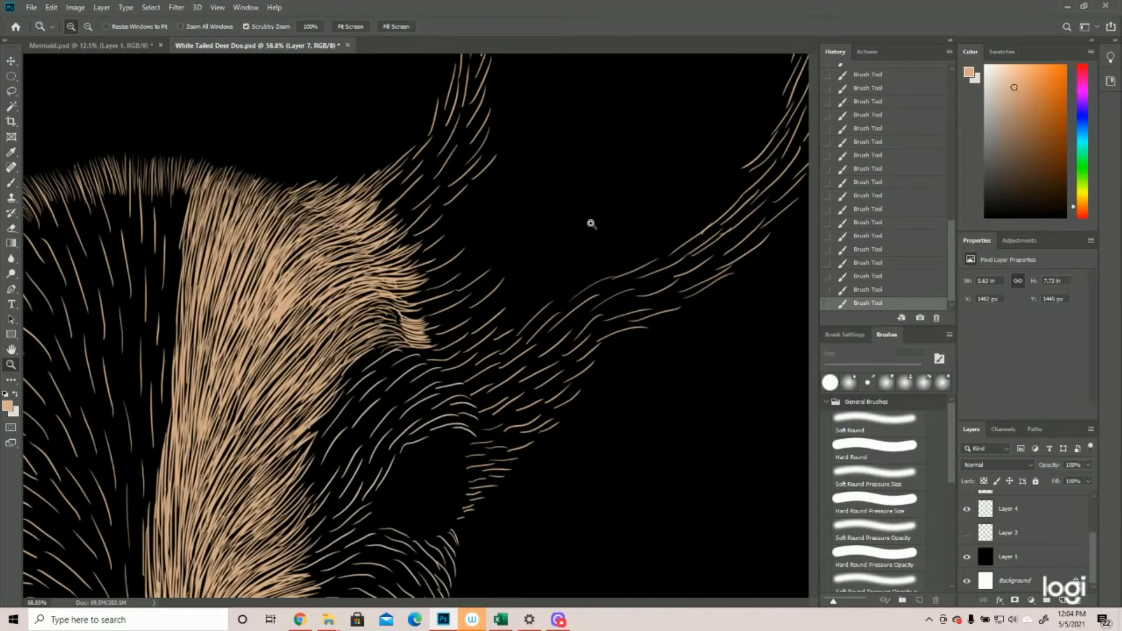
click(11, 182)
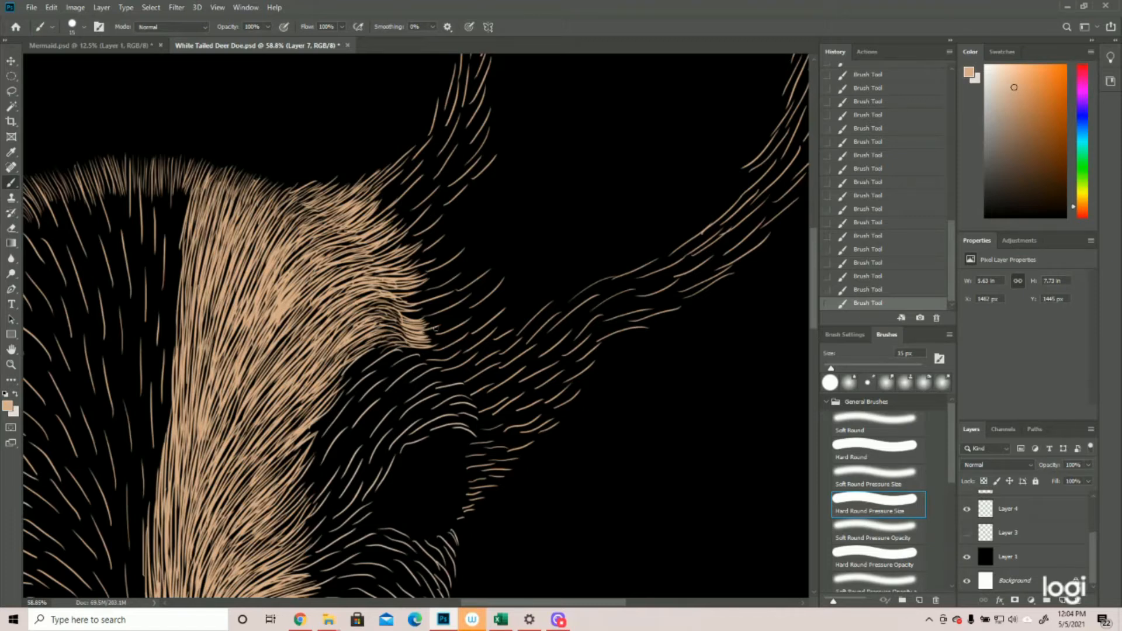
drag(413, 349, 454, 365)
mouse_move(441, 369)
mouse_down()
mouse_move(469, 353)
mouse_move(420, 364)
mouse_up()
Fill the centre of the forehead with long tan strokes running from the crown edge down toward the bridge.
click(11, 365)
click(544, 305)
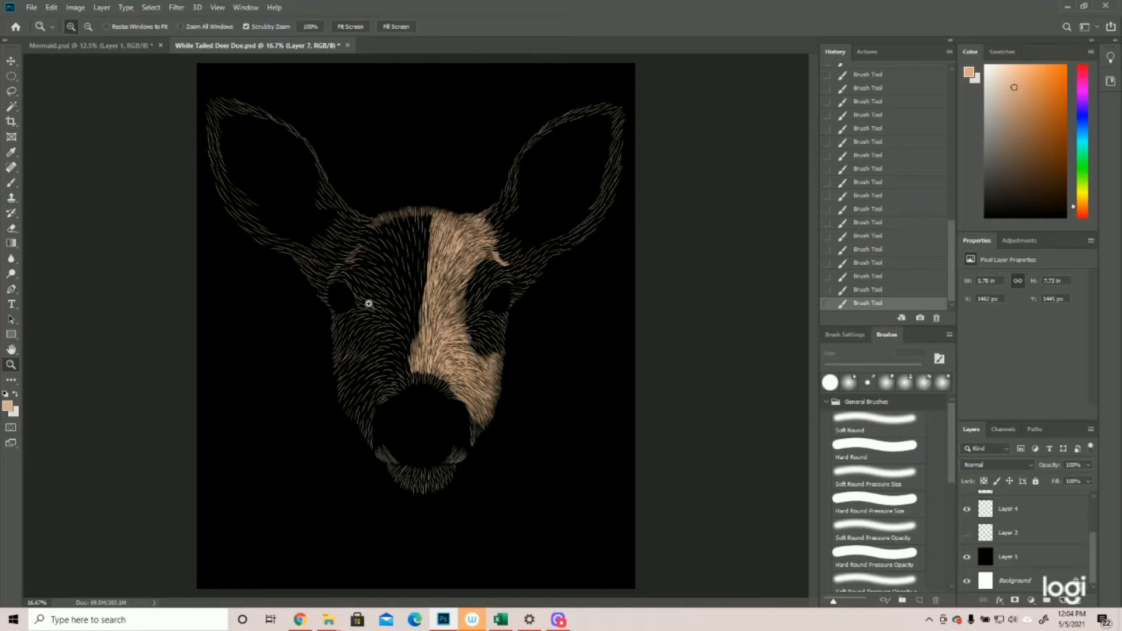
drag(416, 211, 445, 211)
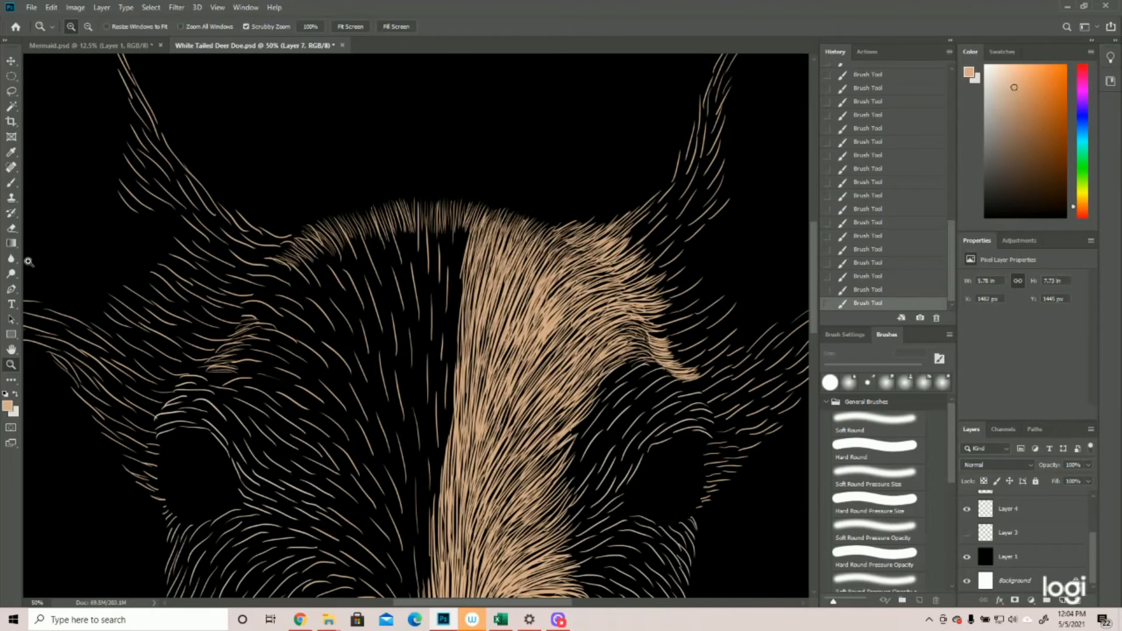
click(10, 183)
drag(457, 278, 465, 219)
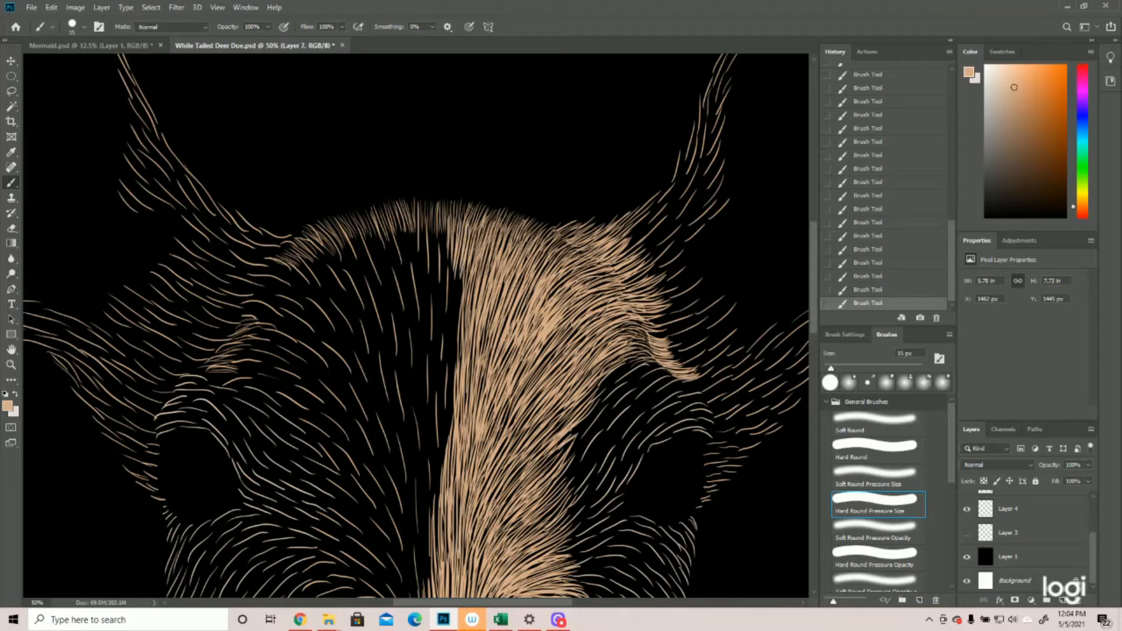
drag(450, 327, 448, 222)
drag(453, 388, 444, 274)
drag(435, 286, 425, 225)
drag(444, 350, 424, 246)
drag(409, 266, 400, 221)
drag(425, 321, 406, 225)
drag(449, 438, 439, 298)
scroll(370, 80, down, 2)
drag(392, 269, 369, 201)
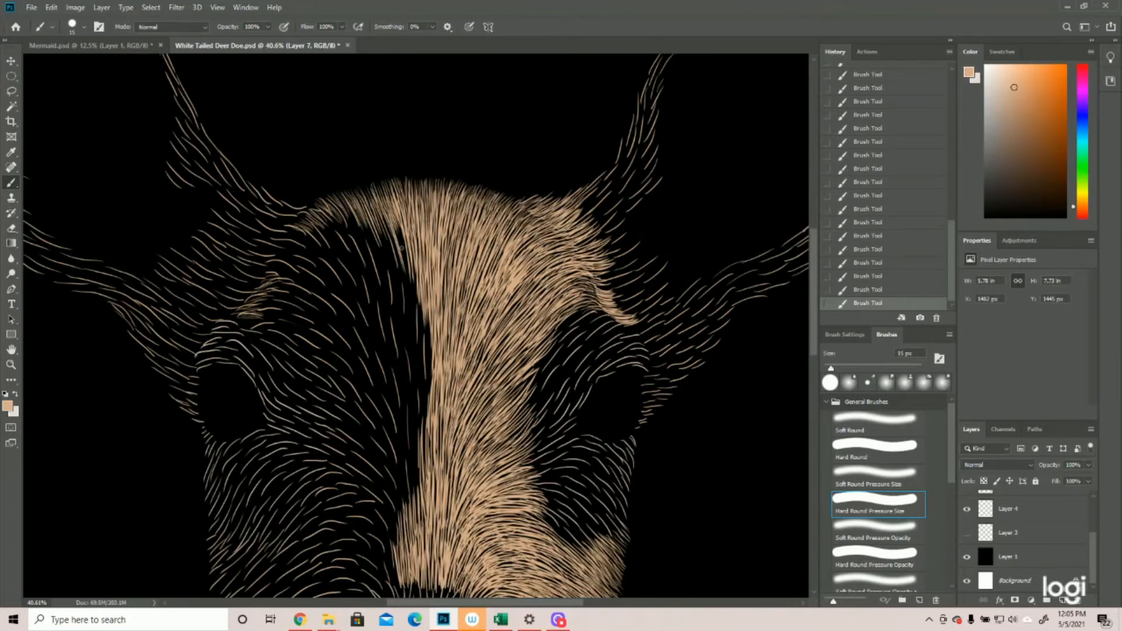
Widen the tan fur leftward from the central forehead down along the bridge, and save the document.
drag(403, 309, 382, 219)
drag(423, 432, 414, 298)
drag(404, 519, 419, 394)
drag(412, 496, 403, 316)
drag(365, 252, 344, 207)
drag(409, 374, 377, 248)
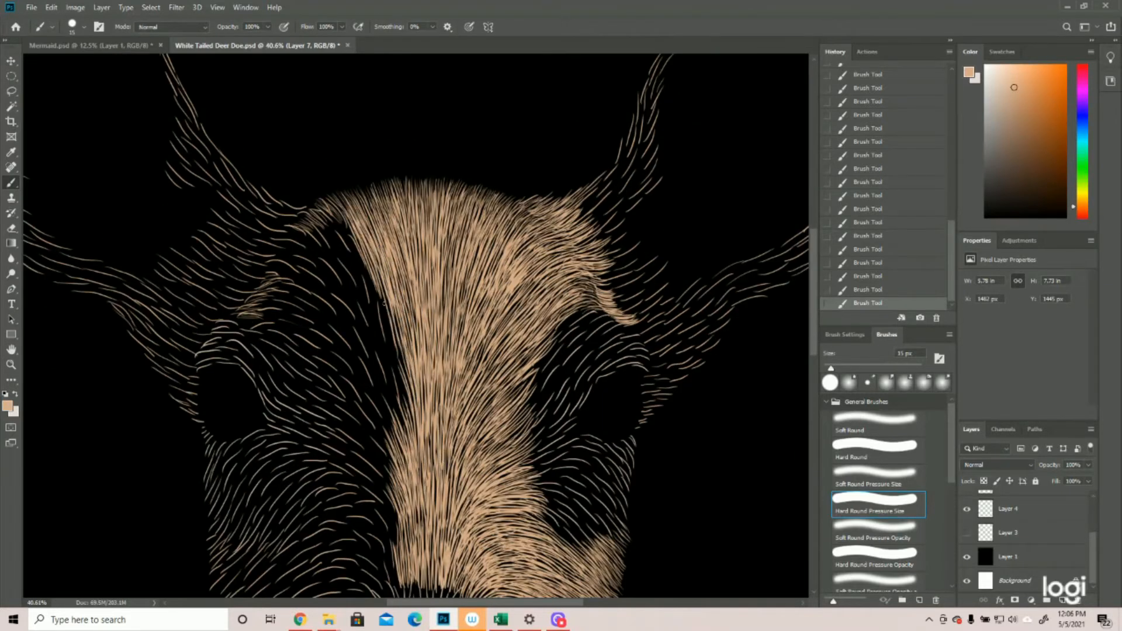
drag(409, 444, 386, 286)
click(10, 365)
alt+click(584, 260)
key(ctrl+s)
Join the left-hand crown edge to the brow with short tan strokes and extend the brow toward the eye.
key(b)
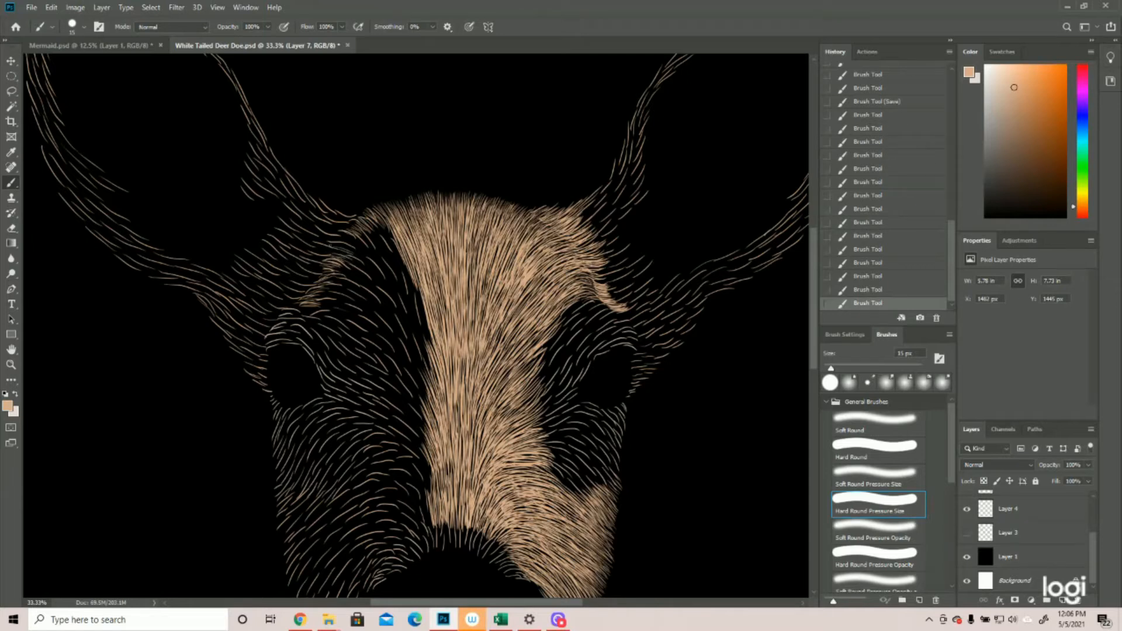
mouse_move(353, 248)
mouse_down()
mouse_move(344, 235)
mouse_move(318, 236)
mouse_up()
drag(337, 244, 312, 248)
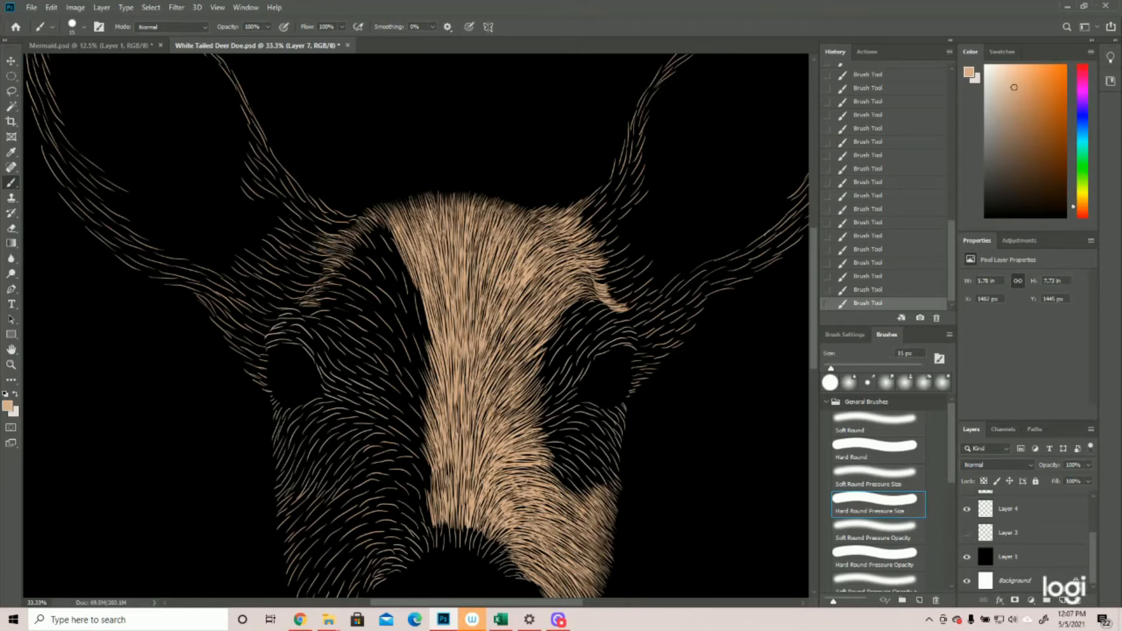
drag(307, 308, 287, 303)
drag(316, 303, 294, 306)
drag(311, 311, 294, 307)
Thicken the fur outside the left-hand brow and add tan strokes along the crown edge up the ear's inner base.
scroll(382, 270, down, 1)
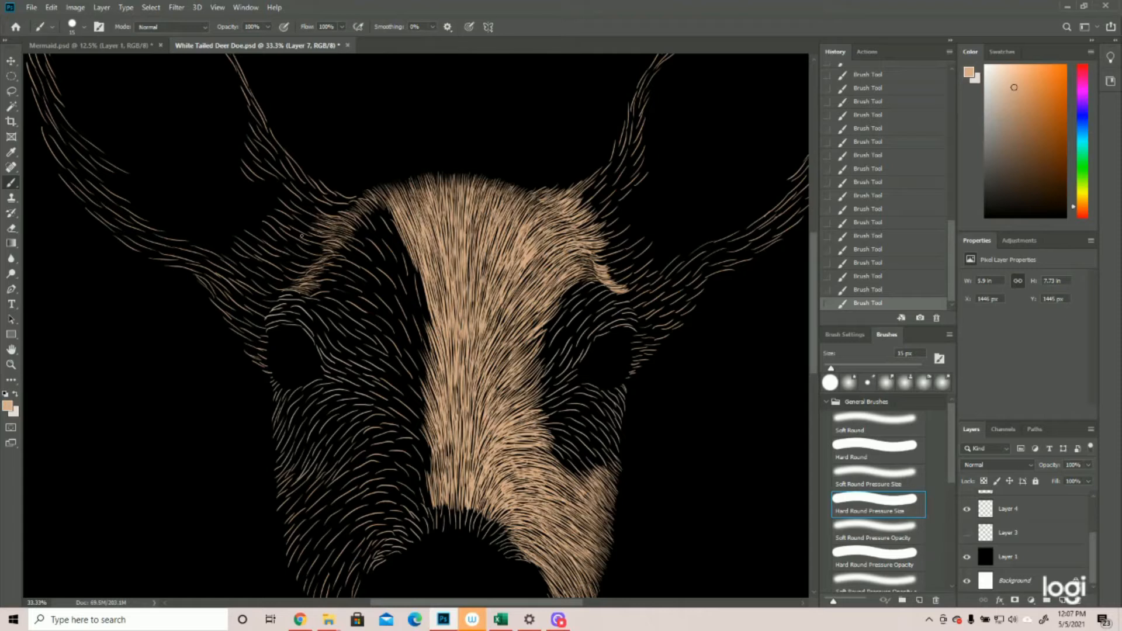
drag(327, 246, 306, 238)
mouse_move(336, 243)
mouse_down()
mouse_move(308, 234)
mouse_move(282, 265)
mouse_up()
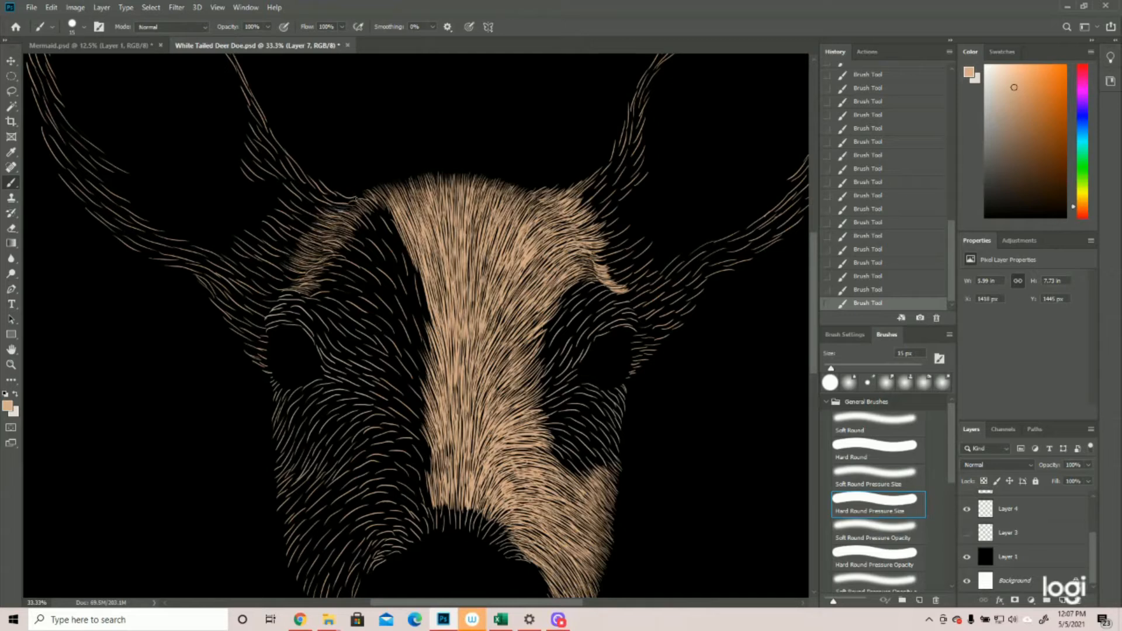
drag(355, 198, 345, 199)
drag(336, 196, 315, 180)
drag(336, 198, 310, 179)
drag(321, 191, 290, 164)
drag(347, 204, 332, 198)
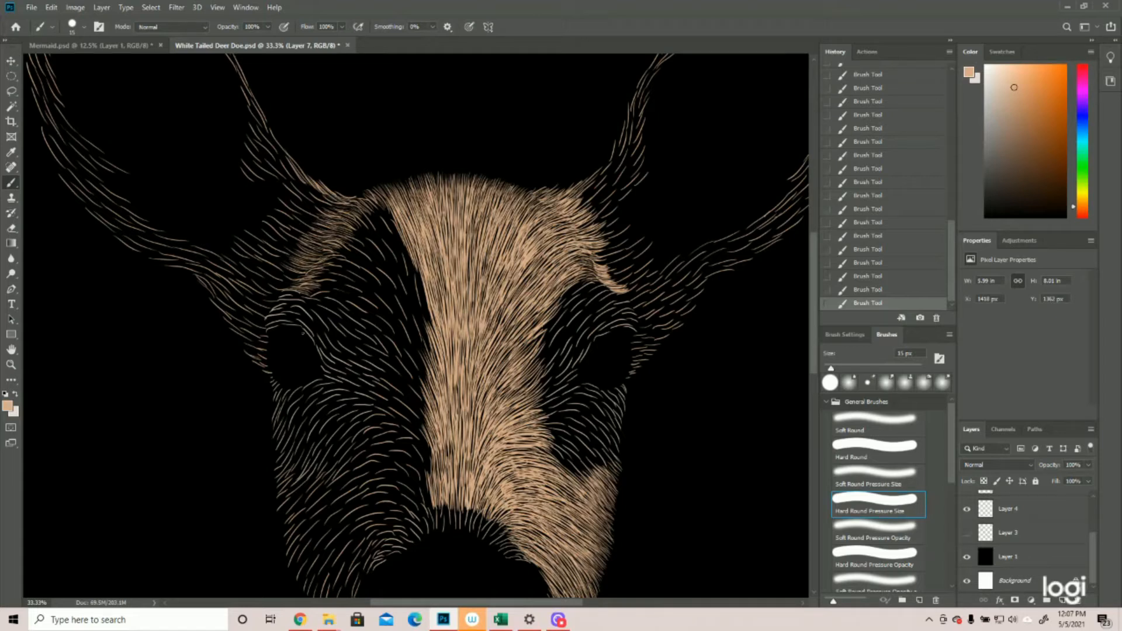
Fill the upper left-hand forehead below the crown edge with tan strokes that blend into the central fur.
scroll(320, 346, down, 2)
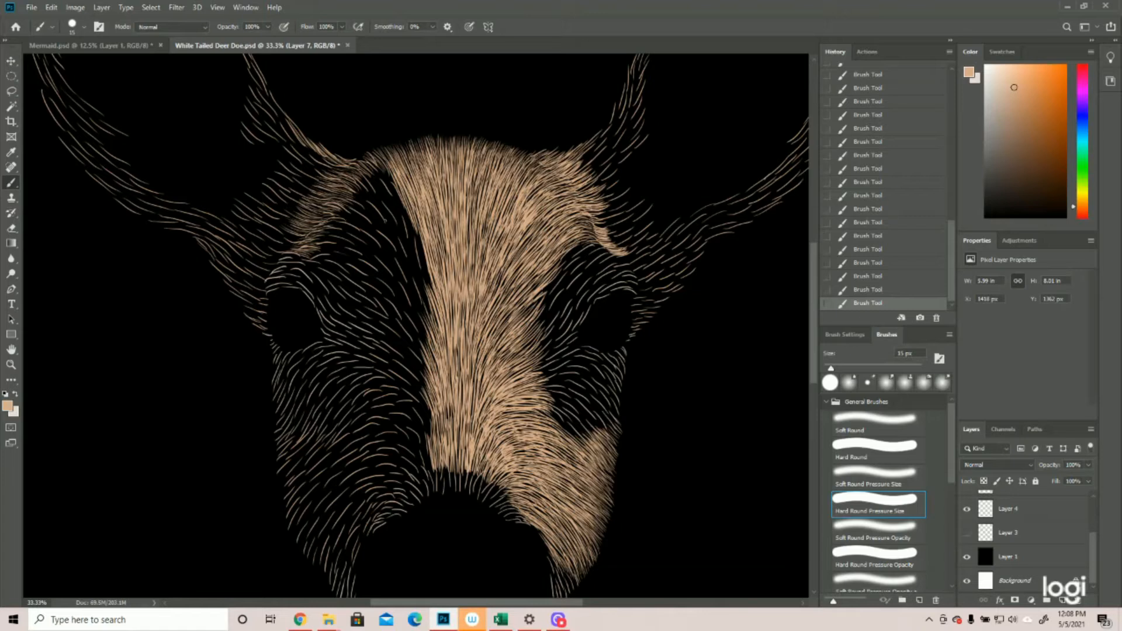
drag(365, 174, 375, 193)
drag(367, 174, 384, 193)
drag(373, 168, 389, 193)
drag(378, 167, 398, 197)
mouse_move(386, 165)
mouse_down()
mouse_move(401, 203)
mouse_move(393, 196)
mouse_up()
mouse_move(388, 175)
mouse_down()
mouse_move(401, 204)
mouse_move(384, 188)
mouse_up()
mouse_move(363, 165)
mouse_down()
mouse_move(375, 199)
mouse_move(373, 189)
mouse_up()
drag(367, 178, 392, 205)
drag(392, 204, 405, 217)
drag(383, 185, 407, 220)
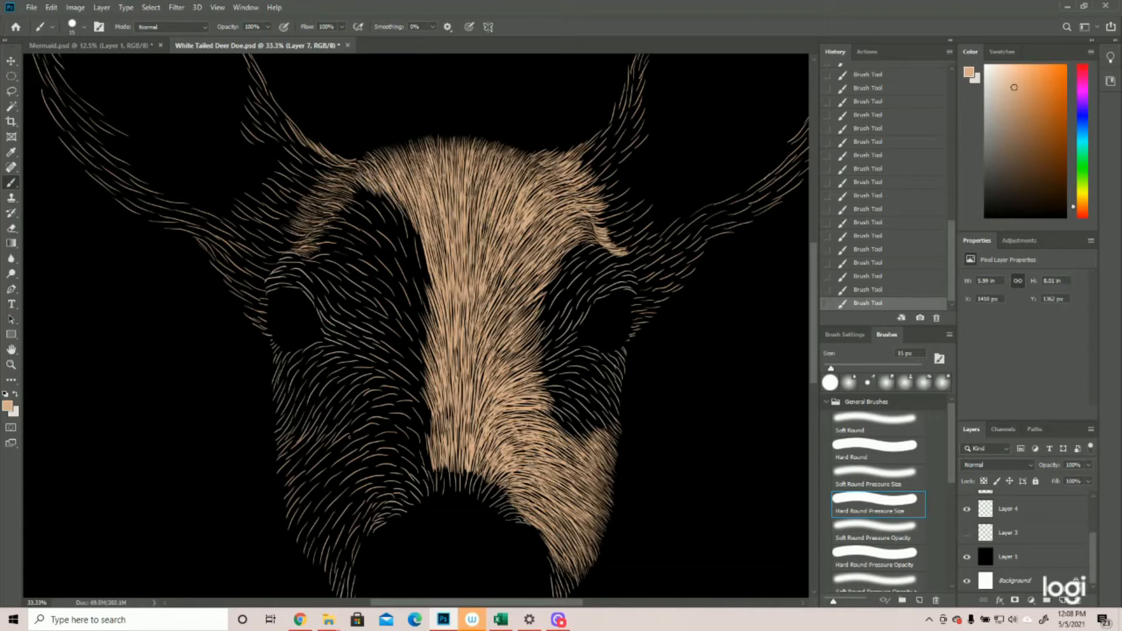
Fill the rest of the left-hand forehead with dense tan strokes from the brow down to the side of the bridge.
drag(350, 189, 409, 231)
drag(304, 229, 345, 259)
drag(324, 205, 368, 235)
mouse_move(338, 191)
mouse_down()
mouse_move(382, 237)
mouse_move(364, 234)
mouse_up()
drag(283, 240, 324, 275)
drag(356, 216, 385, 292)
drag(327, 213, 371, 269)
drag(325, 233, 374, 298)
drag(365, 272, 390, 341)
drag(330, 248, 368, 303)
drag(307, 276, 362, 330)
drag(338, 298, 381, 374)
Examine the fur coverage across the whole head, the forehead and the unfilled left-hand cheek.
click(10, 365)
drag(383, 325, 331, 321)
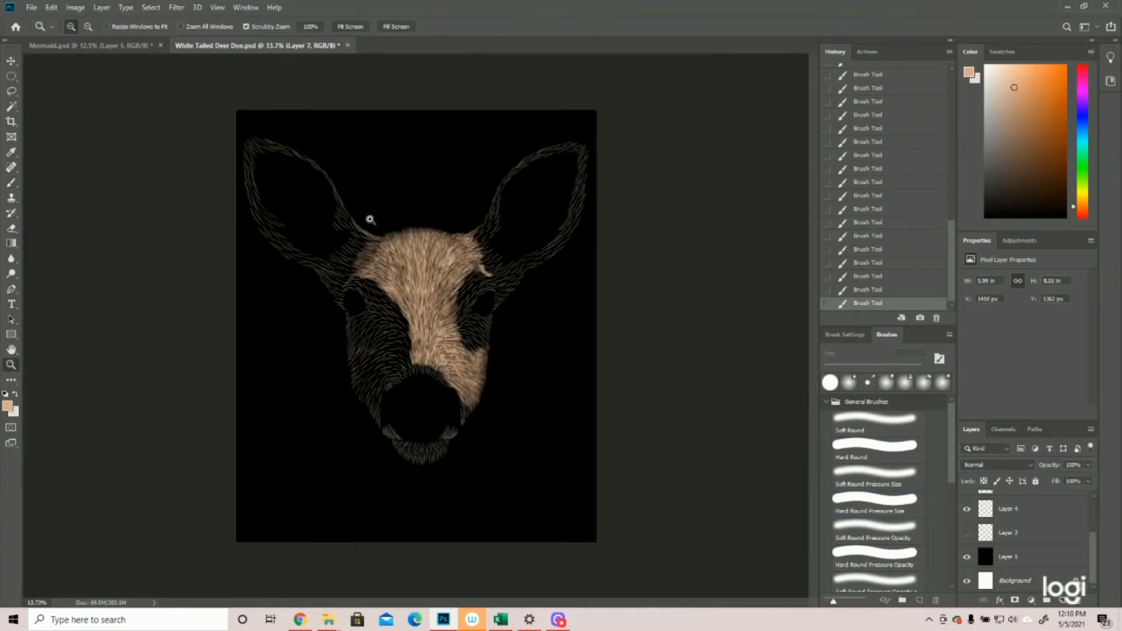
drag(370, 219, 408, 210)
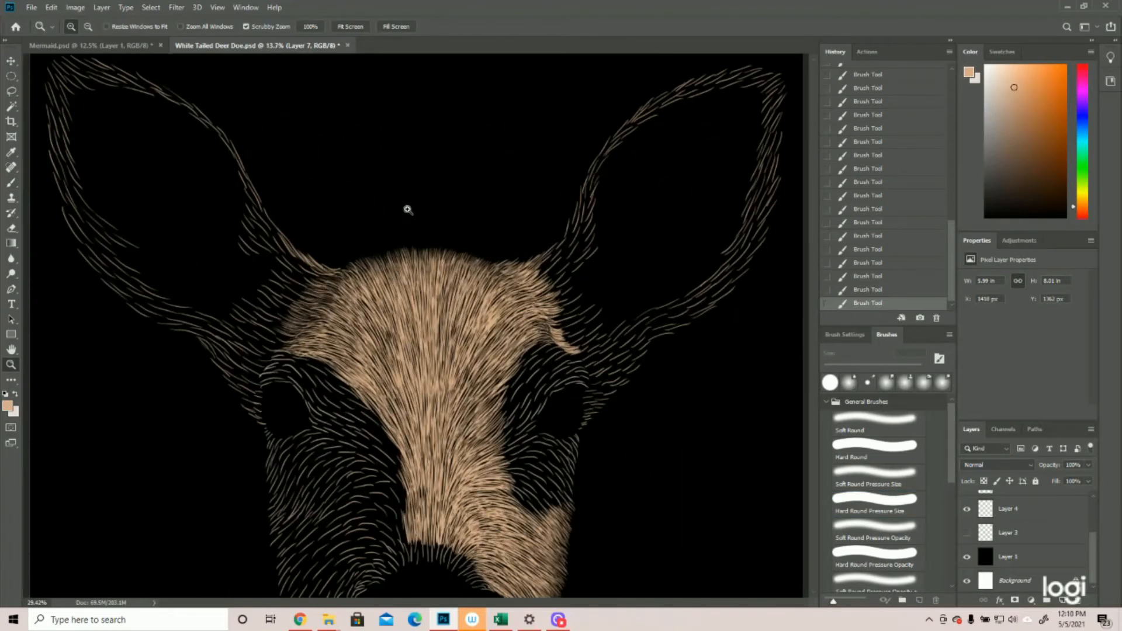
click(11, 183)
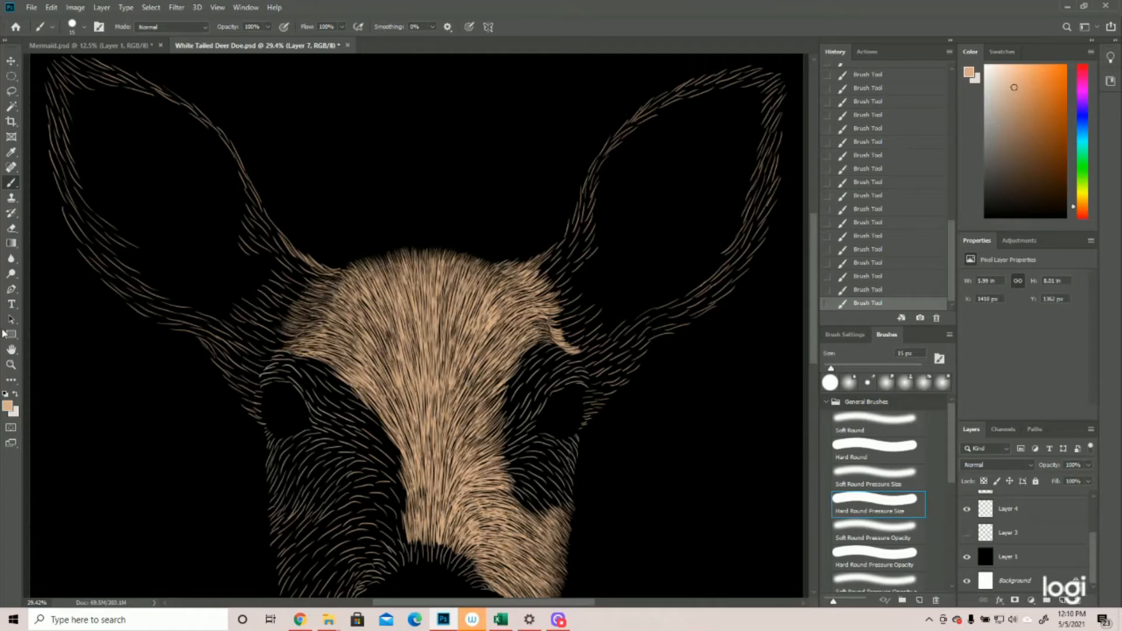
click(10, 364)
drag(536, 310, 473, 306)
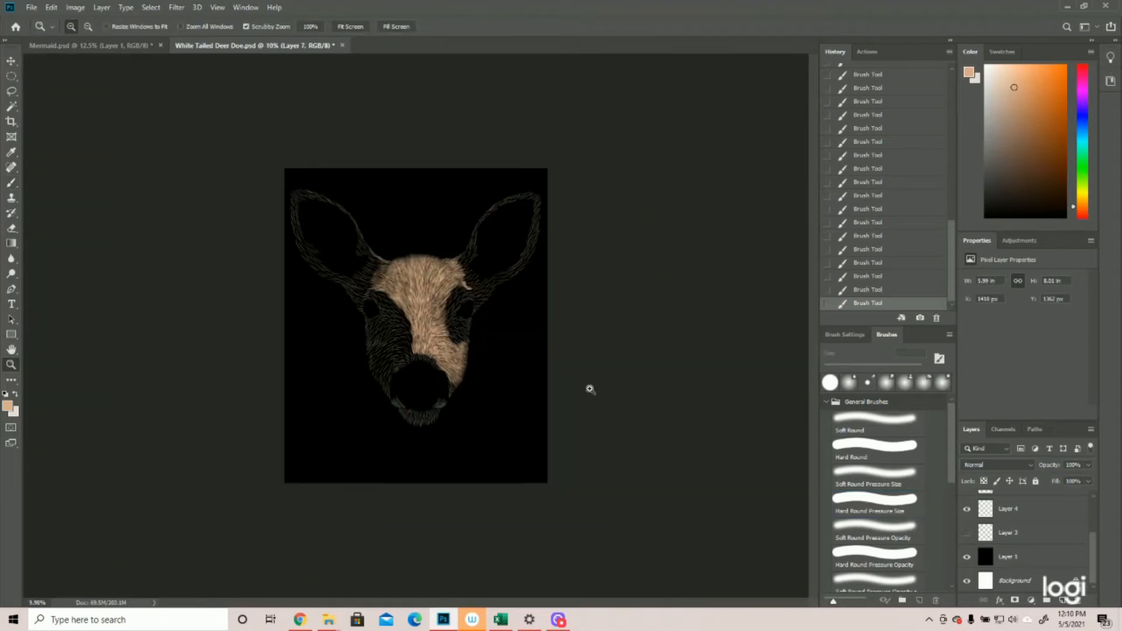
click(335, 360)
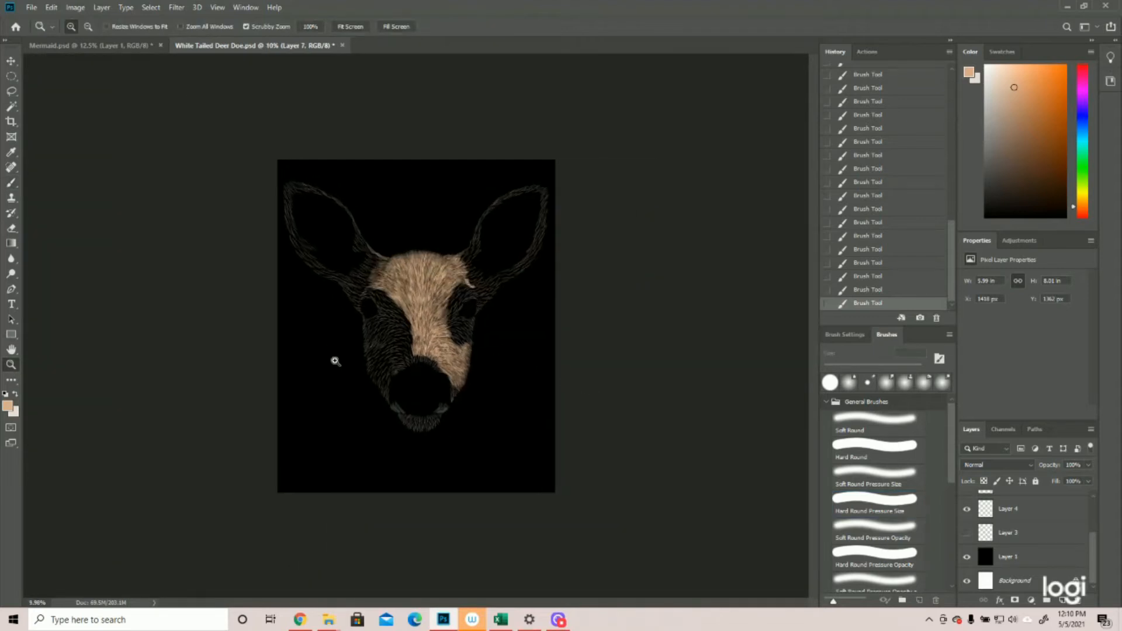
click(335, 361)
click(335, 363)
click(334, 313)
scroll(334, 314, up, 1)
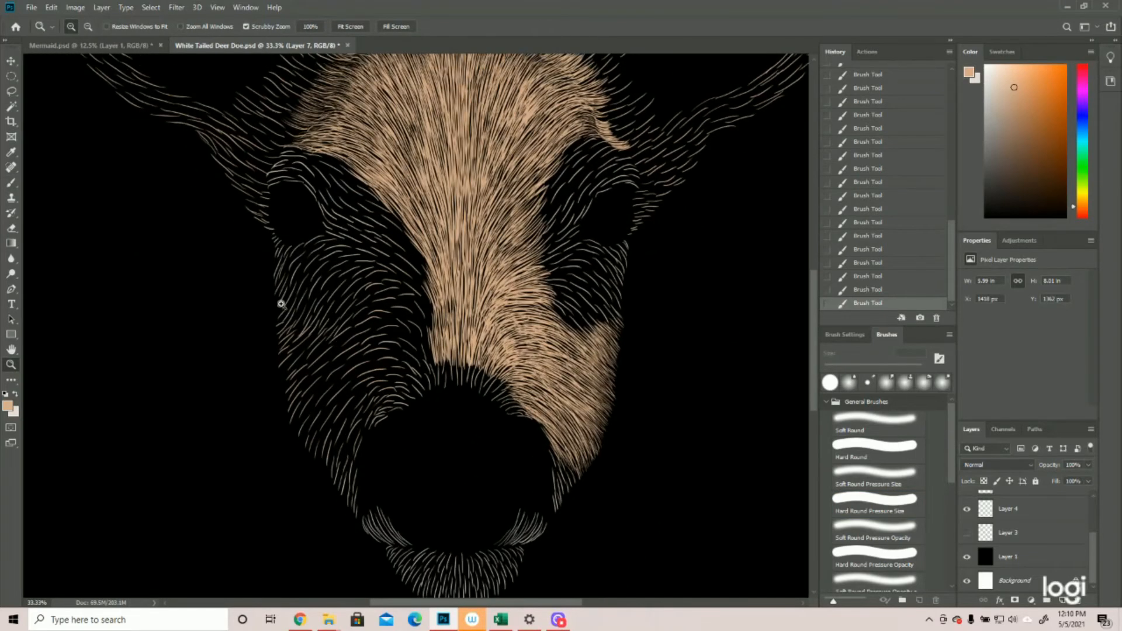
click(12, 182)
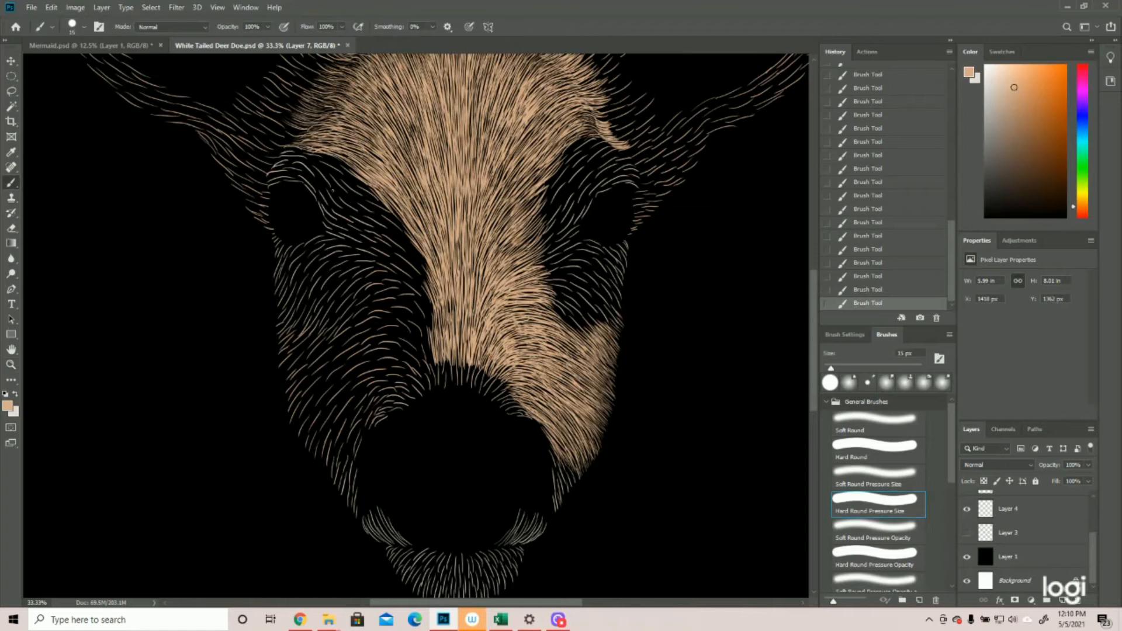
Fill the gap between the left-hand eye and the bridge with tan strokes that blend into the bridge fur.
mouse_move(372, 242)
mouse_down()
mouse_move(396, 257)
mouse_move(375, 231)
mouse_move(410, 255)
mouse_move(373, 215)
mouse_move(405, 227)
mouse_up()
drag(371, 192, 400, 214)
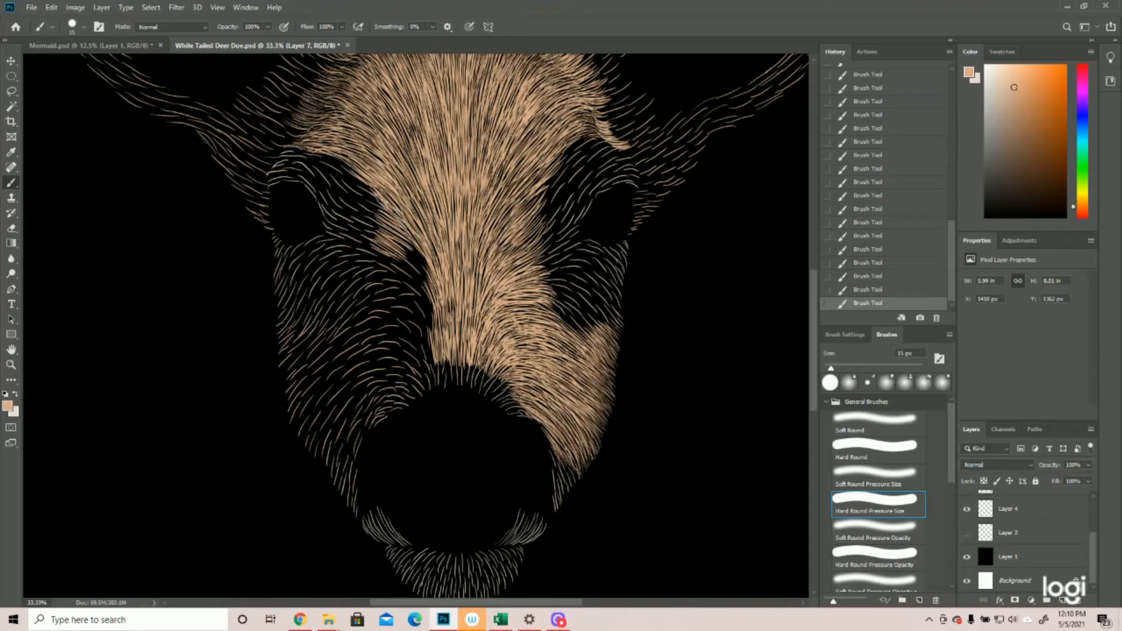
mouse_move(372, 252)
mouse_down()
mouse_move(426, 291)
mouse_move(429, 277)
mouse_up()
drag(403, 241, 438, 295)
mouse_move(370, 285)
mouse_down()
mouse_move(405, 282)
mouse_move(387, 263)
mouse_move(405, 279)
mouse_up()
mouse_move(406, 282)
mouse_down()
mouse_move(387, 259)
mouse_move(419, 286)
mouse_up()
mouse_move(421, 290)
mouse_down()
mouse_move(393, 268)
mouse_move(406, 294)
mouse_move(379, 299)
mouse_move(405, 308)
mouse_move(383, 285)
mouse_move(414, 296)
mouse_up()
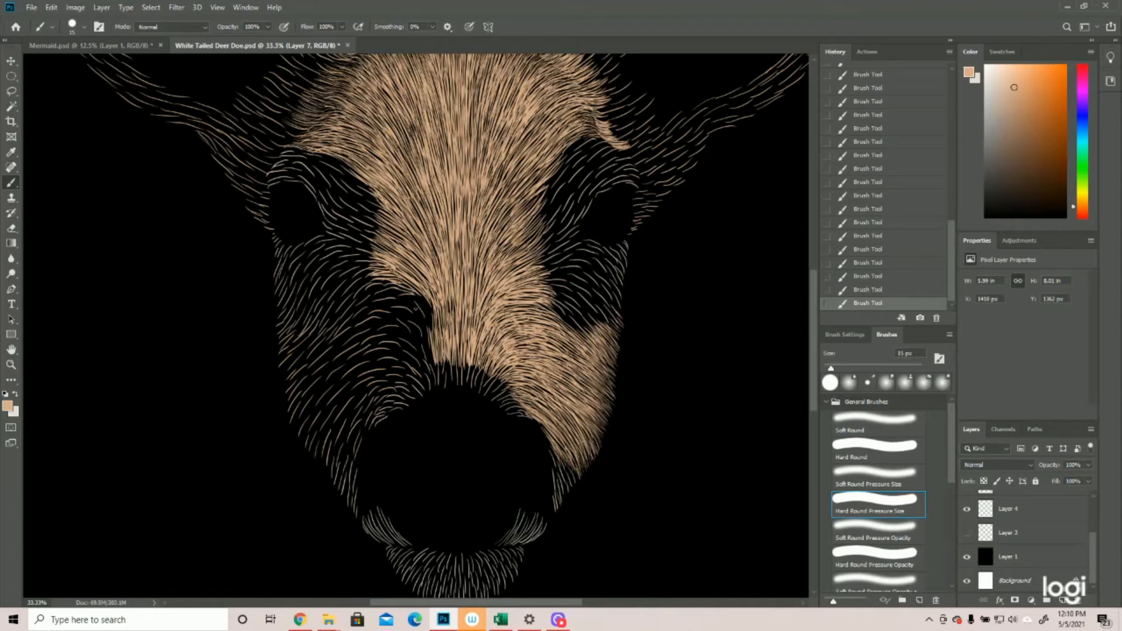
Extend the tan fur down the left-hand side of the lower bridge to the upper edge of the nose.
mouse_move(427, 339)
mouse_down()
mouse_move(431, 366)
mouse_move(408, 360)
mouse_move(404, 372)
mouse_move(405, 363)
mouse_up()
mouse_move(420, 320)
mouse_down()
mouse_move(409, 343)
mouse_move(420, 342)
mouse_up()
mouse_move(432, 301)
mouse_down()
mouse_move(423, 336)
mouse_move(414, 311)
mouse_move(421, 320)
mouse_move(423, 300)
mouse_move(431, 326)
mouse_up()
drag(427, 315, 403, 367)
drag(386, 277, 425, 308)
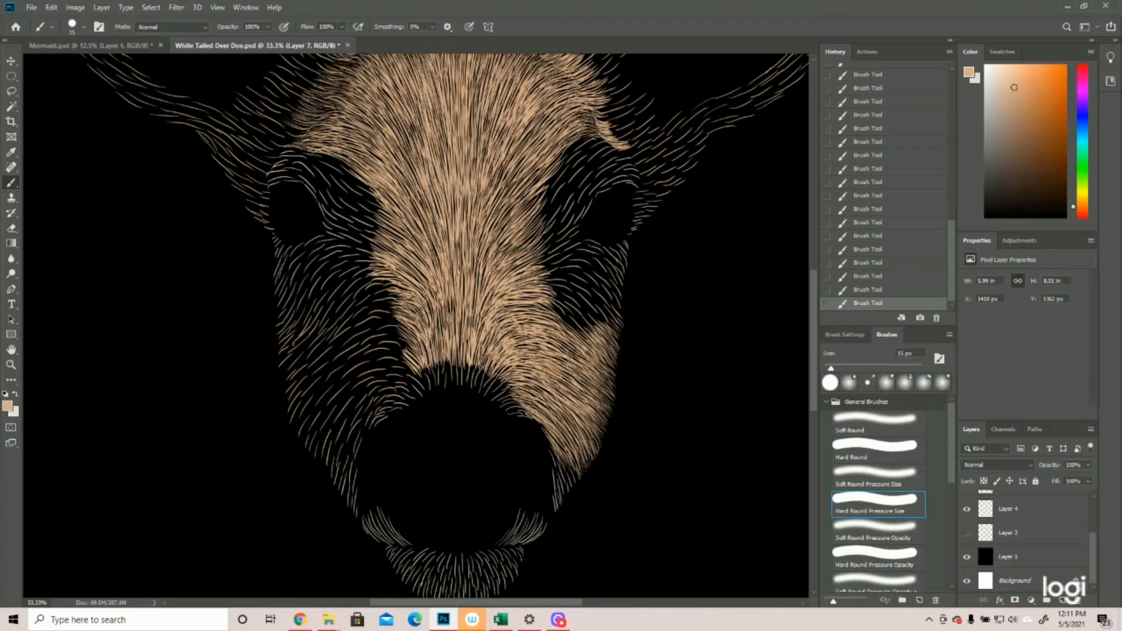
Paint tan fur strokes along the outer edge of the left-hand cheek down toward the jaw.
mouse_move(283, 327)
mouse_down()
mouse_move(277, 349)
mouse_move(283, 336)
mouse_up()
drag(316, 350, 280, 371)
drag(320, 374, 287, 391)
drag(314, 334, 289, 363)
mouse_move(303, 380)
mouse_down()
mouse_move(285, 427)
mouse_move(326, 476)
mouse_move(319, 464)
mouse_move(353, 468)
mouse_up()
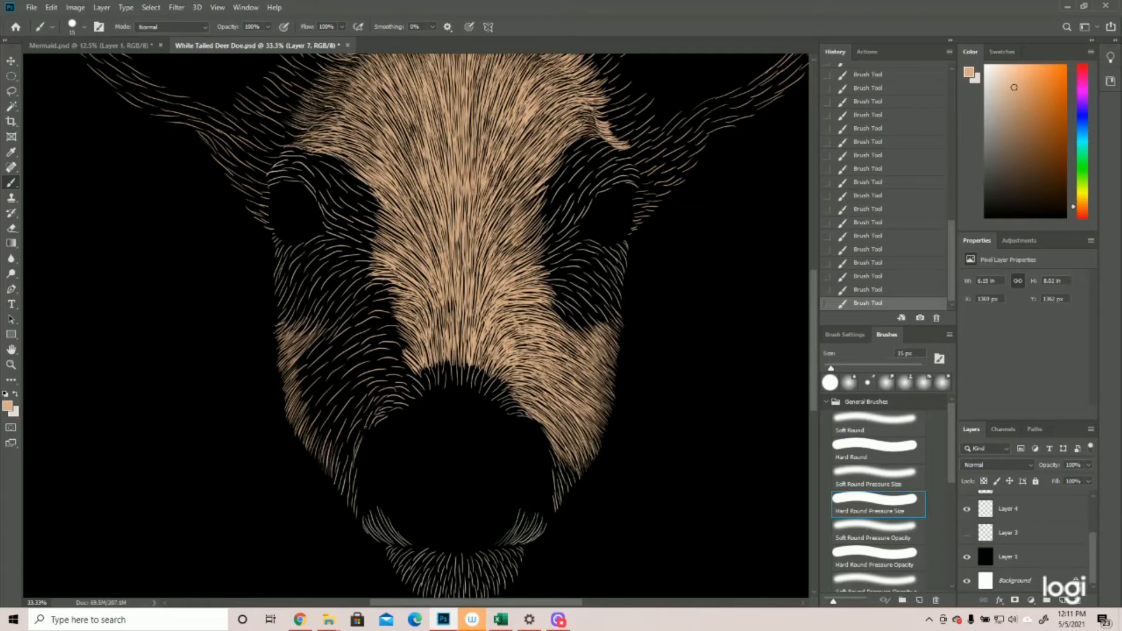
Fill the lower left-hand cheek beside the muzzle with tan strokes following the mapped direction.
drag(368, 424, 343, 454)
mouse_move(350, 433)
mouse_down()
mouse_move(337, 470)
mouse_move(348, 465)
mouse_up()
drag(375, 414, 334, 463)
drag(395, 381, 349, 428)
Fill the inner left-hand cheek next to the bridge with short tan strokes sweeping outward.
mouse_move(372, 385)
mouse_down()
mouse_move(320, 452)
mouse_move(375, 383)
mouse_move(388, 387)
mouse_move(372, 327)
mouse_move(384, 335)
mouse_move(390, 324)
mouse_move(369, 328)
mouse_up()
drag(402, 324, 369, 324)
mouse_move(396, 319)
mouse_down()
mouse_move(368, 322)
mouse_move(366, 308)
mouse_up()
drag(389, 304, 367, 306)
drag(398, 295, 364, 307)
drag(389, 292, 371, 295)
drag(395, 286, 364, 291)
drag(378, 282, 364, 288)
Cover the middle of the left-hand cheek with tan strokes slanting down toward the outer edge.
drag(374, 291, 342, 319)
drag(337, 327, 304, 368)
drag(385, 339, 313, 380)
drag(384, 364, 345, 386)
drag(366, 374, 315, 412)
drag(351, 391, 309, 432)
Thicken the tan fur where the left-hand cheek meets the bridge, from below the eye down to the nose.
click(10, 367)
drag(477, 364, 420, 371)
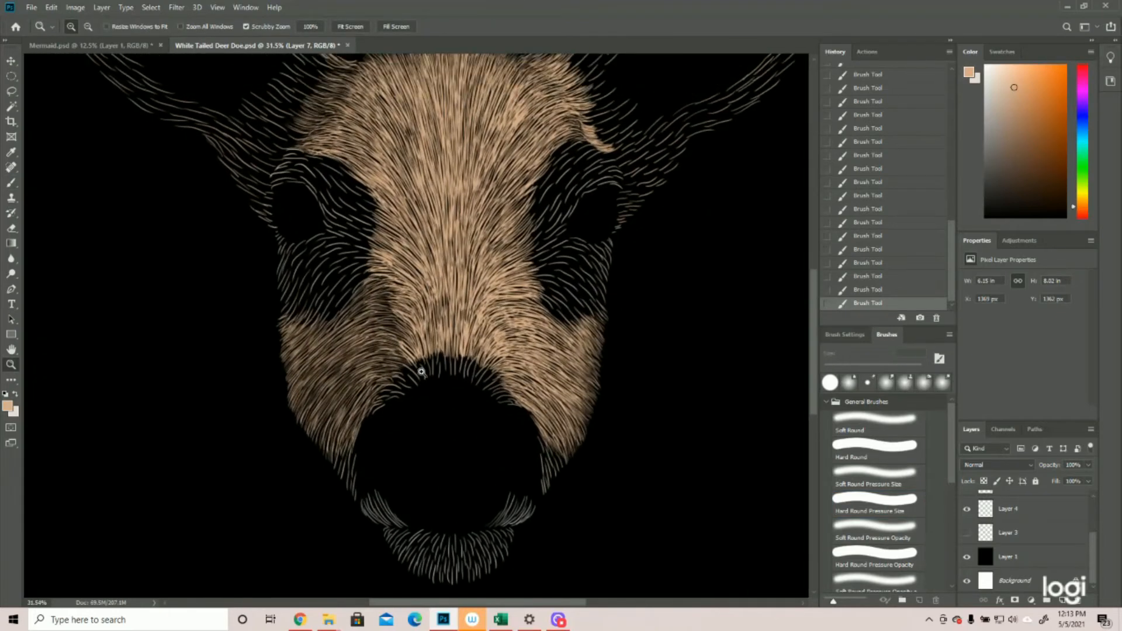
click(11, 182)
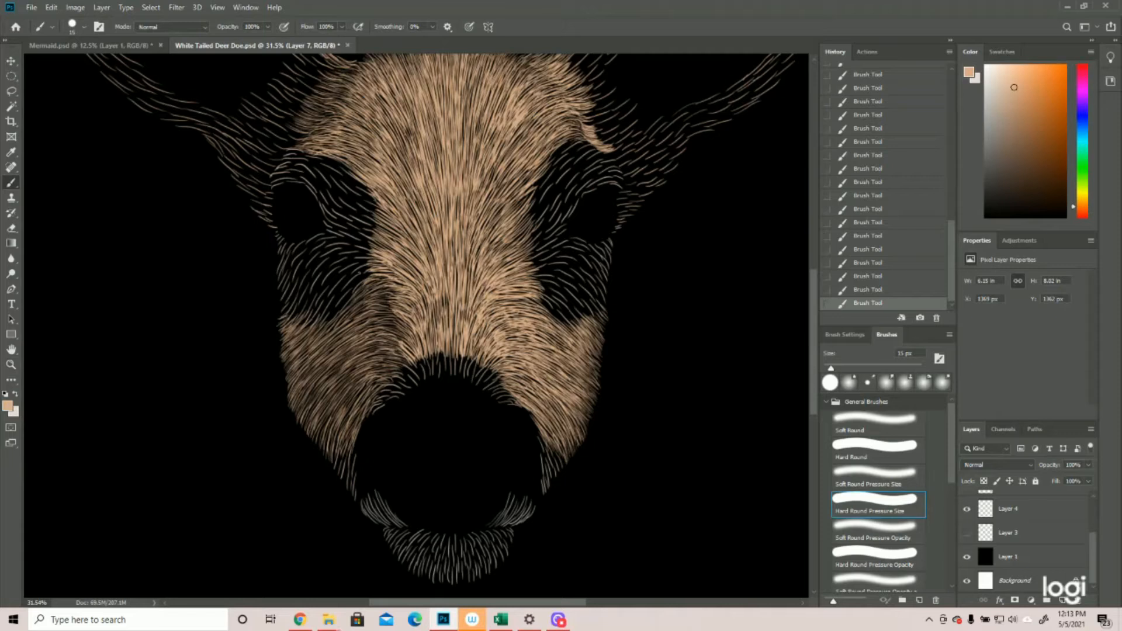
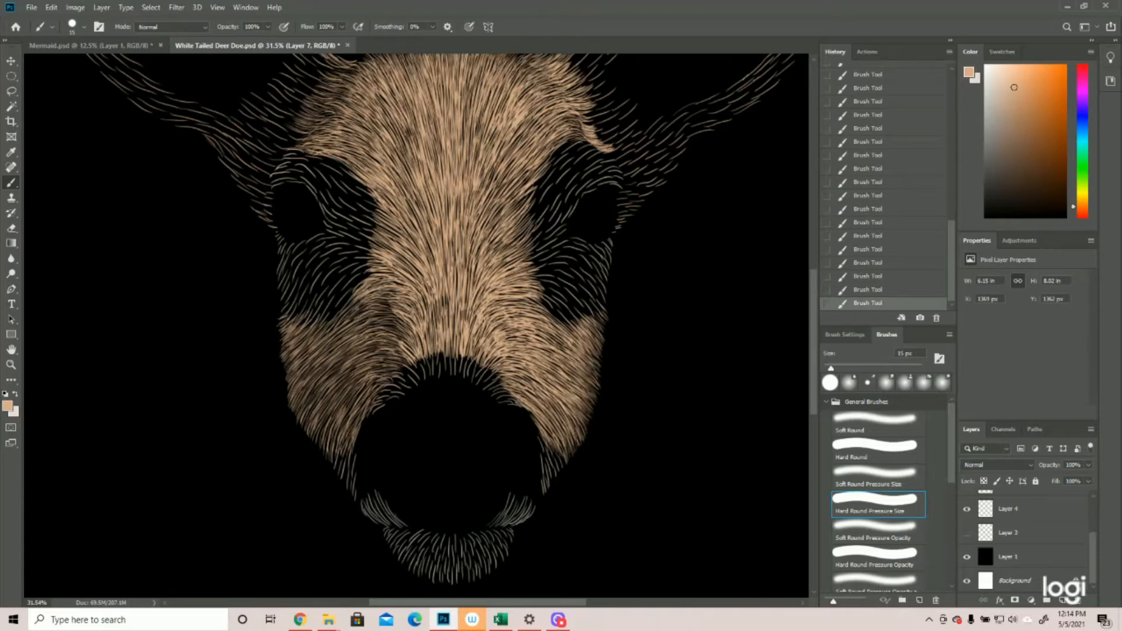
mouse_move(397, 307)
mouse_down()
mouse_move(370, 303)
mouse_move(379, 295)
mouse_move(370, 306)
mouse_move(381, 313)
mouse_move(366, 309)
mouse_up()
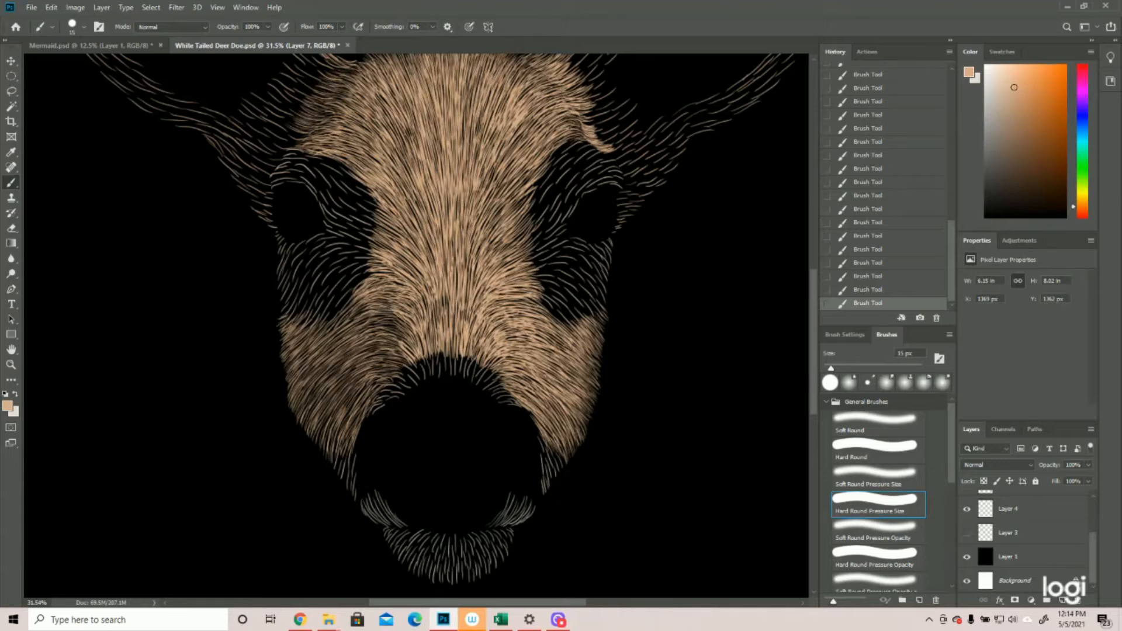
drag(388, 301, 376, 298)
mouse_move(392, 305)
mouse_down()
mouse_move(376, 302)
mouse_move(375, 283)
mouse_up()
drag(412, 365, 364, 366)
mouse_move(375, 372)
mouse_down()
mouse_move(395, 367)
mouse_move(360, 386)
mouse_up()
drag(396, 352, 364, 360)
mouse_move(384, 346)
mouse_down()
mouse_move(366, 352)
mouse_move(408, 338)
mouse_move(372, 332)
mouse_move(372, 316)
mouse_move(360, 322)
mouse_up()
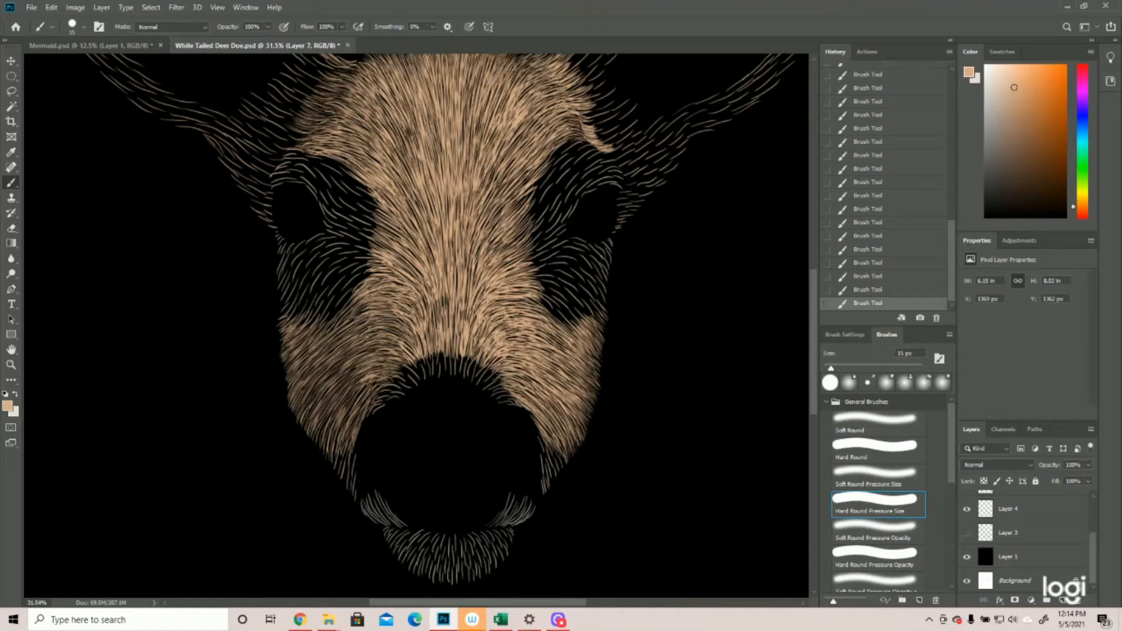
Add more tan strokes across the inner left-hand cheek and above the nose to even out the coverage.
drag(401, 316, 379, 332)
drag(392, 268, 361, 281)
drag(389, 378, 363, 405)
drag(380, 366, 349, 386)
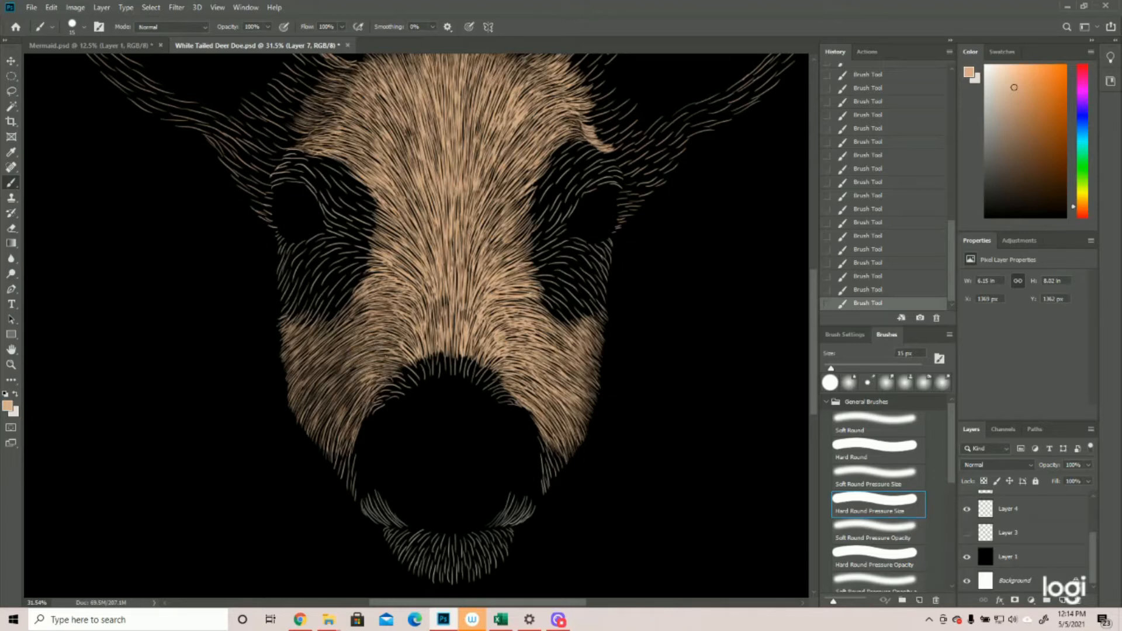
mouse_move(392, 338)
mouse_down()
mouse_move(368, 342)
mouse_move(377, 363)
mouse_up()
drag(396, 365, 340, 380)
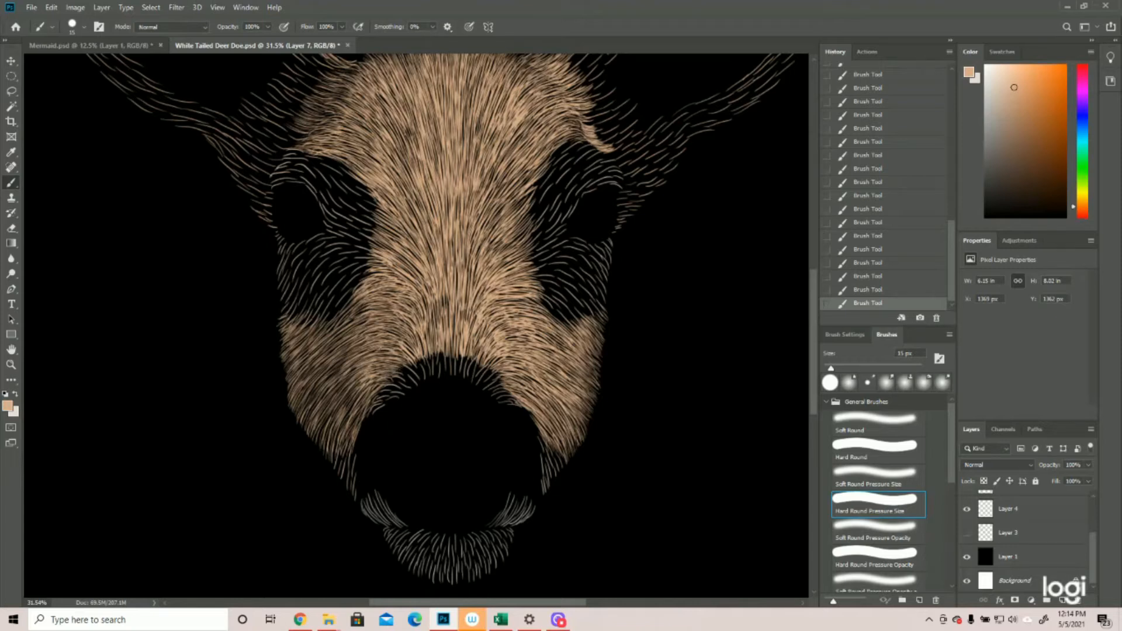
Compare the left-hand cheek with its state a few brush strokes earlier in the history.
click(885, 276)
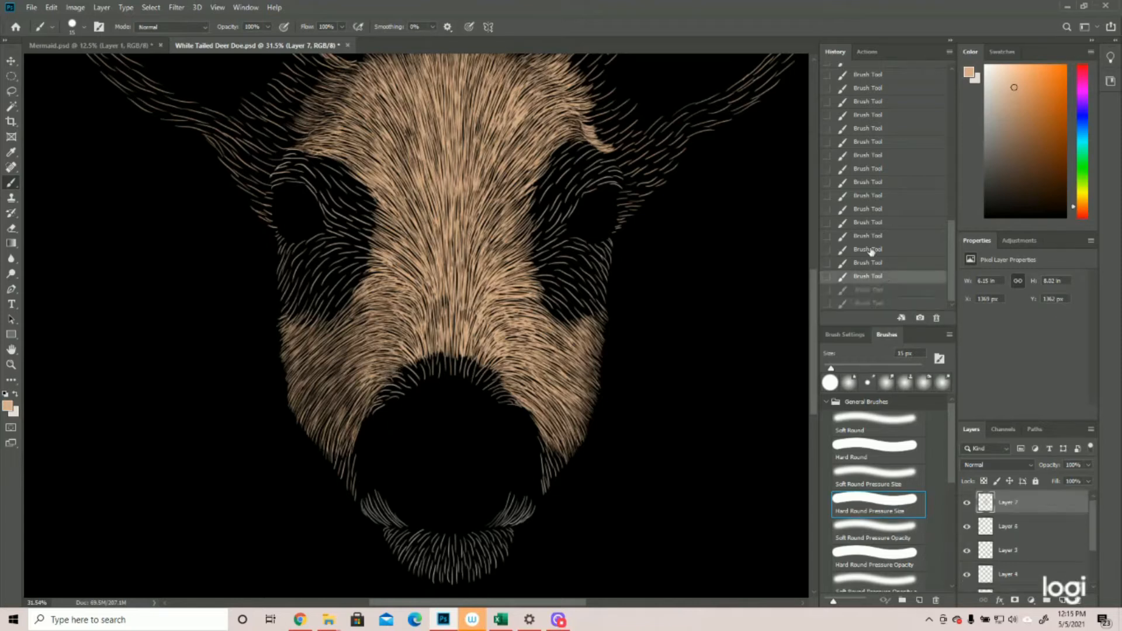
click(869, 249)
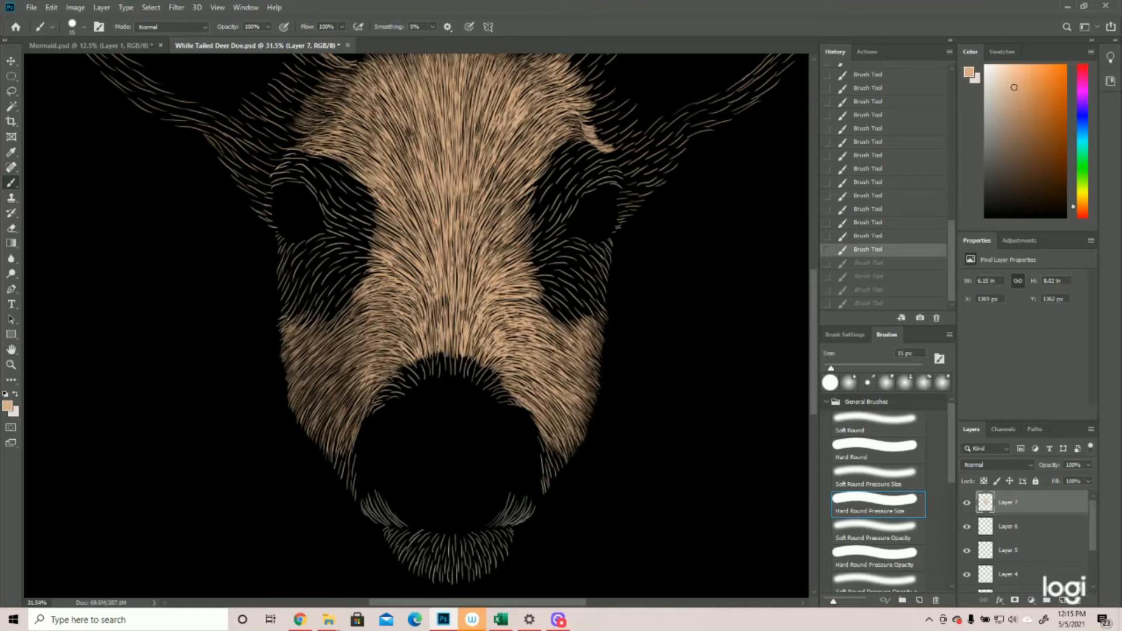
key(ctrl+z)
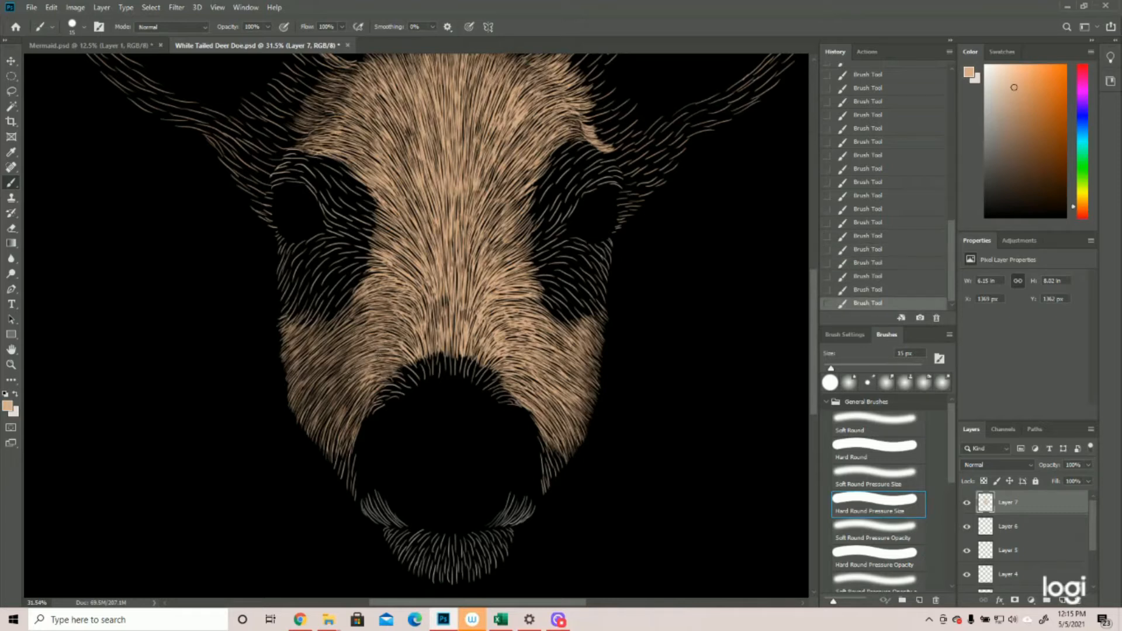
Brighten the darker middle of the left-hand cheek with additional tan strokes, checking the coverage across the face.
drag(328, 380, 362, 345)
drag(359, 412, 382, 382)
drag(322, 358, 375, 299)
drag(325, 400, 355, 369)
key(z)
drag(409, 391, 368, 393)
click(420, 413)
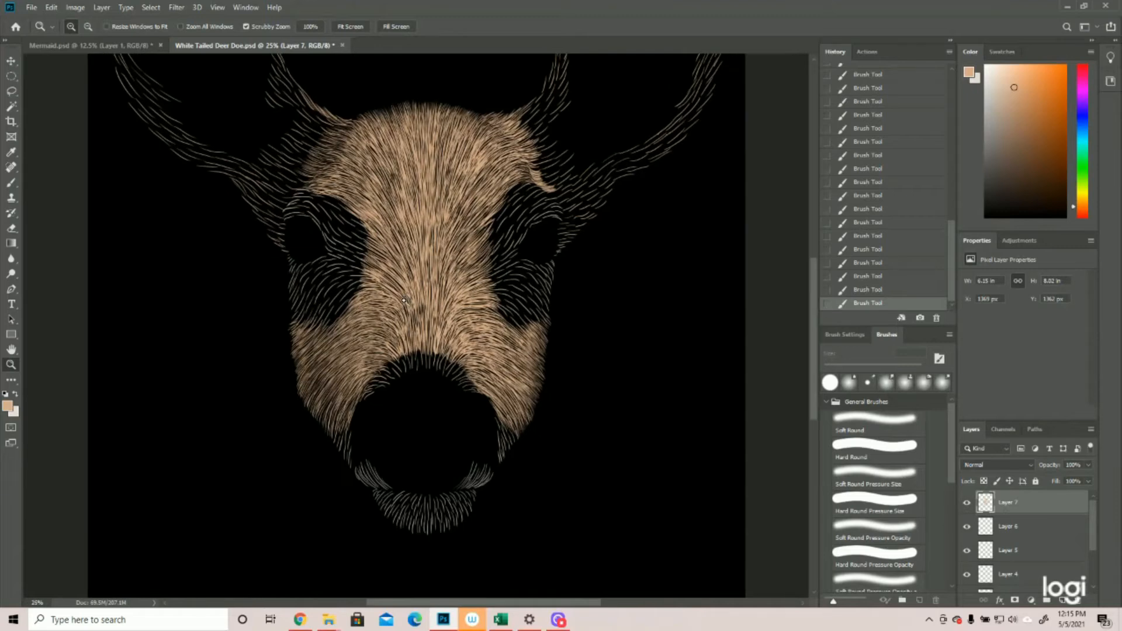
click(379, 343)
click(7, 173)
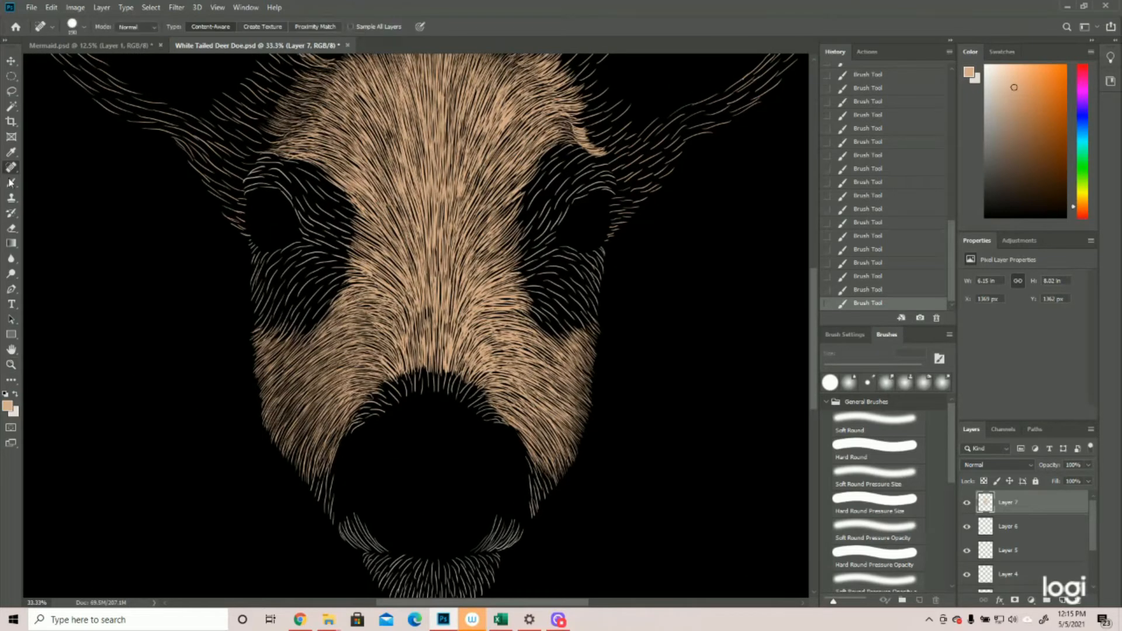
click(10, 183)
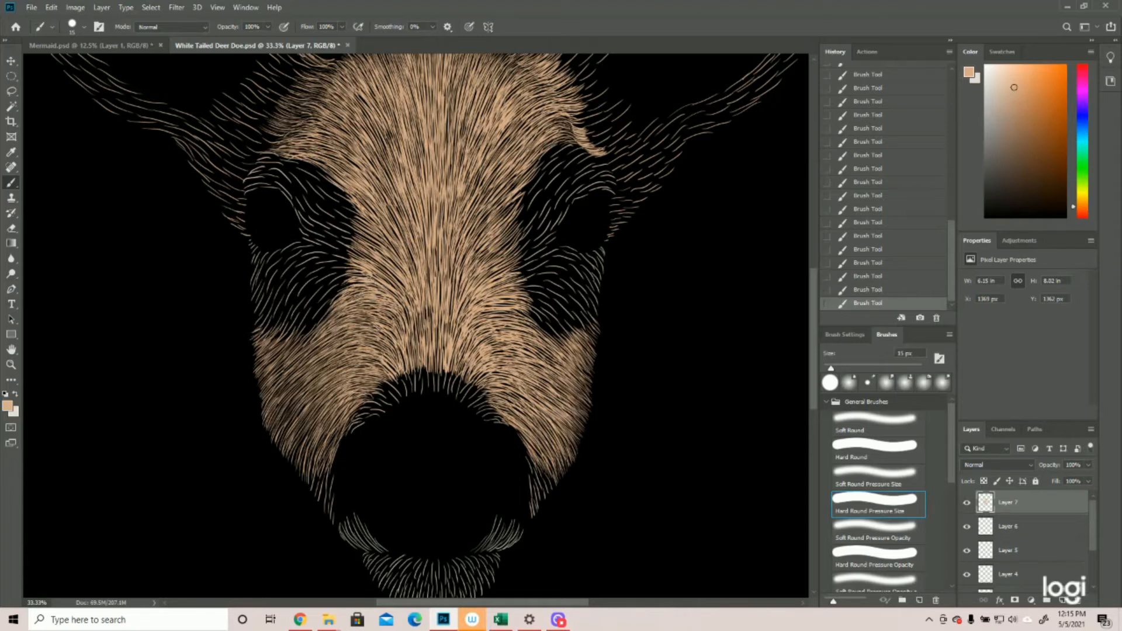
Check the whole deer head and save the document.
click(11, 364)
drag(553, 350, 470, 455)
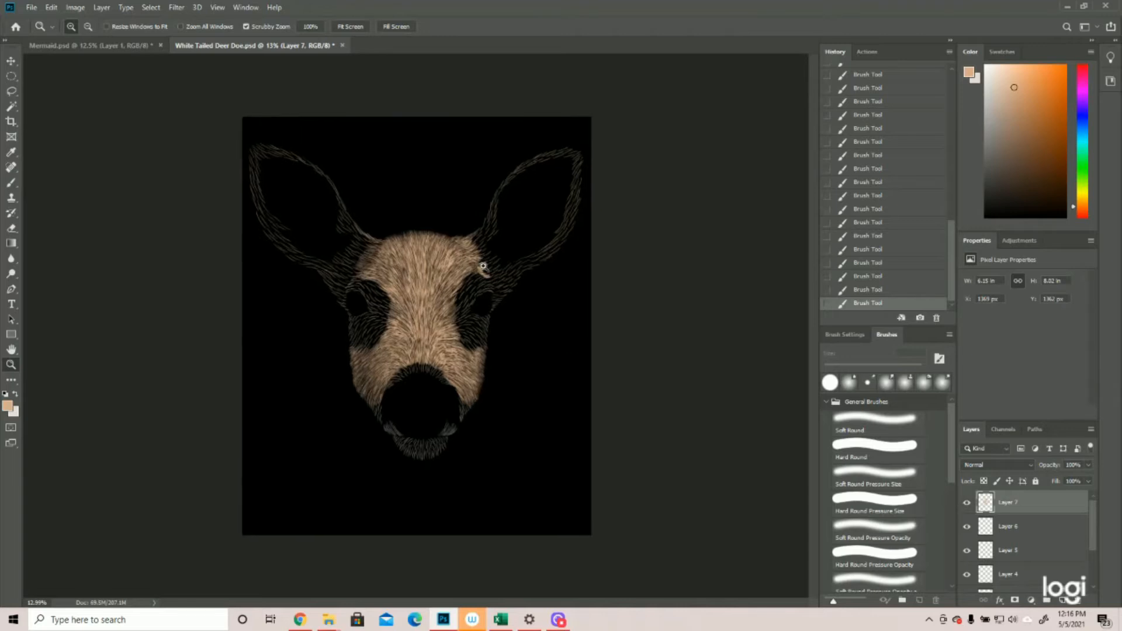
click(474, 252)
click(31, 7)
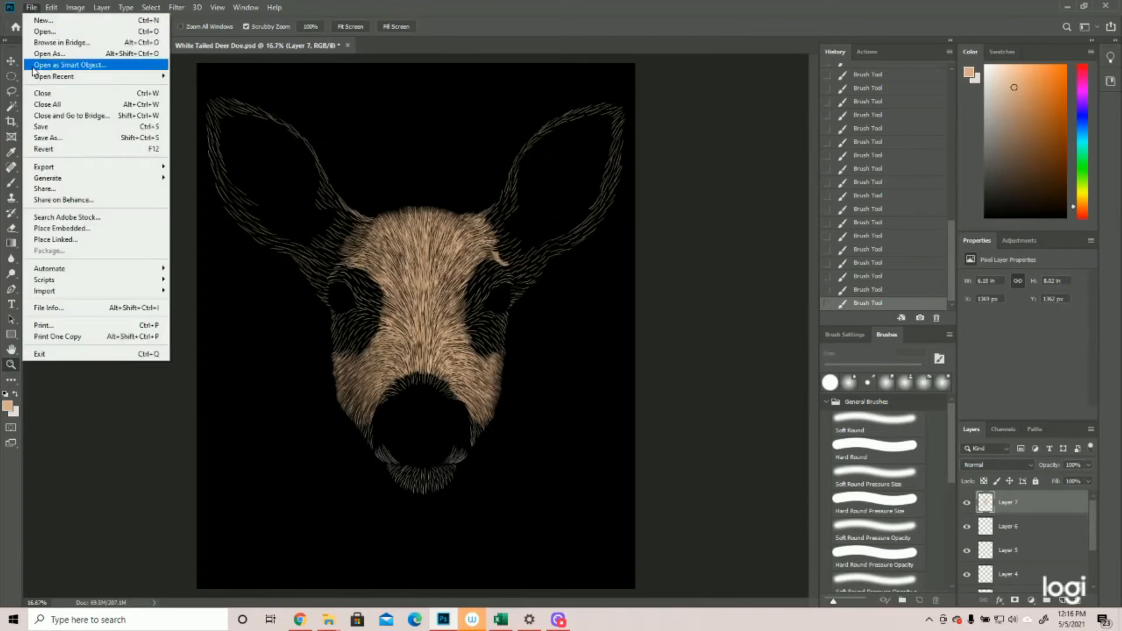
click(41, 126)
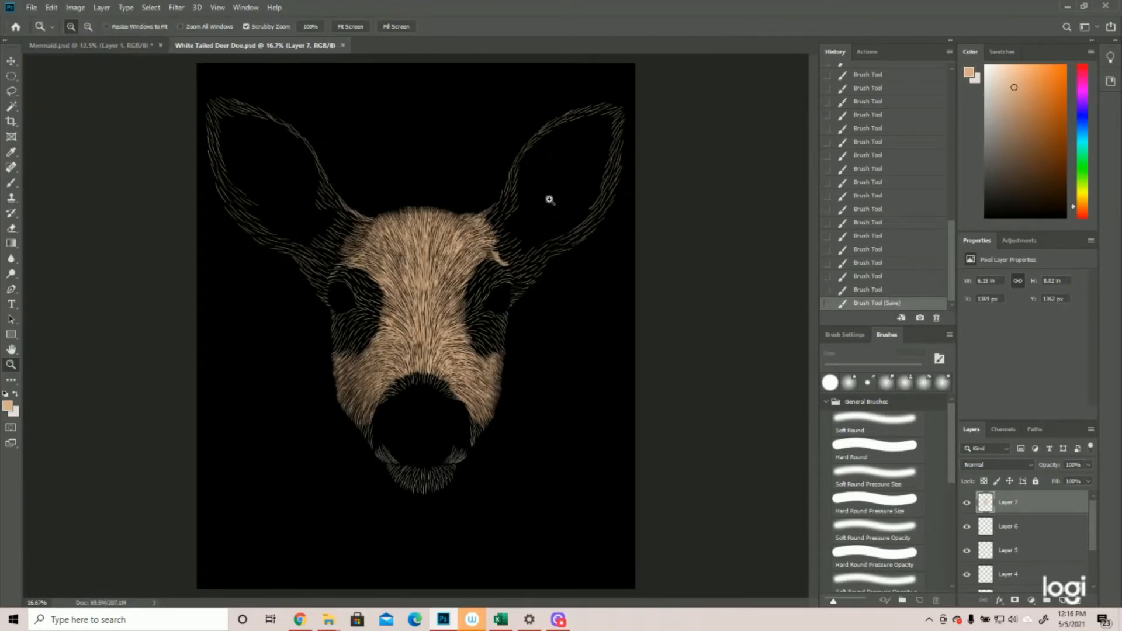
Add a new layer above Layer 7 for the lighter fur.
click(366, 155)
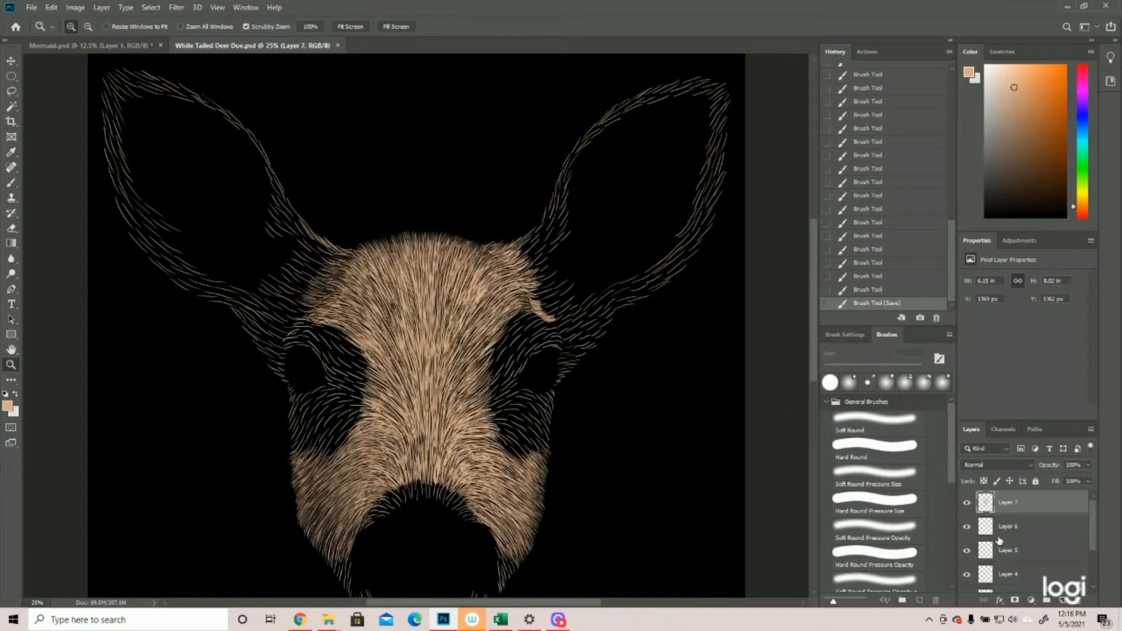
click(1062, 601)
scroll(1012, 529, down, 5)
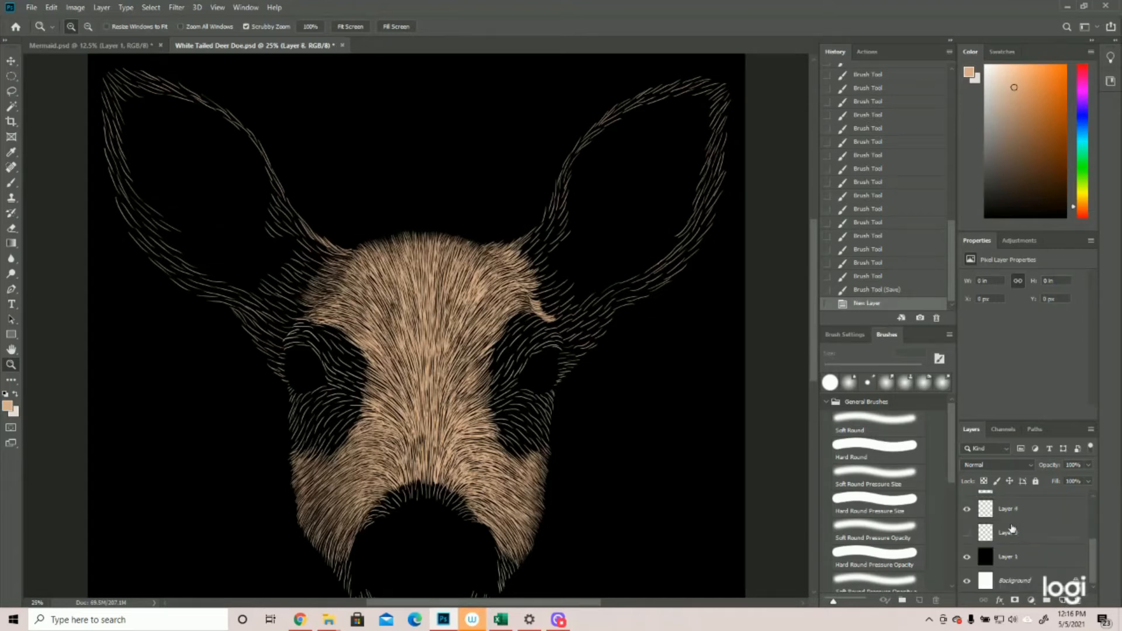
Reveal Layer 3 to sample its lighter cream swatch as the foreground color, and hide that layer again.
click(967, 532)
scroll(580, 361, down, 3)
click(7, 412)
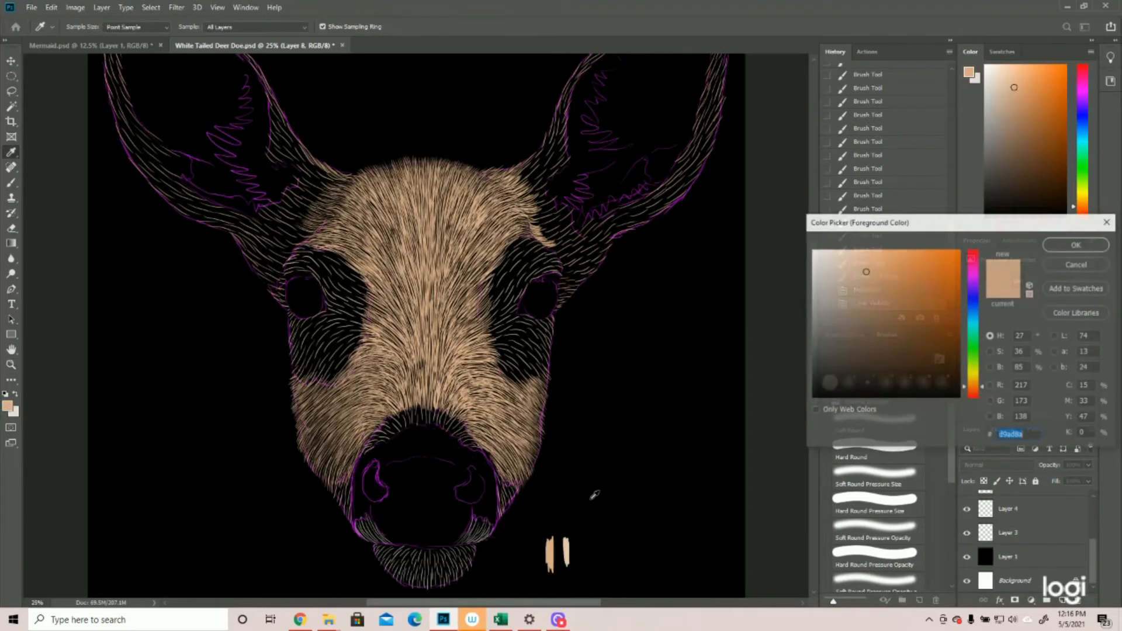
click(567, 544)
click(1077, 245)
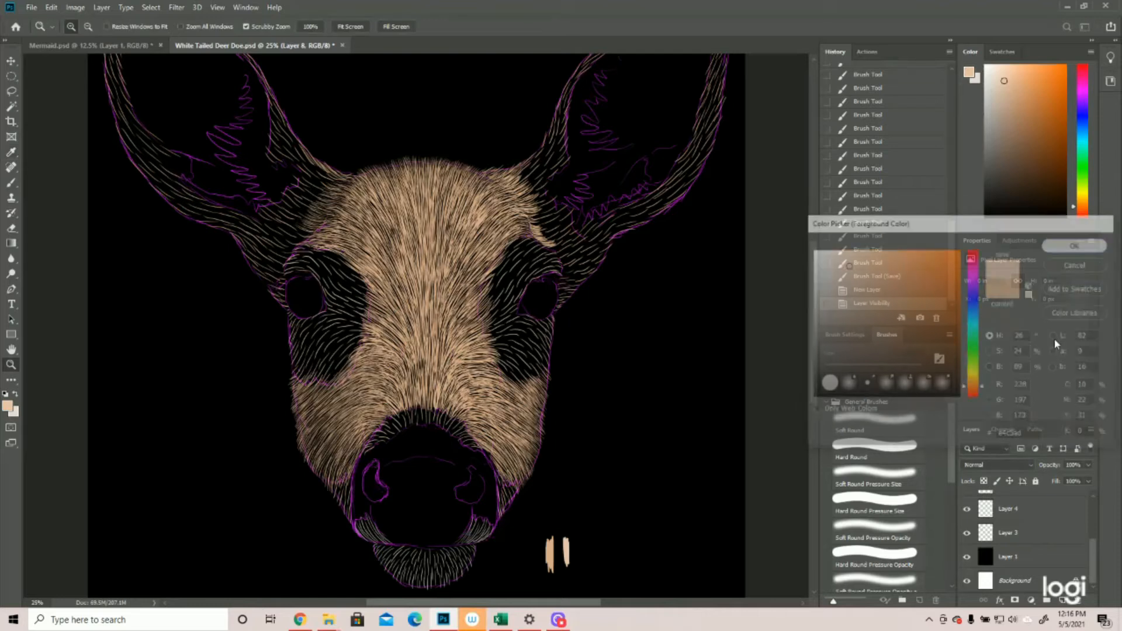
click(966, 533)
scroll(1067, 531, up, 5)
click(967, 503)
click(966, 503)
On Layer 8, paint short cream strokes along the outer face edge below the right-hand eye.
click(631, 255)
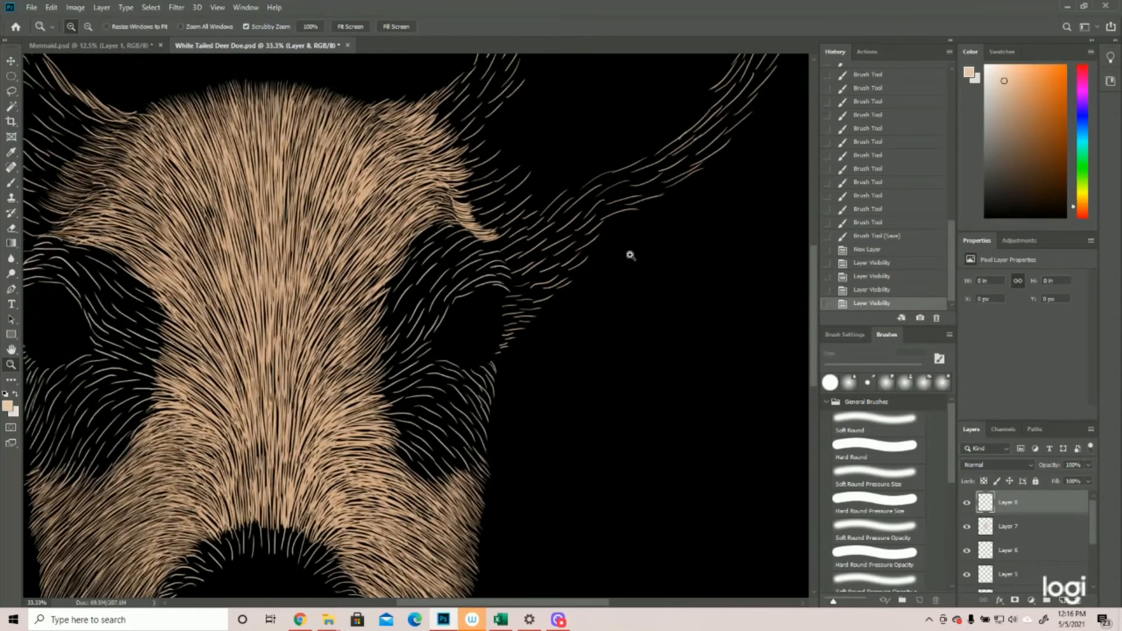
key(b)
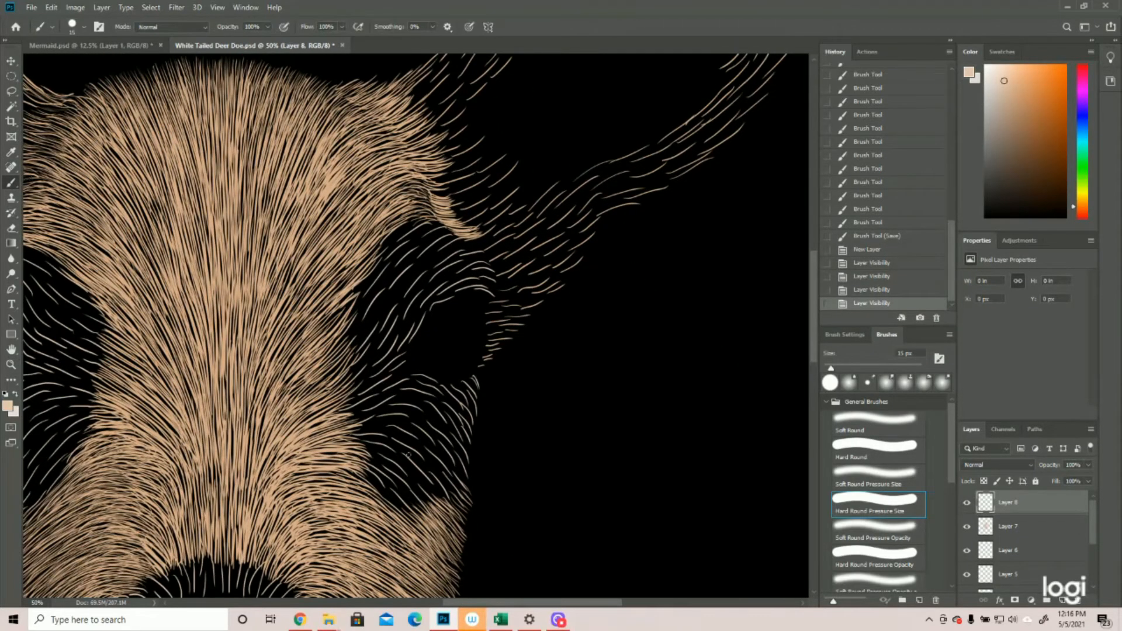
drag(454, 481, 457, 476)
drag(465, 489, 463, 476)
drag(469, 485, 465, 466)
drag(469, 472, 457, 441)
drag(472, 454, 460, 430)
drag(470, 444, 462, 418)
drag(472, 433, 463, 409)
drag(474, 422, 469, 395)
drag(479, 420, 467, 378)
drag(478, 396, 470, 376)
drag(476, 386, 472, 376)
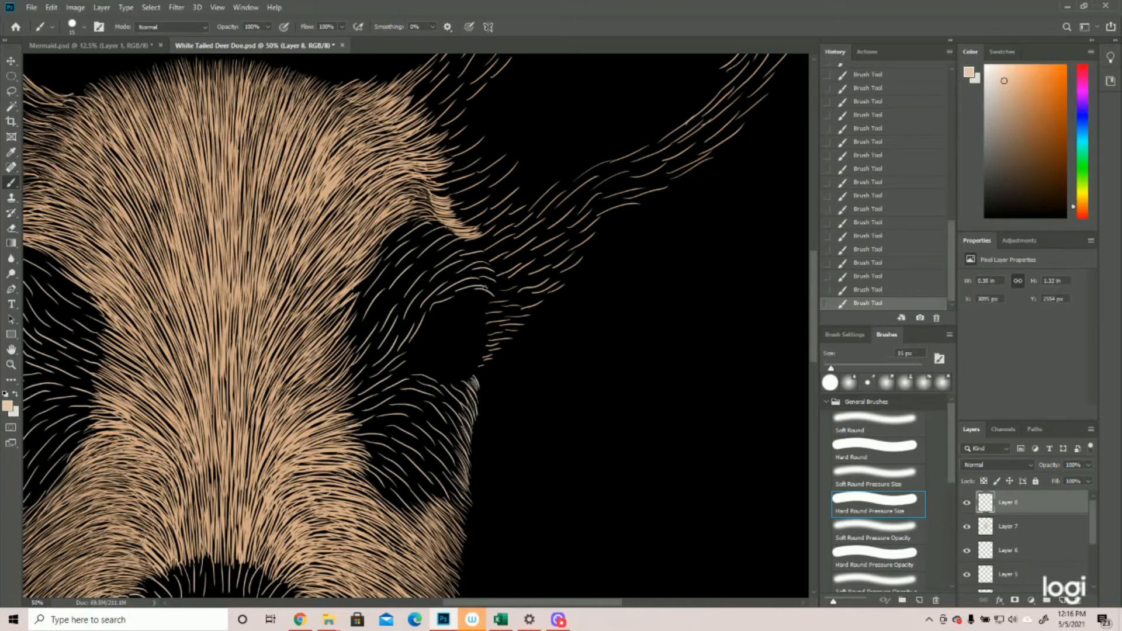
Paint cream fur strokes along the right-hand brow ridge down to the eye's outer corner.
mouse_move(496, 293)
mouse_down()
mouse_move(472, 272)
mouse_move(493, 276)
mouse_move(477, 270)
mouse_move(492, 262)
mouse_move(461, 255)
mouse_move(491, 254)
mouse_move(454, 253)
mouse_move(472, 246)
mouse_move(421, 224)
mouse_up()
drag(478, 261, 456, 250)
drag(491, 283, 467, 276)
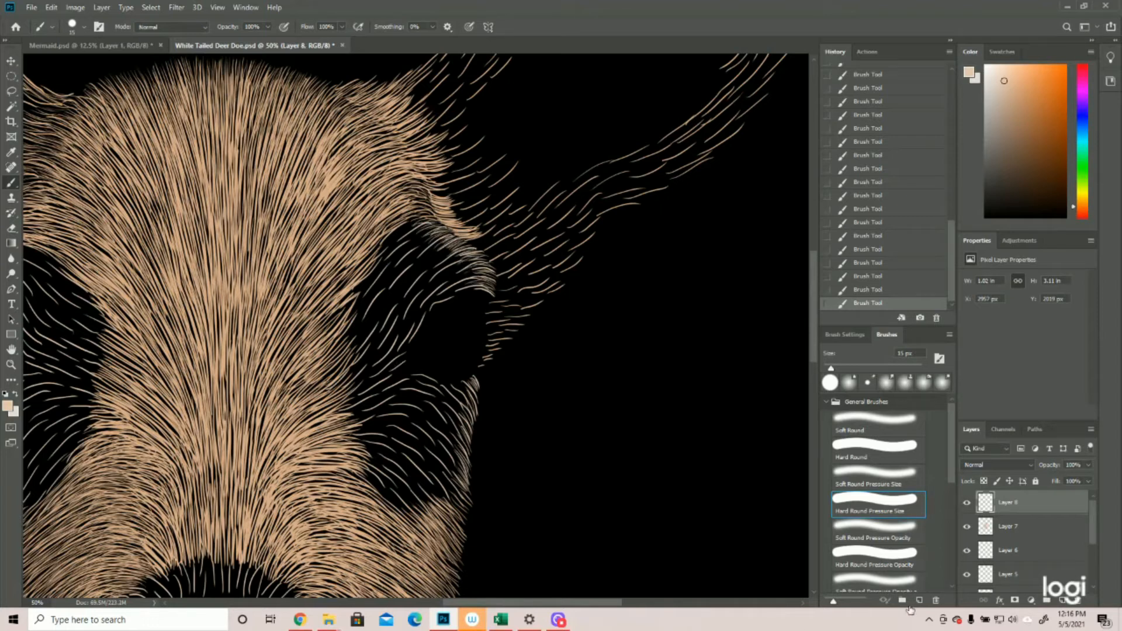
Show the Layer 3 sketch and line the upper and inner rim of the right-hand eye with cream strokes.
scroll(1021, 554, down, 3)
click(966, 551)
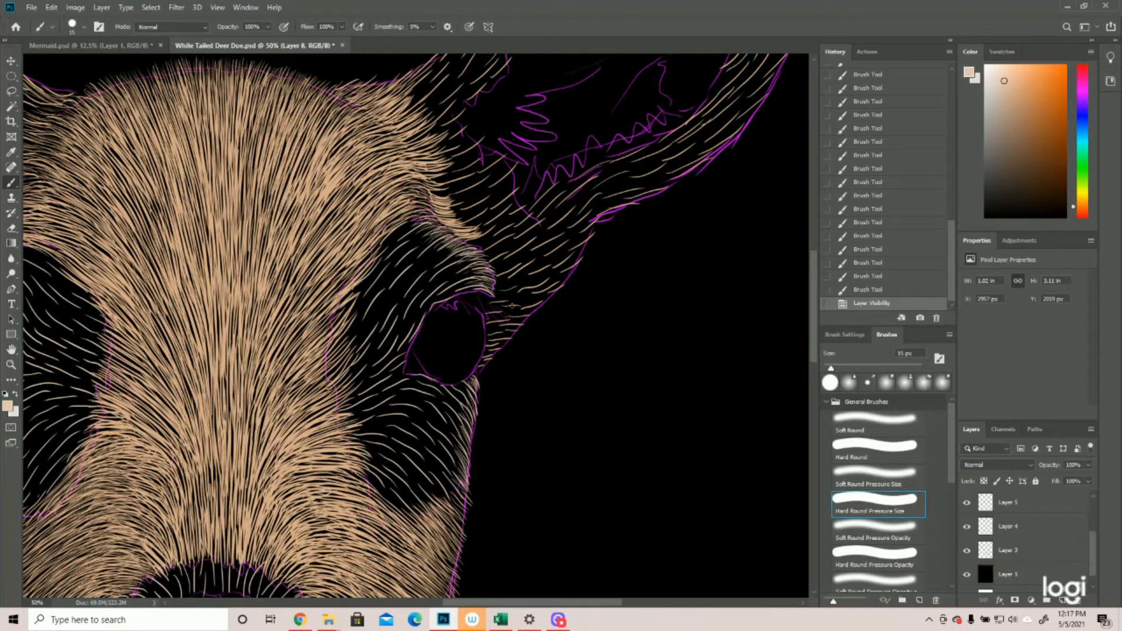
mouse_move(486, 282)
mouse_down()
mouse_move(494, 289)
mouse_move(467, 288)
mouse_up()
mouse_move(438, 302)
mouse_down()
mouse_move(470, 281)
mouse_move(449, 292)
mouse_up()
drag(416, 327, 440, 297)
drag(414, 330, 432, 308)
drag(401, 365, 407, 345)
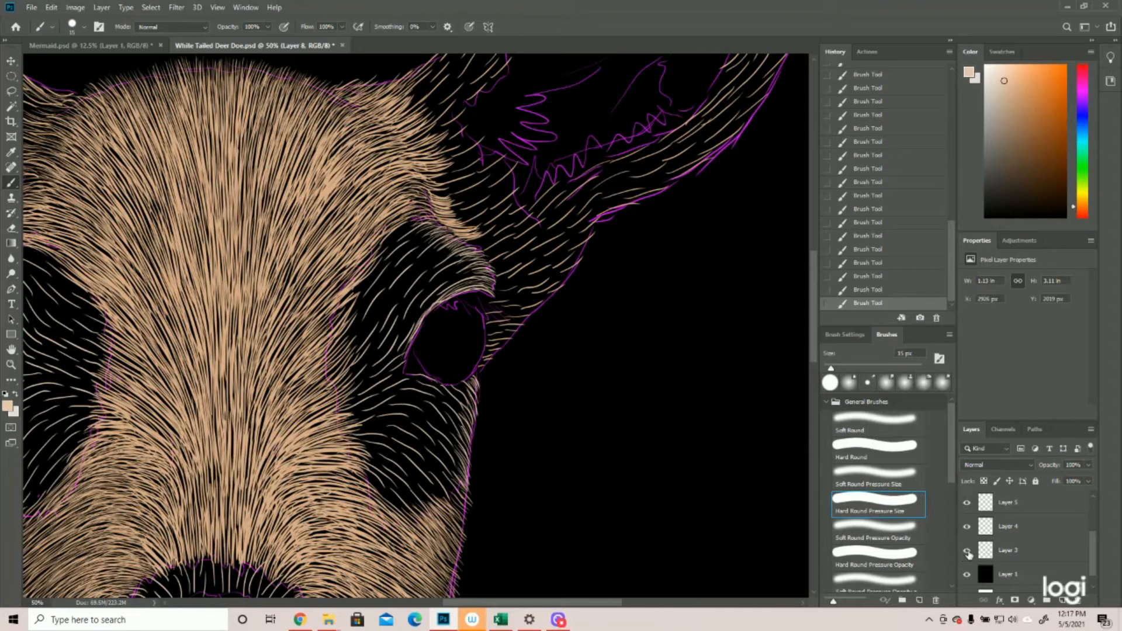
Paint cream strokes under the right-hand eye along the lower lid to its outer corner.
mouse_move(440, 386)
mouse_down()
mouse_move(462, 398)
mouse_move(470, 389)
mouse_move(466, 403)
mouse_up()
mouse_move(461, 396)
mouse_down()
mouse_move(469, 411)
mouse_move(461, 401)
mouse_up()
drag(458, 399, 470, 412)
drag(466, 396, 475, 409)
drag(415, 374, 437, 387)
drag(412, 377, 444, 395)
drag(444, 398, 451, 405)
drag(443, 393, 464, 414)
mouse_move(418, 381)
mouse_down()
mouse_move(462, 416)
mouse_move(445, 395)
mouse_up()
drag(447, 399, 457, 417)
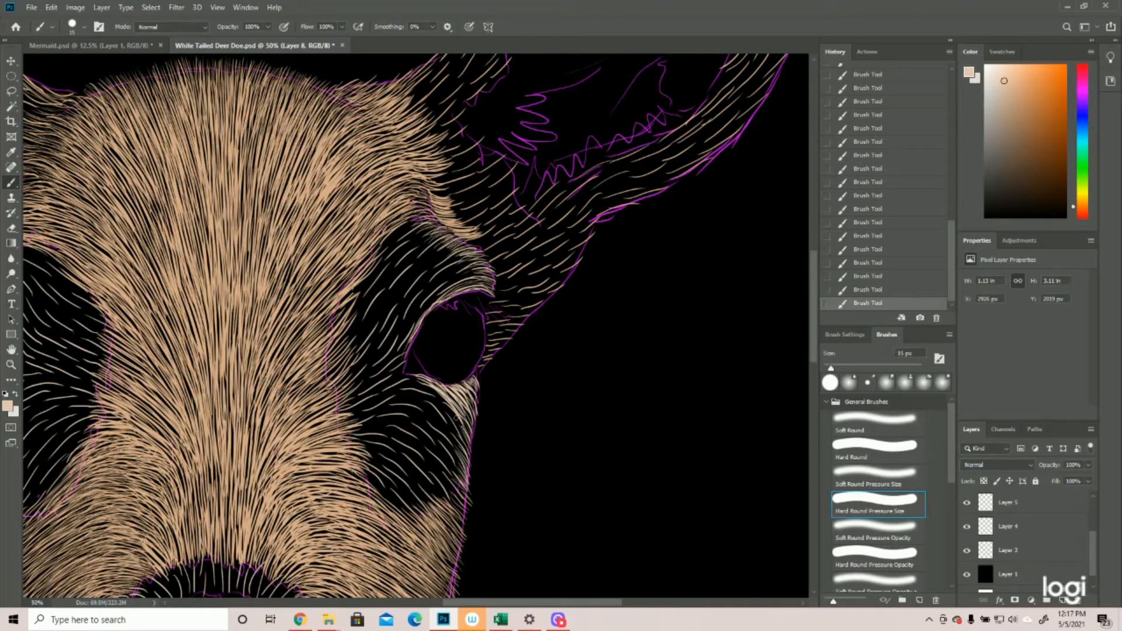
Hide the Layer 3 sketch and fill the outer cheek strip below the right-hand eye with cream strokes.
click(967, 550)
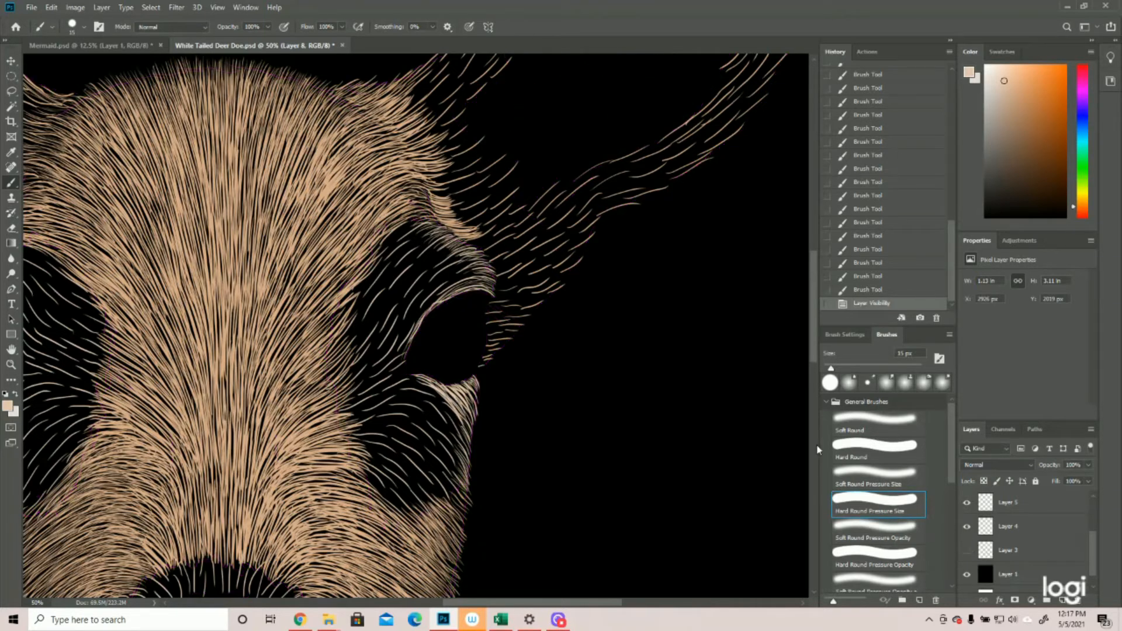
drag(436, 474, 462, 499)
mouse_move(436, 465)
mouse_down()
mouse_move(463, 495)
mouse_move(460, 483)
mouse_up()
drag(434, 451, 464, 481)
mouse_move(436, 443)
mouse_down()
mouse_move(462, 482)
mouse_move(462, 456)
mouse_up()
mouse_move(434, 420)
mouse_down()
mouse_move(462, 451)
mouse_move(460, 438)
mouse_up()
mouse_move(437, 401)
mouse_down()
mouse_move(465, 437)
mouse_move(461, 425)
mouse_move(460, 447)
mouse_up()
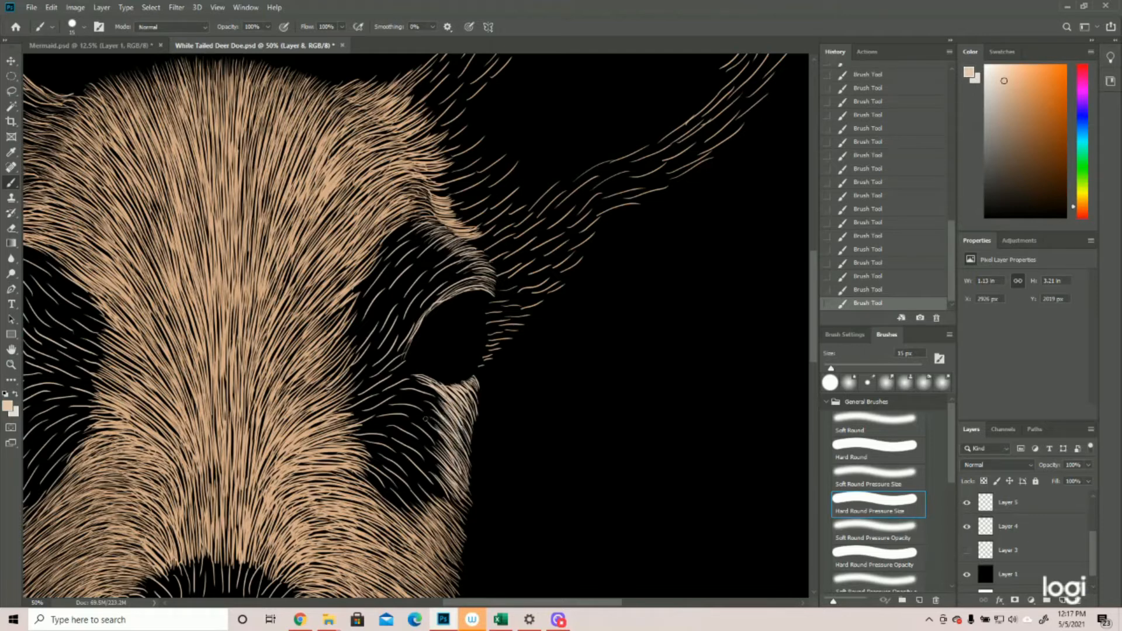
Extend the cream strokes from the right-hand eye's lower lid past its inner corner to the bridge.
mouse_move(395, 392)
mouse_down()
mouse_move(438, 384)
mouse_move(423, 379)
mouse_move(448, 390)
mouse_up()
mouse_move(379, 388)
mouse_down()
mouse_move(410, 360)
mouse_move(406, 373)
mouse_move(418, 375)
mouse_up()
mouse_move(396, 380)
mouse_down()
mouse_move(416, 371)
mouse_move(398, 386)
mouse_move(394, 377)
mouse_up()
drag(336, 409, 374, 388)
drag(328, 414, 361, 402)
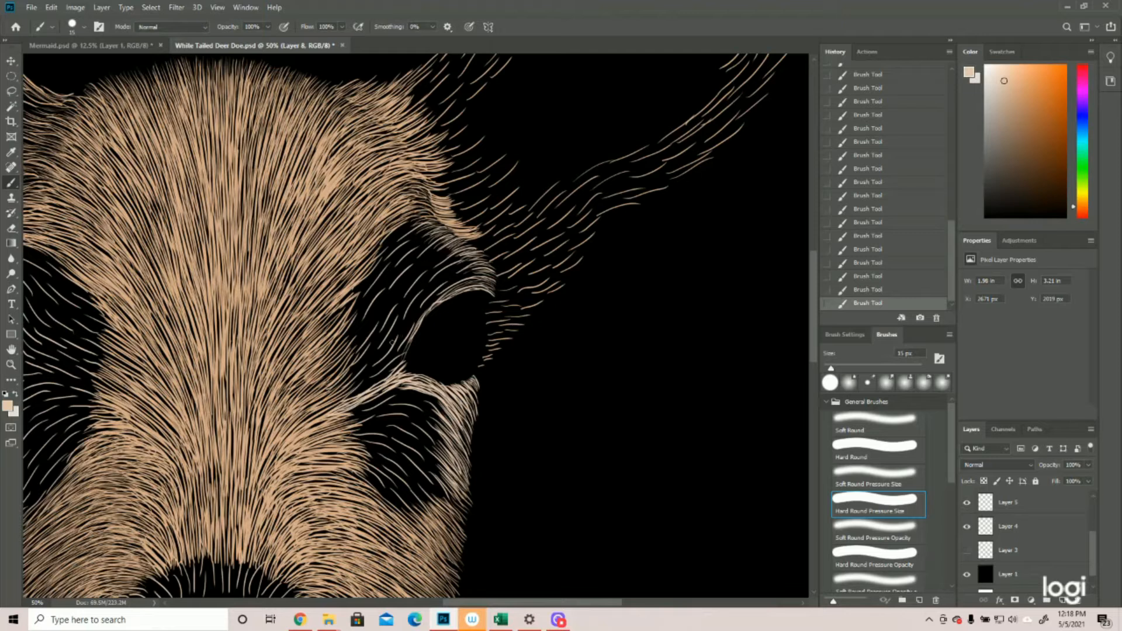
Fill the area between the right-hand eye's inner corner and the bridge with cream strokes blending into the tan fur.
drag(395, 367, 403, 353)
drag(353, 390, 395, 366)
drag(344, 399, 393, 370)
mouse_move(337, 403)
mouse_down()
mouse_move(373, 380)
mouse_move(351, 394)
mouse_up()
drag(351, 395, 386, 363)
mouse_move(340, 395)
mouse_down()
mouse_move(381, 361)
mouse_move(377, 335)
mouse_move(366, 345)
mouse_up()
mouse_move(334, 377)
mouse_down()
mouse_move(377, 331)
mouse_move(358, 350)
mouse_up()
mouse_move(338, 370)
mouse_down()
mouse_move(372, 315)
mouse_move(350, 324)
mouse_up()
mouse_move(320, 383)
mouse_down()
mouse_move(342, 363)
mouse_move(330, 369)
mouse_up()
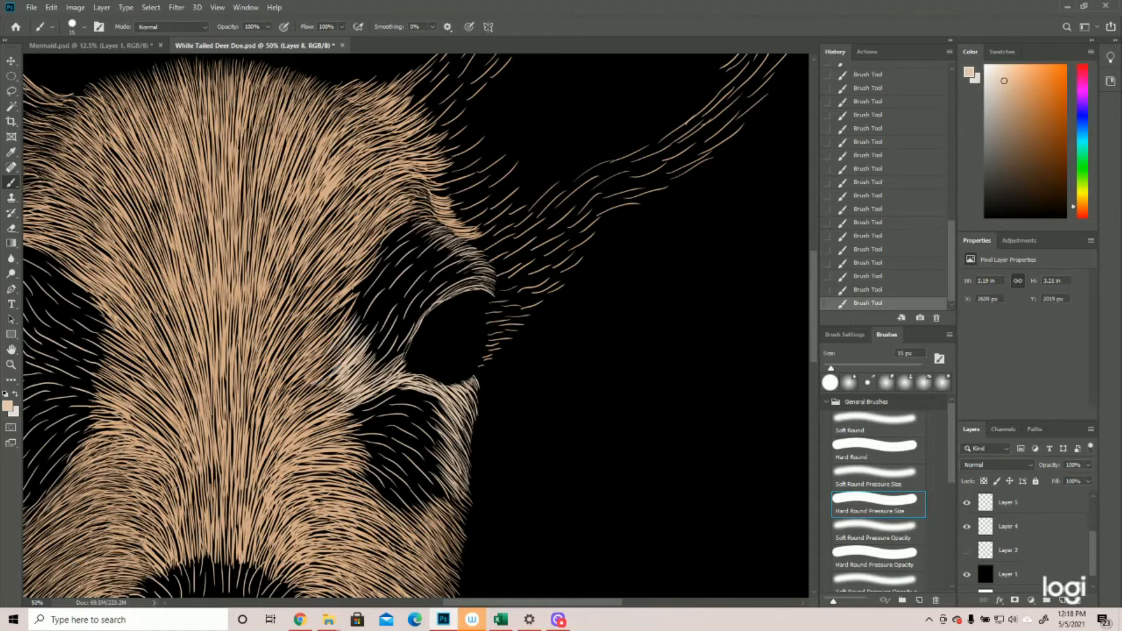
Fill the cheek patch below the right-hand eye with cream strokes blending into the surrounding tan fur.
click(10, 364)
drag(488, 380, 430, 380)
drag(525, 252, 617, 315)
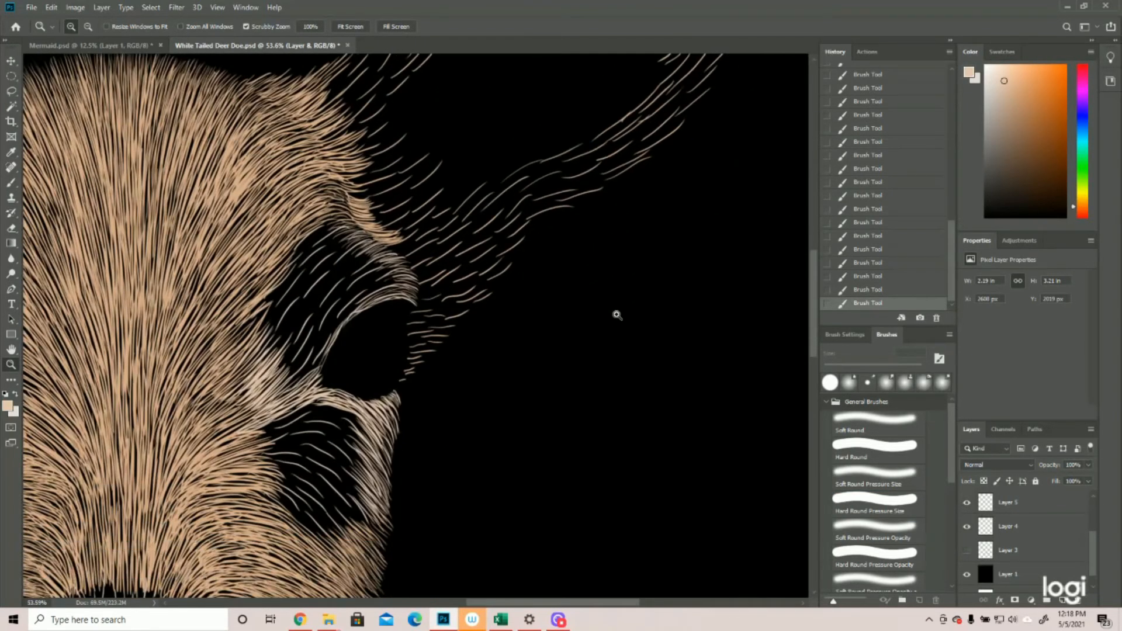
click(10, 182)
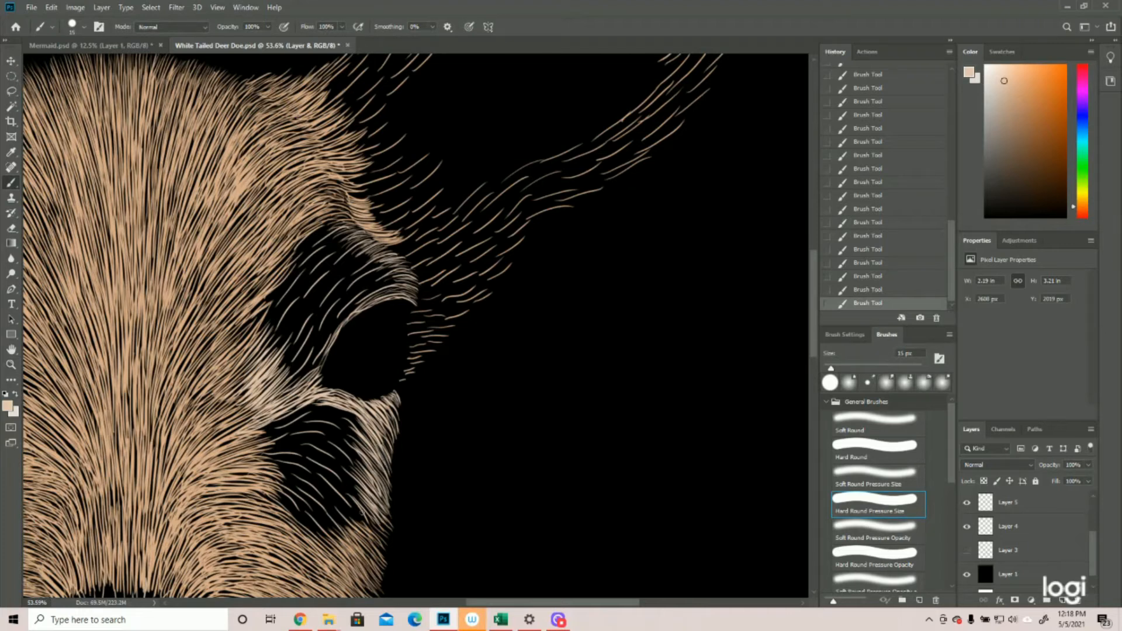
drag(295, 515, 344, 545)
mouse_move(319, 509)
mouse_down()
mouse_move(351, 545)
mouse_move(357, 529)
mouse_up()
drag(328, 480, 374, 526)
drag(263, 486, 326, 520)
drag(269, 467, 351, 514)
drag(280, 502, 324, 544)
drag(263, 459, 351, 517)
drag(318, 447, 368, 505)
drag(252, 447, 301, 415)
mouse_move(275, 416)
mouse_down()
mouse_move(356, 409)
mouse_move(368, 444)
mouse_up()
drag(289, 436, 362, 470)
Paint cream strokes along the inner border of the right-hand brow patch and beside the eye's upper lid.
drag(350, 292, 368, 292)
drag(273, 291, 316, 265)
mouse_move(234, 392)
mouse_down()
mouse_move(303, 269)
mouse_move(265, 359)
mouse_move(274, 374)
mouse_move(281, 339)
mouse_up()
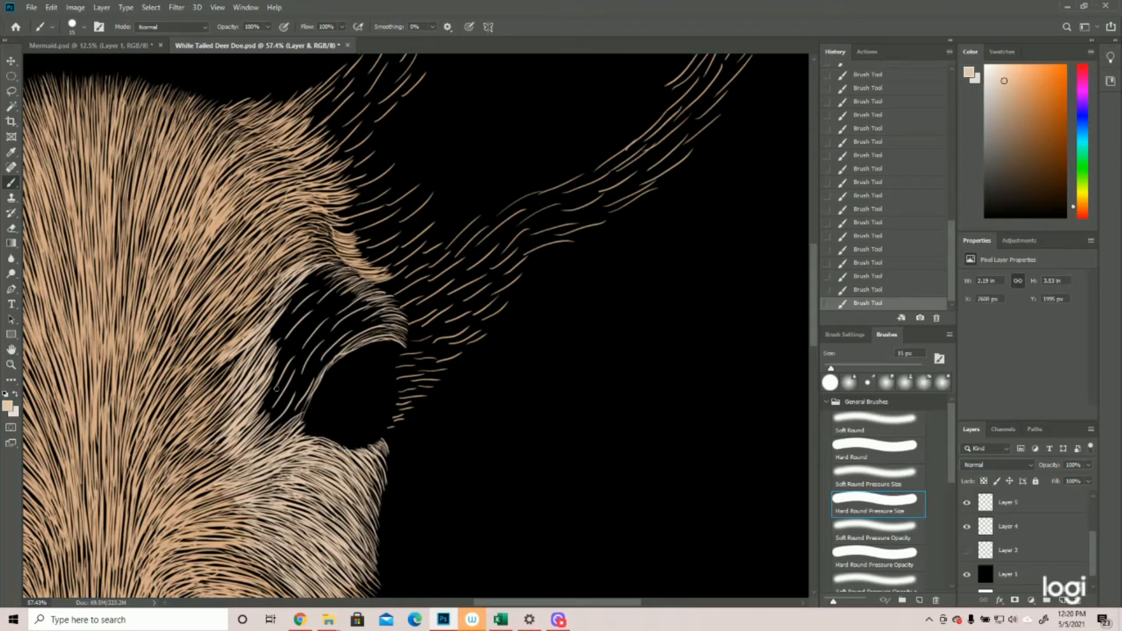
drag(318, 368, 335, 353)
mouse_move(310, 387)
mouse_down()
mouse_move(337, 341)
mouse_move(321, 360)
mouse_move(331, 338)
mouse_move(310, 341)
mouse_up()
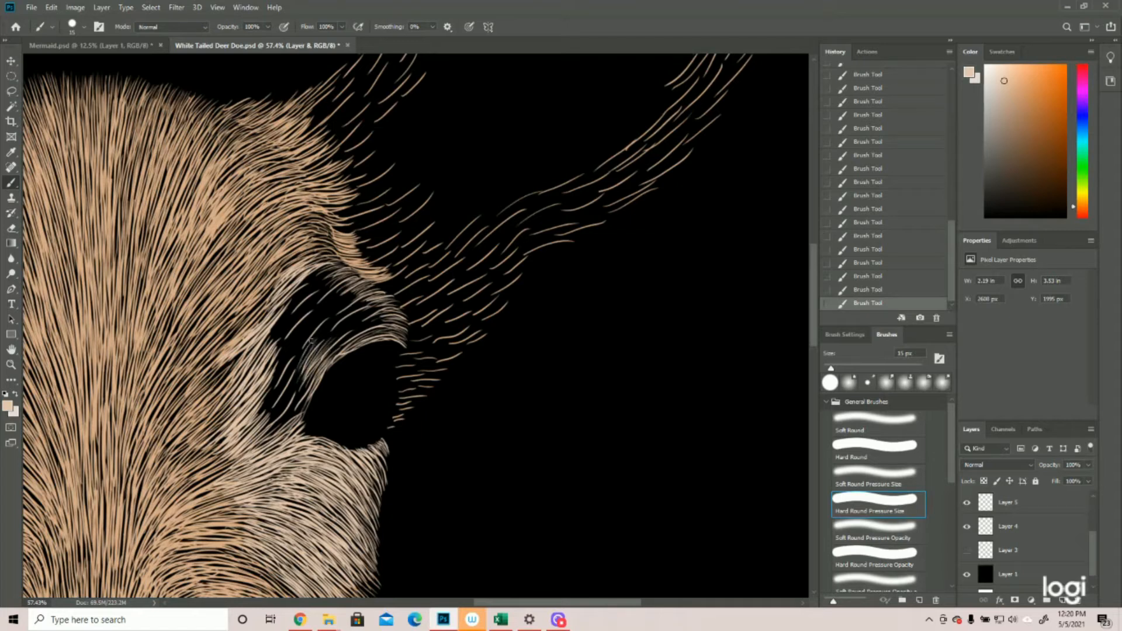
Fill the dark strip from the right-hand eye's inner corner up along the upper lid with cream strokes.
mouse_move(288, 407)
mouse_down()
mouse_move(318, 382)
mouse_move(304, 398)
mouse_move(302, 388)
mouse_up()
drag(274, 429, 300, 397)
mouse_move(268, 435)
mouse_down()
mouse_move(292, 413)
mouse_move(286, 422)
mouse_move(305, 361)
mouse_up()
drag(282, 398, 308, 371)
drag(264, 429, 290, 385)
drag(258, 427, 286, 364)
mouse_move(257, 404)
mouse_down()
mouse_move(284, 358)
mouse_move(293, 351)
mouse_move(277, 384)
mouse_move(313, 340)
mouse_up()
mouse_move(286, 381)
mouse_down()
mouse_move(310, 337)
mouse_move(305, 365)
mouse_up()
drag(248, 451, 289, 402)
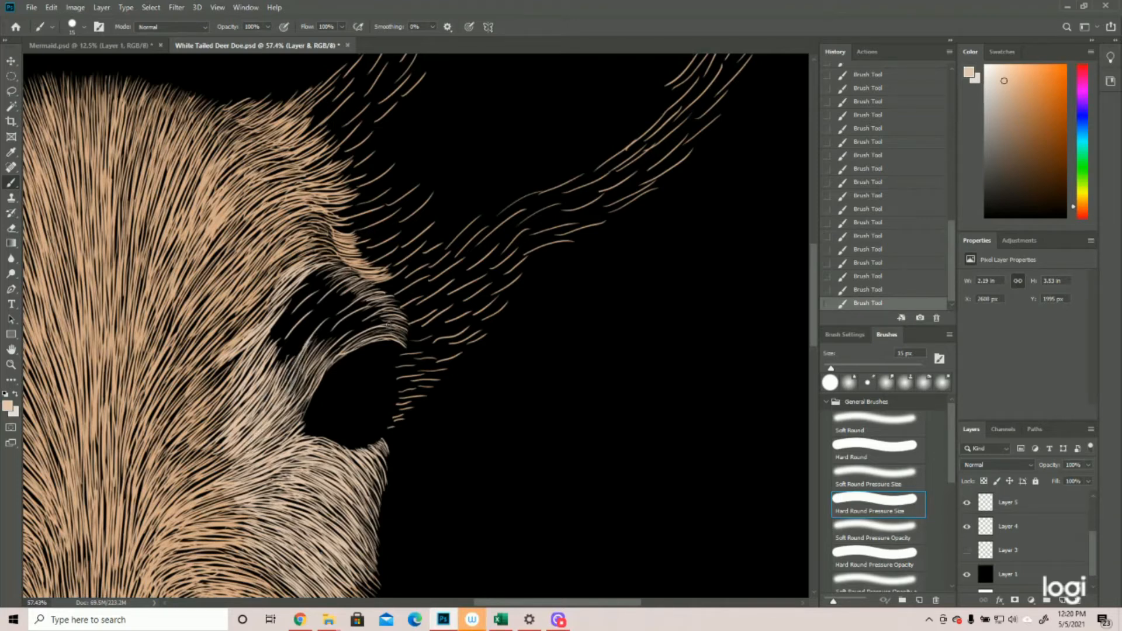
Fill the area above the right-hand eye's upper lid with curved cream strokes running down toward the inner corner.
drag(358, 331, 402, 321)
mouse_move(332, 351)
mouse_down()
mouse_move(383, 324)
mouse_move(370, 321)
mouse_move(345, 339)
mouse_move(393, 327)
mouse_move(381, 317)
mouse_move(393, 309)
mouse_move(378, 301)
mouse_move(389, 303)
mouse_move(346, 329)
mouse_move(341, 310)
mouse_move(336, 323)
mouse_move(370, 300)
mouse_move(350, 281)
mouse_move(341, 287)
mouse_up()
drag(320, 325, 361, 294)
mouse_move(298, 351)
mouse_down()
mouse_move(347, 296)
mouse_move(340, 306)
mouse_move(331, 298)
mouse_up()
mouse_move(286, 341)
mouse_down()
mouse_move(324, 304)
mouse_move(313, 316)
mouse_up()
mouse_move(269, 367)
mouse_down()
mouse_move(318, 312)
mouse_move(302, 342)
mouse_up()
mouse_move(281, 385)
mouse_down()
mouse_move(311, 333)
mouse_move(299, 343)
mouse_up()
drag(270, 372, 290, 331)
drag(261, 375, 272, 357)
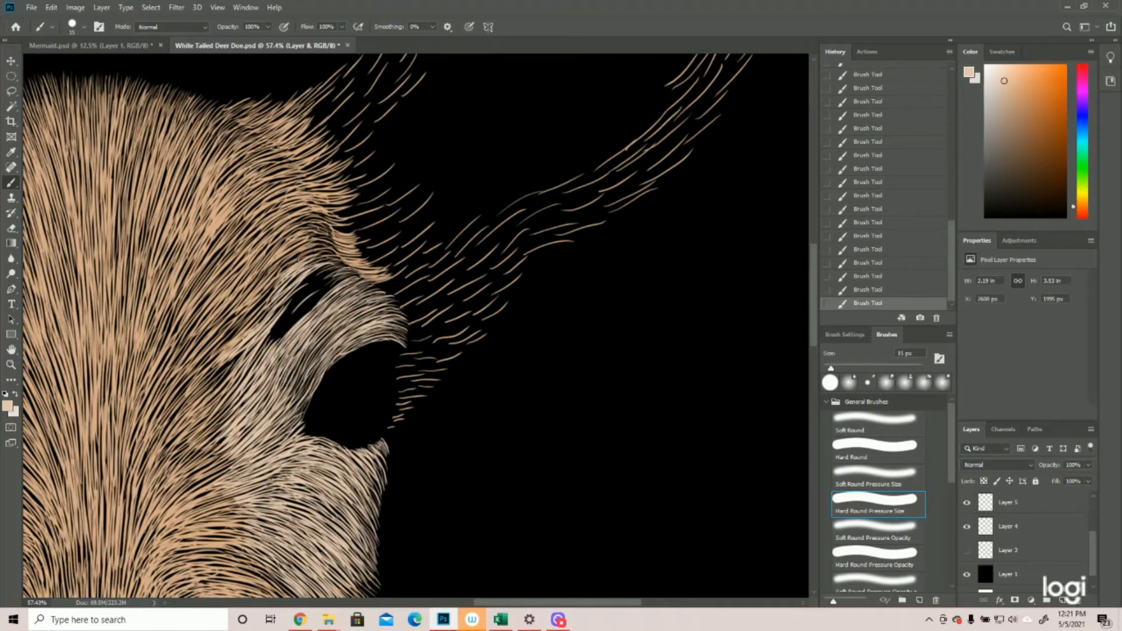
Close the remaining black gap beneath the right-hand brow with cream strokes.
mouse_move(311, 309)
mouse_down()
mouse_move(347, 274)
mouse_move(329, 262)
mouse_move(325, 282)
mouse_move(313, 282)
mouse_up()
drag(297, 302, 323, 285)
mouse_move(289, 330)
mouse_down()
mouse_move(319, 294)
mouse_move(305, 293)
mouse_up()
drag(260, 346, 304, 285)
drag(267, 325, 298, 294)
drag(260, 350, 285, 328)
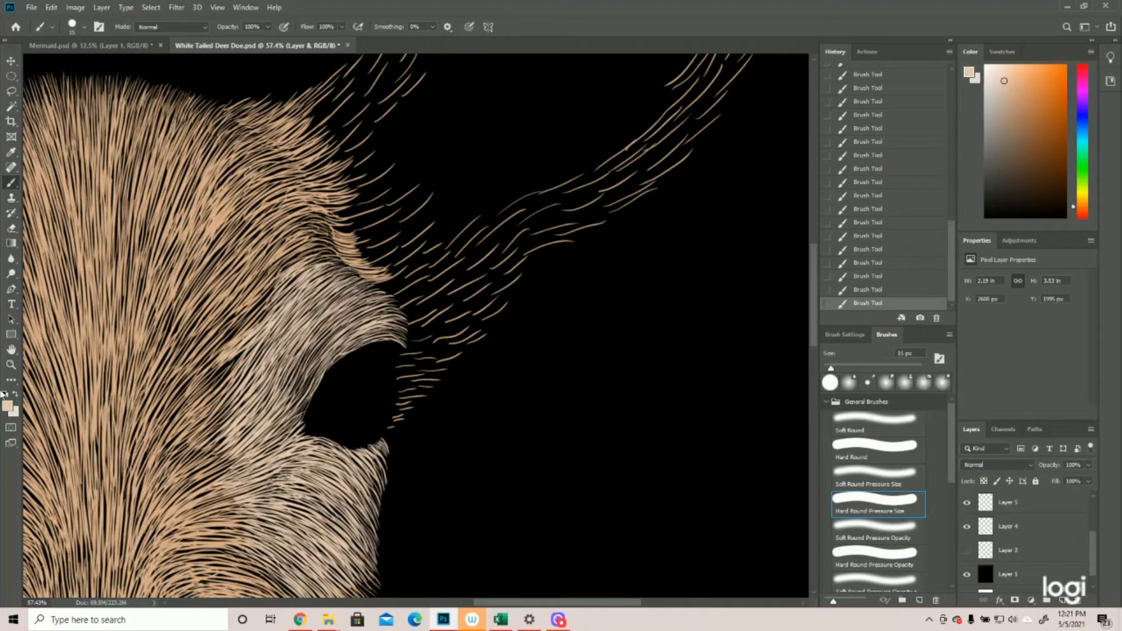
Blend the inner edge of the right-hand eye patch into the tan bridge fur with more cream strokes.
click(10, 364)
drag(340, 332, 281, 341)
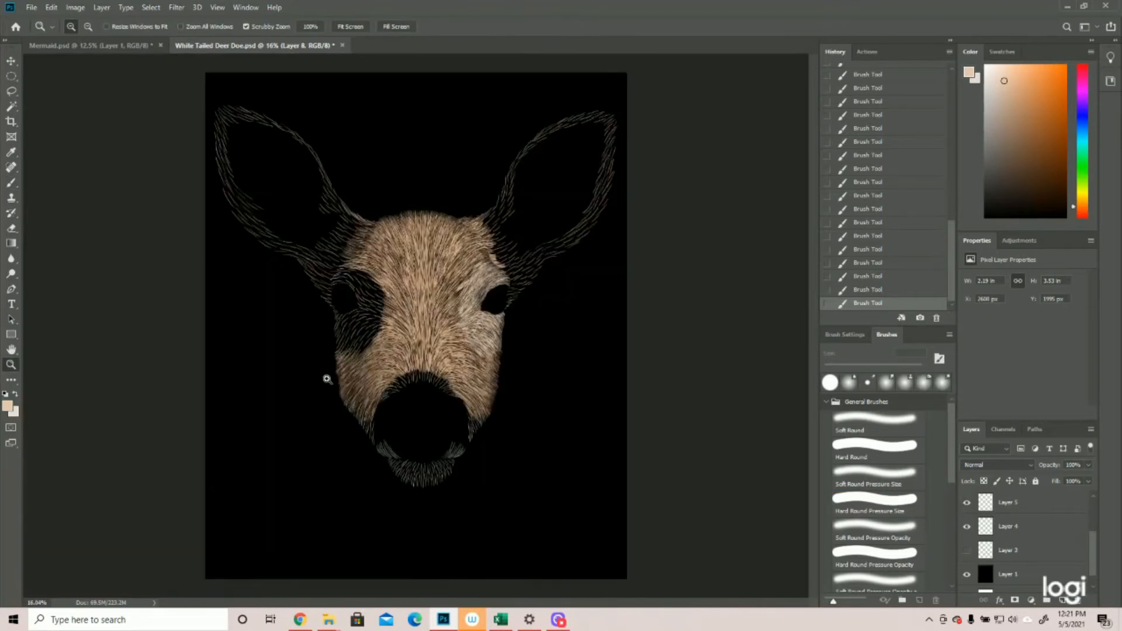
click(407, 201)
drag(478, 256, 497, 256)
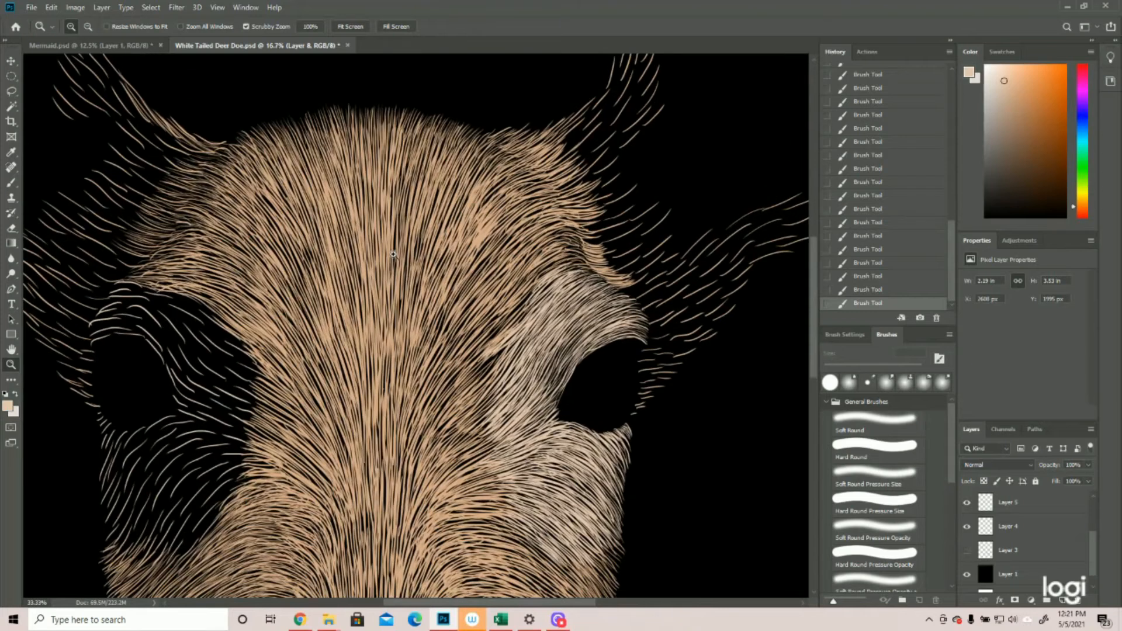
click(12, 183)
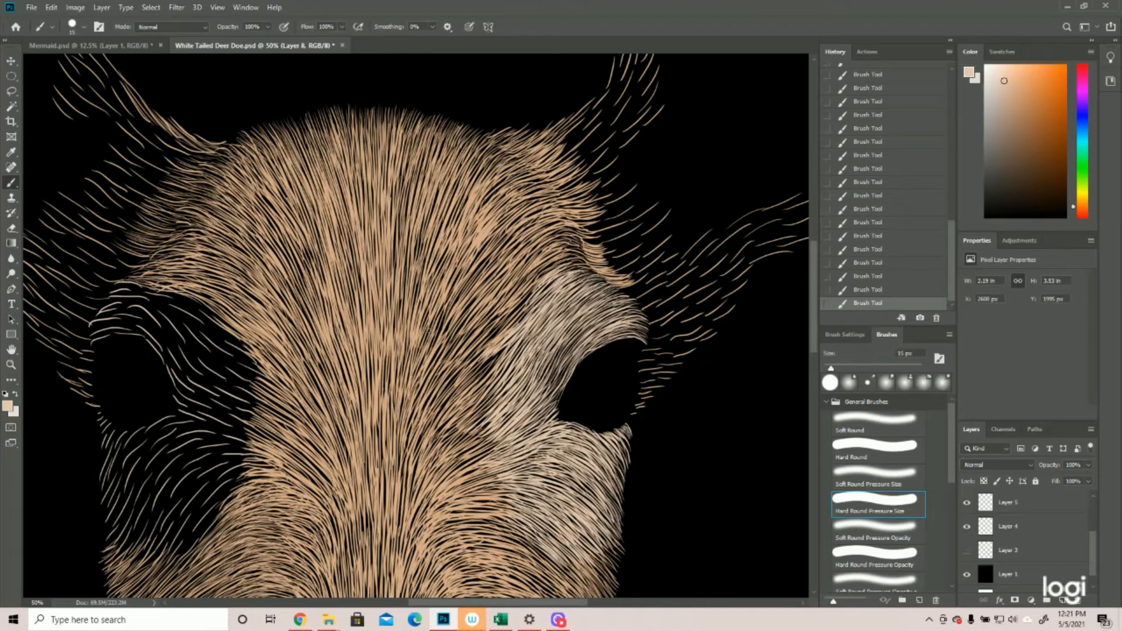
mouse_move(489, 367)
mouse_down()
mouse_move(517, 339)
mouse_move(535, 291)
mouse_move(517, 309)
mouse_up()
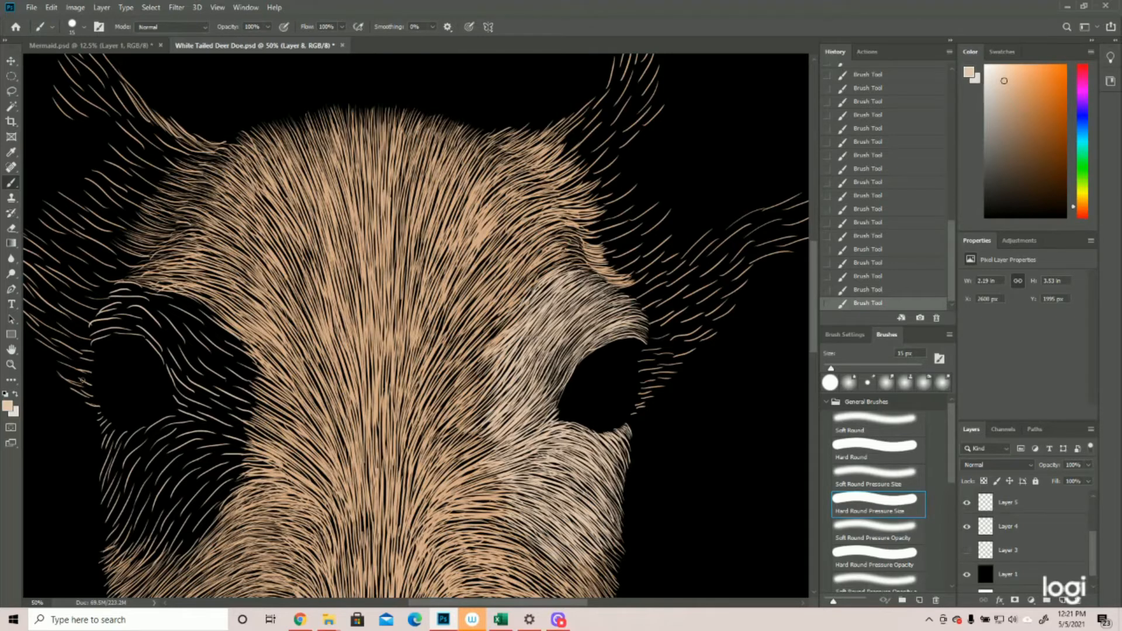
Paint cream strokes below the left-hand eye's outer corner along the edge of the cheek.
click(11, 364)
drag(320, 341, 281, 339)
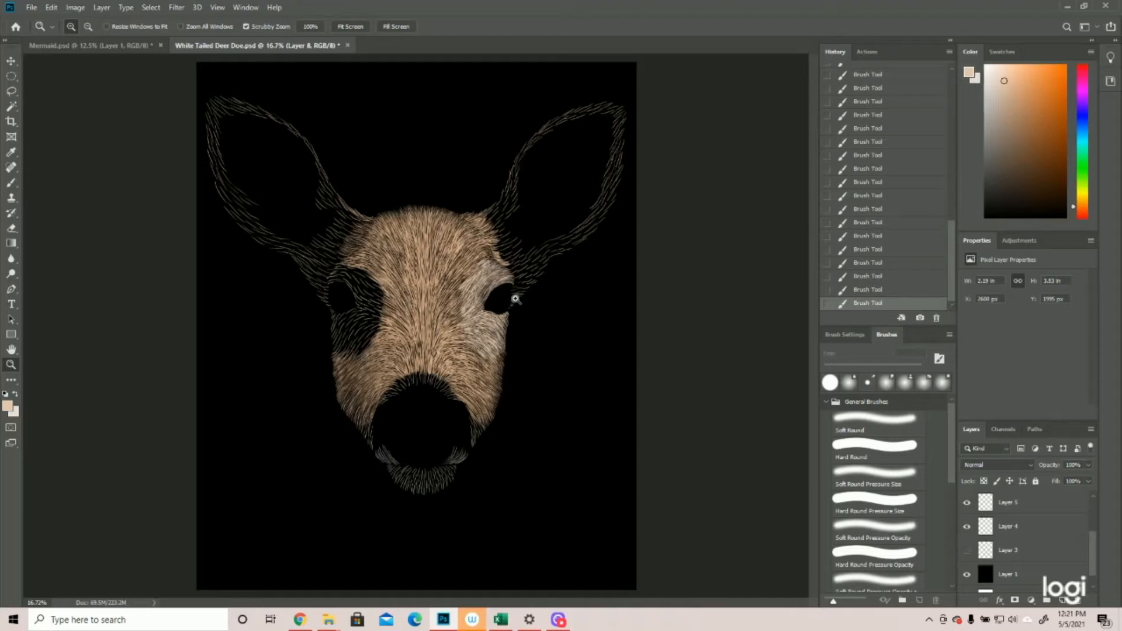
drag(333, 288, 375, 281)
click(9, 186)
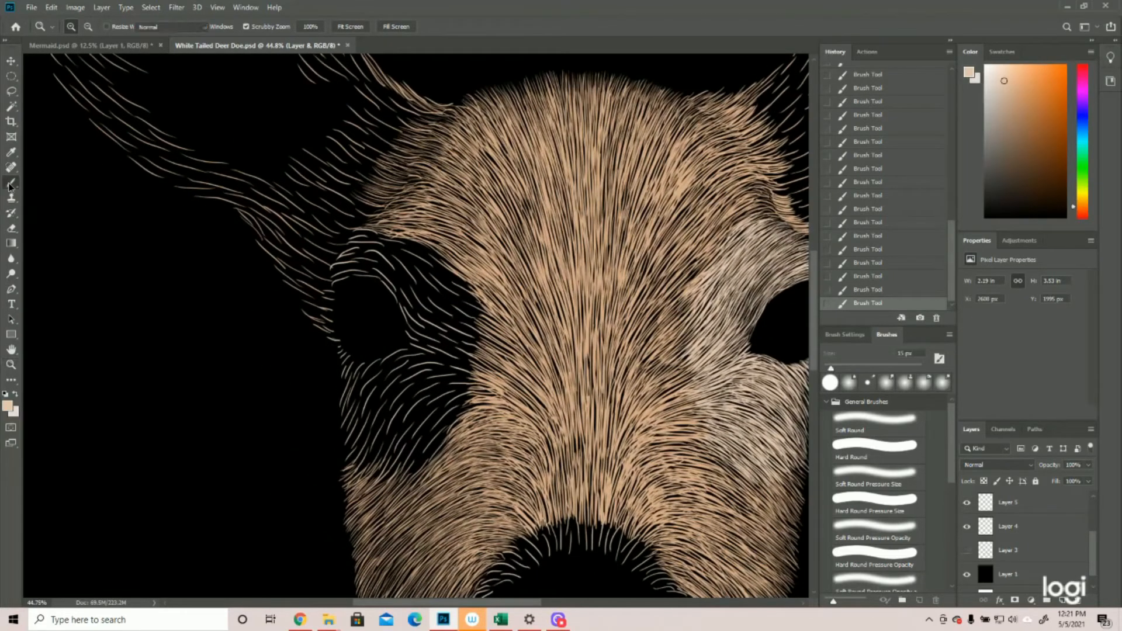
mouse_move(349, 362)
mouse_down()
mouse_move(340, 350)
mouse_move(353, 371)
mouse_move(343, 397)
mouse_up()
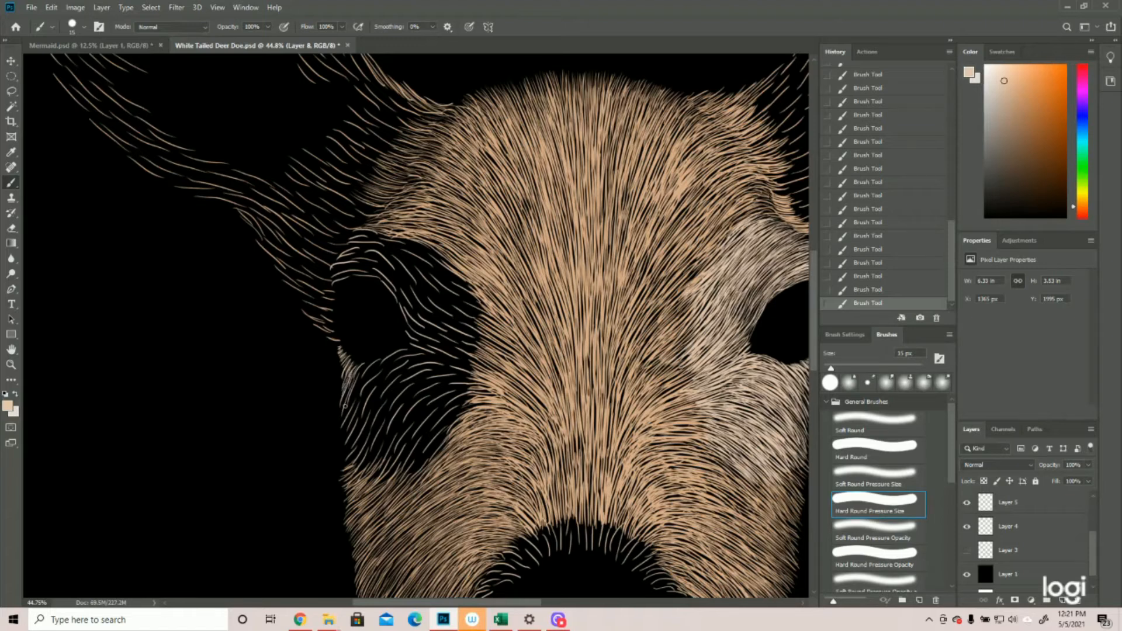
scroll(389, 381, up, 2)
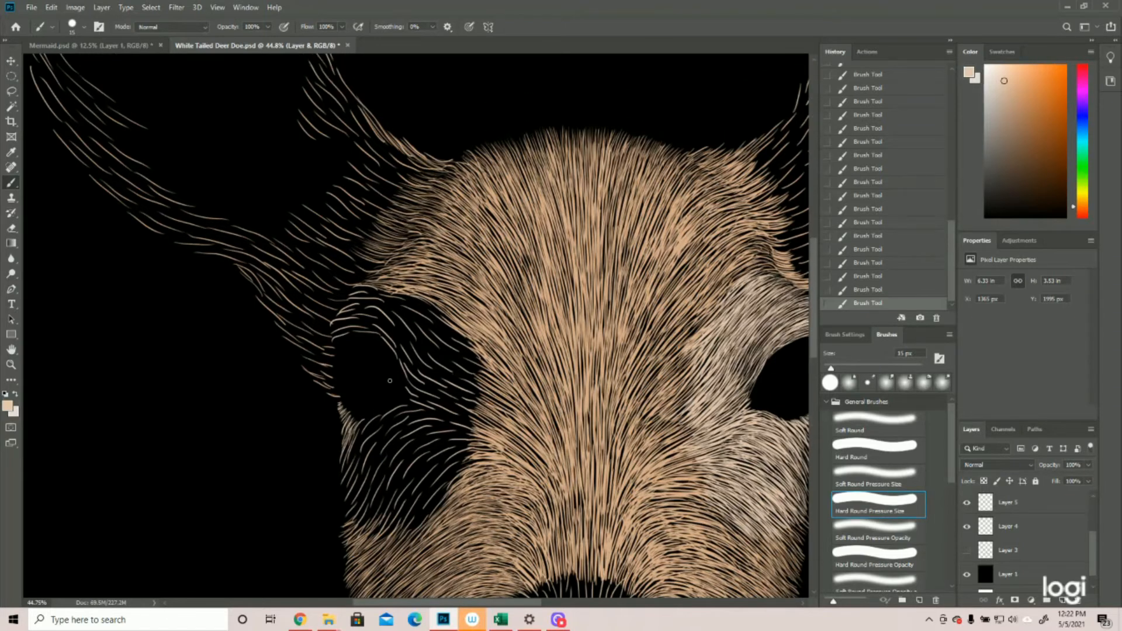
Show the Layer 3 sketch and paint cream strokes along the left-hand eye's upper lid to its inner corner.
click(966, 550)
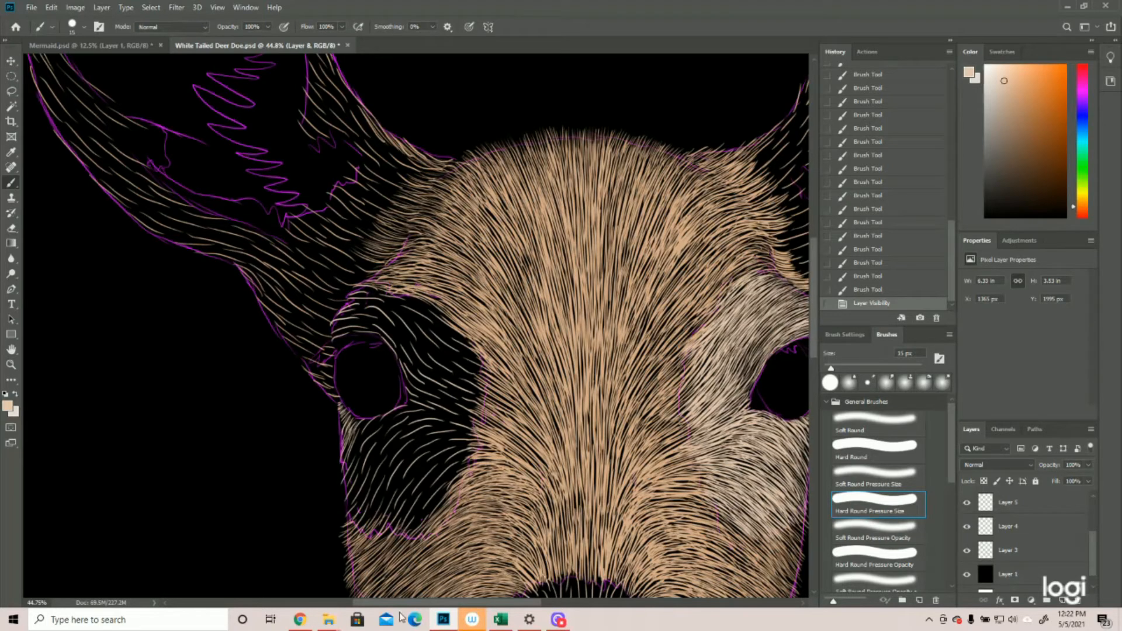
drag(387, 341, 338, 331)
drag(346, 333, 341, 328)
mouse_move(351, 334)
mouse_down()
mouse_move(338, 317)
mouse_move(346, 305)
mouse_up()
drag(353, 327, 400, 357)
mouse_move(390, 344)
mouse_down()
mouse_move(409, 396)
mouse_move(432, 413)
mouse_up()
Hide the Layer 3 sketch and paint cream strokes through the cheek patch below the left-hand eye.
click(967, 550)
scroll(388, 298, down, 2)
drag(425, 457, 461, 430)
drag(404, 483, 438, 444)
mouse_move(380, 497)
mouse_down()
mouse_move(412, 459)
mouse_move(374, 412)
mouse_up()
mouse_move(353, 489)
mouse_down()
mouse_move(368, 462)
mouse_move(398, 447)
mouse_up()
Fill the left-hand brow and inner-corner areas with cream strokes and thicken the fur beneath the lower lid.
mouse_move(365, 304)
mouse_down()
mouse_move(438, 315)
mouse_move(426, 320)
mouse_up()
mouse_move(391, 313)
mouse_down()
mouse_move(467, 356)
mouse_move(467, 371)
mouse_up()
mouse_move(403, 336)
mouse_down()
mouse_move(470, 380)
mouse_move(471, 395)
mouse_up()
drag(421, 386, 470, 409)
drag(409, 464, 467, 409)
mouse_move(374, 446)
mouse_down()
mouse_move(455, 392)
mouse_move(447, 400)
mouse_up()
mouse_move(358, 472)
mouse_down()
mouse_move(412, 401)
mouse_move(383, 422)
mouse_up()
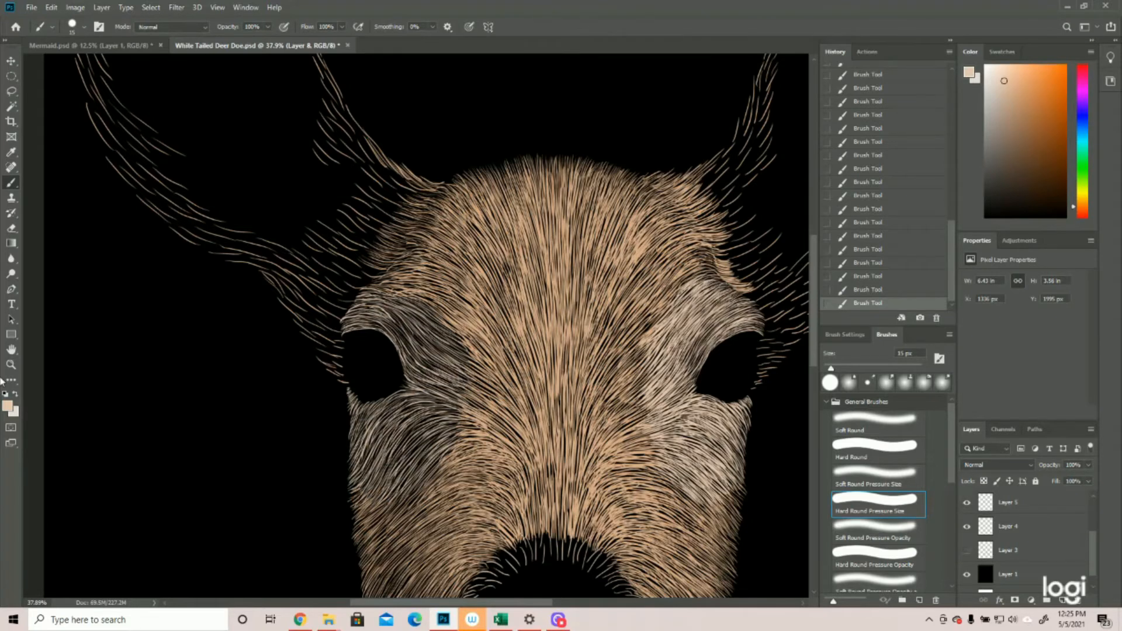
Thicken the cream fur along the brow directly above the left-hand eye.
key(z)
key(ctrl+0)
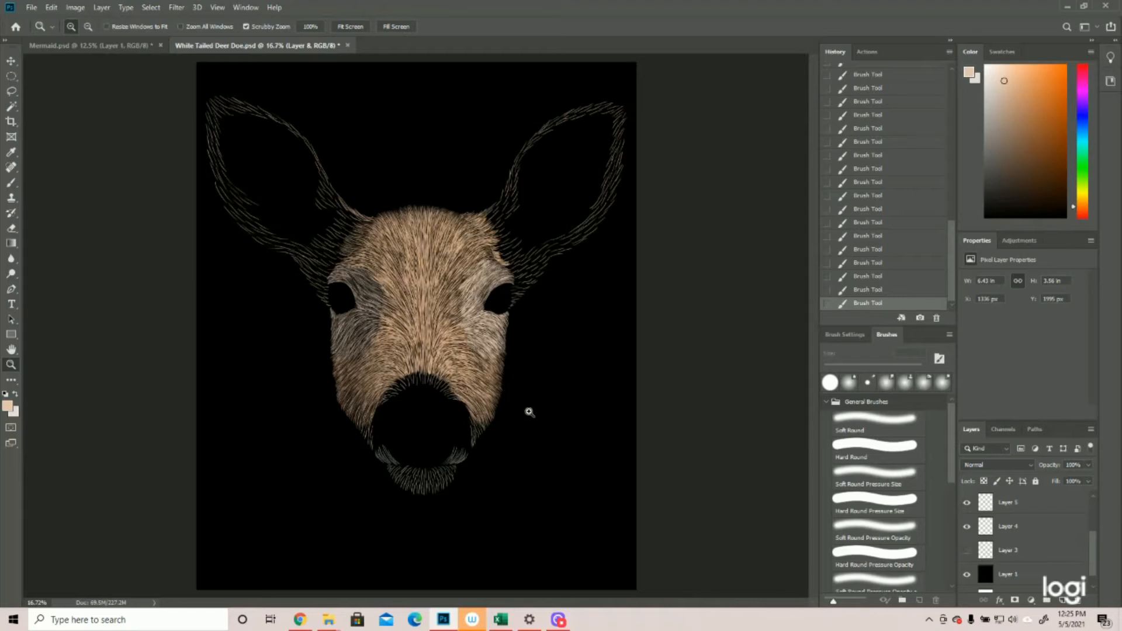
drag(383, 279, 419, 279)
click(10, 182)
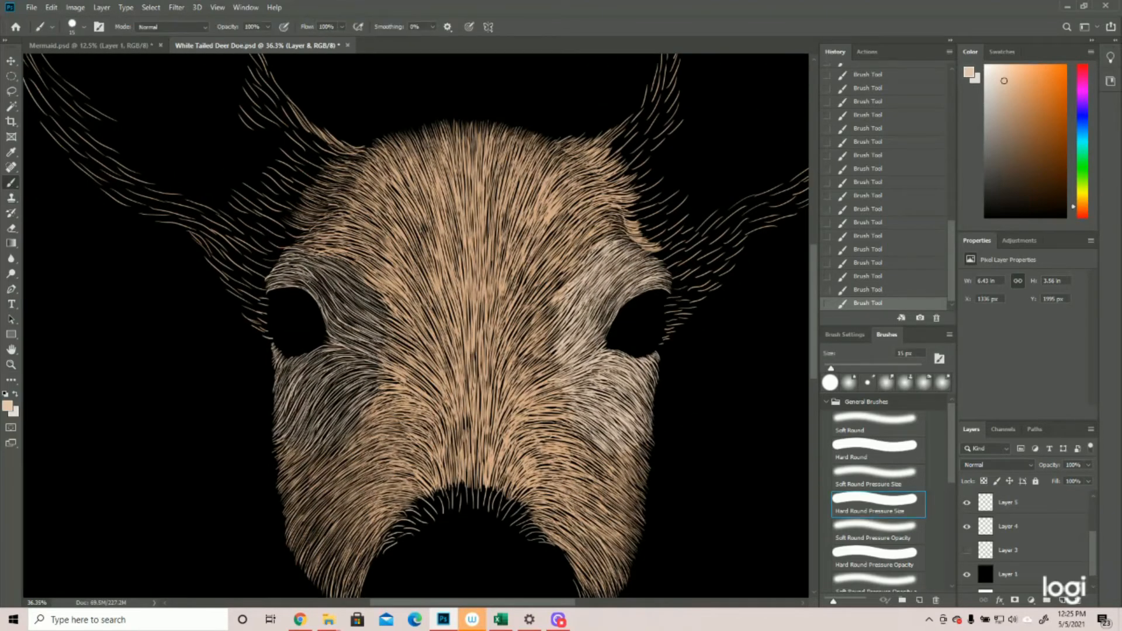
drag(295, 270, 322, 284)
mouse_move(301, 263)
mouse_down()
mouse_move(329, 280)
mouse_move(357, 256)
mouse_up()
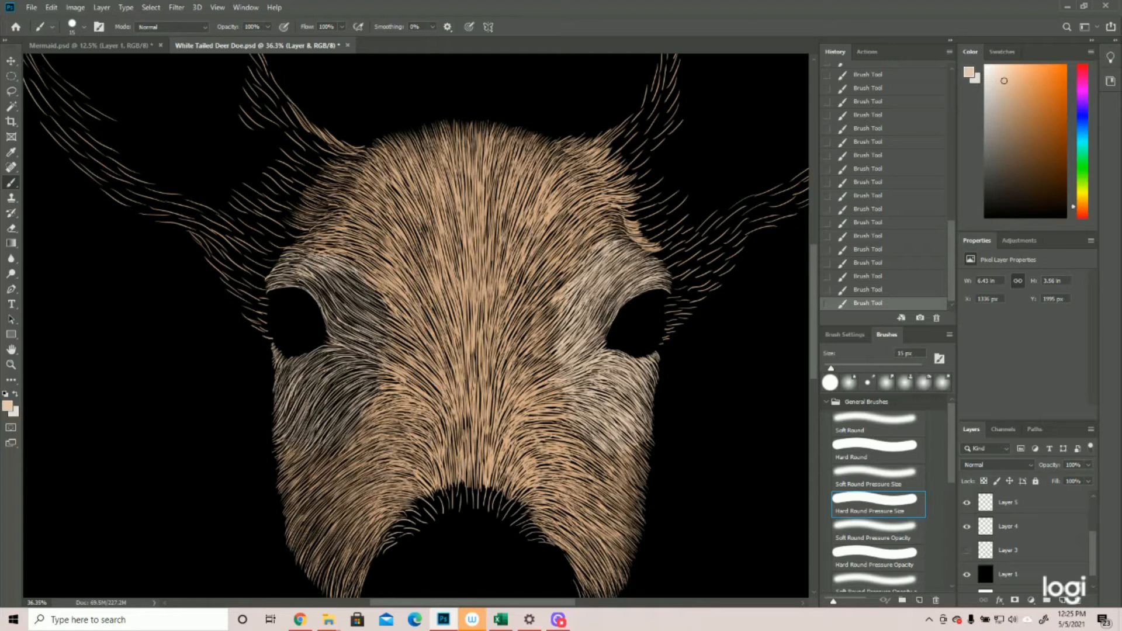
drag(311, 281, 322, 290)
drag(296, 276, 328, 288)
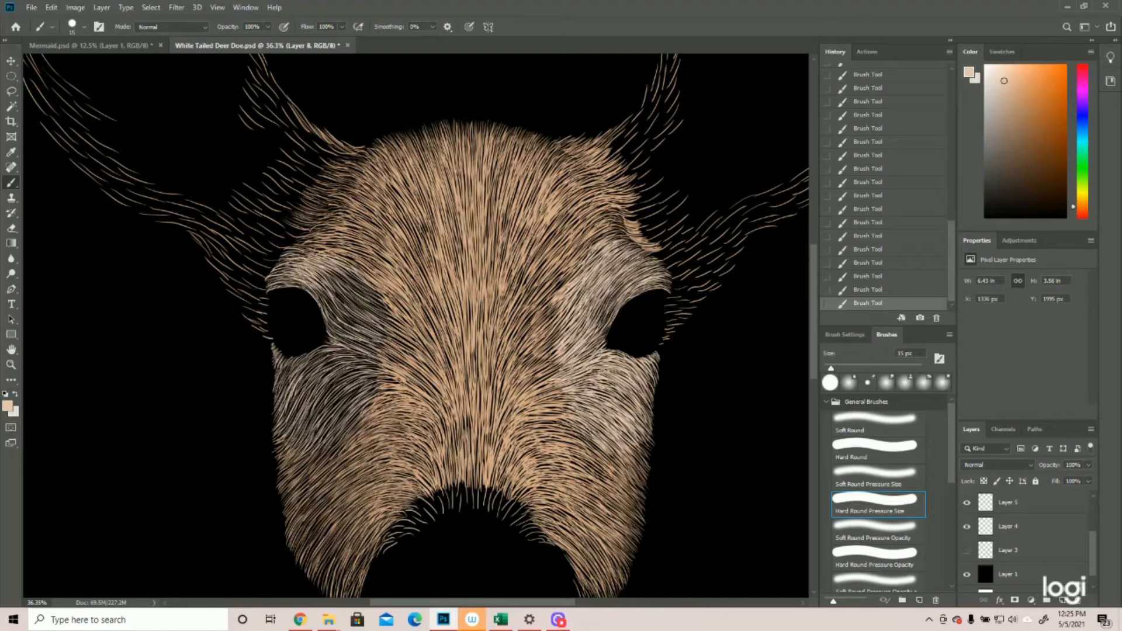
Extend cream strokes from the left-hand brow down toward the bridge, blending them into the tan forehead fur.
drag(346, 272, 385, 295)
drag(337, 267, 380, 300)
mouse_move(344, 272)
mouse_down()
mouse_move(389, 305)
mouse_move(349, 292)
mouse_up()
mouse_move(330, 274)
mouse_down()
mouse_move(360, 299)
mouse_move(359, 290)
mouse_up()
drag(362, 290, 389, 311)
drag(364, 291, 398, 313)
mouse_move(344, 290)
mouse_down()
mouse_move(386, 326)
mouse_move(403, 321)
mouse_up()
drag(344, 284, 375, 308)
mouse_move(363, 297)
mouse_down()
mouse_move(401, 320)
mouse_move(387, 309)
mouse_up()
drag(329, 286, 361, 316)
Add cream strokes along the left-hand eye's inner edge and from its inner corner toward the bridge.
mouse_move(316, 276)
mouse_down()
mouse_move(353, 315)
mouse_move(339, 319)
mouse_up()
mouse_move(325, 299)
mouse_down()
mouse_move(355, 346)
mouse_move(346, 339)
mouse_up()
mouse_move(332, 332)
mouse_down()
mouse_move(360, 346)
mouse_move(347, 347)
mouse_up()
mouse_move(338, 339)
mouse_down()
mouse_move(377, 355)
mouse_move(364, 353)
mouse_up()
drag(346, 346, 389, 358)
drag(354, 340, 386, 349)
drag(352, 338, 384, 349)
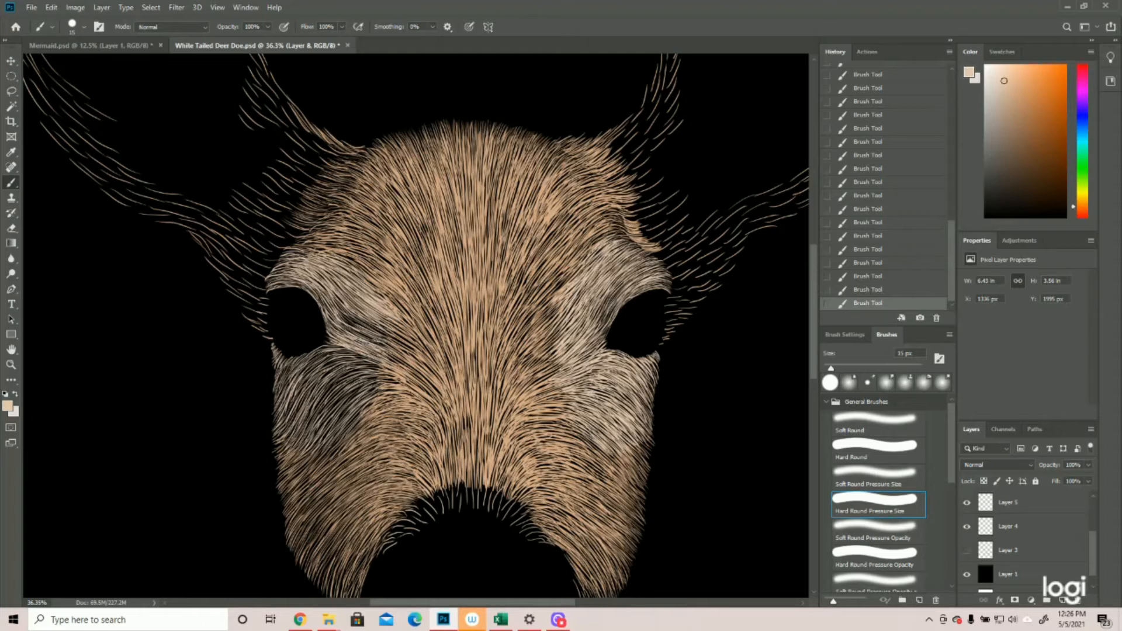
Fill the dark gap between the left-hand eye's inner corner and the bridge with cream strokes.
drag(327, 318, 389, 348)
mouse_move(355, 330)
mouse_down()
mouse_move(398, 350)
mouse_move(389, 345)
mouse_up()
drag(338, 313, 375, 331)
drag(349, 314, 401, 342)
drag(355, 321, 395, 341)
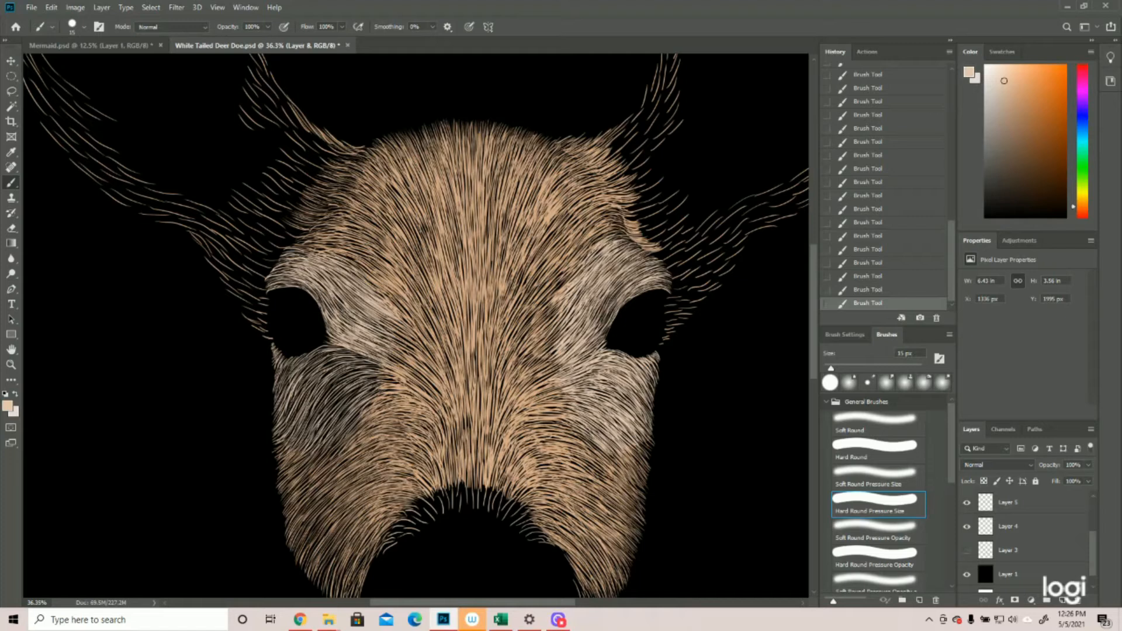
Thicken the cream fur beside the left-hand eye's upper lid, between the brow and inner corner.
drag(332, 301, 351, 323)
drag(333, 296, 370, 316)
drag(336, 288, 360, 308)
drag(331, 279, 370, 321)
mouse_move(313, 280)
mouse_down()
mouse_move(348, 293)
mouse_move(335, 314)
mouse_move(381, 332)
mouse_up()
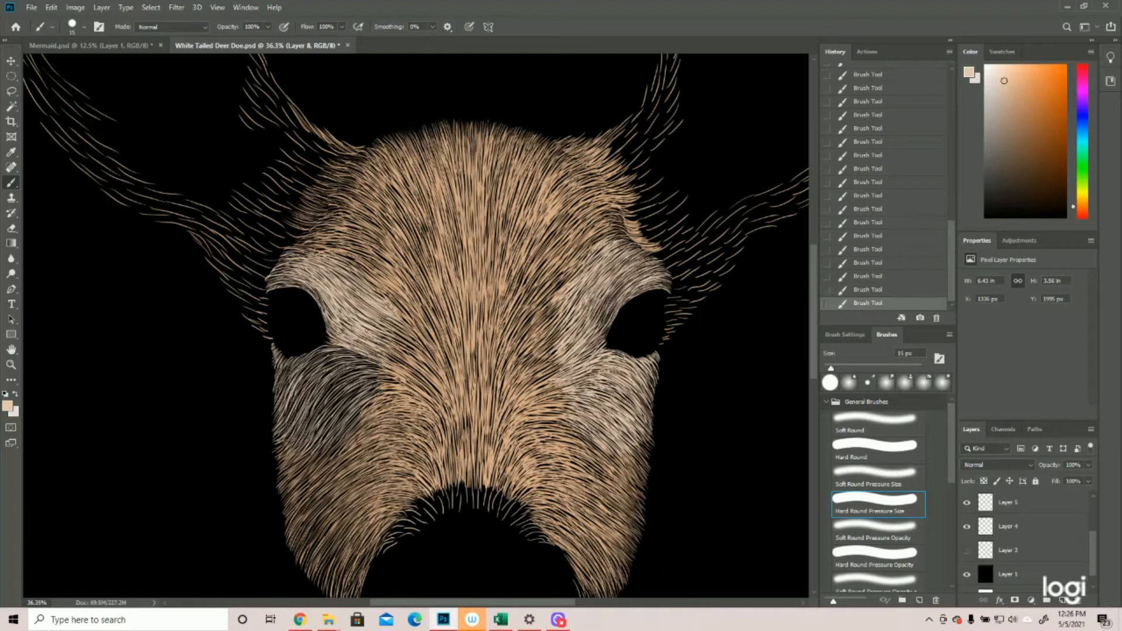
Paint cream strokes beneath the left-hand eye's lower lid and along the inner side of the cheek patch.
mouse_move(366, 390)
mouse_down()
mouse_move(382, 398)
mouse_move(384, 377)
mouse_up()
drag(355, 369, 381, 369)
mouse_move(356, 363)
mouse_down()
mouse_move(380, 371)
mouse_move(369, 363)
mouse_up()
mouse_move(338, 353)
mouse_down()
mouse_move(374, 361)
mouse_move(338, 352)
mouse_move(359, 358)
mouse_up()
mouse_move(341, 352)
mouse_down()
mouse_move(366, 357)
mouse_move(349, 356)
mouse_up()
mouse_move(321, 351)
mouse_down()
mouse_move(353, 367)
mouse_move(346, 378)
mouse_move(329, 366)
mouse_move(373, 369)
mouse_move(346, 384)
mouse_up()
mouse_move(330, 371)
mouse_down()
mouse_move(362, 385)
mouse_move(351, 393)
mouse_move(369, 427)
mouse_up()
drag(345, 401, 372, 428)
drag(313, 352, 342, 372)
drag(299, 348, 332, 363)
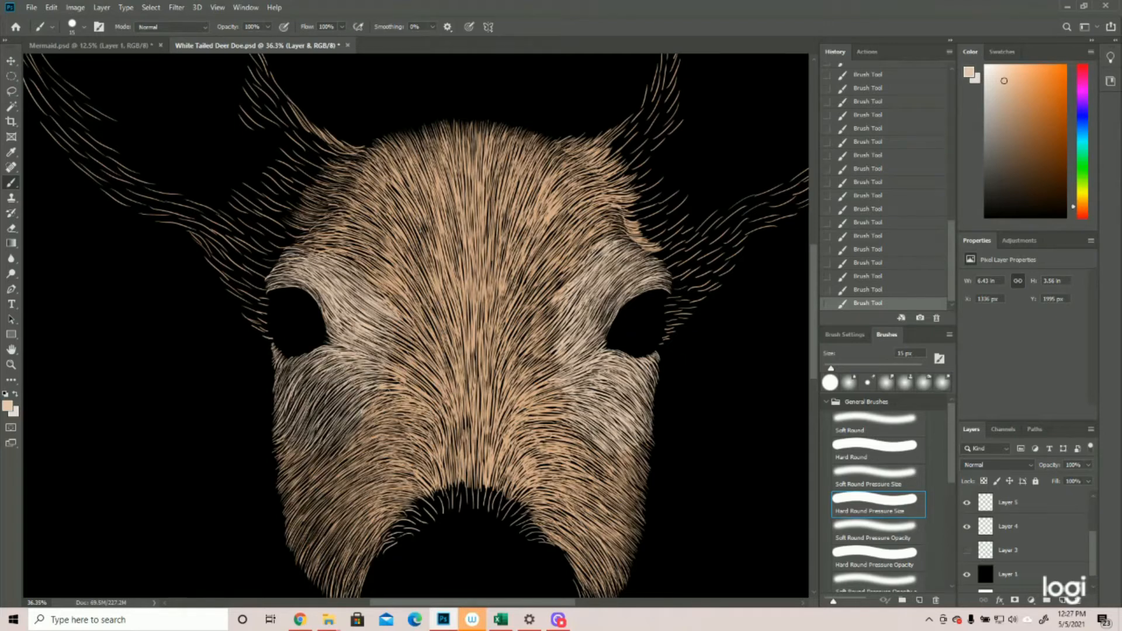
Add cream strokes under the left-hand eye's outer corner at the top of the cheek patch.
key(z)
drag(433, 233, 354, 233)
drag(363, 282, 295, 253)
click(295, 253)
key(b)
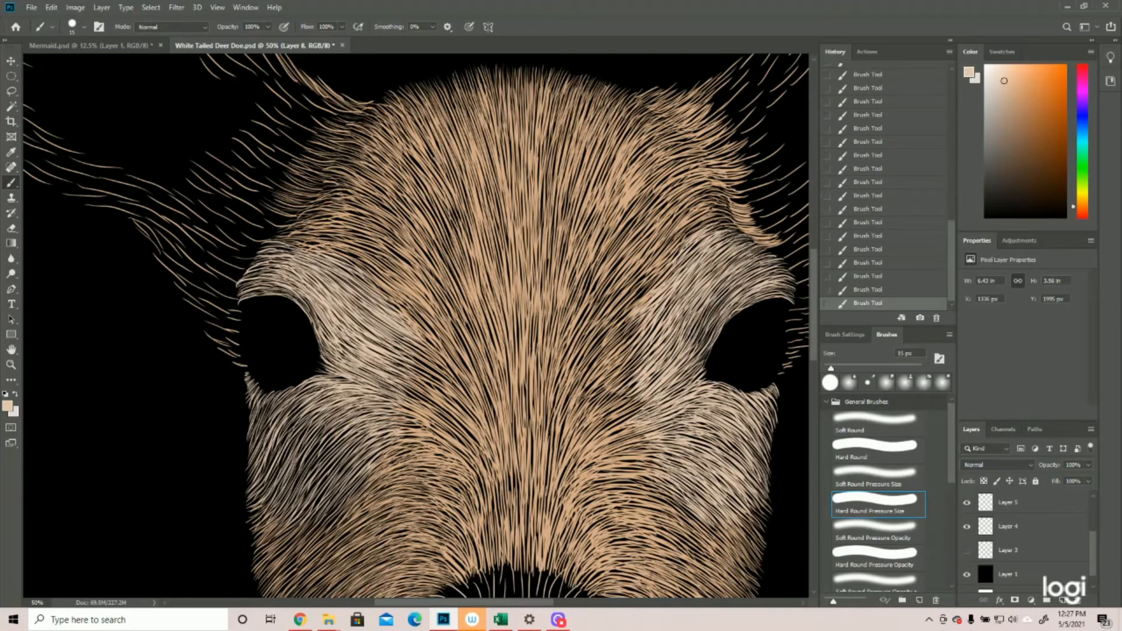
mouse_move(280, 396)
mouse_down()
mouse_move(261, 404)
mouse_move(262, 423)
mouse_move(252, 402)
mouse_up()
Fill the pointed fur tip beside the muzzle on the right-hand side with cream strokes.
click(11, 364)
alt+click(260, 365)
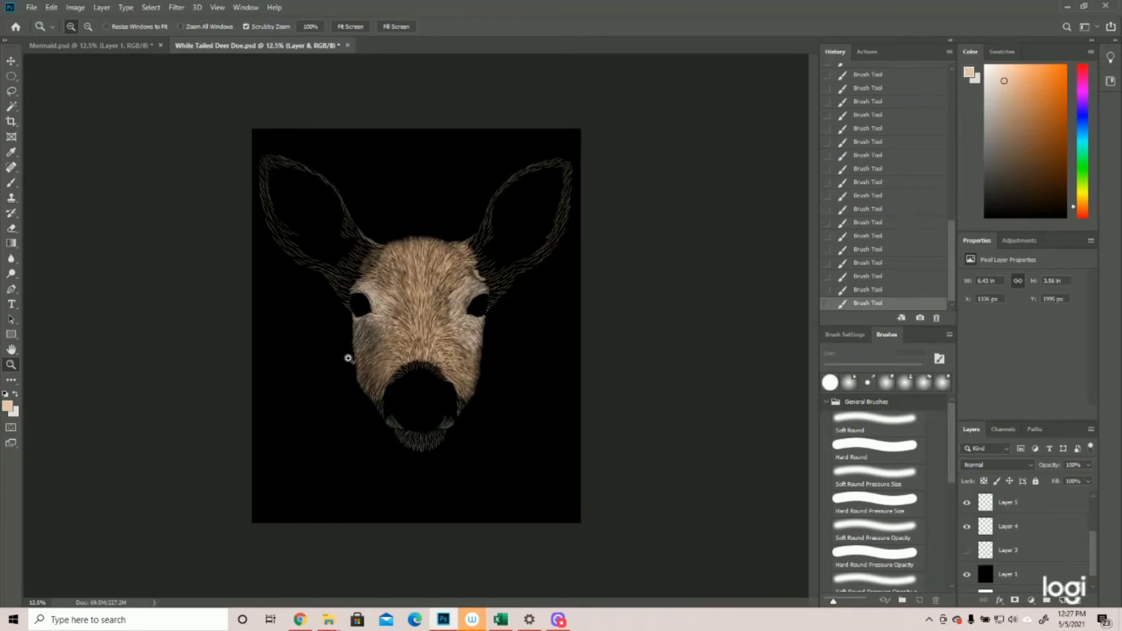
click(394, 308)
click(394, 308)
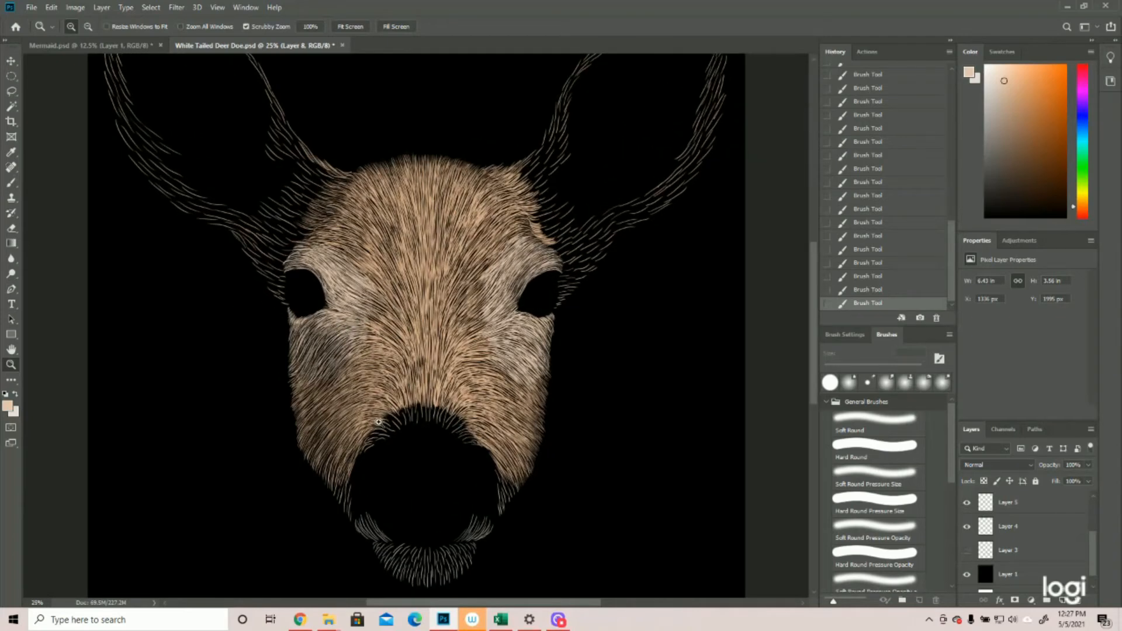
click(312, 281)
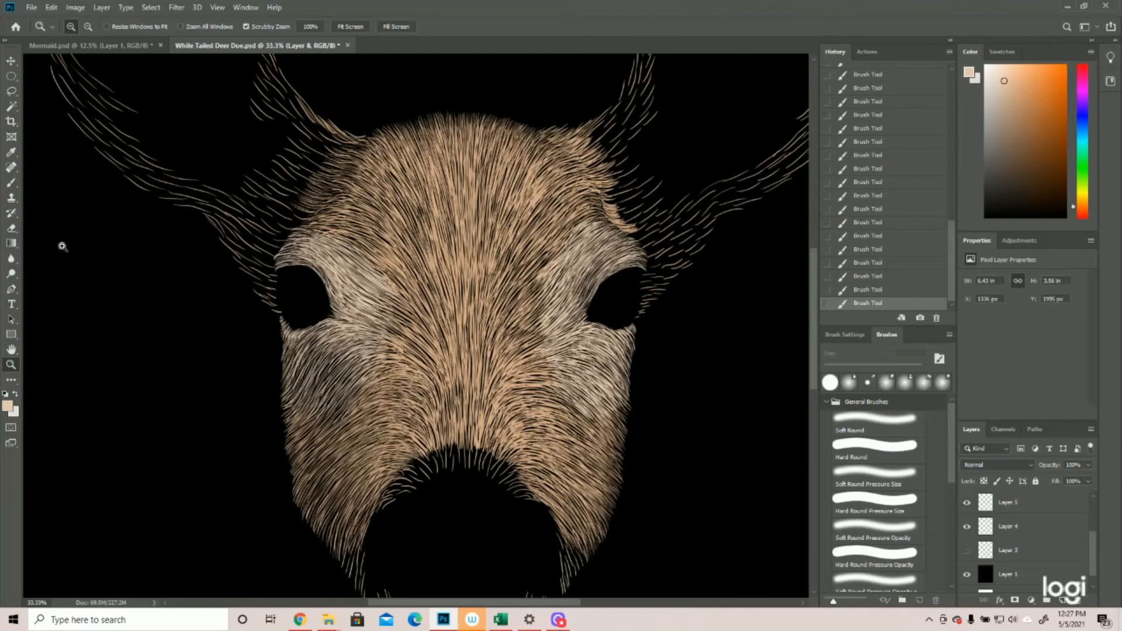
click(11, 183)
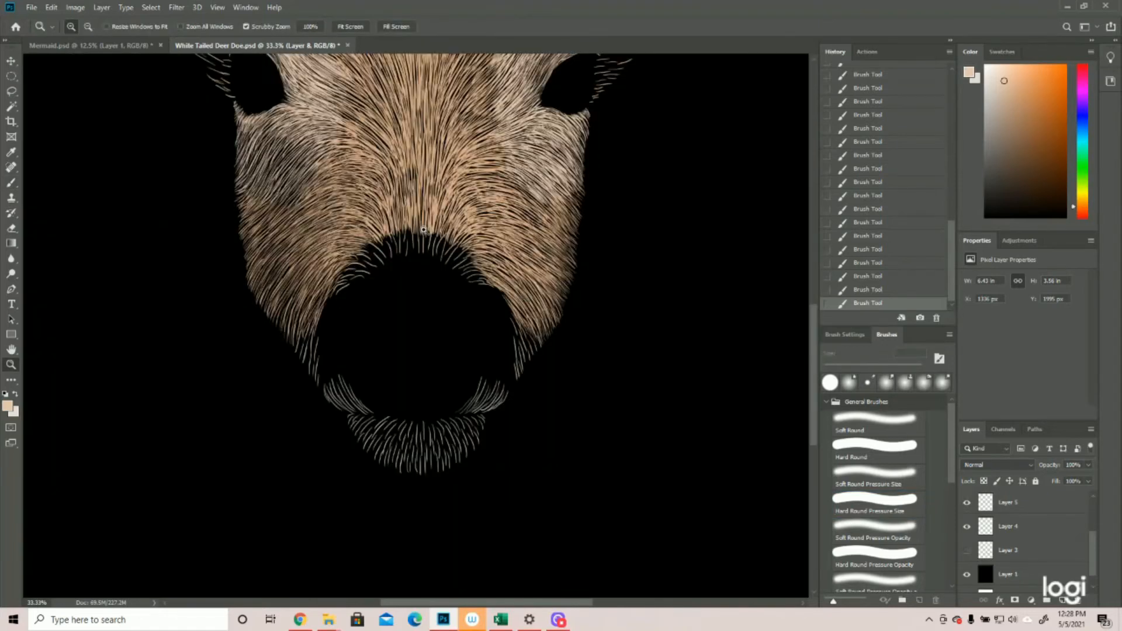
click(424, 229)
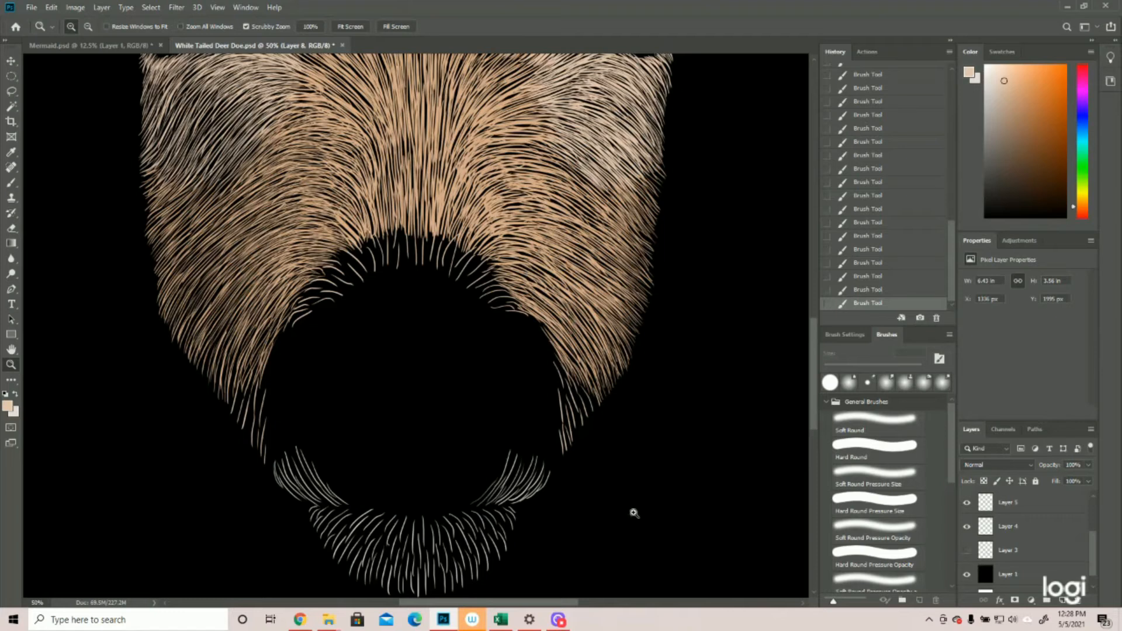
key(b)
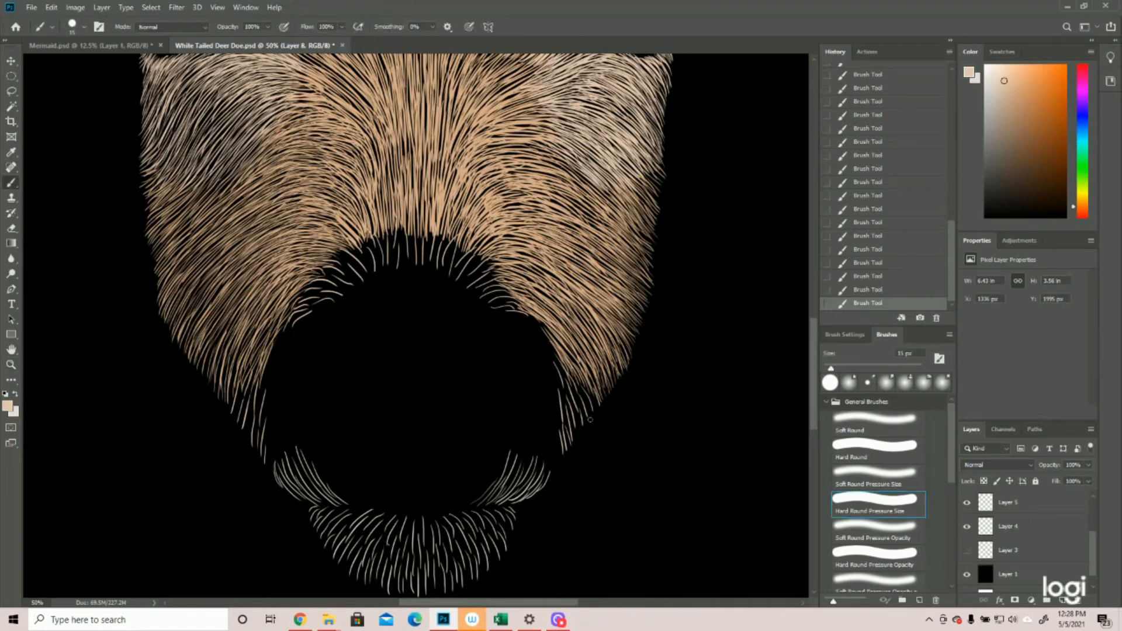
drag(553, 352, 576, 421)
drag(564, 392, 566, 424)
mouse_move(563, 390)
mouse_down()
mouse_move(565, 453)
mouse_move(558, 425)
mouse_move(566, 411)
mouse_move(577, 436)
mouse_move(578, 405)
mouse_up()
mouse_move(562, 367)
mouse_down()
mouse_move(577, 412)
mouse_move(563, 365)
mouse_move(562, 411)
mouse_up()
drag(574, 397, 576, 419)
drag(583, 365, 595, 389)
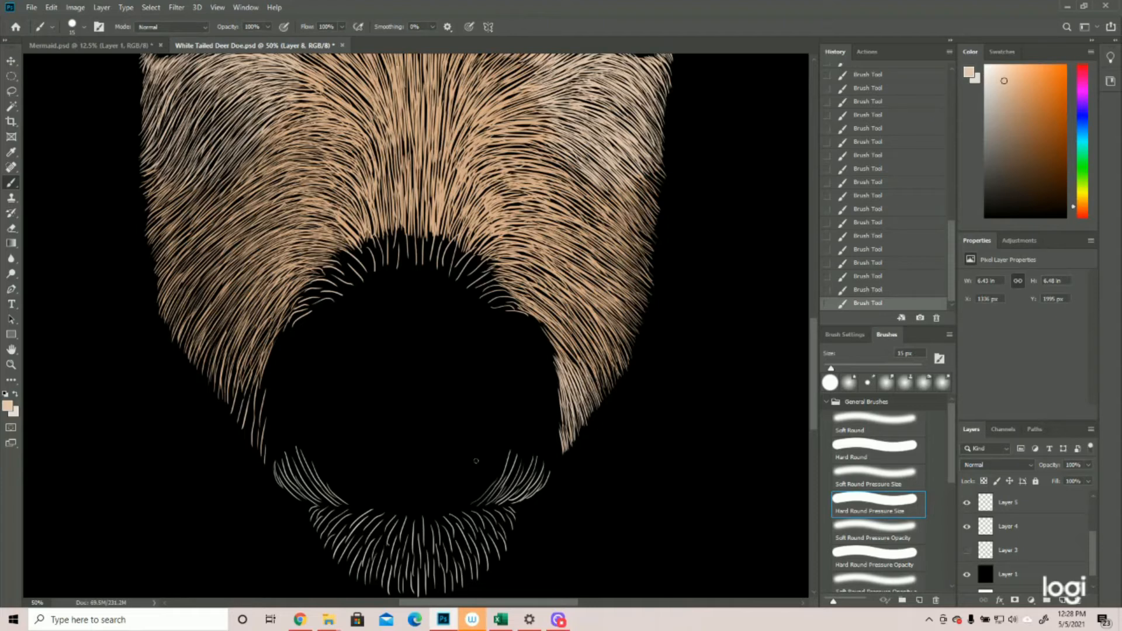
mouse_move(573, 358)
mouse_down()
mouse_move(561, 386)
mouse_move(573, 392)
mouse_up()
mouse_move(590, 365)
mouse_down()
mouse_move(576, 389)
mouse_move(577, 378)
mouse_up()
Fill the matching fur tip beside the muzzle on the left-hand side with cream strokes.
mouse_move(233, 382)
mouse_down()
mouse_move(231, 417)
mouse_move(259, 410)
mouse_up()
drag(263, 381, 257, 417)
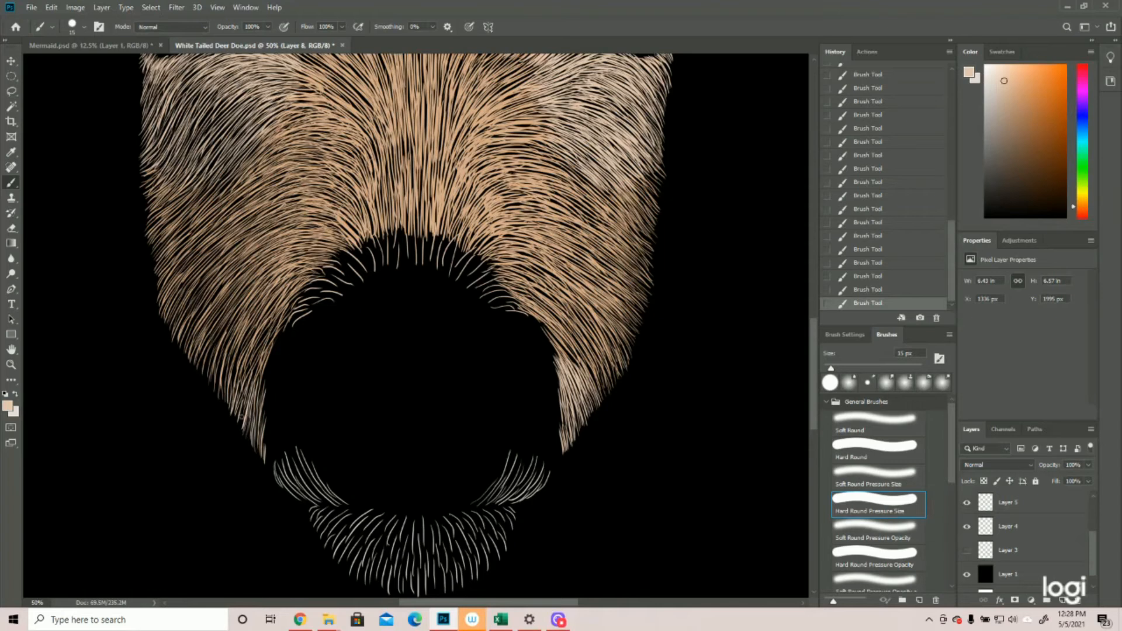
key(z)
mouse_move(496, 416)
mouse_down()
mouse_move(436, 417)
mouse_move(491, 417)
mouse_up()
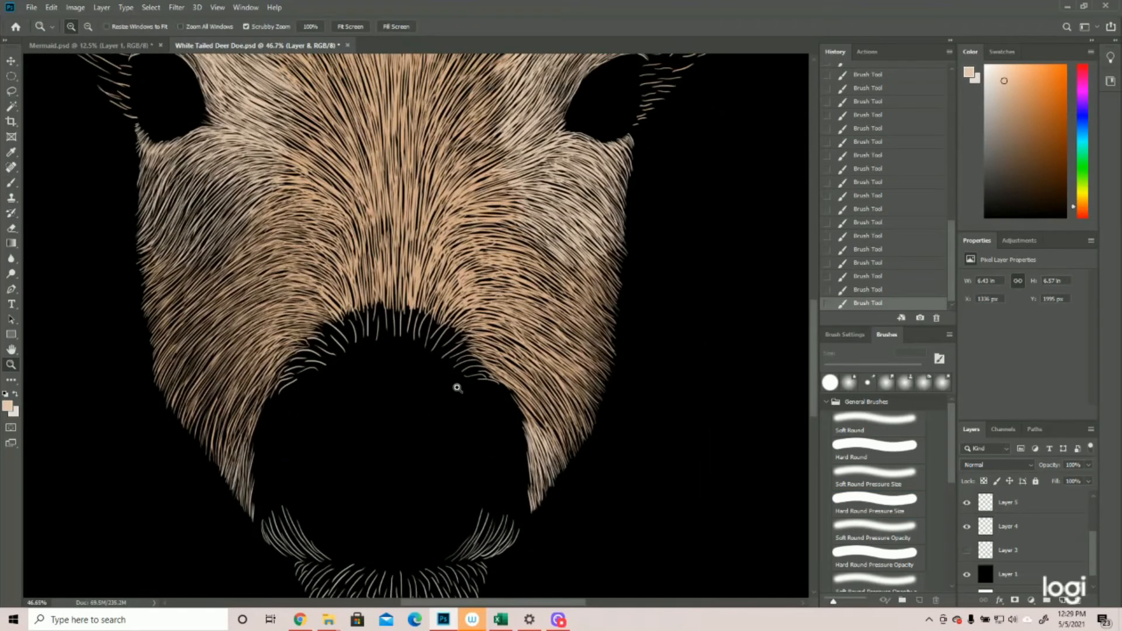
Try painting cream strokes along the upper left-hand edge of the dark muzzle opening.
click(13, 183)
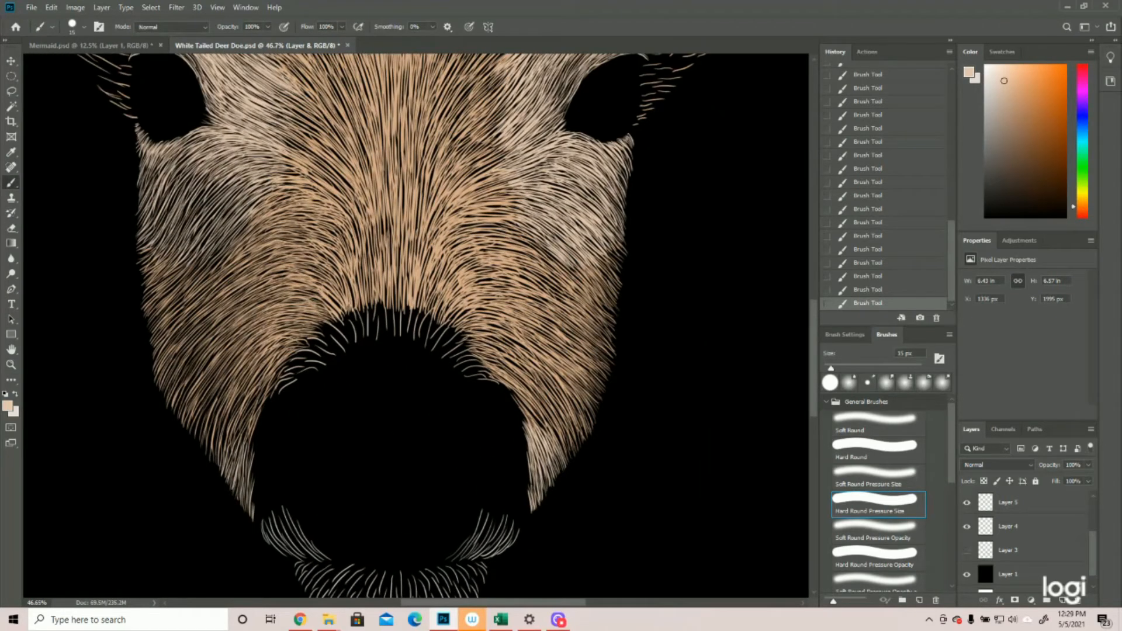
mouse_move(295, 379)
mouse_down()
mouse_move(274, 391)
mouse_move(275, 373)
mouse_move(298, 357)
mouse_move(286, 359)
mouse_move(281, 382)
mouse_move(300, 362)
mouse_up()
mouse_move(333, 354)
mouse_down()
mouse_move(305, 365)
mouse_move(323, 366)
mouse_up()
mouse_move(331, 353)
mouse_down()
mouse_move(303, 360)
mouse_move(296, 348)
mouse_move(332, 336)
mouse_up()
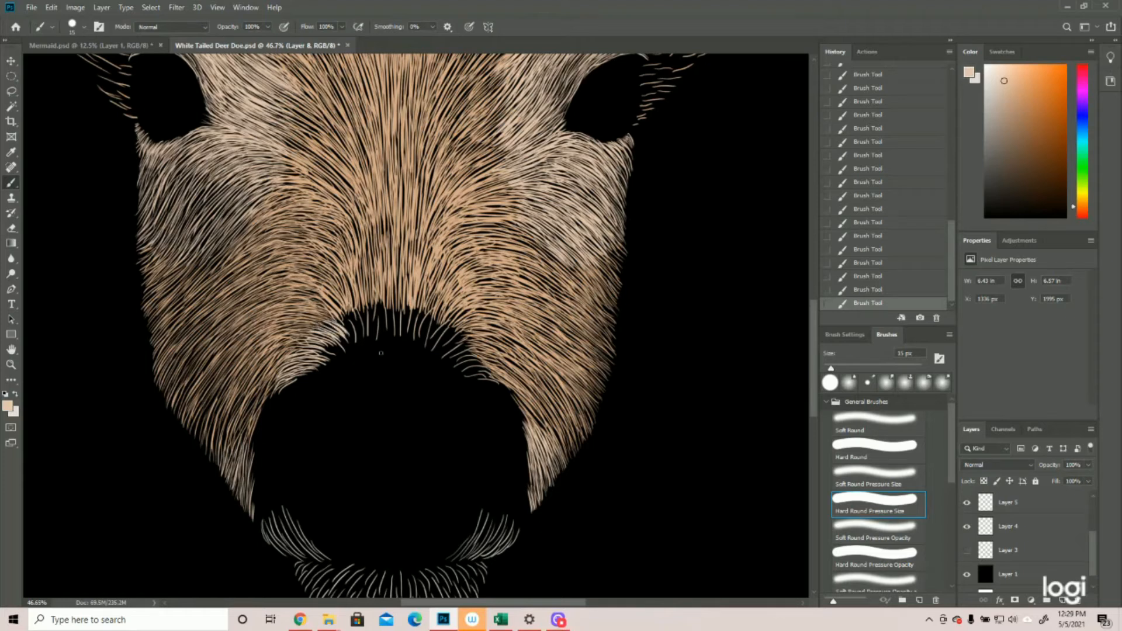
click(11, 365)
drag(450, 409, 401, 389)
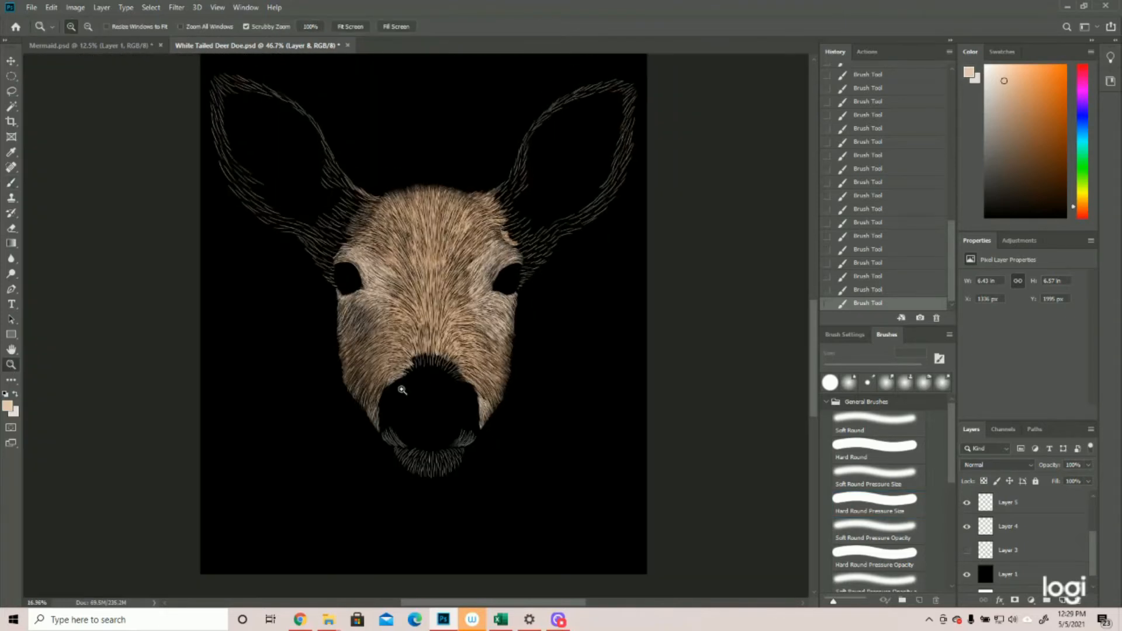
click(460, 386)
click(461, 386)
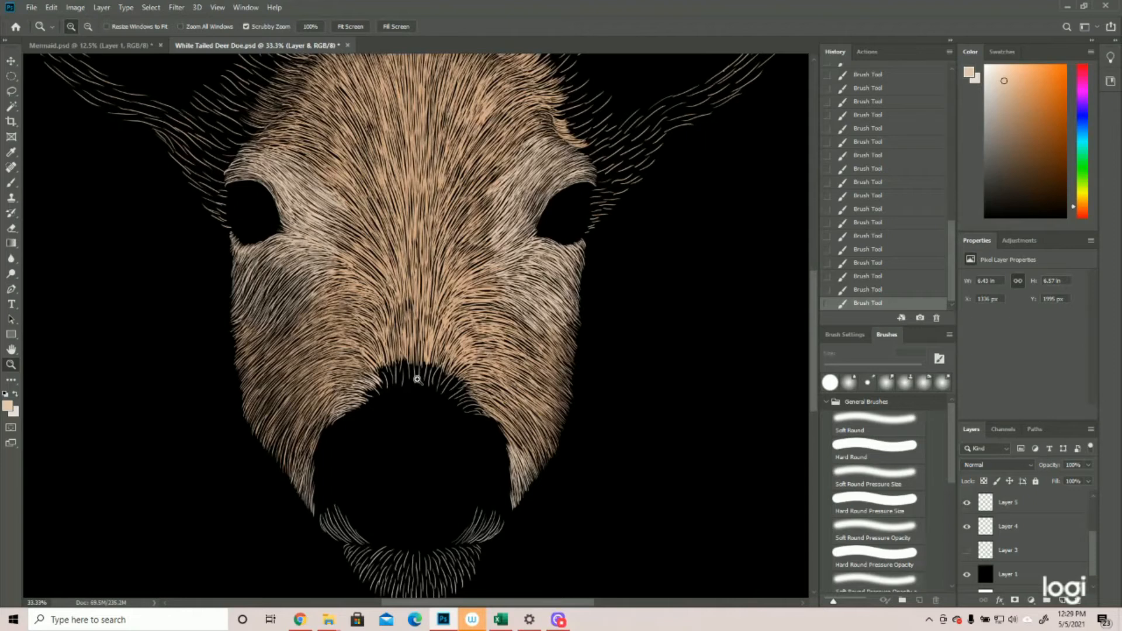
Step back through the brush history to undo the cream strokes on the upper left-hand edge of the muzzle opening.
click(11, 183)
click(876, 209)
click(877, 196)
click(861, 168)
scroll(888, 182, up, 2)
click(892, 156)
scroll(905, 216, up, 1)
click(879, 145)
scroll(878, 147, up, 3)
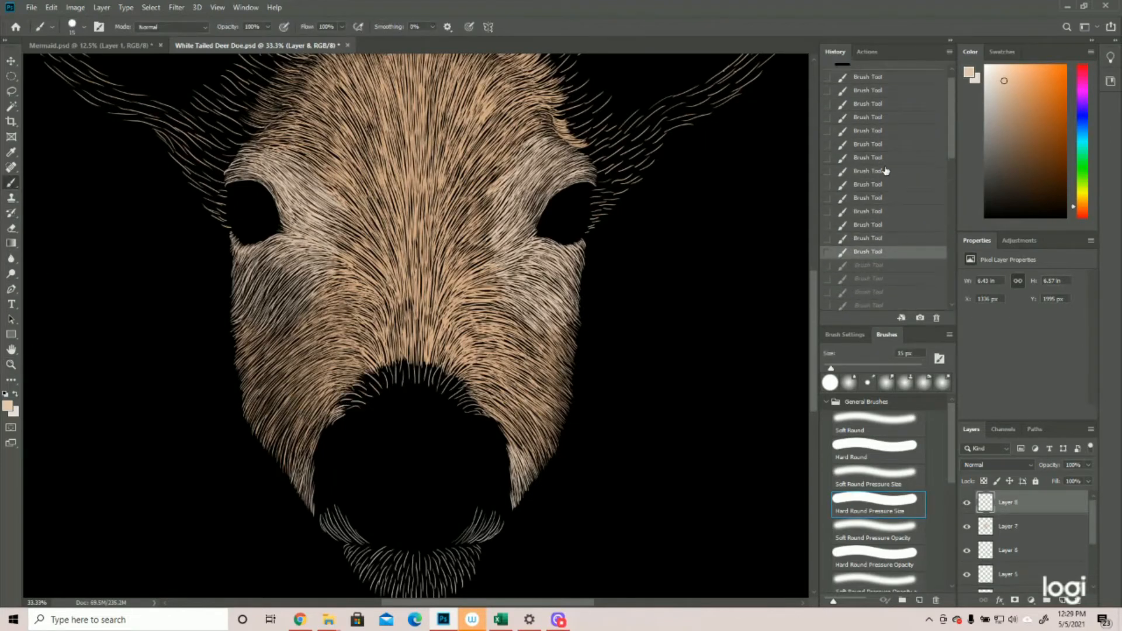
click(884, 158)
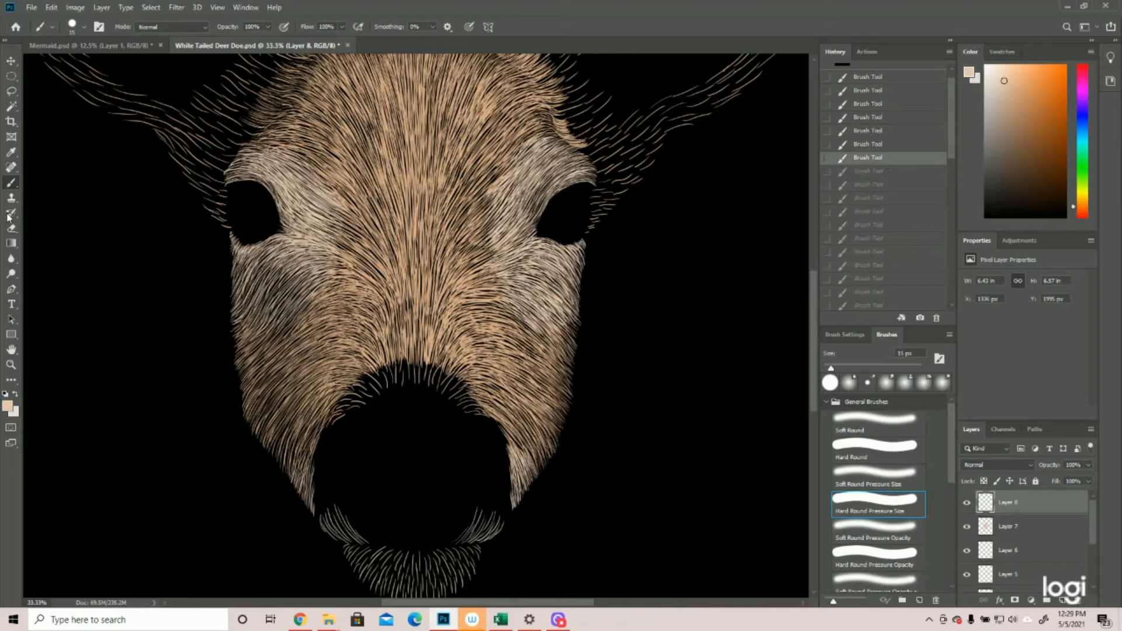
click(869, 173)
click(869, 185)
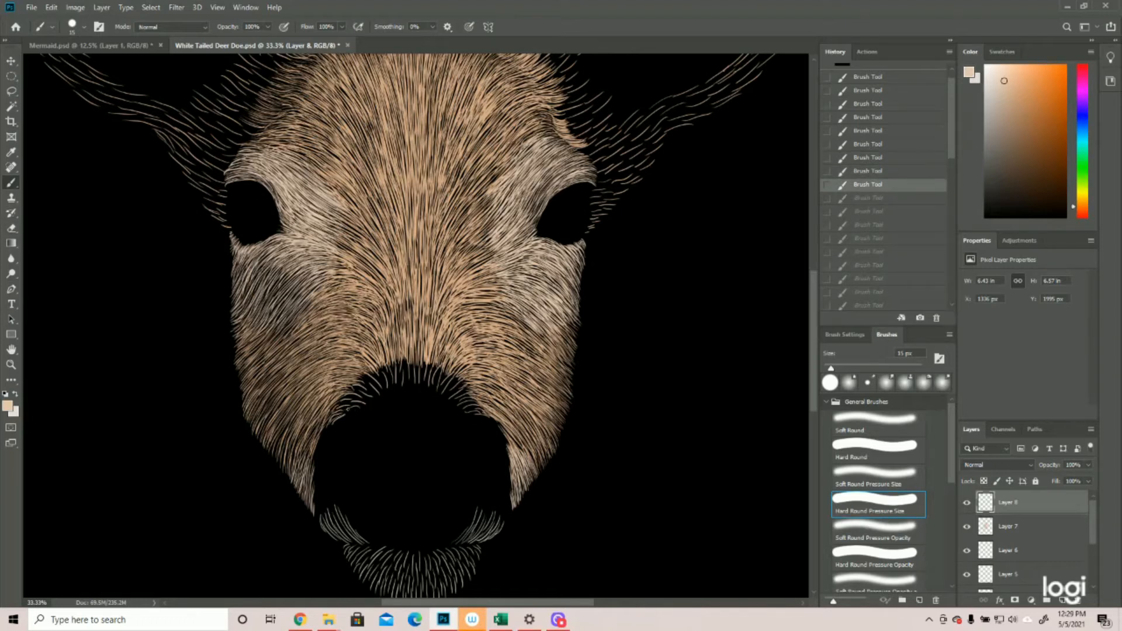
key(ctrl+shift+z)
key(ctrl+shift+z)
key(ctrl+shift+z)
key(ctrl+shift+z)
key(ctrl+shift+z)
key(ctrl+shift+z)
Repaint the upper left-hand edge of the muzzle opening with short cream strokes following the fur direction.
drag(356, 401, 345, 404)
mouse_move(358, 402)
mouse_down()
mouse_move(344, 405)
mouse_move(354, 396)
mouse_up()
drag(340, 399, 363, 405)
drag(344, 410, 366, 395)
drag(349, 398, 374, 378)
drag(357, 378, 374, 386)
drag(352, 380, 391, 387)
Continue the cream strokes across the top of the muzzle opening and down its upper right-hand edge.
mouse_move(415, 361)
mouse_down()
mouse_move(414, 385)
mouse_move(433, 387)
mouse_up()
drag(459, 380, 444, 397)
drag(481, 413, 464, 403)
drag(413, 355, 413, 373)
drag(442, 371, 459, 391)
drag(366, 382, 377, 391)
drag(371, 384, 374, 396)
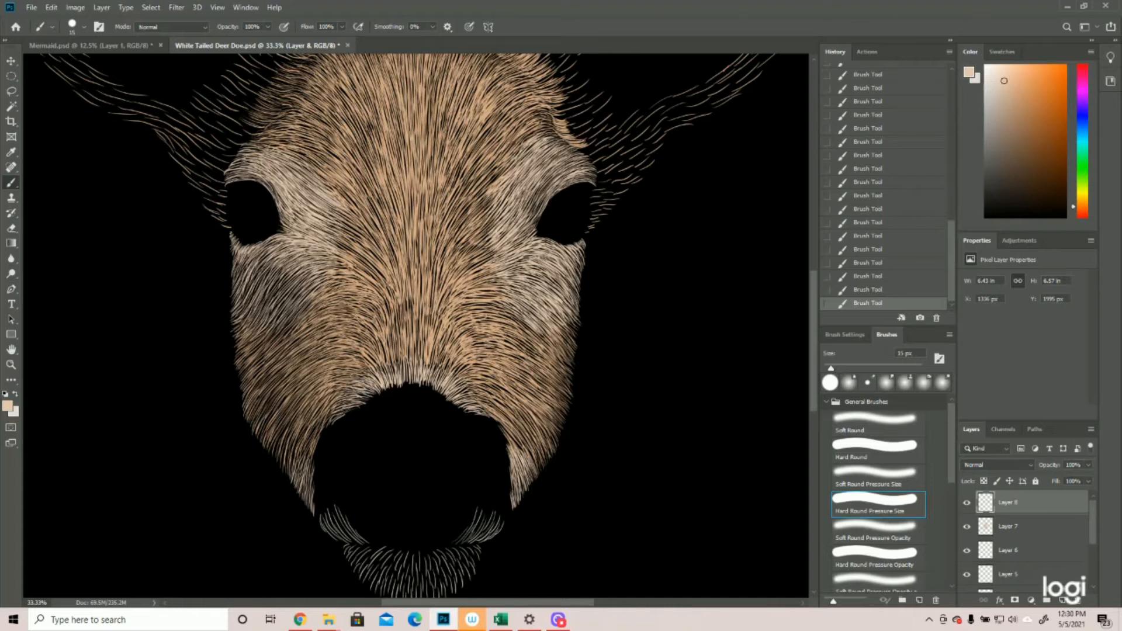
mouse_move(360, 395)
mouse_down()
mouse_move(375, 399)
mouse_move(343, 405)
mouse_move(358, 407)
mouse_up()
click(11, 364)
mouse_move(424, 398)
mouse_down()
mouse_move(412, 398)
mouse_move(395, 352)
mouse_up()
click(10, 183)
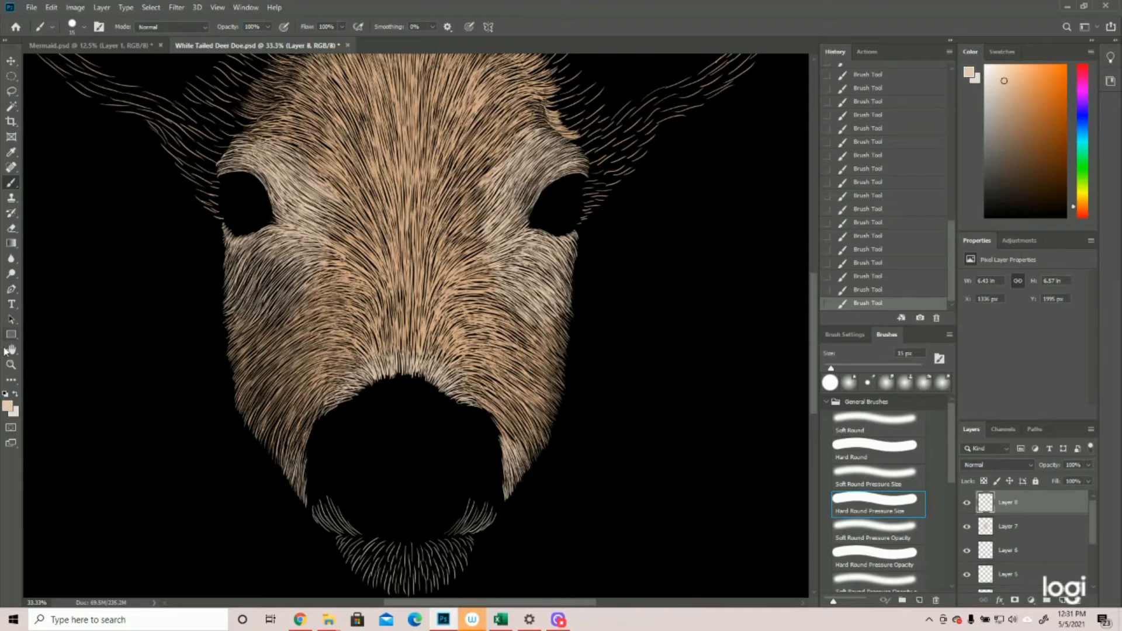
Save the deer document after viewing the whole canvas.
click(11, 364)
drag(510, 401, 453, 409)
click(487, 412)
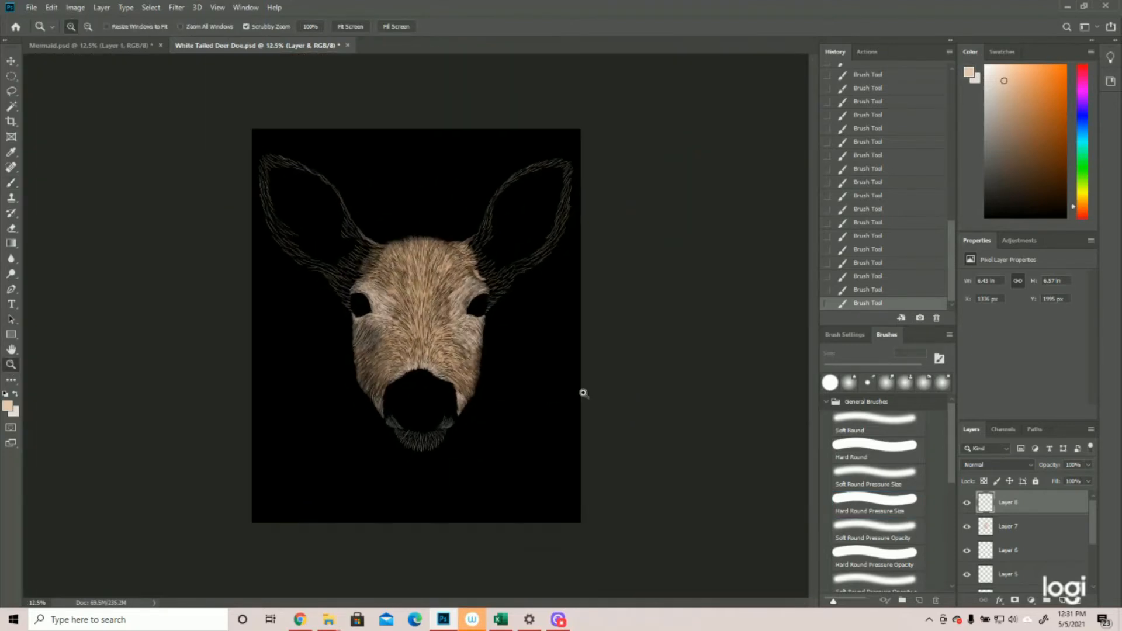
click(31, 7)
click(38, 127)
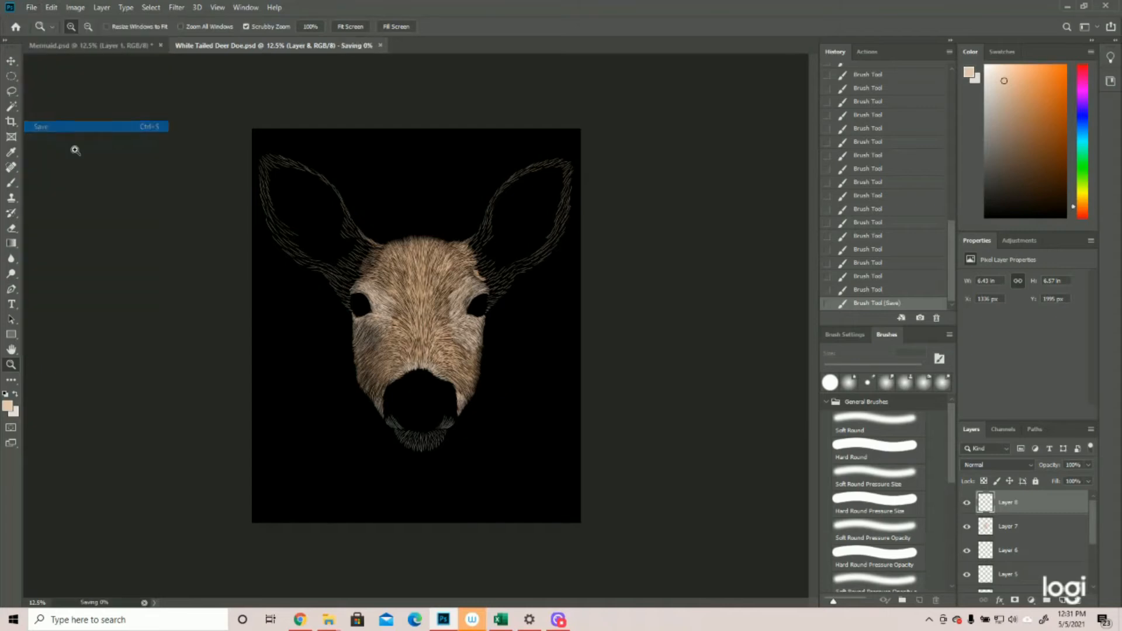
Add a new layer above Layer 8 and check Layer 8's content by hiding and showing it.
click(485, 452)
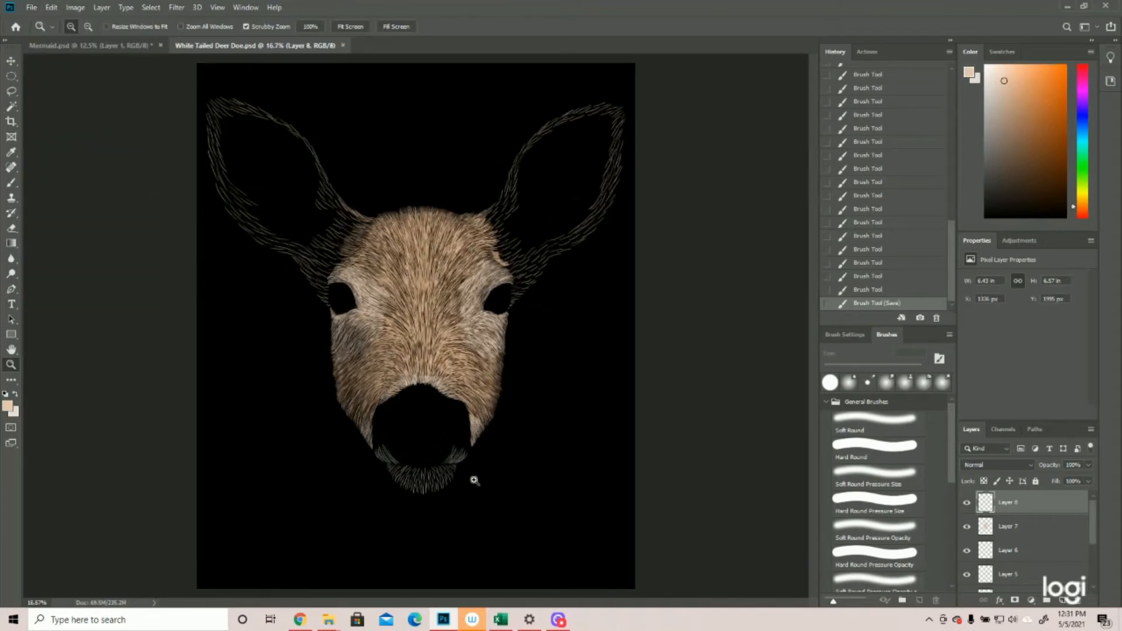
click(1063, 600)
click(967, 526)
click(966, 526)
Paint long vertical cream strokes down the centre of the chin with the 15 px Hard Round Pressure Size brush.
drag(427, 498, 438, 456)
click(438, 456)
key(b)
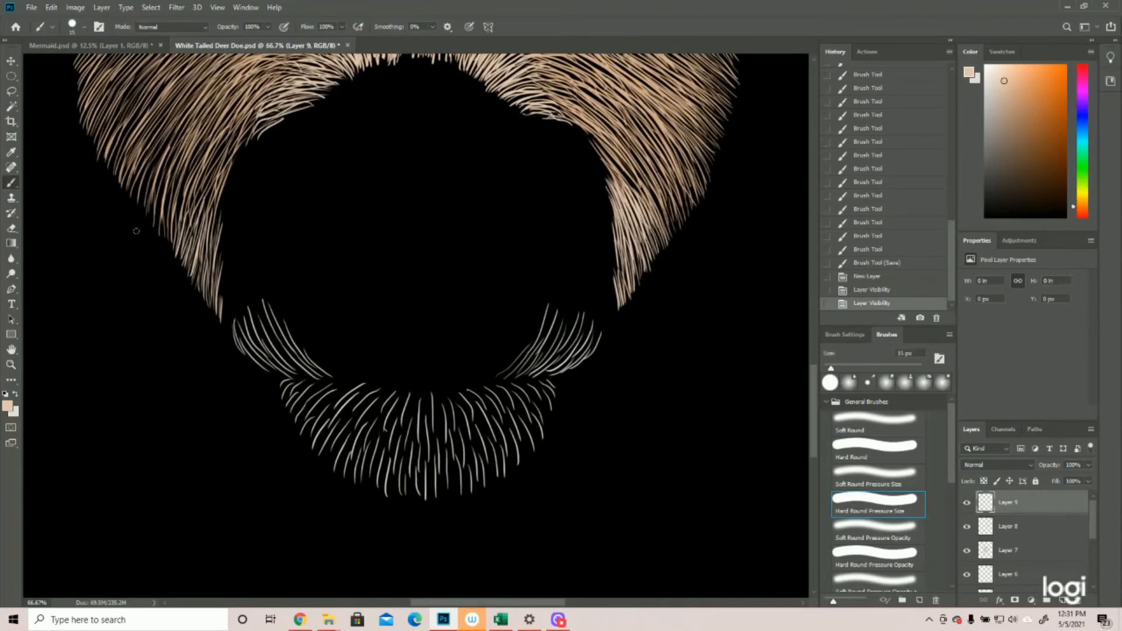
drag(433, 397, 440, 461)
drag(437, 407, 435, 468)
drag(437, 412, 440, 494)
drag(437, 409, 438, 496)
mouse_move(437, 455)
mouse_down()
mouse_move(440, 498)
mouse_move(452, 498)
mouse_up()
mouse_move(451, 459)
mouse_down()
mouse_move(454, 501)
mouse_move(459, 468)
mouse_up()
drag(448, 421, 446, 500)
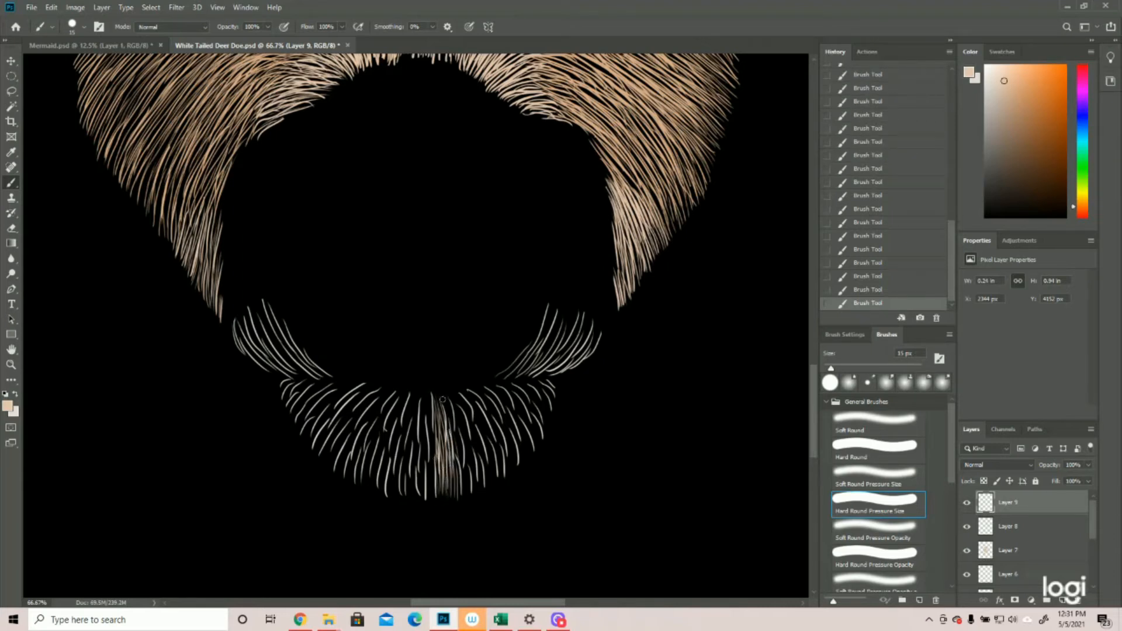
Extend the cream chin fur to the right of the centre with slightly curved strokes.
mouse_move(457, 414)
mouse_down()
mouse_move(445, 394)
mouse_move(454, 395)
mouse_up()
mouse_move(475, 444)
mouse_down()
mouse_move(458, 402)
mouse_move(466, 409)
mouse_up()
drag(468, 470, 454, 409)
drag(479, 494, 461, 444)
drag(492, 484, 480, 426)
mouse_move(491, 460)
mouse_down()
mouse_move(466, 419)
mouse_move(471, 432)
mouse_up()
drag(469, 473, 465, 390)
mouse_move(495, 430)
mouse_down()
mouse_move(467, 400)
mouse_move(474, 413)
mouse_up()
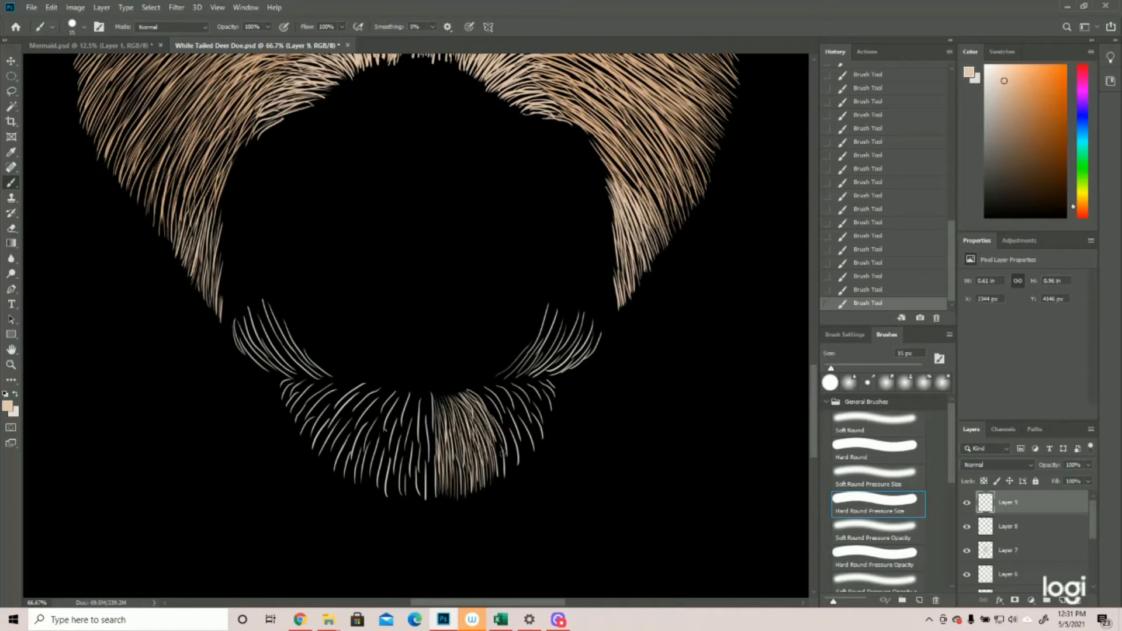
Fill the outer right-hand part of the chin with cream strokes up to its edge and upper corner.
mouse_move(503, 465)
mouse_down()
mouse_move(485, 414)
mouse_move(502, 477)
mouse_move(504, 425)
mouse_move(513, 450)
mouse_up()
drag(506, 444, 494, 416)
drag(512, 471, 507, 439)
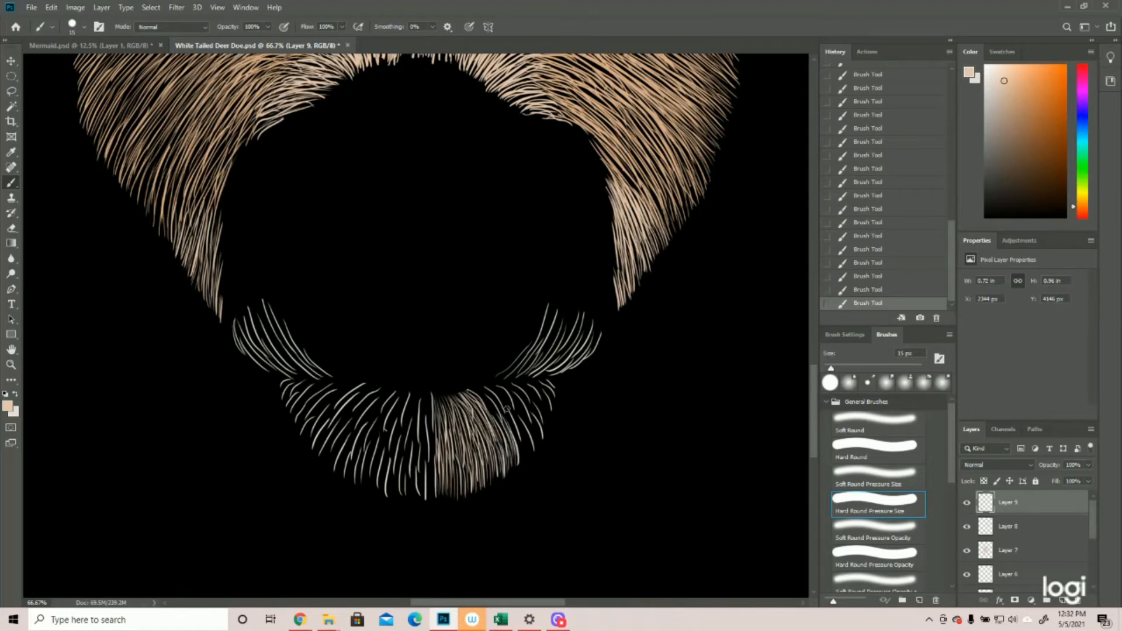
mouse_move(470, 390)
mouse_down()
mouse_move(495, 397)
mouse_move(507, 425)
mouse_move(480, 393)
mouse_up()
drag(528, 459, 495, 403)
mouse_move(541, 445)
mouse_down()
mouse_move(510, 385)
mouse_move(521, 379)
mouse_move(533, 391)
mouse_move(525, 378)
mouse_move(549, 374)
mouse_up()
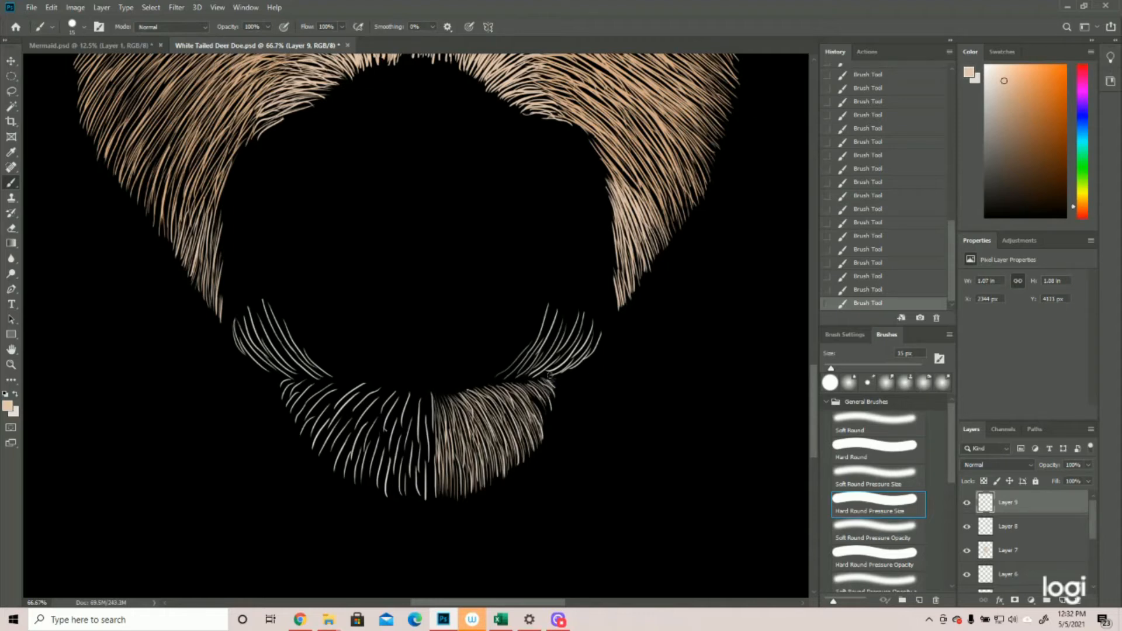
mouse_move(544, 417)
mouse_down()
mouse_move(526, 391)
mouse_move(541, 386)
mouse_up()
drag(548, 434, 534, 401)
drag(547, 438, 536, 409)
Paint cream strokes down the middle of the chin and just to the left of it.
mouse_move(425, 398)
mouse_down()
mouse_move(427, 422)
mouse_move(423, 392)
mouse_move(426, 460)
mouse_up()
drag(422, 420, 423, 461)
mouse_move(423, 420)
mouse_down()
mouse_move(427, 470)
mouse_move(429, 408)
mouse_move(433, 502)
mouse_up()
mouse_move(427, 461)
mouse_down()
mouse_move(429, 497)
mouse_move(449, 501)
mouse_up()
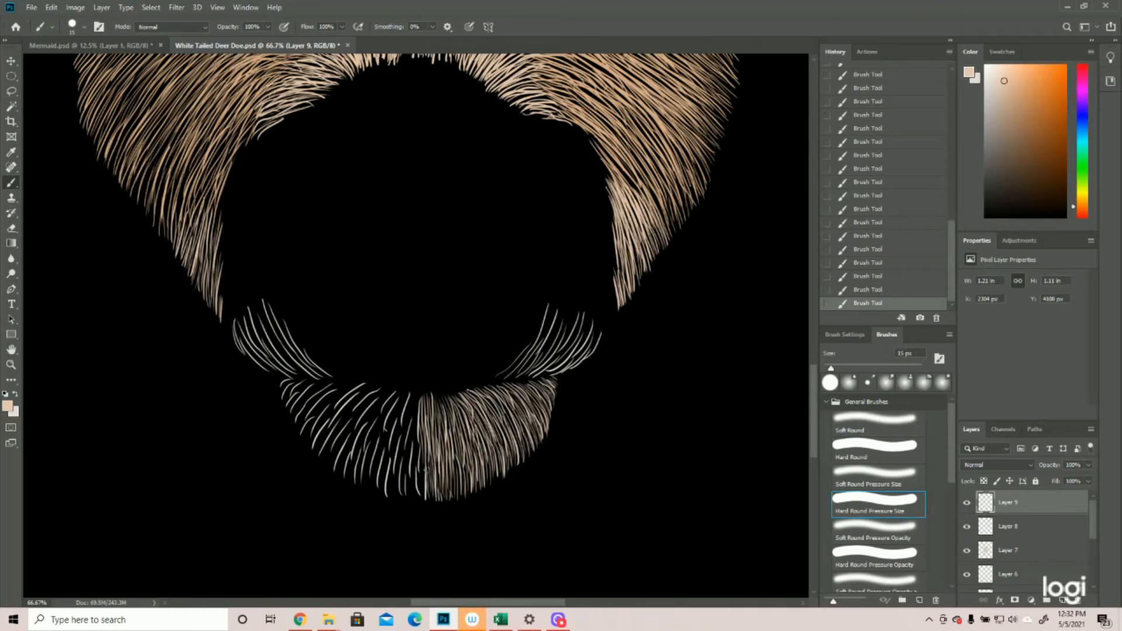
drag(422, 456, 419, 504)
drag(416, 436, 413, 477)
drag(419, 442, 421, 495)
drag(417, 394, 402, 492)
drag(398, 453, 394, 493)
drag(404, 429, 400, 470)
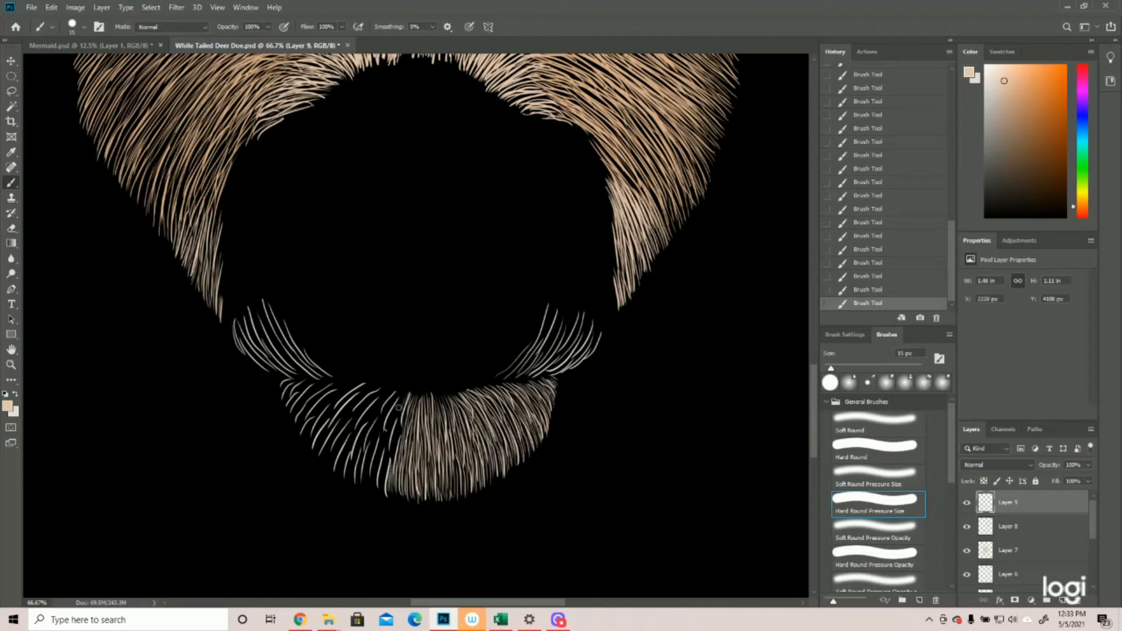
Fill the remaining left-hand half of the chin with cream strokes fanning out to its outer edge.
drag(397, 394, 386, 441)
drag(380, 439, 370, 486)
drag(378, 392, 356, 430)
mouse_move(363, 426)
mouse_down()
mouse_move(350, 480)
mouse_move(333, 475)
mouse_up()
drag(317, 526, 316, 439)
drag(340, 315, 304, 369)
drag(350, 327, 324, 379)
drag(333, 298, 289, 349)
key(z)
drag(463, 448, 415, 499)
click(415, 499)
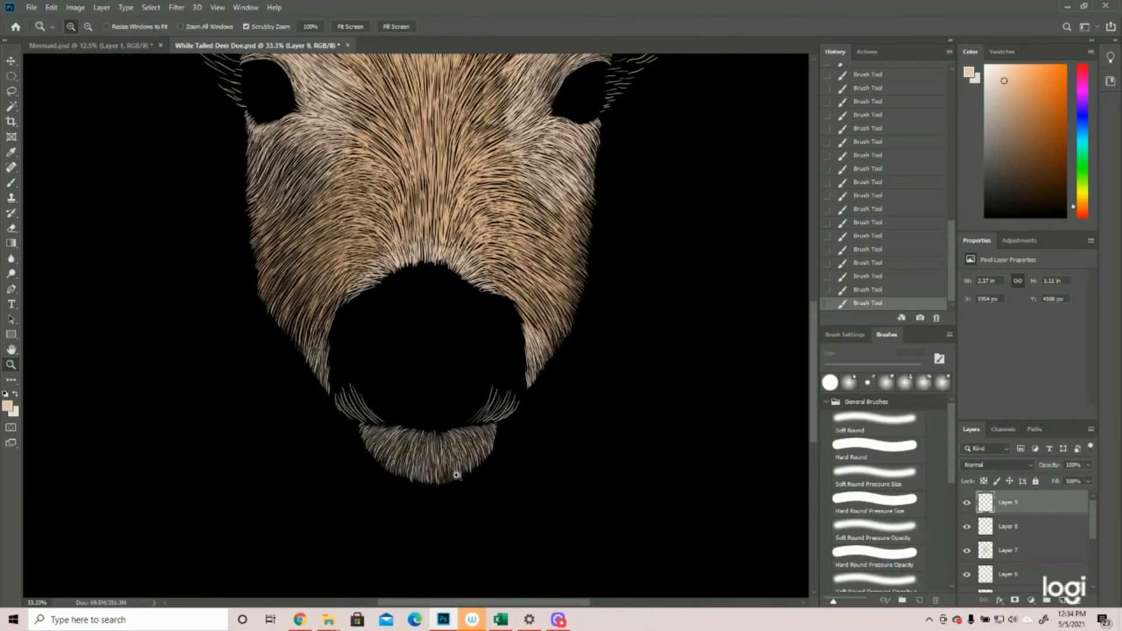
Thicken the chin fur just right of the centre with a second pass of cream strokes.
click(350, 453)
click(11, 183)
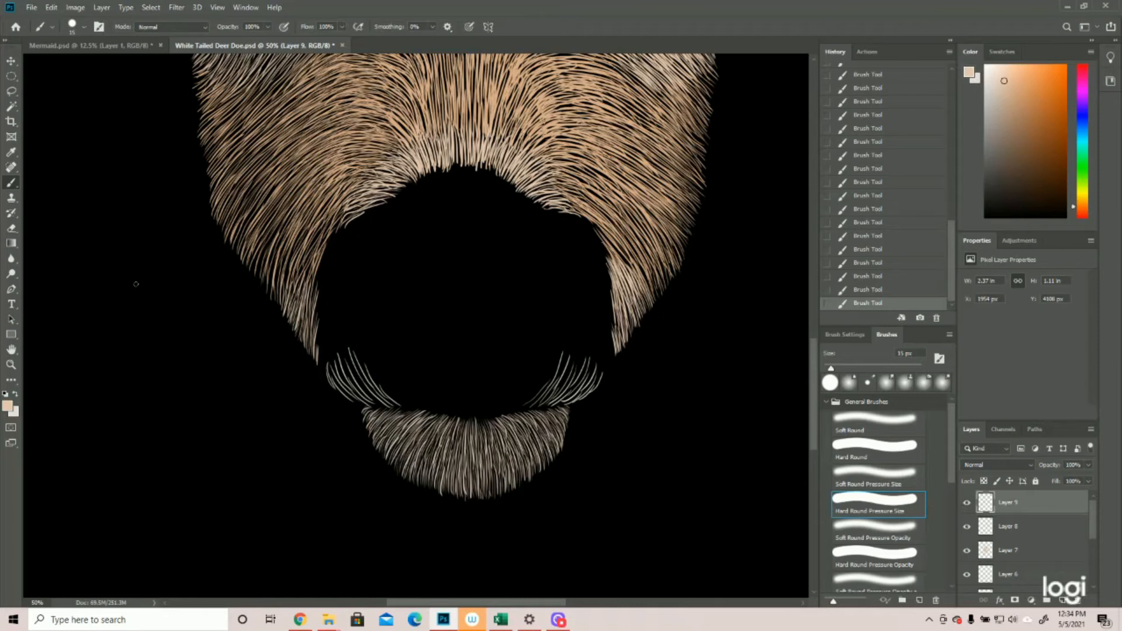
drag(483, 448, 493, 478)
drag(484, 423, 493, 477)
drag(490, 443, 496, 478)
mouse_move(489, 423)
mouse_down()
mouse_move(498, 477)
mouse_move(500, 440)
mouse_up()
drag(504, 441, 512, 478)
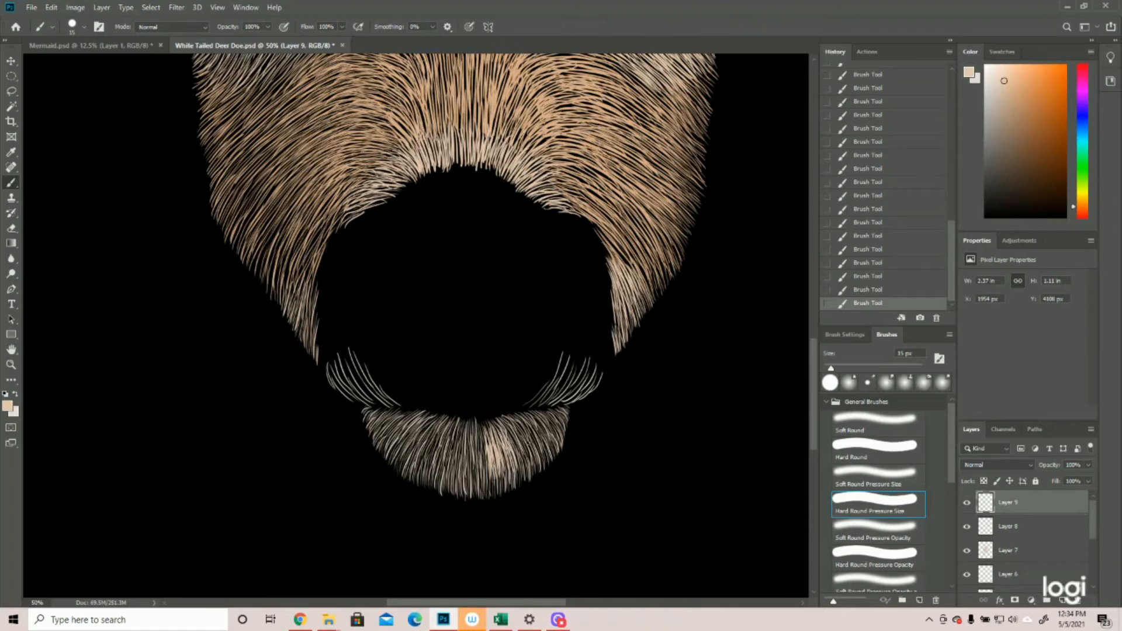
Carry the second pass of cream strokes across the right-hand half of the chin to its outer edge.
drag(507, 425, 519, 457)
mouse_move(507, 431)
mouse_down()
mouse_move(522, 468)
mouse_move(507, 468)
mouse_up()
drag(498, 447, 508, 472)
mouse_move(512, 427)
mouse_down()
mouse_move(526, 457)
mouse_move(541, 455)
mouse_move(528, 476)
mouse_up()
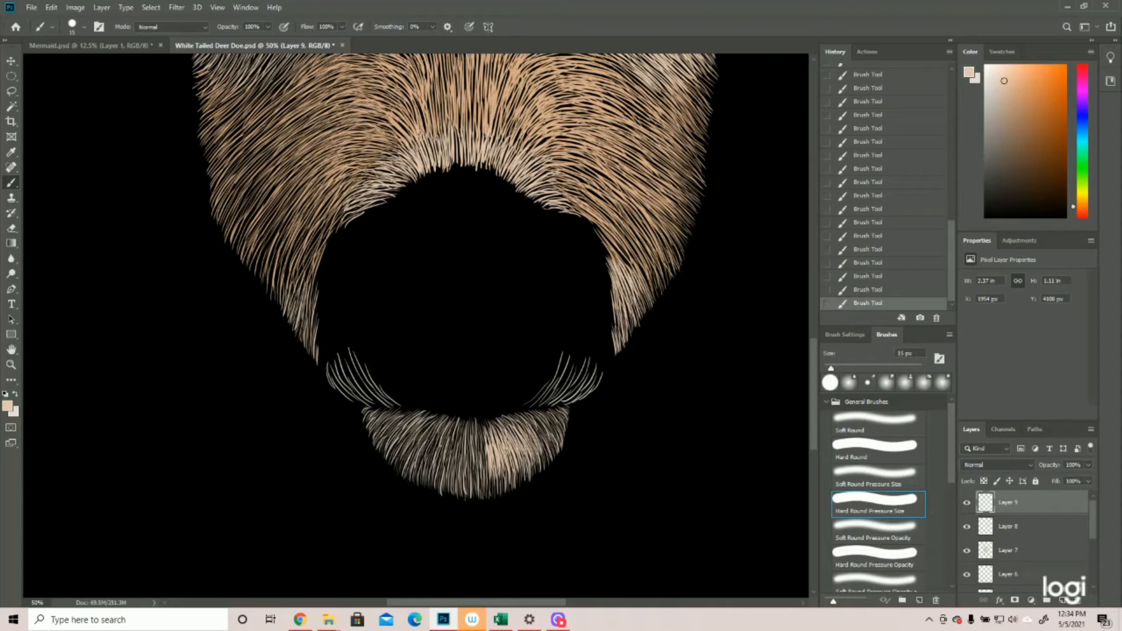
mouse_move(525, 416)
mouse_down()
mouse_move(545, 453)
mouse_move(560, 432)
mouse_move(553, 449)
mouse_up()
drag(538, 422, 550, 456)
mouse_move(529, 422)
mouse_down()
mouse_move(543, 456)
mouse_move(534, 453)
mouse_up()
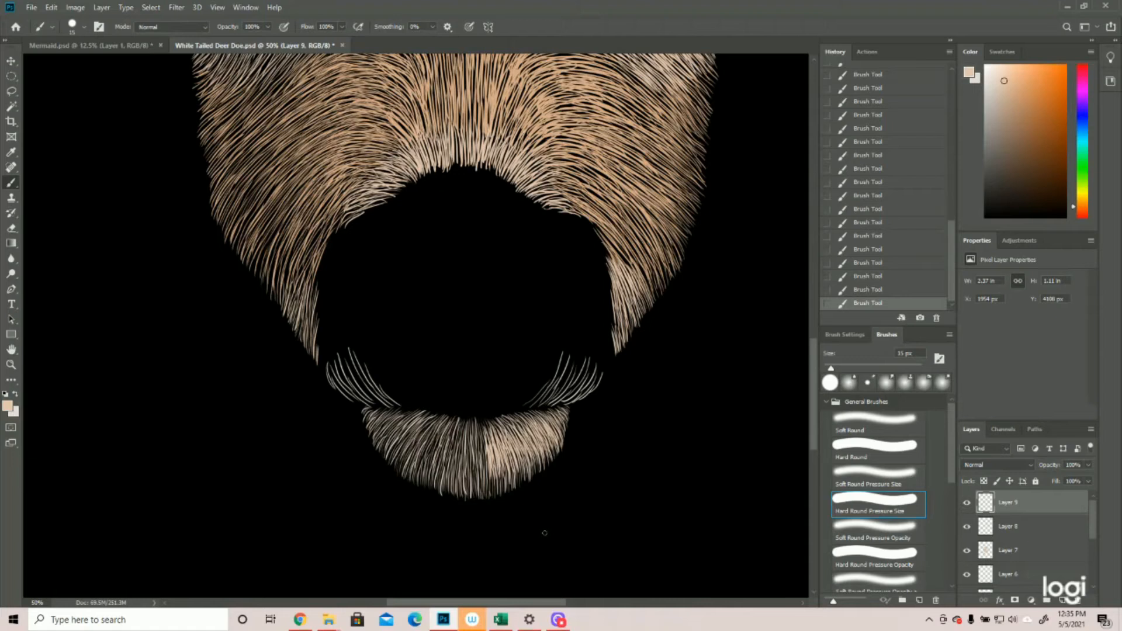
Thicken the fur in the middle of the chin with dense vertical cream strokes.
drag(478, 429, 488, 484)
drag(479, 439, 485, 484)
drag(474, 427, 480, 472)
drag(472, 424, 476, 485)
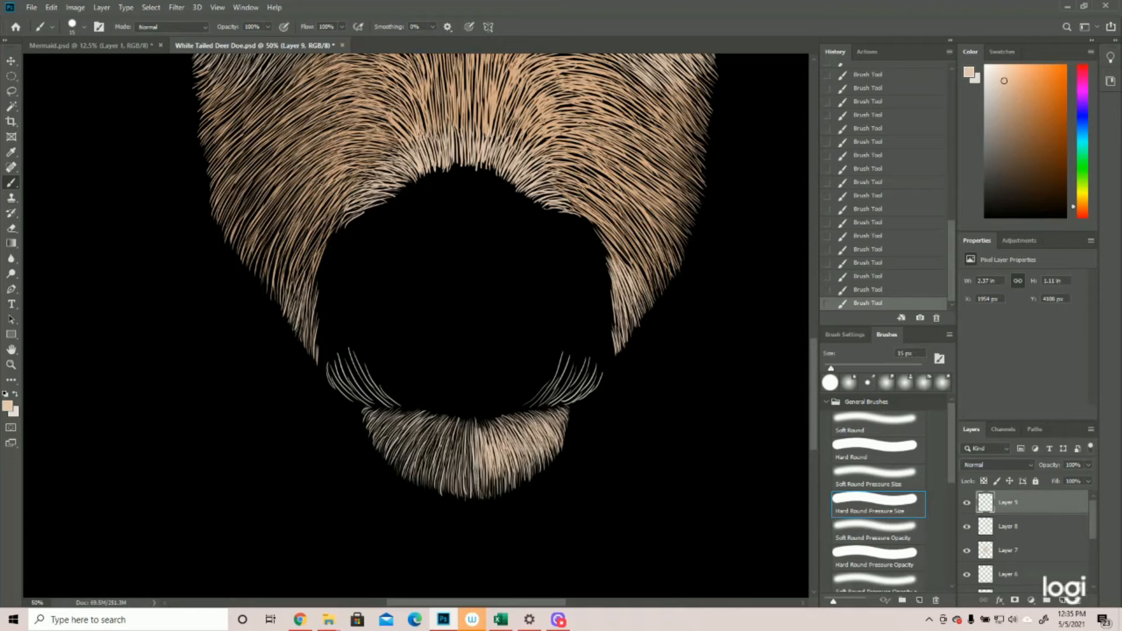
drag(469, 421, 471, 482)
drag(469, 443, 473, 483)
drag(461, 427, 464, 467)
drag(461, 428, 458, 468)
drag(455, 429, 451, 474)
drag(459, 429, 445, 473)
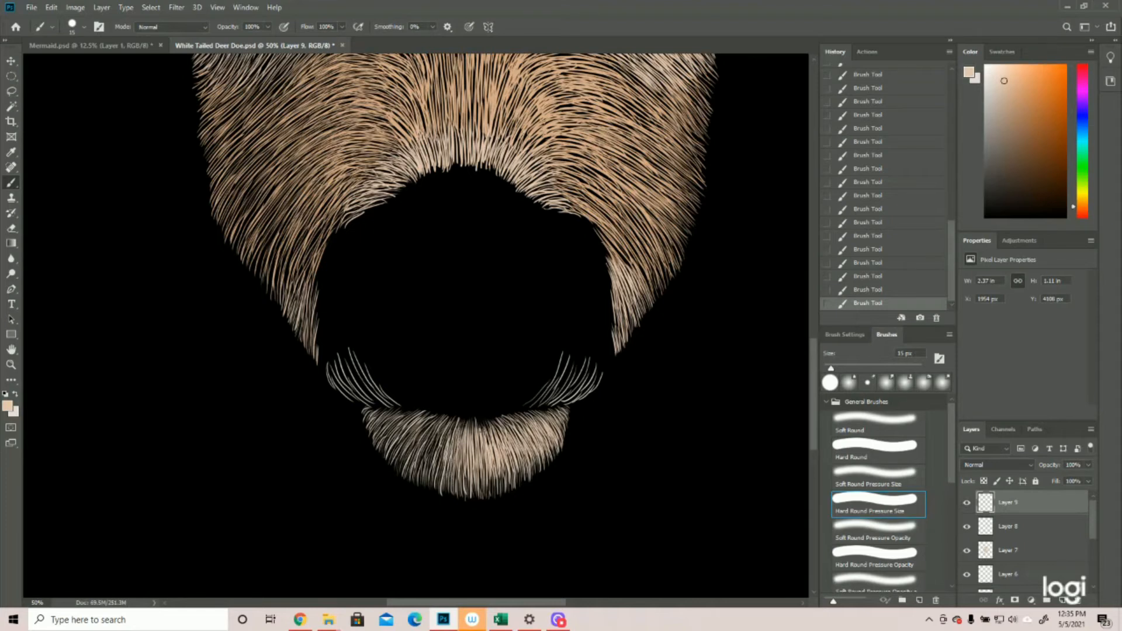
Add denser cream strokes over the left-hand half of the chin and its lower edge.
drag(483, 470, 478, 497)
drag(444, 451, 440, 481)
drag(449, 428, 437, 468)
drag(451, 424, 440, 466)
mouse_move(446, 443)
mouse_down()
mouse_move(438, 486)
mouse_move(438, 457)
mouse_move(422, 471)
mouse_up()
drag(431, 460, 424, 484)
mouse_move(434, 436)
mouse_down()
mouse_move(418, 466)
mouse_move(422, 444)
mouse_move(403, 466)
mouse_up()
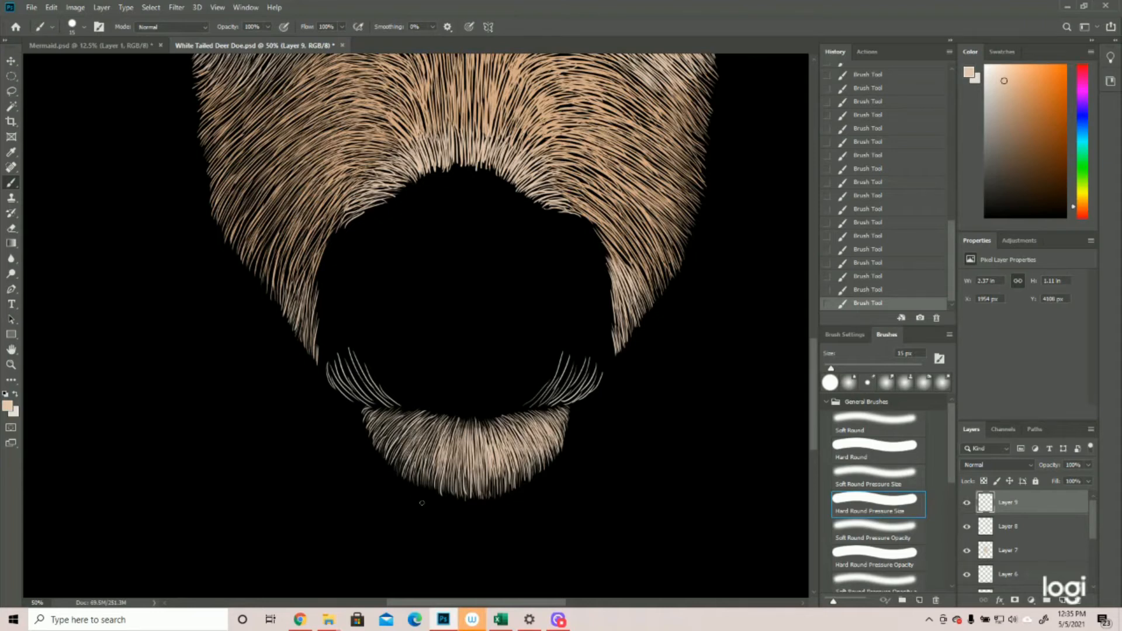
View the whole portrait and compare the chin with Layer 9 hidden and shown.
click(10, 364)
key(ctrl+0)
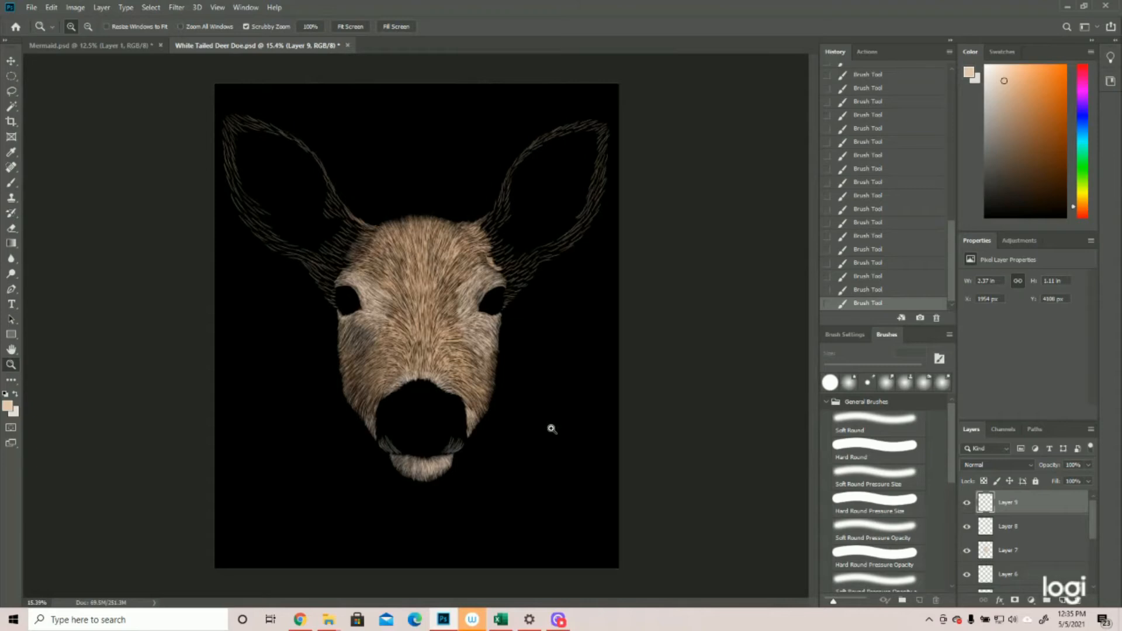
click(565, 467)
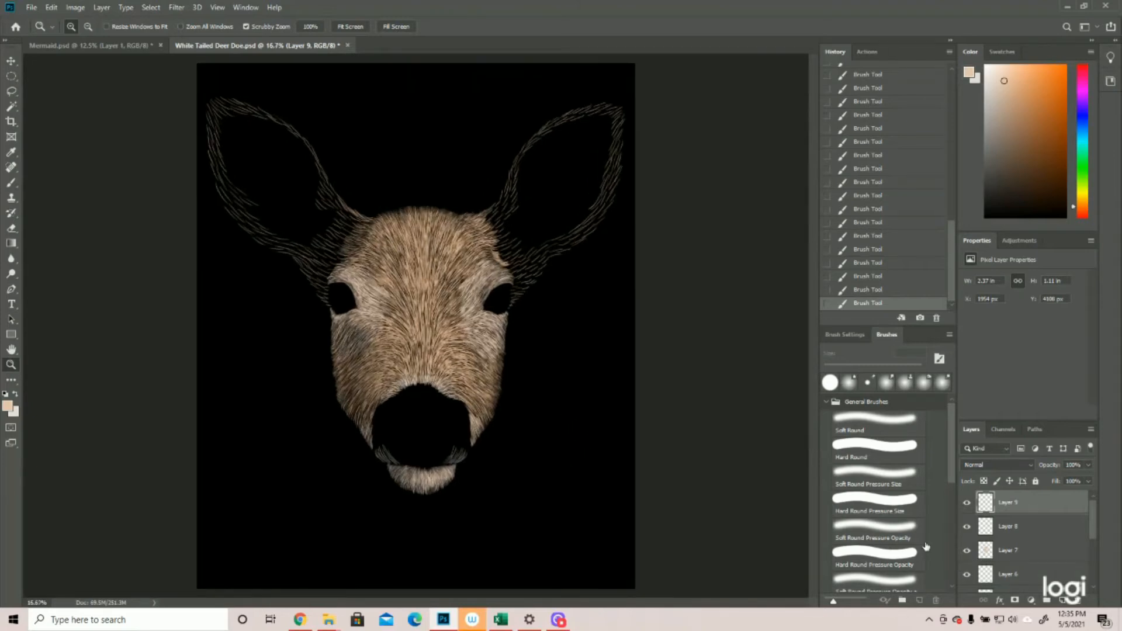
click(966, 503)
click(967, 503)
Select the painted chin strokes on Layer 9 by selecting the whole canvas and nudging the content up slightly.
click(151, 7)
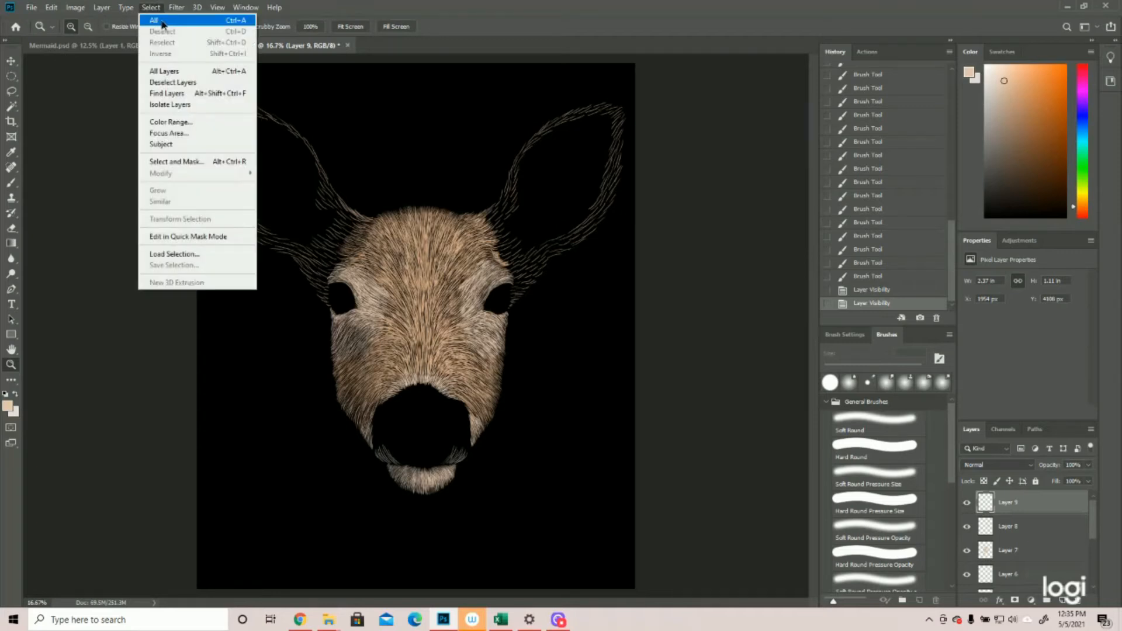
click(163, 21)
click(10, 61)
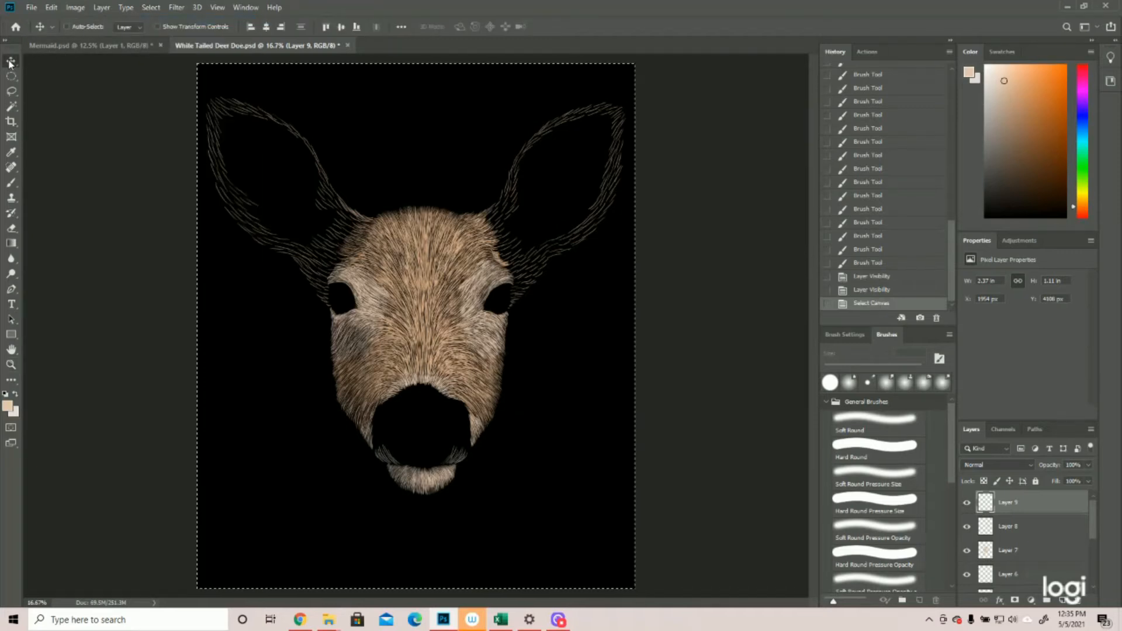
key(Up)
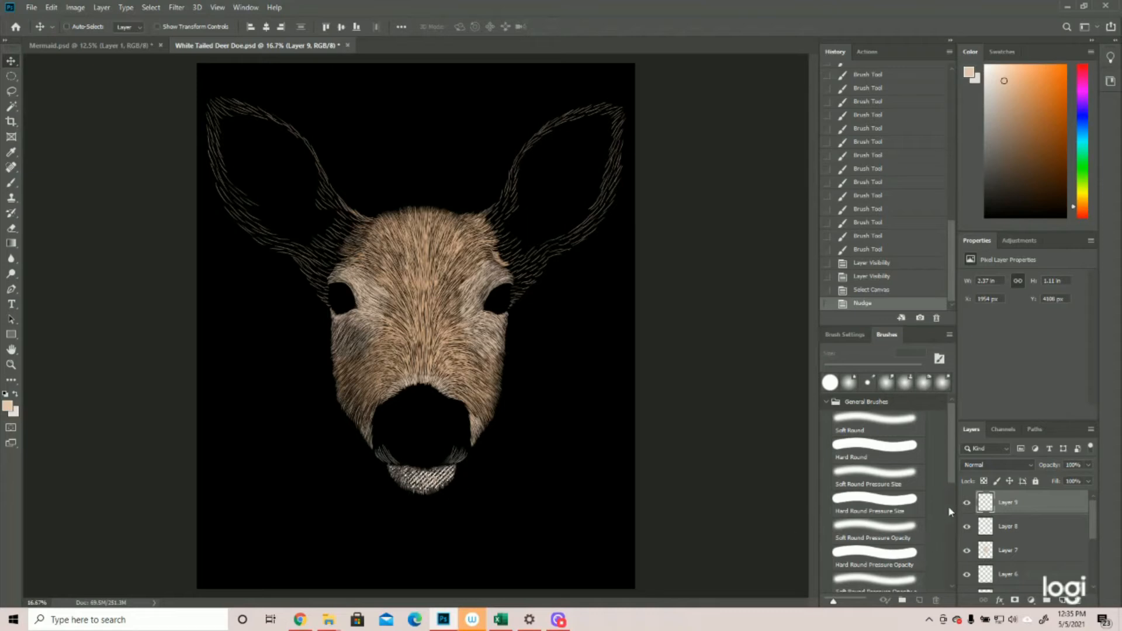
Hide Layer 9 and add a new layer above it.
click(967, 502)
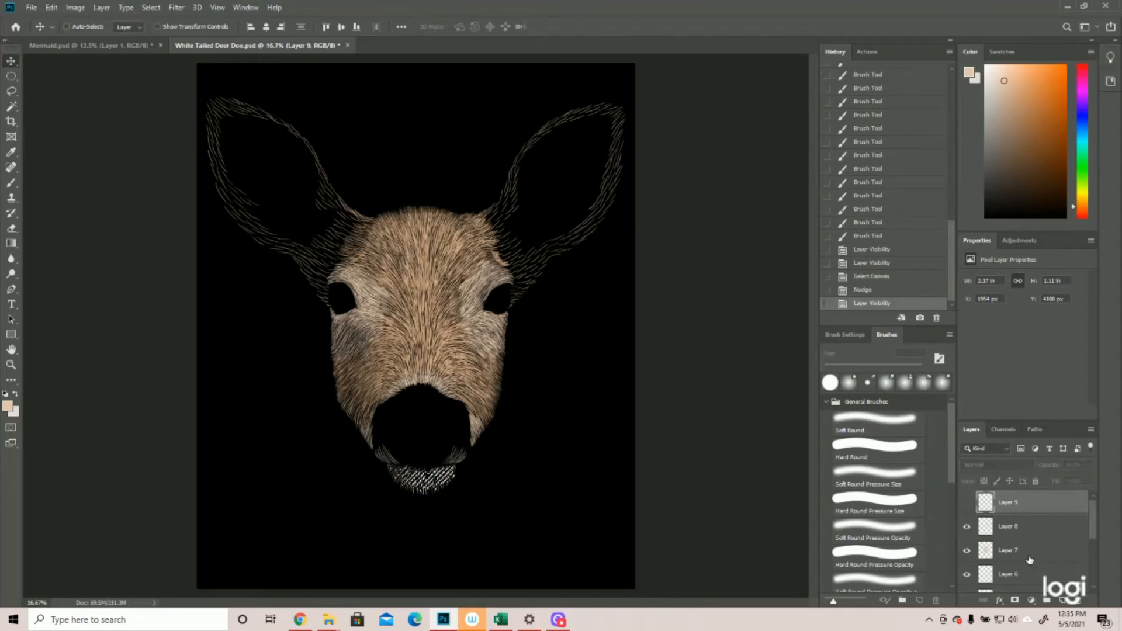
click(1062, 600)
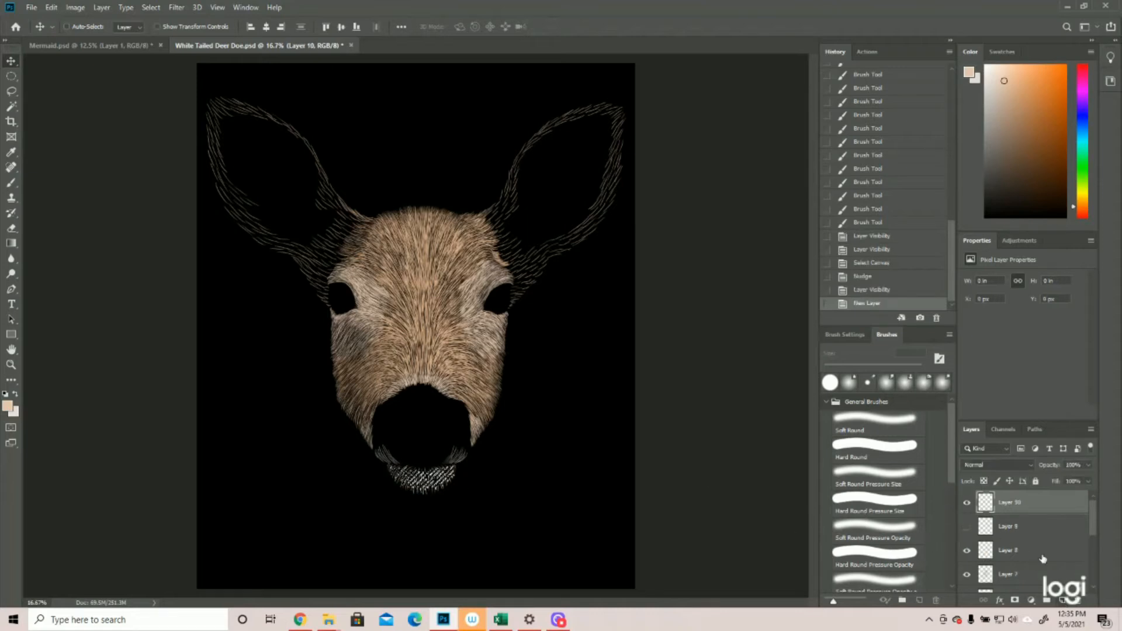
Fill the chin selection on the new layer with foreground color e6dcd2, then deselect.
click(7, 407)
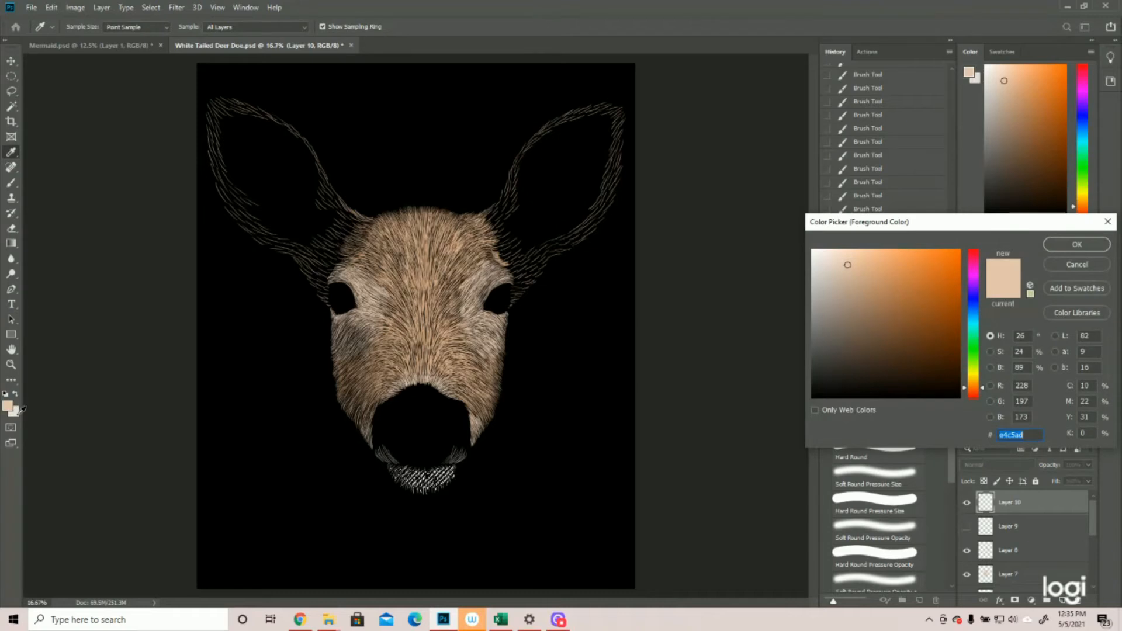
text(e6dcd2)
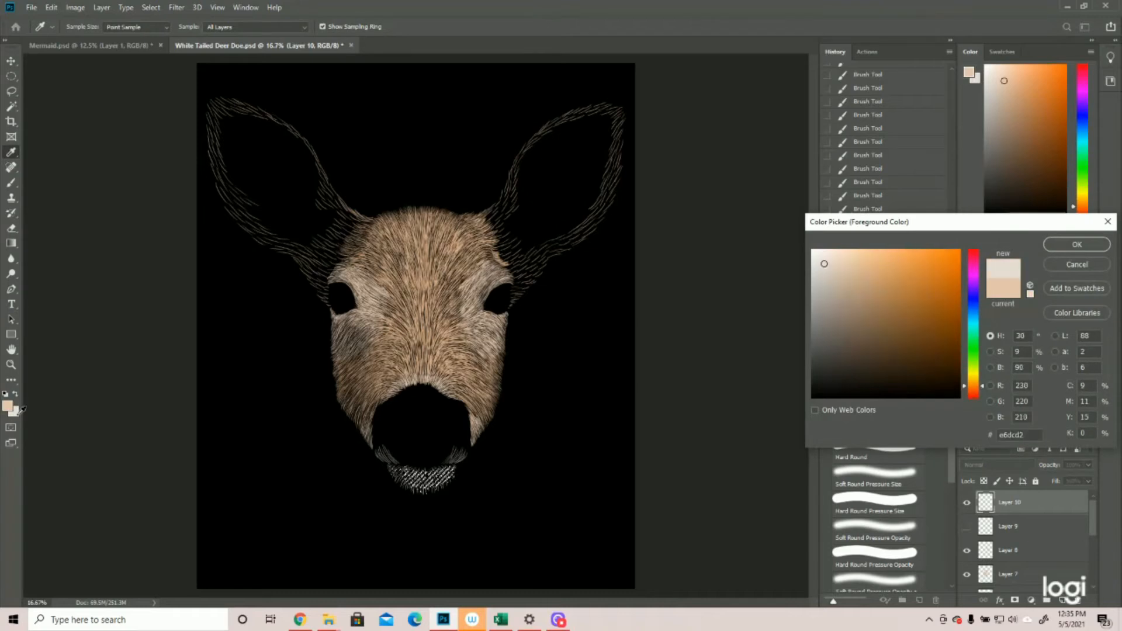
click(1077, 245)
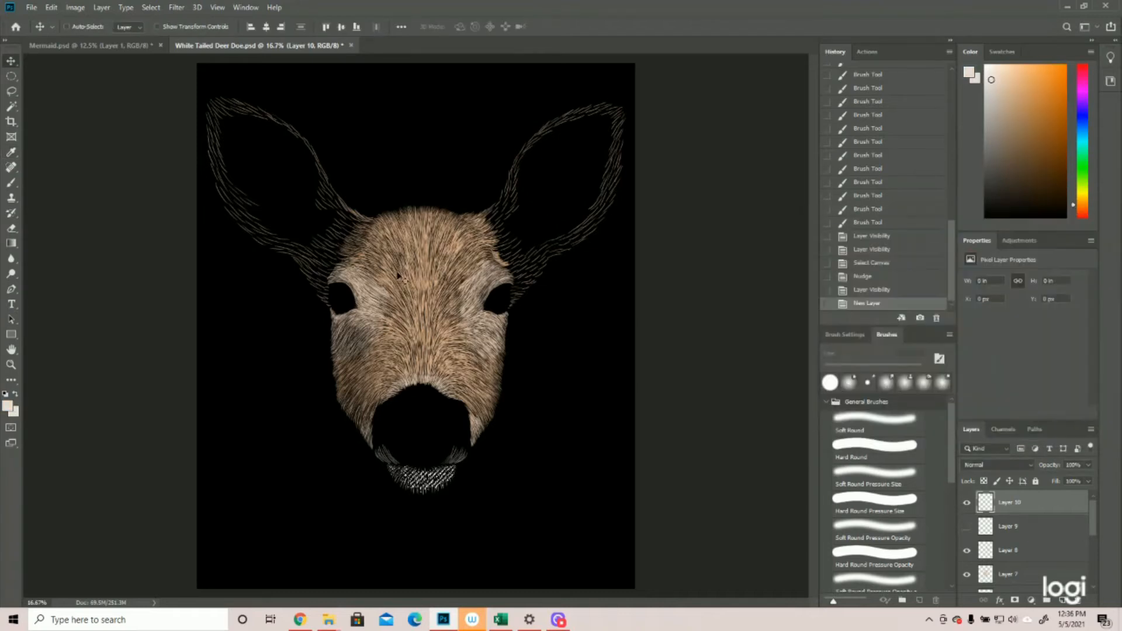
click(51, 7)
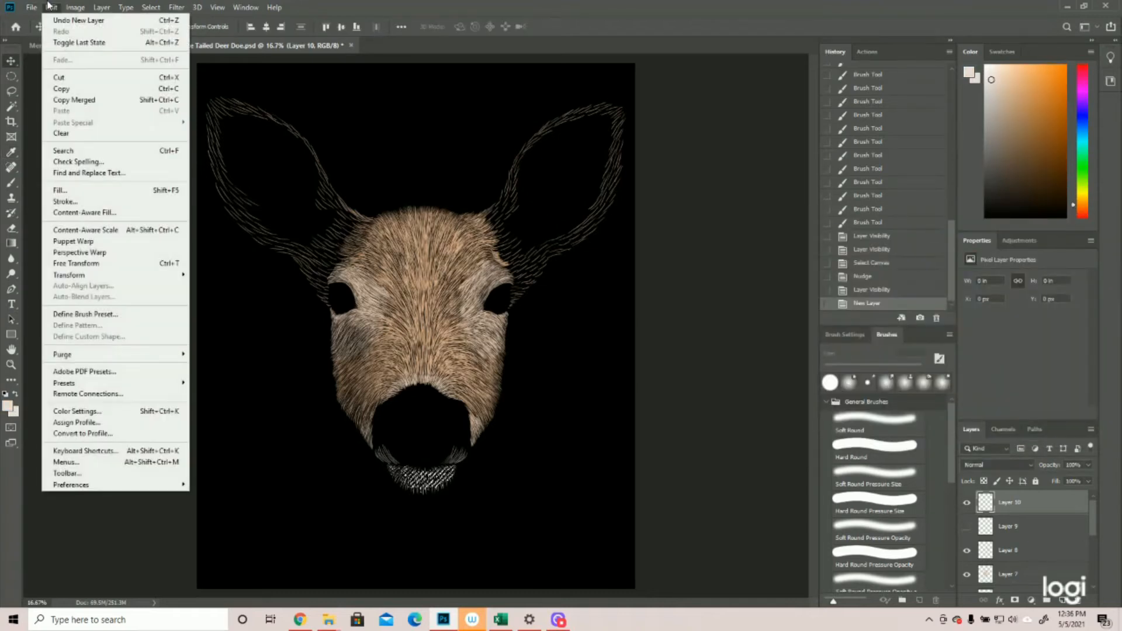
click(59, 190)
click(556, 163)
click(555, 174)
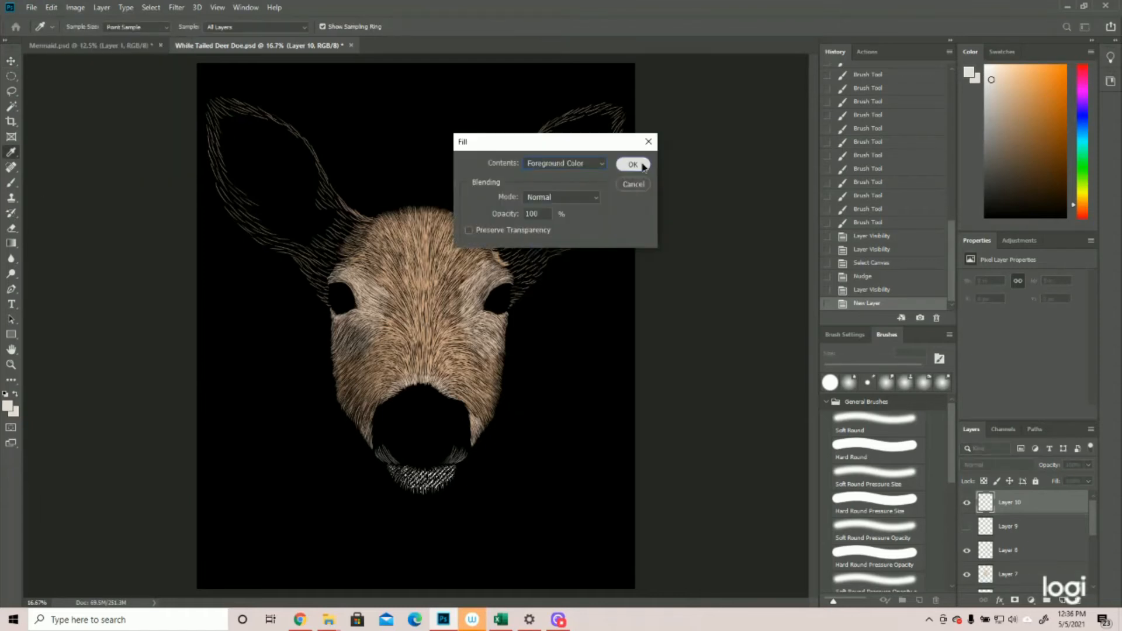
click(633, 164)
key(v)
click(151, 7)
click(160, 32)
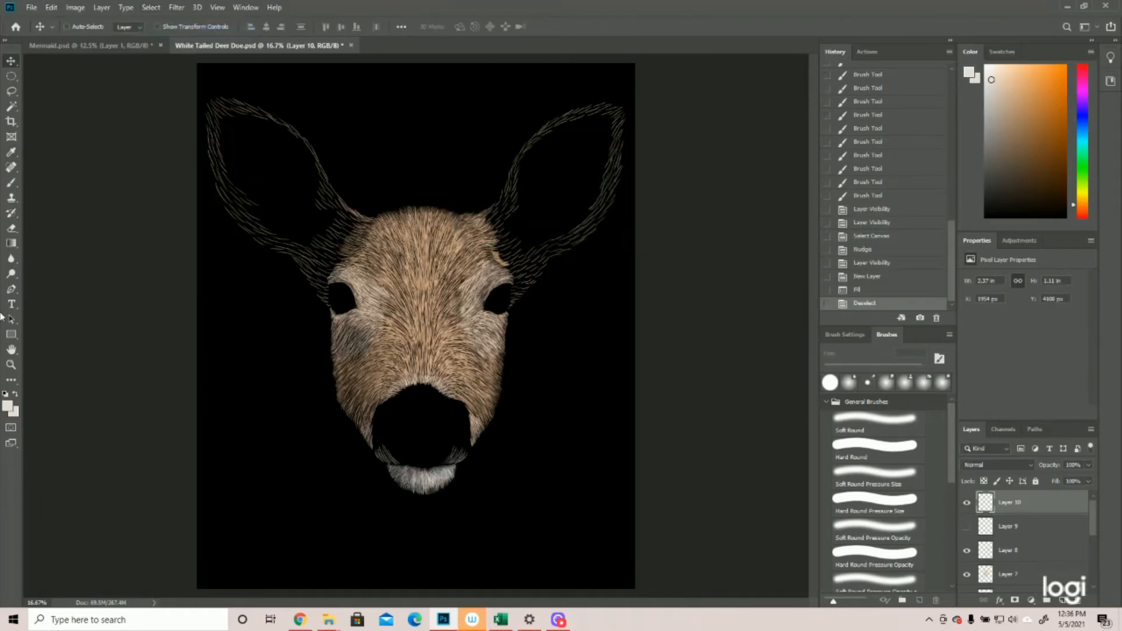
Save the white-tailed deer doe document after checking the whole head.
click(10, 364)
drag(514, 358, 463, 358)
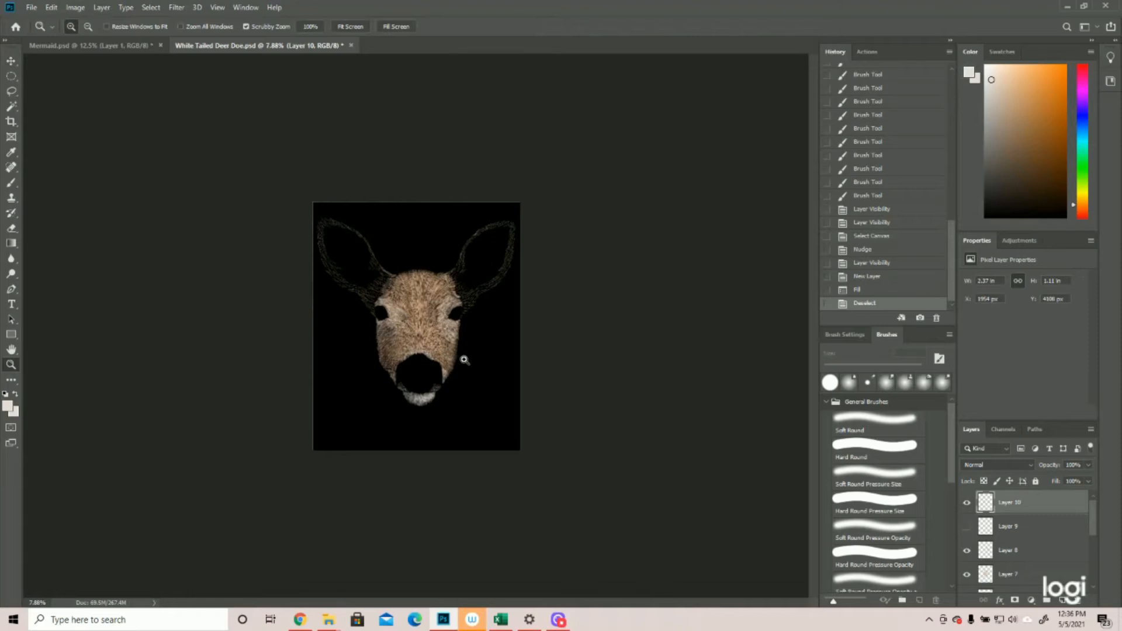
drag(521, 329, 570, 364)
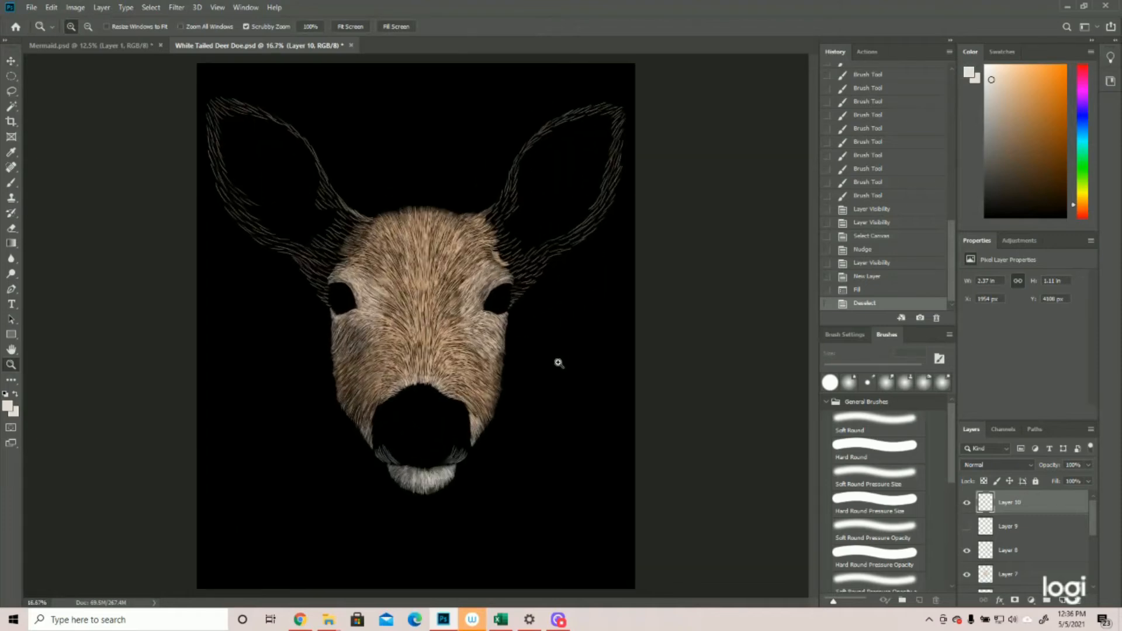
drag(425, 258, 467, 265)
click(32, 7)
click(47, 126)
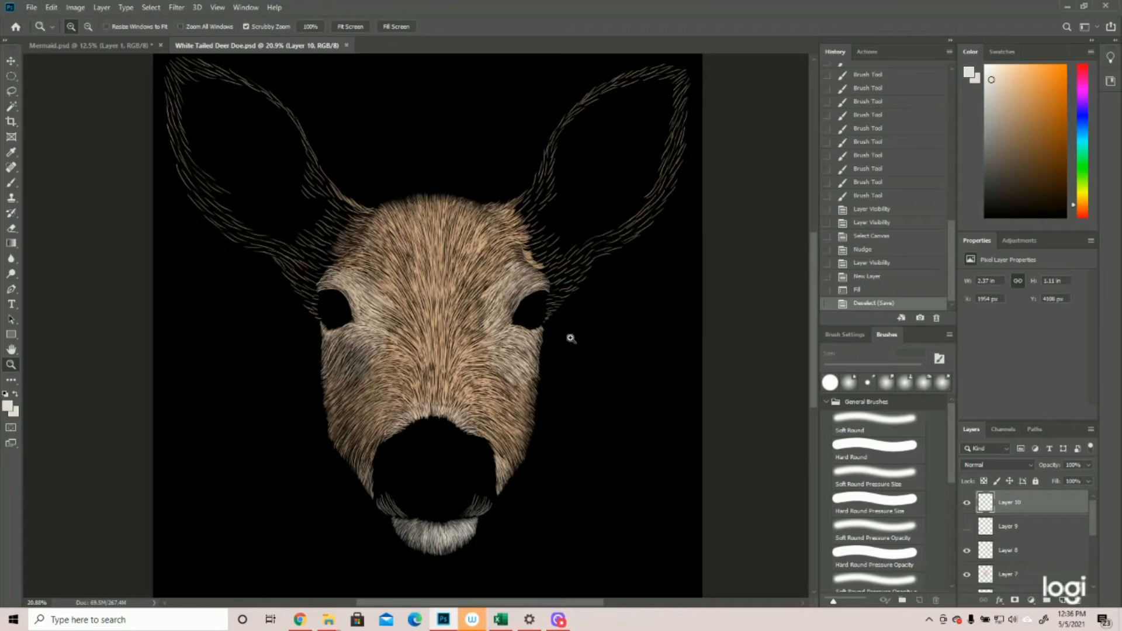
Add a new layer above Layer 10 and toggle the visibility of the two layers beneath it.
scroll(611, 342, up, 1)
click(1061, 601)
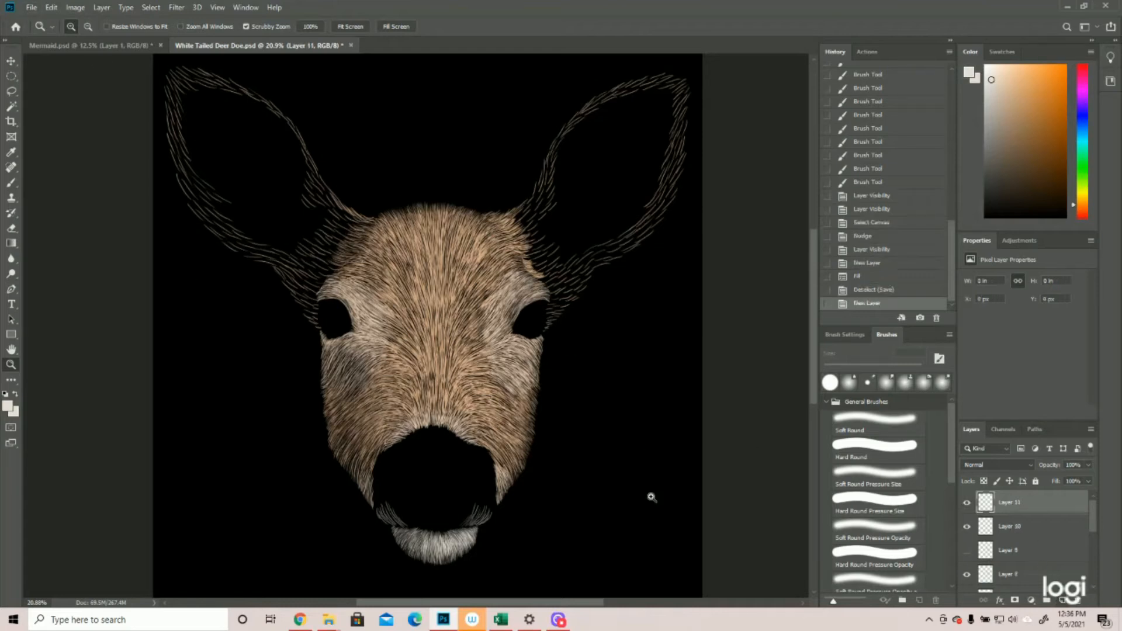
click(967, 527)
click(965, 551)
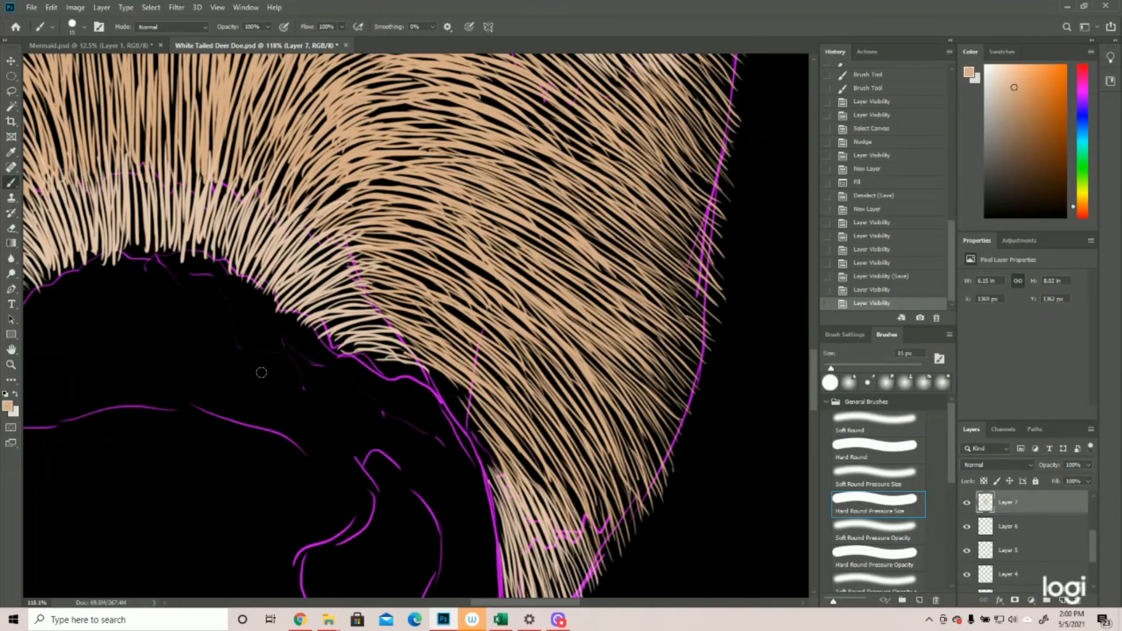
Paint tan fur strokes on Layer 7 along the muzzle edge beside the nose.
mouse_move(433, 374)
mouse_down()
mouse_move(462, 400)
mouse_move(460, 421)
mouse_move(494, 473)
mouse_up()
mouse_move(444, 404)
mouse_down()
mouse_move(497, 479)
mouse_move(488, 486)
mouse_up()
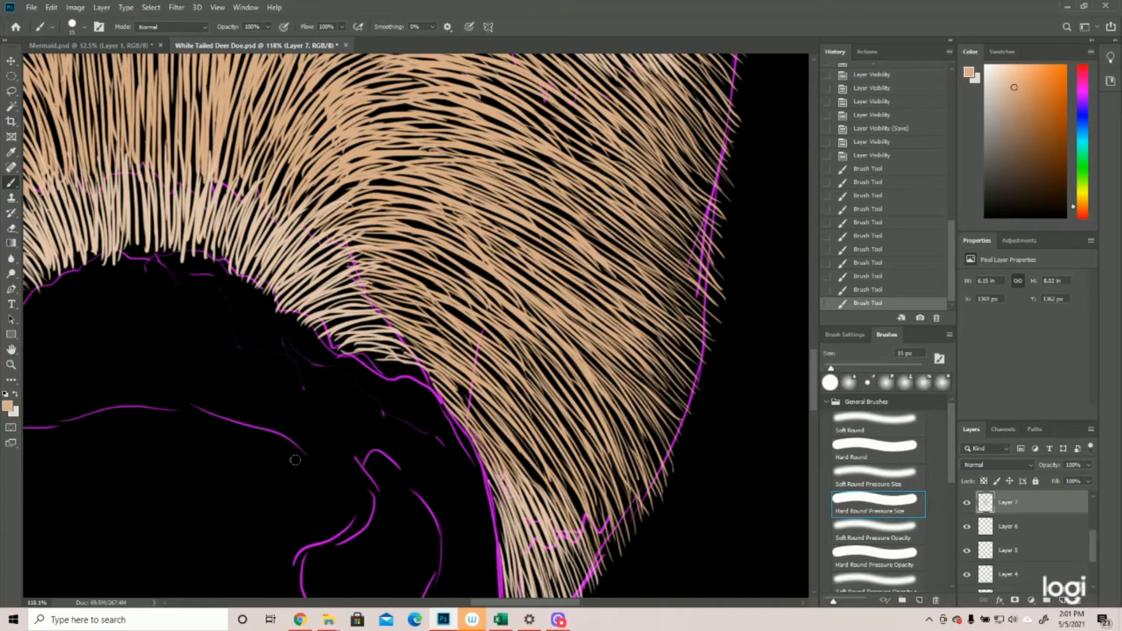
Paint tan fur strokes along the upper outline of the ear on the picture's right, from near the tip down to the head.
click(10, 364)
scroll(296, 353, down, 5)
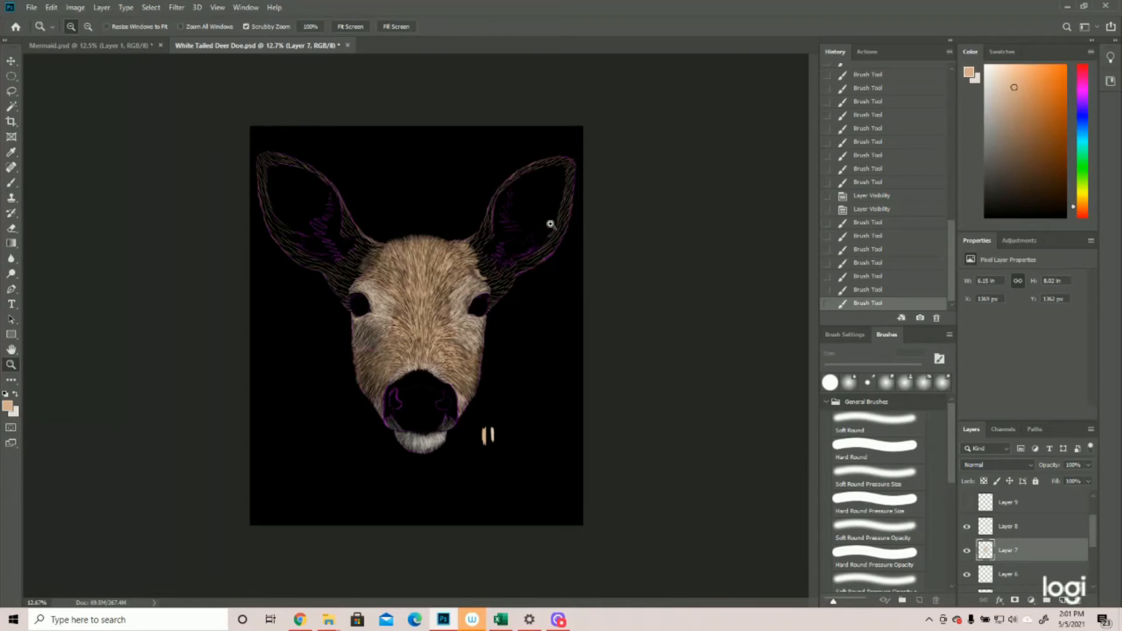
drag(644, 175, 691, 195)
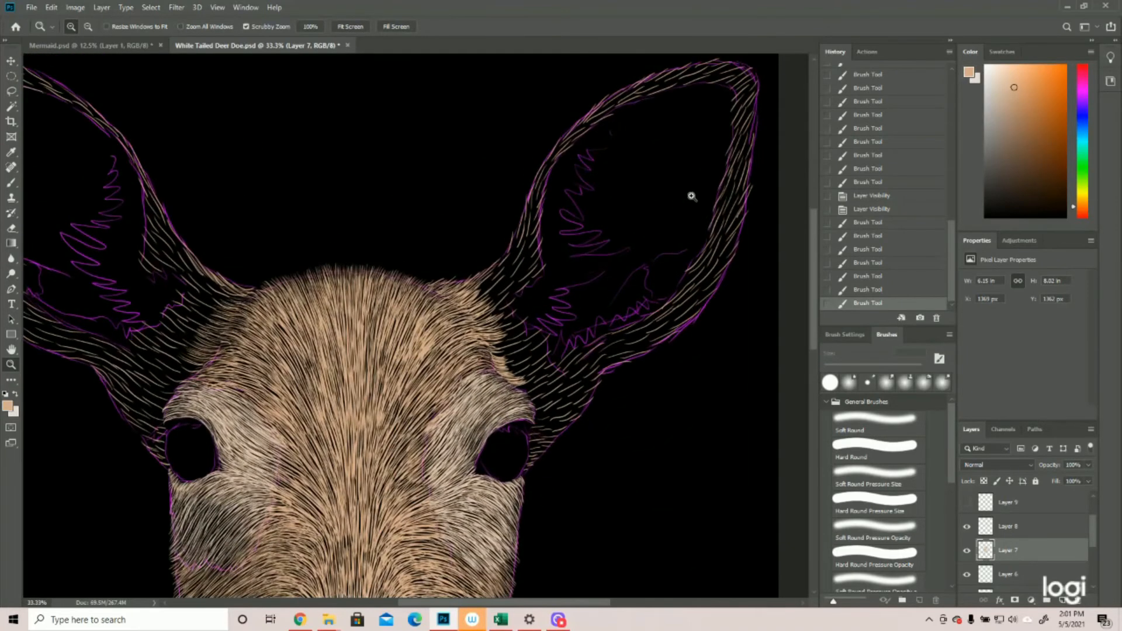
click(11, 182)
scroll(400, 328, up, 1)
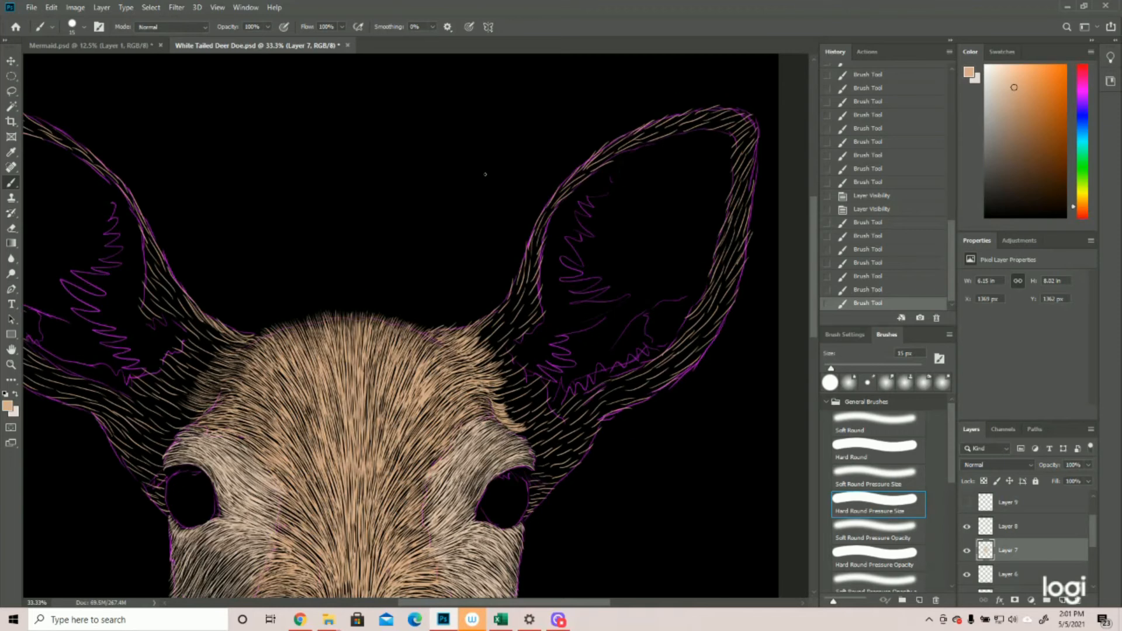
drag(695, 111, 699, 109)
mouse_move(686, 113)
mouse_down()
mouse_move(695, 110)
mouse_move(656, 124)
mouse_up()
mouse_move(645, 126)
mouse_down()
mouse_move(656, 121)
mouse_move(615, 144)
mouse_up()
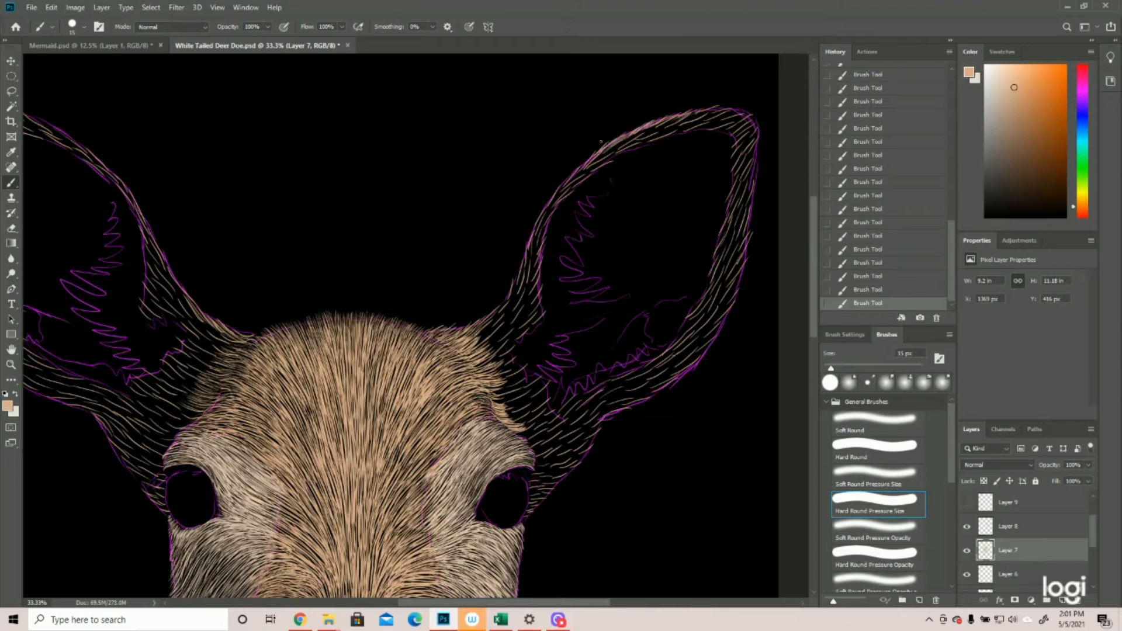
drag(572, 178, 584, 166)
drag(555, 197, 568, 185)
drag(528, 244, 539, 219)
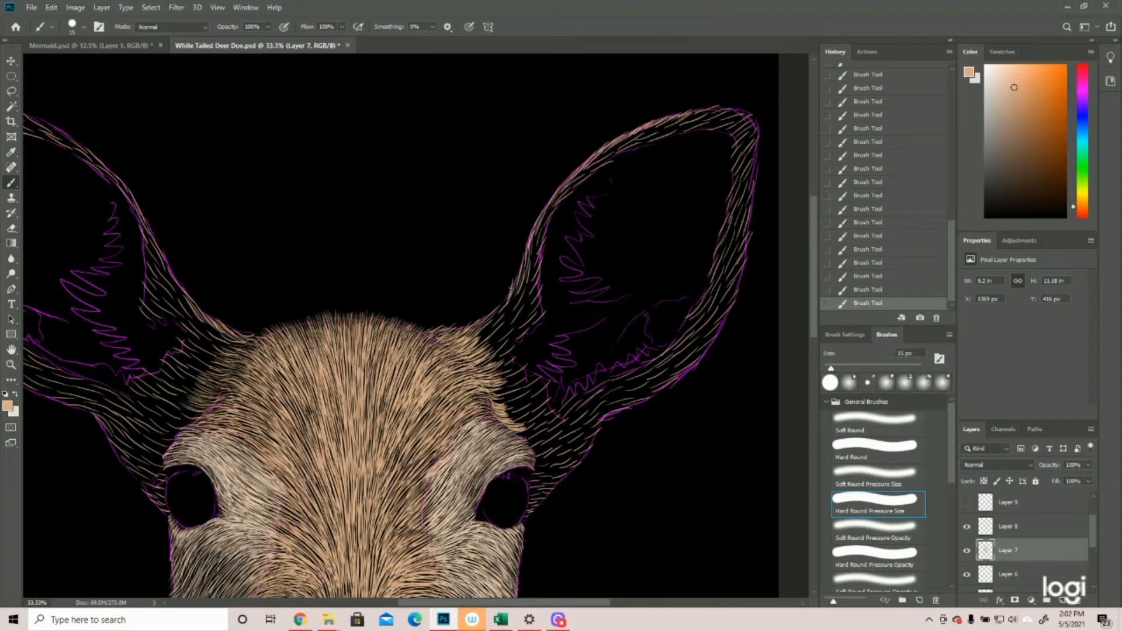
mouse_move(507, 313)
mouse_down()
mouse_move(519, 295)
mouse_move(496, 322)
mouse_up()
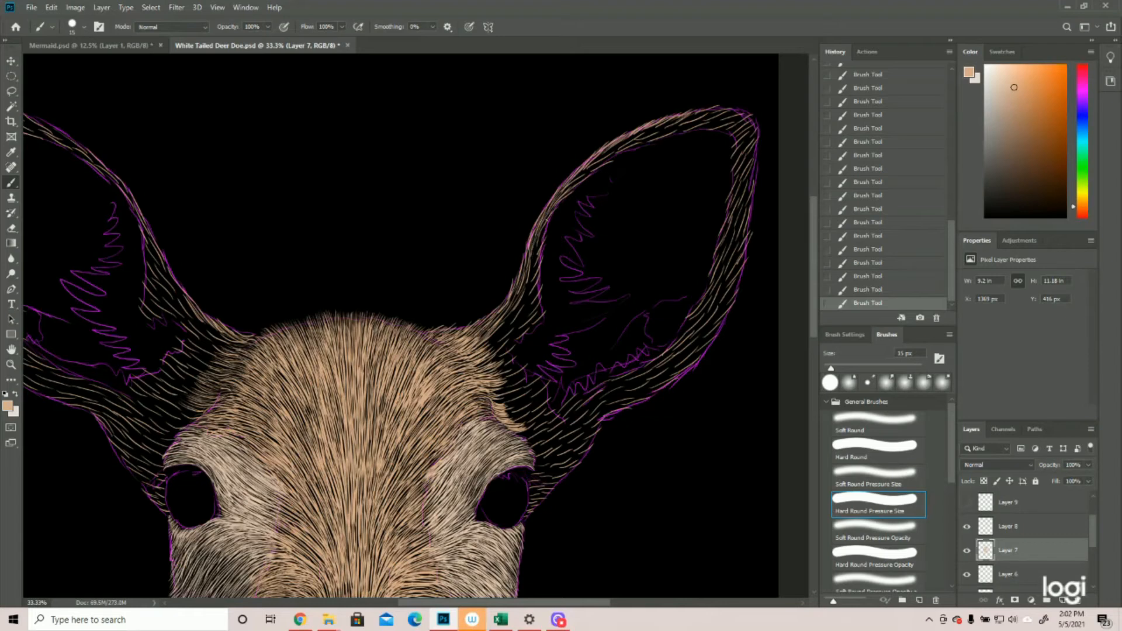
Thicken the tan fur on the same ear's inner-side rim, upper band and tip, including where the rim meets the forehead.
drag(529, 279, 537, 242)
drag(509, 323, 535, 282)
drag(488, 345, 520, 310)
drag(597, 165, 626, 148)
drag(643, 135, 681, 119)
drag(608, 155, 655, 130)
drag(699, 125, 737, 114)
drag(735, 165, 752, 129)
drag(734, 204, 748, 169)
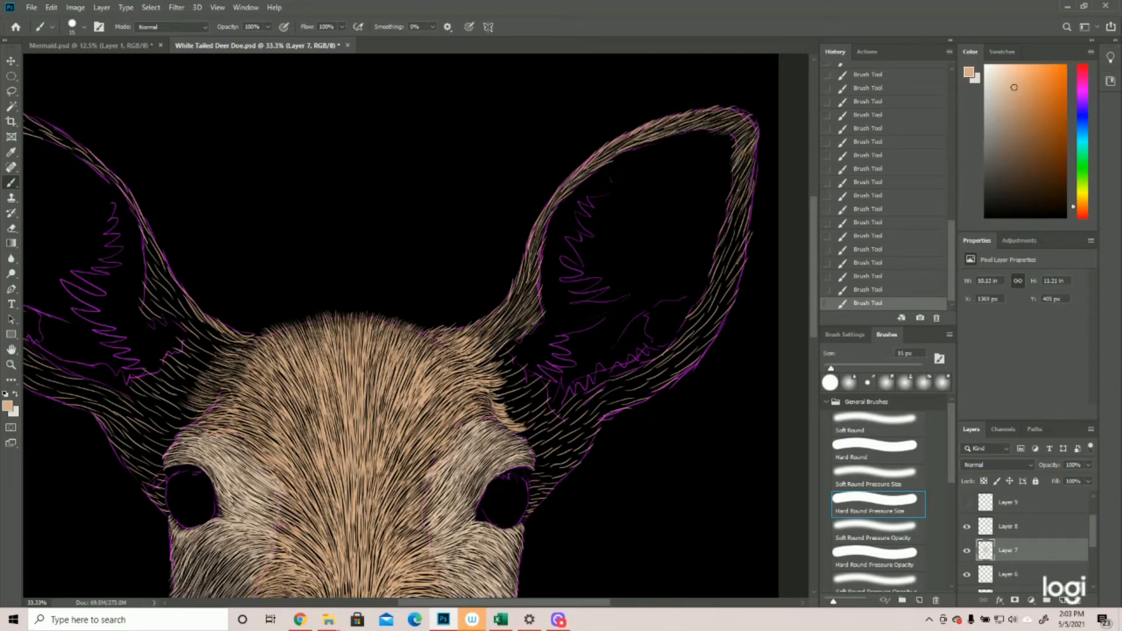
Fill the ear's far rim with tan fur strokes, working from below the tip down to the ear base.
drag(726, 228, 742, 182)
drag(720, 274, 739, 231)
drag(704, 301, 727, 257)
drag(689, 336, 719, 295)
drag(660, 365, 701, 327)
drag(608, 409, 661, 365)
drag(578, 419, 610, 392)
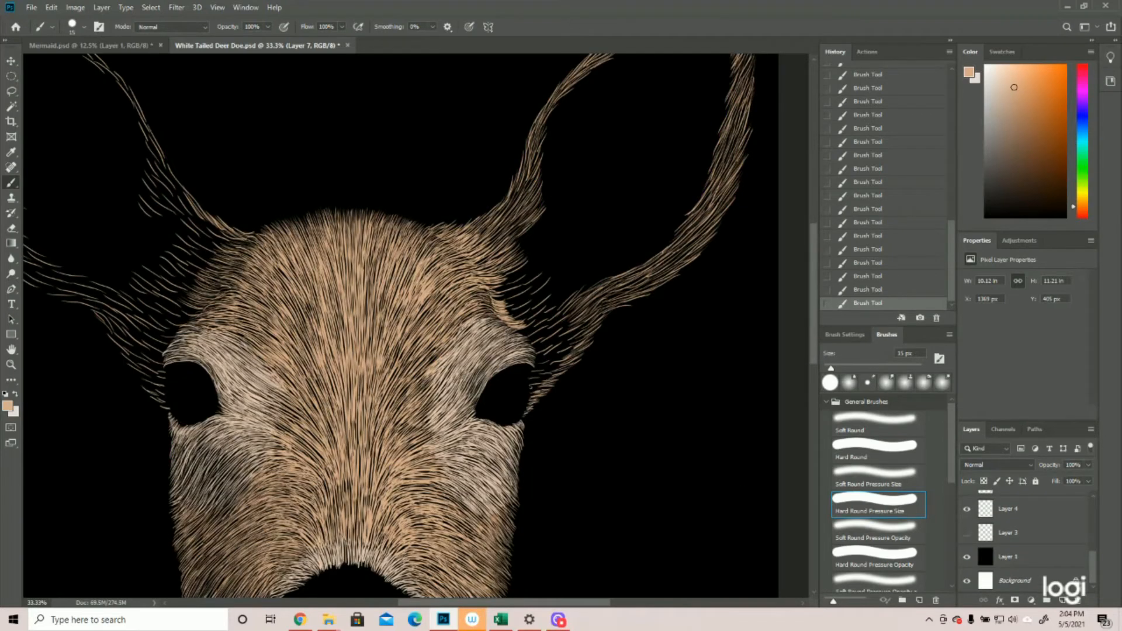
Paint tan fur strokes across the ear base, filling the gap above and beside the eye.
click(864, 263)
drag(534, 373, 562, 354)
mouse_move(548, 351)
mouse_down()
mouse_move(558, 309)
mouse_move(577, 327)
mouse_move(582, 317)
mouse_move(539, 328)
mouse_up()
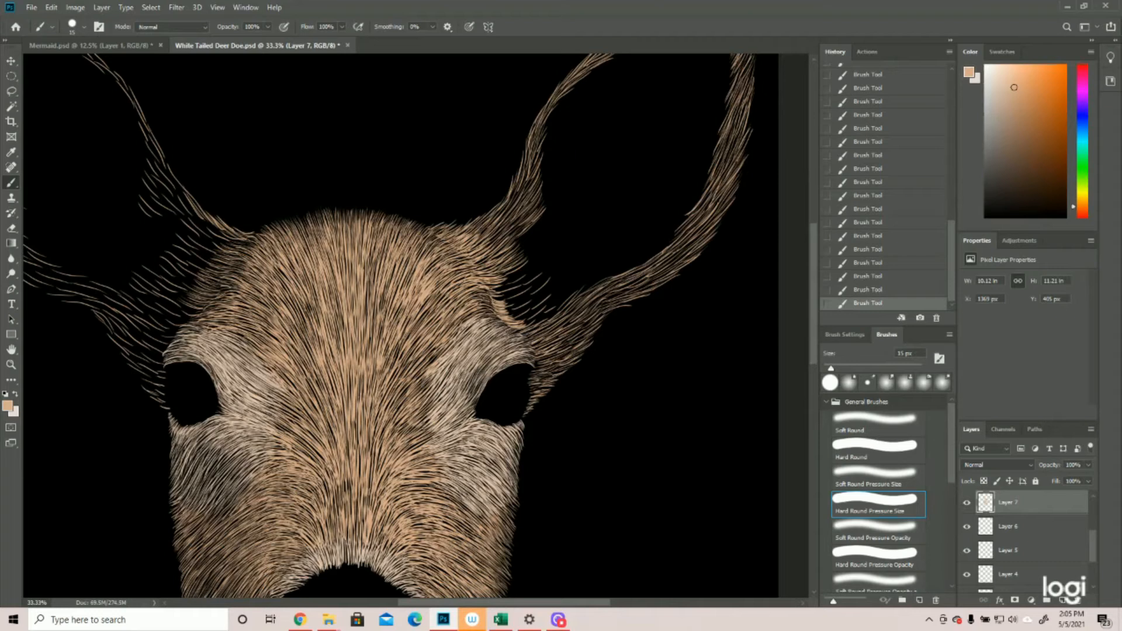
mouse_move(560, 306)
mouse_down()
mouse_move(527, 325)
mouse_move(517, 317)
mouse_up()
mouse_move(544, 303)
mouse_down()
mouse_move(510, 322)
mouse_move(522, 305)
mouse_up()
mouse_move(553, 273)
mouse_down()
mouse_move(513, 290)
mouse_move(503, 313)
mouse_up()
drag(537, 270, 489, 290)
Add denser tan fur strokes where the ear's inner-side rim joins the forehead.
click(16, 363)
drag(445, 368, 395, 373)
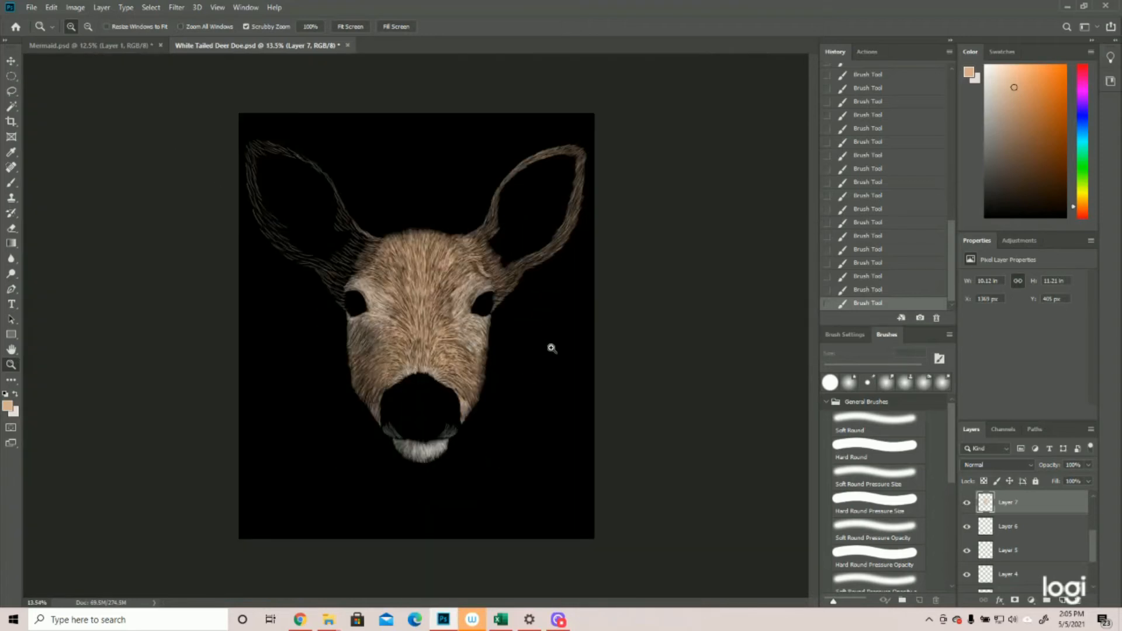
mouse_move(652, 207)
mouse_down()
mouse_move(665, 202)
mouse_move(626, 298)
mouse_up()
scroll(626, 298, up, 2)
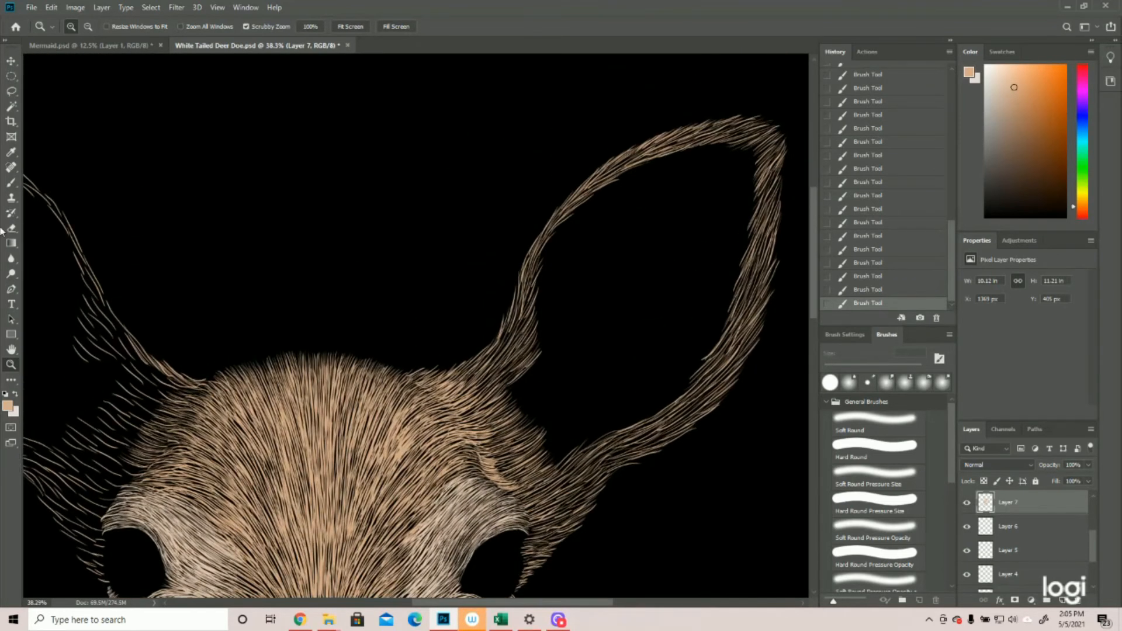
click(11, 183)
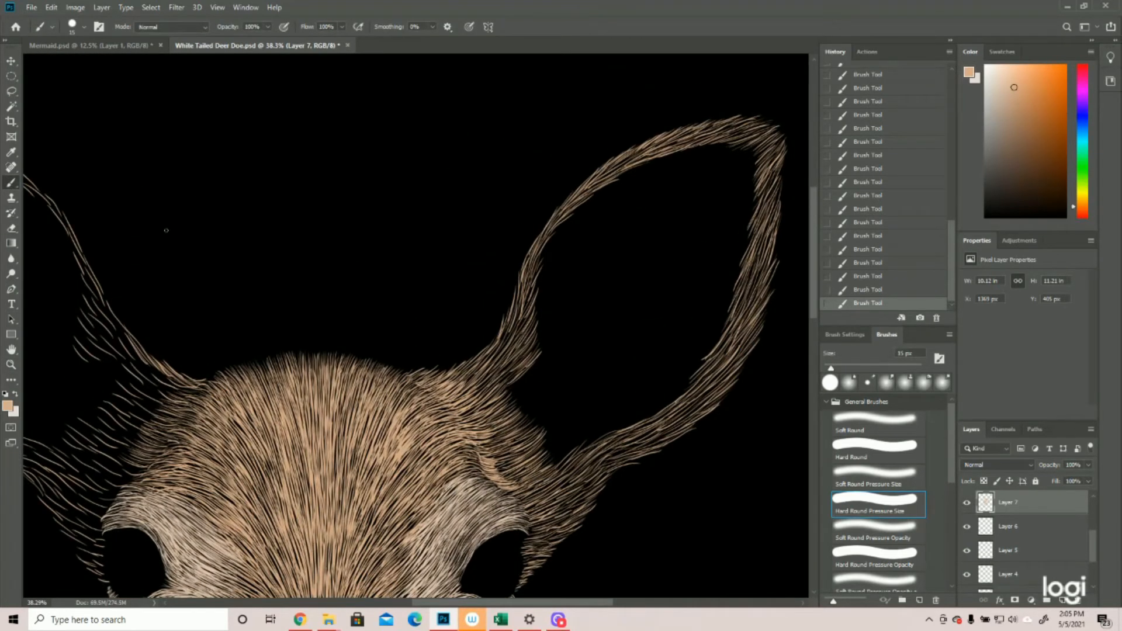
mouse_move(506, 372)
mouse_down()
mouse_move(542, 347)
mouse_move(523, 359)
mouse_move(529, 337)
mouse_move(517, 339)
mouse_up()
mouse_move(474, 403)
mouse_down()
mouse_move(503, 374)
mouse_move(492, 372)
mouse_move(512, 344)
mouse_move(483, 362)
mouse_up()
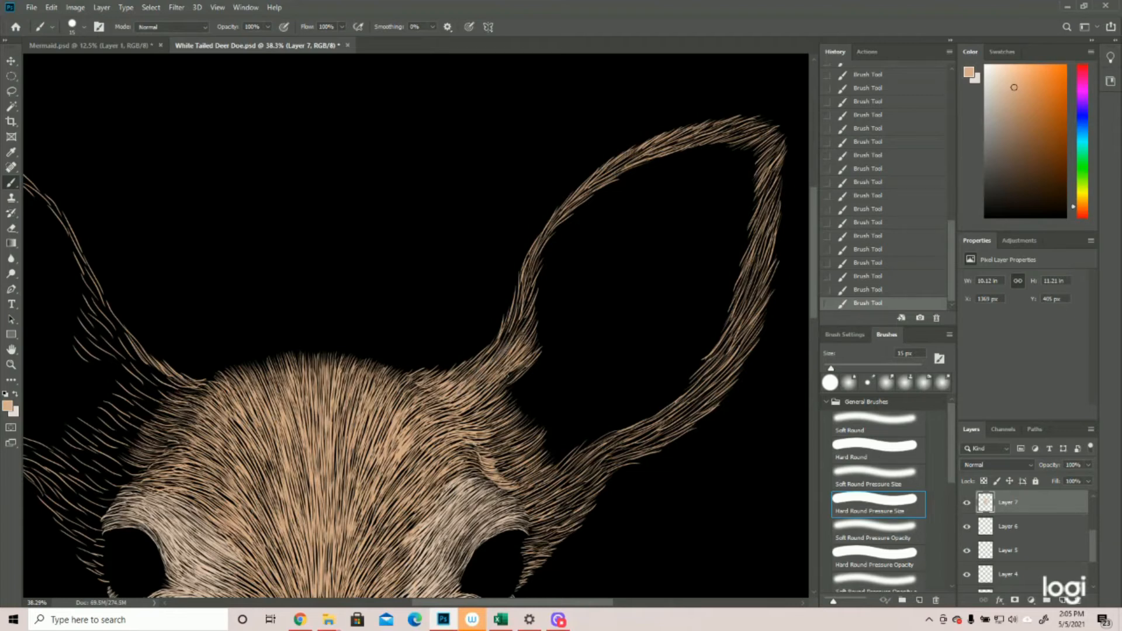
drag(490, 396, 514, 369)
drag(462, 421, 502, 391)
Blend the fur above the brow into the lower ear base with more tan strokes.
drag(479, 417, 537, 468)
drag(506, 473, 539, 488)
scroll(522, 479, down, 3)
mouse_move(509, 358)
mouse_down()
mouse_move(540, 383)
mouse_move(563, 352)
mouse_move(547, 336)
mouse_move(580, 344)
mouse_up()
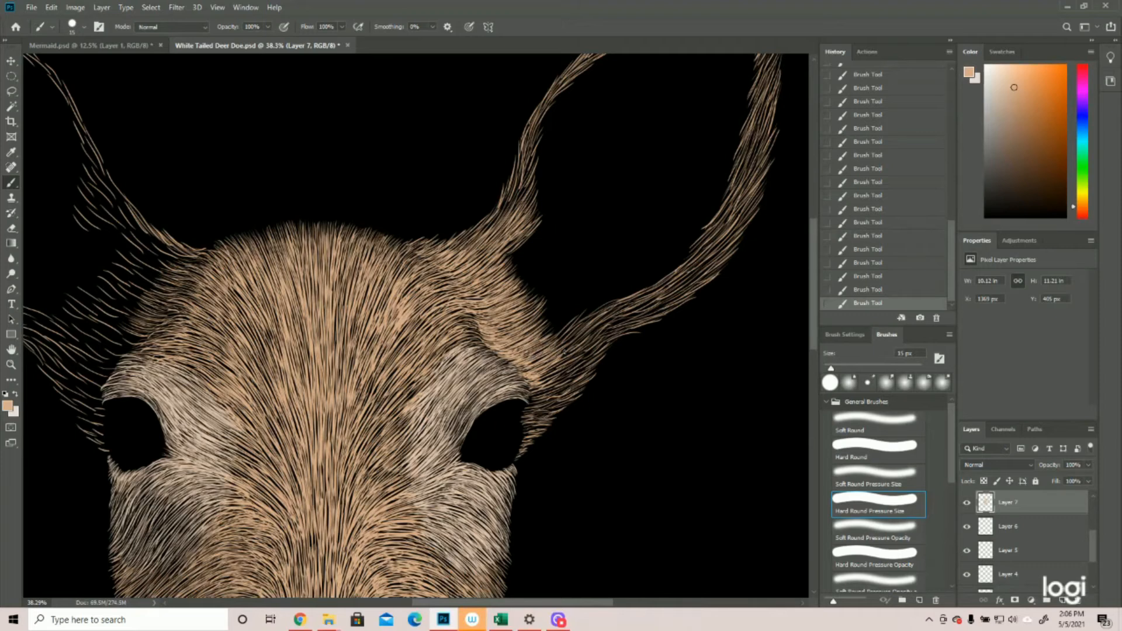
drag(540, 377, 566, 362)
drag(537, 380, 587, 352)
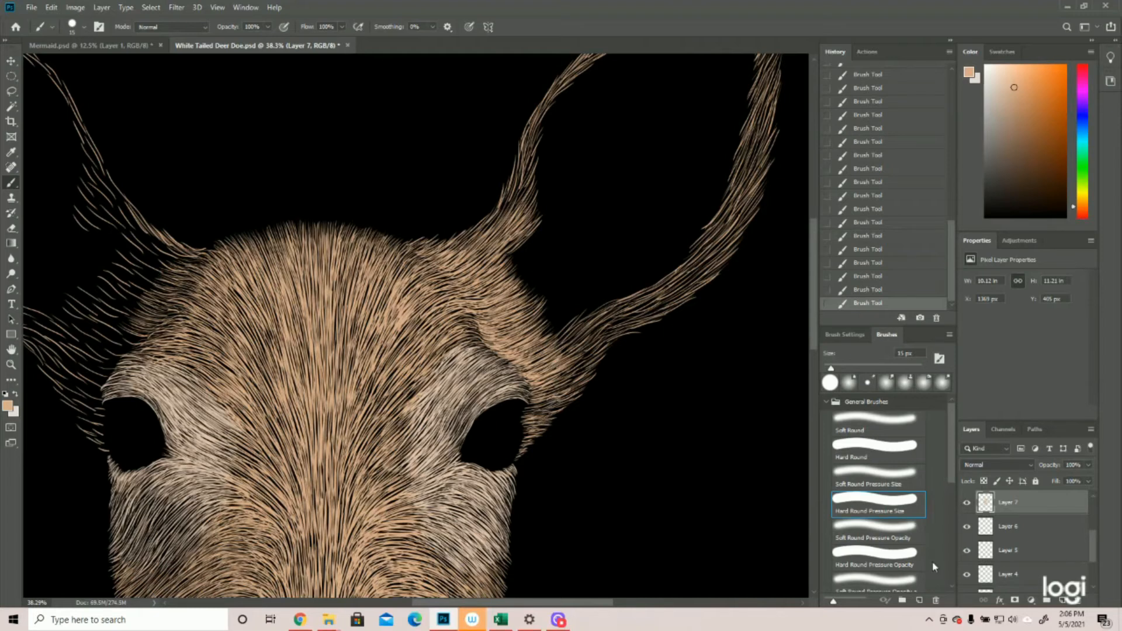
Show the Layer 3 outline sketch and roll the document history back to an earlier brush stroke.
scroll(1016, 537, down, 3)
click(967, 534)
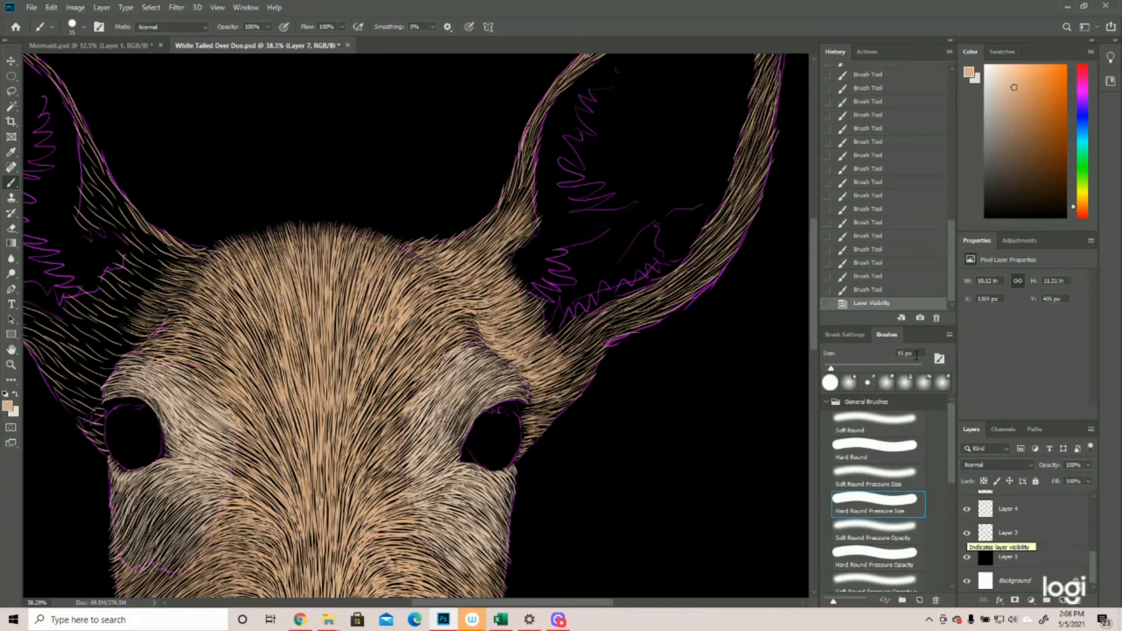
drag(855, 253, 873, 184)
click(871, 249)
click(871, 302)
click(877, 184)
click(864, 156)
scroll(872, 175, up, 5)
click(870, 239)
click(872, 171)
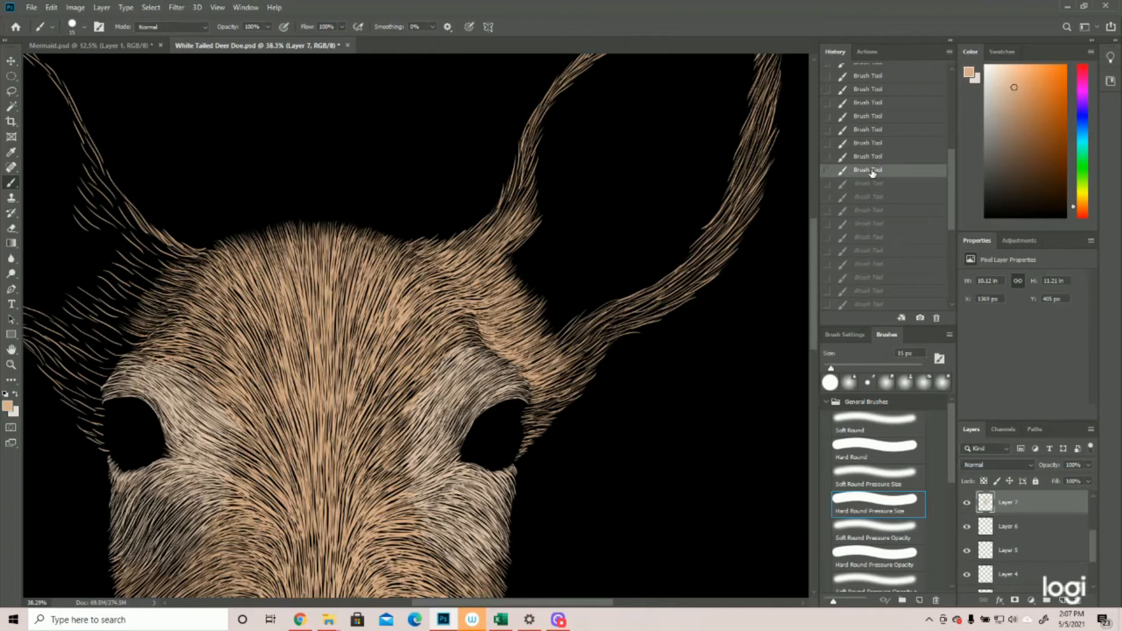
Show the Layer 3 outline sketch and fill the area beside the eye's outer edge with short tan fur strokes.
scroll(995, 490, down, 3)
click(967, 532)
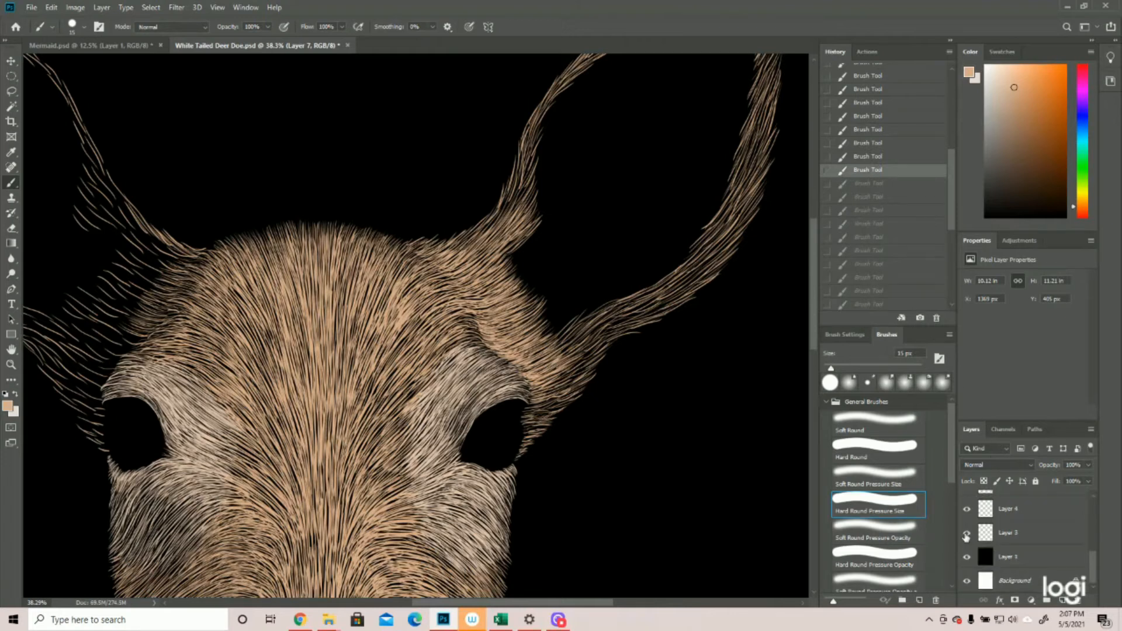
click(10, 364)
drag(549, 444, 582, 444)
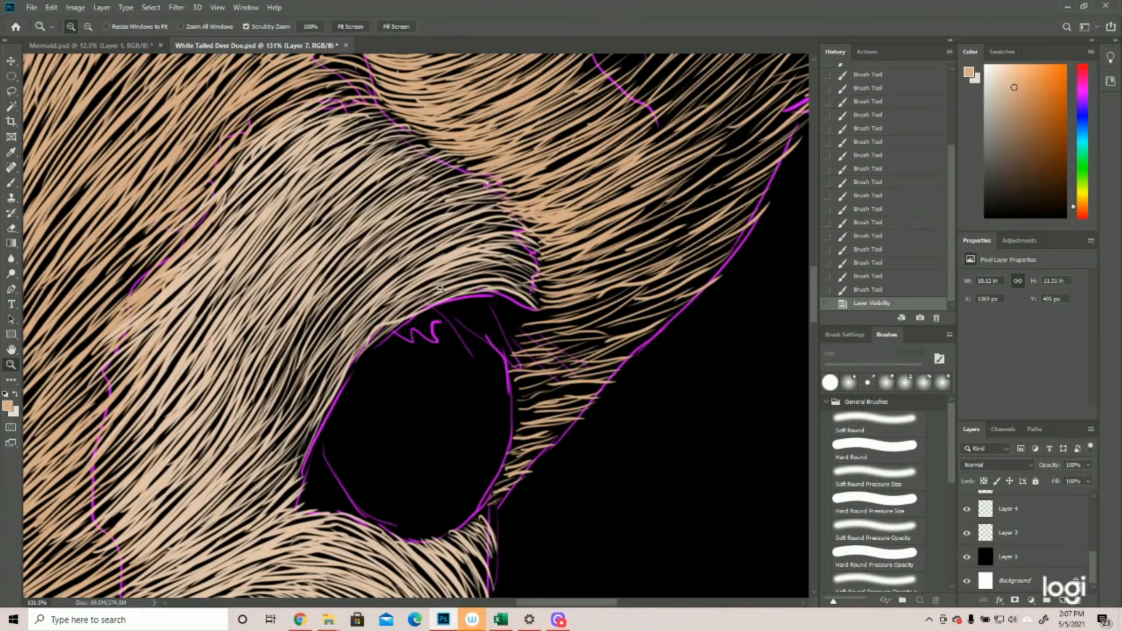
click(10, 182)
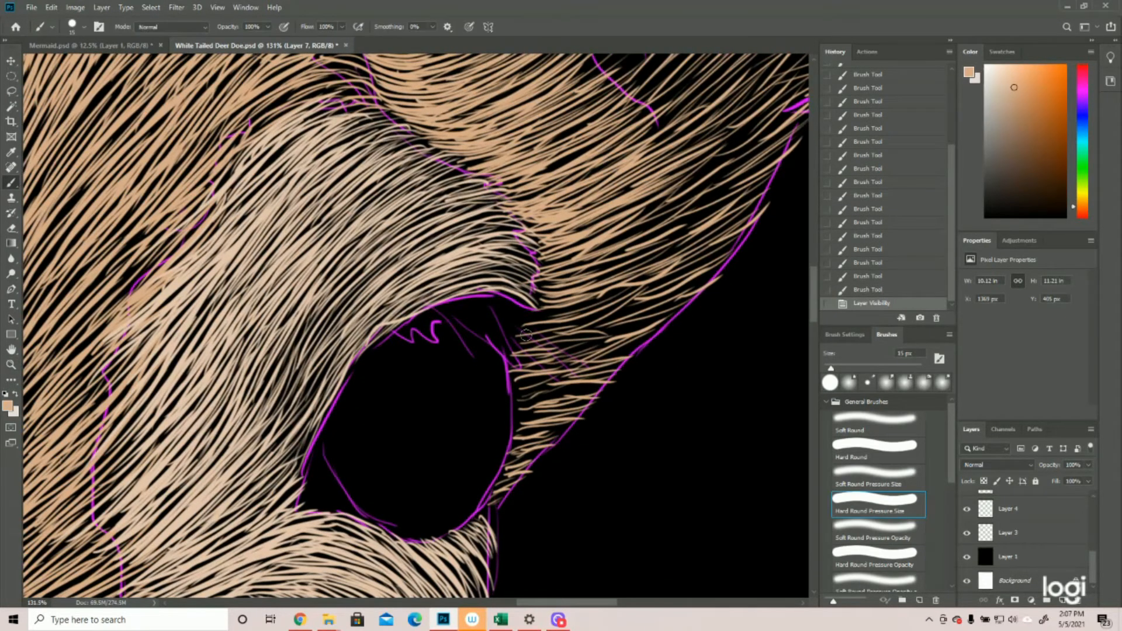
drag(534, 315, 585, 314)
drag(538, 326, 589, 323)
mouse_move(540, 332)
mouse_down()
mouse_move(582, 328)
mouse_move(582, 340)
mouse_up()
drag(550, 351, 586, 350)
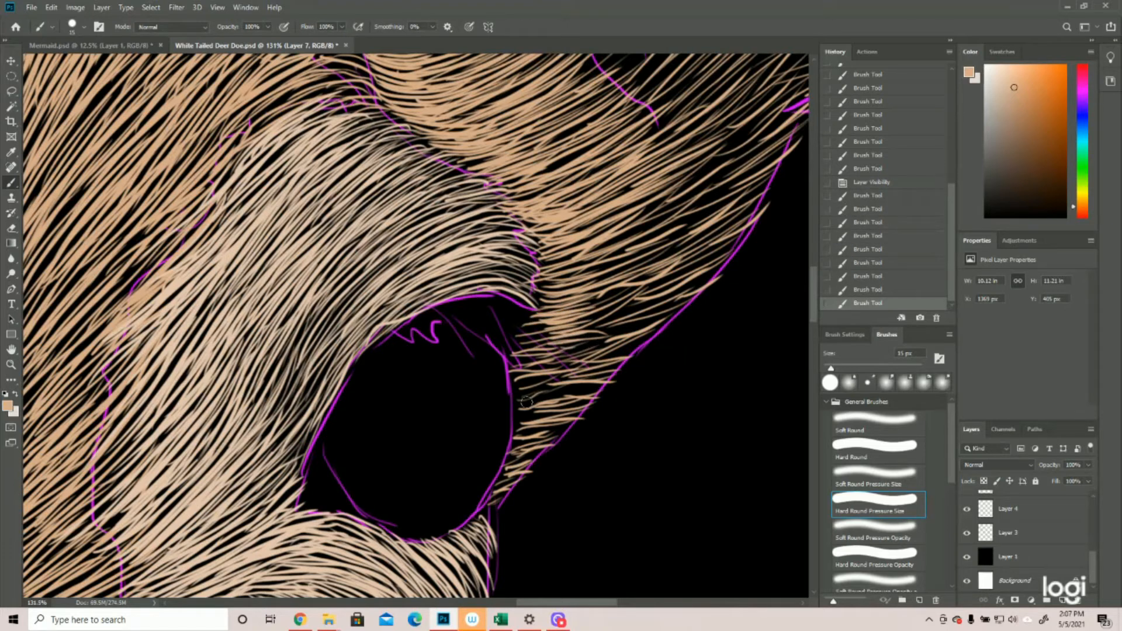
mouse_move(509, 378)
mouse_down()
mouse_move(538, 373)
mouse_move(542, 383)
mouse_up()
mouse_move(509, 396)
mouse_down()
mouse_move(558, 392)
mouse_move(533, 396)
mouse_move(519, 373)
mouse_move(523, 413)
mouse_move(537, 420)
mouse_move(528, 426)
mouse_move(565, 390)
mouse_move(557, 369)
mouse_up()
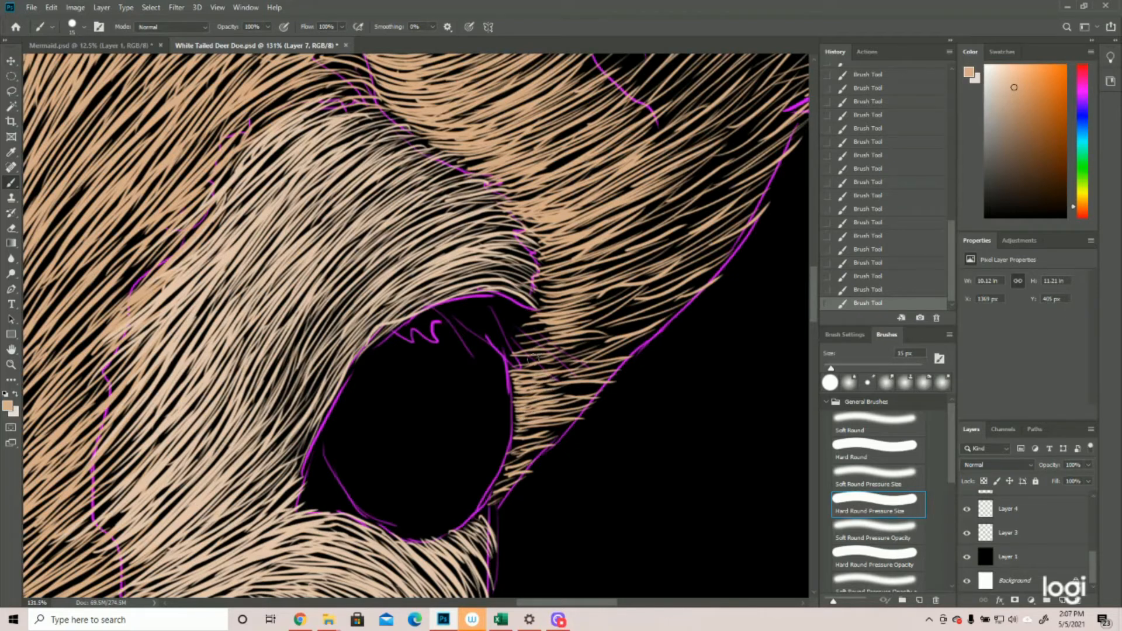
Hide the Layer 3 outline sketch and check the whole head.
click(10, 364)
drag(463, 370, 412, 384)
click(966, 533)
drag(556, 358, 531, 355)
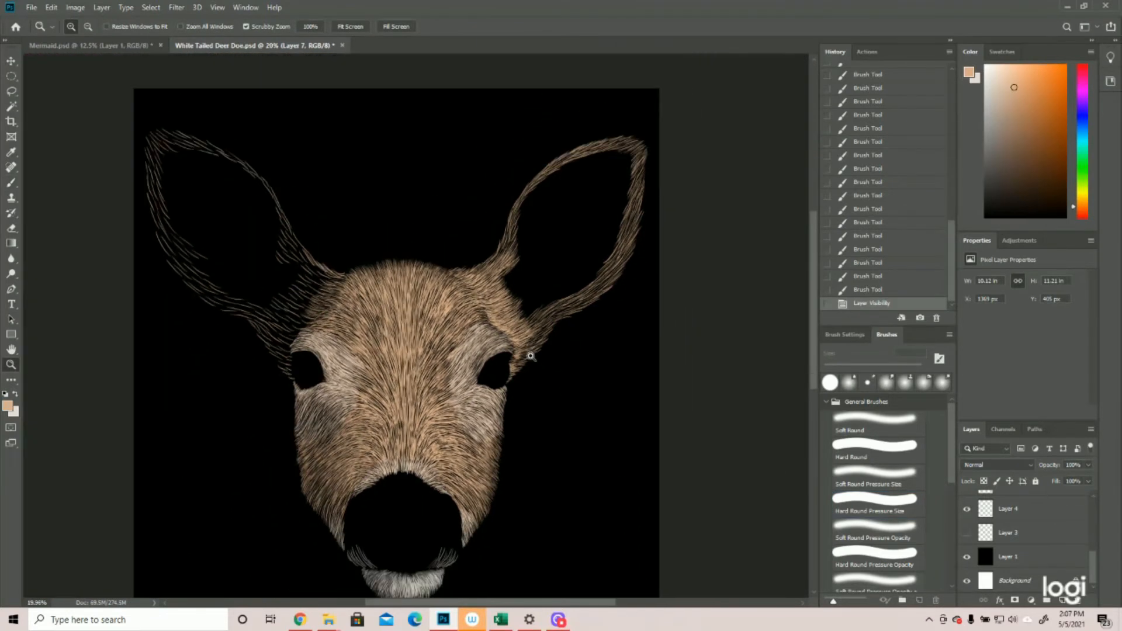
Add a denser pass of tan fur strokes along the upper rim of the ear on the picture's right.
click(654, 163)
click(654, 163)
click(12, 185)
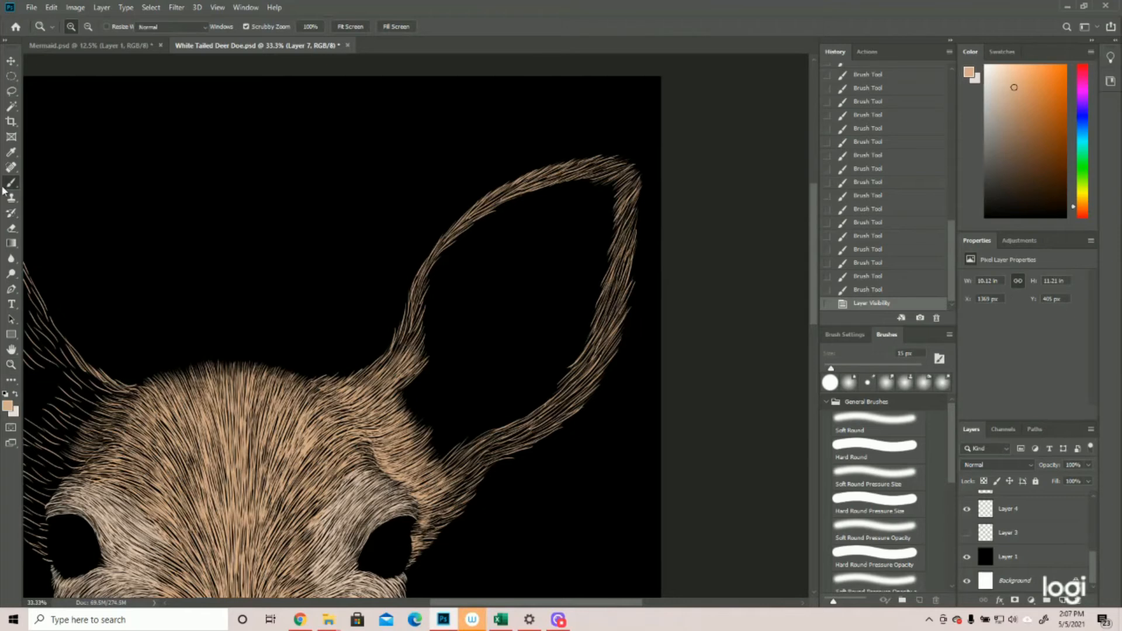
drag(506, 196, 532, 186)
drag(509, 195, 540, 184)
mouse_move(507, 197)
mouse_down()
mouse_move(542, 182)
mouse_move(508, 195)
mouse_up()
drag(464, 225, 486, 208)
drag(454, 234, 479, 214)
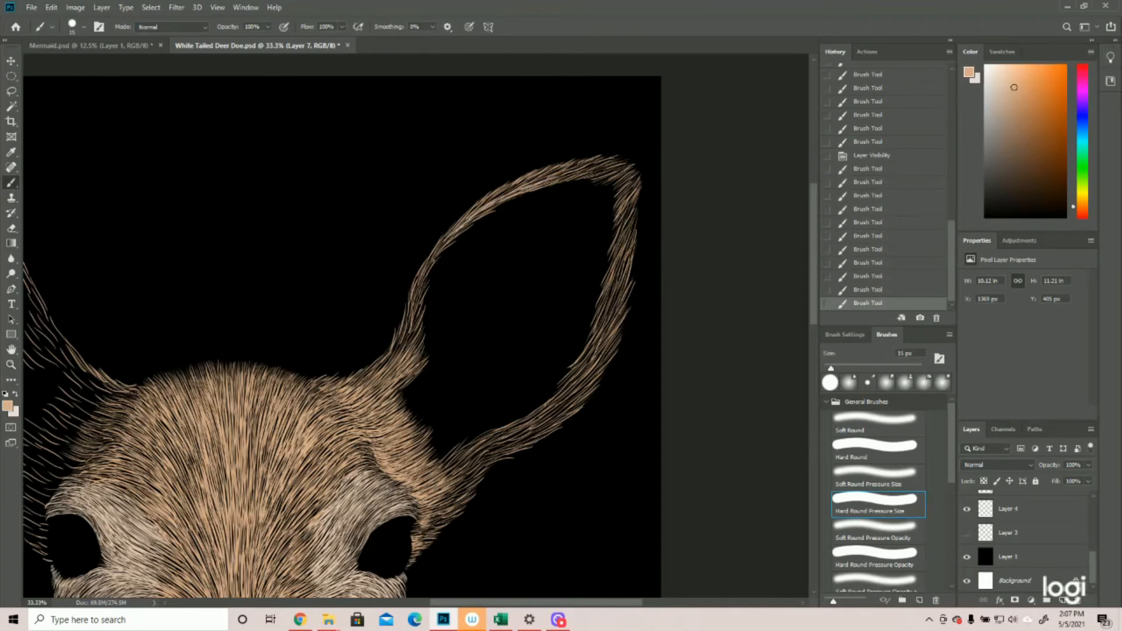
Continue the denser tan fur down the ear's inner-side rim to its junction with the forehead.
mouse_move(433, 256)
mouse_down()
mouse_move(453, 233)
mouse_move(443, 244)
mouse_up()
drag(420, 282, 435, 254)
mouse_move(416, 292)
mouse_down()
mouse_move(430, 262)
mouse_move(423, 275)
mouse_up()
mouse_move(413, 313)
mouse_down()
mouse_move(423, 283)
mouse_move(421, 295)
mouse_up()
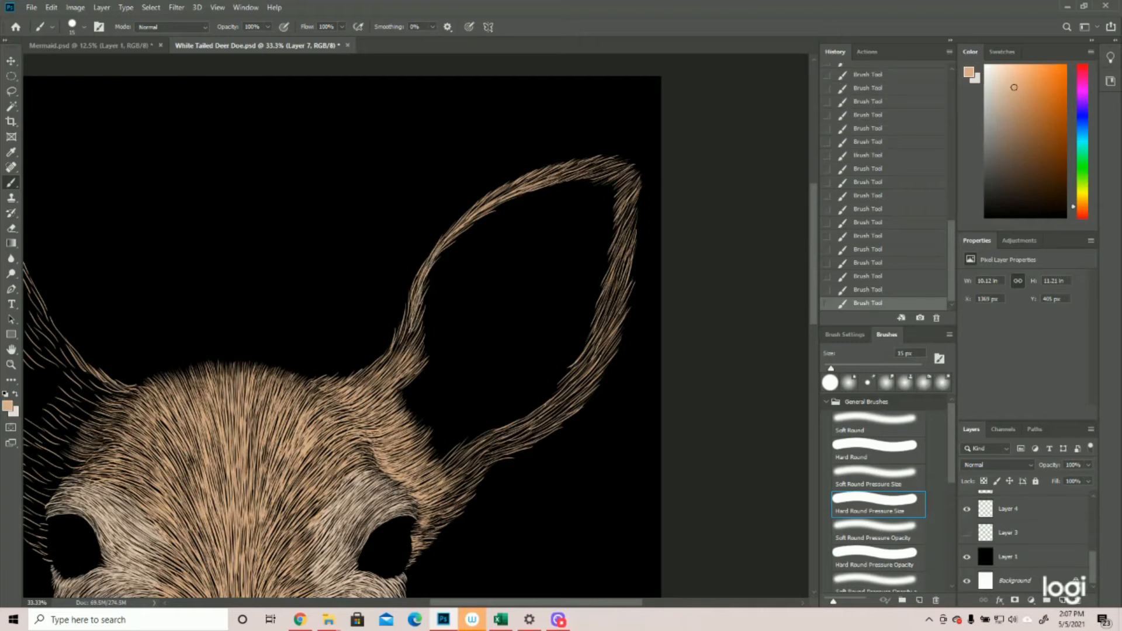
mouse_move(409, 348)
mouse_down()
mouse_move(419, 322)
mouse_move(420, 331)
mouse_up()
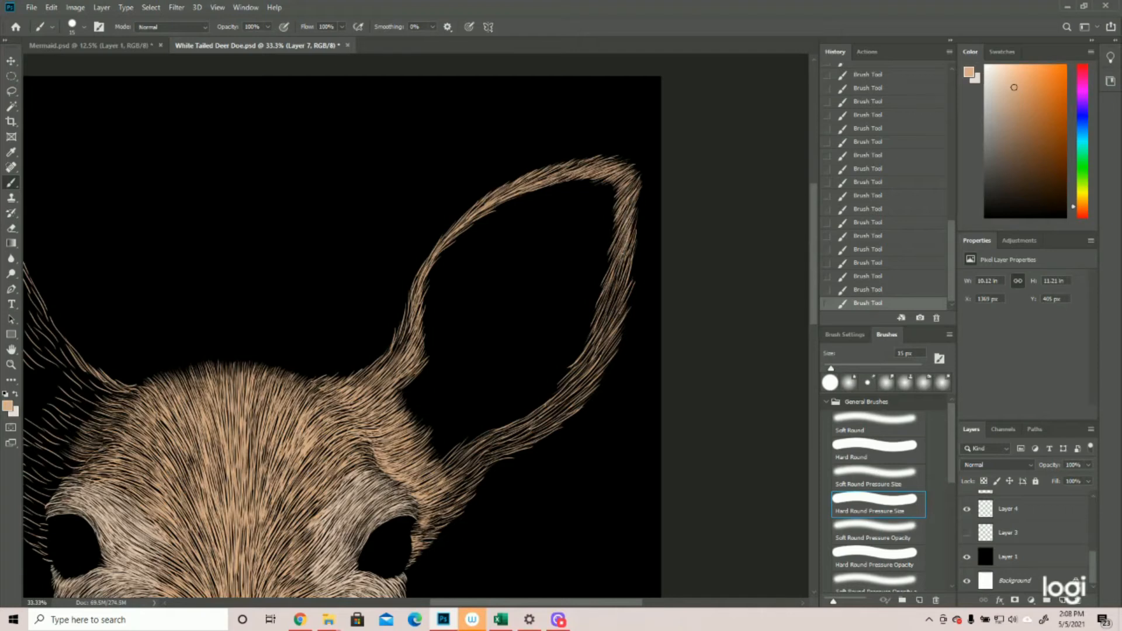
Thicken the tan fur along the middle and lower part of the ear's far rim.
mouse_move(622, 282)
mouse_down()
mouse_move(610, 318)
mouse_move(623, 275)
mouse_up()
mouse_move(598, 344)
mouse_down()
mouse_move(620, 297)
mouse_move(613, 330)
mouse_up()
mouse_move(577, 379)
mouse_down()
mouse_move(600, 352)
mouse_move(612, 285)
mouse_up()
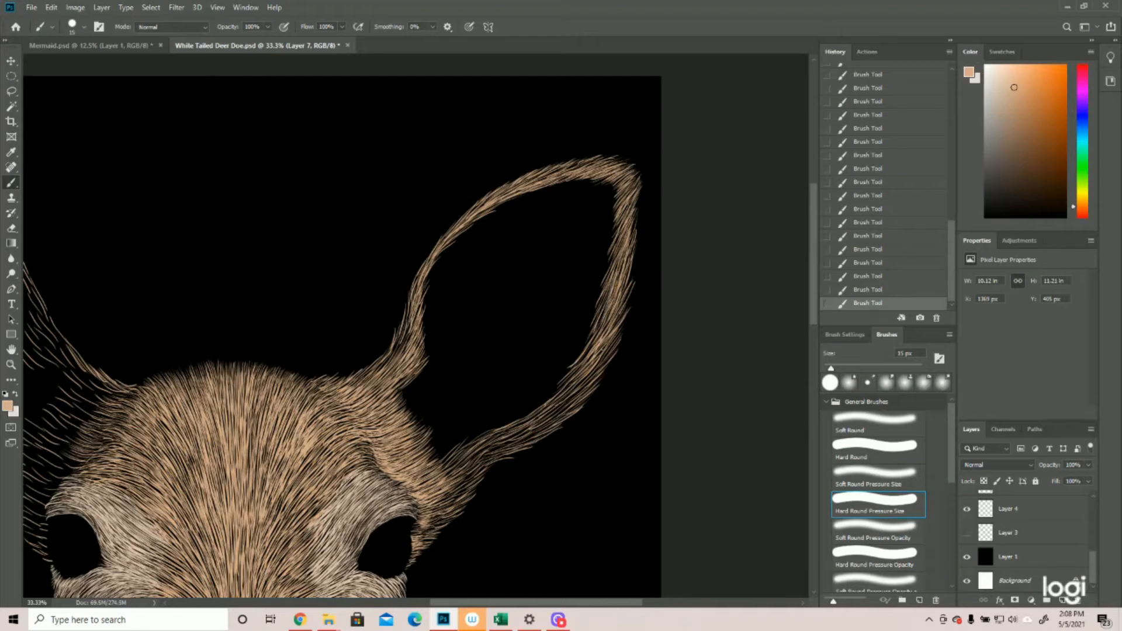
drag(588, 375, 609, 347)
Thicken the tan fur along the ear's lower rim toward the ear base.
mouse_move(550, 416)
mouse_down()
mouse_move(593, 383)
mouse_move(569, 401)
mouse_up()
drag(532, 434, 567, 409)
mouse_move(514, 438)
mouse_down()
mouse_move(551, 412)
mouse_move(532, 425)
mouse_up()
mouse_move(500, 443)
mouse_down()
mouse_move(528, 426)
mouse_move(515, 440)
mouse_move(521, 431)
mouse_up()
mouse_move(464, 463)
mouse_down()
mouse_move(540, 430)
mouse_move(523, 425)
mouse_move(540, 410)
mouse_up()
drag(492, 438, 519, 424)
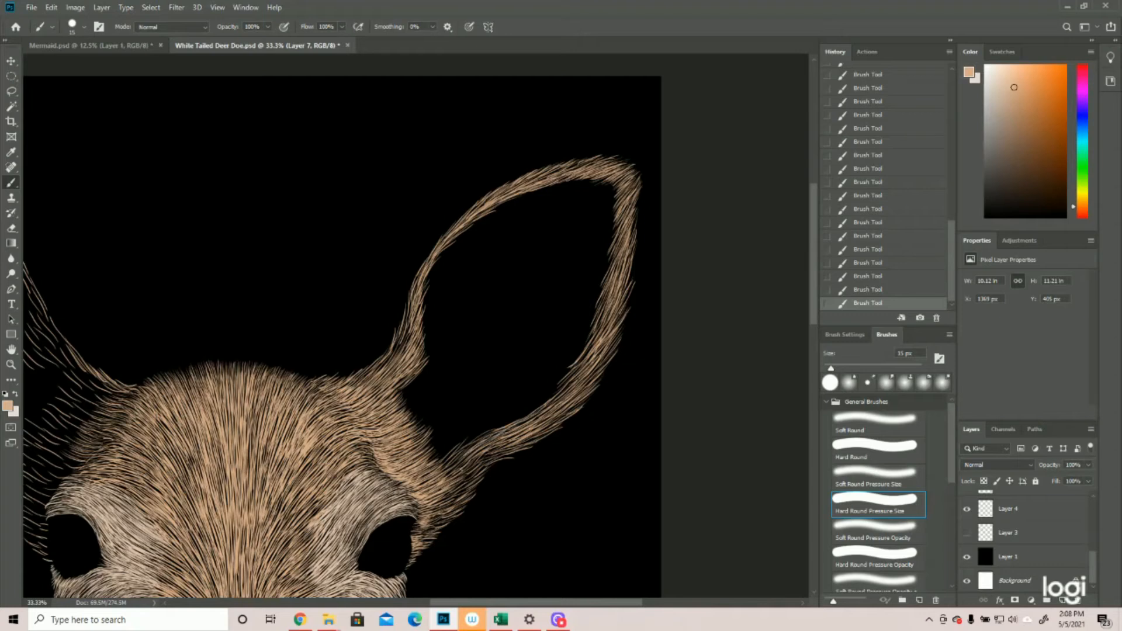
Add the last tan fur strokes at the base of the ear on the picture's right and save the document.
mouse_move(452, 468)
mouse_down()
mouse_move(475, 446)
mouse_move(494, 450)
mouse_up()
drag(456, 489, 498, 447)
key(ctrl+0)
scroll(527, 278, up, 3)
key(z)
key(ctrl+0)
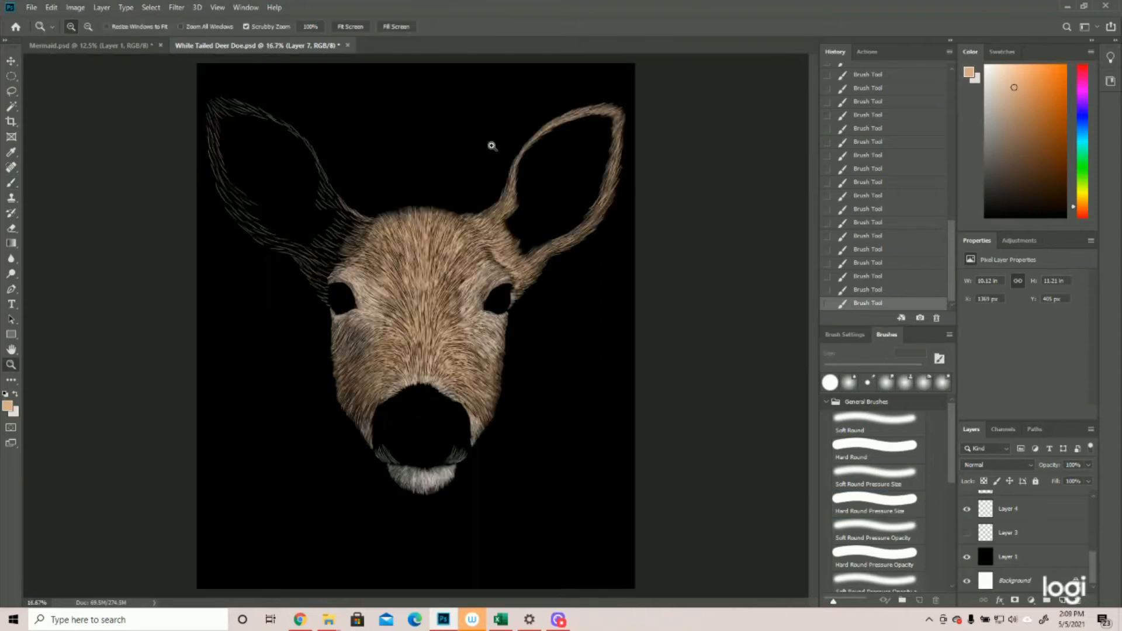
click(31, 7)
click(52, 128)
scroll(281, 228, down, 3)
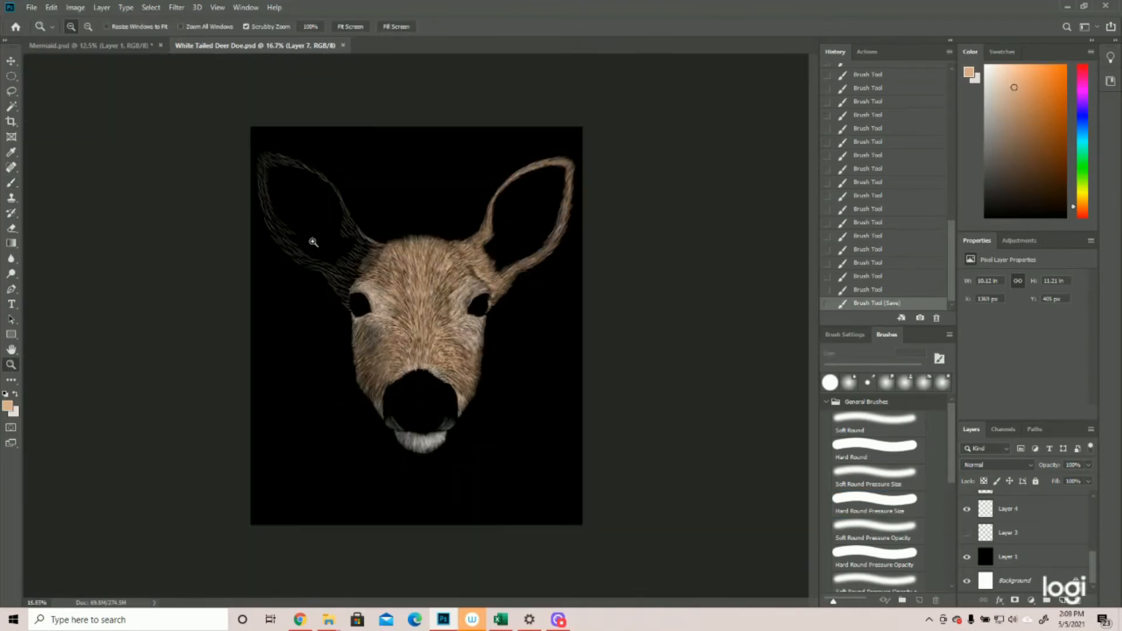
Thicken the tan fur on the forehead-side rim of the ear on the picture's left, around its lower notch.
drag(252, 148, 303, 181)
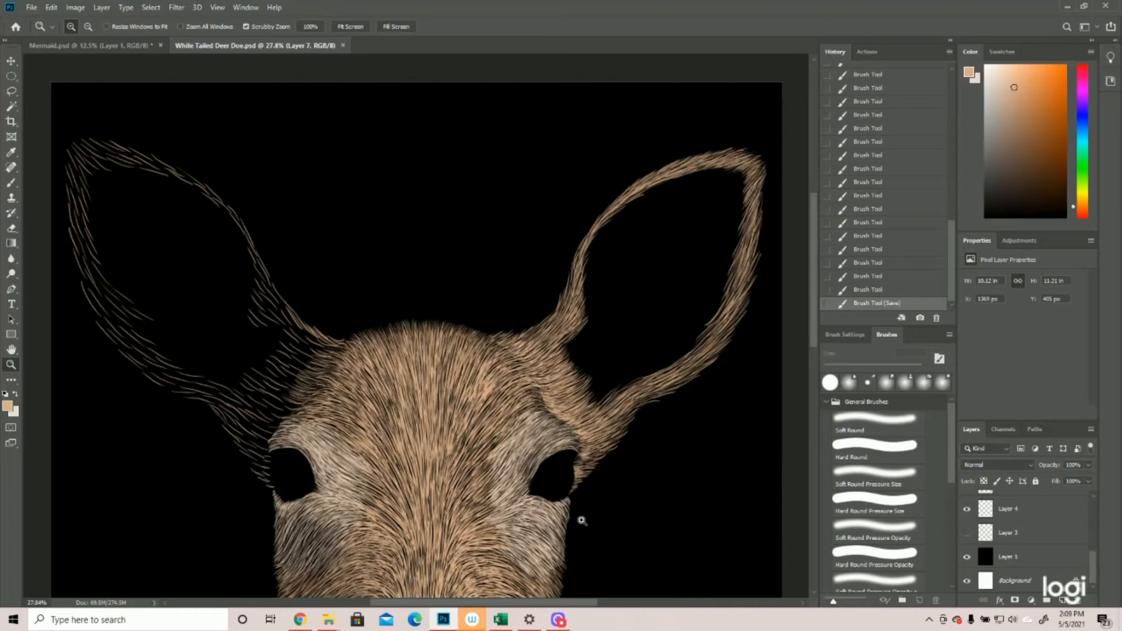
drag(435, 602, 416, 602)
click(11, 198)
click(16, 183)
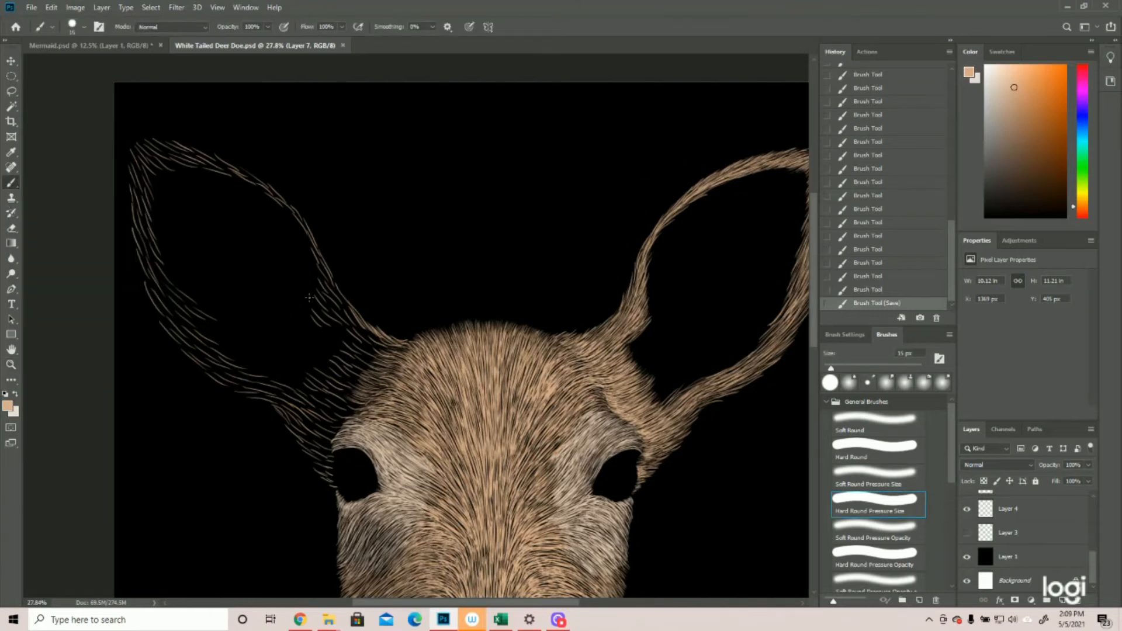
drag(325, 273, 333, 287)
mouse_move(330, 283)
mouse_down()
mouse_move(355, 317)
mouse_move(338, 301)
mouse_up()
drag(333, 289, 341, 306)
mouse_move(330, 289)
mouse_down()
mouse_move(350, 325)
mouse_move(330, 309)
mouse_up()
mouse_move(320, 295)
mouse_down()
mouse_move(339, 318)
mouse_move(328, 316)
mouse_up()
mouse_move(319, 301)
mouse_down()
mouse_move(345, 332)
mouse_move(328, 318)
mouse_up()
drag(310, 304, 331, 324)
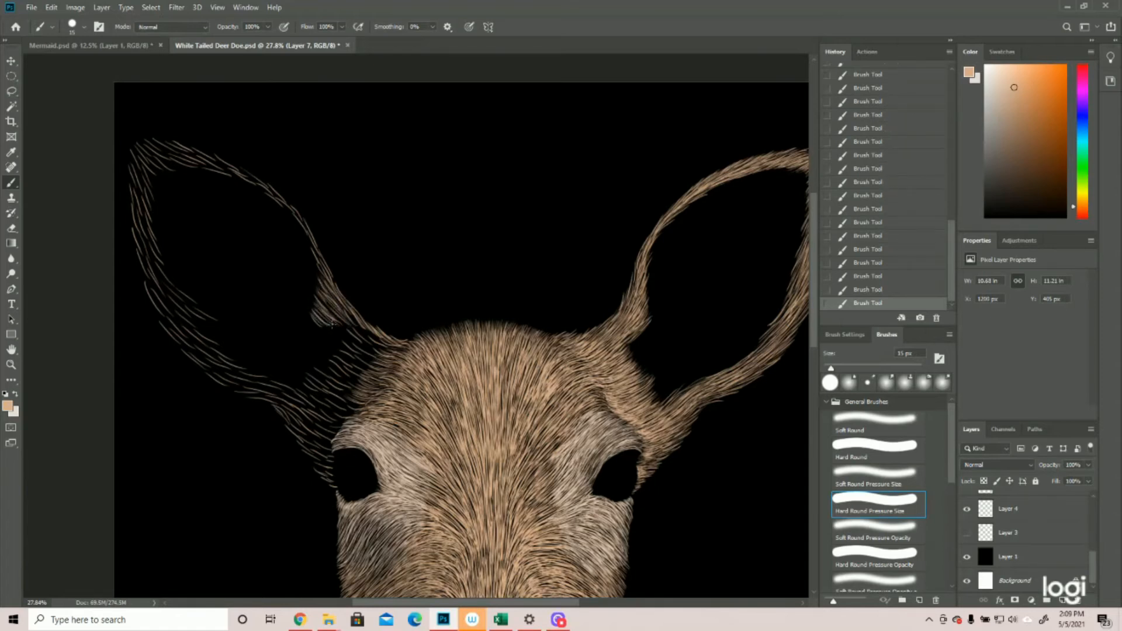
Show the Layer 3 sketch and fill the outer corner of the eye on the picture's left with tan fur strokes.
click(967, 532)
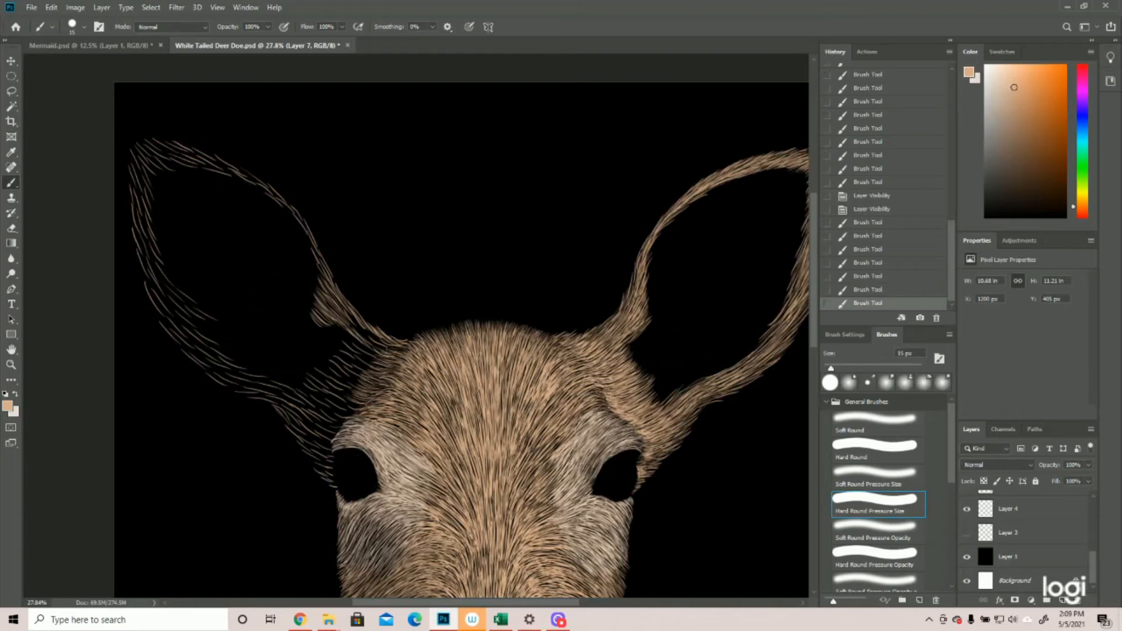
drag(328, 490, 345, 497)
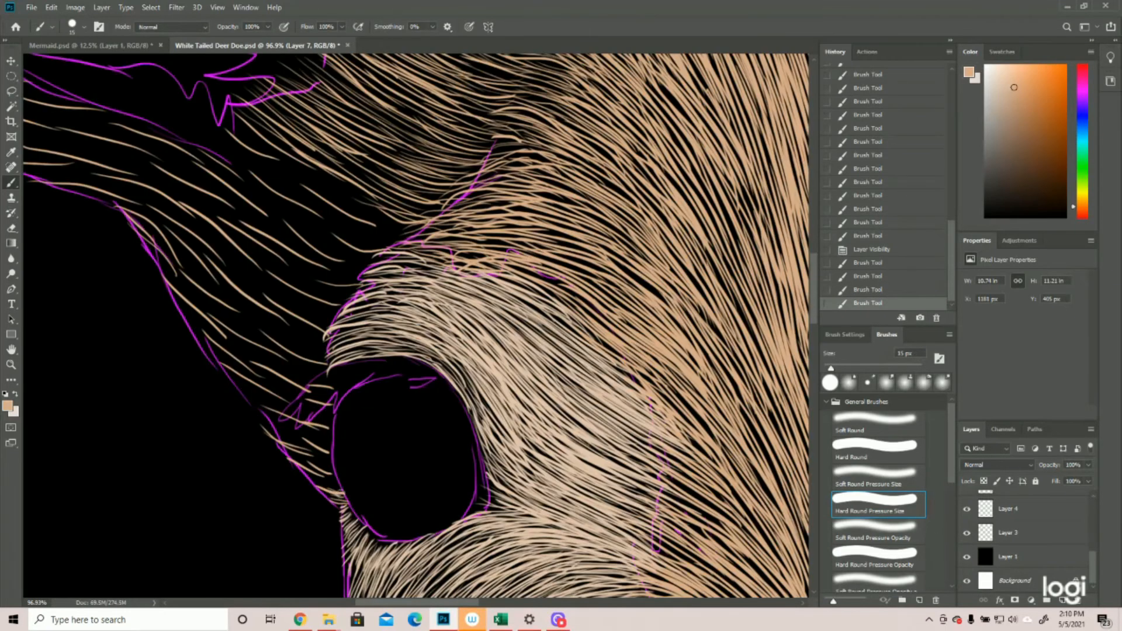
drag(325, 487, 343, 487)
drag(319, 478, 339, 481)
drag(315, 470, 337, 471)
mouse_move(312, 458)
mouse_down()
mouse_move(336, 470)
mouse_move(332, 444)
mouse_up()
drag(272, 434, 326, 461)
drag(312, 411, 333, 422)
Fill the area between that eye and the base of the left-hand ear with denser tan fur.
drag(225, 374, 298, 427)
drag(254, 339, 324, 367)
drag(178, 301, 245, 370)
mouse_move(201, 342)
mouse_down()
mouse_move(293, 397)
mouse_move(406, 414)
mouse_up()
key(ctrl+minus)
key(ctrl+minus)
key(ctrl+minus)
scroll(374, 403, up, 2)
mouse_move(345, 409)
mouse_down()
mouse_move(383, 441)
mouse_move(365, 444)
mouse_up()
Thicken the tan fur along the lower, outer and forehead-side rims of the left-hand ear, following the sketch lines.
scroll(327, 421, up, 2)
mouse_move(204, 435)
mouse_down()
mouse_move(257, 478)
mouse_move(310, 496)
mouse_up()
mouse_move(175, 356)
mouse_down()
mouse_move(225, 409)
mouse_move(213, 435)
mouse_up()
drag(149, 301, 178, 360)
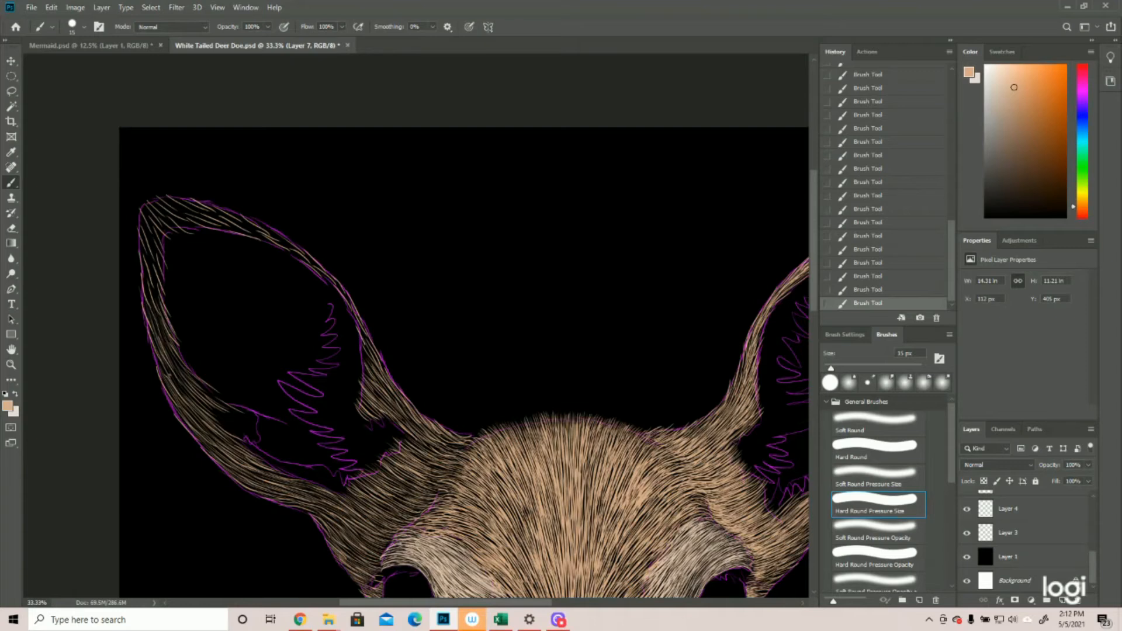
drag(325, 274, 374, 365)
Hide Layer 3 and thicken the tan fur around the left-hand ear's tip and the adjoining upper and outer rims.
click(966, 533)
scroll(350, 321, up, 1)
drag(192, 243, 263, 274)
drag(146, 240, 193, 274)
mouse_move(141, 249)
mouse_down()
mouse_move(170, 307)
mouse_move(165, 348)
mouse_up()
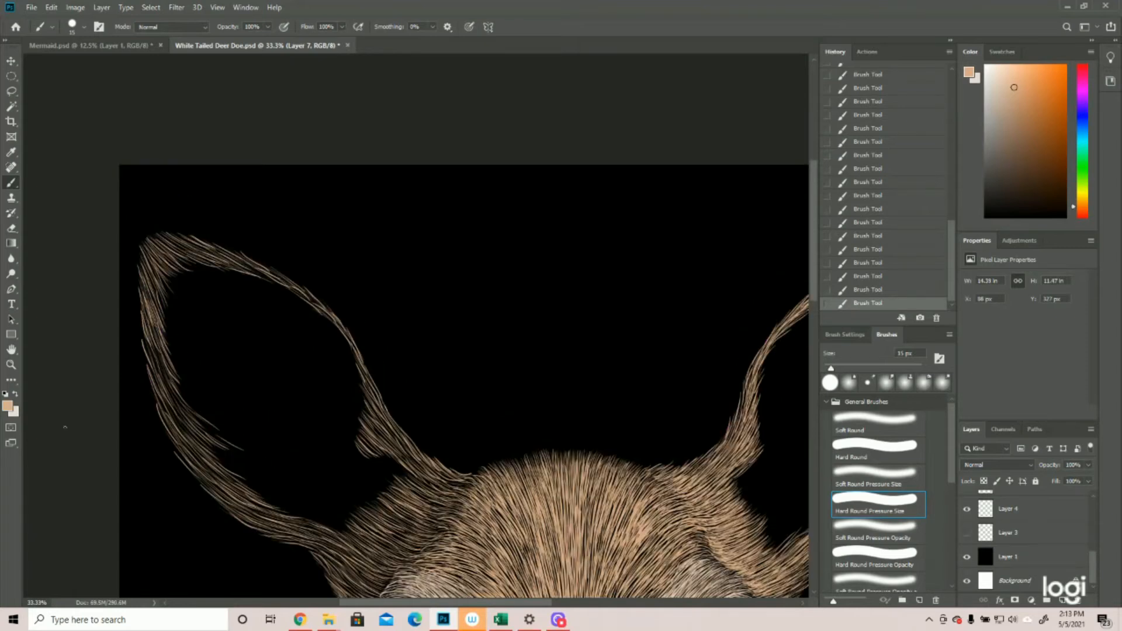
Add a denser pass of tan fur where the left-hand ear joins the forehead.
click(11, 364)
drag(325, 348, 227, 330)
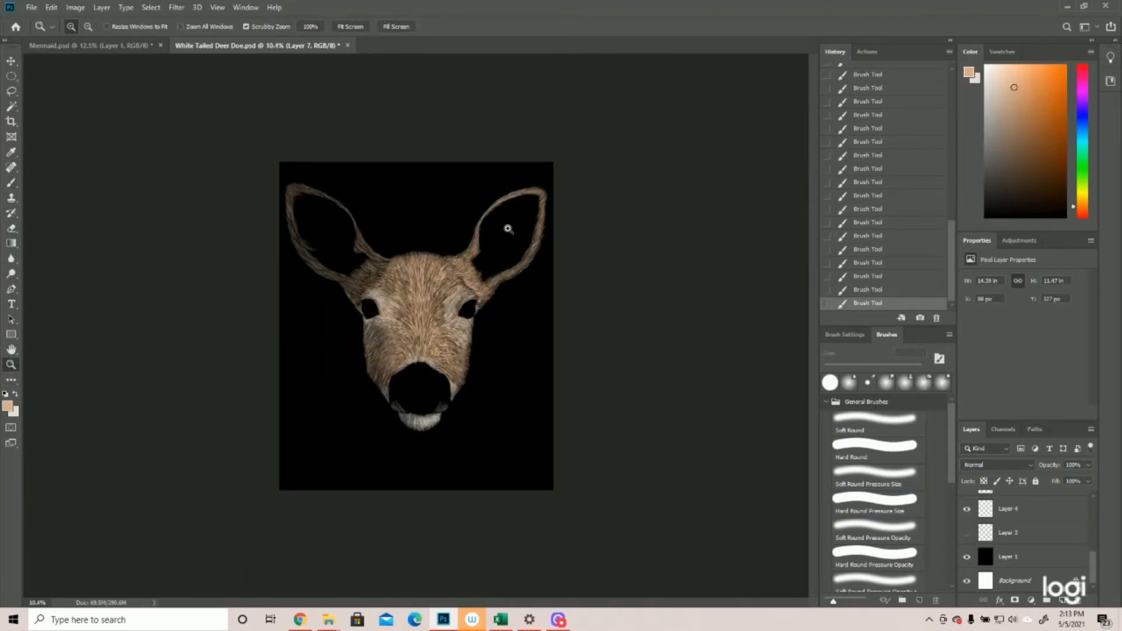
drag(329, 210, 391, 225)
scroll(391, 228, up, 1)
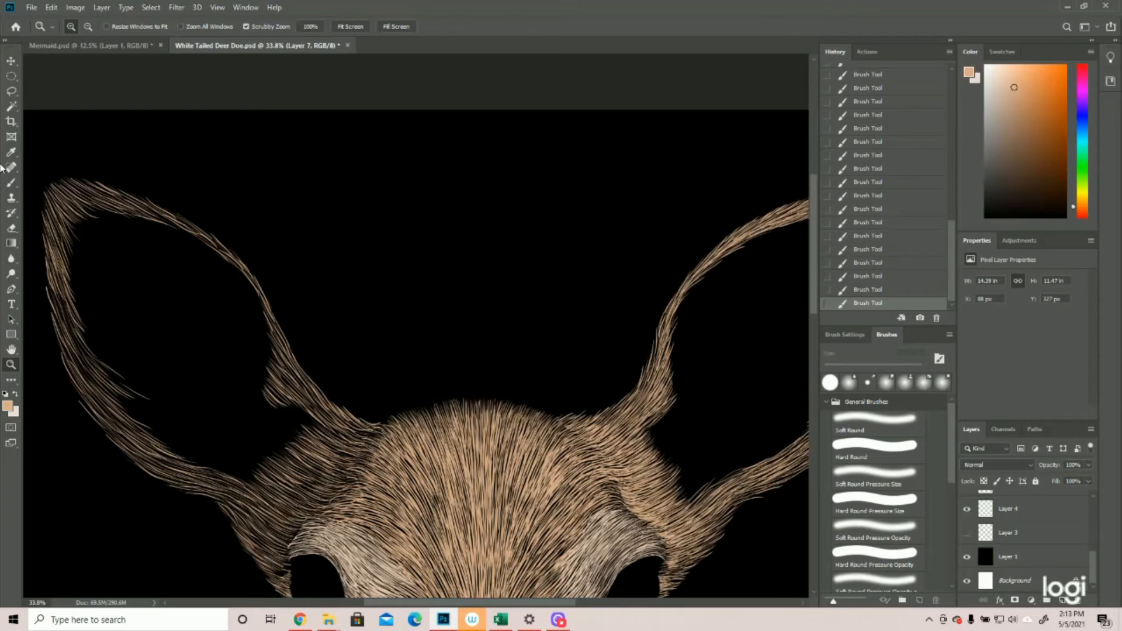
click(10, 182)
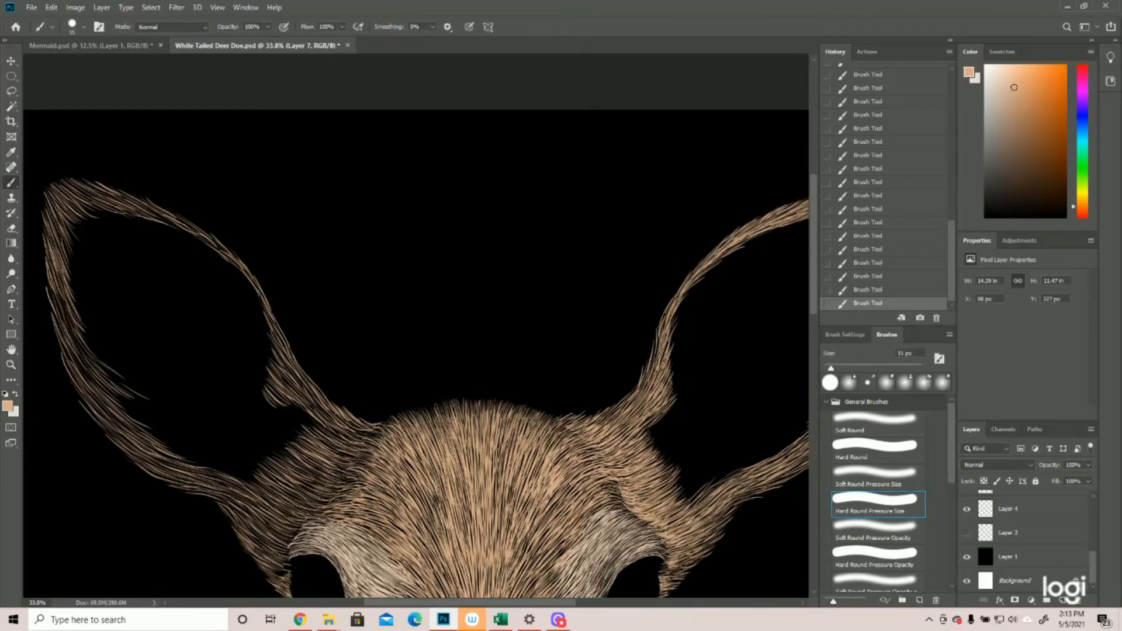
drag(357, 427, 335, 409)
drag(352, 426, 327, 405)
mouse_move(361, 432)
mouse_down()
mouse_move(320, 407)
mouse_move(326, 419)
mouse_up()
drag(356, 440, 319, 419)
mouse_move(358, 444)
mouse_down()
mouse_move(322, 423)
mouse_move(290, 448)
mouse_move(299, 457)
mouse_move(288, 455)
mouse_up()
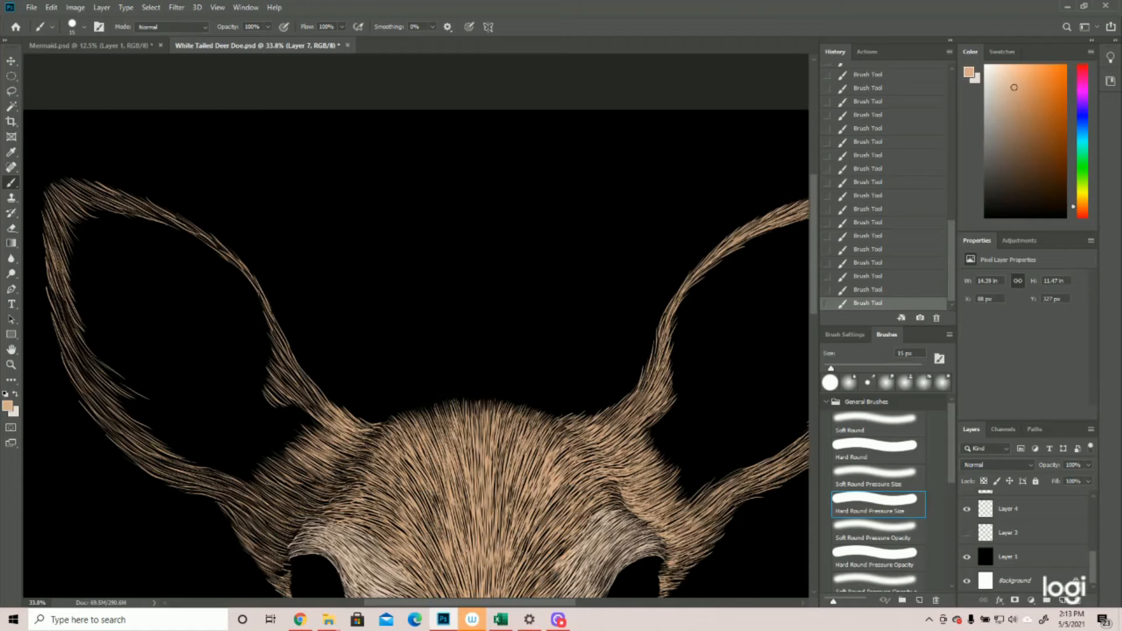
Continue the denser tan fur across the left-hand ear's base above the eye.
mouse_move(324, 485)
mouse_down()
mouse_move(288, 465)
mouse_move(272, 466)
mouse_move(275, 478)
mouse_up()
drag(298, 500, 273, 483)
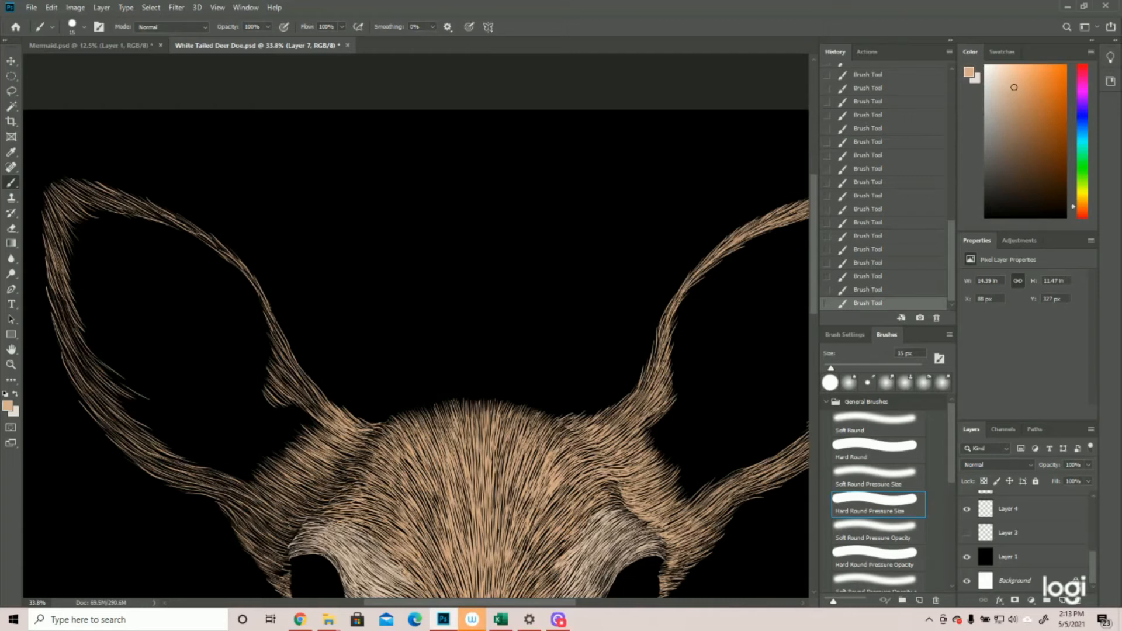
drag(295, 495, 264, 470)
drag(282, 500, 258, 486)
mouse_move(267, 510)
mouse_down()
mouse_move(247, 492)
mouse_move(253, 502)
mouse_move(240, 503)
mouse_up()
mouse_move(332, 467)
mouse_down()
mouse_move(295, 416)
mouse_move(319, 451)
mouse_move(291, 426)
mouse_up()
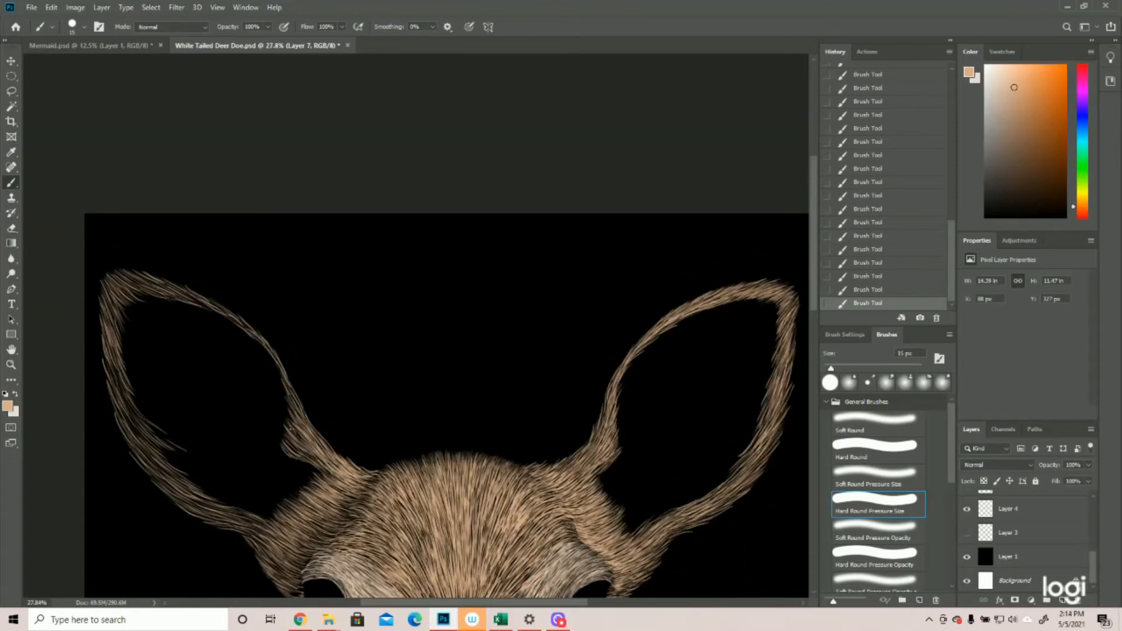
Add a second pass of tan fur around the left-hand ear's rim, from the forehead side over the tip to the lower edge.
mouse_move(312, 454)
mouse_down()
mouse_move(284, 443)
mouse_move(298, 419)
mouse_move(288, 385)
mouse_move(290, 396)
mouse_move(270, 352)
mouse_move(232, 316)
mouse_move(241, 322)
mouse_move(185, 289)
mouse_move(137, 277)
mouse_move(183, 300)
mouse_move(128, 278)
mouse_up()
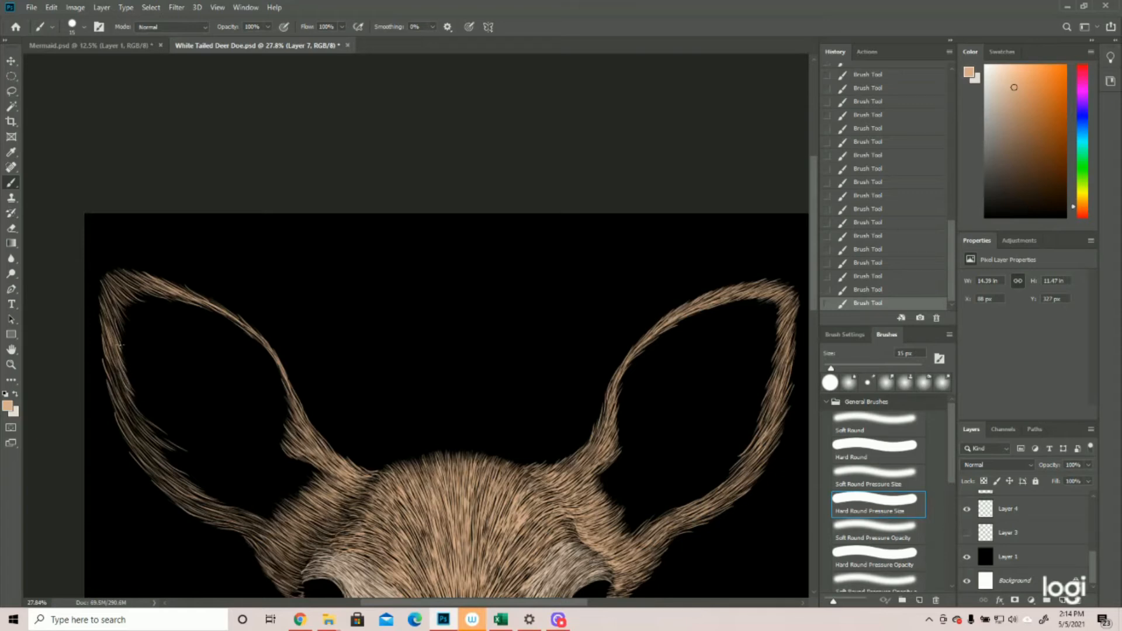
drag(115, 366, 153, 443)
mouse_move(122, 403)
mouse_down()
mouse_move(157, 461)
mouse_move(251, 522)
mouse_up()
drag(163, 480, 263, 539)
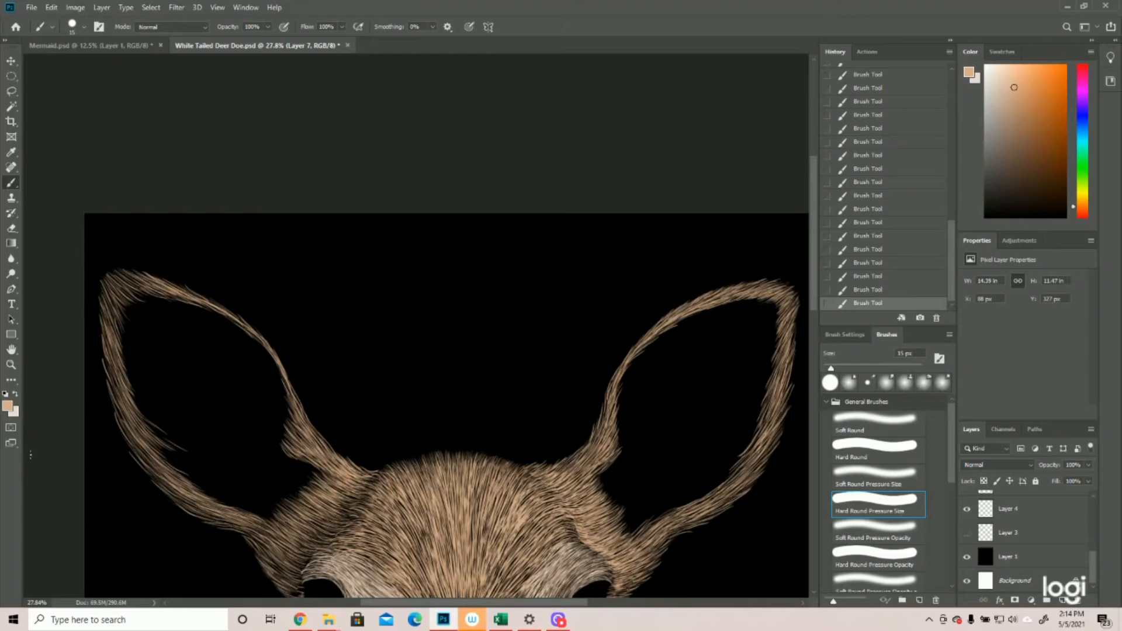
Save the White Tailed Deer Doe.psd document.
click(11, 365)
drag(245, 329, 207, 331)
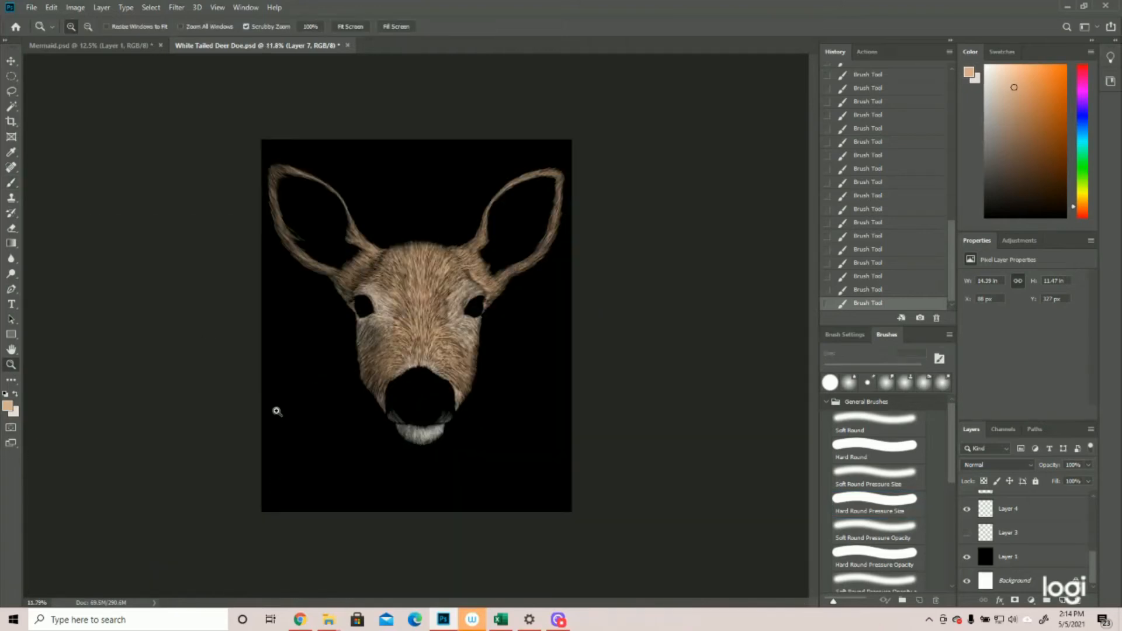
click(442, 129)
click(36, 7)
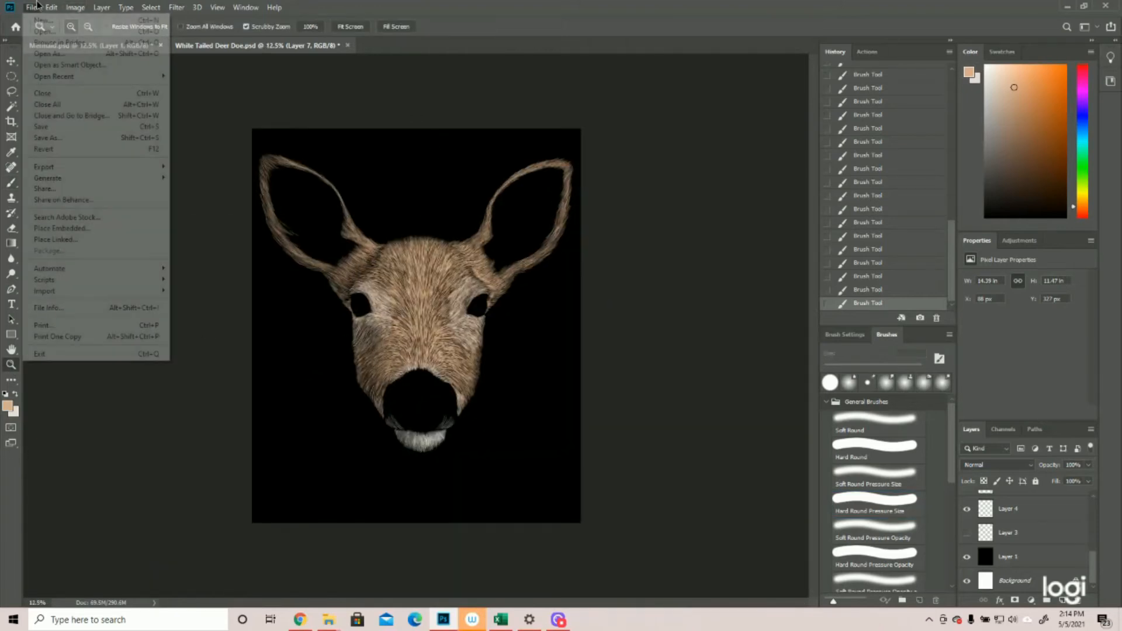
click(39, 126)
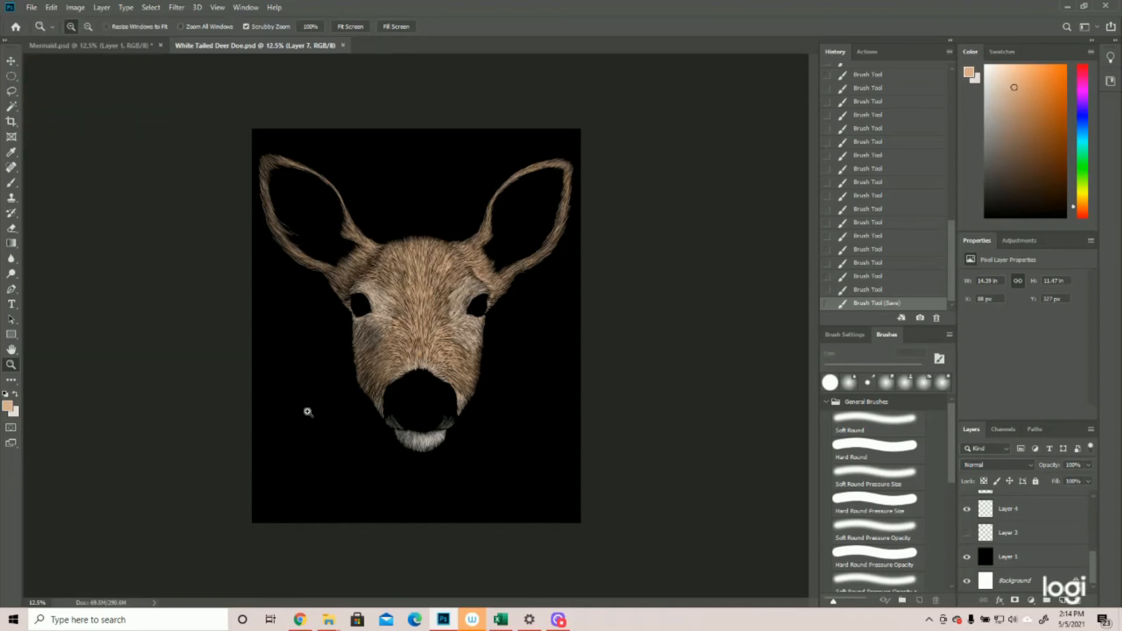
With the Layer 3 sketch shown, paint sparse thin tan hairs on Layer 11 inside the upper and outer parts of the right-hand ear.
scroll(1049, 549, up, 5)
click(993, 503)
click(967, 502)
click(966, 502)
scroll(1020, 548, down, 5)
click(966, 551)
mouse_move(546, 156)
mouse_down()
mouse_move(566, 153)
mouse_move(578, 183)
mouse_move(549, 217)
mouse_up()
click(11, 184)
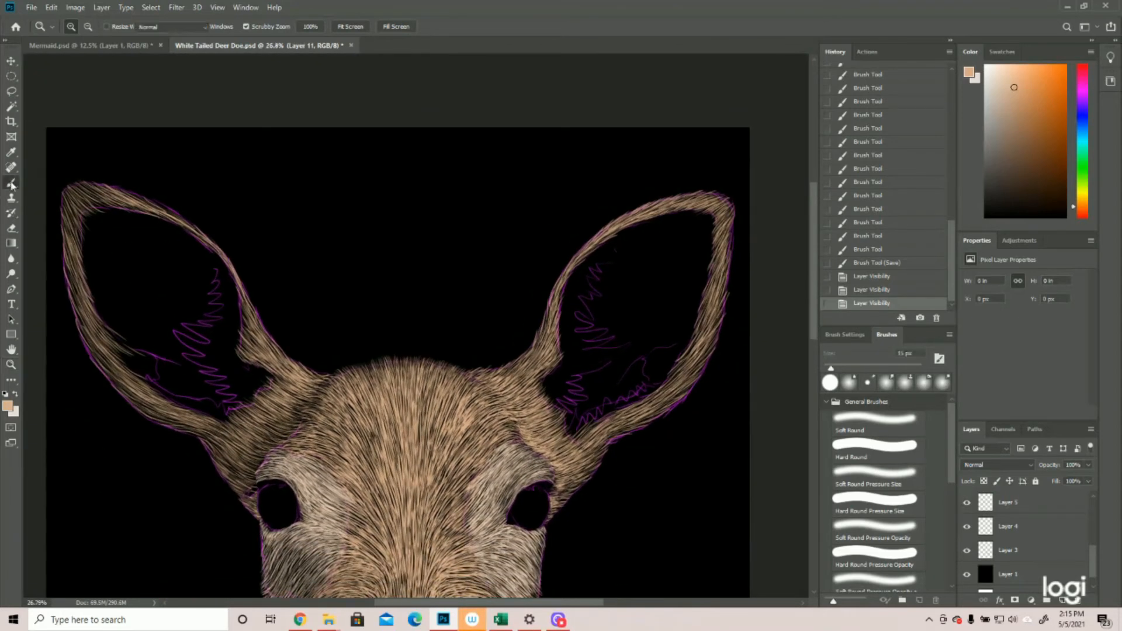
mouse_move(700, 224)
mouse_down()
mouse_move(714, 212)
mouse_move(696, 226)
mouse_move(701, 218)
mouse_move(641, 228)
mouse_up()
mouse_move(712, 231)
mouse_down()
mouse_move(705, 263)
mouse_move(707, 251)
mouse_move(686, 269)
mouse_move(701, 243)
mouse_move(685, 271)
mouse_move(711, 264)
mouse_move(691, 282)
mouse_up()
mouse_move(708, 279)
mouse_down()
mouse_move(689, 297)
mouse_move(678, 349)
mouse_up()
mouse_move(696, 248)
mouse_down()
mouse_move(670, 283)
mouse_move(693, 283)
mouse_move(661, 301)
mouse_move(686, 299)
mouse_move(662, 316)
mouse_up()
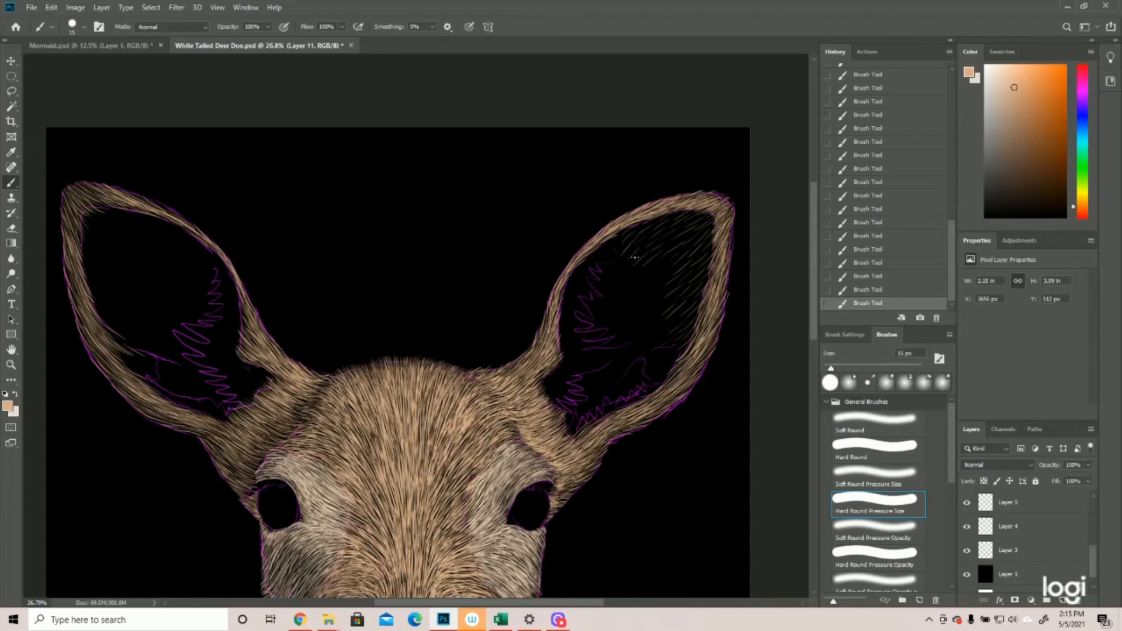
Extend the sparse tan hairs through the middle and lower interior of the right-hand ear.
drag(625, 256, 599, 278)
drag(662, 337, 647, 348)
drag(639, 285, 599, 317)
drag(675, 349, 635, 367)
drag(672, 363, 635, 376)
drag(641, 339, 624, 355)
Paint matching sparse tan hairs inside the ear on the picture's left.
mouse_move(88, 209)
mouse_down()
mouse_move(110, 228)
mouse_move(94, 202)
mouse_move(119, 234)
mouse_move(104, 208)
mouse_move(141, 232)
mouse_move(118, 209)
mouse_move(145, 228)
mouse_move(132, 210)
mouse_move(156, 241)
mouse_move(144, 211)
mouse_move(170, 240)
mouse_move(160, 216)
mouse_move(183, 238)
mouse_move(163, 222)
mouse_move(185, 250)
mouse_up()
mouse_move(161, 235)
mouse_down()
mouse_move(184, 263)
mouse_move(202, 255)
mouse_move(190, 233)
mouse_move(183, 240)
mouse_move(217, 280)
mouse_up()
mouse_move(80, 222)
mouse_down()
mouse_move(121, 266)
mouse_move(103, 233)
mouse_move(133, 262)
mouse_up()
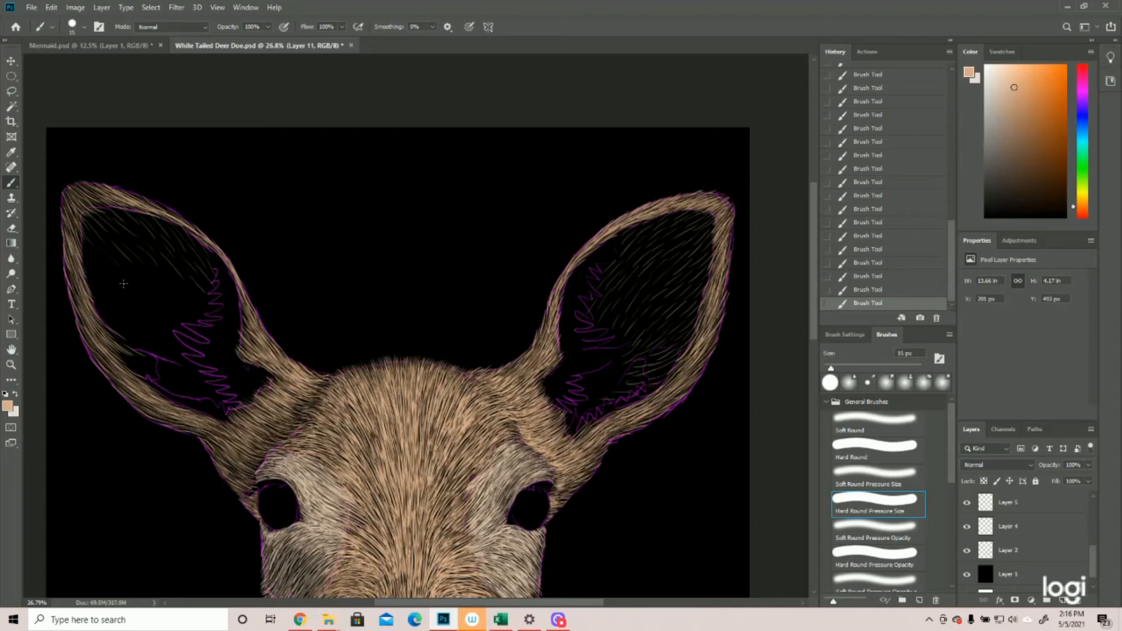
drag(90, 266, 106, 271)
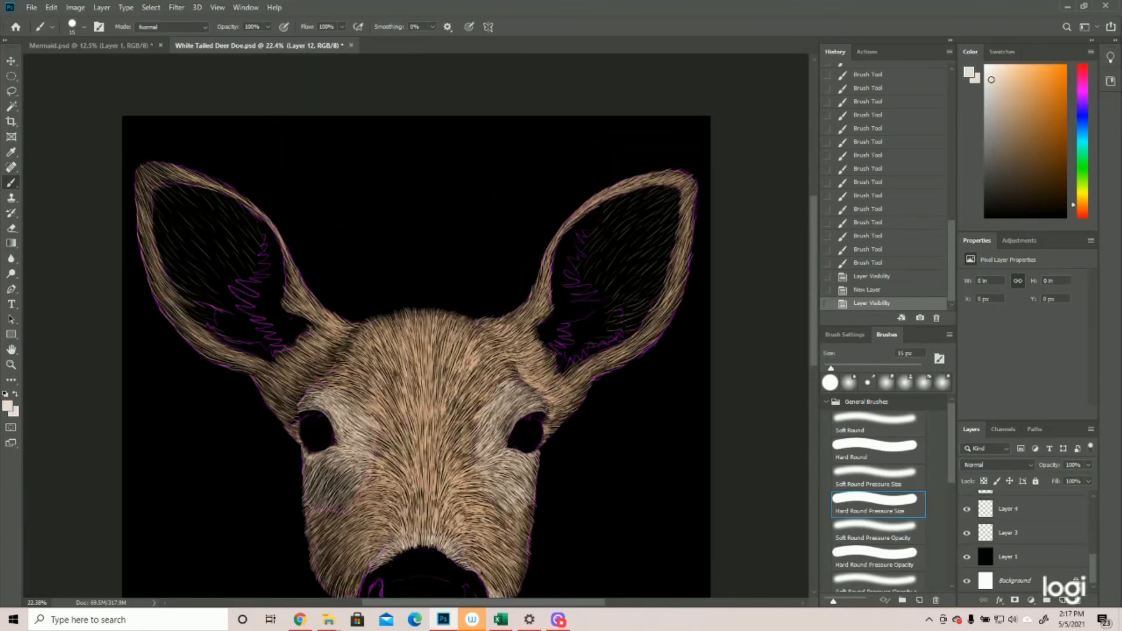
On Layer 12, paint short off-white hairs along the lower inner edge of both ears.
mouse_move(580, 357)
mouse_down()
mouse_move(571, 349)
mouse_move(583, 344)
mouse_up()
mouse_move(593, 354)
mouse_down()
mouse_move(588, 344)
mouse_move(612, 331)
mouse_up()
drag(620, 341, 621, 329)
drag(629, 336, 634, 305)
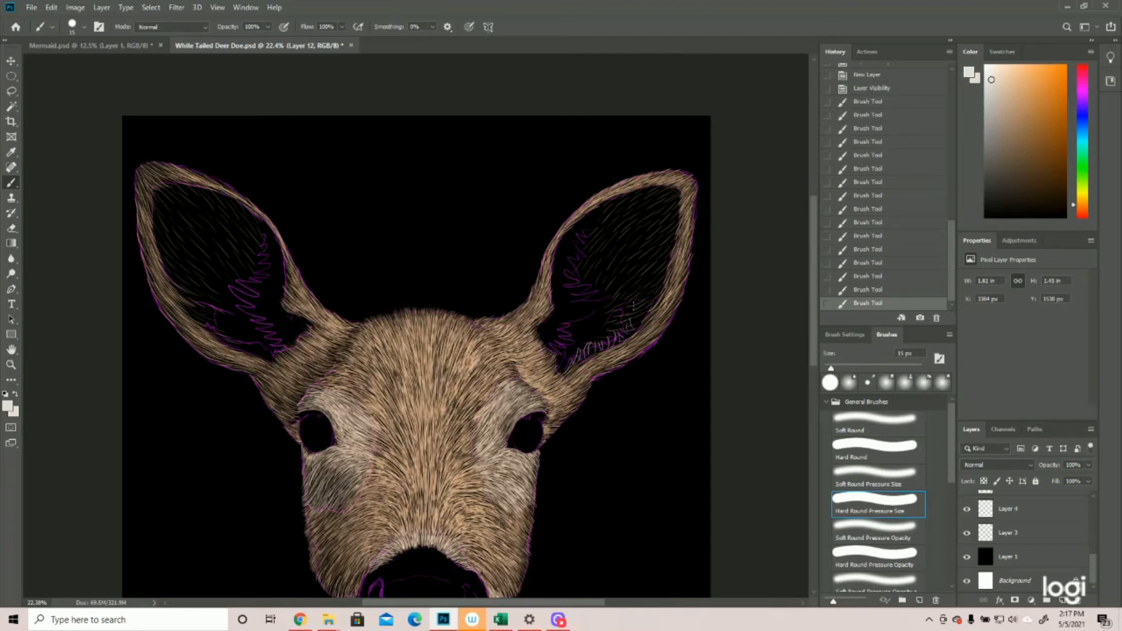
scroll(220, 326, up, 3)
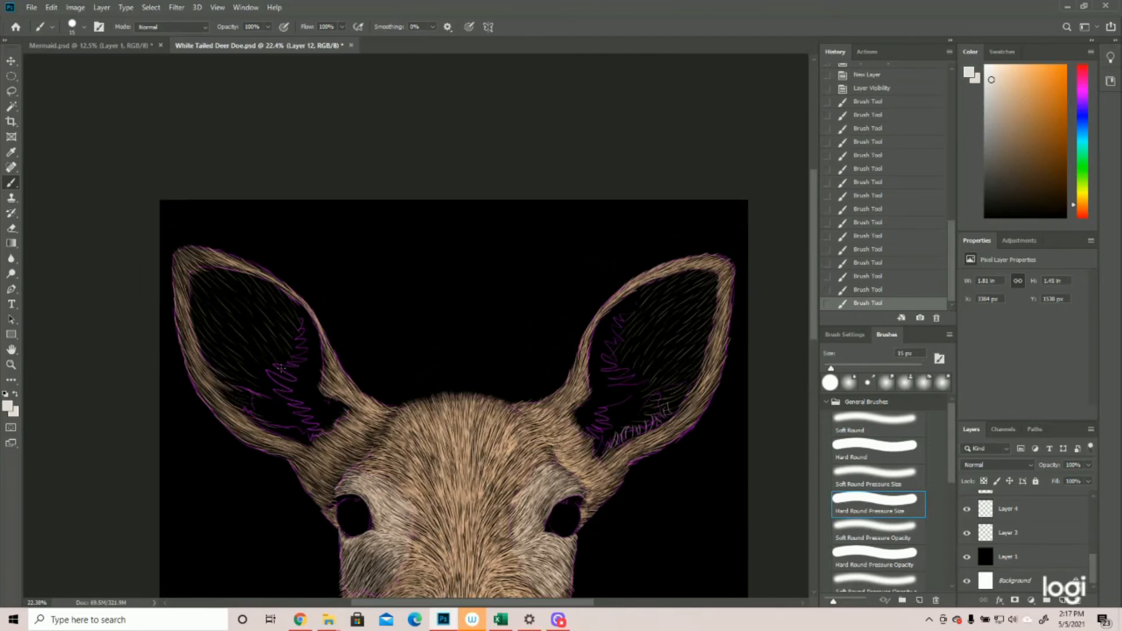
scroll(314, 268, down, 5)
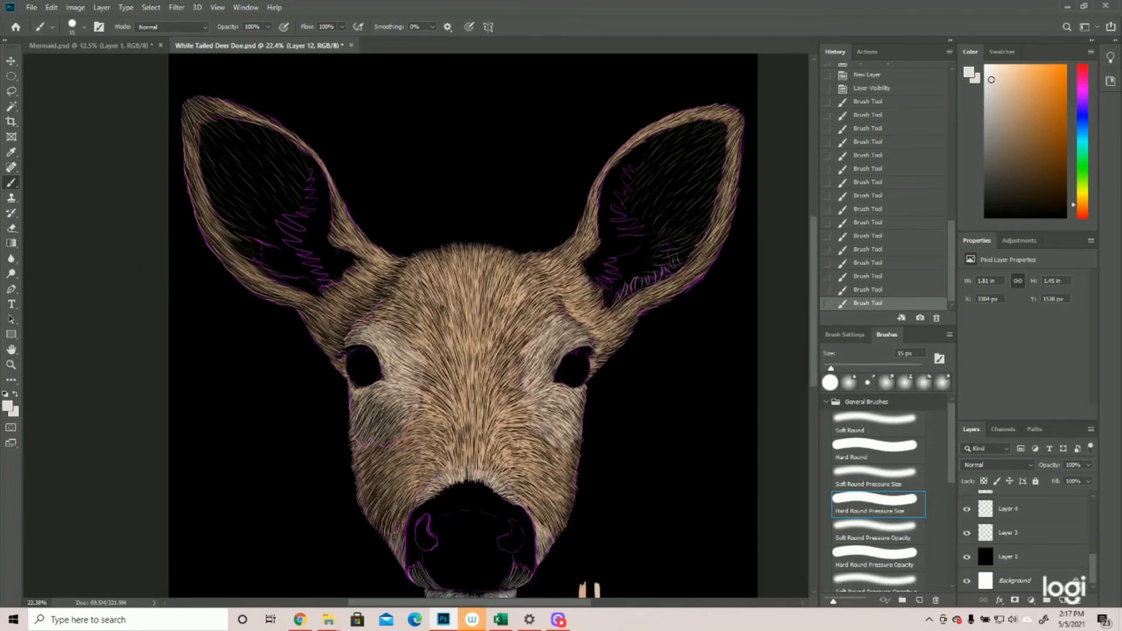
drag(319, 291, 272, 270)
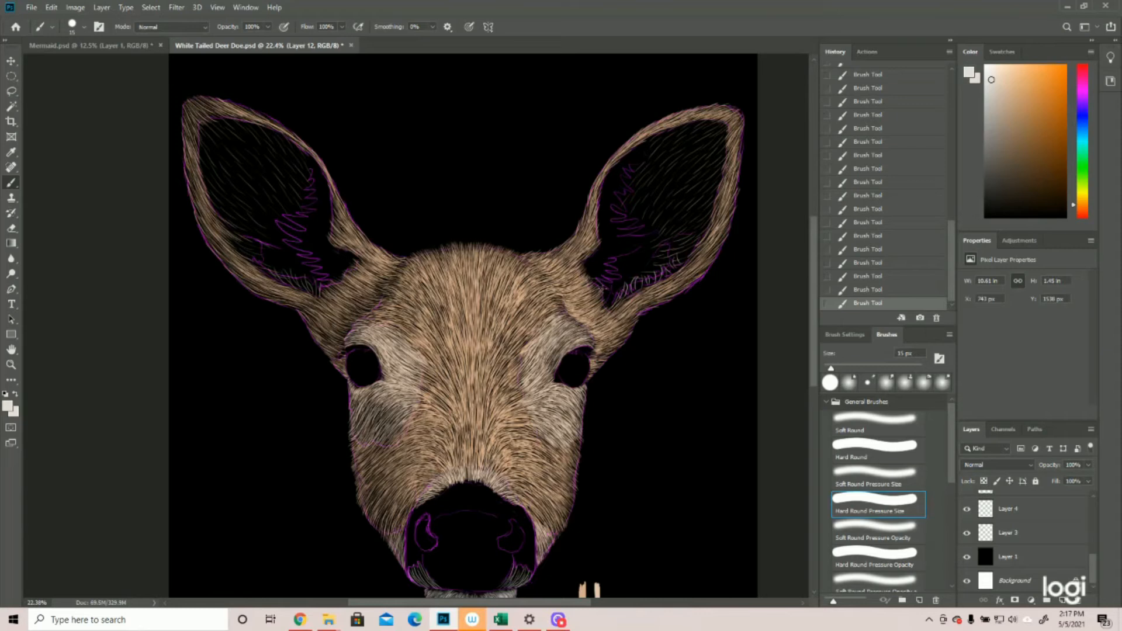
Paint longer off-white hairs along the forehead-side inner edge of both ears and hide the Layer 3 sketch.
mouse_move(584, 271)
mouse_down()
mouse_move(619, 255)
mouse_move(627, 270)
mouse_move(595, 265)
mouse_move(624, 278)
mouse_move(596, 271)
mouse_move(602, 252)
mouse_move(643, 237)
mouse_up()
mouse_move(627, 250)
mouse_down()
mouse_move(650, 232)
mouse_move(601, 241)
mouse_move(653, 225)
mouse_move(608, 243)
mouse_move(659, 209)
mouse_move(619, 185)
mouse_move(612, 237)
mouse_move(634, 223)
mouse_move(606, 231)
mouse_move(632, 235)
mouse_move(606, 222)
mouse_move(628, 214)
mouse_move(599, 200)
mouse_move(626, 206)
mouse_move(602, 221)
mouse_move(637, 234)
mouse_move(617, 186)
mouse_move(607, 190)
mouse_move(627, 202)
mouse_move(605, 183)
mouse_move(631, 185)
mouse_move(610, 174)
mouse_move(636, 185)
mouse_move(625, 167)
mouse_move(660, 151)
mouse_up()
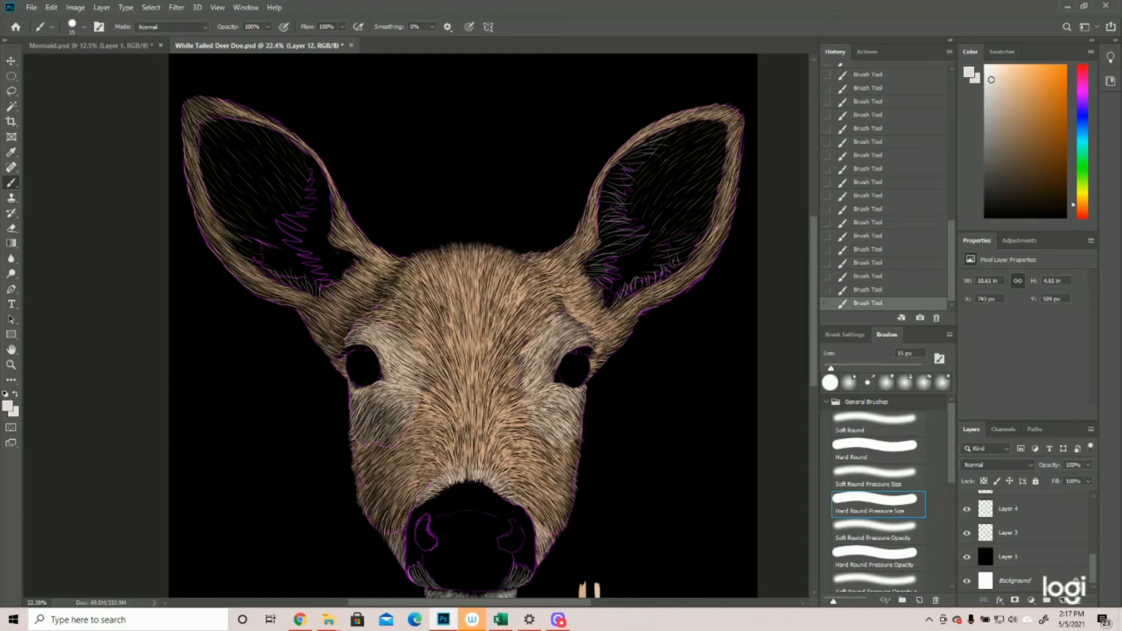
drag(357, 263, 304, 258)
mouse_move(334, 250)
mouse_down()
mouse_move(283, 239)
mouse_move(284, 215)
mouse_up()
drag(331, 202, 301, 180)
click(967, 532)
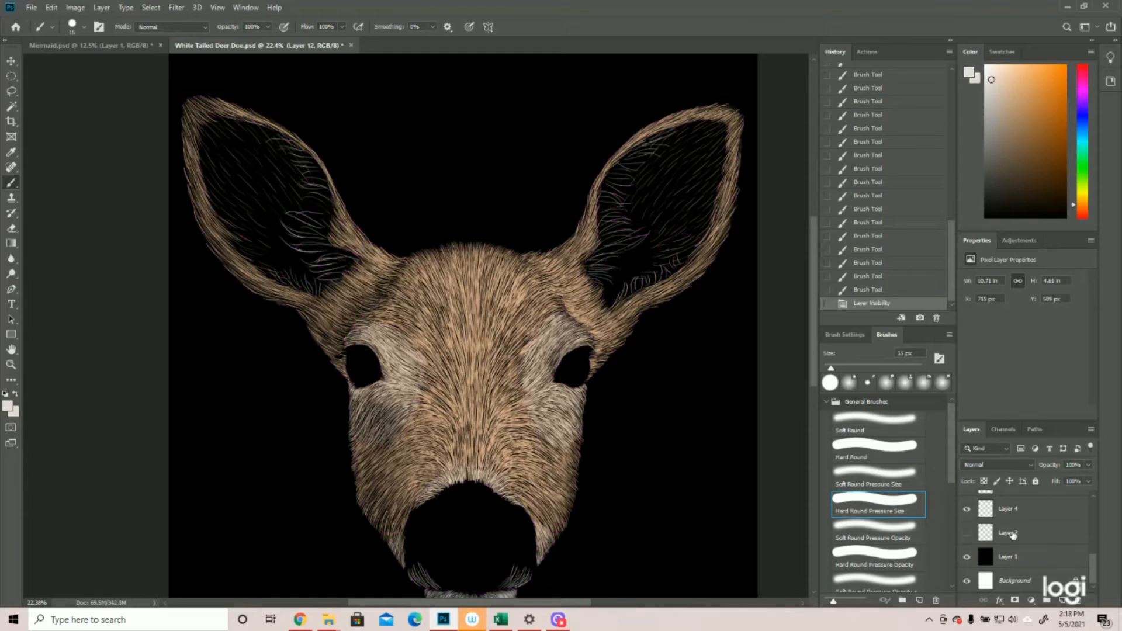
Create a new layer above Layer 12 and thicken the off-white hairs at the outer end of the right-hand ear's lower inner edge.
click(1062, 600)
key(z)
drag(459, 321, 458, 367)
click(12, 183)
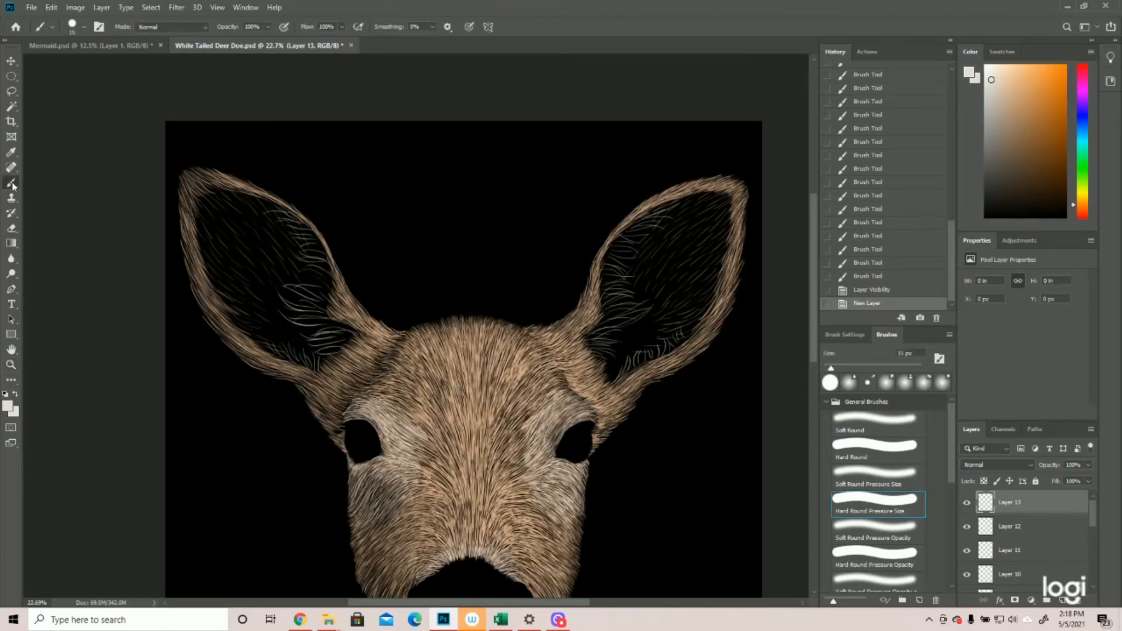
drag(682, 326, 679, 343)
drag(684, 329, 679, 341)
drag(683, 327, 677, 342)
drag(680, 328, 674, 341)
drag(681, 328, 671, 348)
Continue the denser off-white hairs along the right-hand ear's lower inner edge toward its base.
drag(672, 336, 665, 351)
mouse_move(667, 340)
mouse_down()
mouse_move(664, 352)
mouse_move(676, 349)
mouse_move(647, 363)
mouse_up()
mouse_move(655, 346)
mouse_down()
mouse_move(608, 383)
mouse_move(621, 372)
mouse_up()
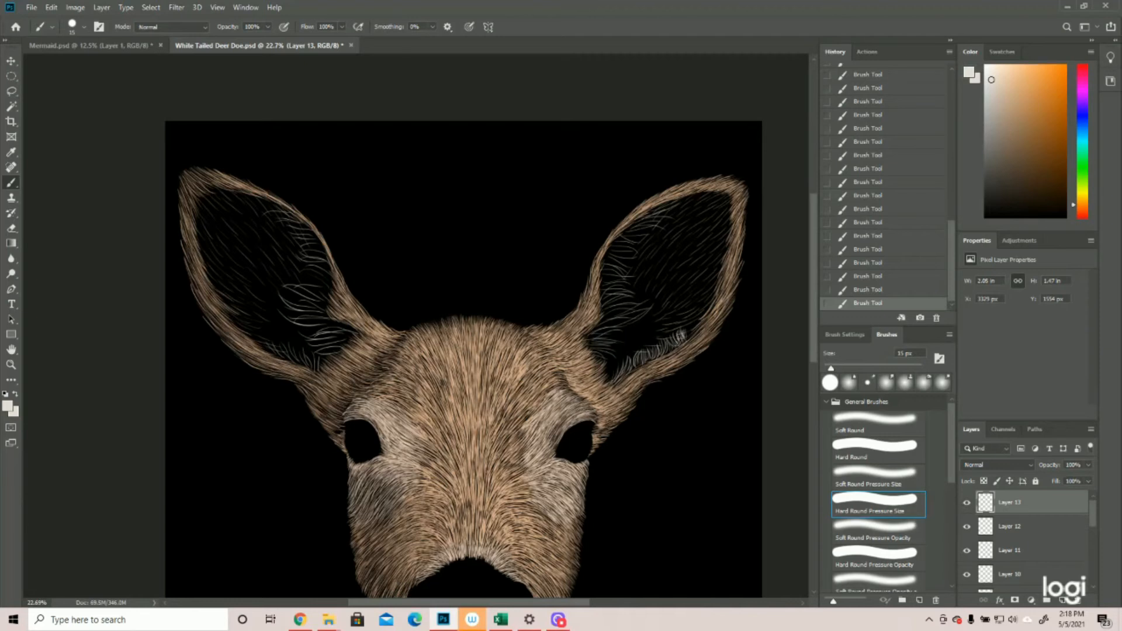
drag(669, 343, 628, 365)
drag(632, 358, 621, 377)
scroll(625, 449, up, 1)
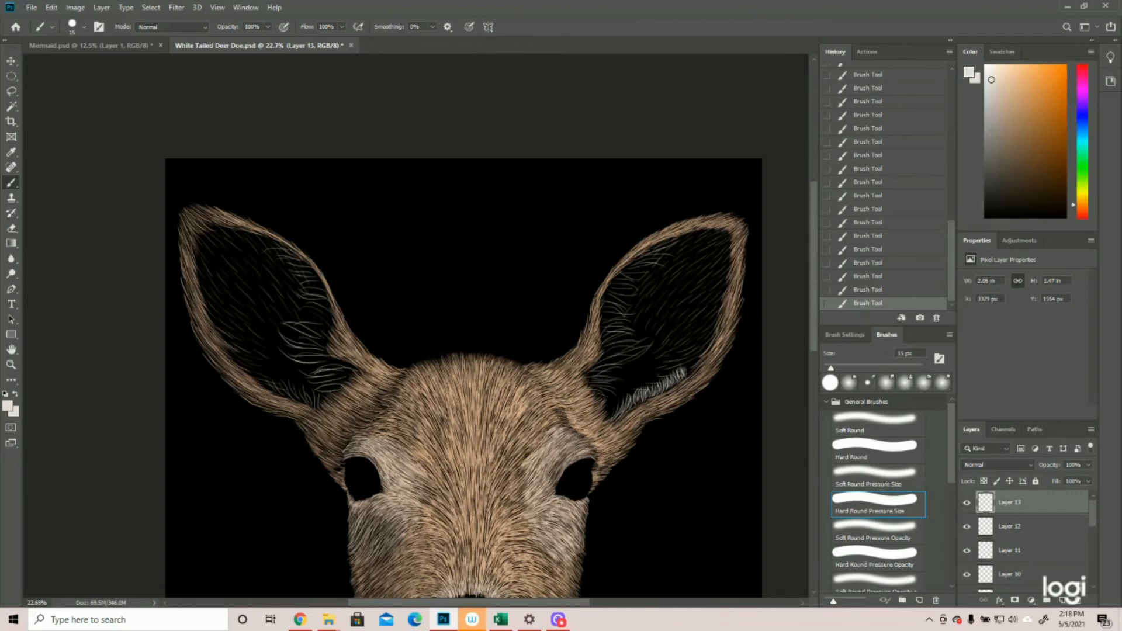
drag(692, 372, 686, 376)
Thicken the off-white hairs along the right-hand ear's forehead-side inner edge, from the base up toward the tip.
mouse_move(608, 388)
mouse_down()
mouse_move(592, 399)
mouse_move(586, 387)
mouse_move(590, 374)
mouse_move(613, 377)
mouse_move(593, 367)
mouse_move(631, 354)
mouse_move(611, 351)
mouse_up()
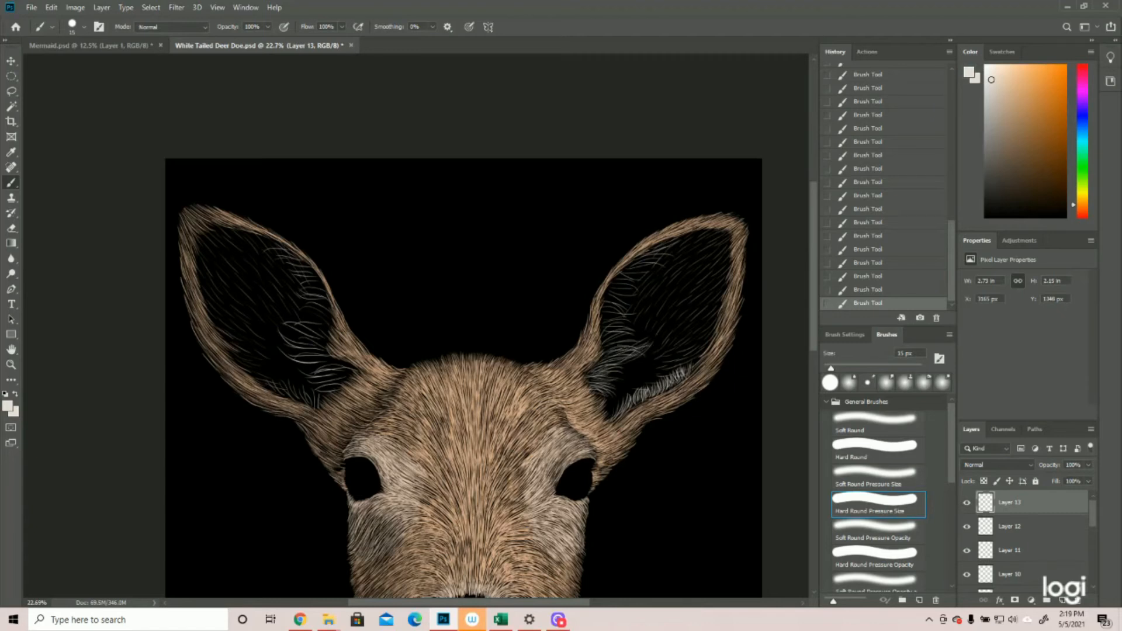
mouse_move(633, 342)
mouse_down()
mouse_move(608, 342)
mouse_move(603, 327)
mouse_up()
drag(722, 319, 777, 319)
drag(351, 345, 316, 344)
drag(470, 292, 424, 309)
mouse_move(472, 289)
mouse_down()
mouse_move(428, 283)
mouse_move(501, 251)
mouse_up()
drag(455, 256, 539, 215)
key(z)
drag(440, 340, 418, 340)
click(11, 182)
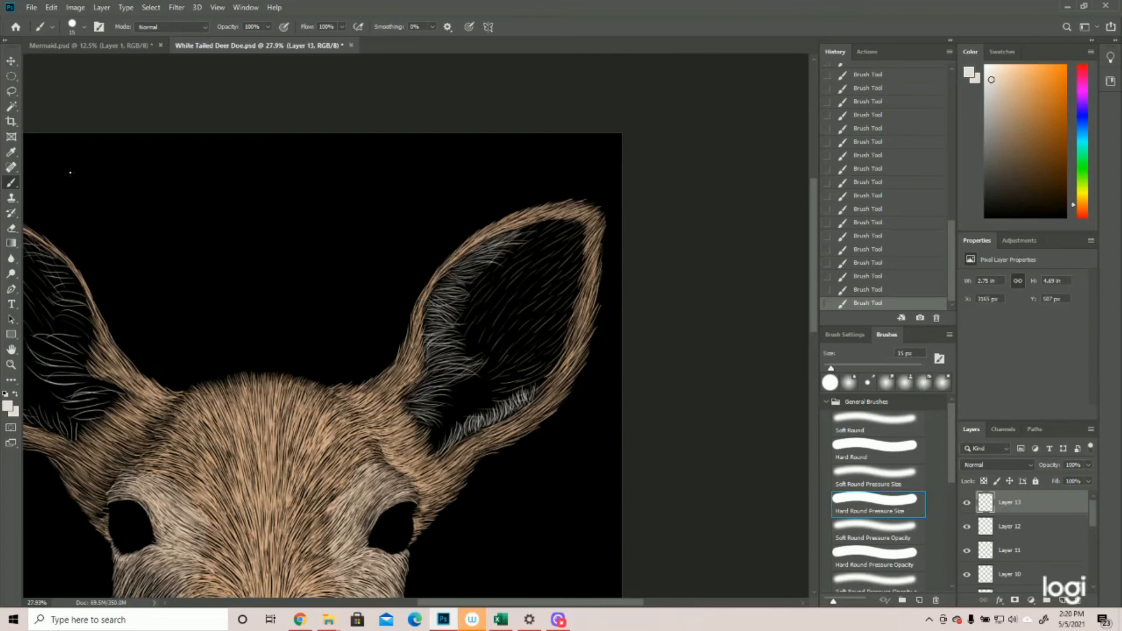
Add a second, brighter pass of off-white hairs over the right-hand ear's forehead-side inner fringe, from base to tip.
mouse_move(447, 422)
mouse_down()
mouse_move(409, 408)
mouse_move(467, 374)
mouse_up()
drag(413, 413, 439, 420)
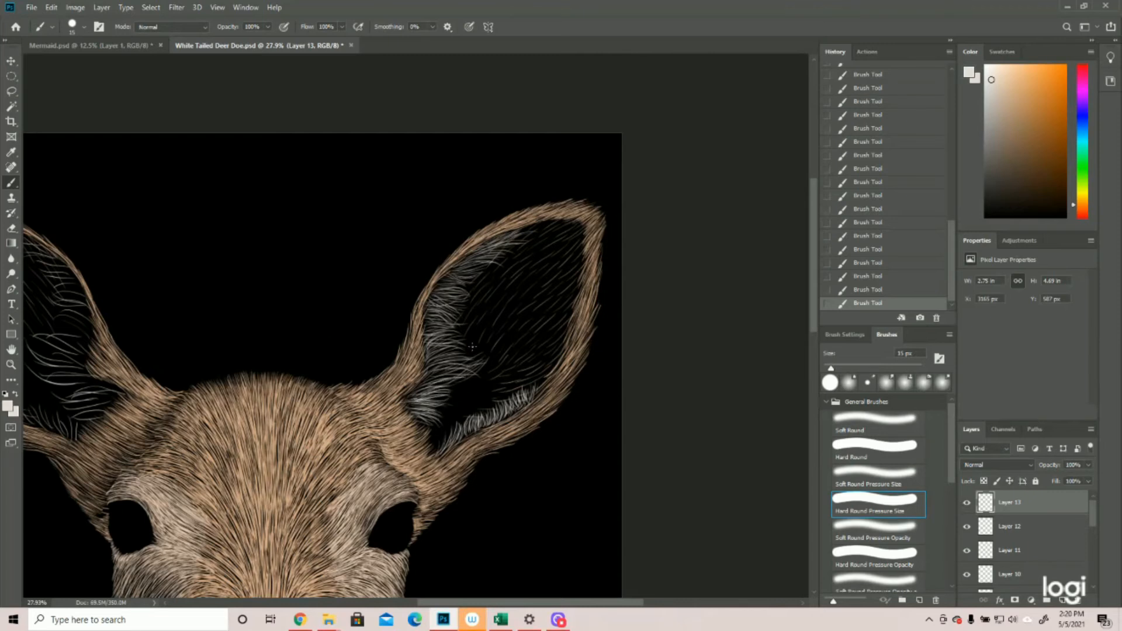
mouse_move(478, 366)
mouse_down()
mouse_move(436, 377)
mouse_move(426, 351)
mouse_move(441, 343)
mouse_move(430, 343)
mouse_move(429, 323)
mouse_up()
mouse_move(460, 318)
mouse_down()
mouse_move(428, 329)
mouse_move(446, 306)
mouse_up()
mouse_move(469, 295)
mouse_down()
mouse_move(433, 303)
mouse_move(444, 303)
mouse_move(437, 282)
mouse_move(505, 241)
mouse_move(467, 261)
mouse_move(471, 274)
mouse_up()
mouse_move(485, 273)
mouse_down()
mouse_move(461, 279)
mouse_move(496, 252)
mouse_up()
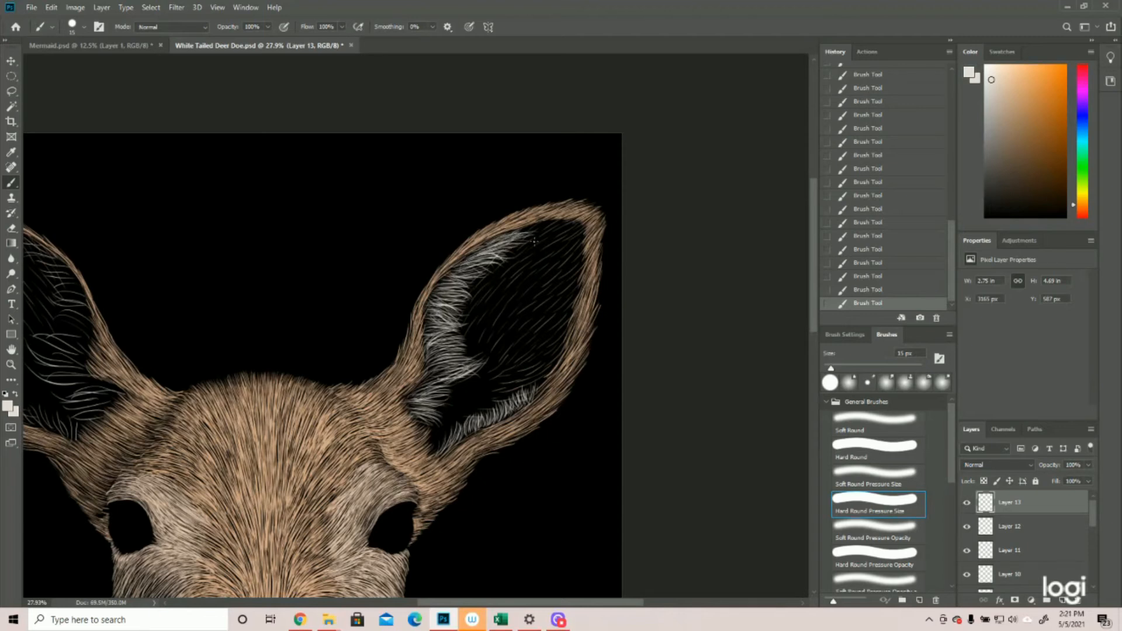
Thicken the off-white hairs along the left-hand ear's lower inner edge near its base.
click(10, 365)
drag(431, 342, 403, 354)
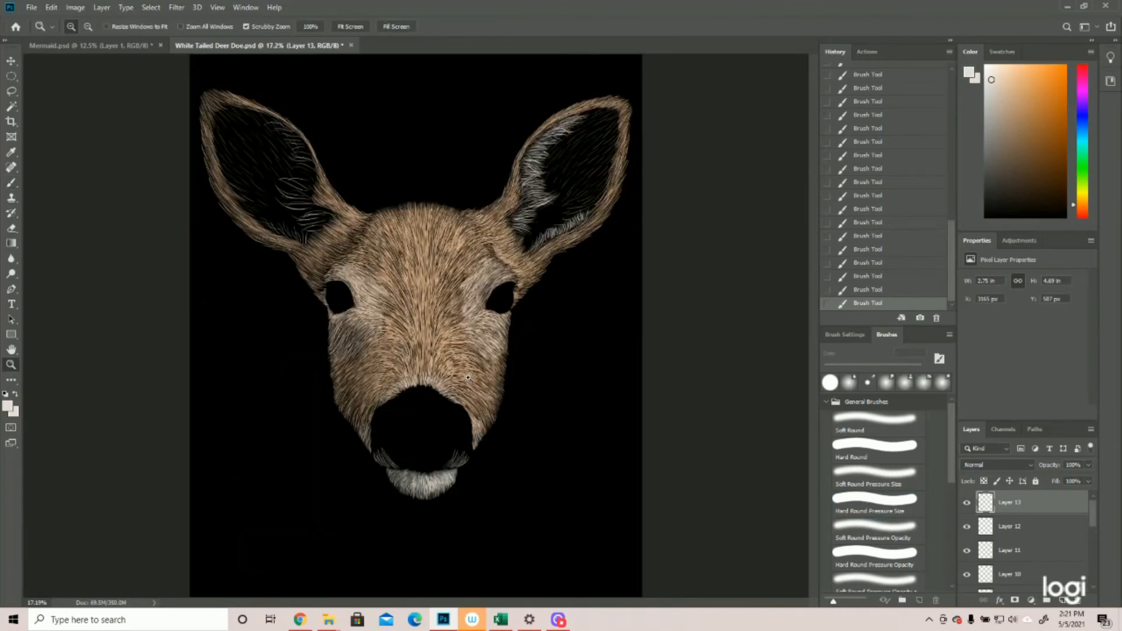
drag(354, 139, 355, 142)
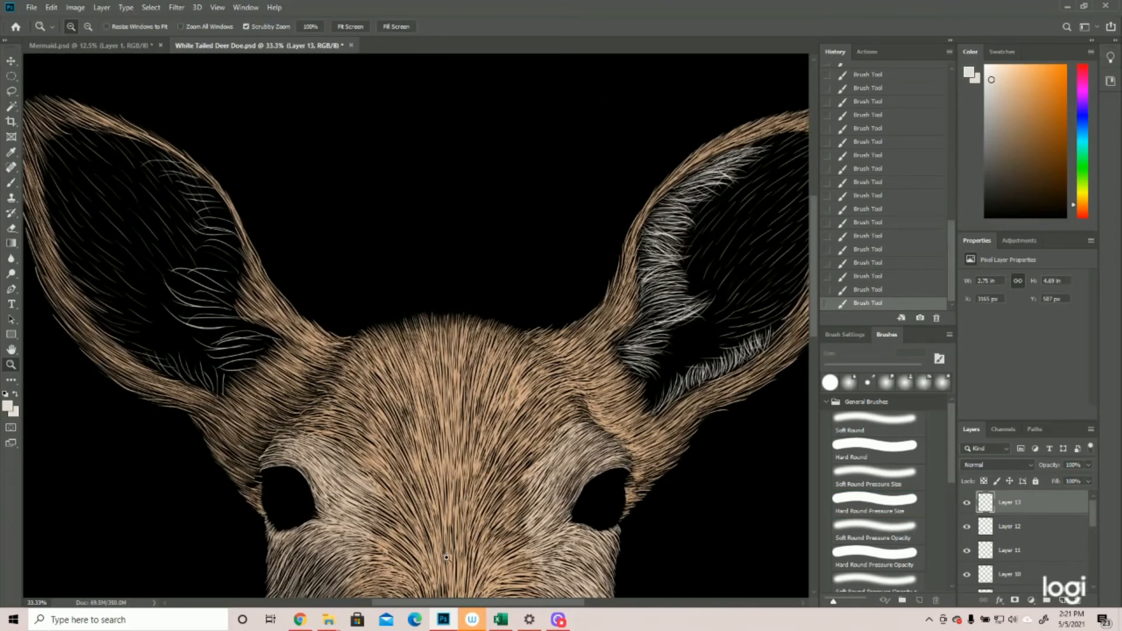
drag(467, 603, 440, 603)
scroll(382, 474, up, 1)
click(11, 182)
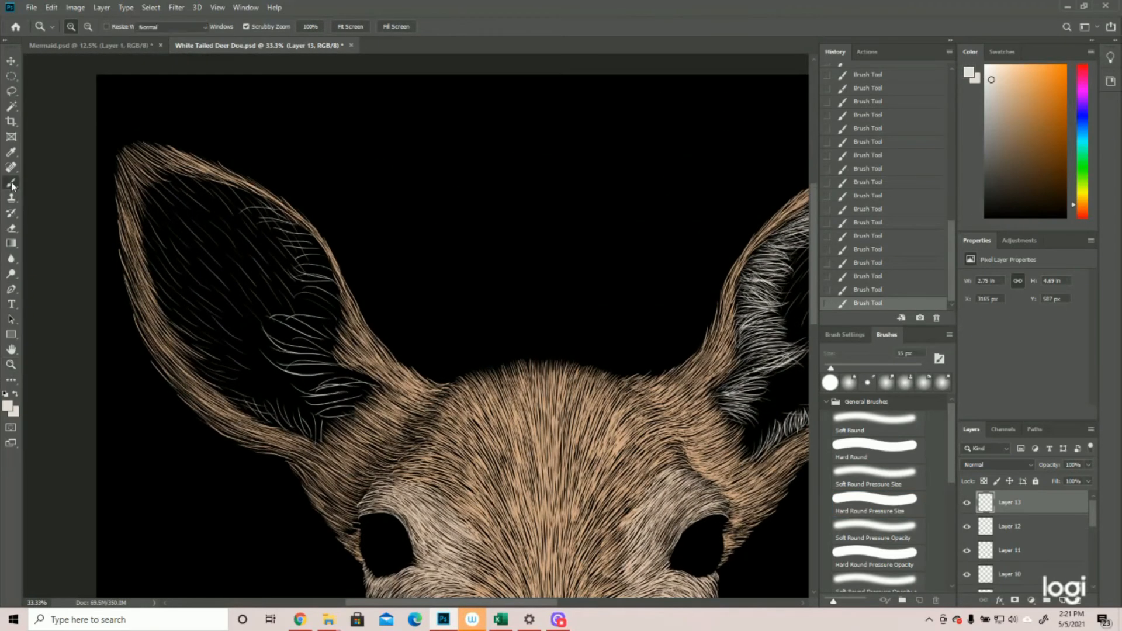
drag(319, 413, 309, 439)
mouse_move(294, 407)
mouse_down()
mouse_move(304, 438)
mouse_move(292, 434)
mouse_up()
mouse_move(277, 406)
mouse_down()
mouse_move(294, 436)
mouse_move(283, 432)
mouse_up()
mouse_move(263, 409)
mouse_down()
mouse_move(277, 429)
mouse_move(262, 424)
mouse_up()
Fill the left-hand ear's forehead-side inner edge with denser off-white hairs, from the base up toward the tip.
drag(325, 413, 363, 399)
drag(305, 402, 368, 388)
drag(310, 407, 357, 375)
drag(275, 385, 345, 351)
mouse_move(269, 350)
mouse_down()
mouse_move(342, 292)
mouse_move(320, 250)
mouse_move(257, 214)
mouse_up()
Layer brighter off-white hairs over the middle tuft and base of the left-hand ear's forehead-side inner fringe.
key(z)
mouse_move(444, 167)
mouse_down()
mouse_move(393, 163)
mouse_move(306, 265)
mouse_up()
click(12, 184)
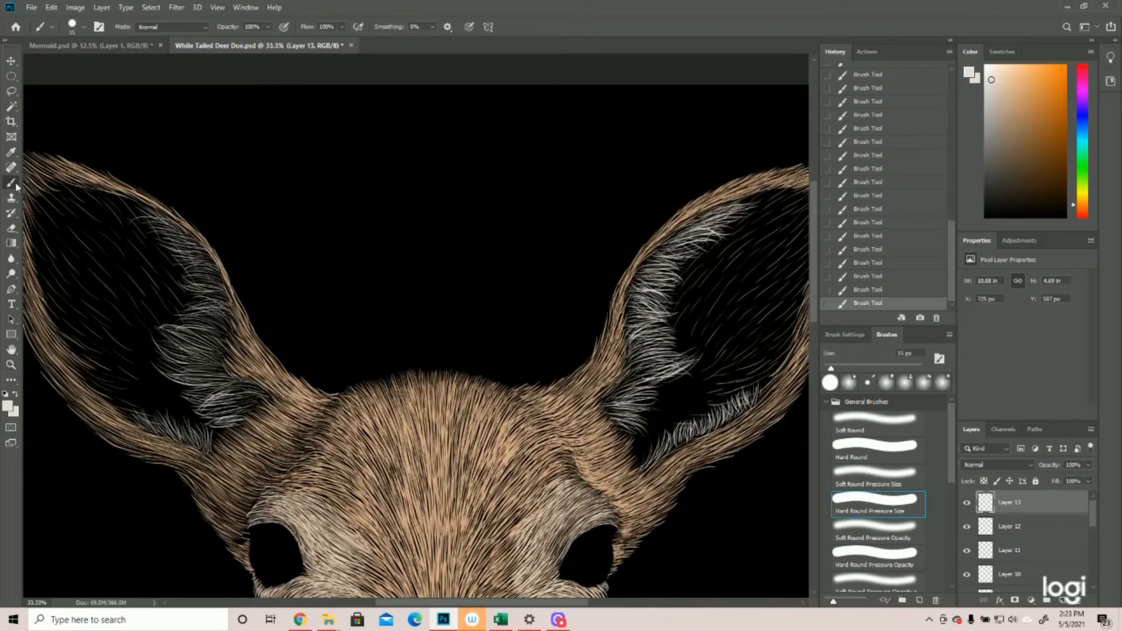
drag(208, 352, 175, 336)
mouse_move(207, 350)
mouse_down()
mouse_move(170, 335)
mouse_move(179, 343)
mouse_up()
mouse_move(208, 353)
mouse_down()
mouse_move(182, 335)
mouse_move(193, 334)
mouse_move(194, 309)
mouse_up()
mouse_move(218, 309)
mouse_down()
mouse_move(200, 304)
mouse_move(190, 315)
mouse_move(205, 326)
mouse_move(161, 347)
mouse_move(182, 369)
mouse_up()
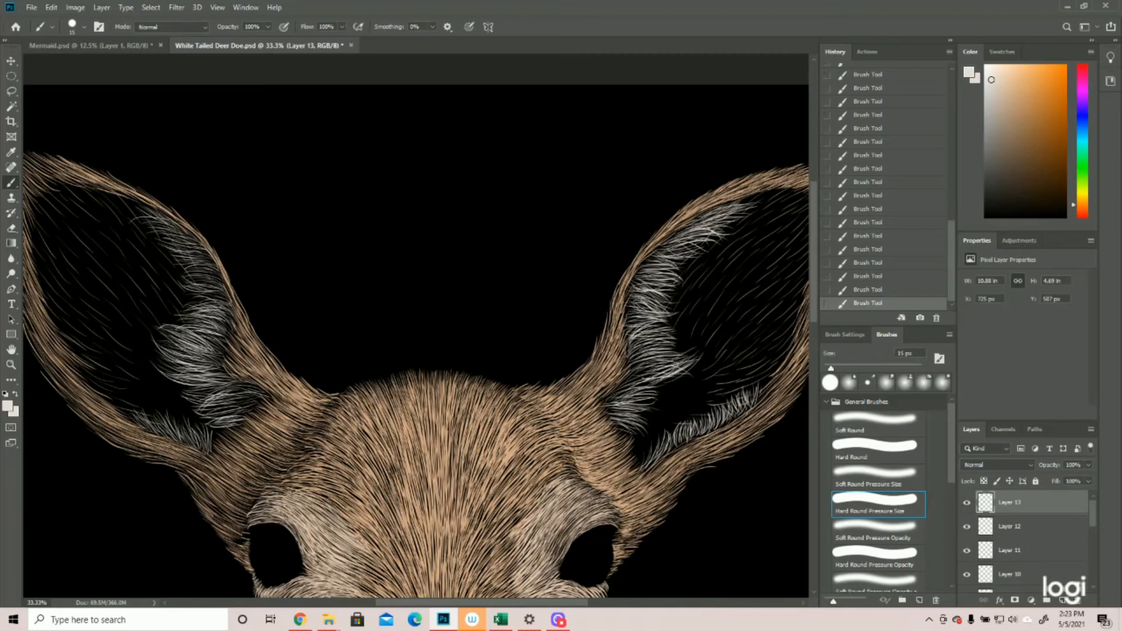
mouse_move(231, 401)
mouse_down()
mouse_move(197, 388)
mouse_move(226, 383)
mouse_up()
drag(254, 397, 215, 402)
drag(245, 405, 202, 411)
mouse_move(247, 412)
mouse_down()
mouse_move(205, 416)
mouse_move(230, 398)
mouse_up()
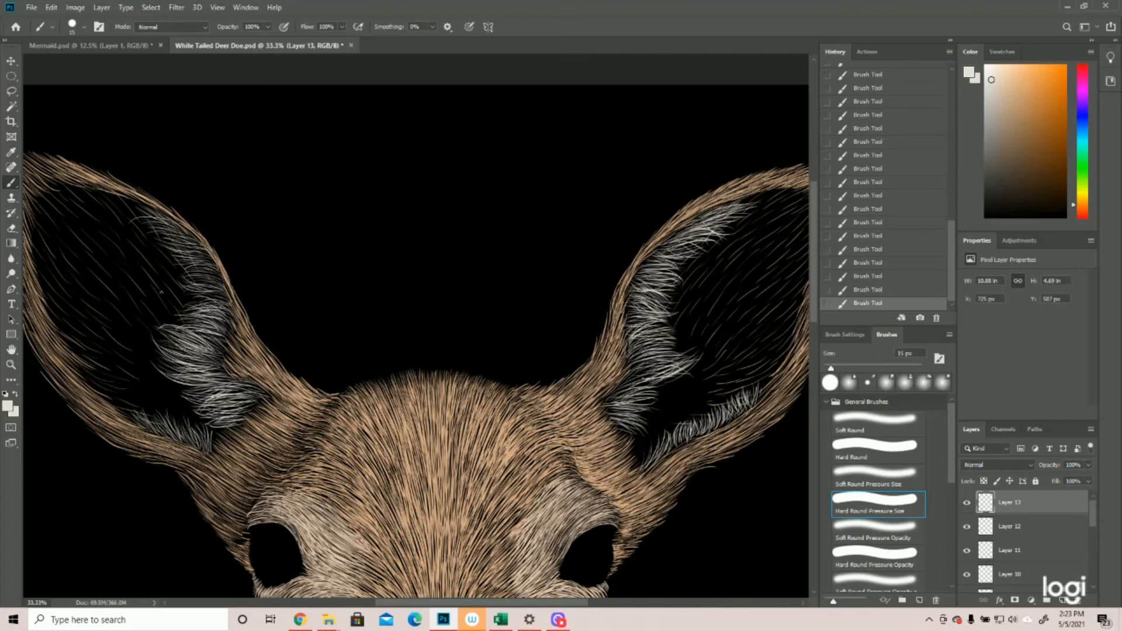
Brighten the off-white hairs along the upper part of the left-hand ear's forehead-side fringe and its lower inner edge.
mouse_move(226, 310)
mouse_down()
mouse_move(190, 290)
mouse_move(189, 263)
mouse_move(166, 246)
mouse_up()
drag(175, 231, 122, 211)
scroll(182, 342, down, 2)
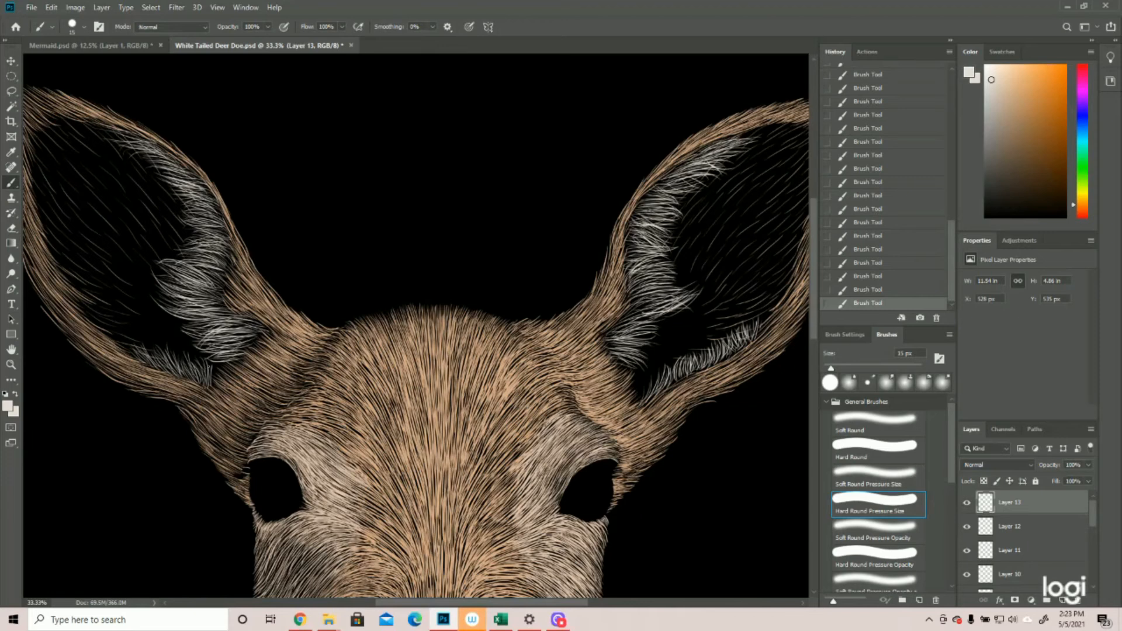
mouse_move(210, 381)
mouse_down()
mouse_move(205, 364)
mouse_move(179, 352)
mouse_move(142, 357)
mouse_up()
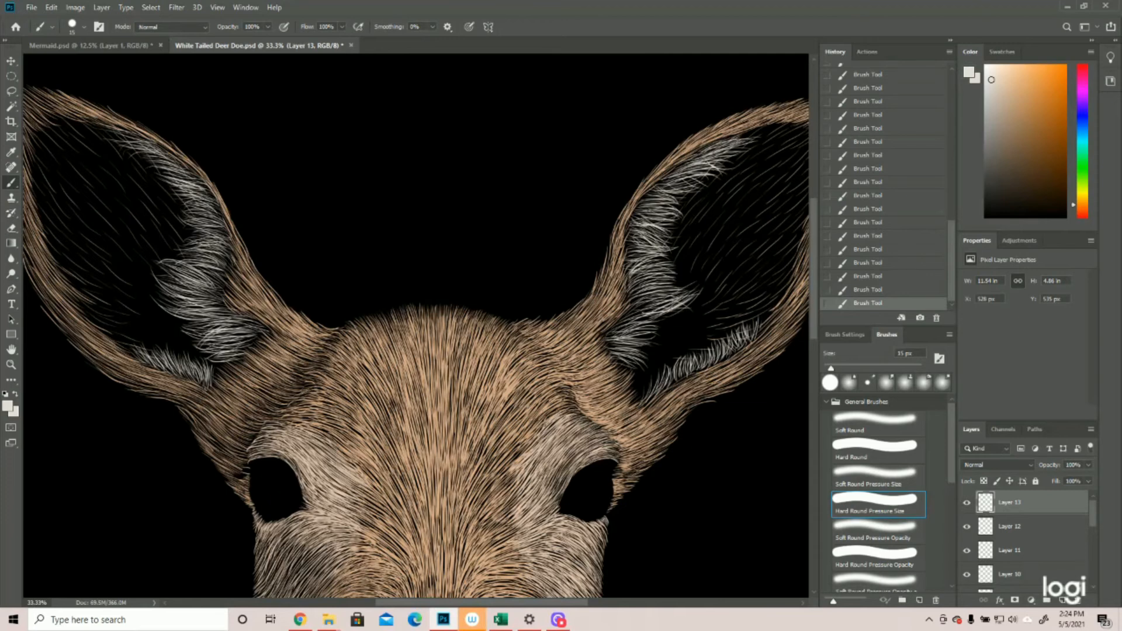
Create a new layer between Layer 13 and Layer 12 and sample the tan forehead fur (#d9ad8a) as the foreground colour.
click(11, 365)
drag(476, 294, 431, 305)
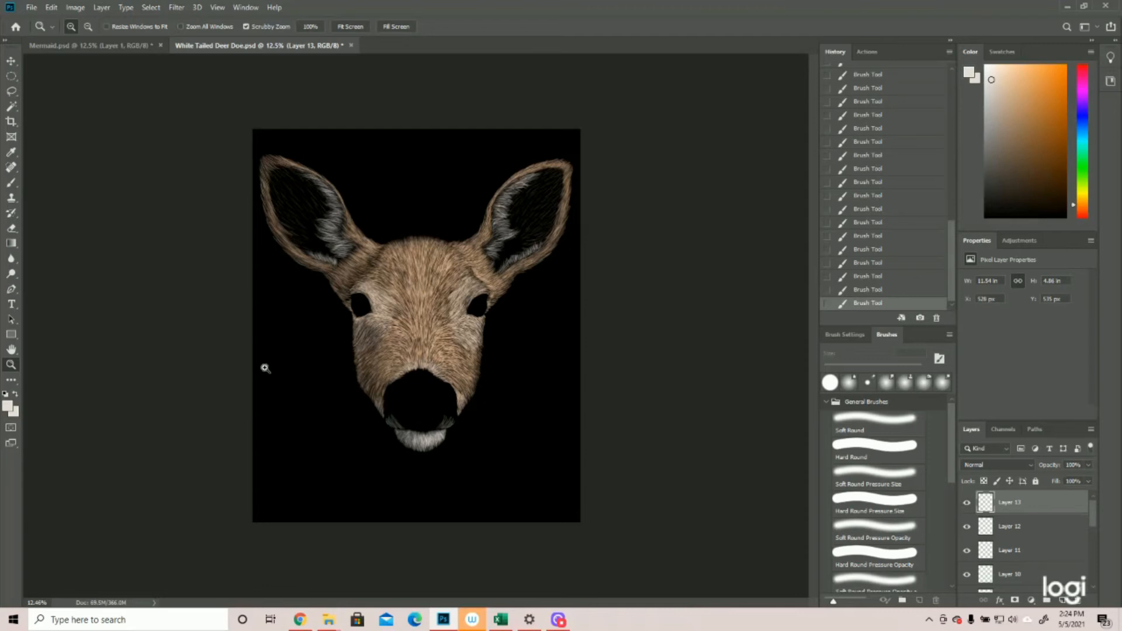
click(1062, 601)
drag(1017, 509, 1015, 544)
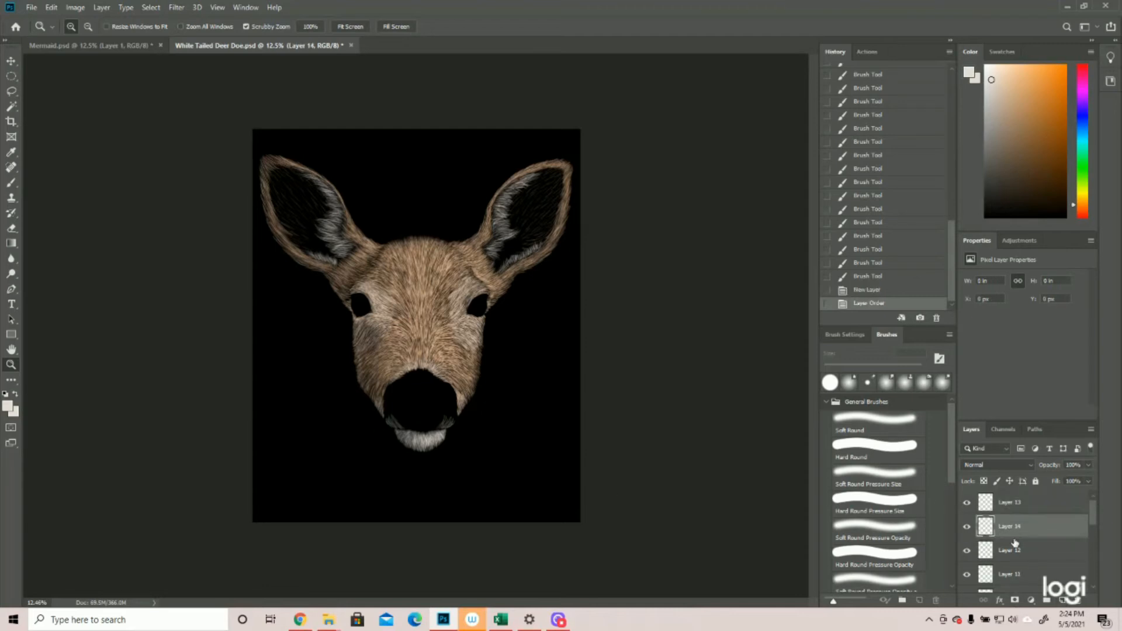
drag(421, 246, 579, 253)
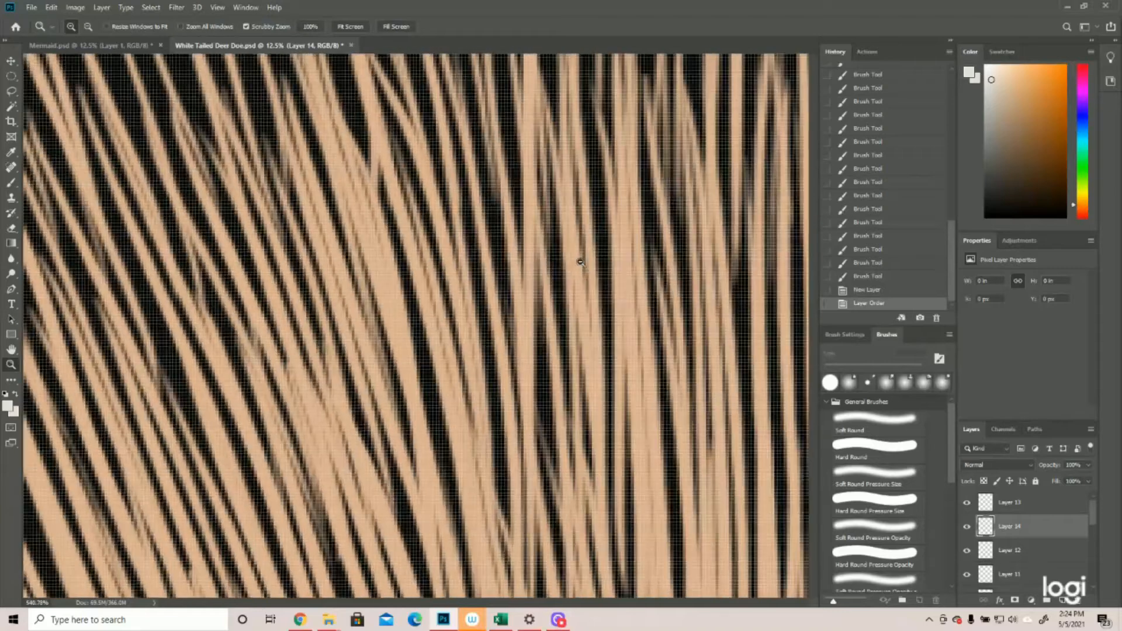
click(10, 407)
click(399, 321)
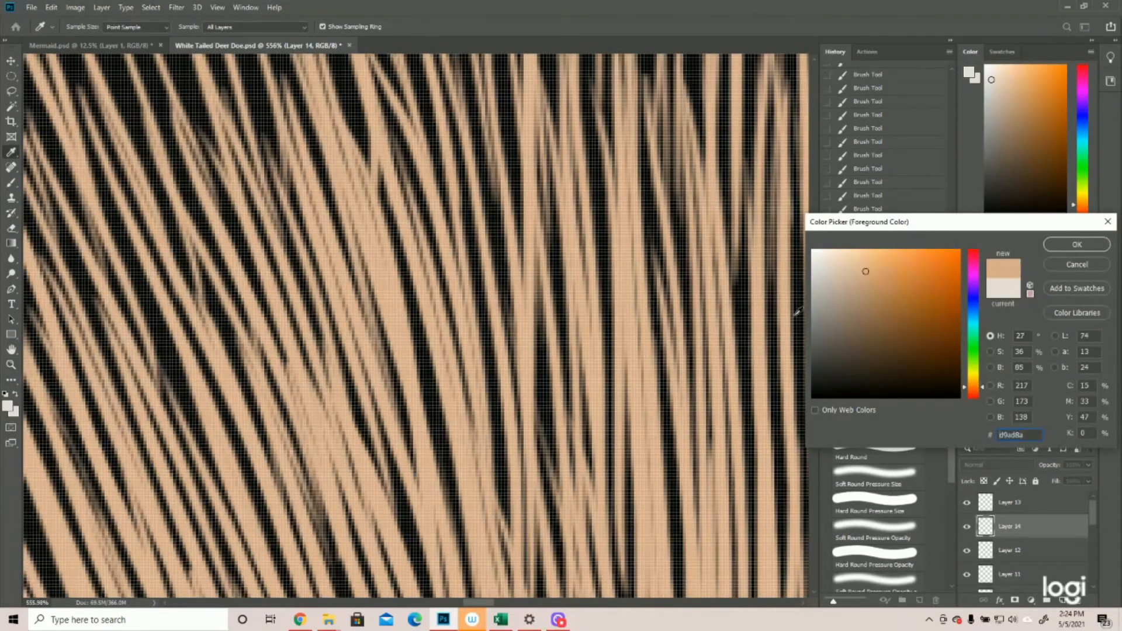
click(1053, 247)
Paint fine tan hairs inside the tip of the right-hand ear, blending the rim into the dark interior.
drag(599, 283, 403, 307)
drag(619, 140, 660, 141)
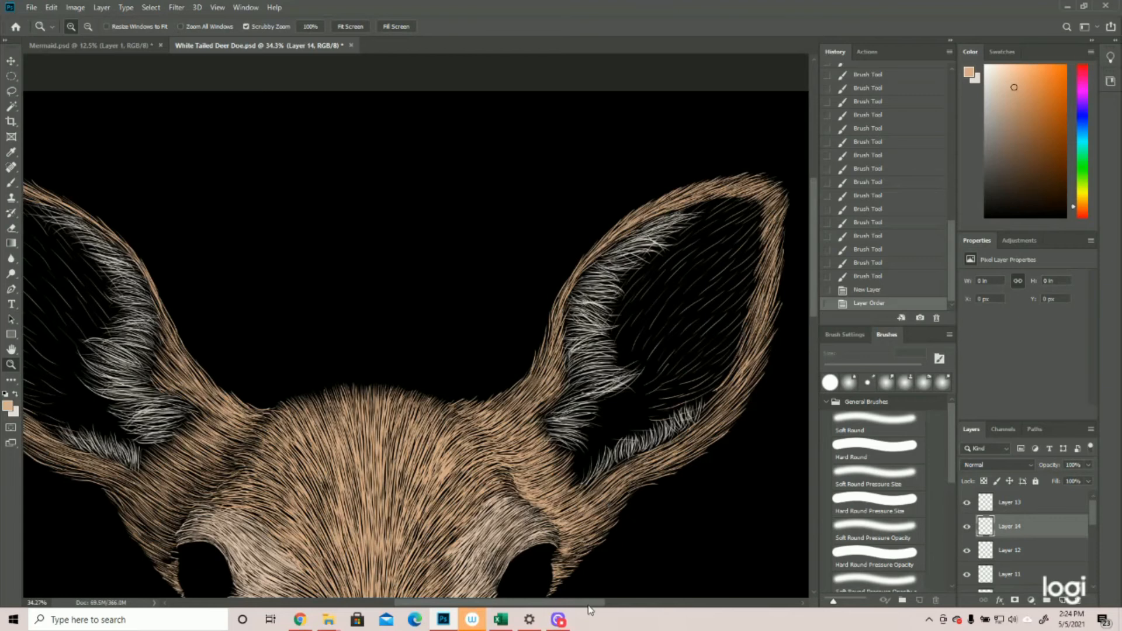
drag(587, 603, 614, 603)
click(11, 182)
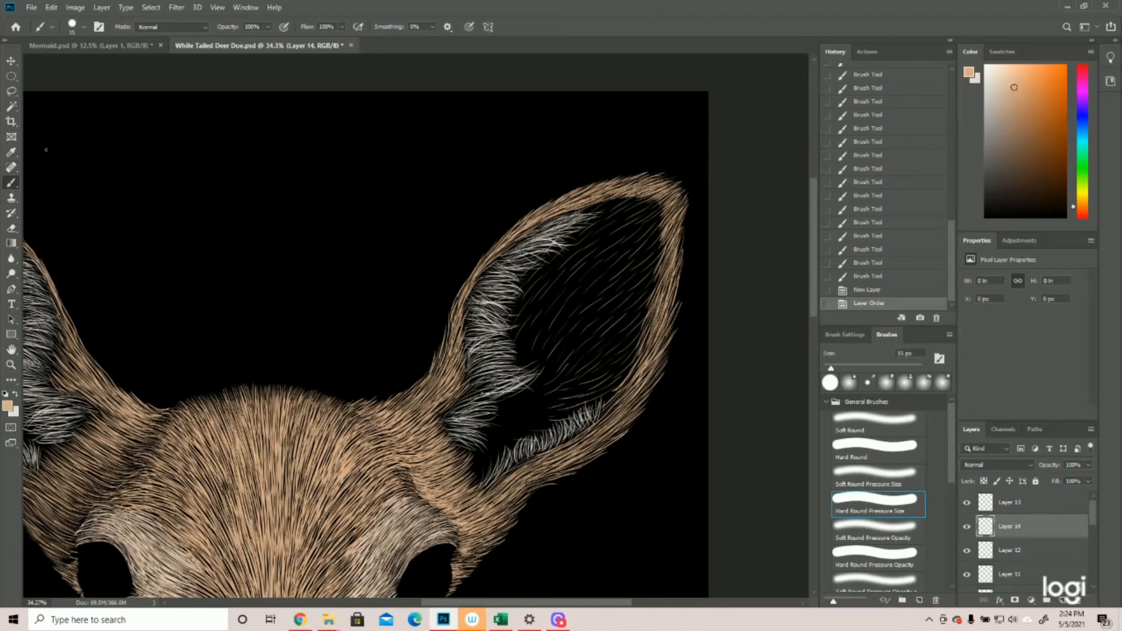
mouse_move(599, 220)
mouse_down()
mouse_move(639, 200)
mouse_move(630, 202)
mouse_up()
mouse_move(596, 217)
mouse_down()
mouse_move(655, 202)
mouse_move(624, 214)
mouse_up()
mouse_move(610, 222)
mouse_down()
mouse_move(634, 208)
mouse_move(622, 222)
mouse_move(658, 217)
mouse_move(659, 231)
mouse_up()
drag(632, 269, 654, 247)
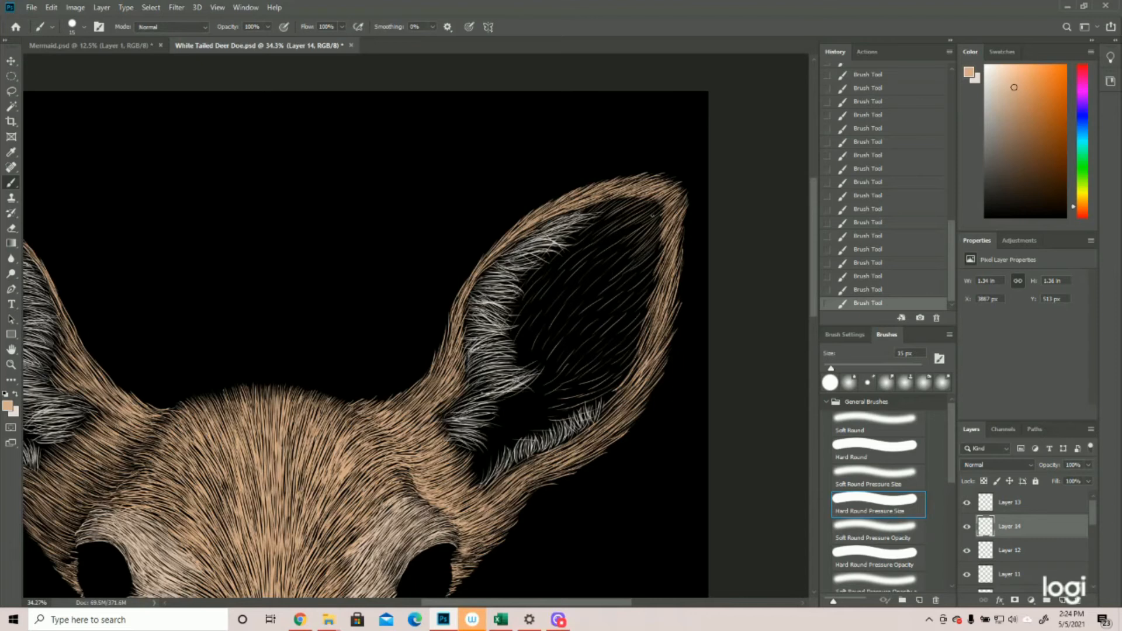
mouse_move(604, 226)
mouse_down()
mouse_move(620, 214)
mouse_move(588, 225)
mouse_move(653, 210)
mouse_up()
drag(617, 210, 633, 200)
Extend the fine tan hairs down the inside of the right-hand ear's outer rim.
drag(642, 275, 661, 242)
drag(620, 291, 650, 268)
drag(614, 380, 639, 339)
drag(611, 321, 637, 297)
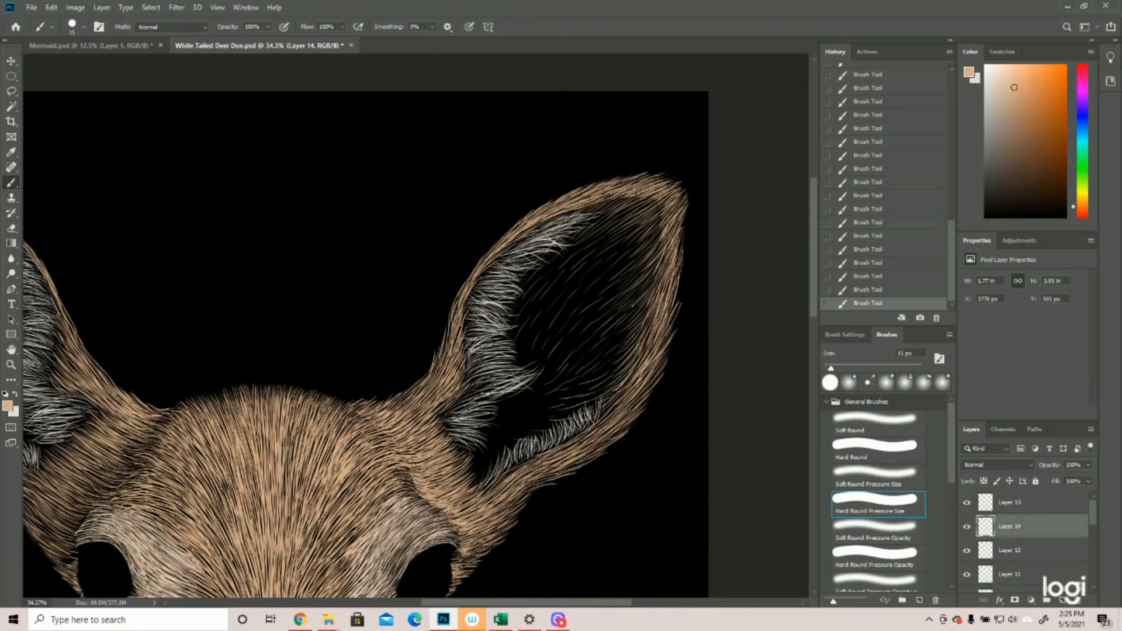
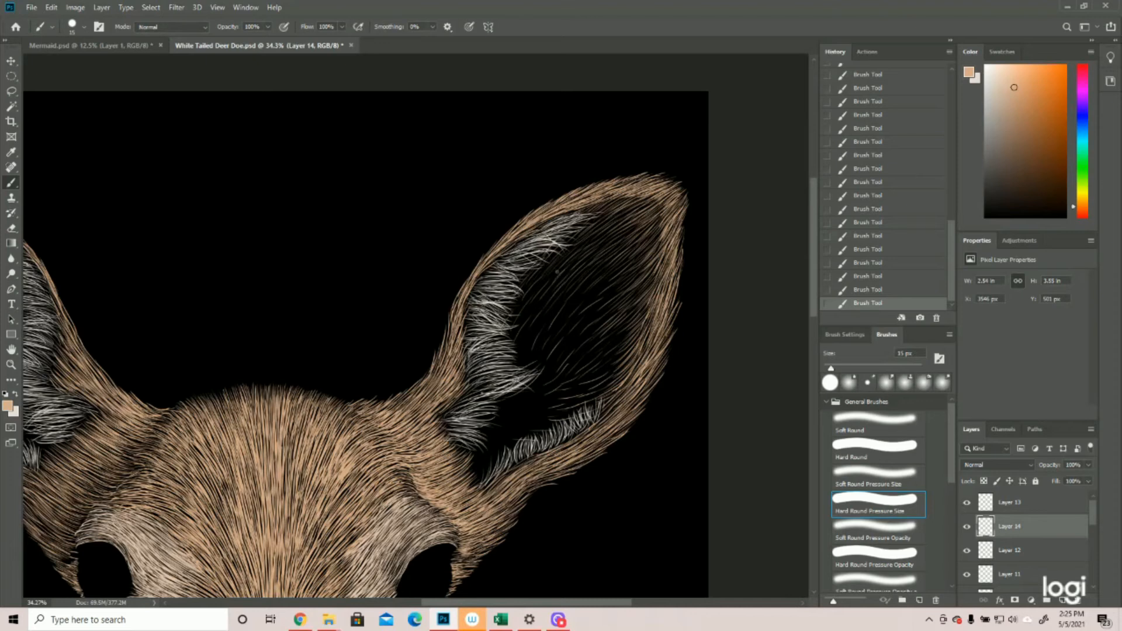
Fill the dark centre of the right-hand ear with more thin diagonal tan hairs, reaching toward the off-white fringe.
mouse_move(527, 299)
mouse_down()
mouse_move(542, 283)
mouse_move(603, 283)
mouse_up()
drag(576, 322, 618, 291)
drag(569, 343, 607, 308)
drag(581, 362, 628, 327)
drag(558, 376, 586, 347)
drag(519, 329, 537, 300)
drag(527, 327, 549, 292)
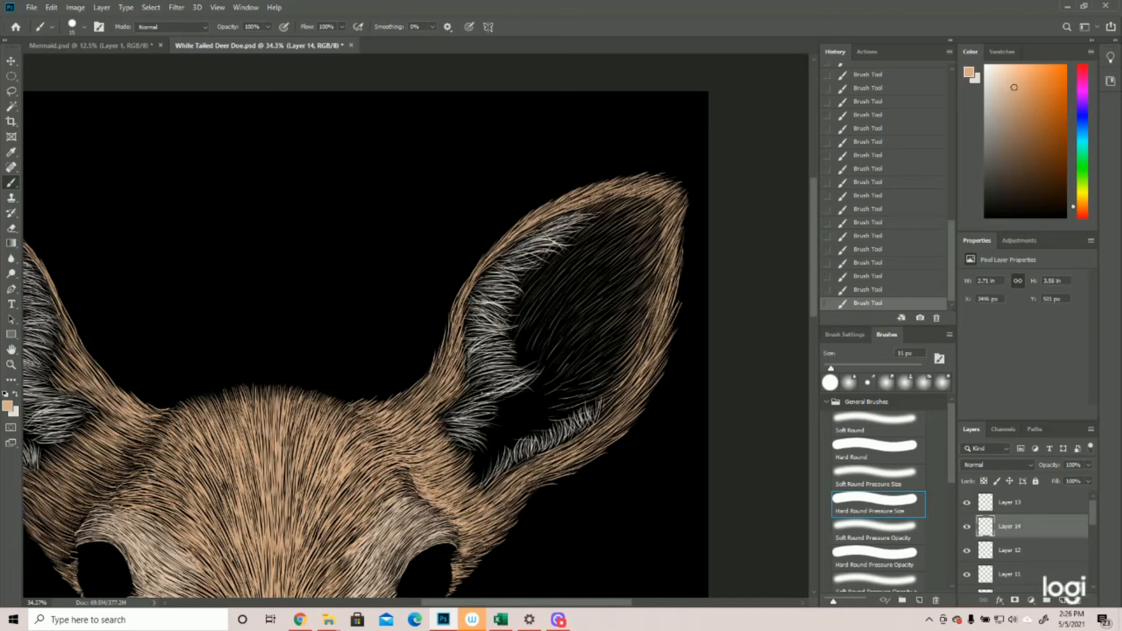
Paint fine tan hairs inside the left-hand ear's tip and along the upper inside of its outer rim.
click(7, 368)
drag(379, 369, 298, 374)
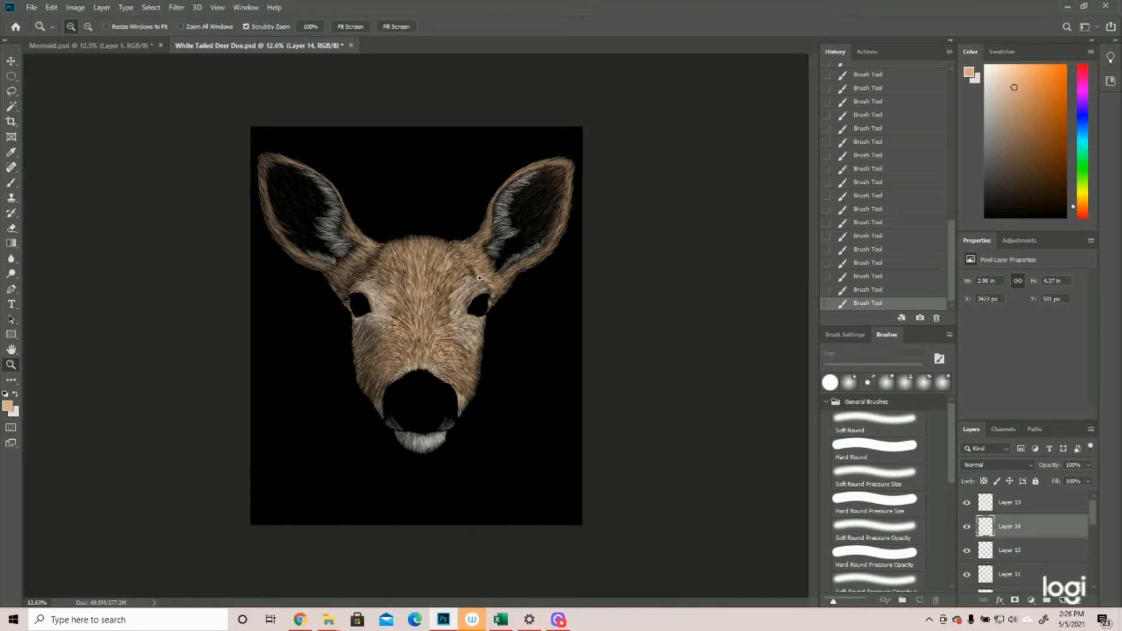
mouse_move(257, 169)
mouse_down()
mouse_move(306, 188)
mouse_move(292, 214)
mouse_up()
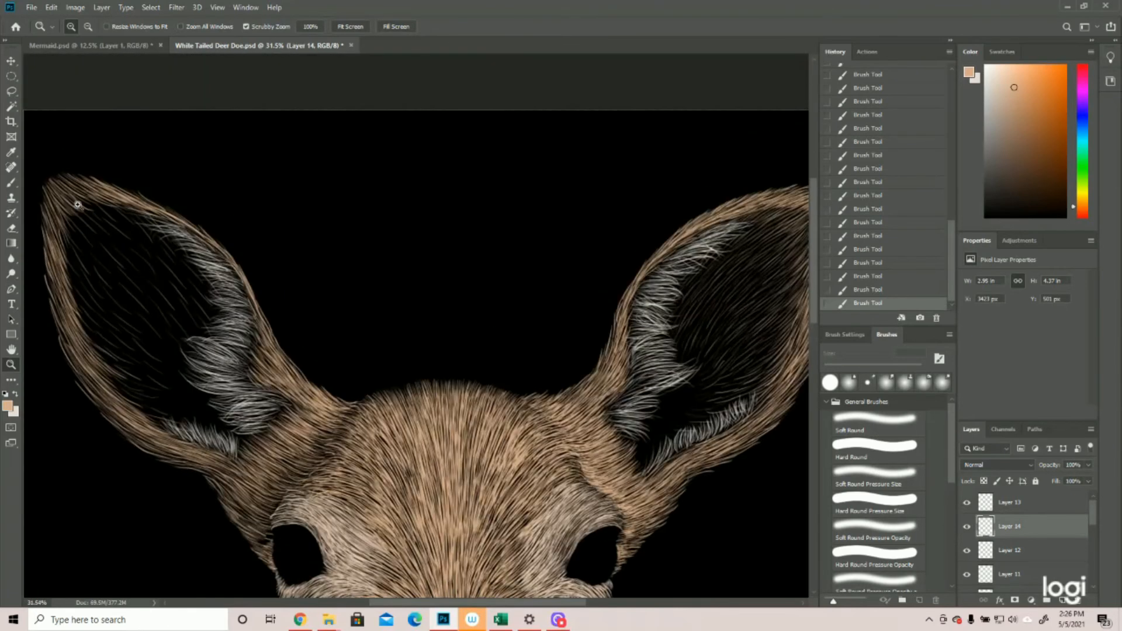
click(11, 183)
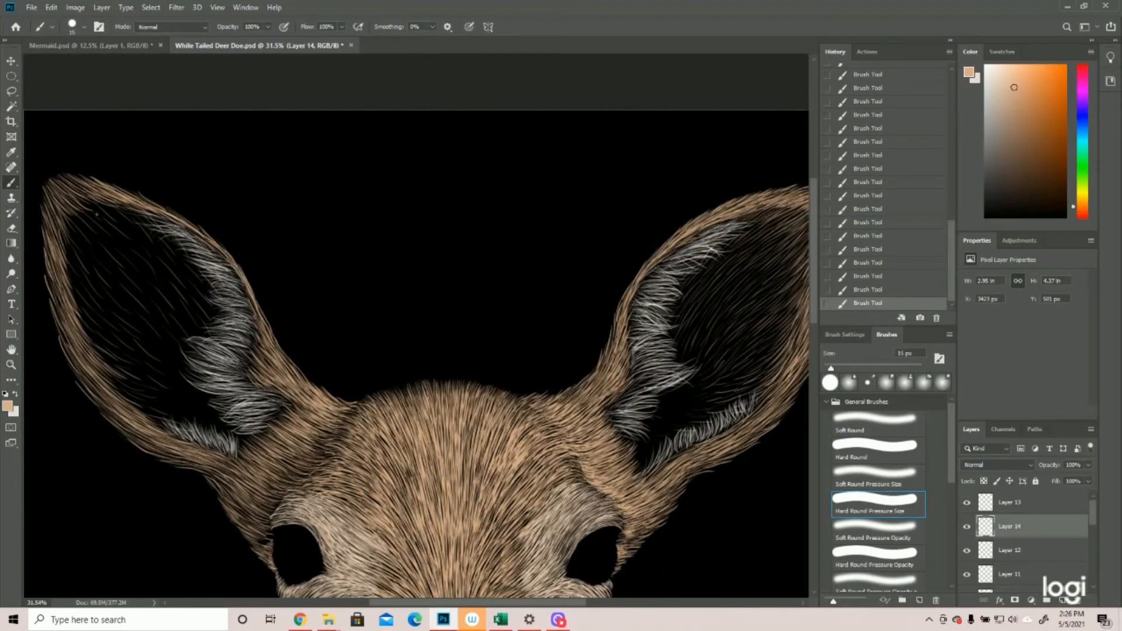
drag(82, 201, 122, 230)
drag(104, 230, 125, 246)
drag(79, 214, 73, 204)
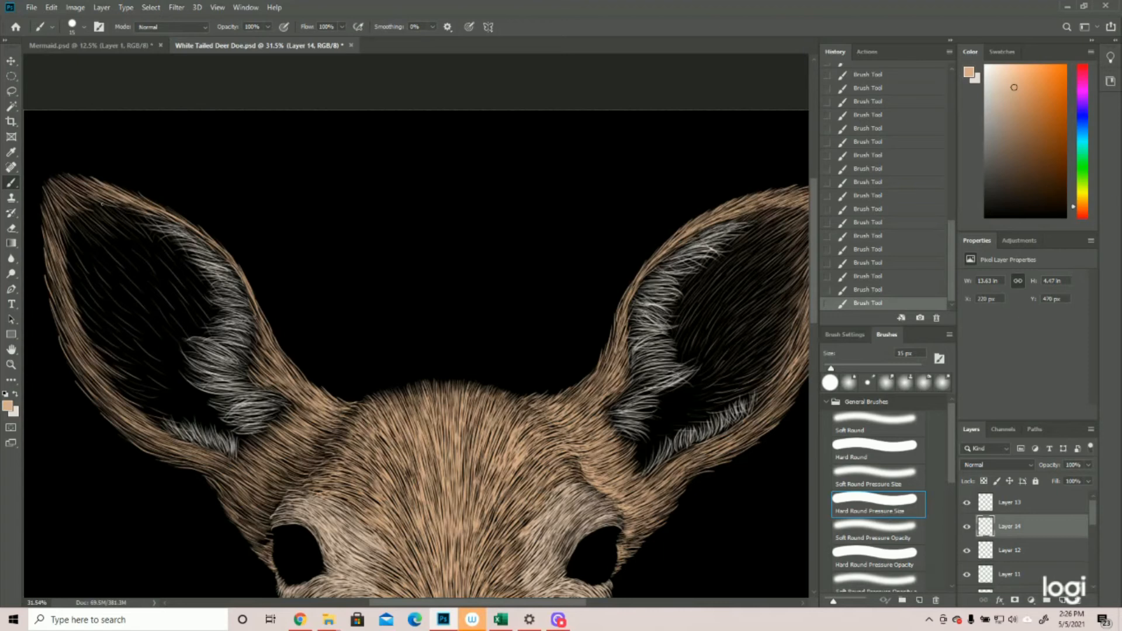
mouse_move(63, 221)
mouse_down()
mouse_move(90, 259)
mouse_move(82, 268)
mouse_up()
drag(79, 273, 102, 305)
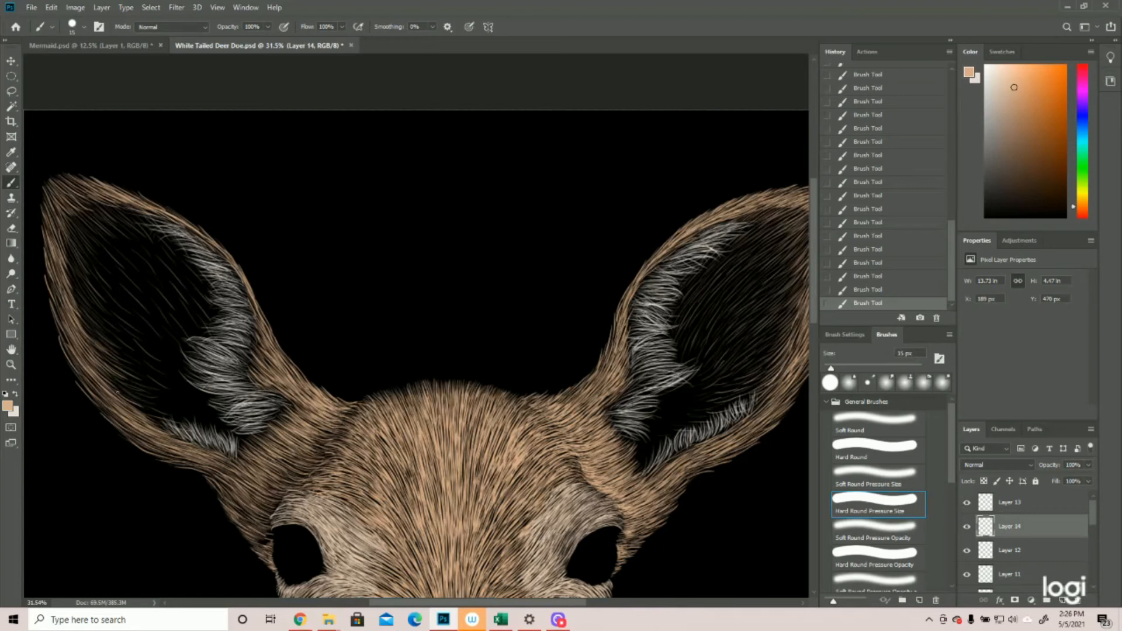
Fill the left-hand ear's dark centre and lower outer interior with thin diagonal tan hairs.
drag(150, 412, 174, 420)
drag(108, 226, 137, 249)
drag(142, 237, 172, 266)
drag(124, 246, 153, 275)
drag(89, 264, 120, 302)
drag(144, 248, 163, 276)
drag(186, 268, 208, 297)
mouse_move(121, 296)
mouse_down()
mouse_move(154, 332)
mouse_move(147, 370)
mouse_up()
View the whole head and save the document.
key(z)
drag(728, 207, 600, 207)
click(31, 7)
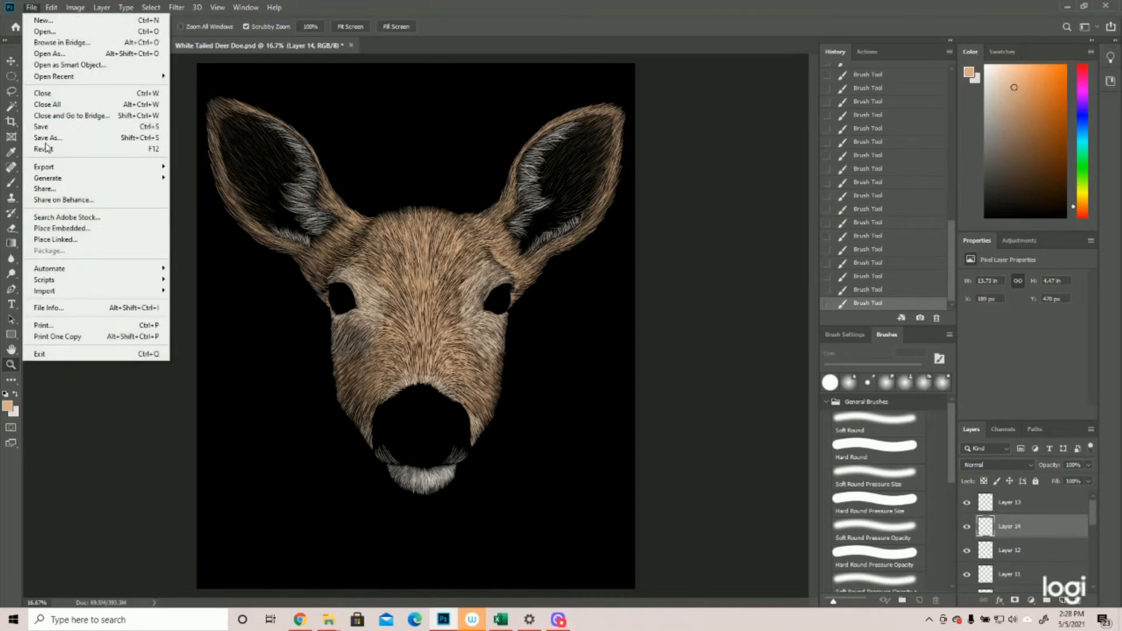
click(40, 127)
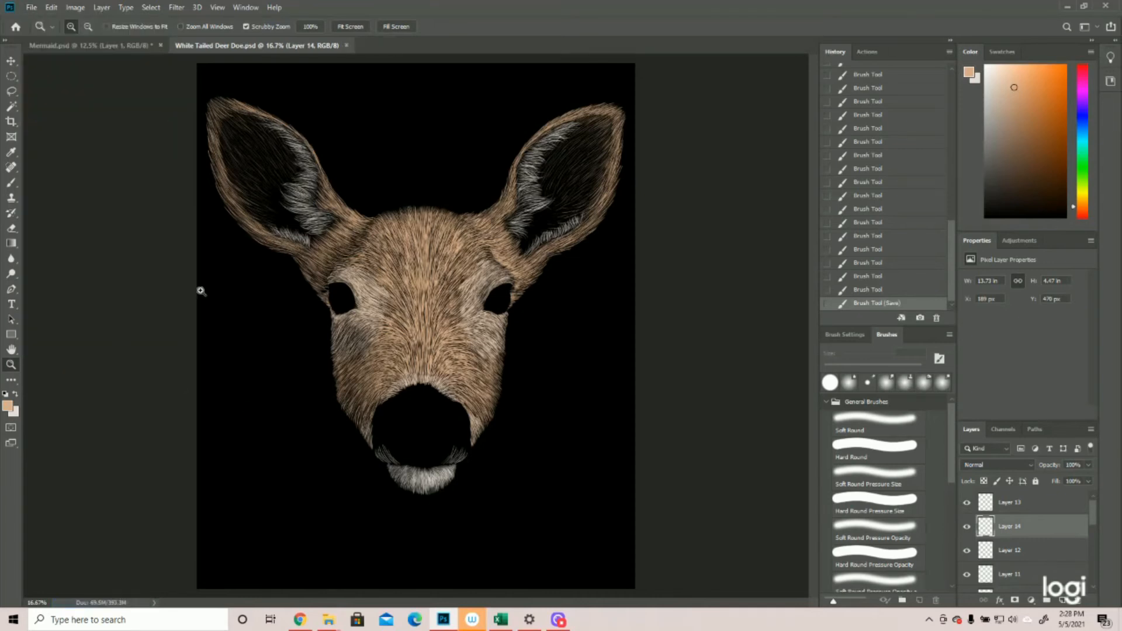
Create a new layer above Layer 13, show the Layer 3 sketch, and set the foreground colour to grey #a6a5a3.
click(1019, 508)
click(1062, 601)
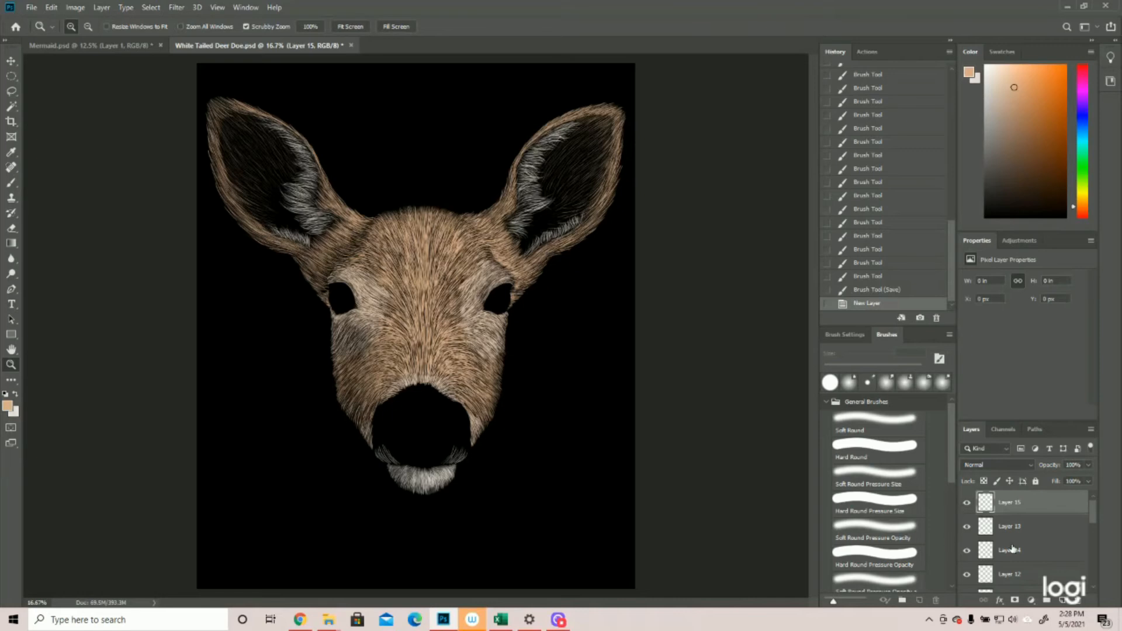
scroll(1012, 548, down, 6)
click(967, 533)
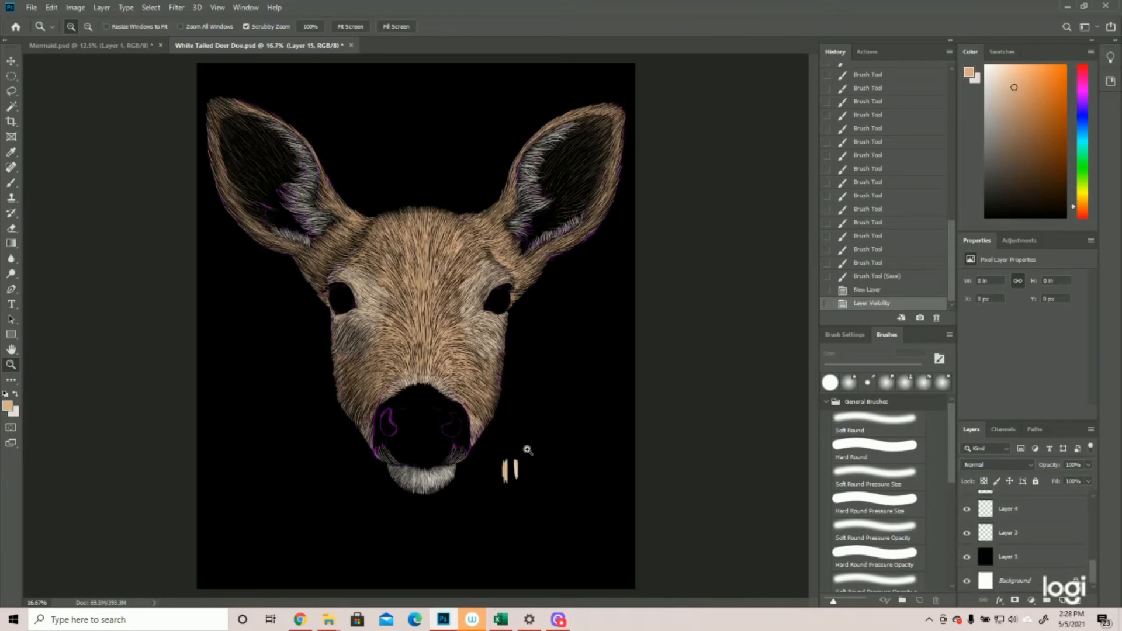
click(7, 405)
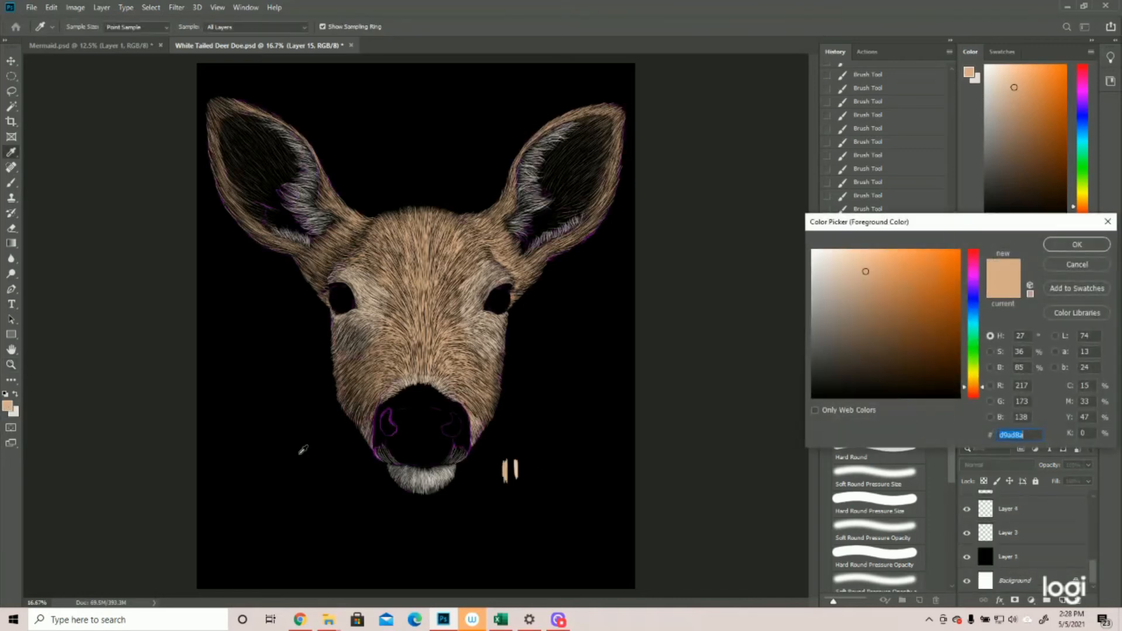
click(818, 304)
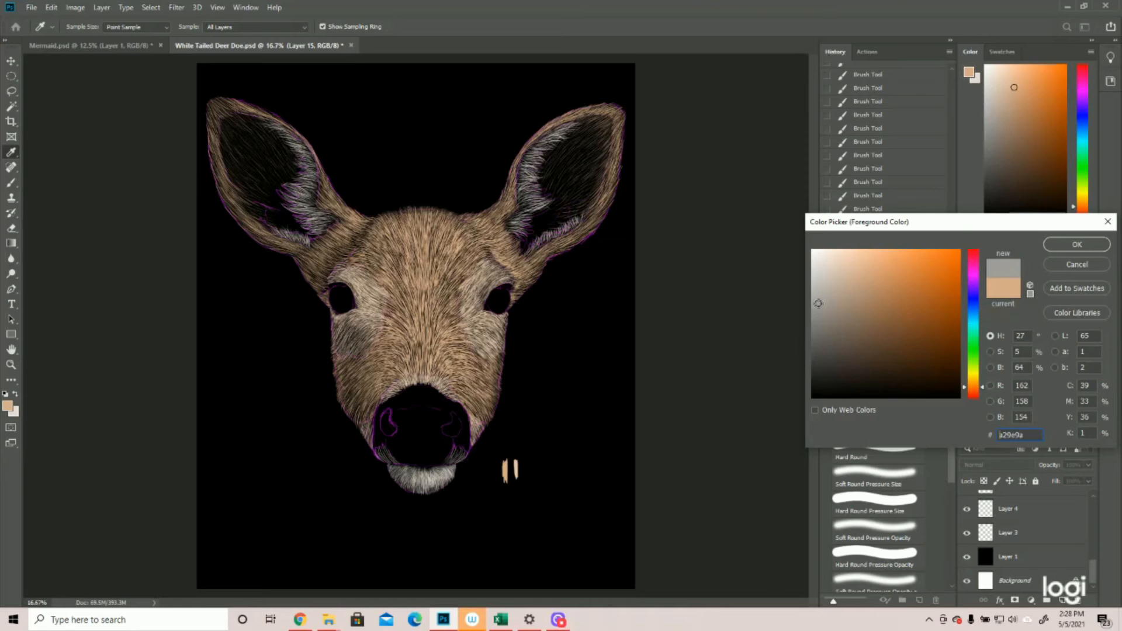
click(813, 301)
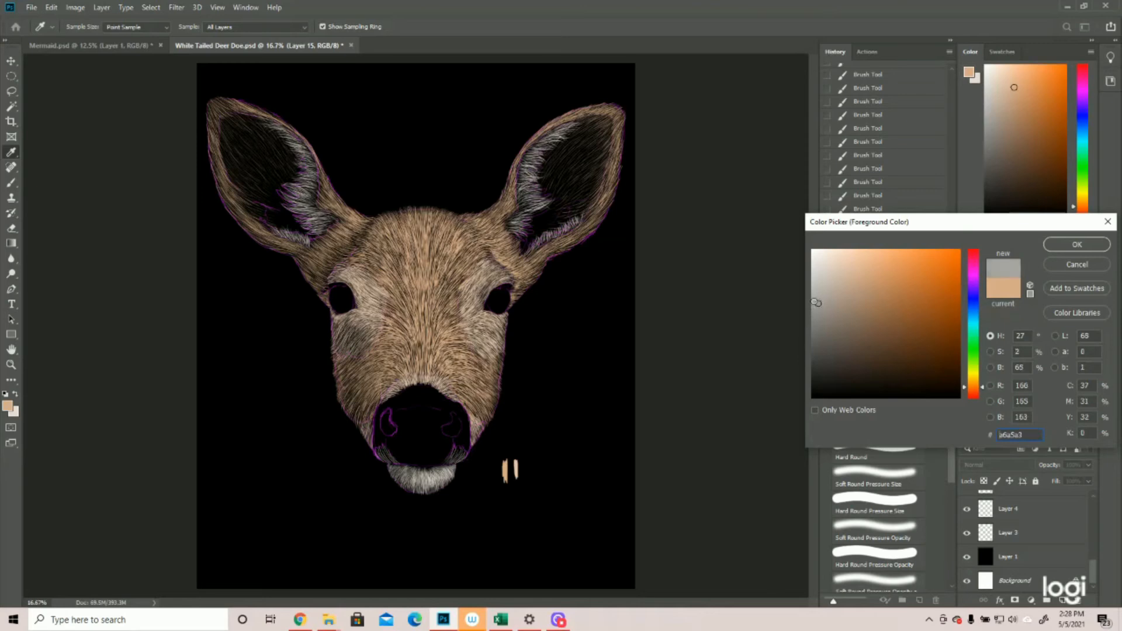
click(1060, 253)
key(z)
scroll(1042, 534, up, 5)
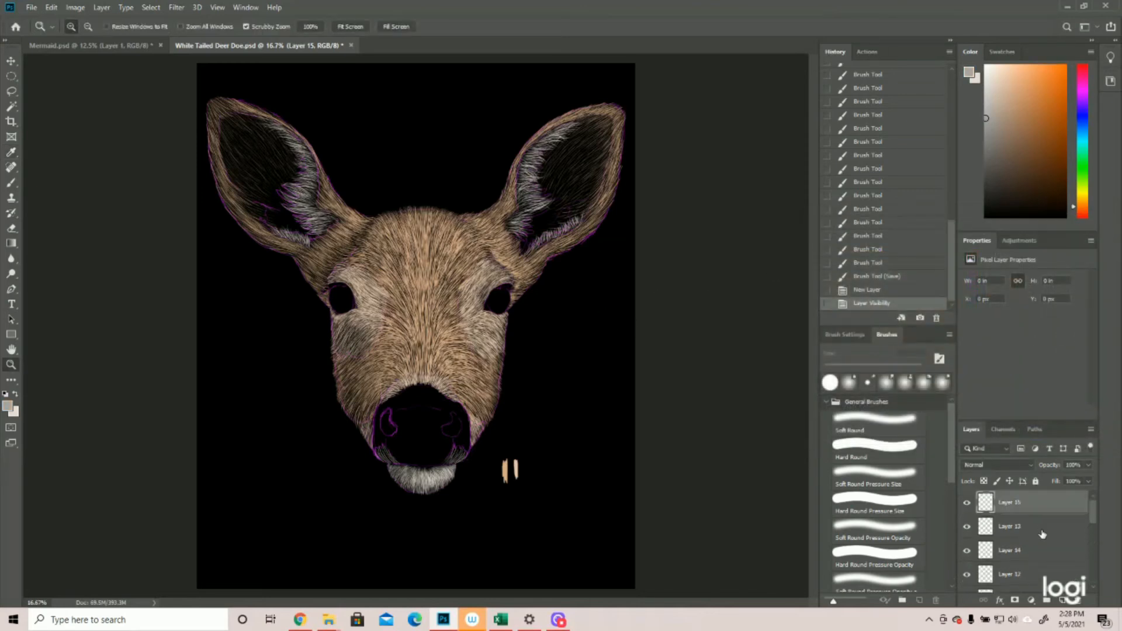
Paint short grey hairs along the upper lid of the right-hand eye, from the middle toward the outer corner.
drag(535, 281, 560, 275)
click(16, 180)
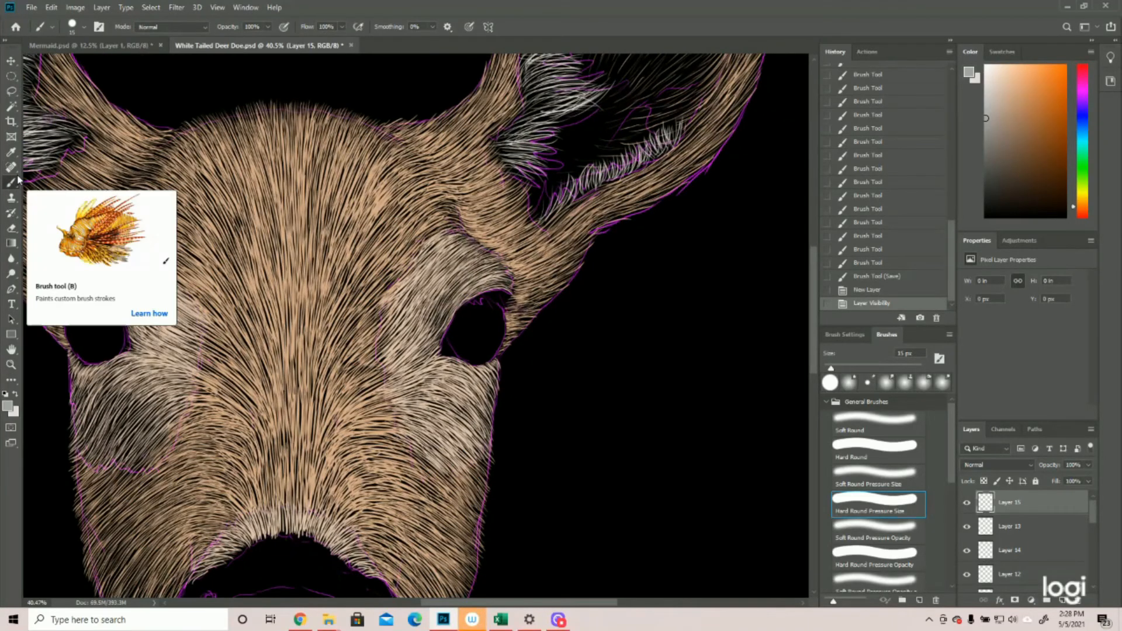
click(476, 303)
click(477, 304)
click(477, 304)
click(479, 302)
click(482, 299)
click(486, 298)
click(491, 301)
drag(486, 300, 511, 298)
mouse_move(499, 307)
mouse_down()
mouse_move(513, 300)
mouse_move(506, 308)
mouse_up()
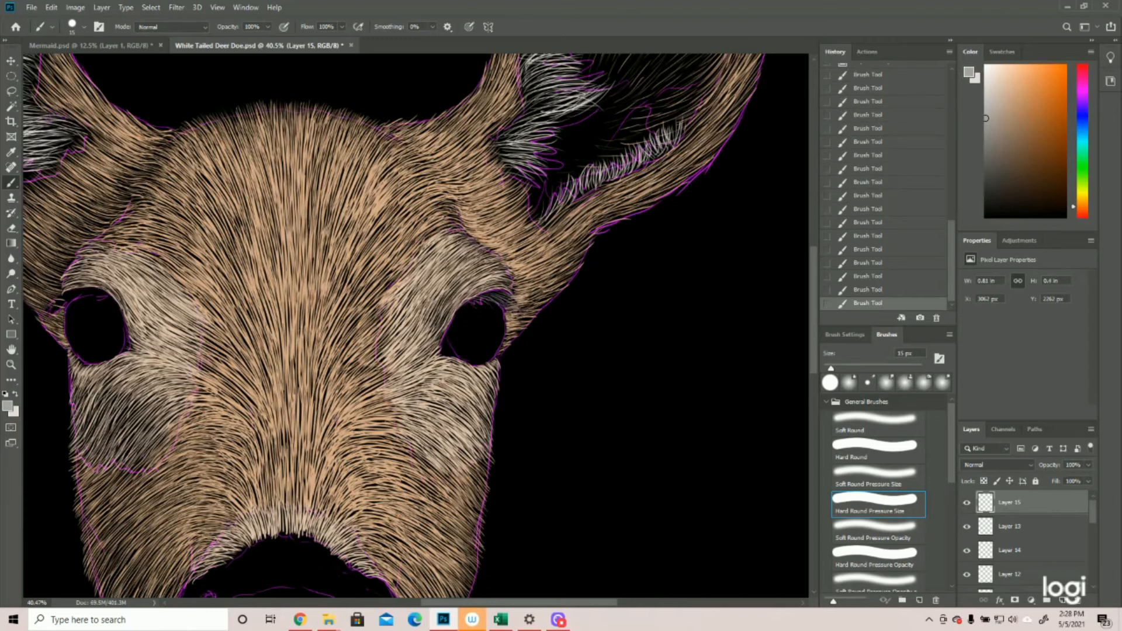
Paint grey hairs along the upper lid of the left-hand eye and check them with the Layer 3 sketch briefly hidden.
mouse_move(96, 295)
mouse_down()
mouse_move(106, 296)
mouse_move(43, 307)
mouse_move(70, 305)
mouse_up()
scroll(1003, 556, down, 5)
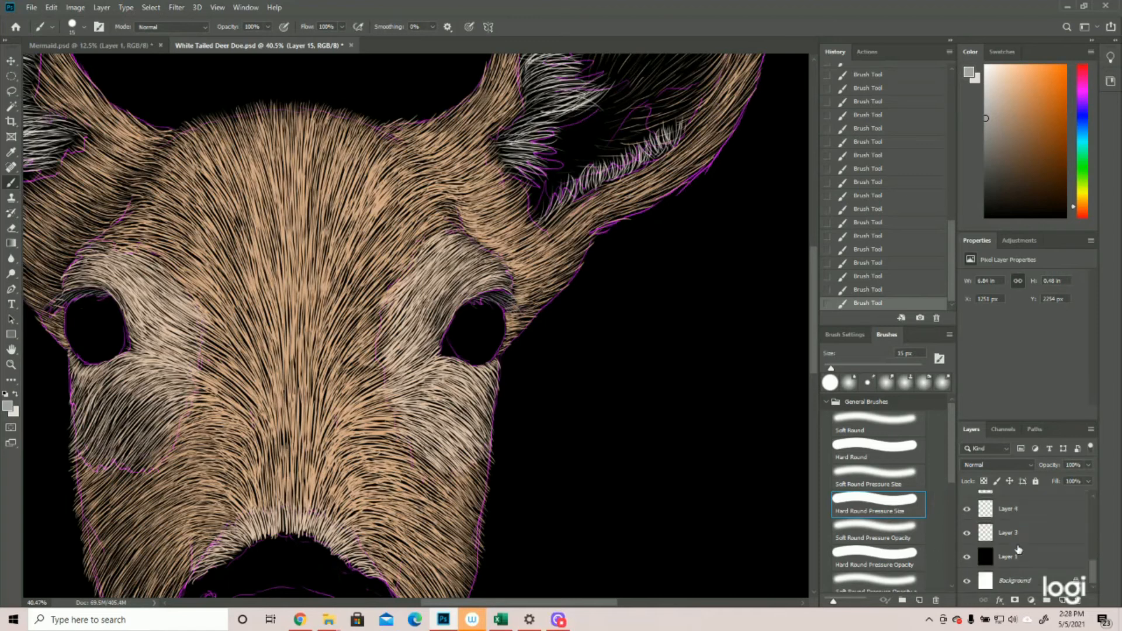
click(966, 538)
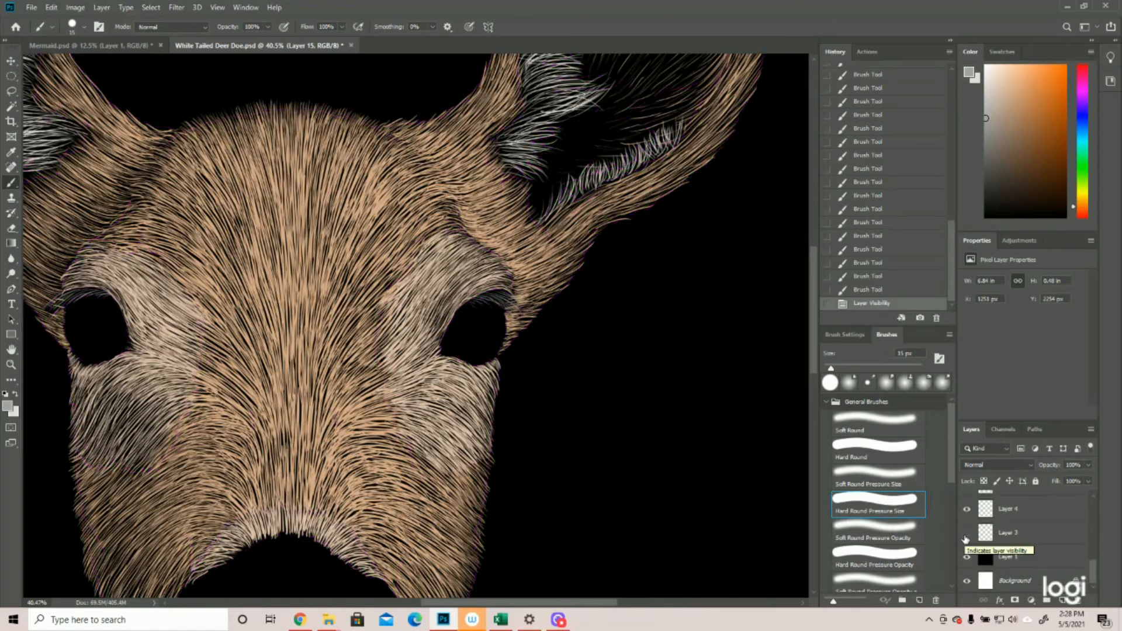
click(966, 539)
Paint long thin vertical grey hairs down the nose from its centre toward the right-hand nostril.
scroll(409, 327, down, 6)
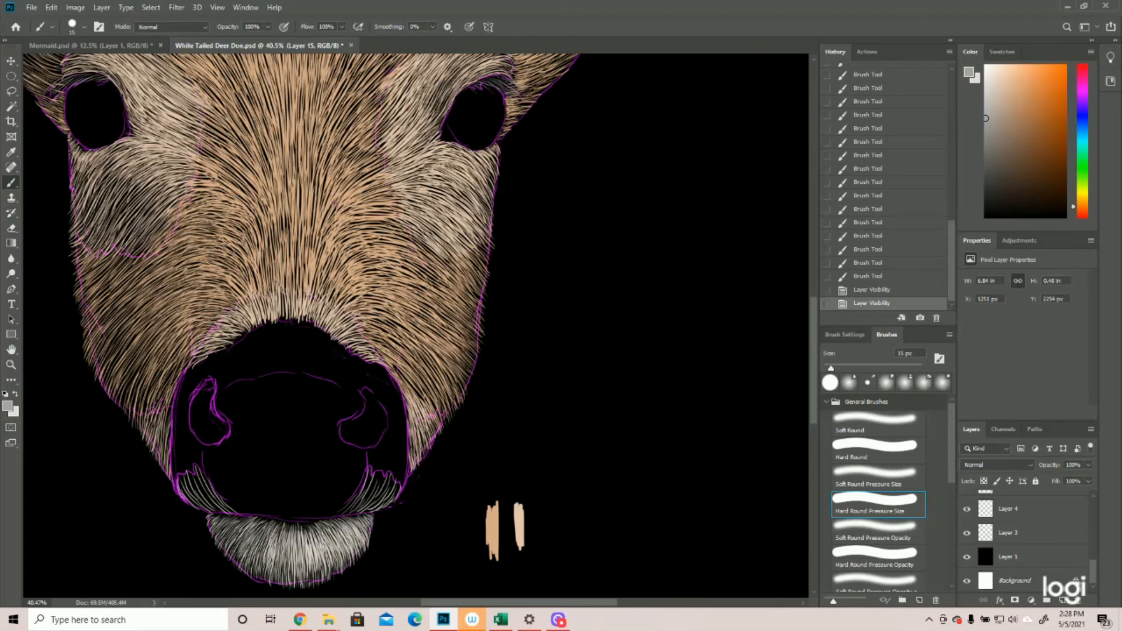
mouse_move(298, 377)
mouse_down()
mouse_move(296, 459)
mouse_move(305, 441)
mouse_move(271, 421)
mouse_move(292, 502)
mouse_up()
drag(315, 379, 330, 430)
mouse_move(332, 380)
mouse_down()
mouse_move(335, 425)
mouse_move(335, 384)
mouse_move(346, 409)
mouse_move(356, 388)
mouse_move(362, 405)
mouse_move(336, 423)
mouse_move(324, 400)
mouse_move(323, 466)
mouse_up()
mouse_move(315, 417)
mouse_down()
mouse_move(299, 505)
mouse_move(303, 438)
mouse_move(310, 515)
mouse_up()
drag(316, 476, 313, 510)
mouse_move(325, 487)
mouse_down()
mouse_move(321, 517)
mouse_move(338, 512)
mouse_up()
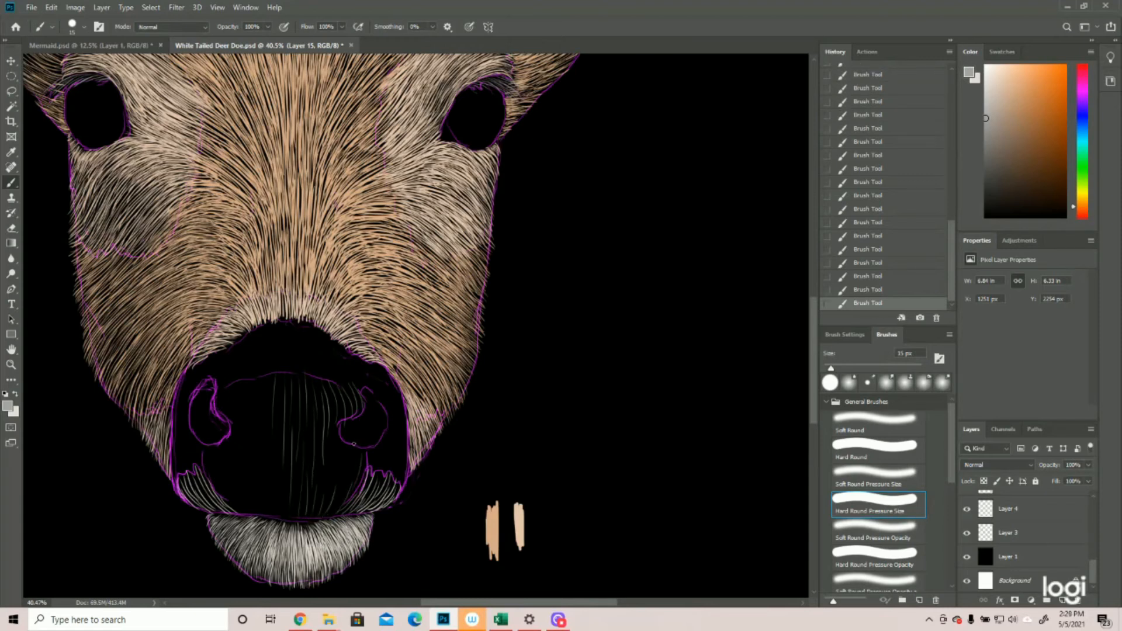
Extend the thin grey hairs under the right-hand nostril and across the centre and left-hand part of the nose.
drag(347, 447, 348, 477)
drag(336, 428, 336, 496)
mouse_move(322, 449)
mouse_down()
mouse_move(317, 495)
mouse_move(276, 514)
mouse_up()
mouse_move(276, 464)
mouse_down()
mouse_move(279, 513)
mouse_move(277, 497)
mouse_up()
drag(282, 448, 285, 506)
drag(260, 383, 266, 458)
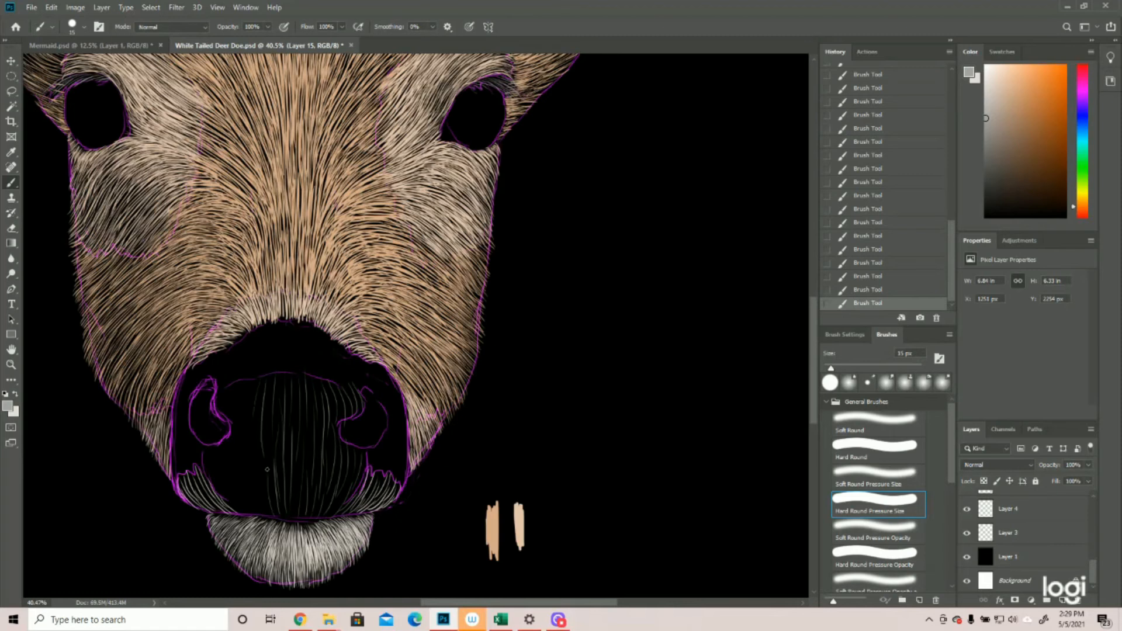
drag(229, 385, 245, 458)
drag(218, 448, 233, 508)
Paint thin grey hairs over the nose's upper edge and down the outer sides of both nostrils.
drag(287, 326, 291, 372)
mouse_move(330, 349)
mouse_down()
mouse_move(336, 366)
mouse_move(397, 400)
mouse_up()
drag(390, 401, 404, 471)
drag(276, 327, 276, 350)
mouse_move(228, 349)
mouse_down()
mouse_move(240, 368)
mouse_move(186, 409)
mouse_up()
drag(181, 444, 173, 481)
Hide the Layer 3 sketch and add fine grey hairs along the outer side of the left-hand nostril.
key(z)
drag(418, 400, 468, 399)
click(967, 532)
drag(257, 327, 274, 409)
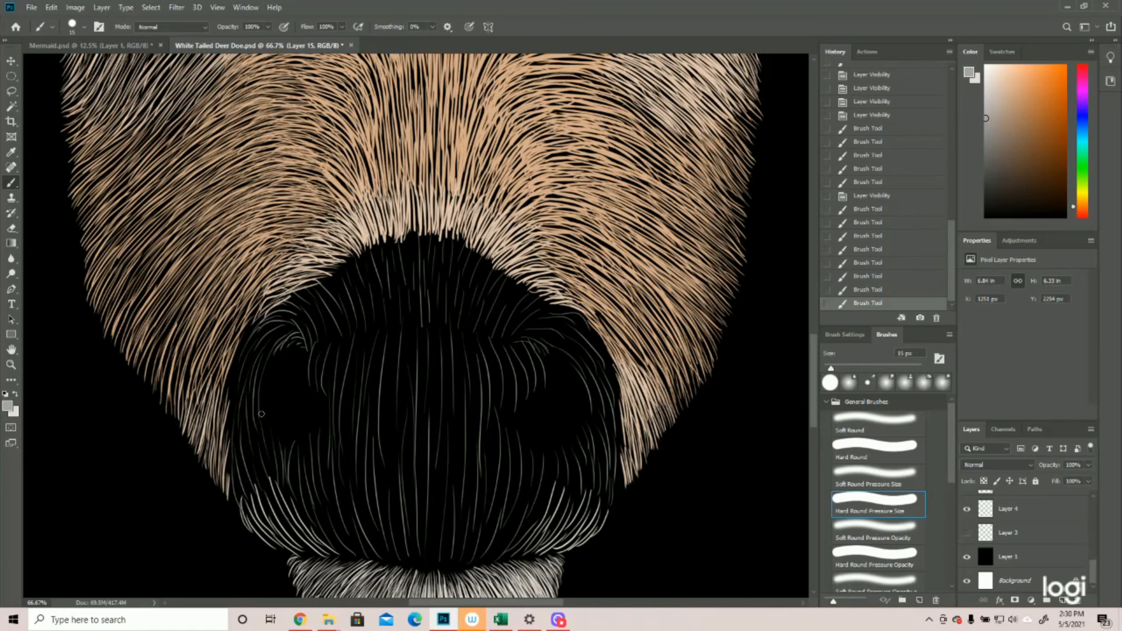
Check the whole head, then paint short grey hairs at the outer corner of the left-hand eye.
key(z)
drag(444, 348, 389, 348)
key(ctrl+plus)
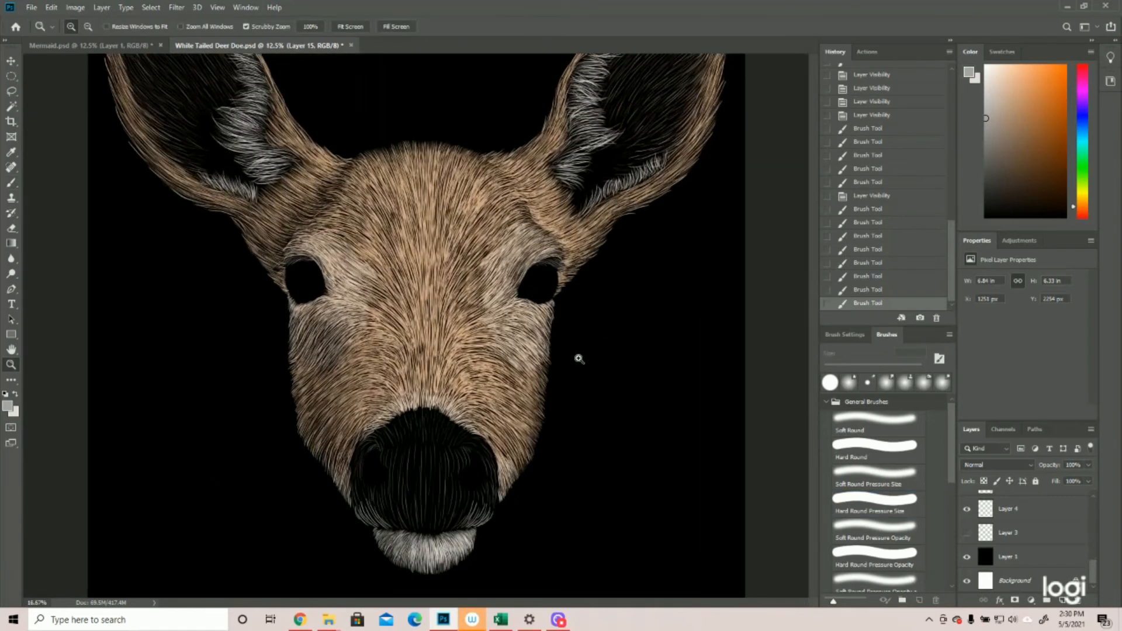
scroll(1045, 528, up, 5)
mouse_move(538, 292)
mouse_down()
mouse_move(507, 302)
mouse_move(534, 298)
mouse_up()
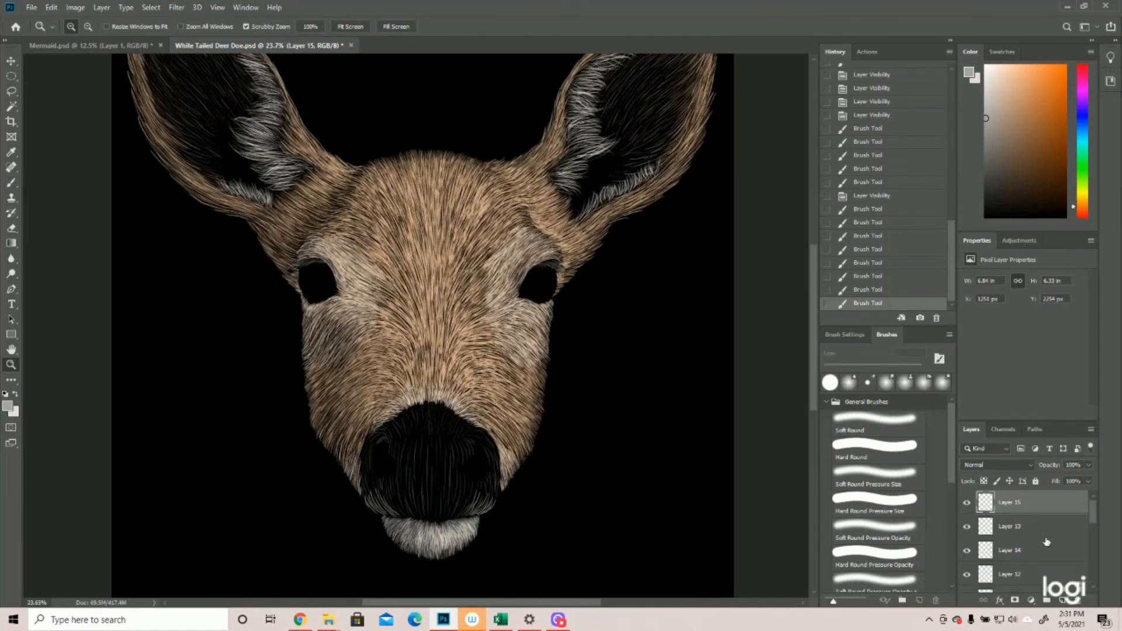
click(318, 235)
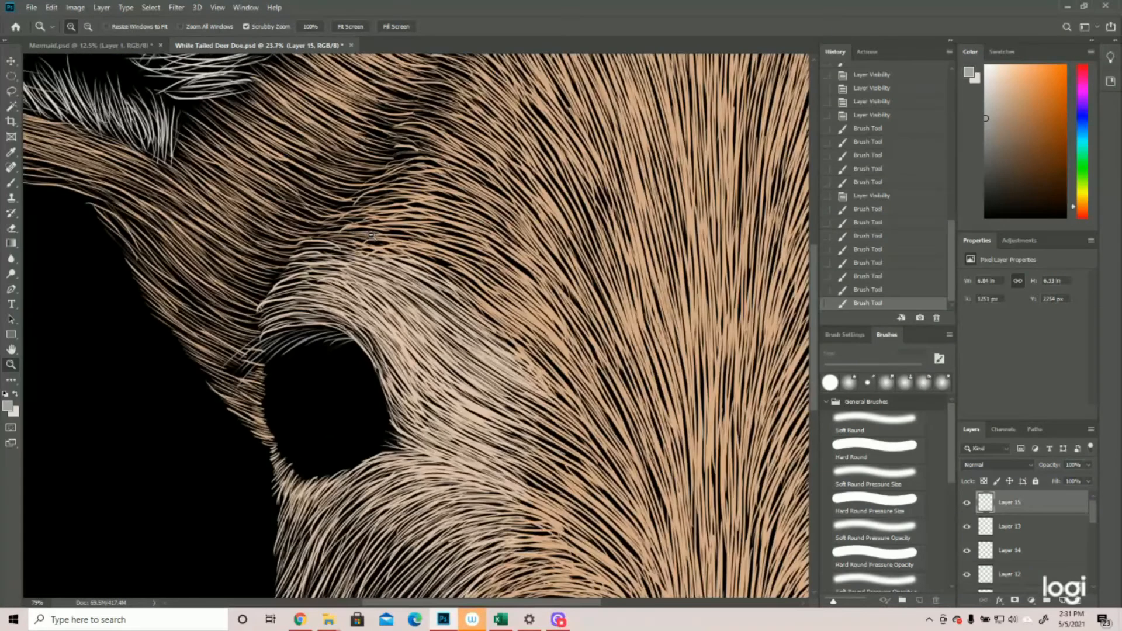
click(10, 182)
mouse_move(240, 370)
mouse_down()
mouse_move(230, 358)
mouse_move(255, 351)
mouse_move(231, 364)
mouse_up()
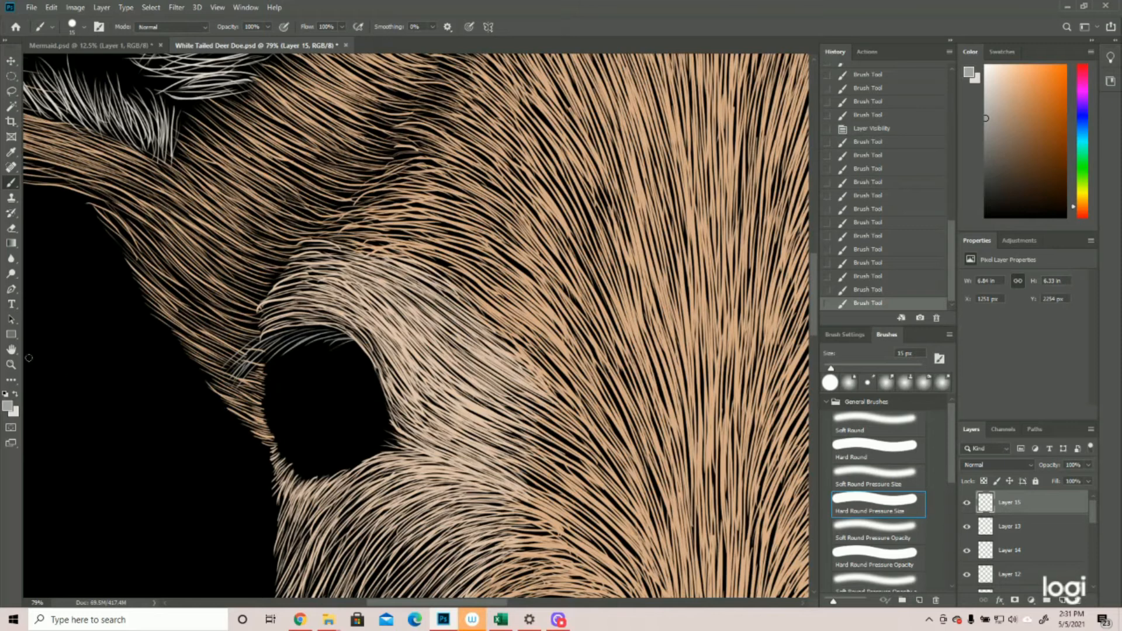
View the whole head and create a new layer above Layer 15.
click(10, 364)
drag(374, 325, 313, 322)
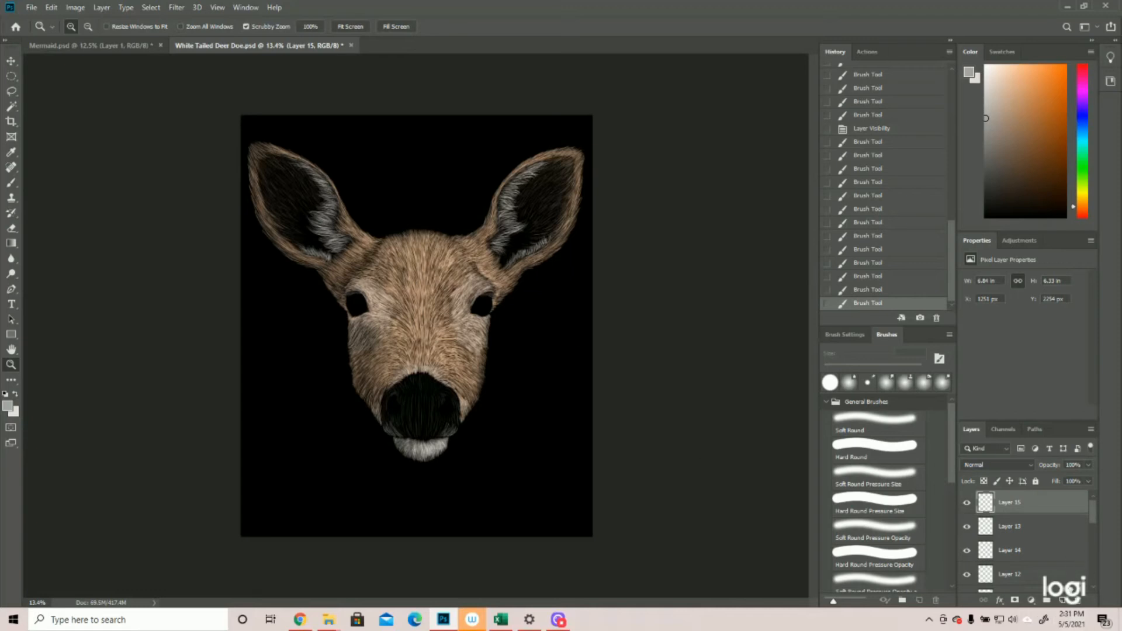
click(1060, 600)
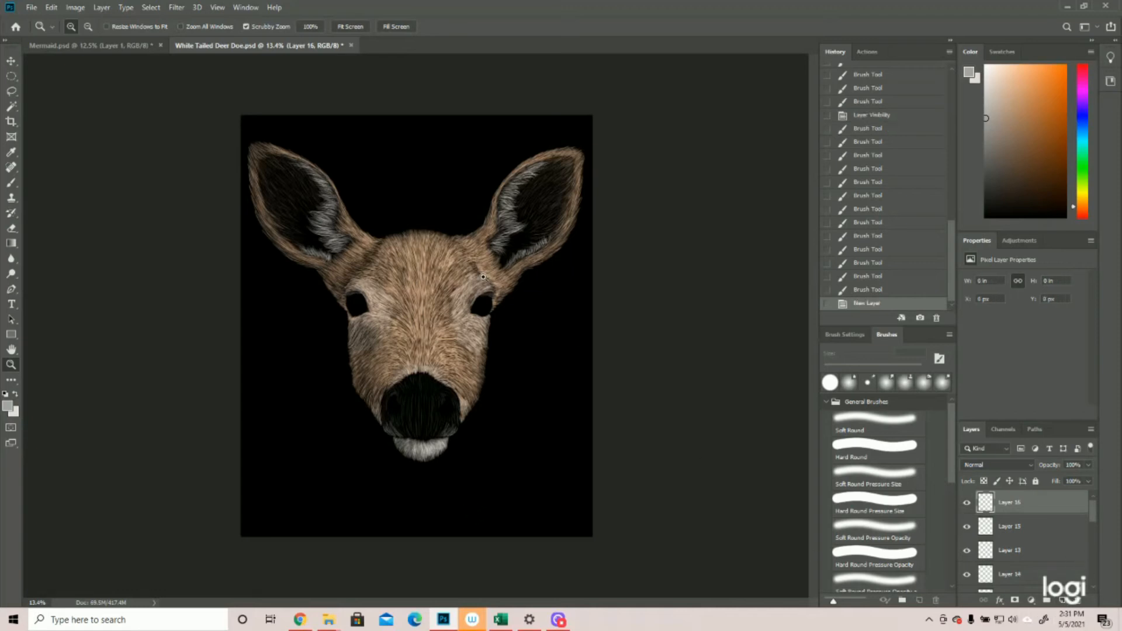
Thicken the short grey hairs along the upper lids and outer corners of both eyes on the new layer.
click(491, 274)
click(490, 275)
click(490, 275)
click(490, 275)
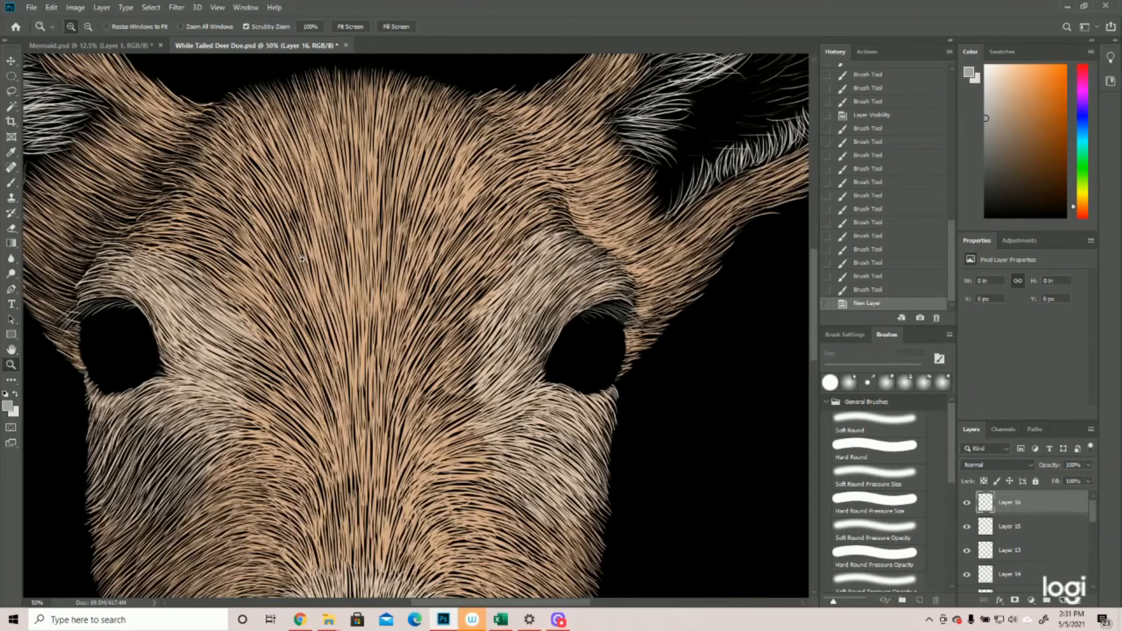
click(11, 183)
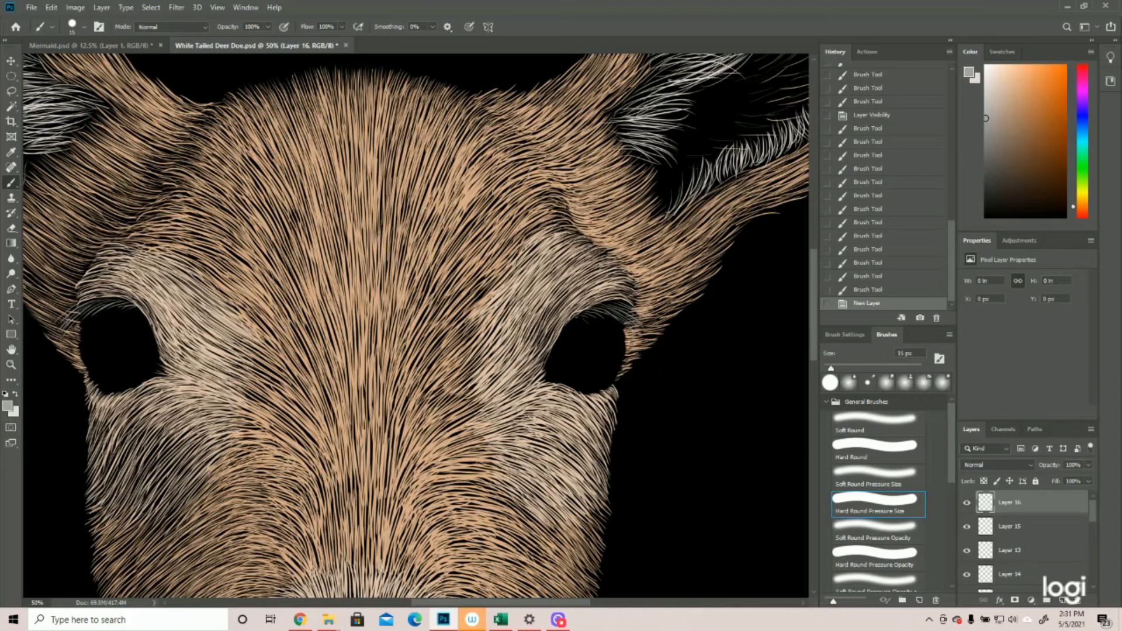
drag(577, 315, 590, 320)
drag(586, 315, 626, 316)
mouse_move(623, 314)
mouse_down()
mouse_move(646, 330)
mouse_move(638, 320)
mouse_up()
drag(629, 316, 639, 322)
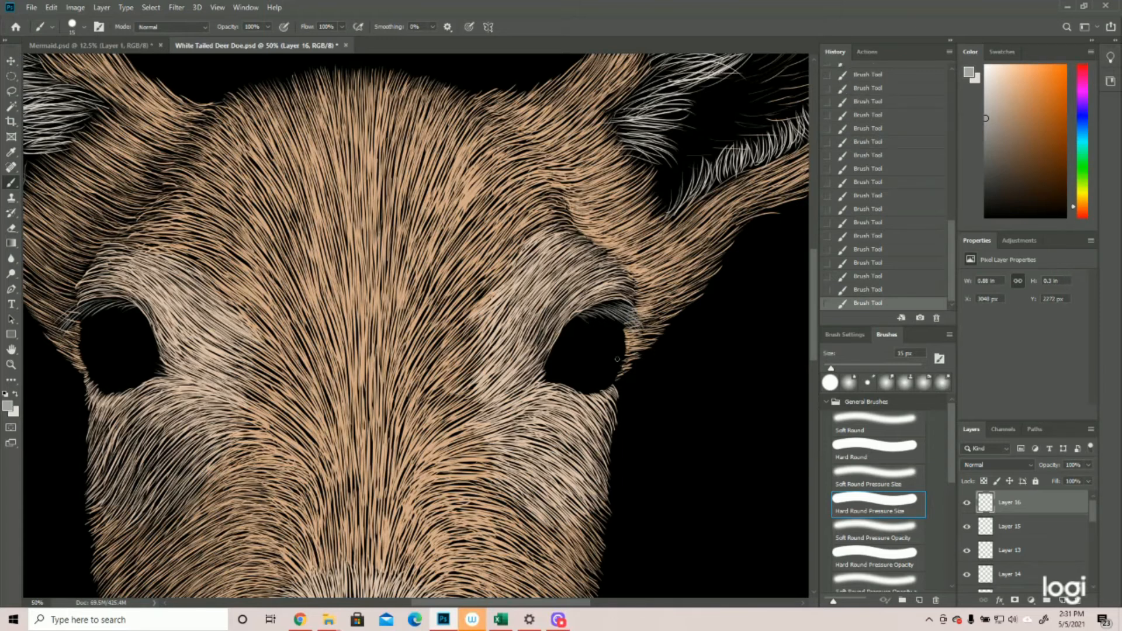
mouse_move(621, 301)
mouse_down()
mouse_move(631, 307)
mouse_move(616, 308)
mouse_up()
drag(109, 306, 71, 318)
Paint a denser layer of short grey hairs along the inner edge of the right-hand nostril.
click(10, 364)
key(ctrl+0)
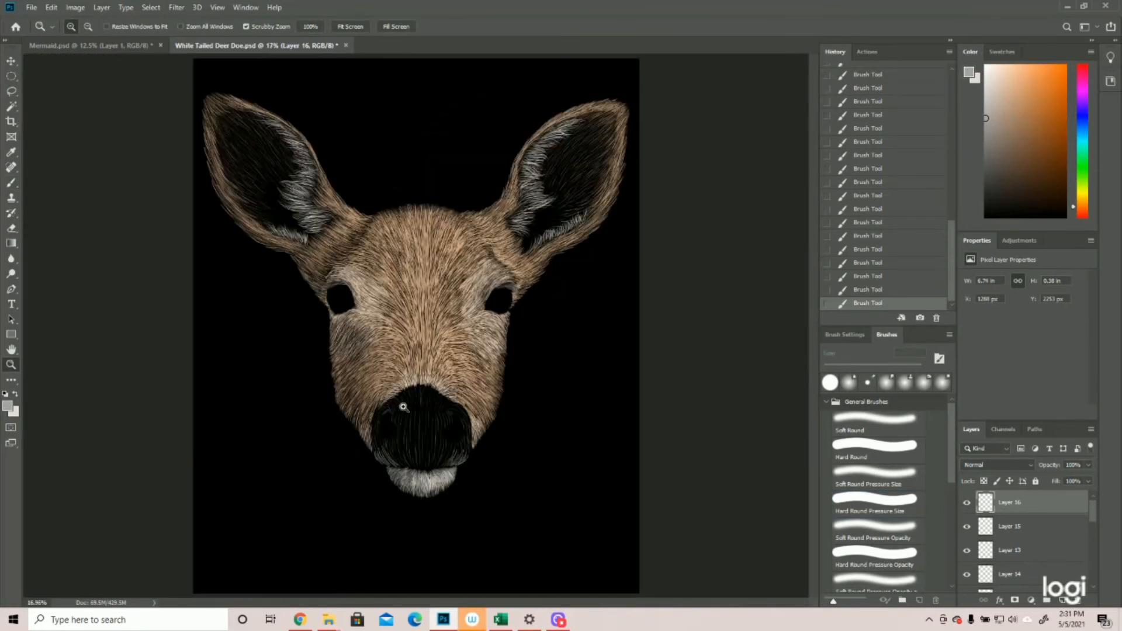
click(442, 485)
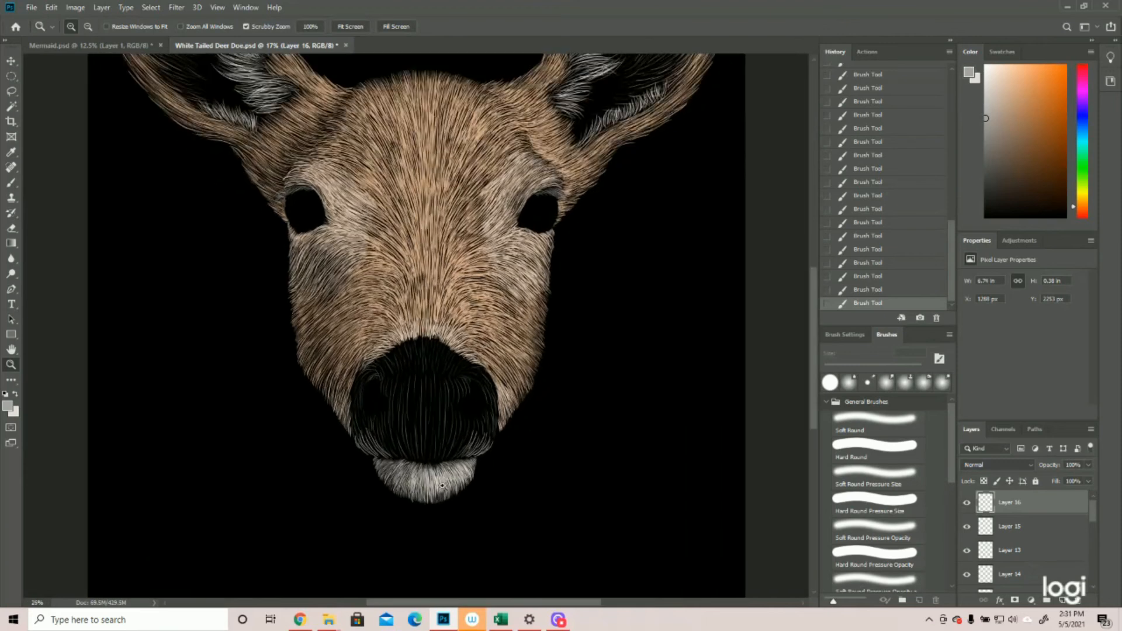
click(450, 490)
click(479, 383)
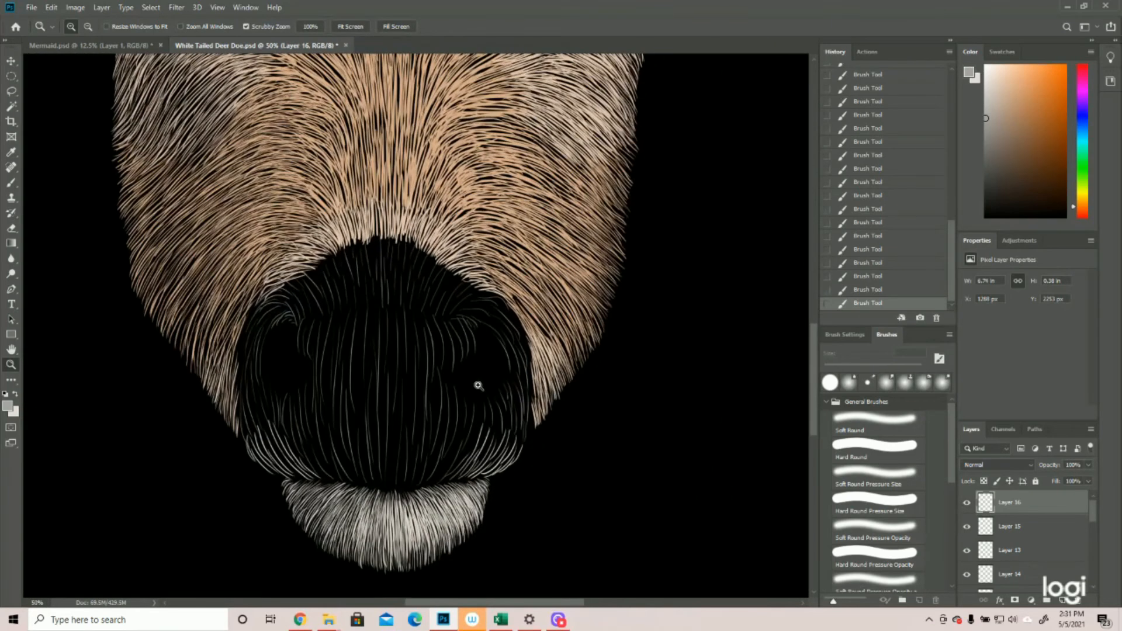
click(12, 183)
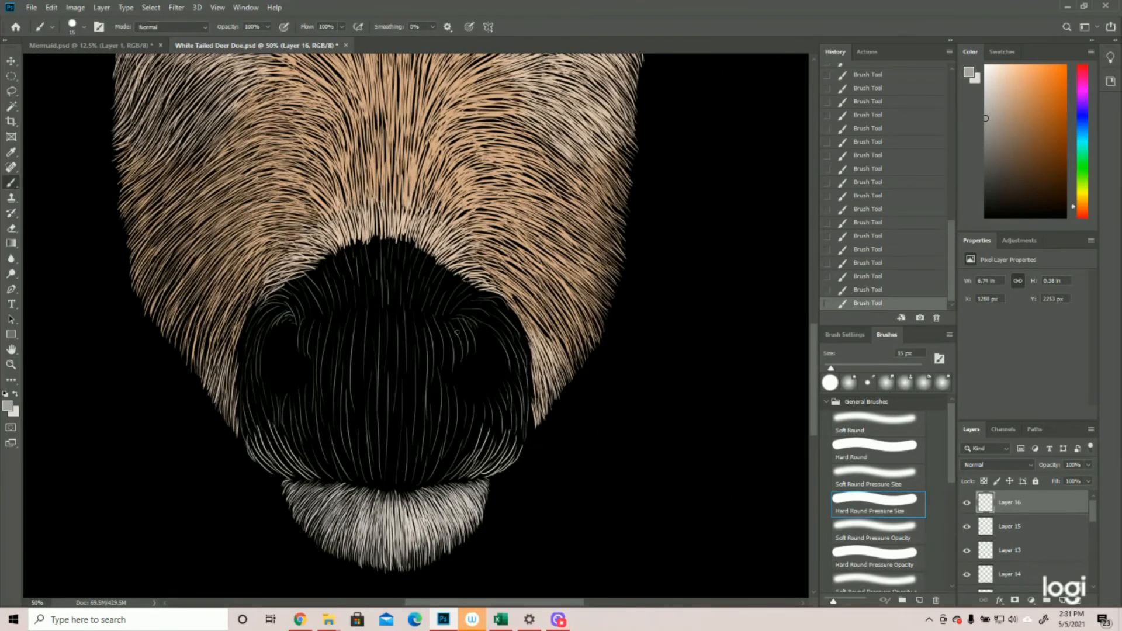
drag(454, 319, 471, 355)
drag(446, 318, 459, 344)
drag(454, 369, 454, 394)
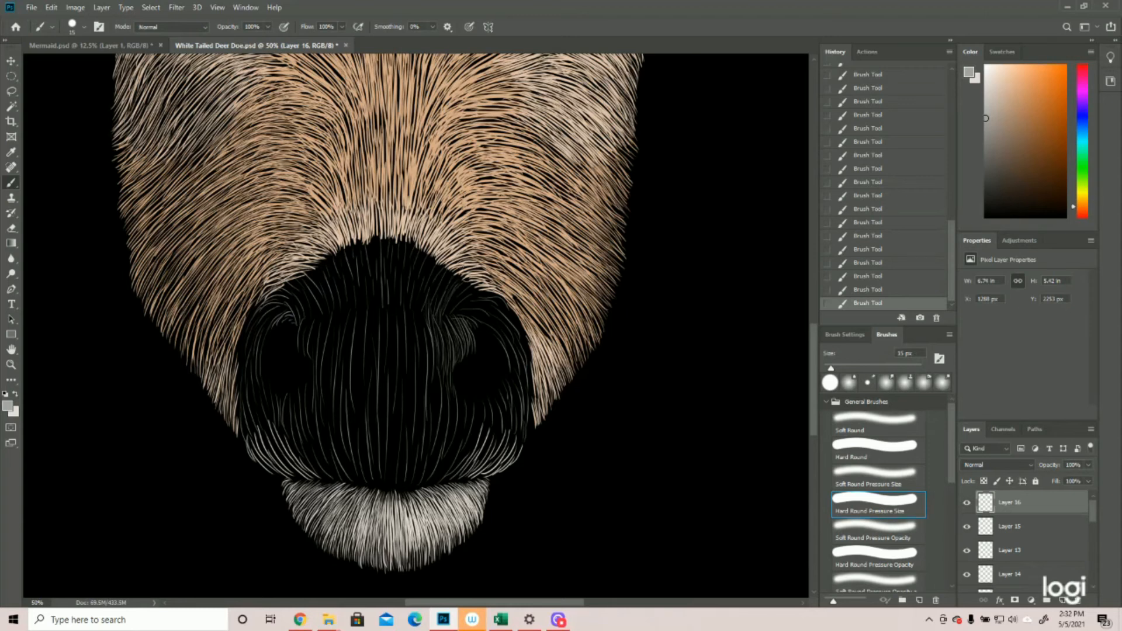
drag(448, 285, 436, 304)
mouse_move(440, 281)
mouse_down()
mouse_move(417, 325)
mouse_move(491, 312)
mouse_move(512, 363)
mouse_up()
drag(512, 373, 518, 415)
key(ctrl+z)
key(ctrl+z)
key(ctrl+z)
Paint dense grey hairs down the outer side of the right-hand nostril, underneath it and just above it.
mouse_move(517, 342)
mouse_down()
mouse_move(528, 429)
mouse_move(503, 450)
mouse_up()
mouse_move(491, 403)
mouse_down()
mouse_move(482, 438)
mouse_move(458, 459)
mouse_up()
drag(461, 423, 437, 482)
mouse_move(450, 317)
mouse_down()
mouse_move(495, 297)
mouse_move(476, 293)
mouse_up()
Fill the right-hand half of the nose between its centre and the nostril with long vertical grey hairs.
mouse_move(409, 240)
mouse_down()
mouse_move(422, 347)
mouse_move(404, 359)
mouse_up()
drag(420, 302, 430, 390)
drag(445, 380, 426, 471)
drag(438, 360, 426, 459)
drag(430, 409, 483, 434)
Paint dense grey hairs around the left-hand nostril, covering its outer side, upper rim and inner edge.
drag(315, 324, 291, 428)
drag(308, 395, 327, 452)
drag(310, 351, 301, 420)
drag(315, 330, 351, 347)
drag(329, 305, 359, 349)
drag(354, 308, 372, 377)
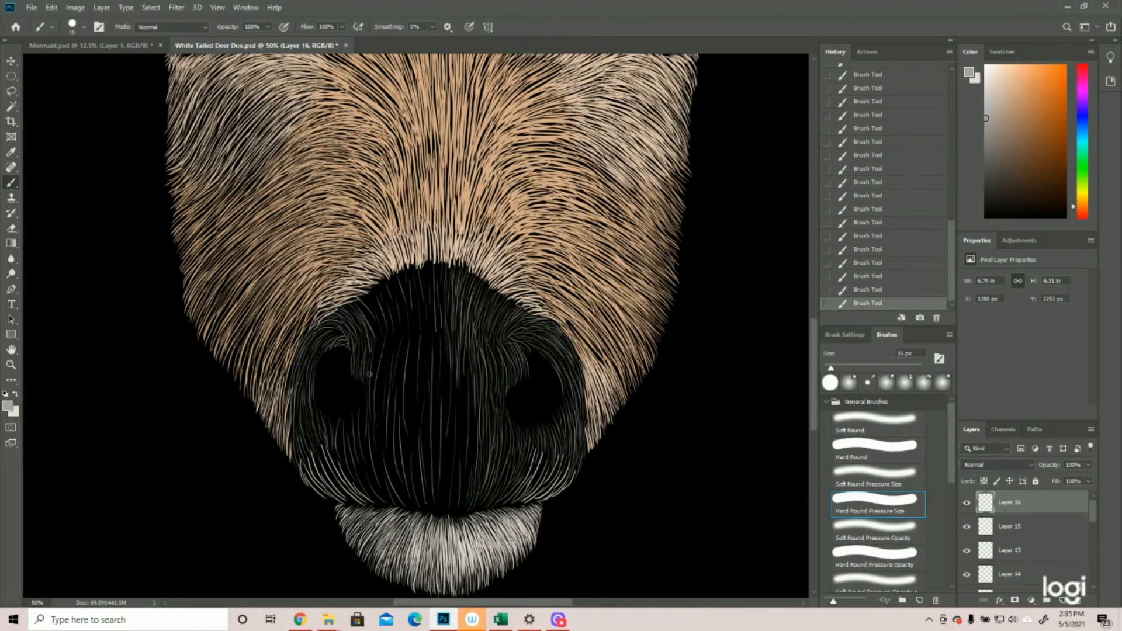
Fill the upper nose from the left-hand nostril to the centre with long vertical grey hairs.
drag(426, 261, 441, 342)
drag(360, 296, 382, 335)
drag(428, 317, 437, 368)
drag(375, 321, 389, 363)
mouse_move(412, 272)
mouse_down()
mouse_move(426, 370)
mouse_move(417, 359)
mouse_up()
drag(375, 279, 416, 426)
View the whole head and save the document.
key(z)
drag(508, 421, 458, 421)
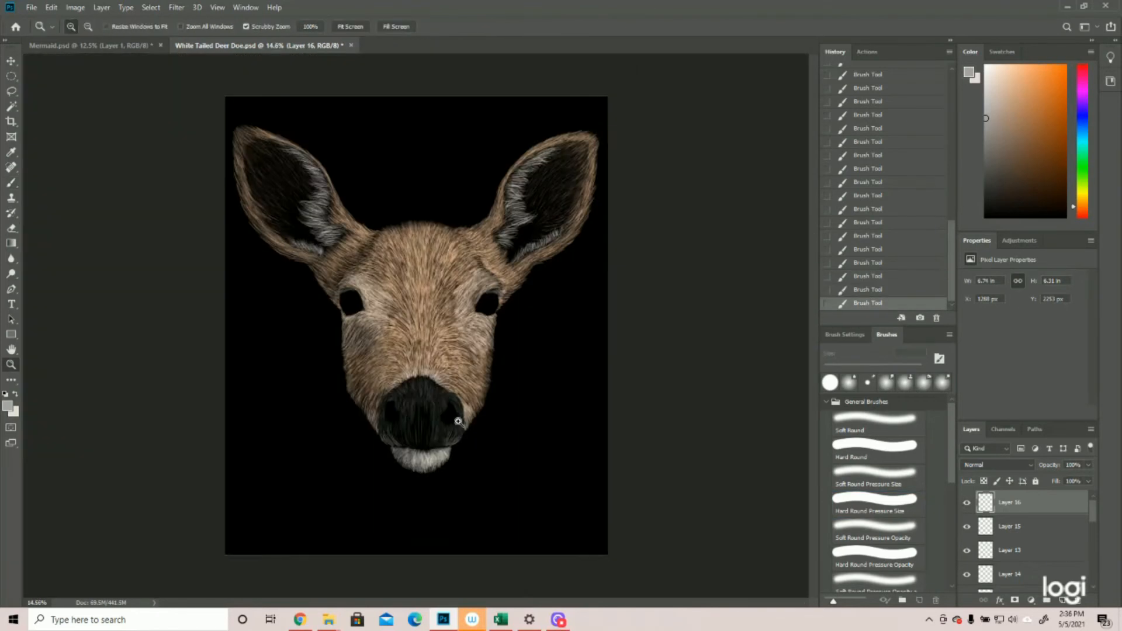
click(458, 421)
click(31, 7)
click(64, 126)
drag(418, 485, 401, 468)
click(400, 468)
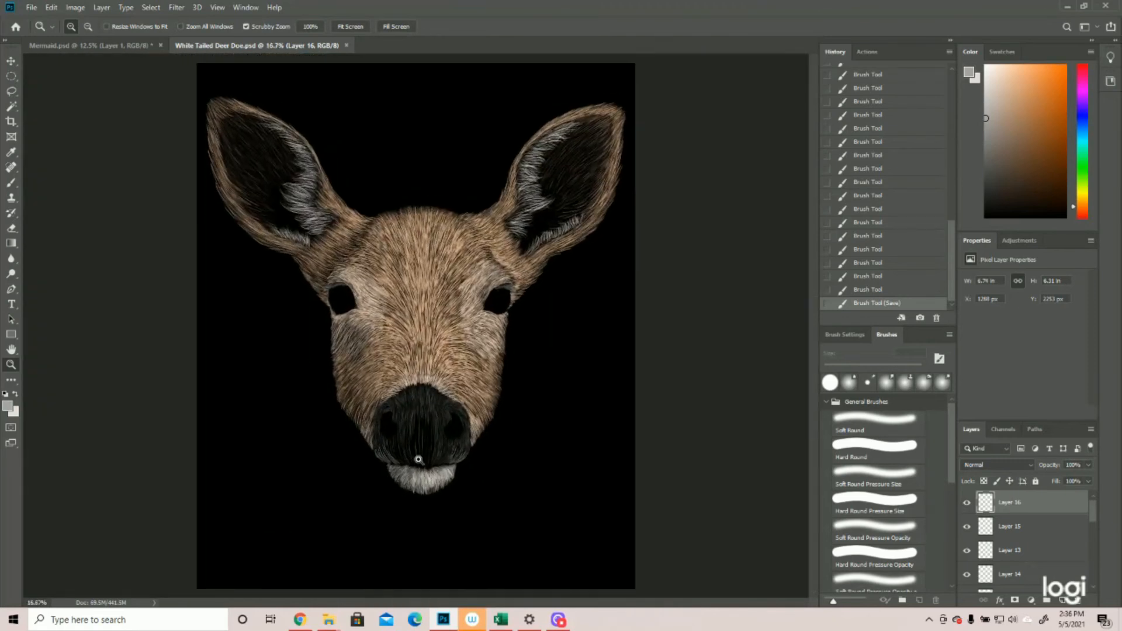
Fill the lower nose beneath and beside the left-hand nostril with fine downward grey hairs.
click(444, 476)
click(11, 182)
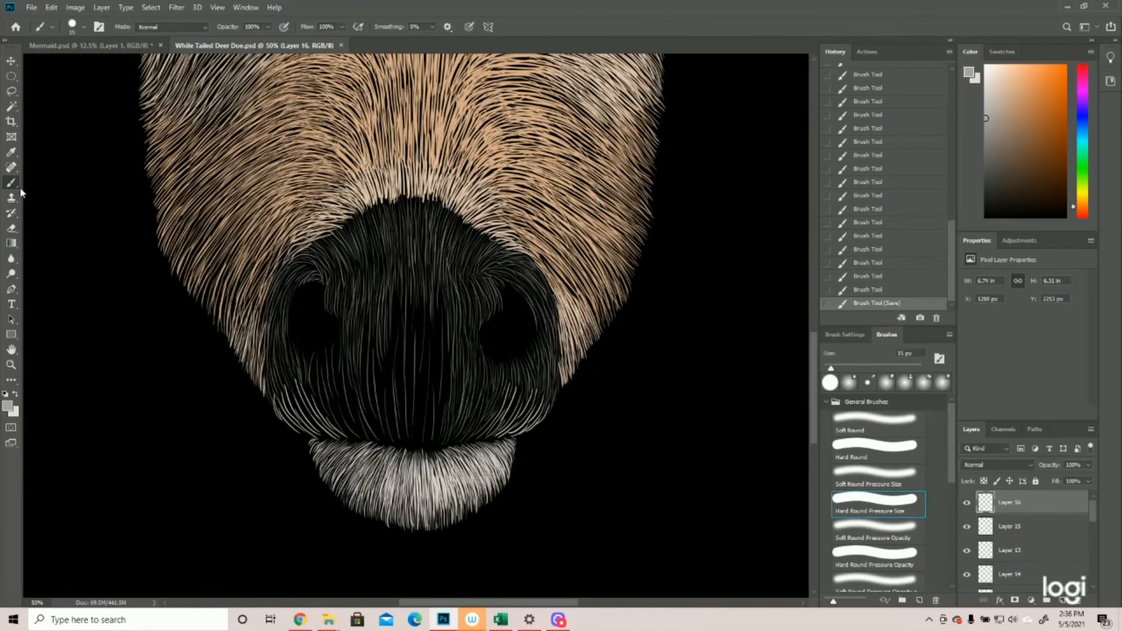
scroll(535, 241, down, 2)
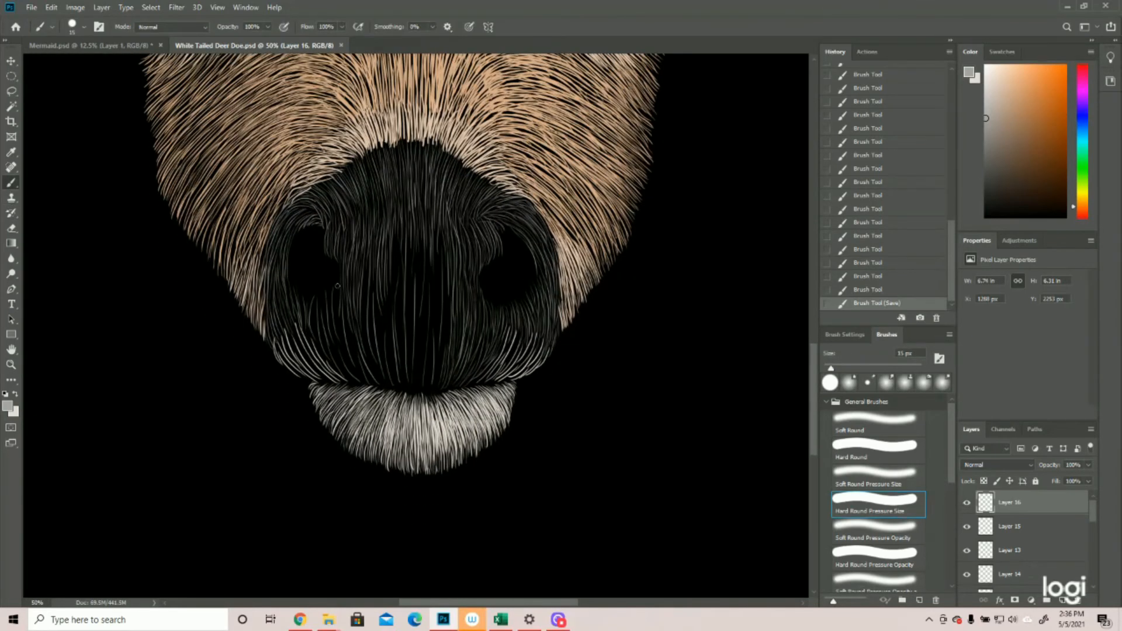
drag(339, 286, 353, 370)
mouse_move(339, 312)
mouse_down()
mouse_move(360, 377)
mouse_move(330, 312)
mouse_move(348, 367)
mouse_move(329, 323)
mouse_move(350, 375)
mouse_up()
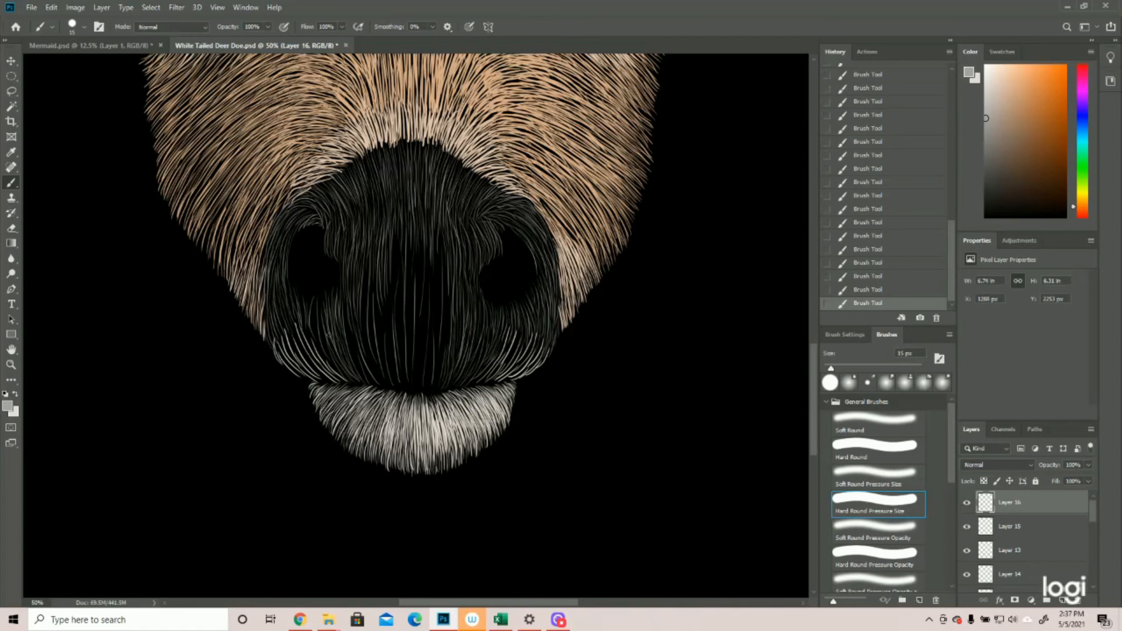
drag(320, 304, 336, 366)
drag(305, 309, 307, 334)
drag(361, 307, 368, 352)
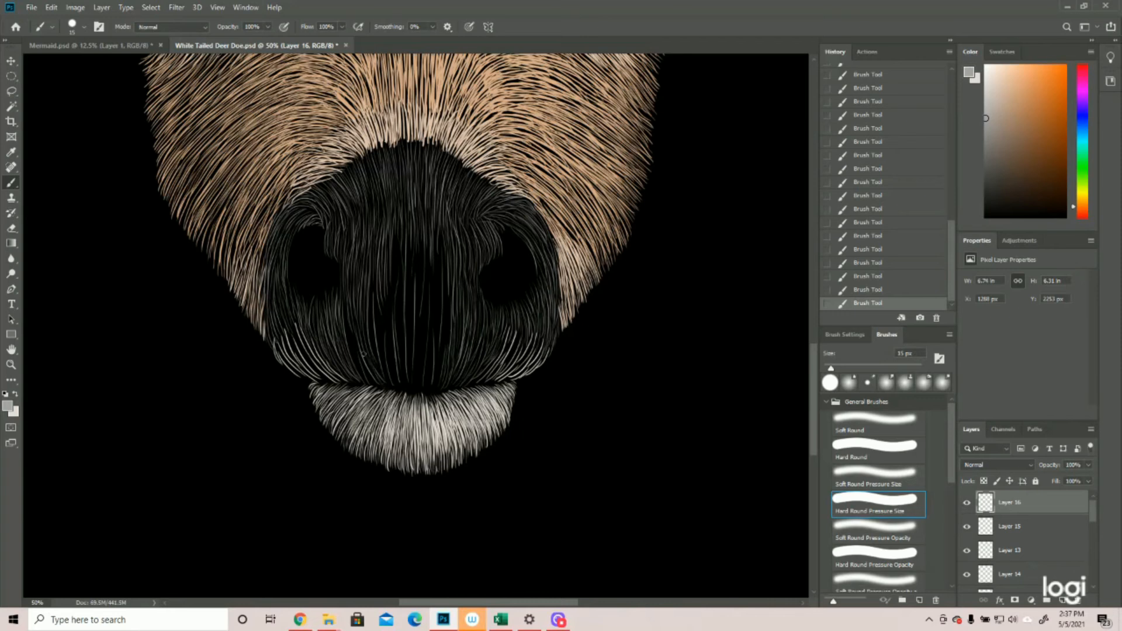
Fill the strip just left of the nose's centre with thin vertical grey hairs down to the mouth line.
drag(362, 356, 371, 381)
drag(344, 317, 368, 384)
drag(372, 263, 383, 375)
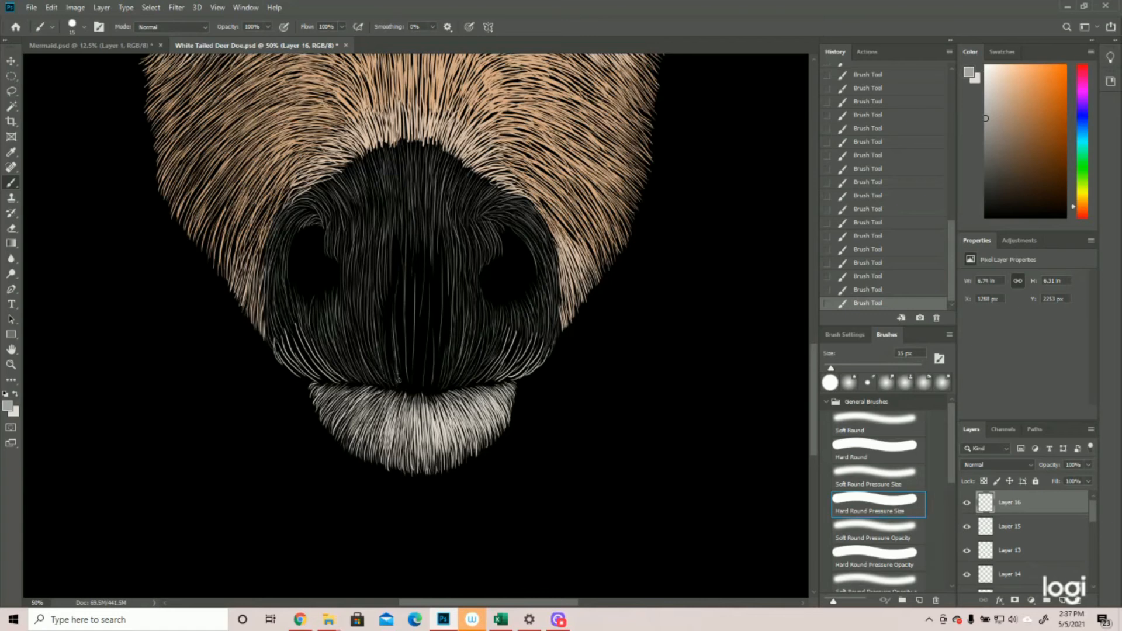
drag(392, 361, 392, 378)
drag(396, 287, 396, 244)
drag(401, 296, 402, 258)
mouse_move(393, 319)
mouse_down()
mouse_move(395, 256)
mouse_move(411, 323)
mouse_up()
Fill the strip right of the nose's centre and the remaining dark central gap with thin vertical grey hairs.
drag(440, 228, 449, 344)
drag(443, 284, 446, 350)
drag(439, 233, 430, 316)
mouse_move(428, 237)
mouse_down()
mouse_move(426, 295)
mouse_move(427, 280)
mouse_move(440, 325)
mouse_move(429, 349)
mouse_up()
drag(431, 256, 436, 373)
drag(439, 334, 437, 378)
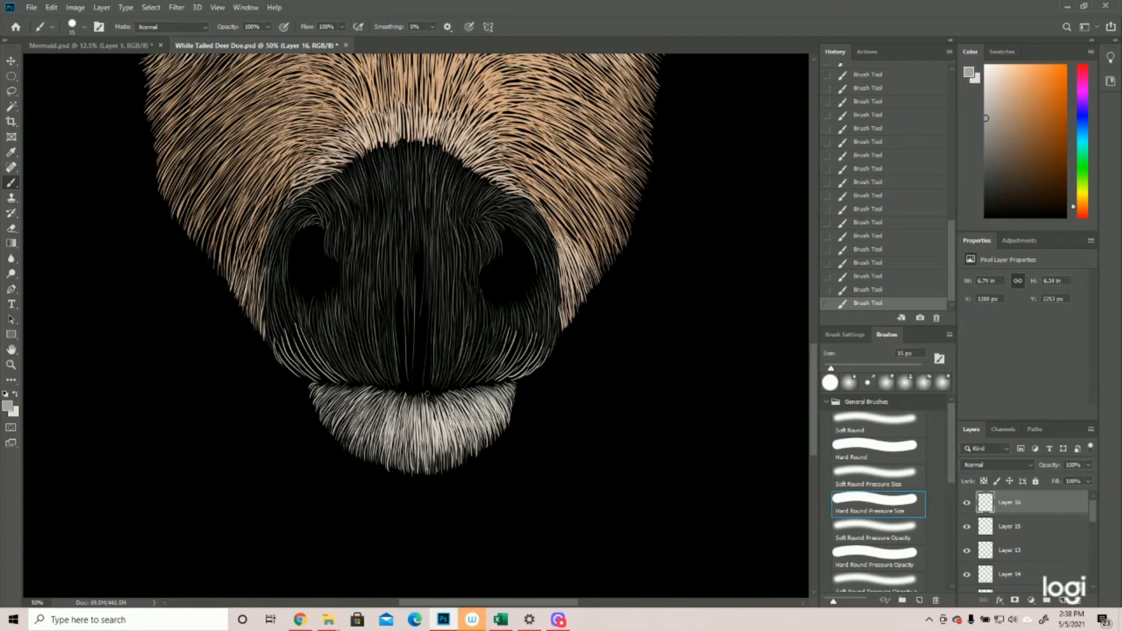
drag(417, 233, 427, 327)
drag(424, 286, 417, 386)
drag(398, 292, 407, 387)
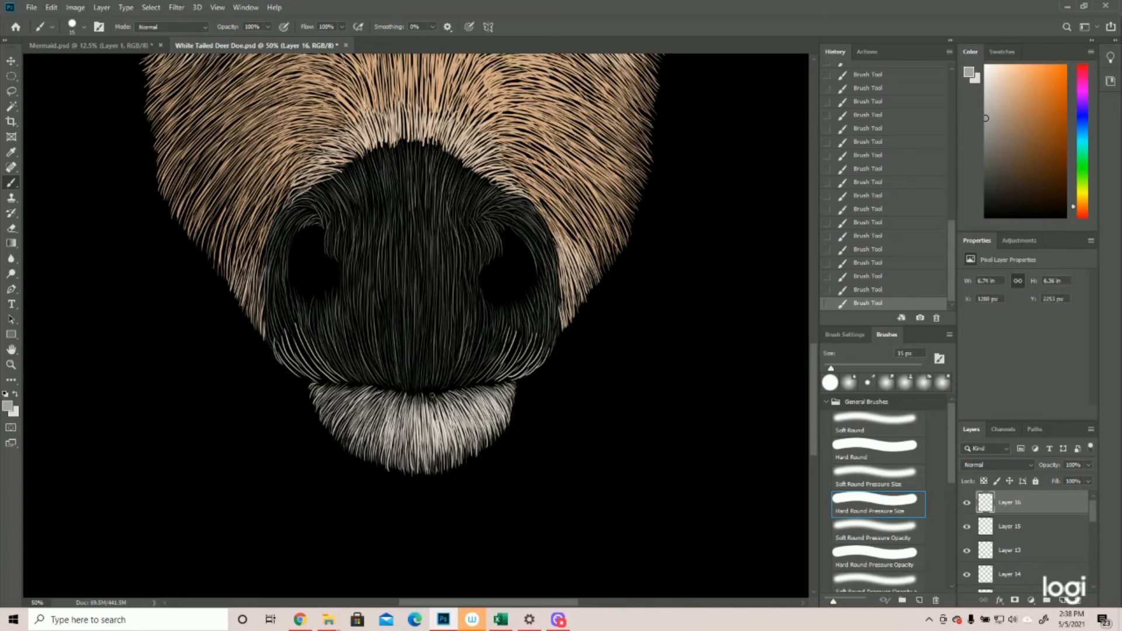
Check the whole head, then create a new layer above Layer 16 and ready the Brush tool over the nose.
click(10, 364)
drag(432, 355, 377, 365)
click(468, 278)
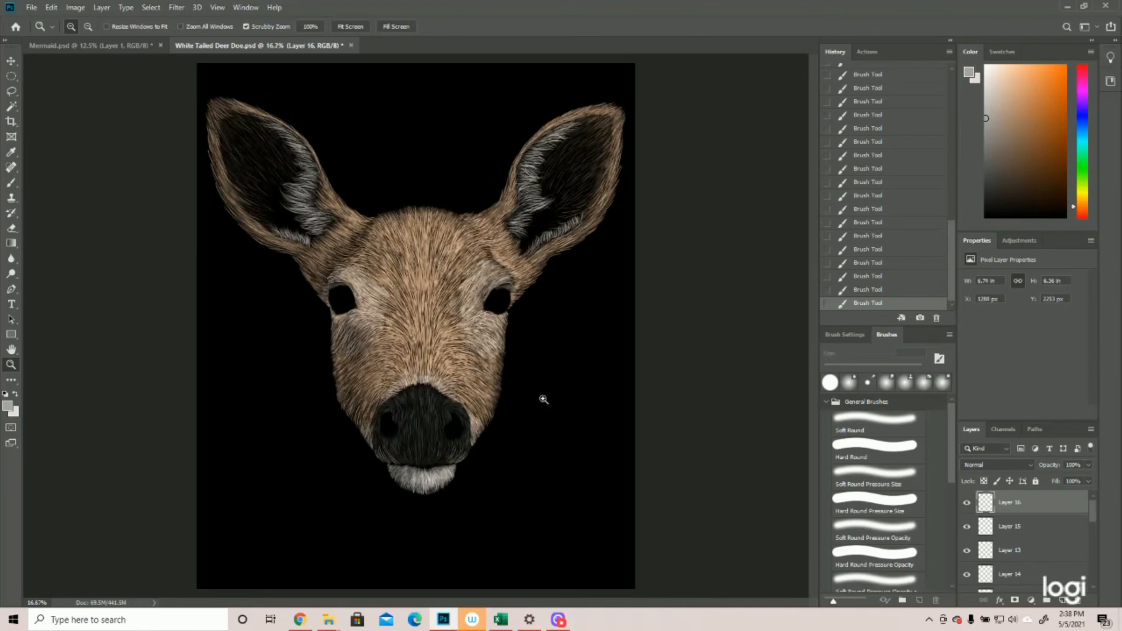
click(542, 398)
click(485, 433)
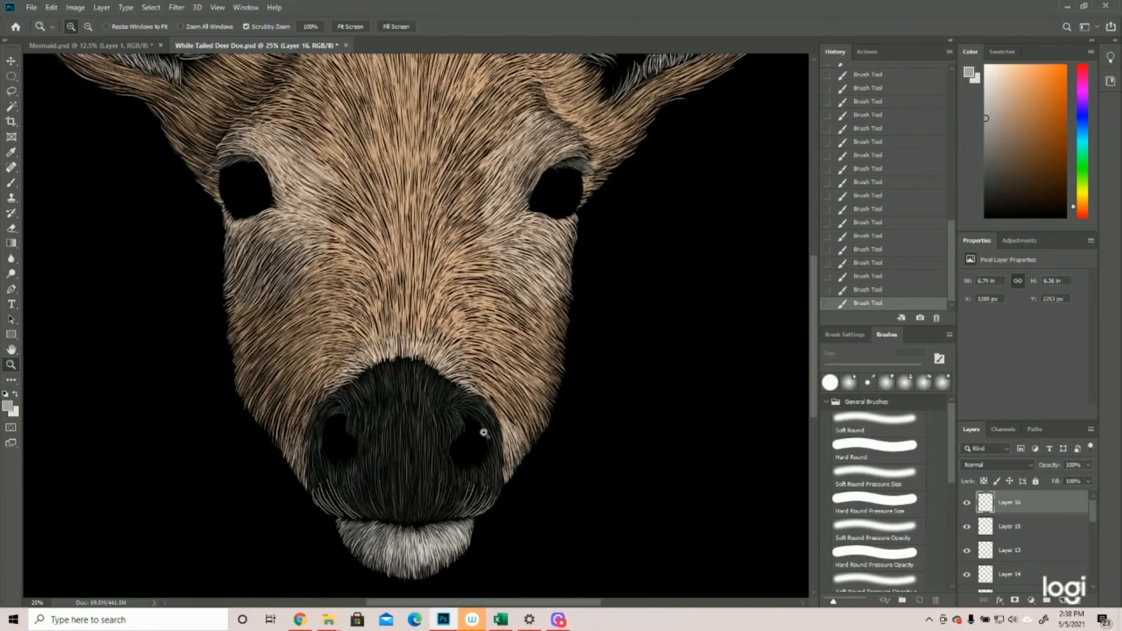
click(485, 433)
click(15, 184)
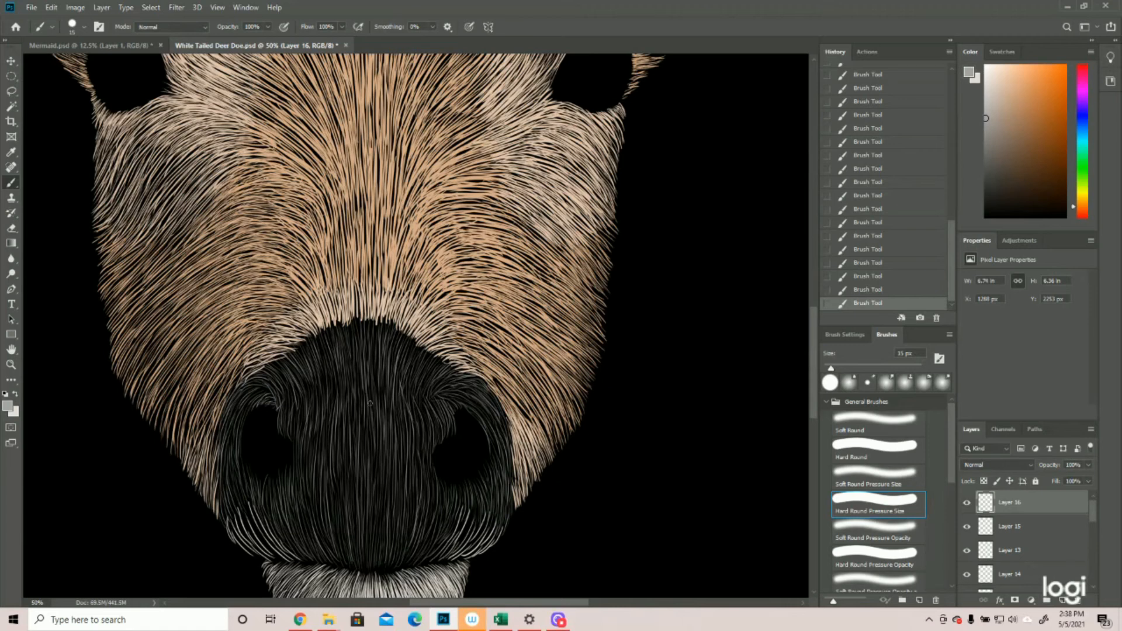
click(1060, 601)
click(11, 364)
mouse_move(369, 356)
mouse_down()
mouse_move(310, 347)
mouse_move(386, 345)
mouse_up()
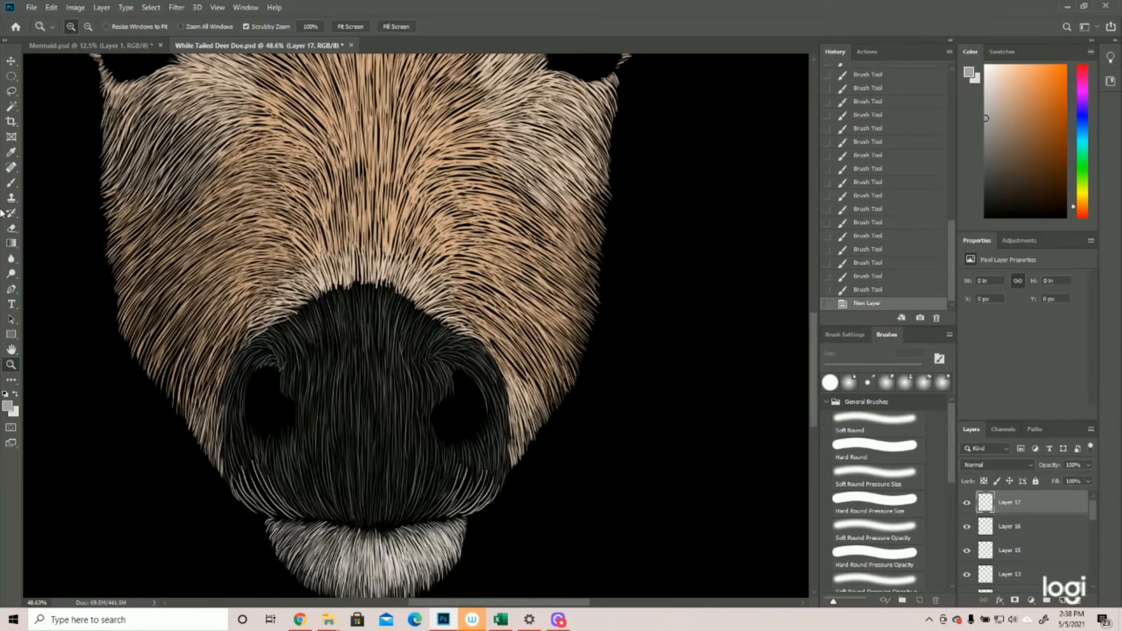
click(11, 183)
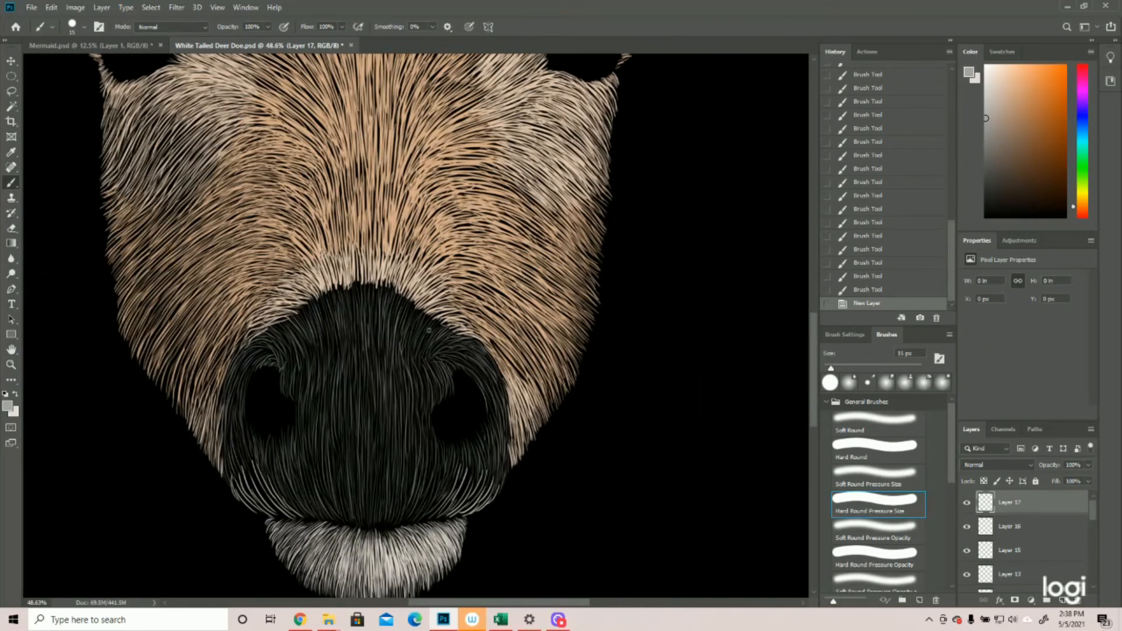
Layer fine light grey hairs above, around and below the right-hand nostril, following its curve.
mouse_move(431, 332)
mouse_down()
mouse_move(417, 353)
mouse_move(438, 380)
mouse_up()
mouse_move(428, 354)
mouse_down()
mouse_move(443, 388)
mouse_move(434, 374)
mouse_move(443, 351)
mouse_move(463, 374)
mouse_up()
drag(467, 346, 496, 442)
drag(483, 431, 492, 468)
drag(474, 450, 458, 465)
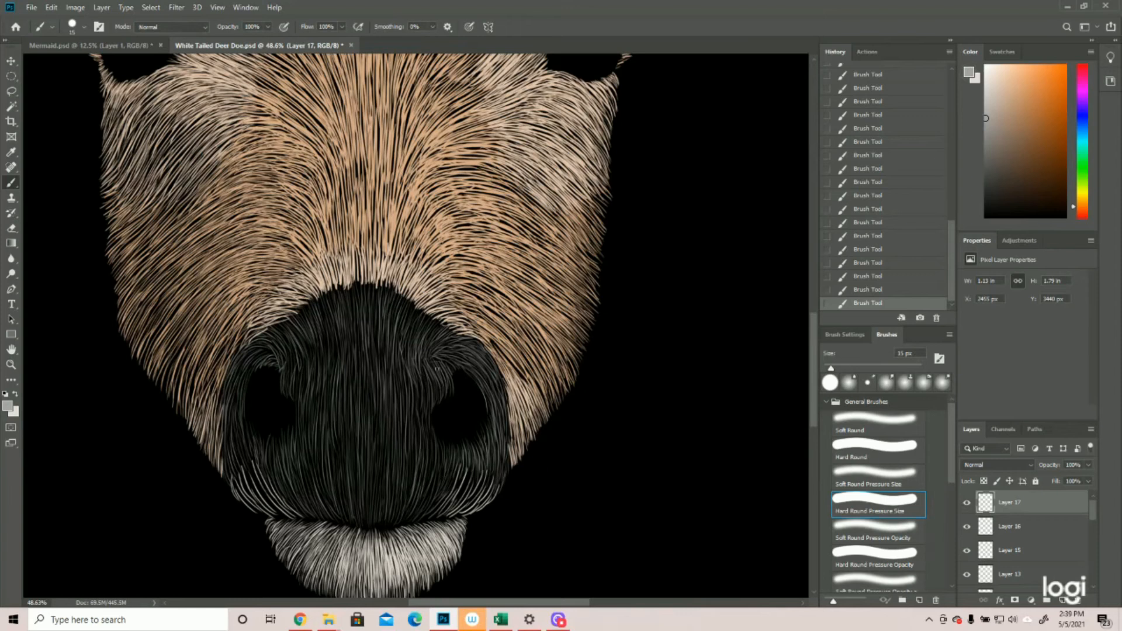
mouse_move(431, 367)
mouse_down()
mouse_move(437, 395)
mouse_move(421, 378)
mouse_up()
drag(431, 457, 426, 425)
mouse_move(439, 470)
mouse_down()
mouse_move(397, 335)
mouse_move(409, 445)
mouse_up()
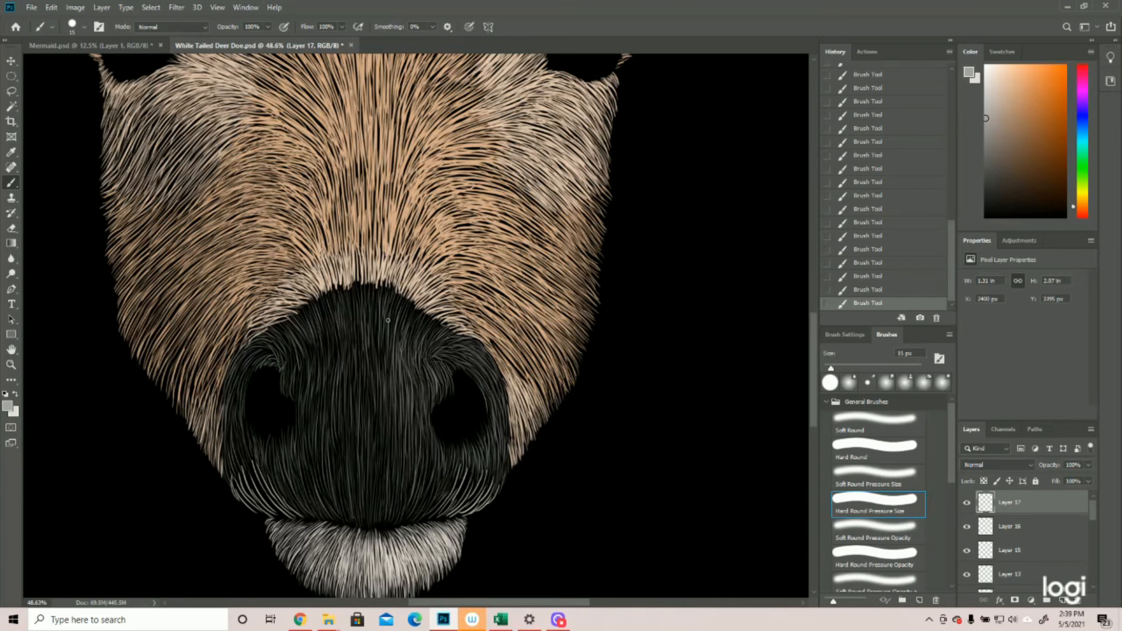
Layer long vertical grey hairs across the middle of the nose, working from its upper part down between the nostrils.
drag(387, 331, 386, 450)
drag(390, 392, 398, 443)
drag(383, 320, 379, 439)
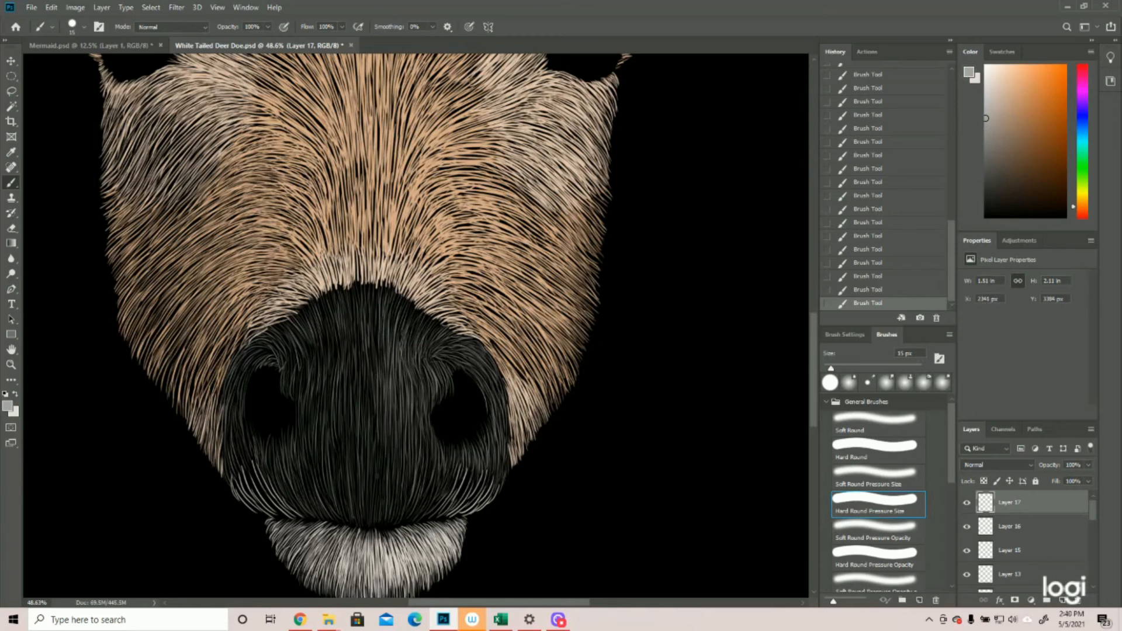
mouse_move(377, 321)
mouse_down()
mouse_move(375, 454)
mouse_move(352, 391)
mouse_up()
drag(359, 319, 368, 443)
drag(348, 345, 353, 431)
drag(327, 366, 329, 441)
drag(346, 394, 349, 472)
drag(354, 421, 355, 483)
mouse_move(386, 452)
mouse_down()
mouse_move(386, 480)
mouse_move(371, 477)
mouse_up()
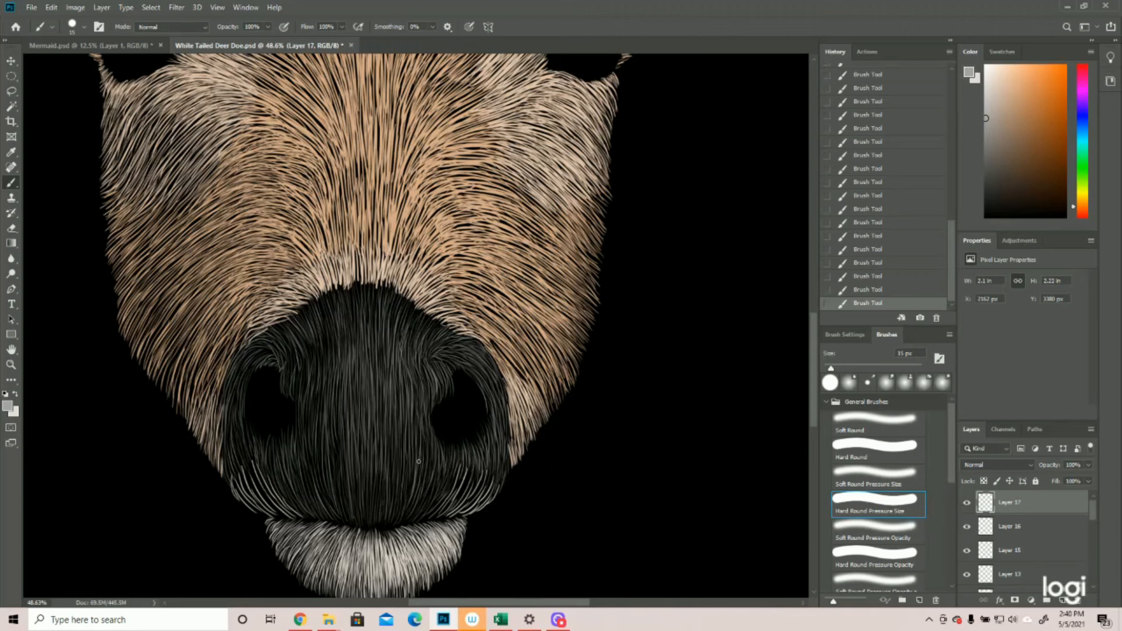
drag(401, 440, 402, 468)
drag(392, 441, 392, 486)
drag(334, 401, 336, 475)
mouse_move(321, 384)
mouse_down()
mouse_move(322, 477)
mouse_move(319, 406)
mouse_move(306, 435)
mouse_up()
drag(302, 412, 313, 478)
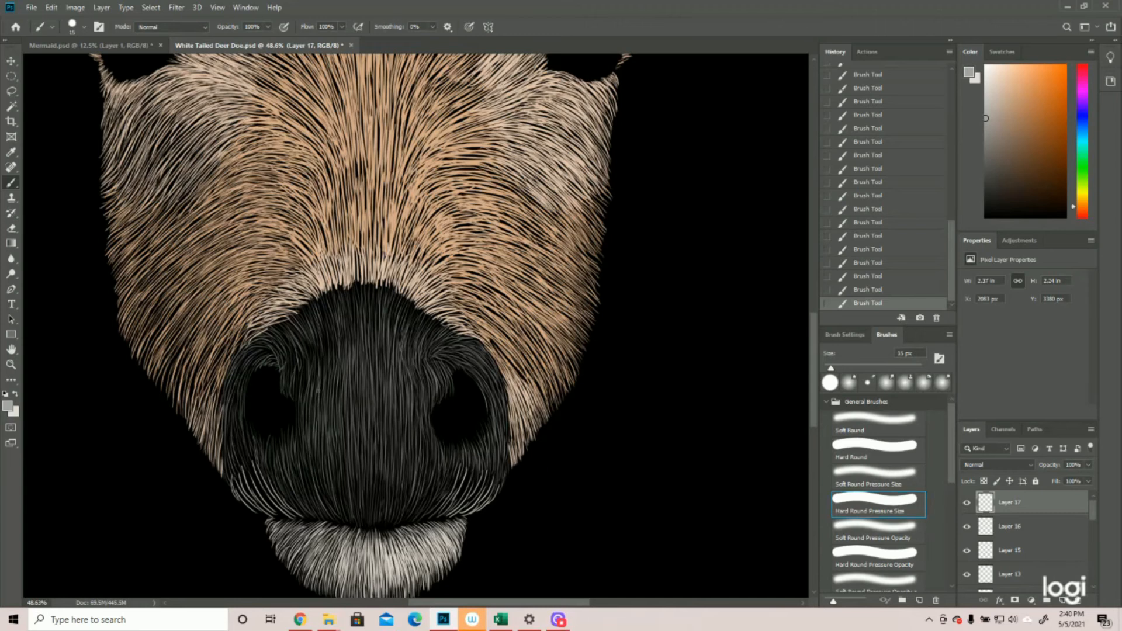
Add short grey hairs along the upper edge of the nose, where it meets the pale fur.
mouse_move(343, 328)
mouse_down()
mouse_move(344, 360)
mouse_move(332, 363)
mouse_up()
mouse_move(374, 325)
mouse_down()
mouse_move(376, 291)
mouse_move(354, 285)
mouse_up()
drag(419, 340, 398, 291)
drag(352, 340, 351, 295)
drag(338, 321, 337, 293)
key(z)
key(ctrl+0)
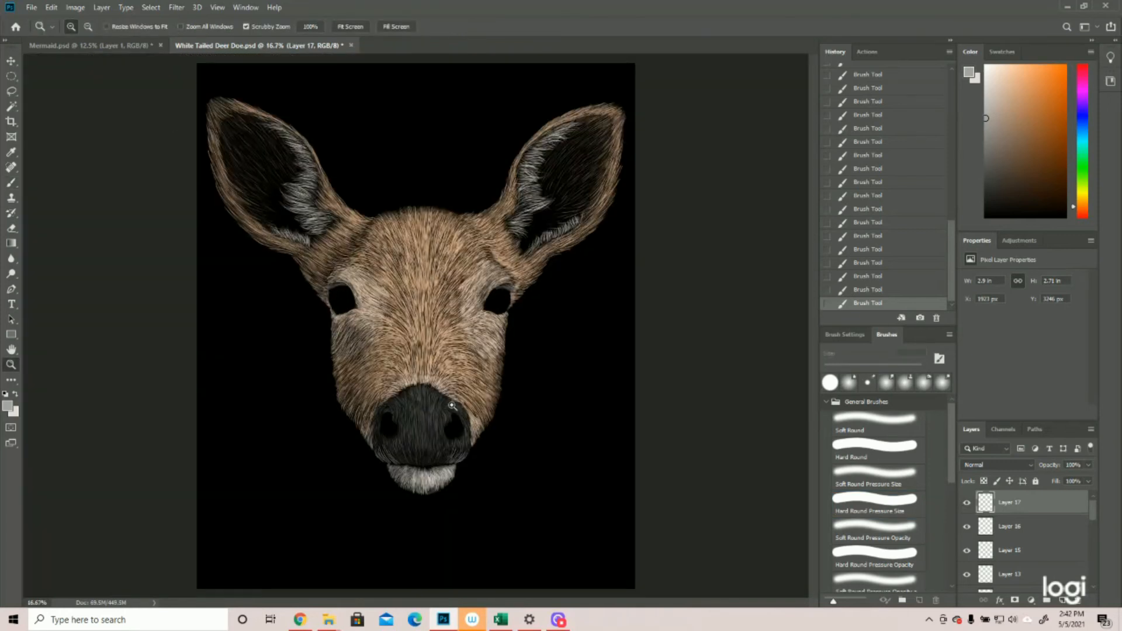
drag(452, 405, 489, 407)
click(12, 182)
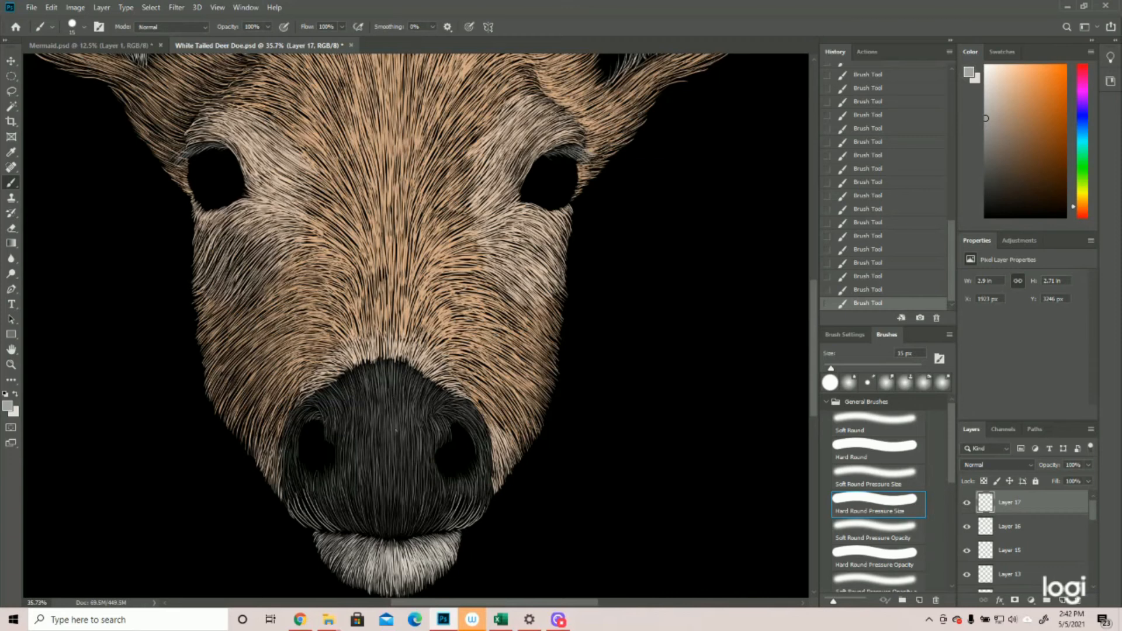
drag(354, 383, 364, 412)
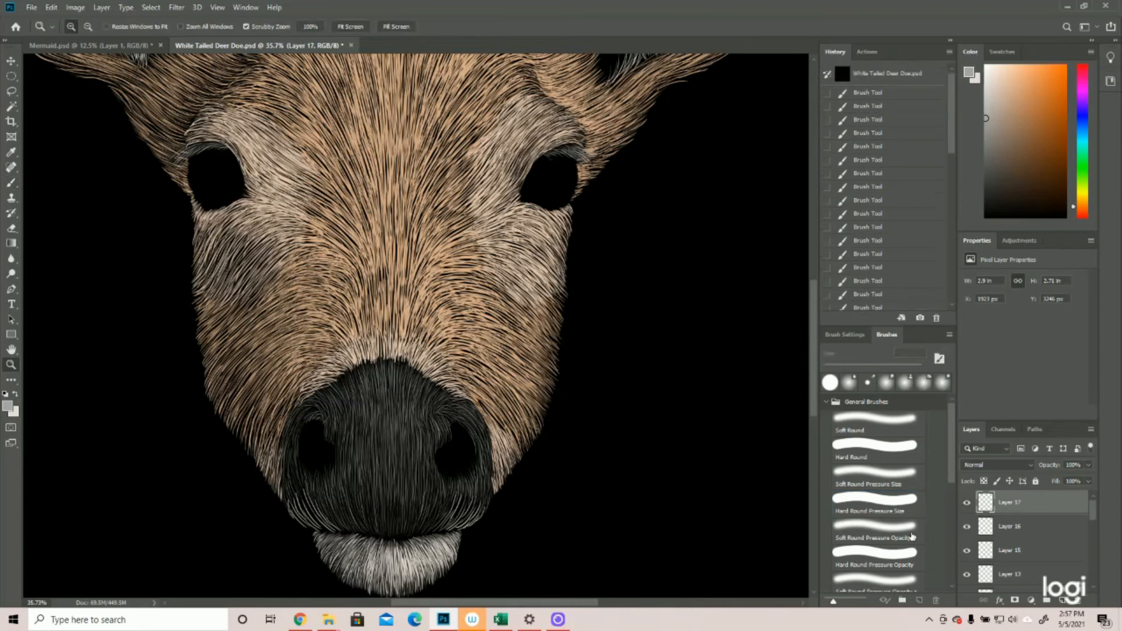
Hide and show Layer 17 to compare the nose with and without its new hairs.
click(967, 503)
click(966, 502)
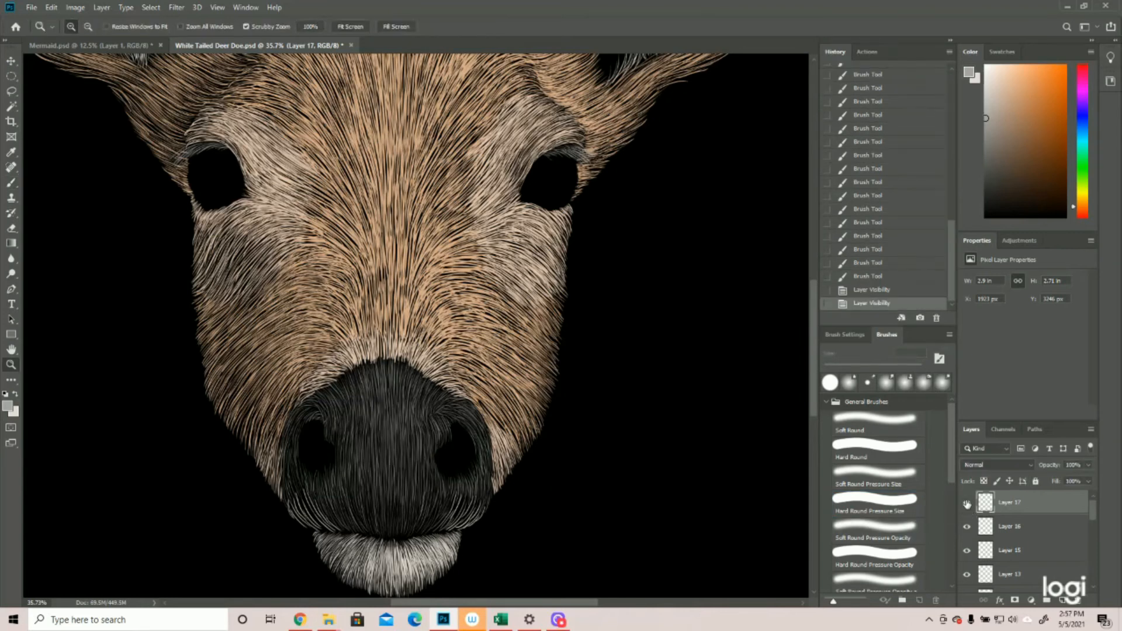
key(ctrl+0)
click(487, 465)
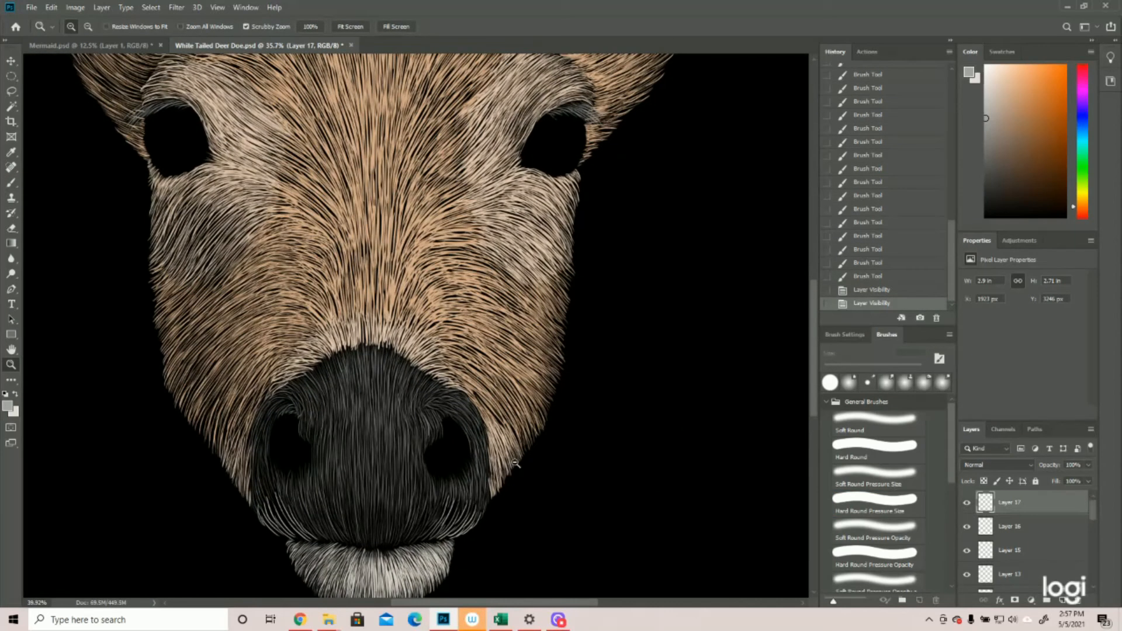
Create a new layer above Layer 17 and ready the Brush tool with the pale cream colour e6dcd2.
click(1061, 601)
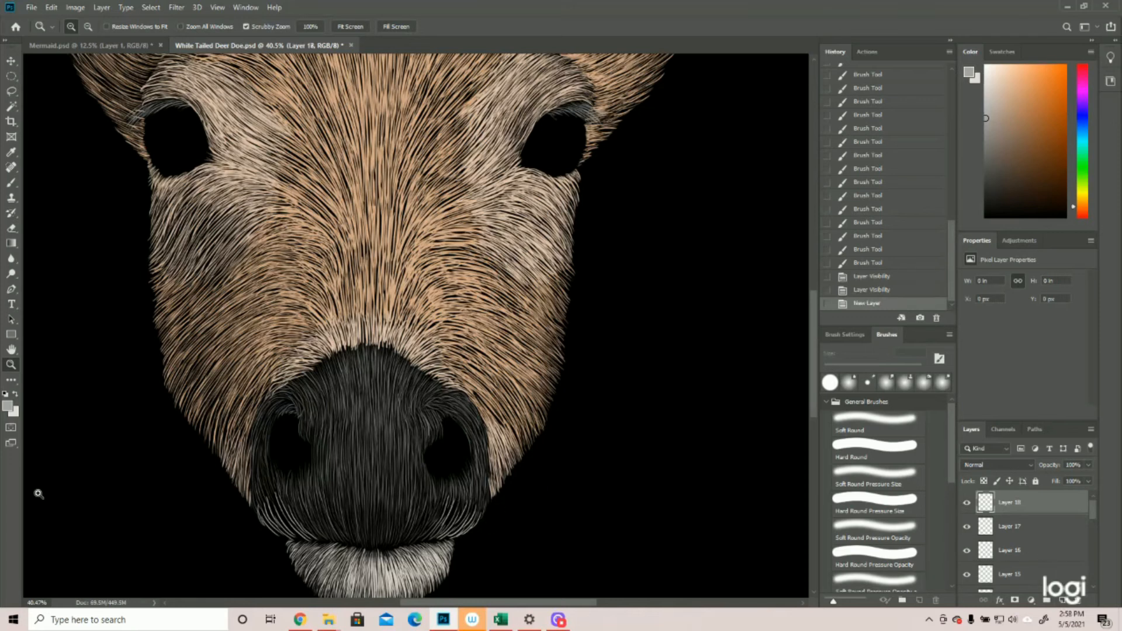
click(9, 407)
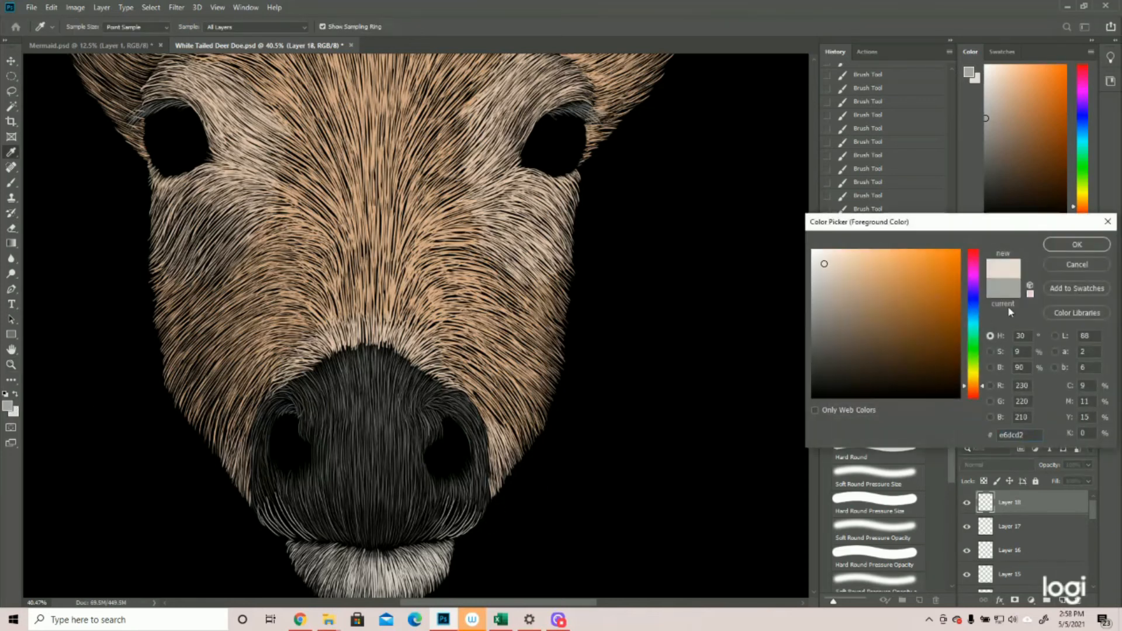
click(1076, 245)
scroll(416, 326, down, 3)
click(11, 182)
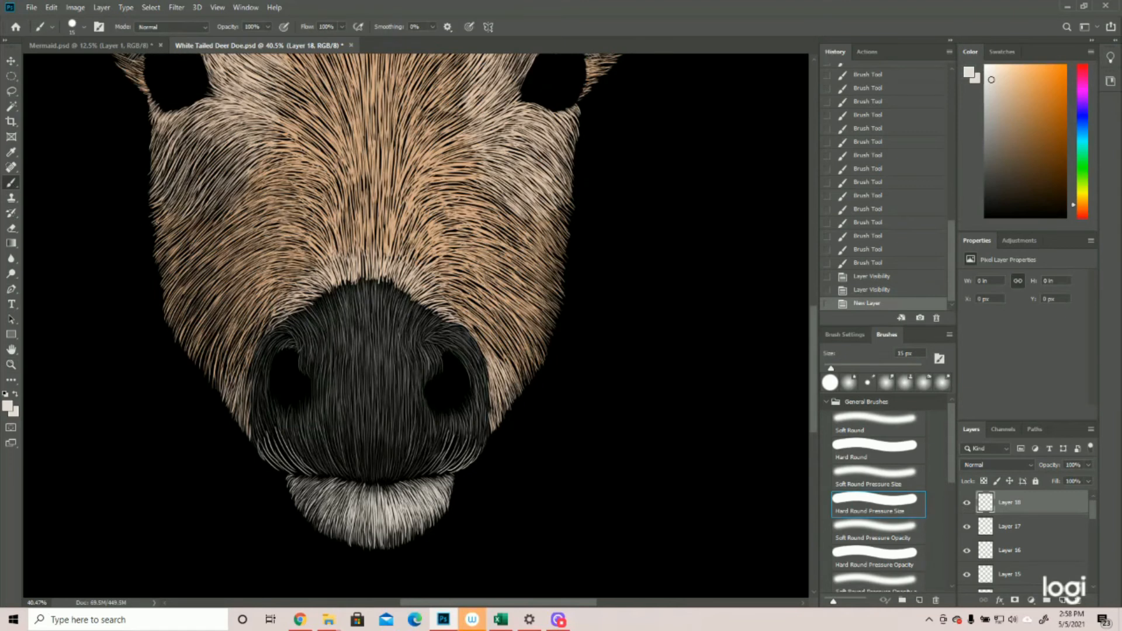
Paint short cream hairs over the muzzle corner below the right-hand nostril, down to the mouth line.
drag(482, 443, 470, 462)
drag(476, 453, 441, 474)
drag(455, 460, 420, 474)
mouse_move(445, 433)
mouse_down()
mouse_move(437, 459)
mouse_move(442, 447)
mouse_up()
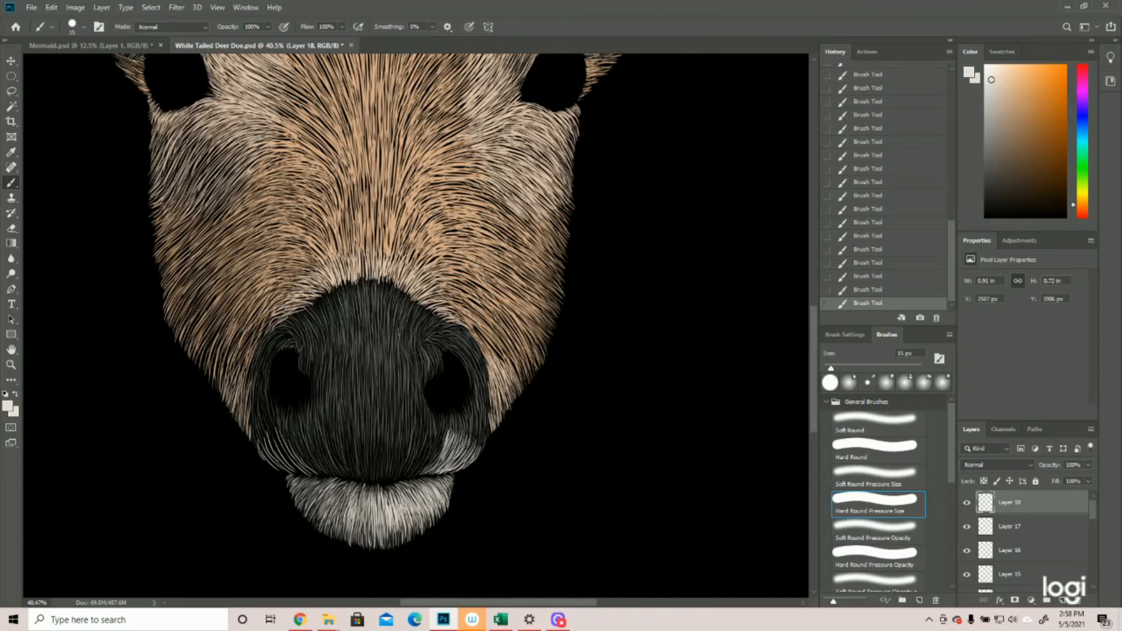
drag(467, 433, 457, 449)
mouse_move(459, 431)
mouse_down()
mouse_move(432, 466)
mouse_move(456, 462)
mouse_up()
Paint matching cream hairs over the muzzle corner below the left-hand nostril.
drag(288, 442, 321, 476)
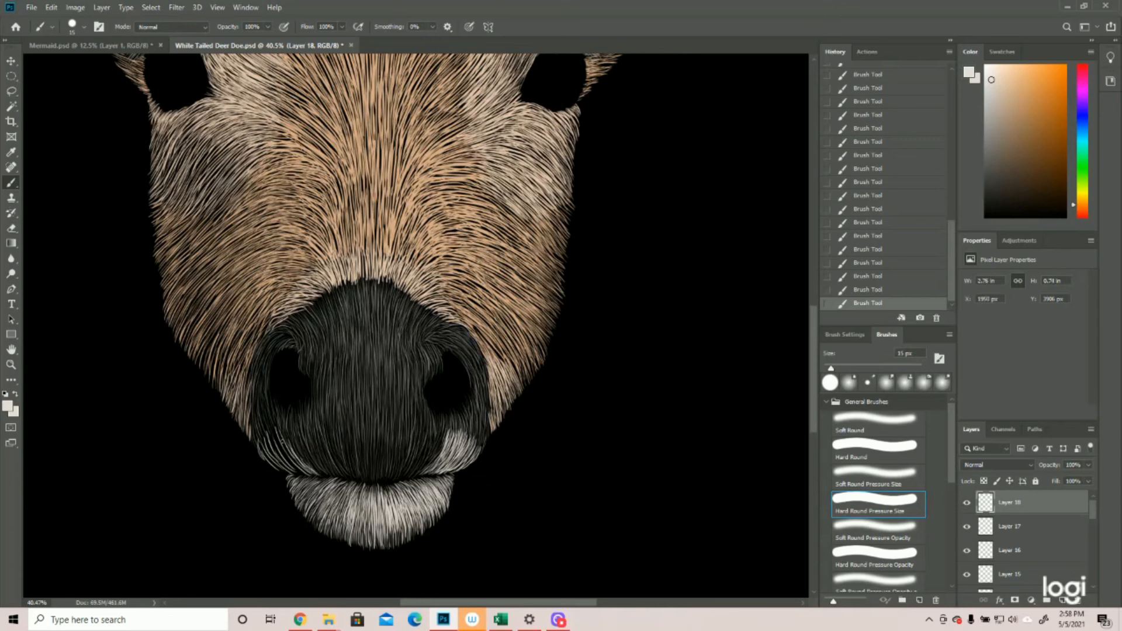
drag(277, 432, 296, 473)
drag(257, 446, 289, 472)
click(10, 365)
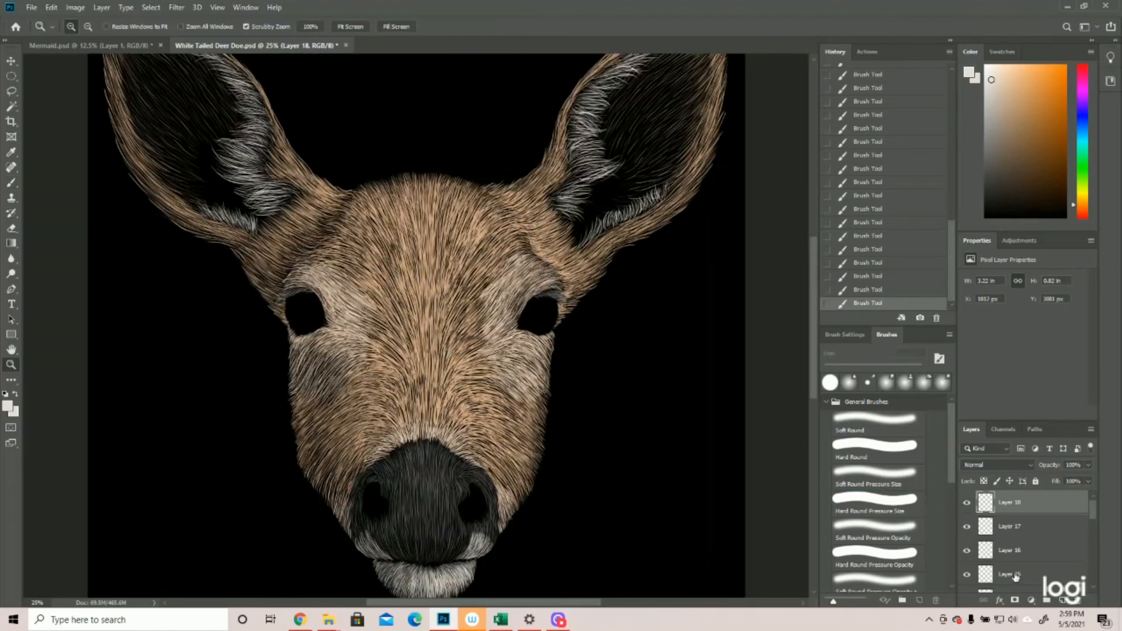
Create a new layer above Layer 18 and set the foreground colour to the brown ac7956.
click(1063, 601)
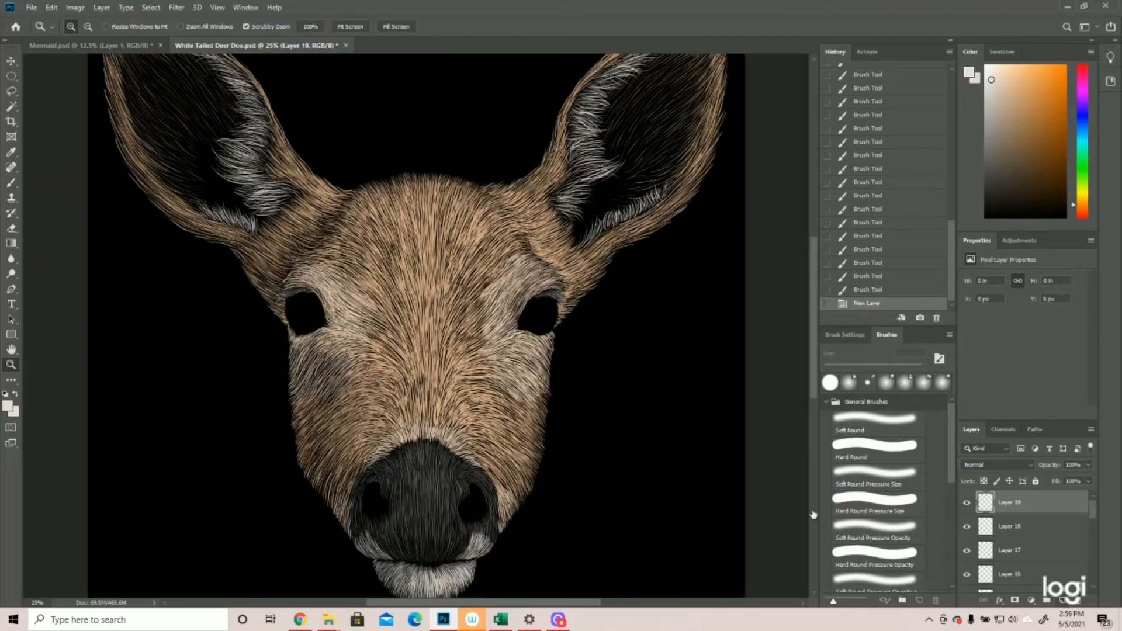
click(10, 407)
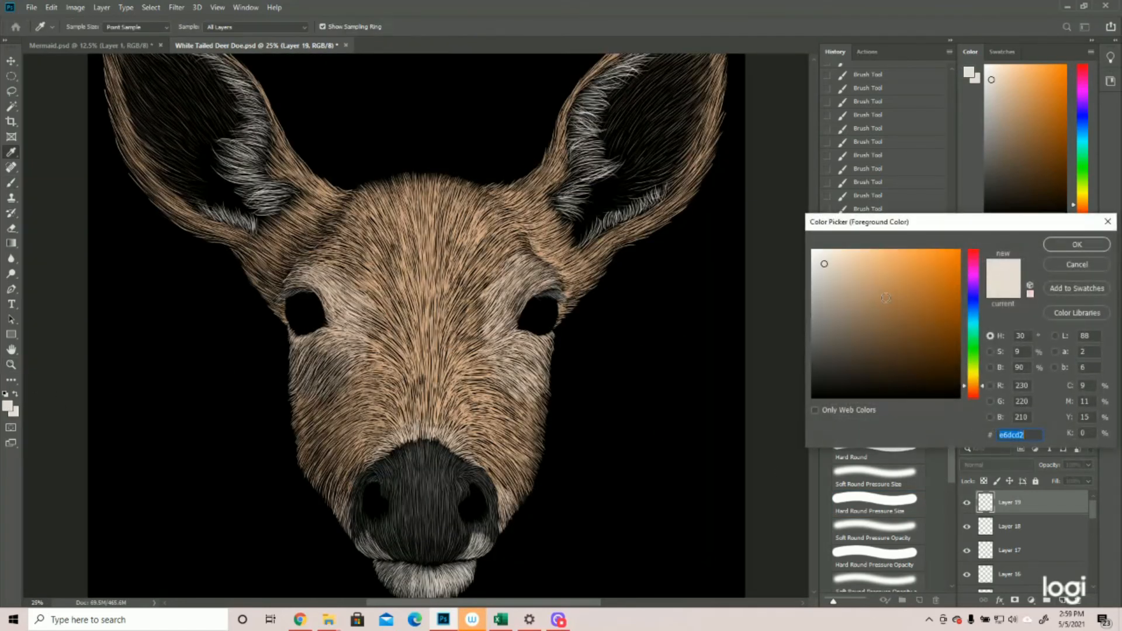
click(885, 298)
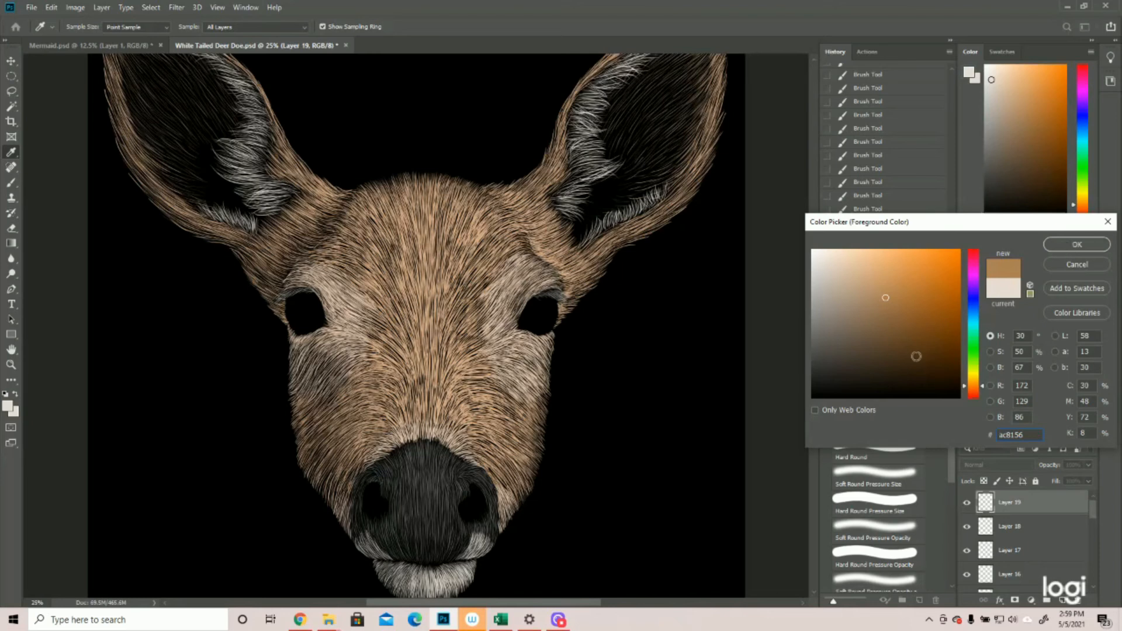
click(973, 388)
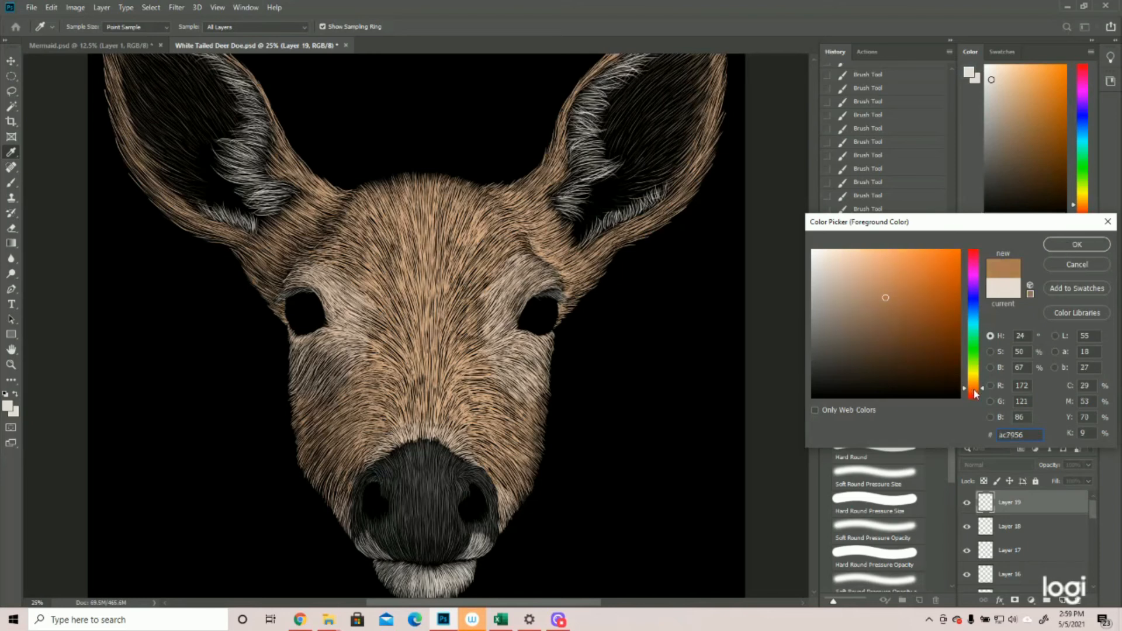
click(1077, 244)
Outline the sides and bottom of the pupil in the right-hand eye with thin brown brush strokes.
key(z)
click(432, 268)
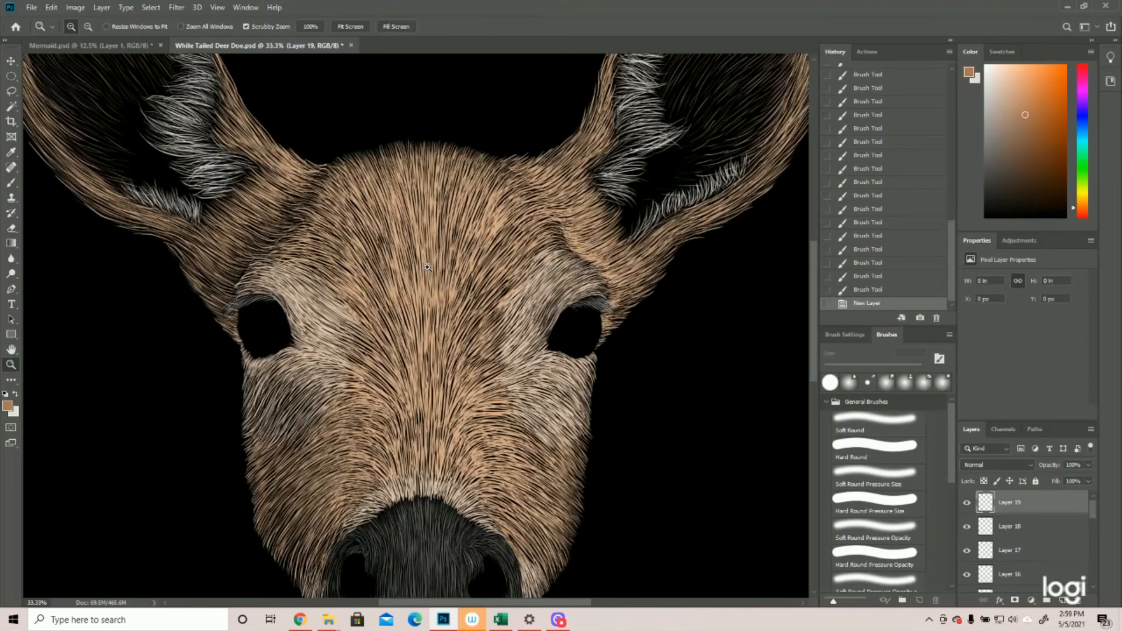
click(8, 184)
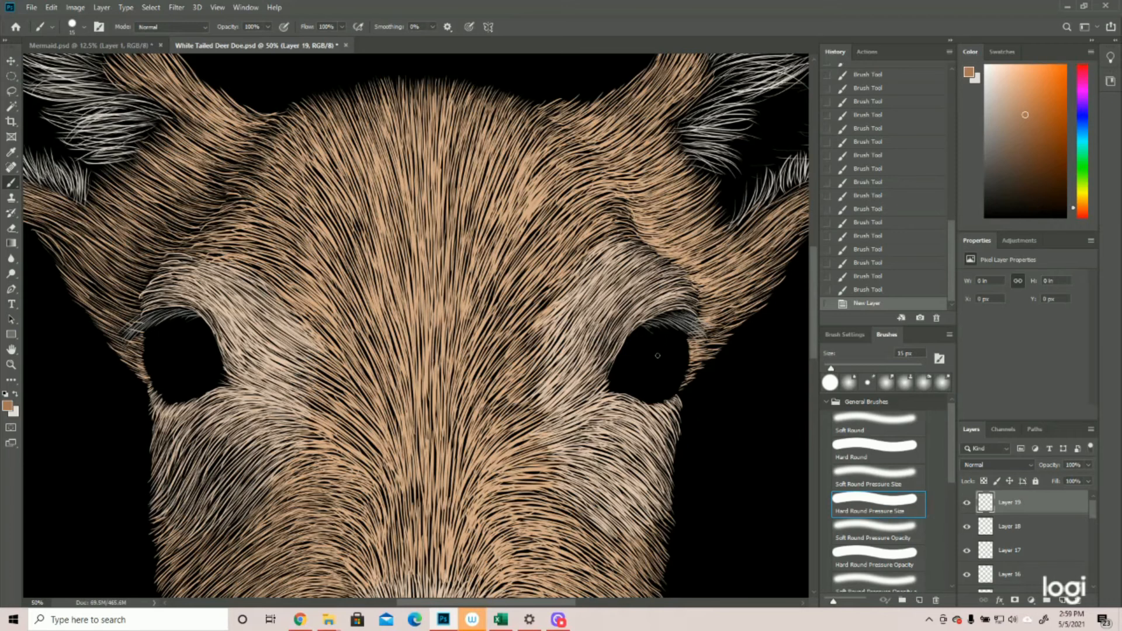
mouse_move(659, 360)
mouse_down()
mouse_move(660, 351)
mouse_move(651, 374)
mouse_move(640, 373)
mouse_move(633, 356)
mouse_move(634, 368)
mouse_move(655, 371)
mouse_move(658, 356)
mouse_up()
drag(658, 358, 653, 373)
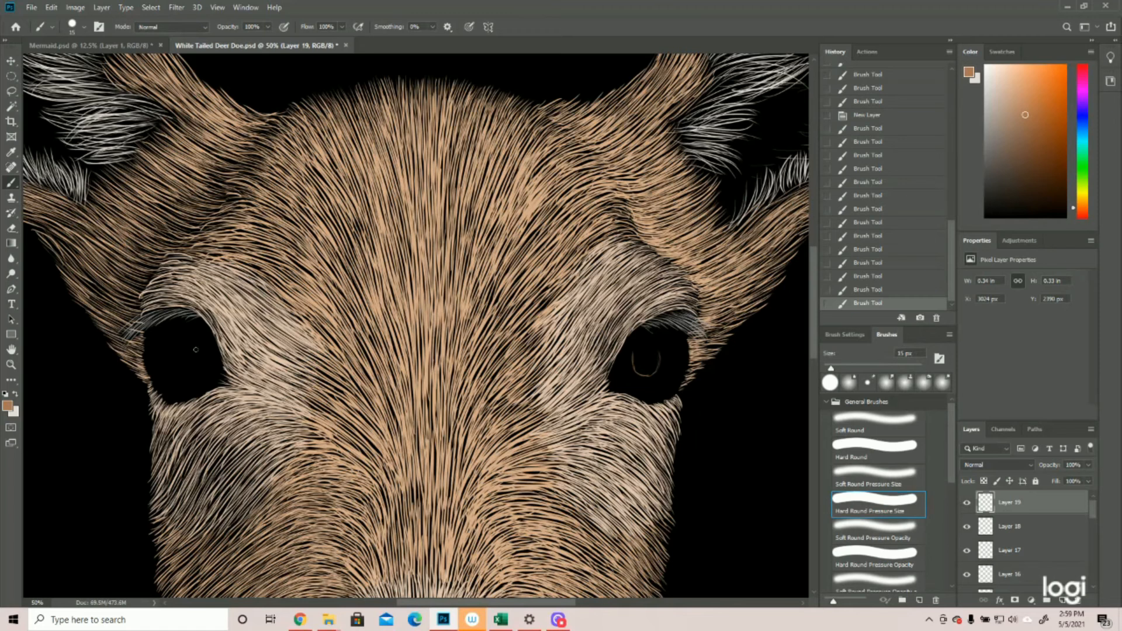
Try outlining the left-hand pupil in brown, then select it with an elliptical marquee and nudge it rightward.
mouse_move(201, 348)
mouse_down()
mouse_move(198, 374)
mouse_move(179, 363)
mouse_up()
click(11, 76)
drag(160, 328, 222, 390)
click(11, 60)
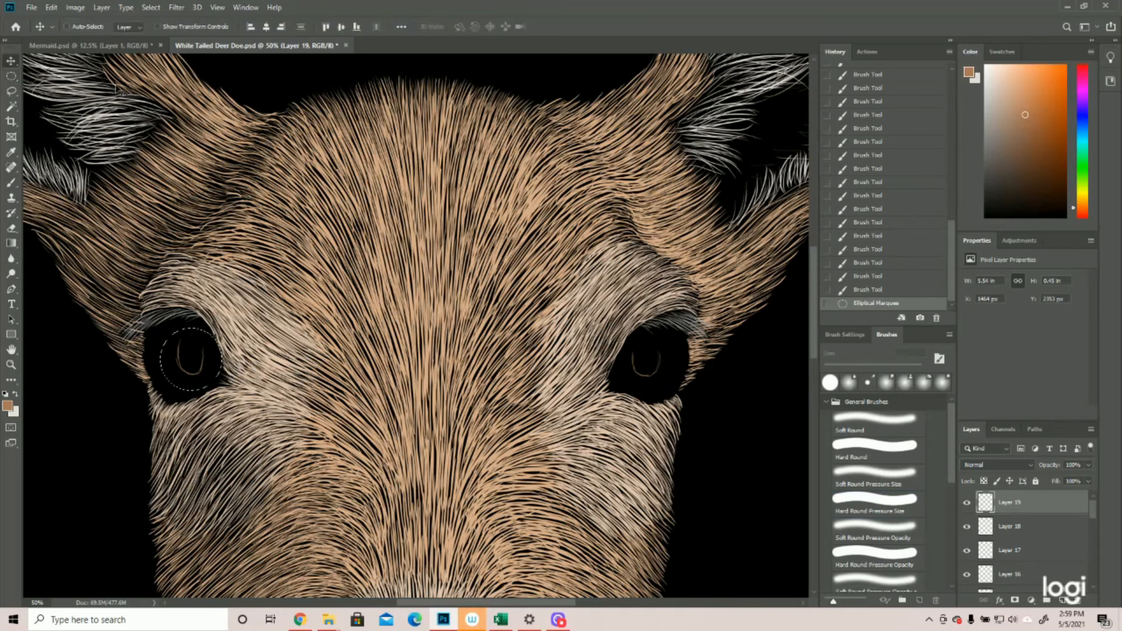
key(Right)
key(Right)
key(Right)
key(Right)
key(Right)
key(Right)
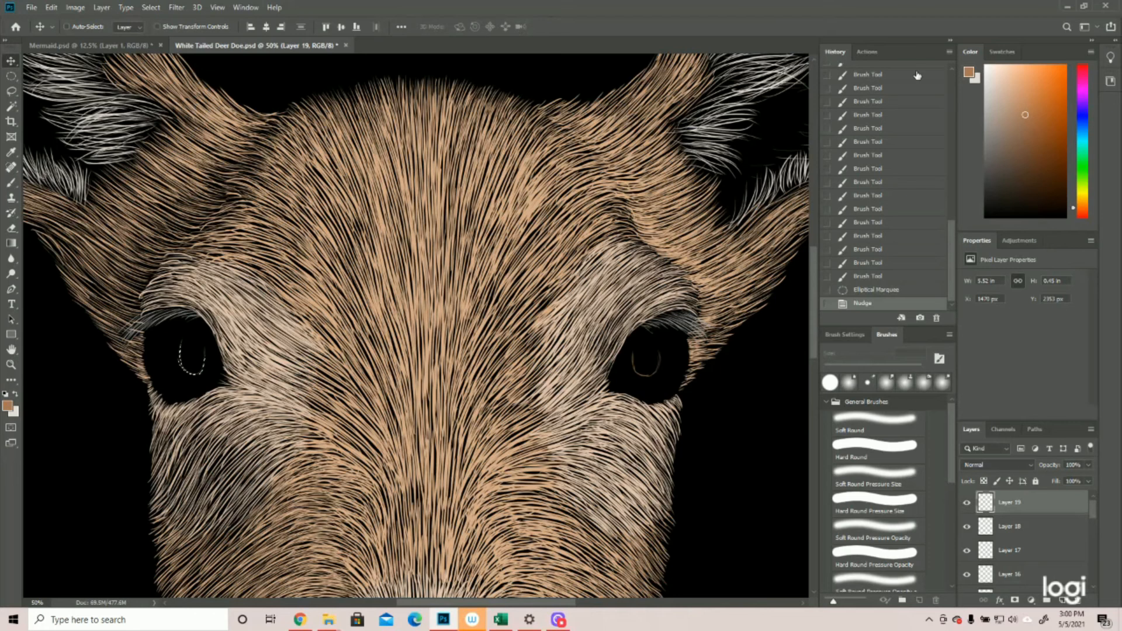
Step the history back to before the left-hand pupil outline was painted.
click(870, 142)
scroll(924, 209, down, 1)
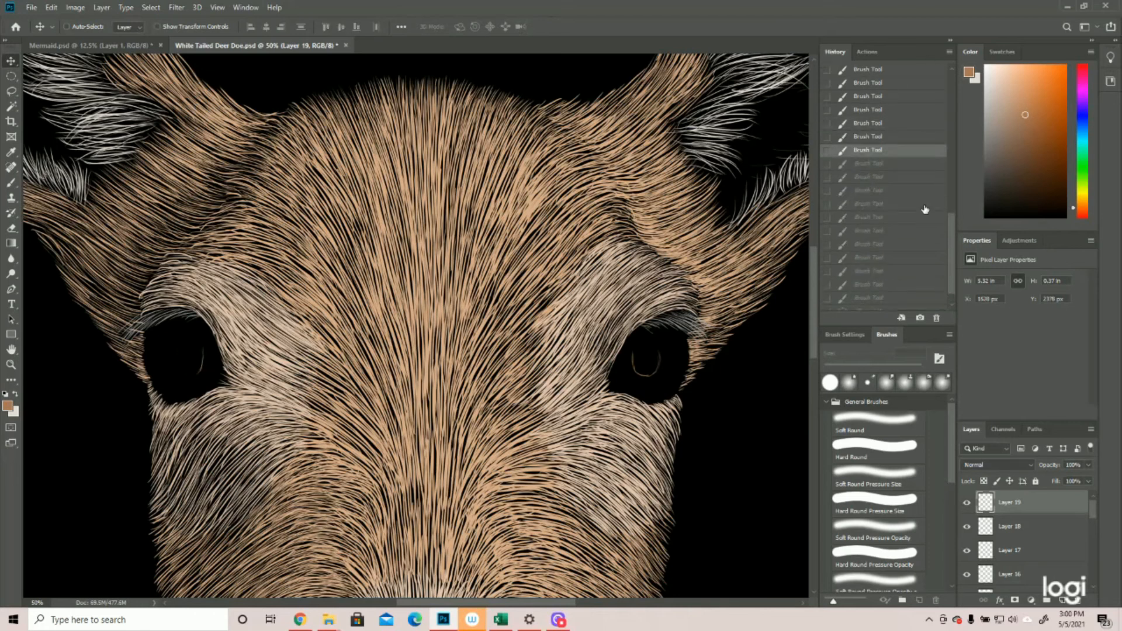
click(882, 110)
scroll(910, 184, up, 1)
click(857, 118)
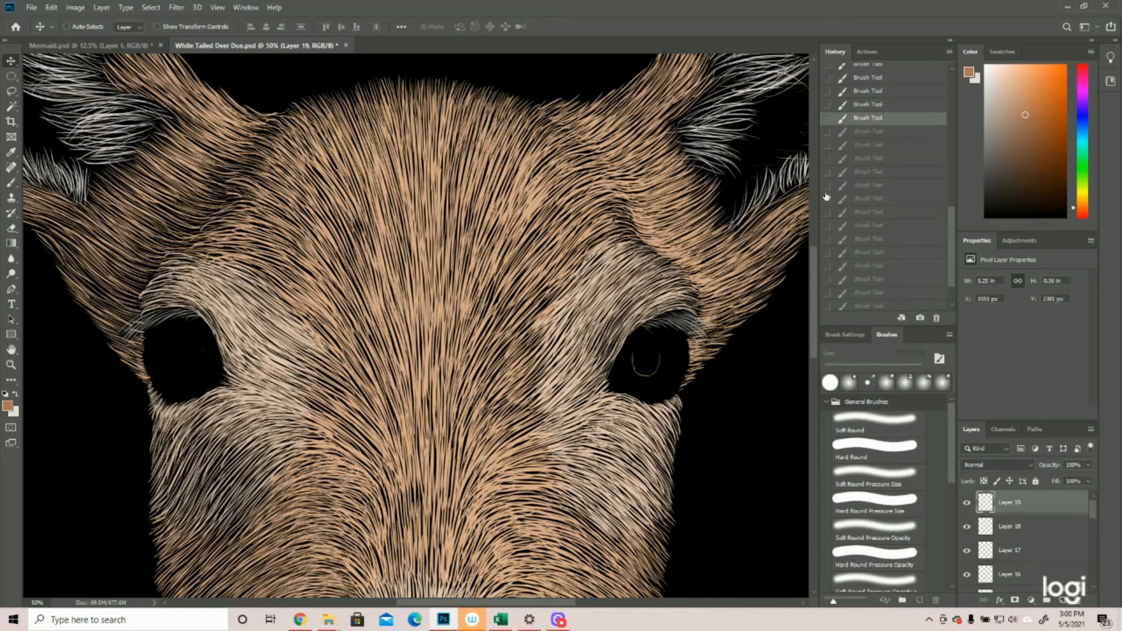
click(865, 104)
Repaint the U-shaped brown pupil outline slightly closer to the inner side of the left-hand eye.
click(9, 182)
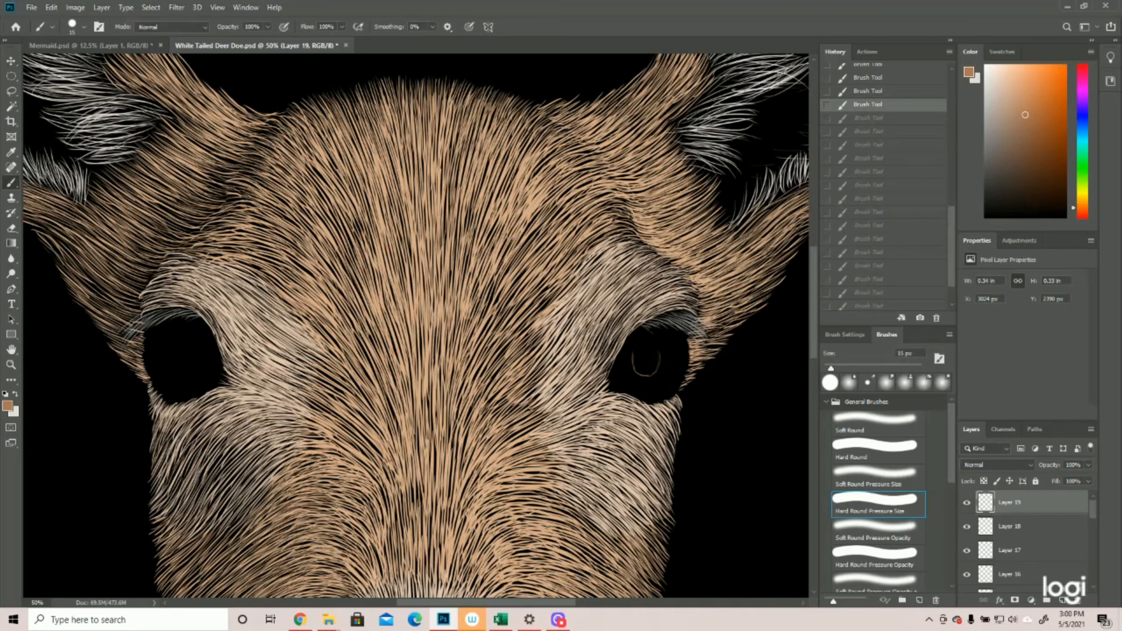
mouse_move(205, 346)
mouse_down()
mouse_move(193, 372)
mouse_move(179, 356)
mouse_up()
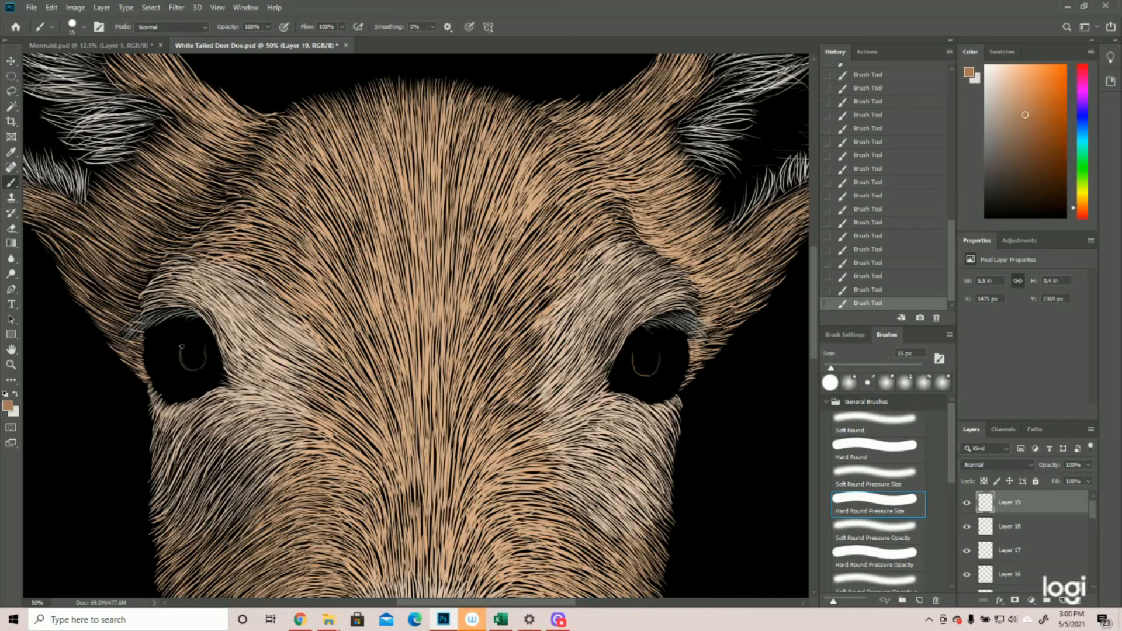
Fill the right-hand iris with fine curved brown strokes around the pupil, leaving the pupil black.
click(11, 364)
mouse_move(416, 297)
mouse_down()
mouse_move(369, 295)
mouse_move(434, 288)
mouse_up()
click(9, 185)
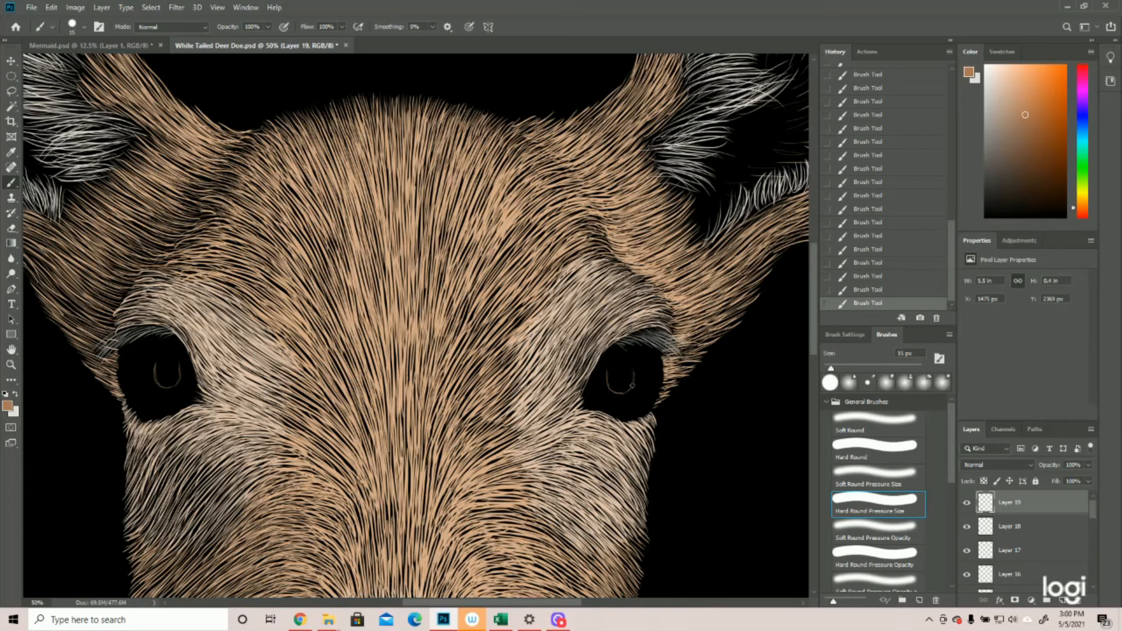
drag(630, 389, 636, 378)
drag(601, 405, 610, 410)
mouse_move(639, 368)
mouse_down()
mouse_move(652, 391)
mouse_move(659, 370)
mouse_up()
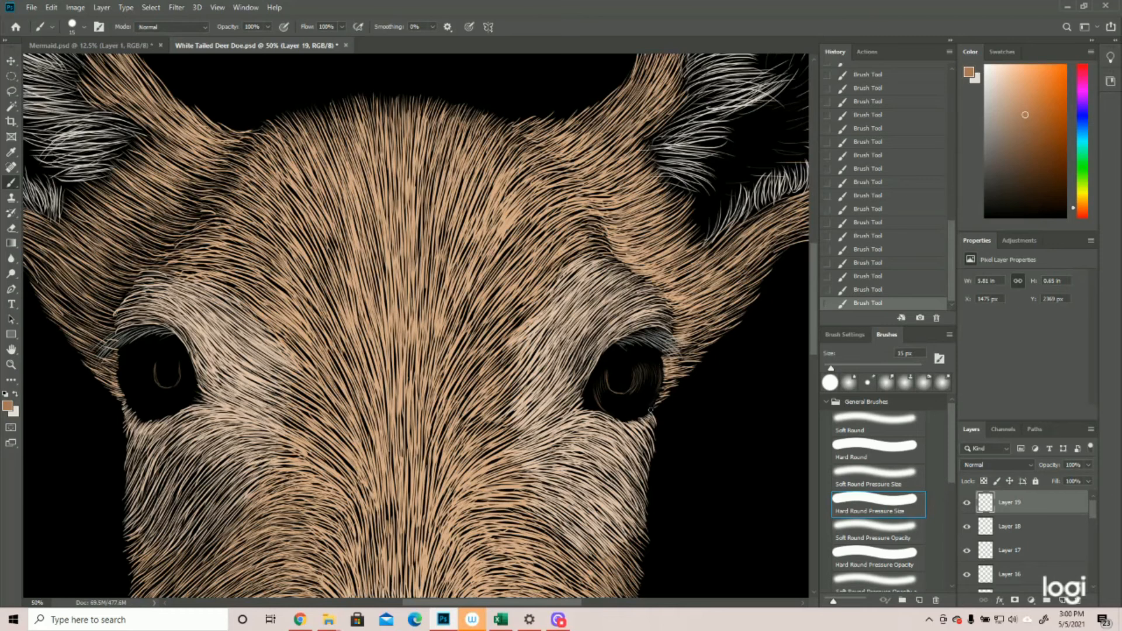
mouse_move(606, 384)
mouse_down()
mouse_move(614, 396)
mouse_move(630, 391)
mouse_move(621, 396)
mouse_move(631, 412)
mouse_move(653, 383)
mouse_up()
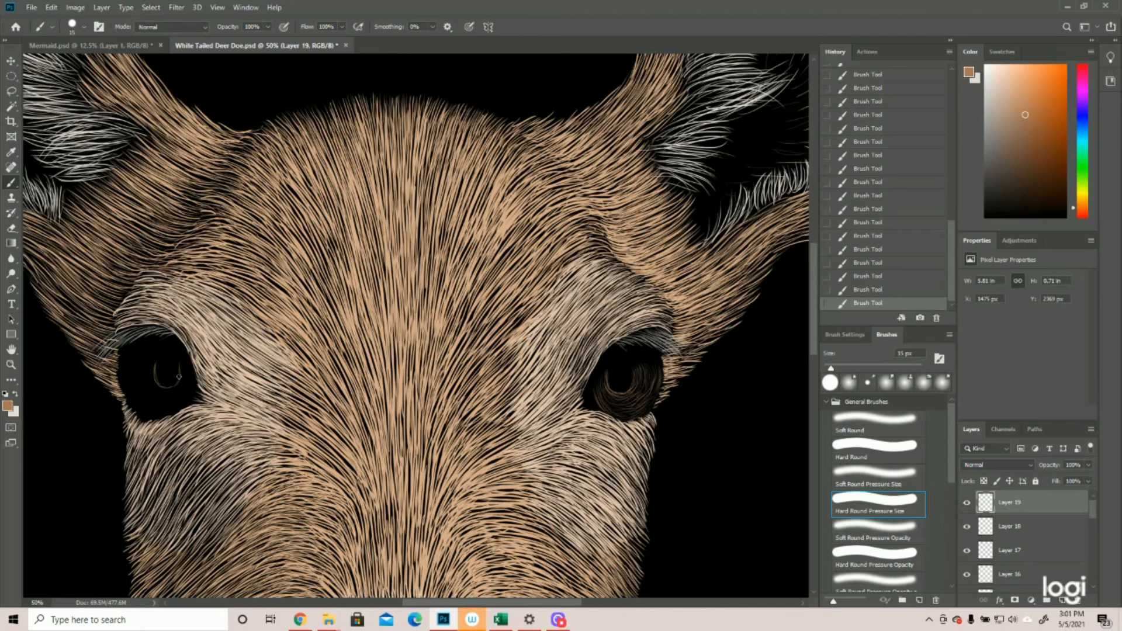
Fill the left-hand iris with fine curved brown strokes around the pupil and check the whole head.
drag(177, 361, 181, 381)
mouse_move(153, 359)
mouse_down()
mouse_move(147, 386)
mouse_move(141, 359)
mouse_move(143, 387)
mouse_move(137, 361)
mouse_move(141, 384)
mouse_move(127, 366)
mouse_move(124, 390)
mouse_up()
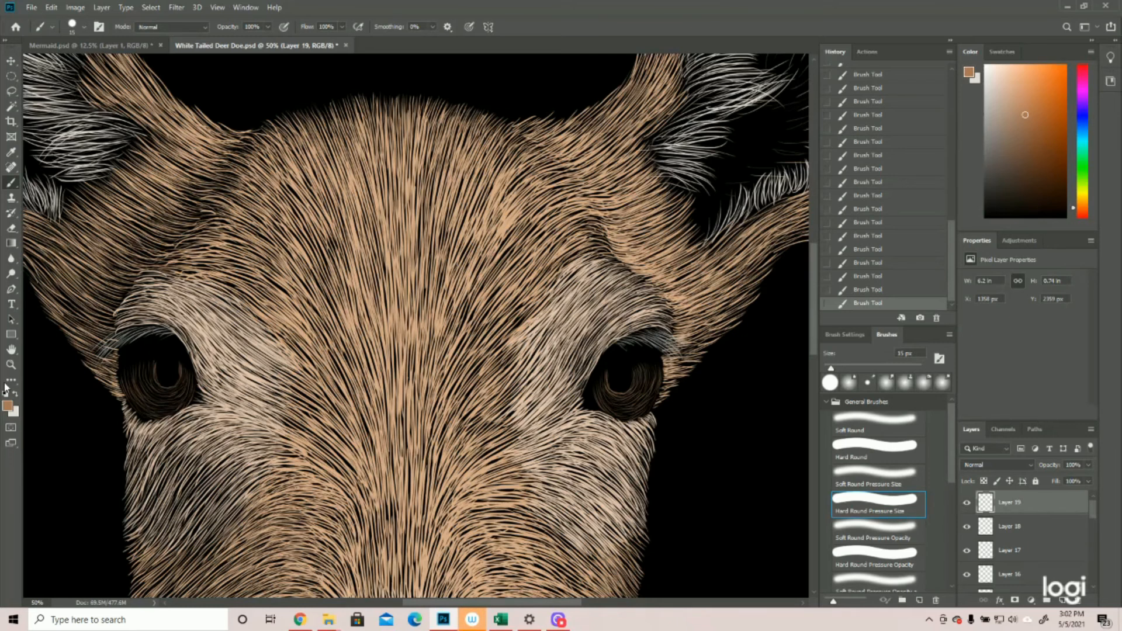
click(10, 364)
key(ctrl+0)
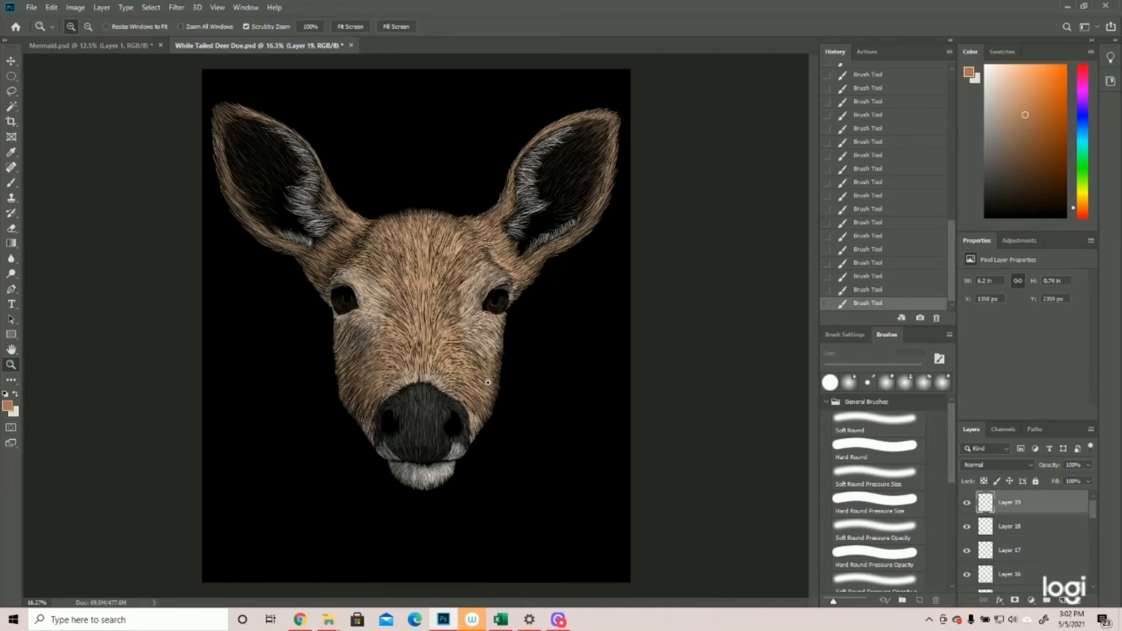
click(442, 253)
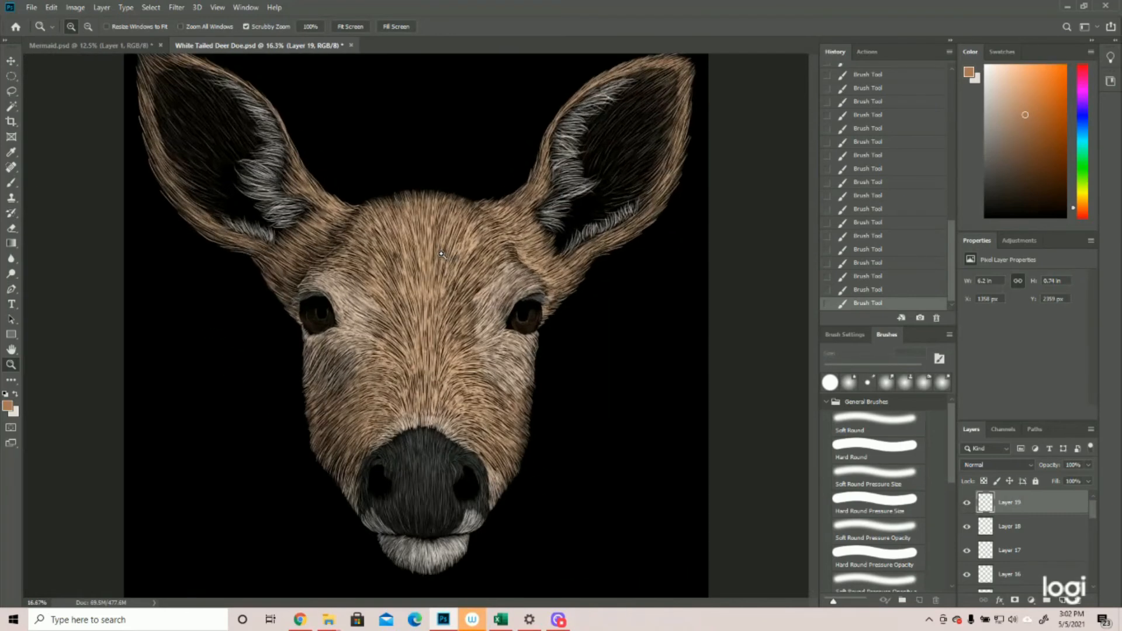
Clear the stray strokes inside the left-hand pupil on Layer 19 using an elliptical selection fitted to the pupil.
click(441, 253)
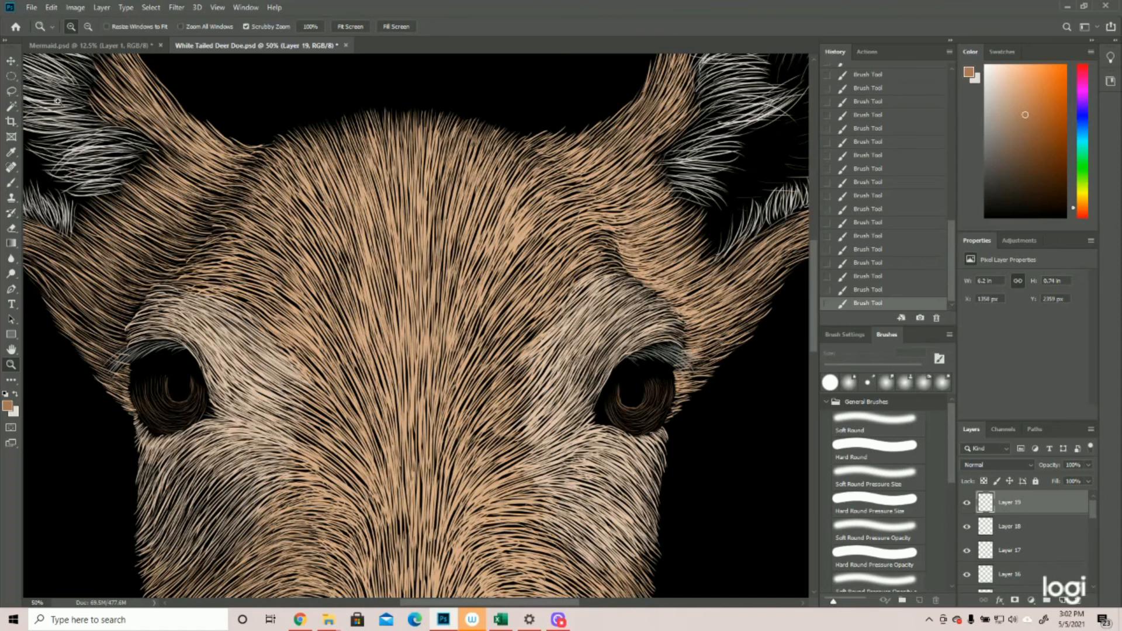
click(9, 76)
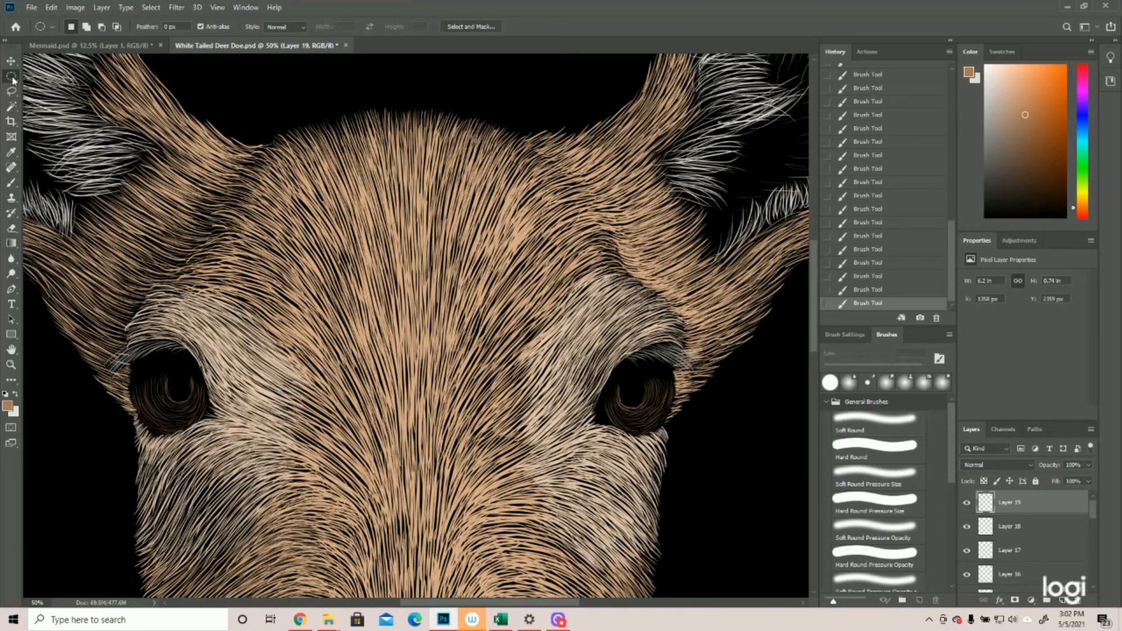
right_click(12, 80)
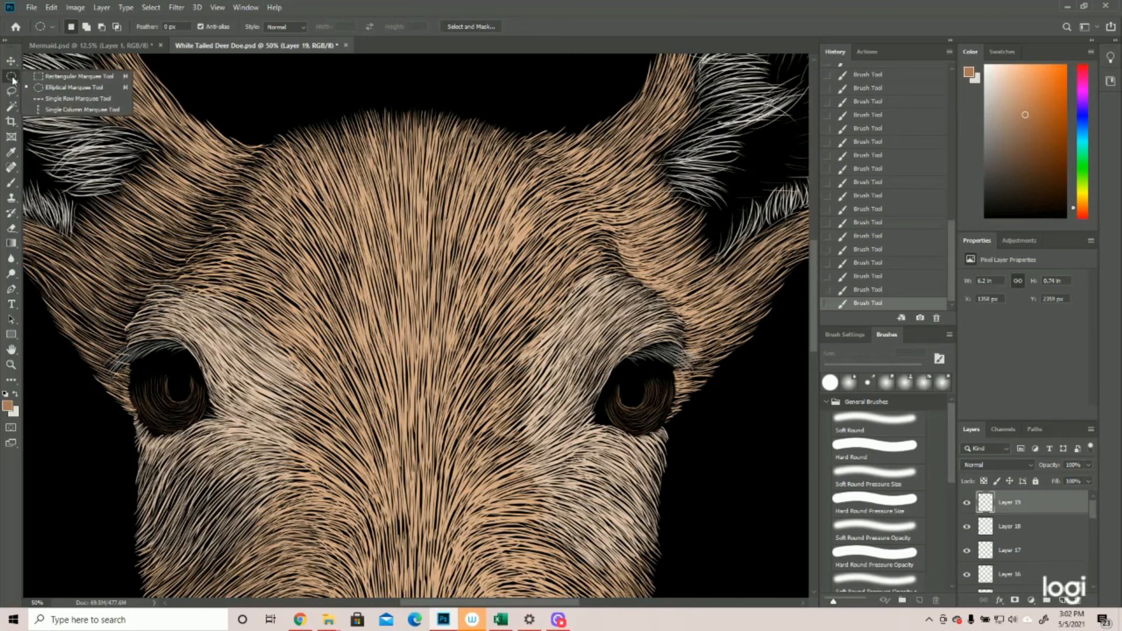
click(13, 79)
drag(165, 364, 192, 402)
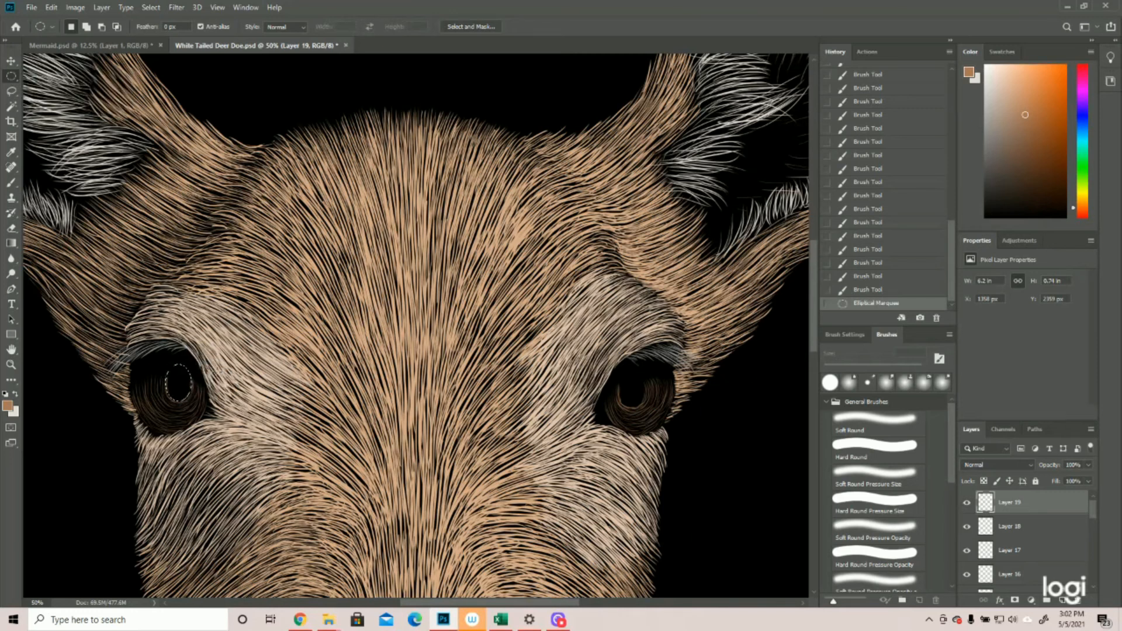
key(Left)
key(Delete)
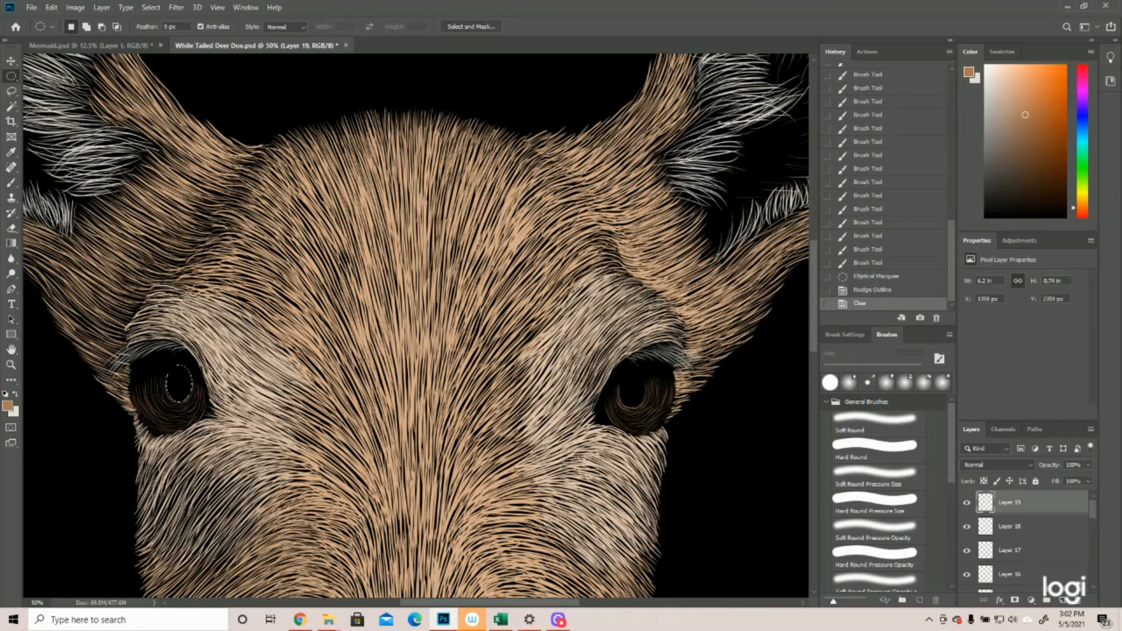
Move the elliptical selection onto the right-hand pupil, clear the strokes inside it and deselect.
drag(192, 386, 631, 402)
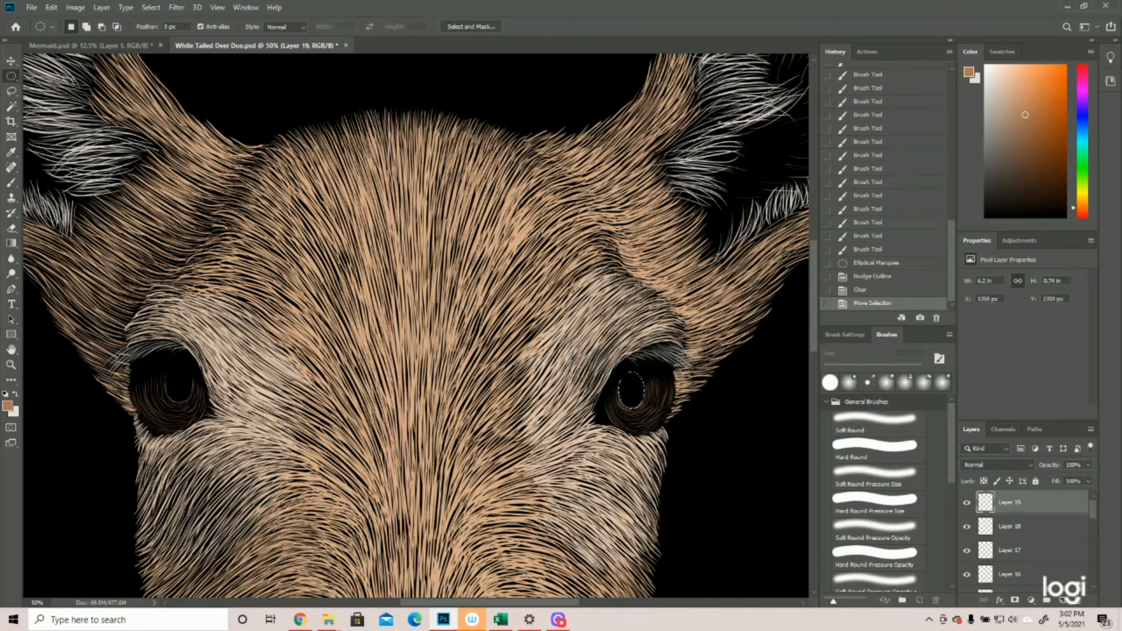
key(Delete)
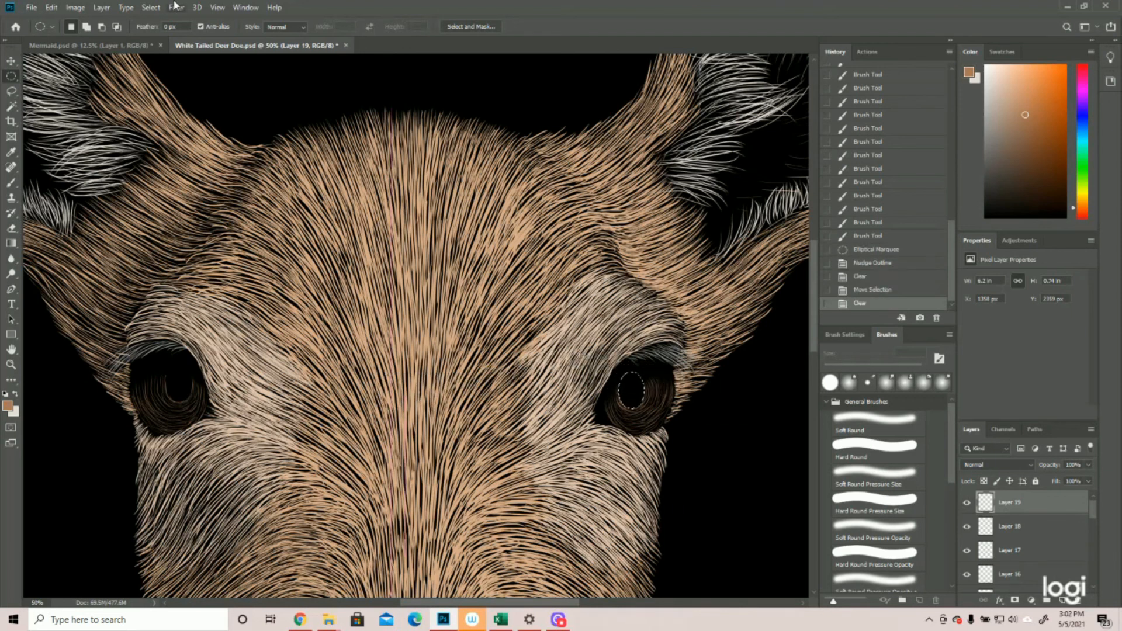
click(150, 7)
click(159, 32)
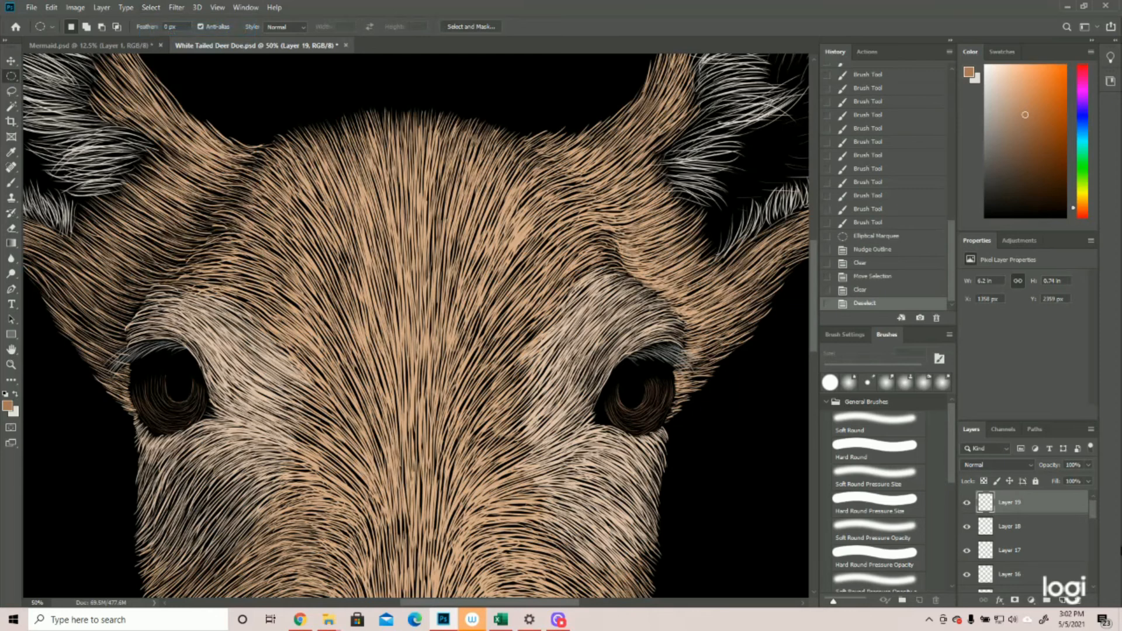
Add a new layer and reinforce the brown strokes around the left-hand pupil with the 15 px brush.
click(1062, 605)
click(9, 365)
drag(171, 394, 233, 403)
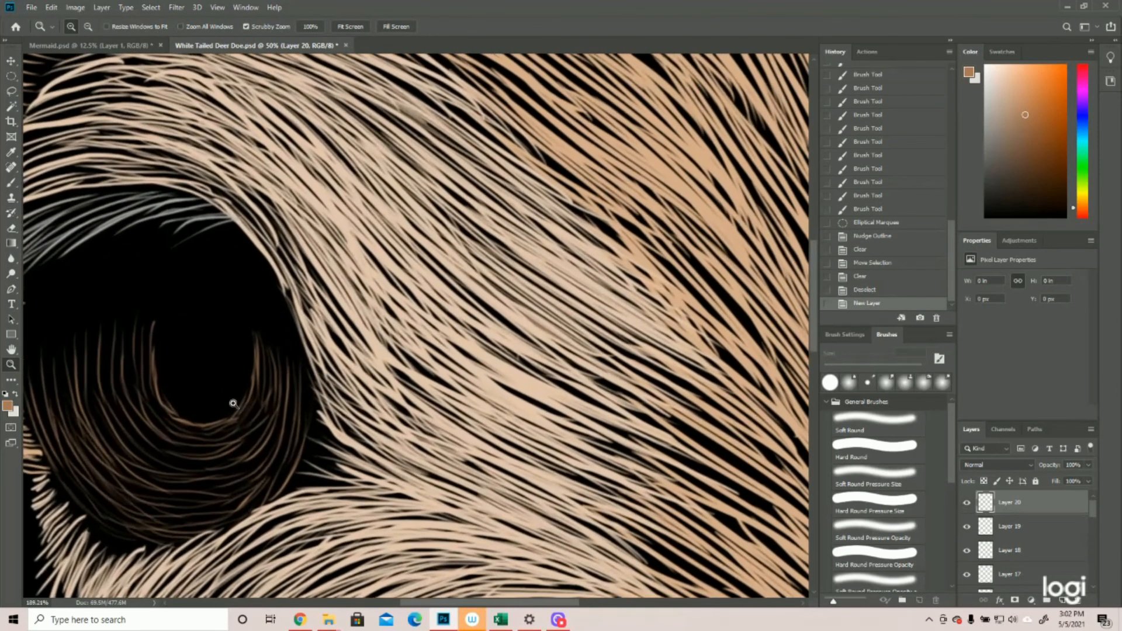
click(12, 183)
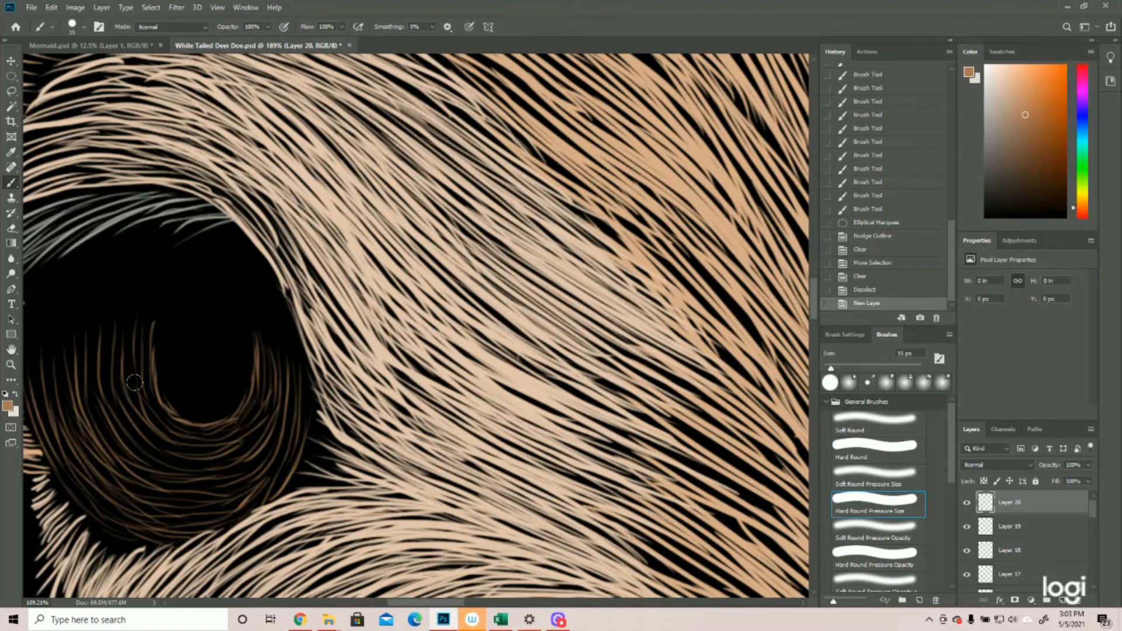
mouse_move(156, 366)
mouse_down()
mouse_move(174, 405)
mouse_move(153, 362)
mouse_move(180, 415)
mouse_move(155, 384)
mouse_move(198, 424)
mouse_up()
drag(174, 412, 200, 424)
mouse_move(252, 366)
mouse_down()
mouse_move(258, 398)
mouse_move(245, 408)
mouse_up()
drag(254, 377, 241, 412)
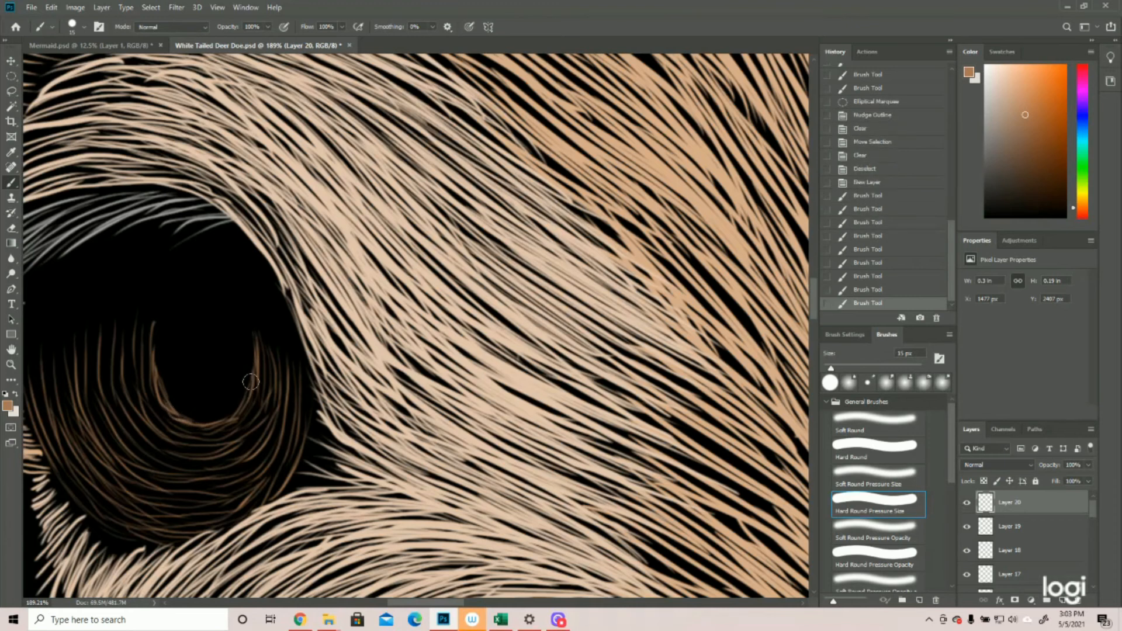
drag(154, 327, 160, 368)
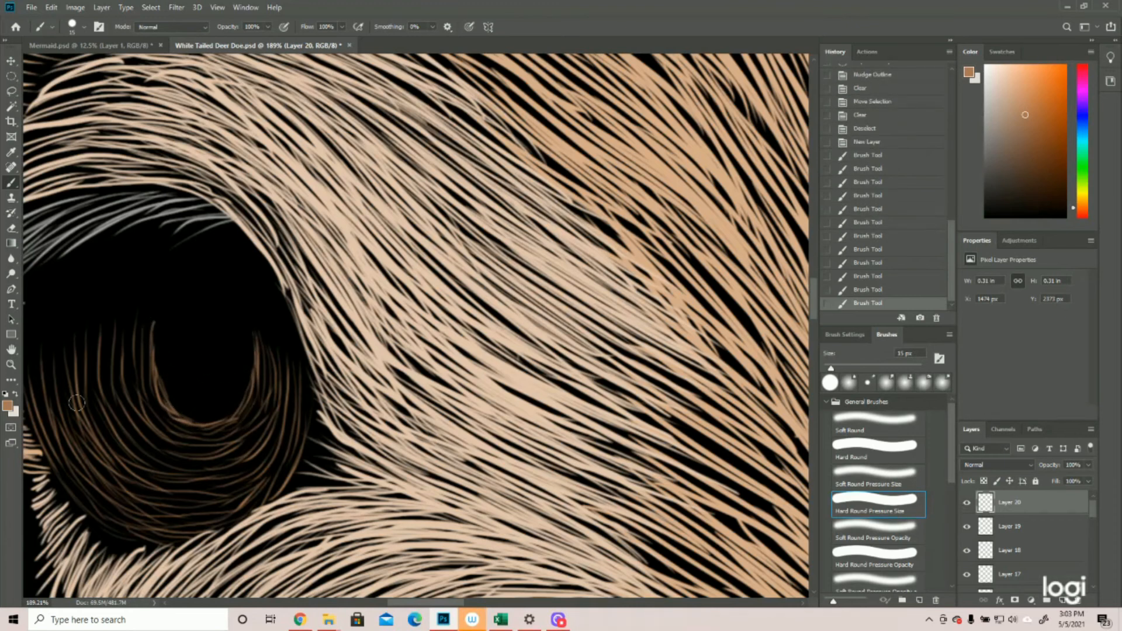
Reinforce the brown strokes around the right-hand pupil with the 15 px brush on the same layer.
click(10, 364)
drag(413, 334, 326, 325)
drag(622, 326, 682, 334)
drag(514, 364, 523, 364)
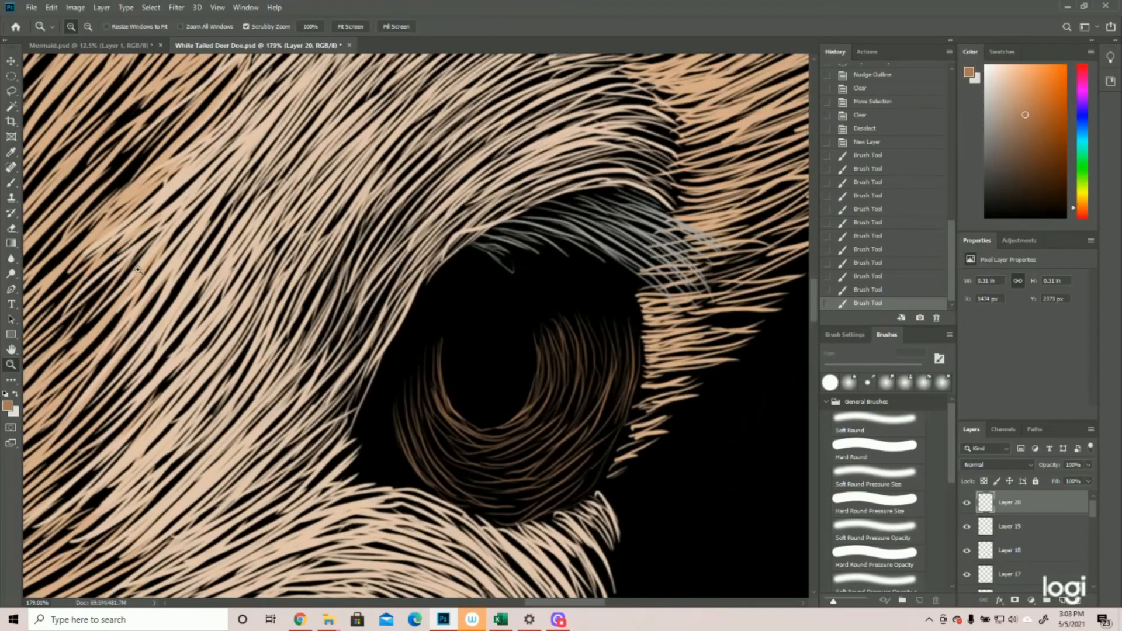
click(11, 182)
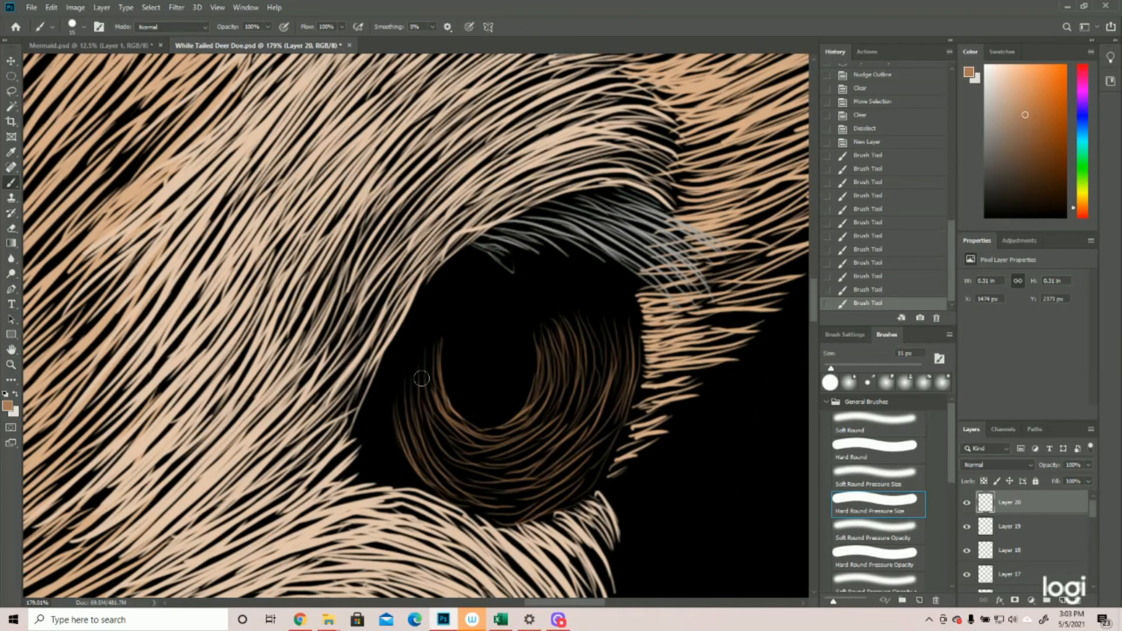
mouse_move(480, 440)
mouse_down()
mouse_move(517, 425)
mouse_move(480, 429)
mouse_move(497, 429)
mouse_up()
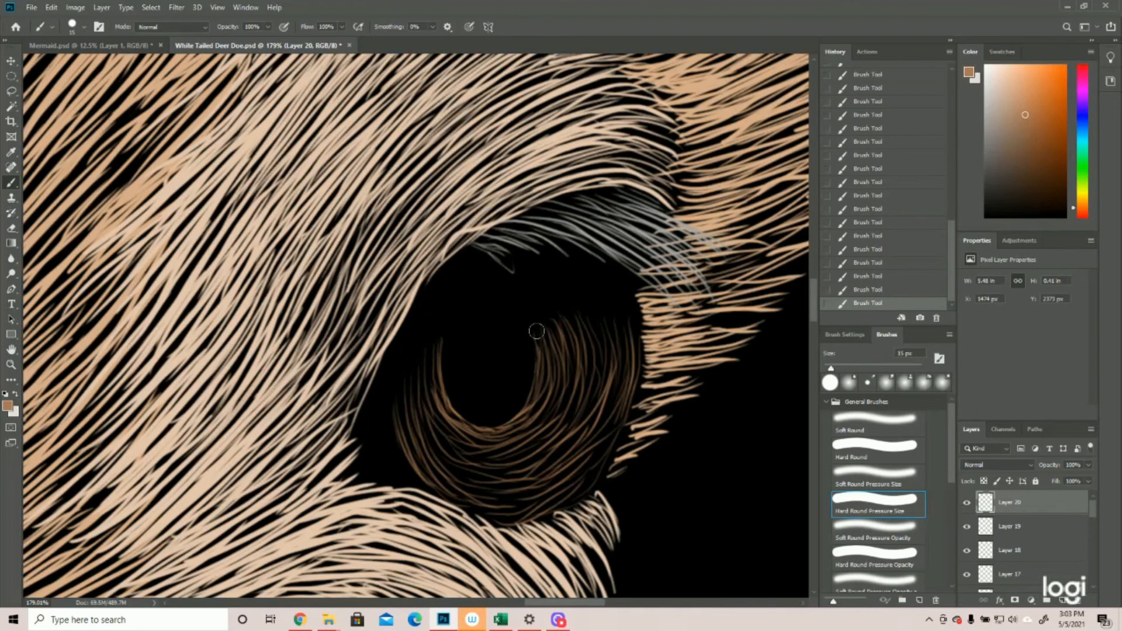
Check the whole head and add another new layer above Layer 20.
key(z)
drag(486, 363, 410, 357)
click(1063, 599)
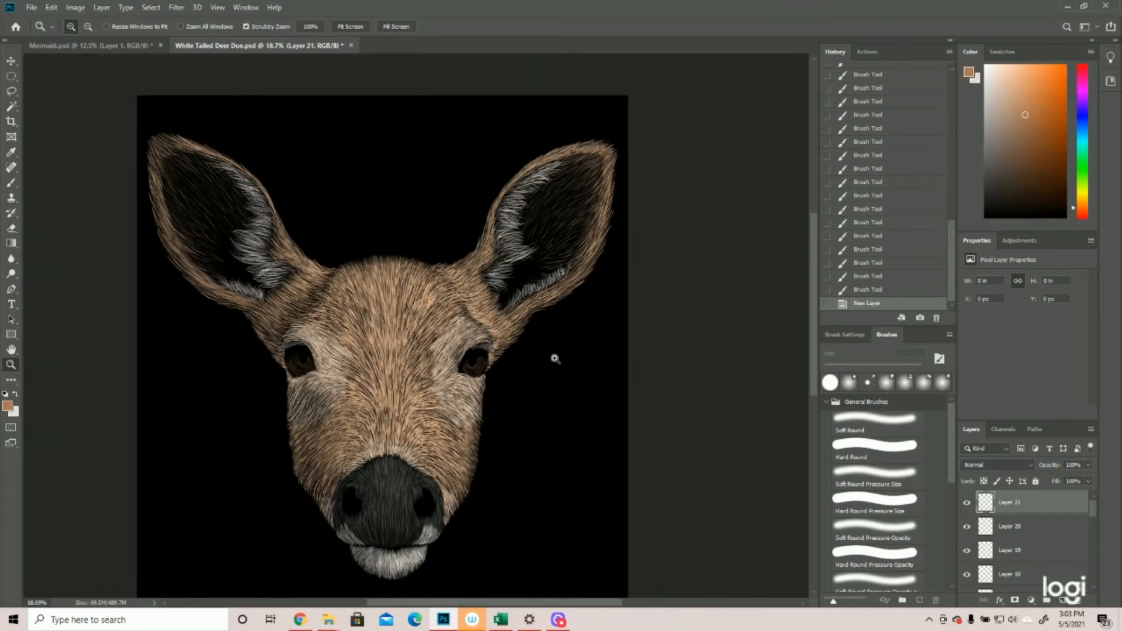
On Layer 20, extend the right-hand iris with fine curved brown strokes along its inner and lower edge.
drag(517, 347, 542, 353)
drag(402, 419, 451, 414)
click(12, 182)
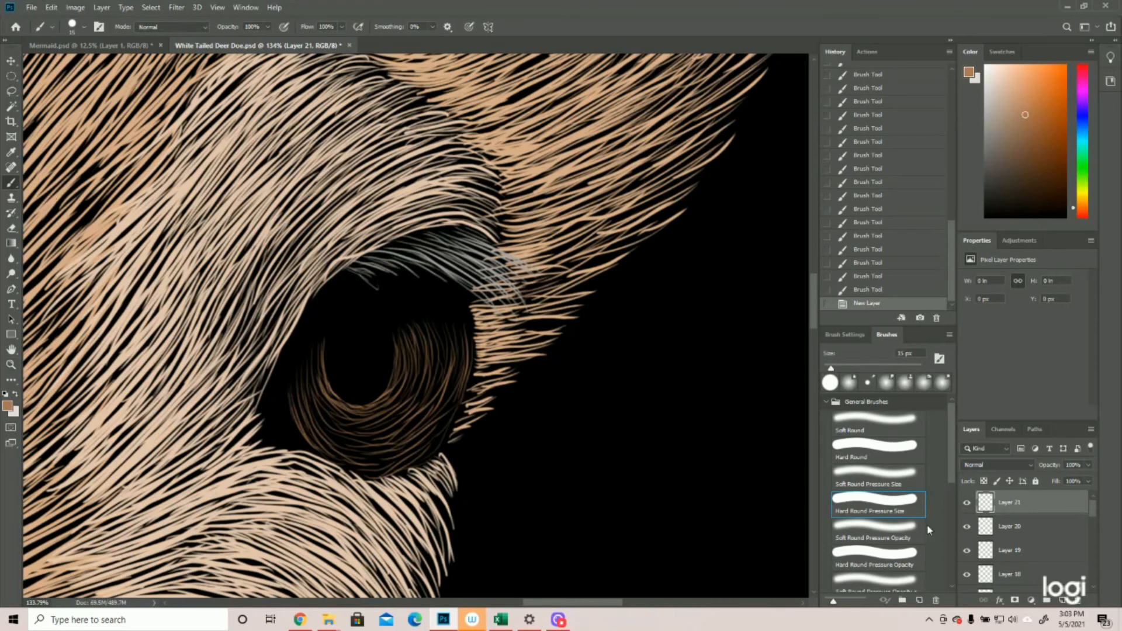
click(1003, 528)
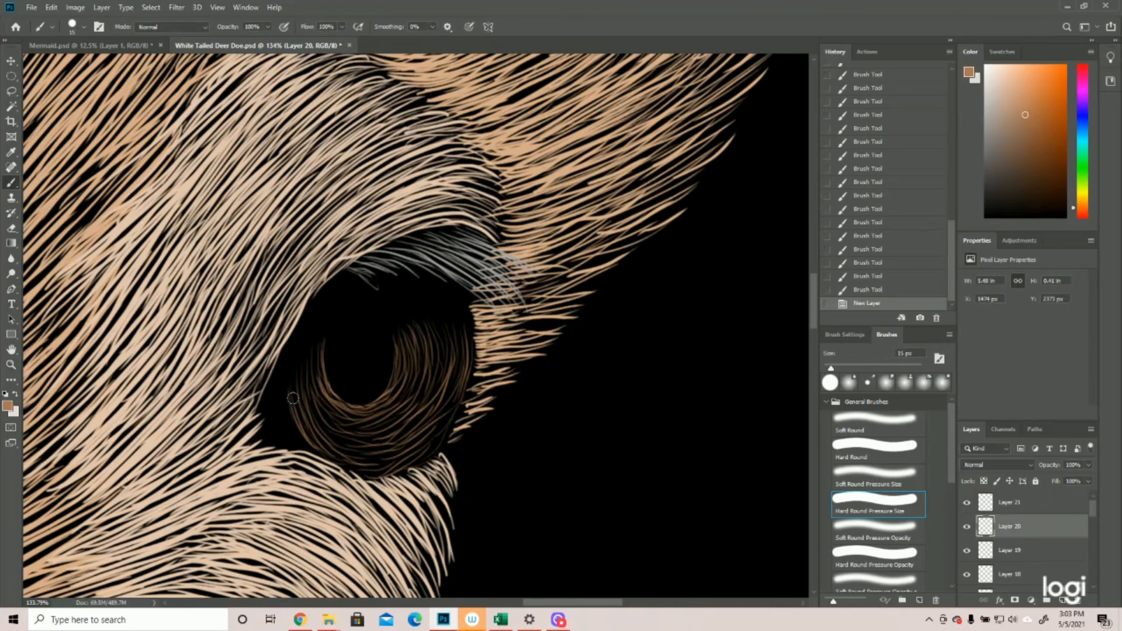
drag(284, 388, 307, 451)
mouse_move(288, 412)
mouse_down()
mouse_move(321, 456)
mouse_move(284, 399)
mouse_move(322, 458)
mouse_up()
drag(325, 458, 348, 471)
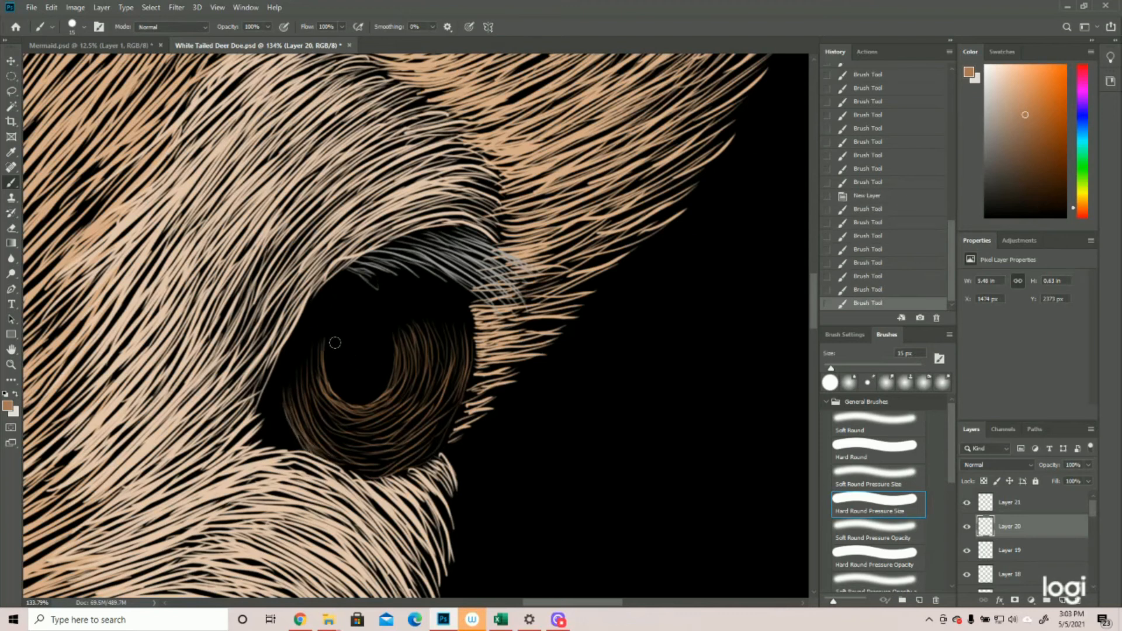
On Layer 21, brighten the right-hand pupil's rim and start dense brown patches beside and below the pupil.
click(1016, 508)
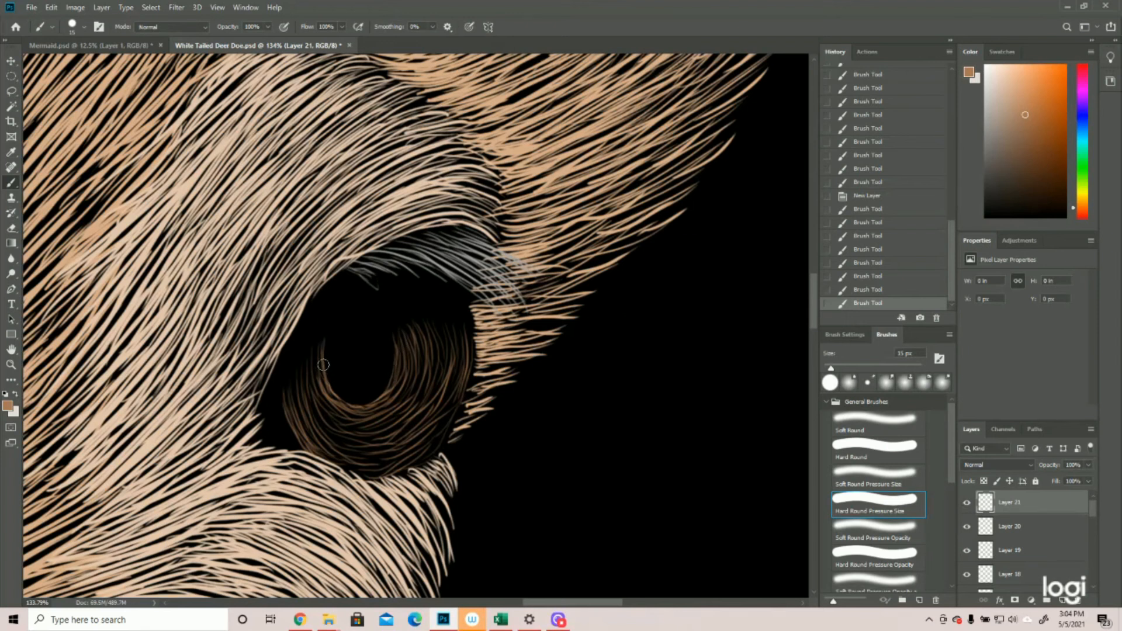
mouse_move(323, 354)
mouse_down()
mouse_move(364, 427)
mouse_move(348, 382)
mouse_move(315, 367)
mouse_move(365, 409)
mouse_move(339, 400)
mouse_move(379, 402)
mouse_up()
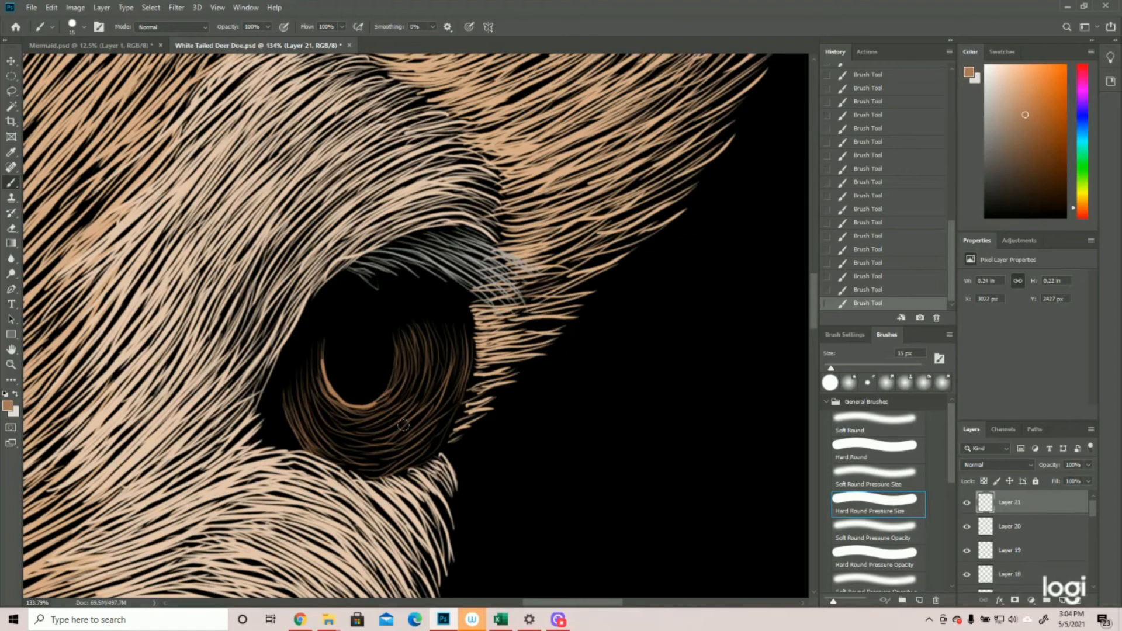
mouse_move(414, 349)
mouse_down()
mouse_move(410, 381)
mouse_move(423, 346)
mouse_move(411, 394)
mouse_move(425, 345)
mouse_move(413, 399)
mouse_move(442, 347)
mouse_move(424, 393)
mouse_up()
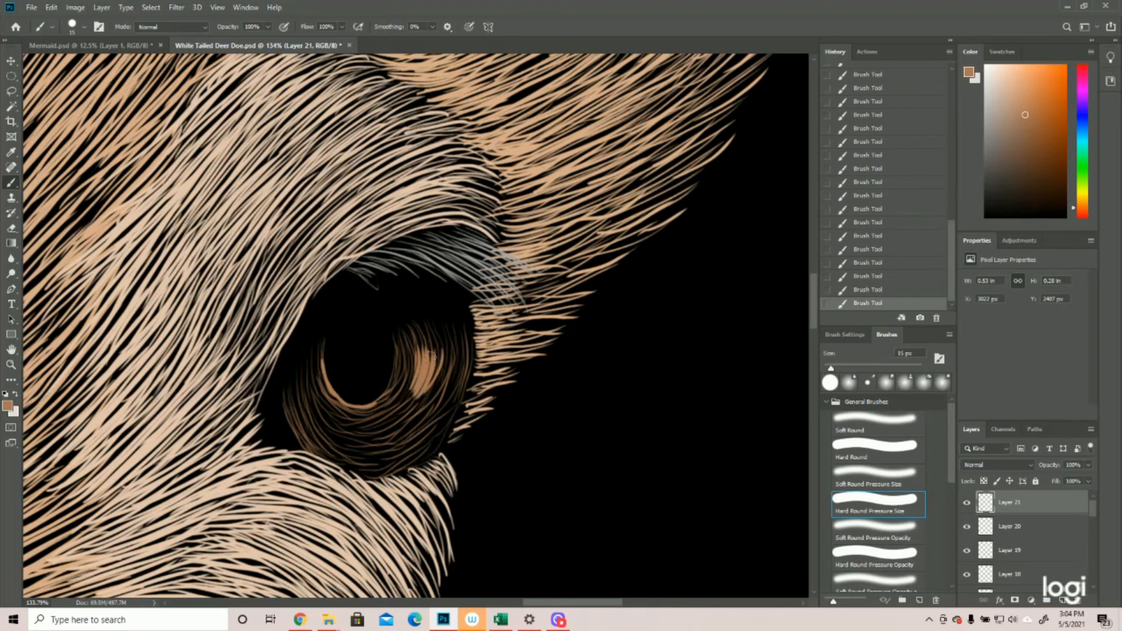
drag(414, 345, 383, 402)
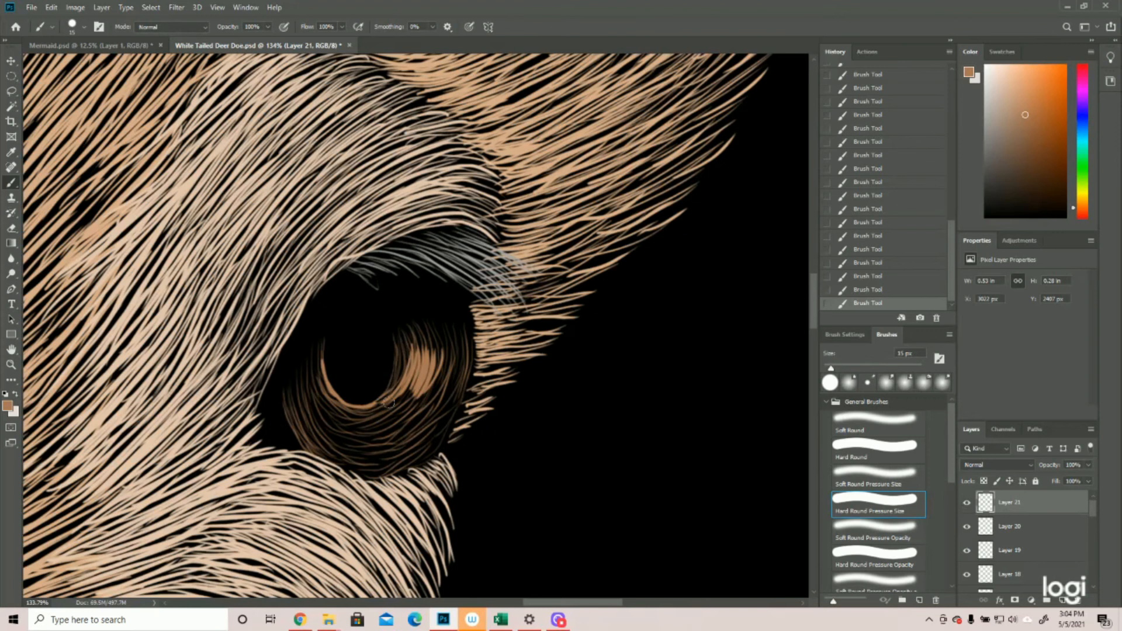
mouse_move(382, 402)
mouse_down()
mouse_move(350, 411)
mouse_move(374, 412)
mouse_move(378, 426)
mouse_move(348, 430)
mouse_move(386, 437)
mouse_up()
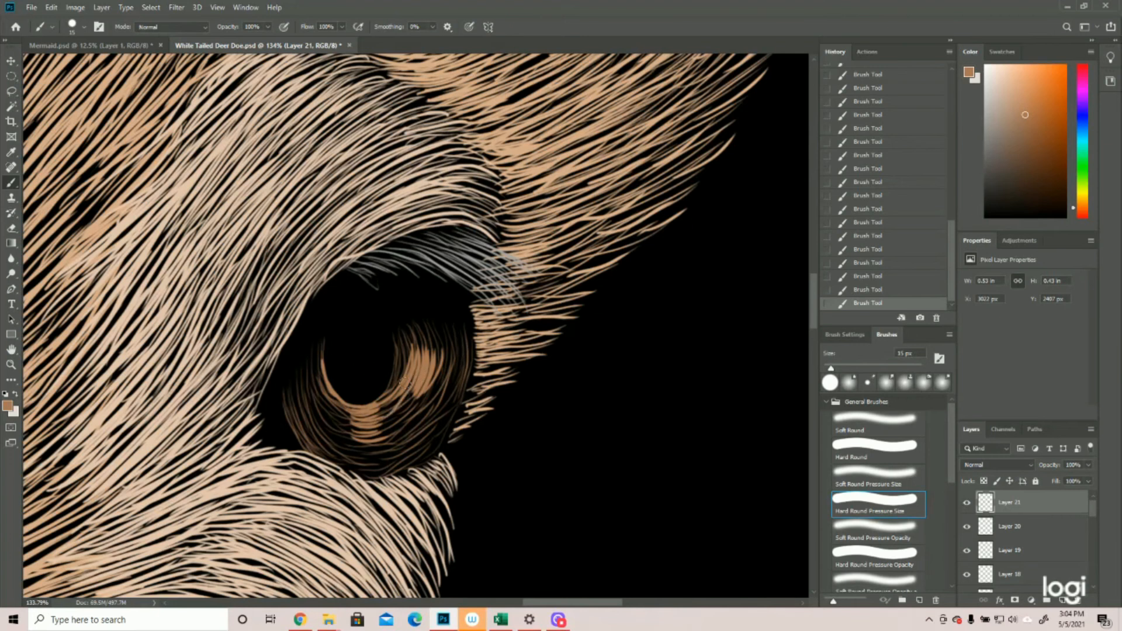
Fill the outer and lower part of the right-hand iris with dense curved brown strokes.
mouse_move(412, 392)
mouse_down()
mouse_move(371, 416)
mouse_move(376, 424)
mouse_move(431, 378)
mouse_move(368, 434)
mouse_move(429, 396)
mouse_move(398, 415)
mouse_move(385, 382)
mouse_move(360, 442)
mouse_move(379, 444)
mouse_move(353, 443)
mouse_move(400, 451)
mouse_move(358, 460)
mouse_move(398, 448)
mouse_move(365, 460)
mouse_up()
drag(442, 343, 439, 377)
mouse_move(451, 343)
mouse_down()
mouse_move(438, 392)
mouse_move(457, 343)
mouse_move(456, 369)
mouse_move(437, 414)
mouse_move(463, 348)
mouse_move(412, 425)
mouse_up()
mouse_move(447, 366)
mouse_down()
mouse_move(407, 408)
mouse_move(415, 437)
mouse_up()
drag(438, 413, 379, 444)
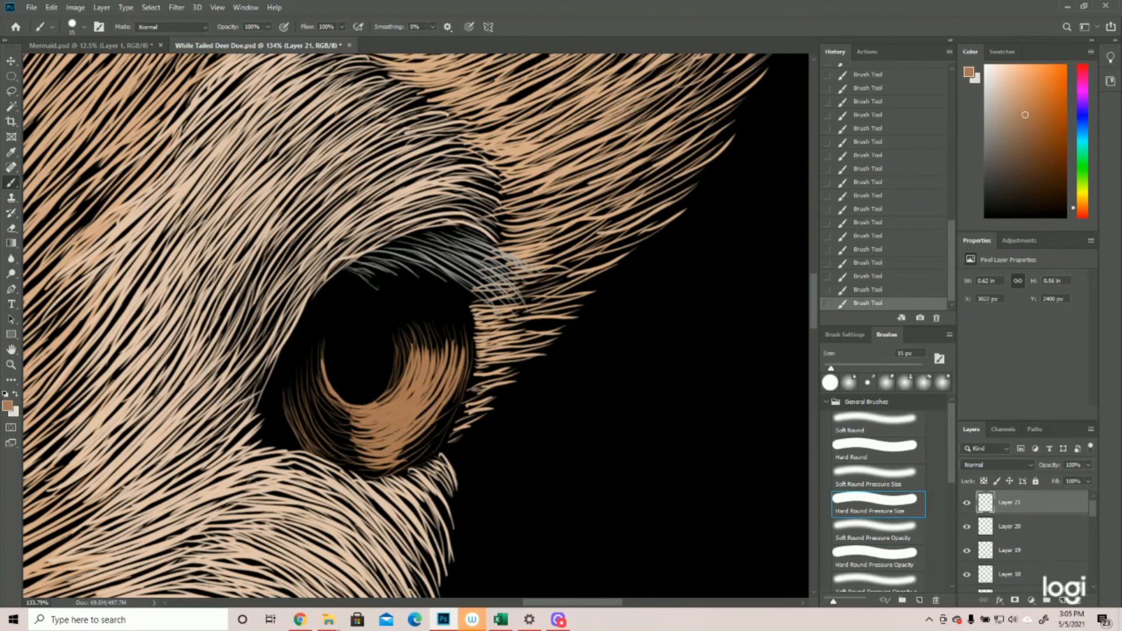
Extend the dense brown strokes to the outer, lower and upper edges of the right-hand iris, closing the dark gaps.
mouse_move(457, 384)
mouse_down()
mouse_move(434, 428)
mouse_move(453, 392)
mouse_move(393, 449)
mouse_move(419, 442)
mouse_move(425, 424)
mouse_move(386, 459)
mouse_up()
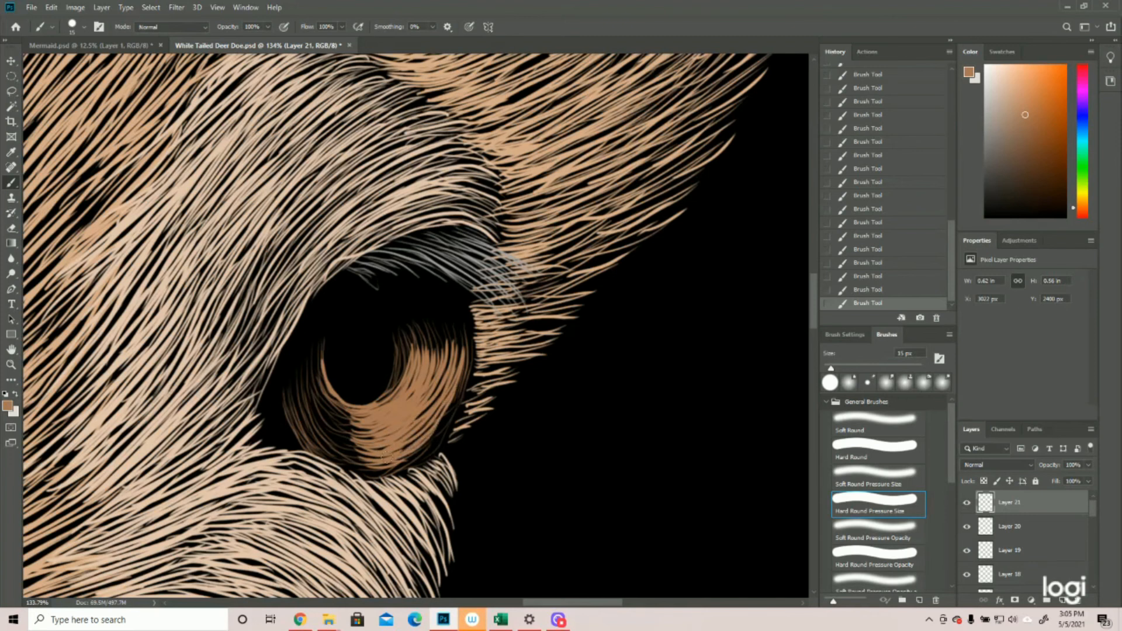
mouse_move(456, 395)
mouse_down()
mouse_move(439, 431)
mouse_move(435, 420)
mouse_move(391, 450)
mouse_up()
drag(470, 344, 465, 390)
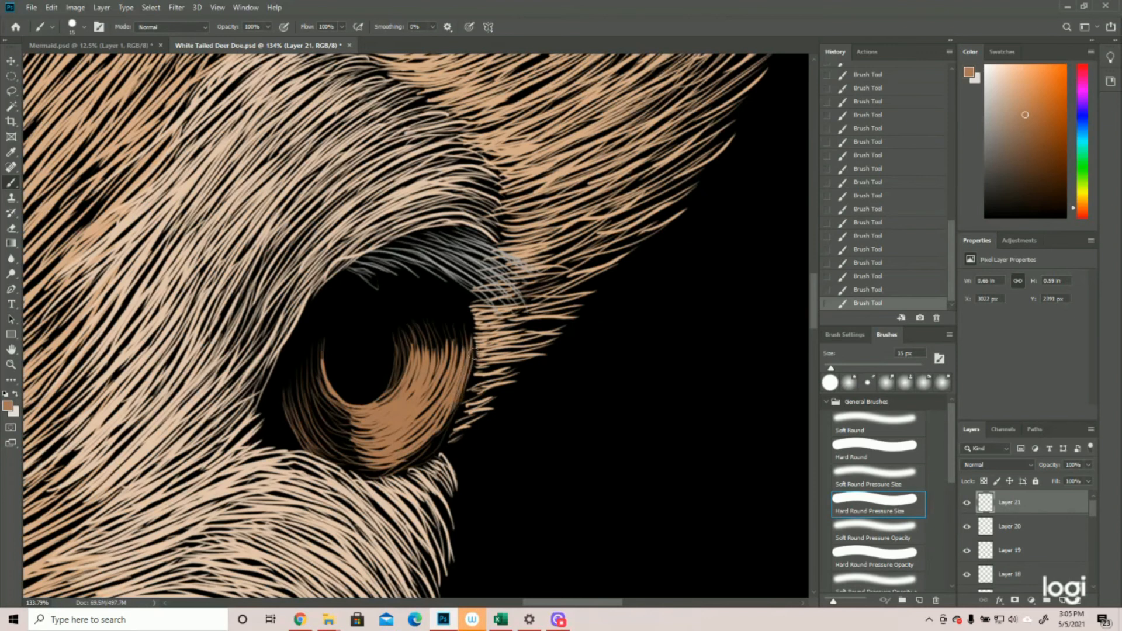
drag(438, 439, 399, 465)
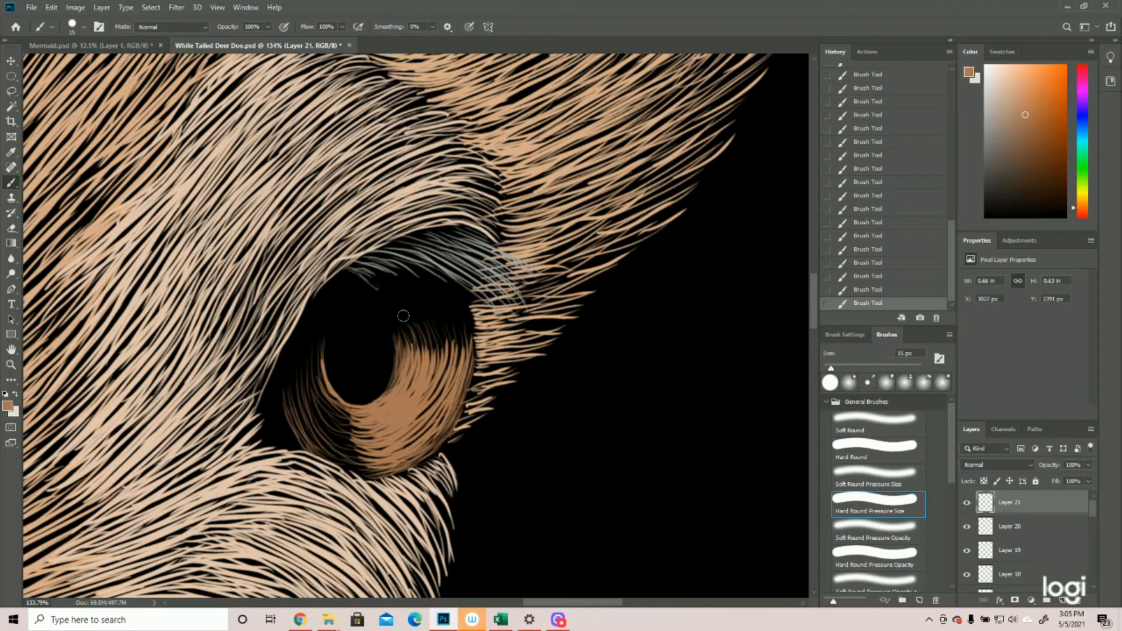
mouse_move(401, 351)
mouse_down()
mouse_move(405, 326)
mouse_move(418, 359)
mouse_move(415, 326)
mouse_move(417, 367)
mouse_move(422, 324)
mouse_move(429, 362)
mouse_move(426, 322)
mouse_move(434, 362)
mouse_move(422, 325)
mouse_move(430, 355)
mouse_move(437, 328)
mouse_up()
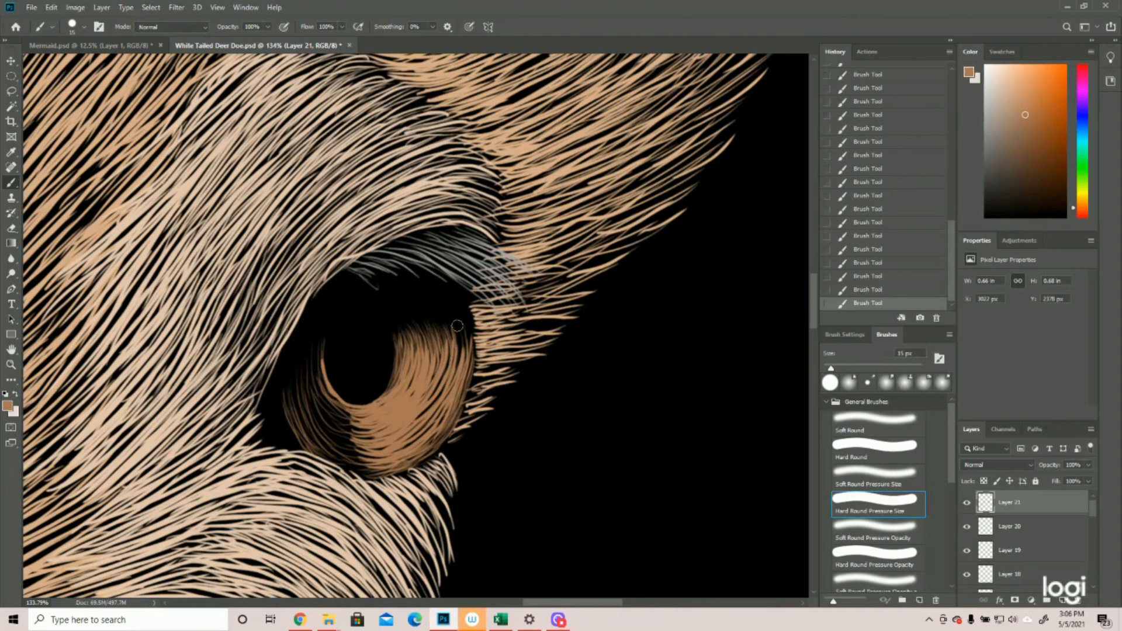
drag(444, 359, 429, 420)
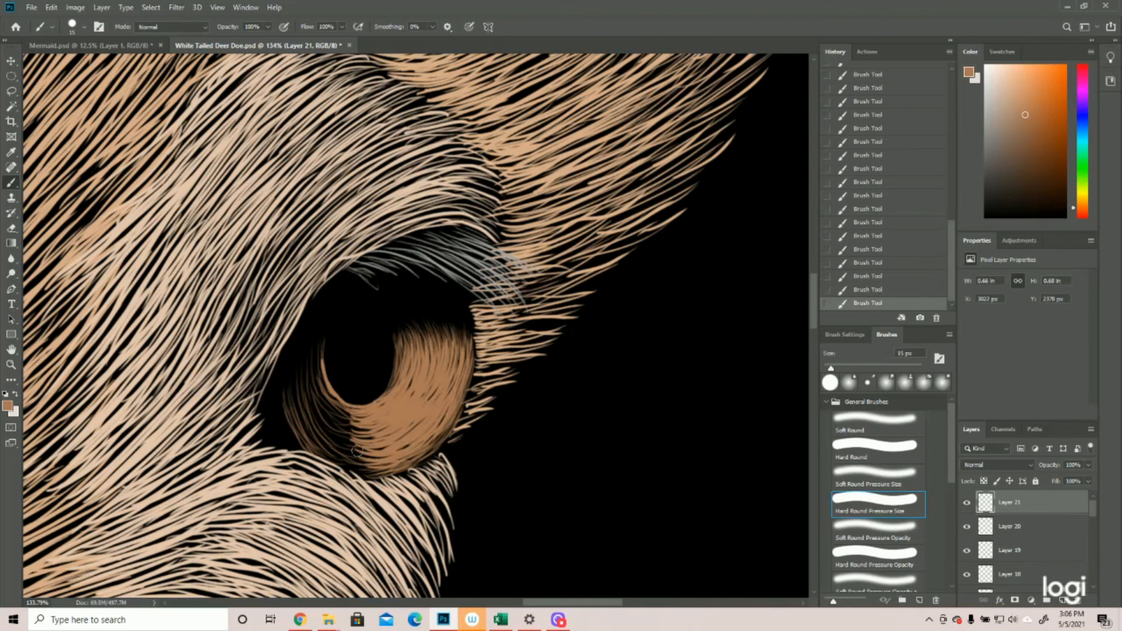
Thicken the brown rim along the inner side of the right-hand pupil with short curved strokes.
drag(318, 392, 367, 430)
drag(332, 416, 374, 431)
drag(314, 385, 337, 409)
mouse_move(321, 350)
mouse_down()
mouse_move(347, 411)
mouse_move(320, 381)
mouse_move(359, 416)
mouse_up()
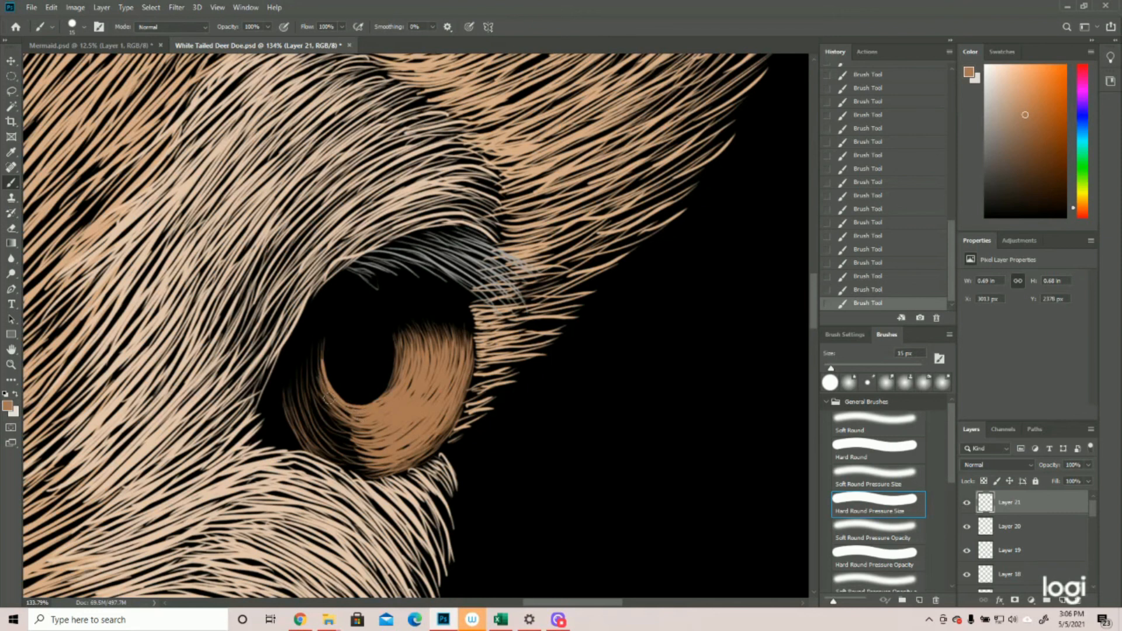
drag(319, 356, 335, 401)
drag(316, 355, 340, 424)
drag(312, 384, 355, 423)
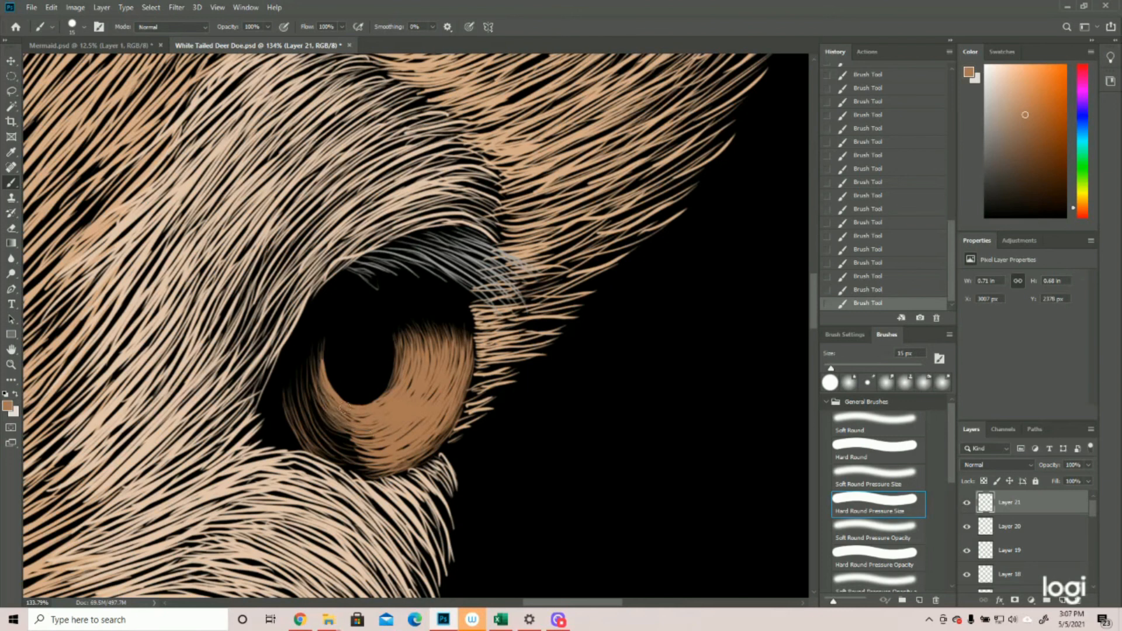
Fill the remaining inner lower part of the right-hand iris with brown strokes and check the whole head.
mouse_move(309, 372)
mouse_down()
mouse_move(346, 442)
mouse_move(365, 455)
mouse_move(367, 435)
mouse_move(368, 471)
mouse_up()
mouse_move(292, 374)
mouse_down()
mouse_move(336, 449)
mouse_move(390, 475)
mouse_up()
mouse_move(327, 428)
mouse_down()
mouse_move(361, 445)
mouse_move(318, 438)
mouse_move(372, 466)
mouse_move(312, 419)
mouse_move(356, 448)
mouse_up()
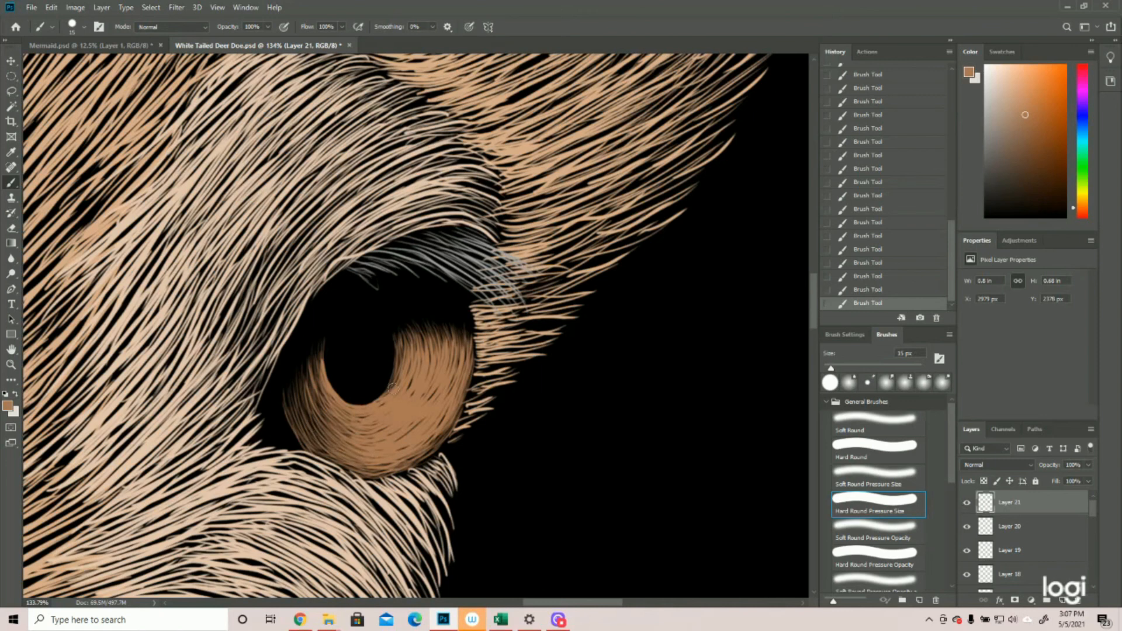
key(z)
key(ctrl+0)
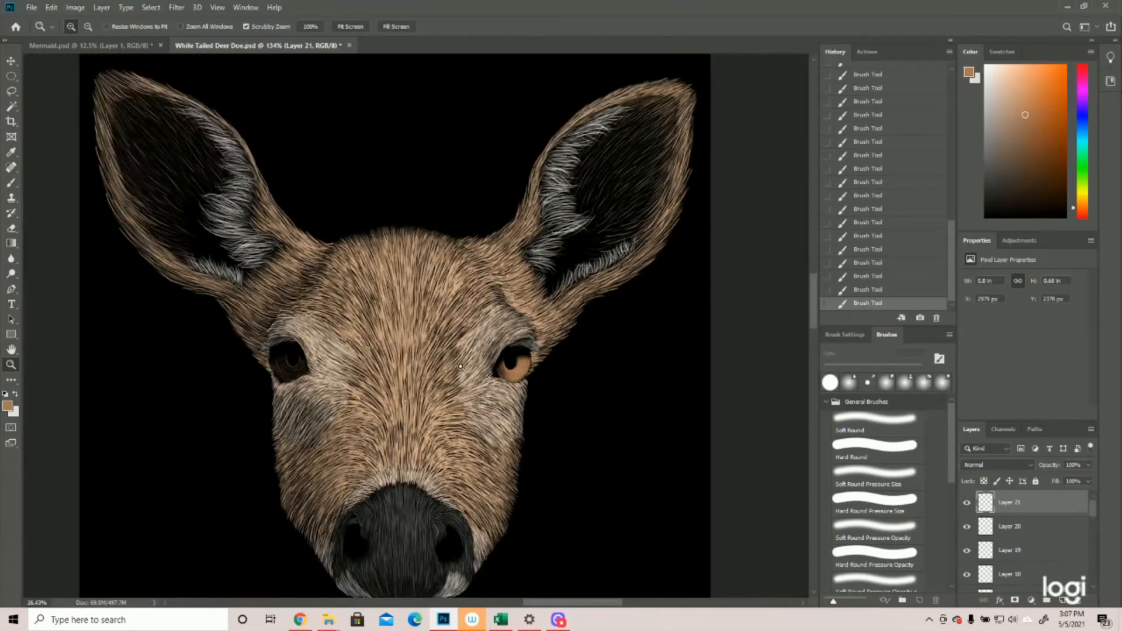
drag(510, 407, 493, 407)
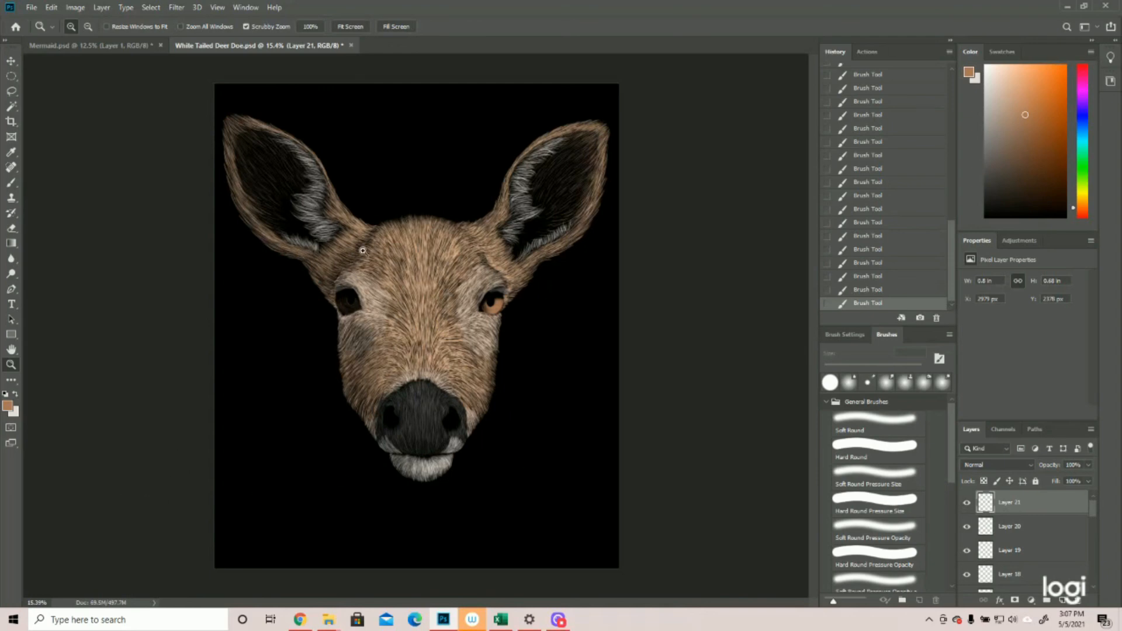
Fill the inner and lower part of the left-hand iris with dense curved brown strokes hugging the pupil.
drag(353, 294, 225, 305)
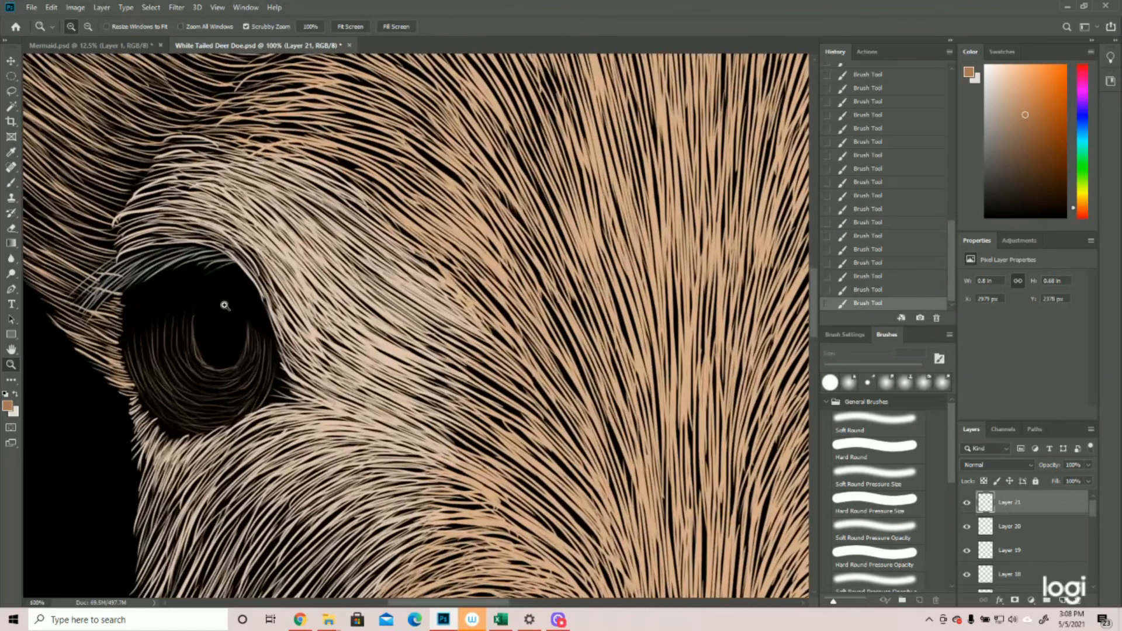
scroll(262, 309, up, 2)
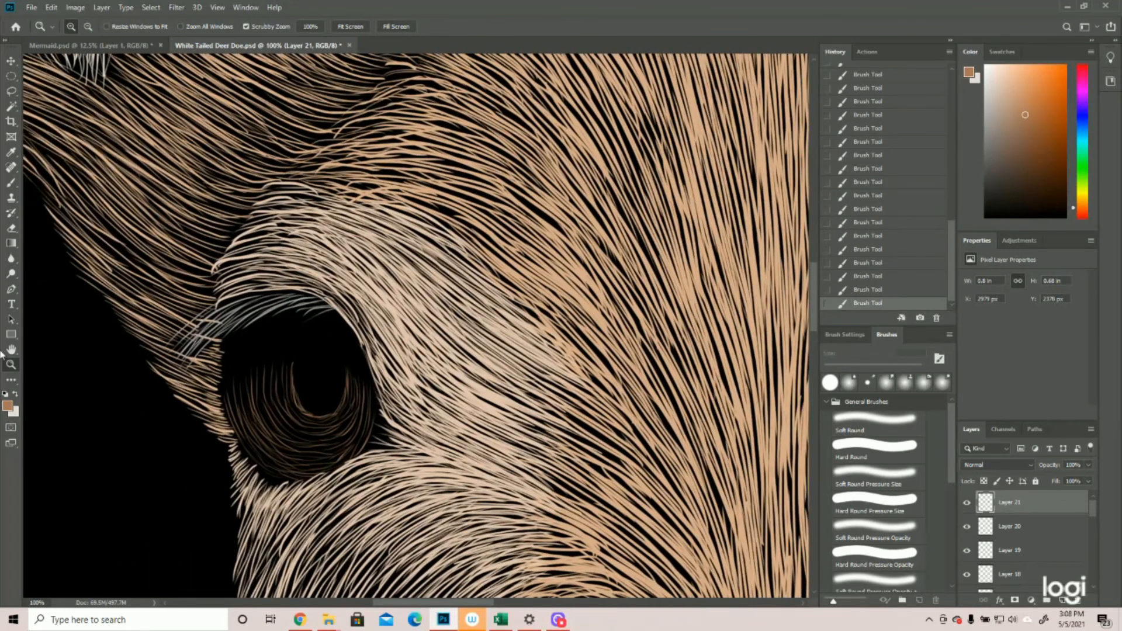
click(11, 185)
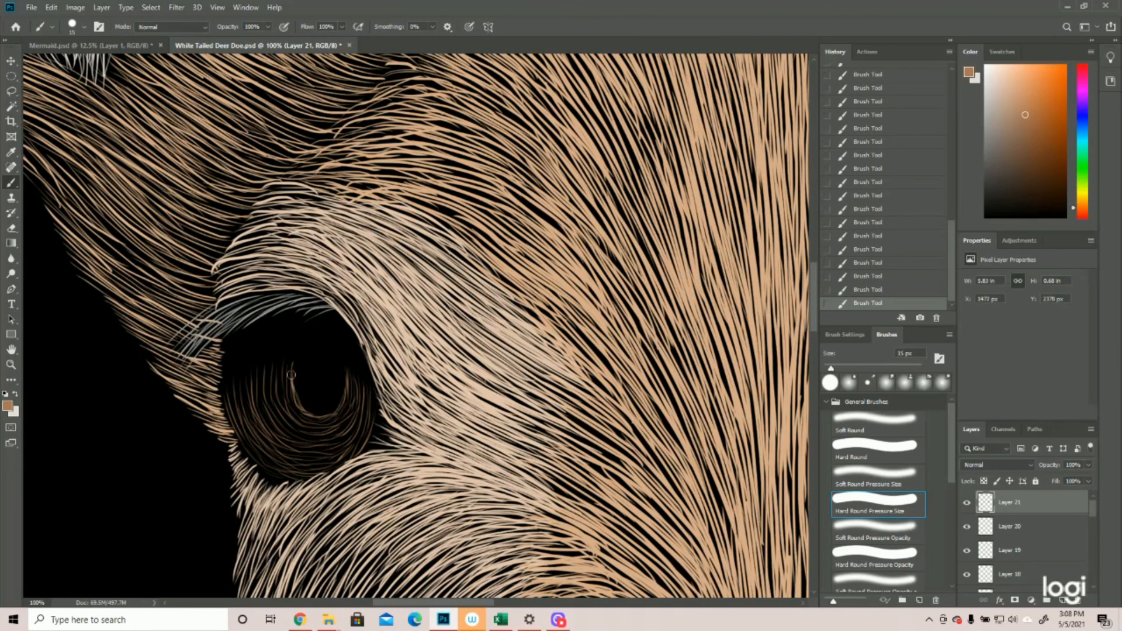
mouse_move(291, 367)
mouse_down()
mouse_move(315, 417)
mouse_move(349, 404)
mouse_move(353, 389)
mouse_move(351, 415)
mouse_move(355, 384)
mouse_move(349, 422)
mouse_move(364, 392)
mouse_move(358, 426)
mouse_move(333, 443)
mouse_up()
mouse_move(355, 388)
mouse_down()
mouse_move(327, 423)
mouse_move(330, 414)
mouse_up()
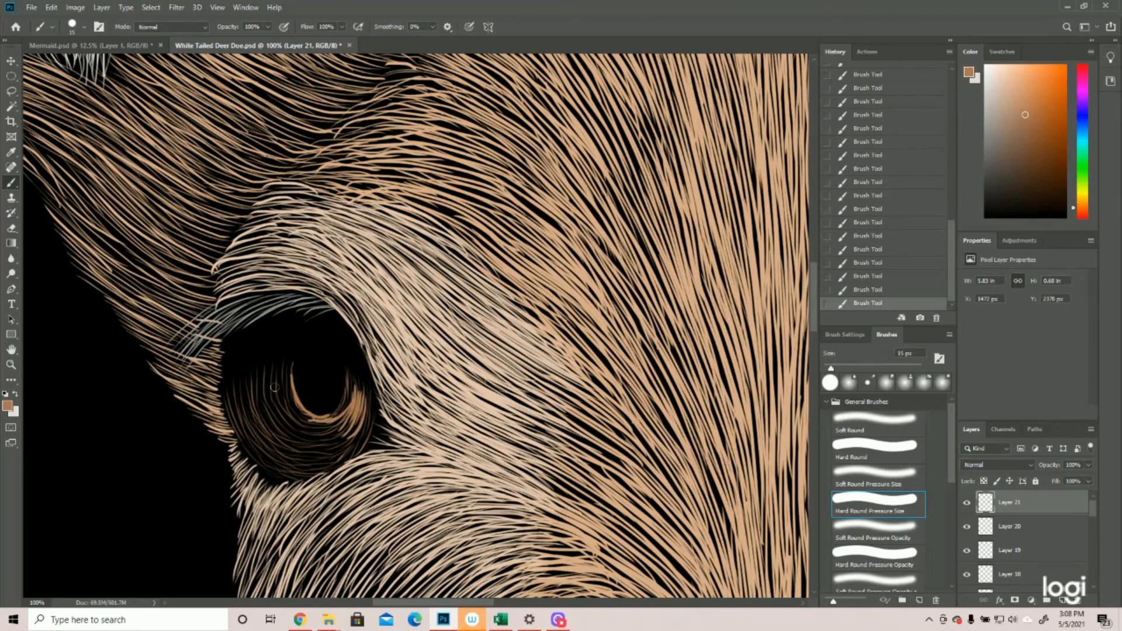
mouse_move(311, 418)
mouse_down()
mouse_move(301, 414)
mouse_move(333, 423)
mouse_move(298, 429)
mouse_move(330, 432)
mouse_move(327, 444)
mouse_move(295, 441)
mouse_move(337, 451)
mouse_move(299, 440)
mouse_move(295, 424)
mouse_move(348, 410)
mouse_move(320, 437)
mouse_move(352, 413)
mouse_move(330, 380)
mouse_move(295, 461)
mouse_move(351, 459)
mouse_move(368, 391)
mouse_up()
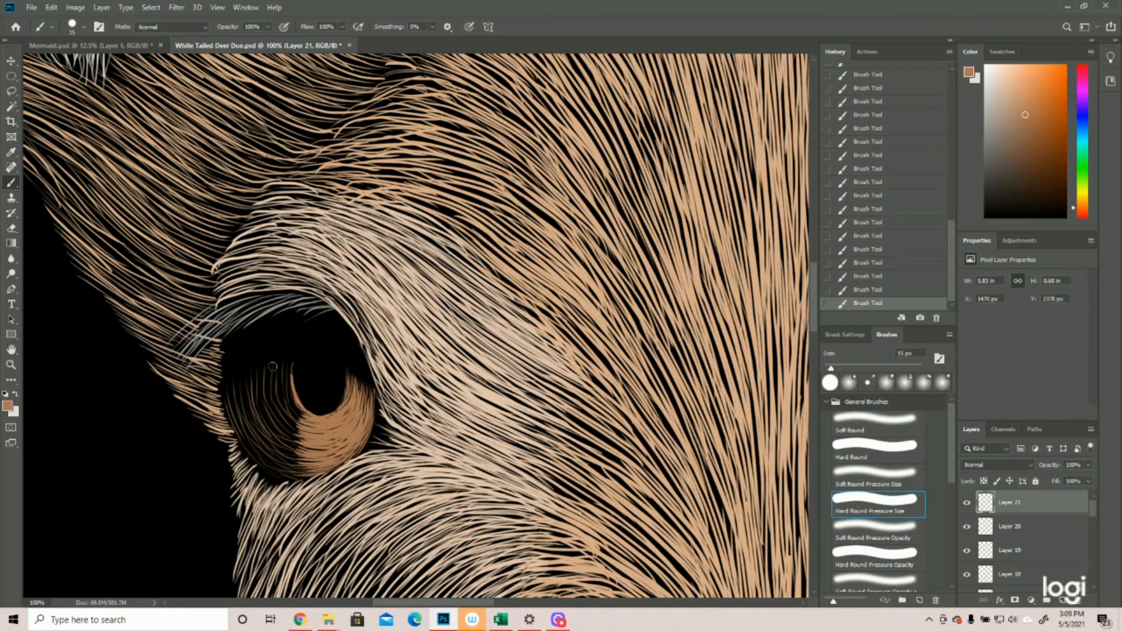
Extend the dense brown strokes across the outer part of the left-hand iris down to its lower edge.
mouse_move(289, 363)
mouse_down()
mouse_move(309, 423)
mouse_move(284, 394)
mouse_move(286, 370)
mouse_move(295, 407)
mouse_move(281, 373)
mouse_move(291, 410)
mouse_up()
drag(281, 384, 295, 427)
mouse_move(266, 383)
mouse_down()
mouse_move(289, 429)
mouse_move(252, 471)
mouse_up()
mouse_move(283, 365)
mouse_down()
mouse_move(284, 425)
mouse_move(238, 417)
mouse_move(281, 393)
mouse_move(307, 438)
mouse_up()
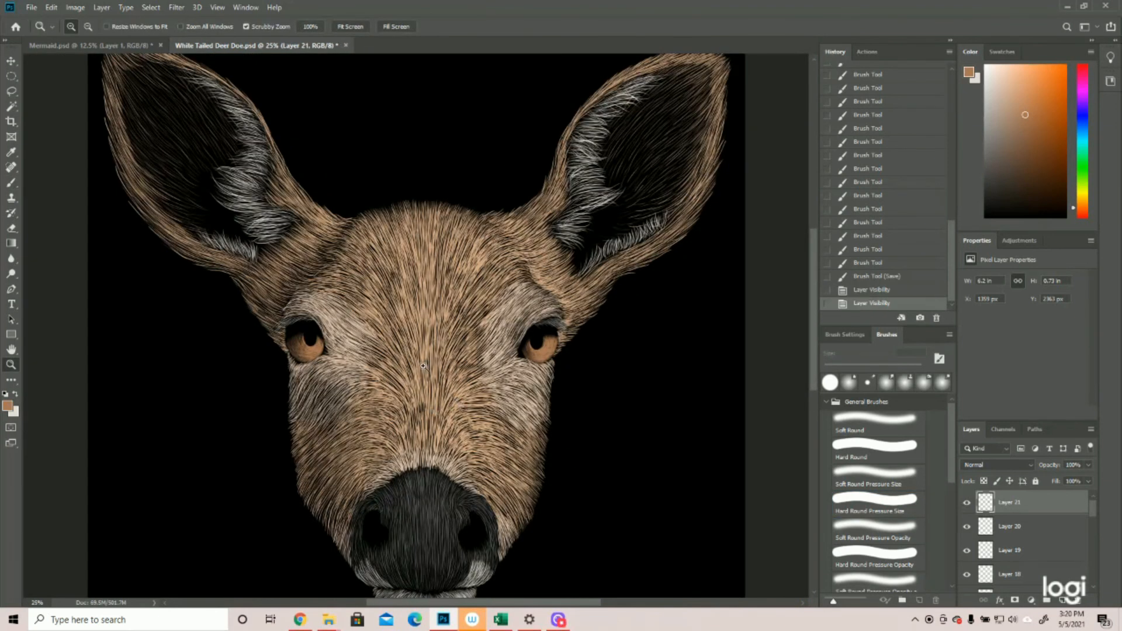
Compare the head with the iris stroke layer hidden and shown, and add a new layer above it.
click(966, 504)
click(966, 503)
click(965, 503)
click(1062, 600)
Set the foreground colour to light cream, RGB 230, 220, 210.
click(432, 331)
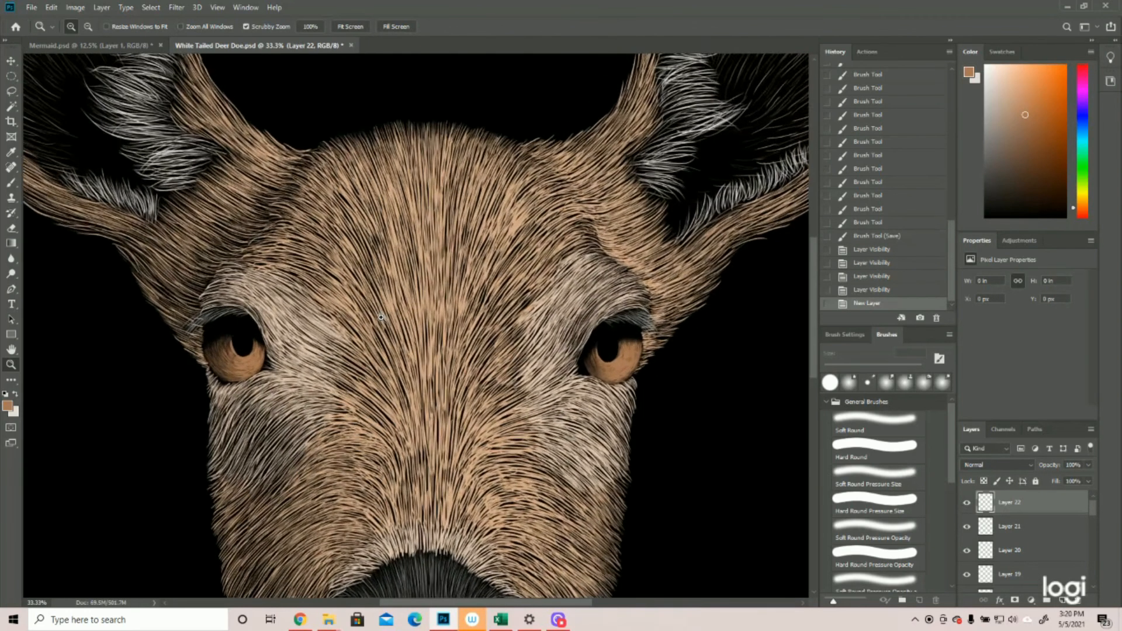
click(380, 317)
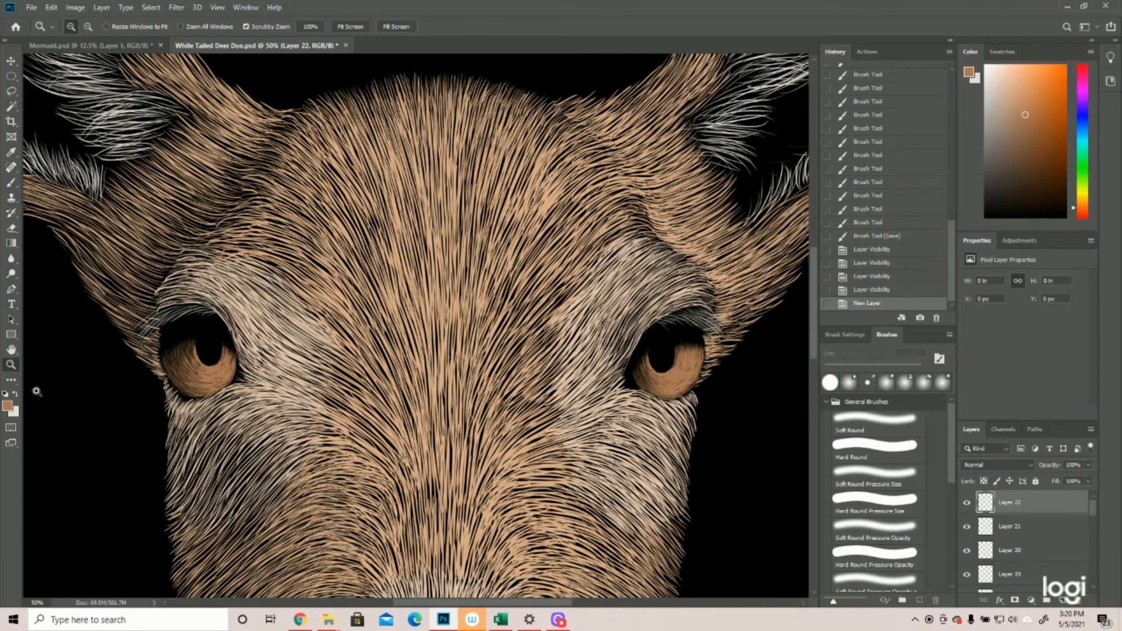
key(i)
click(13, 407)
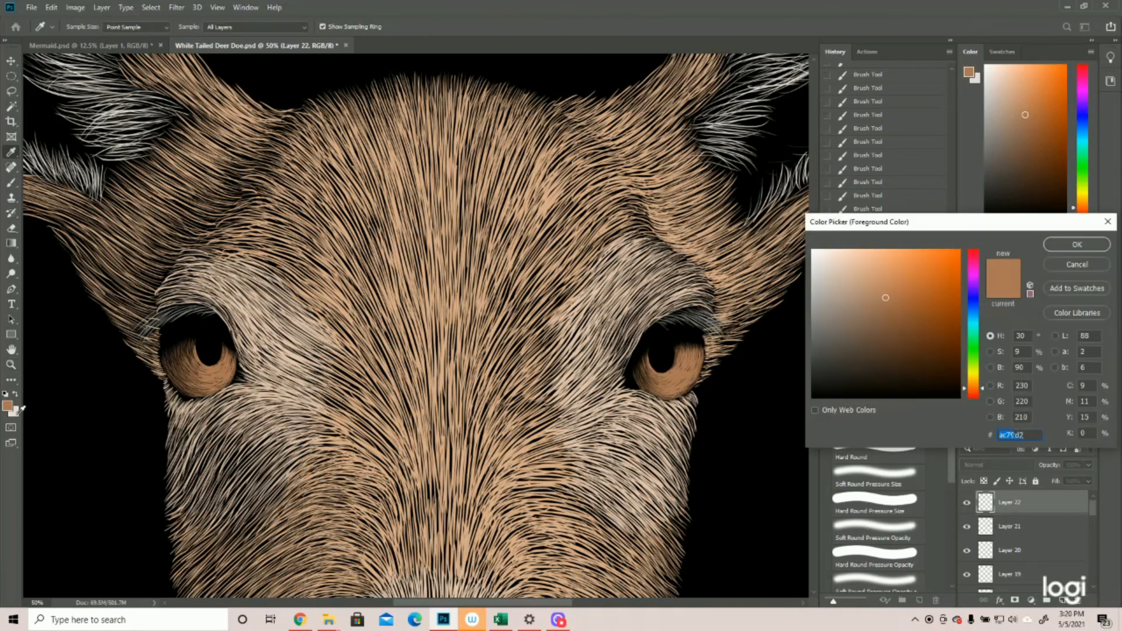
click(768, 295)
click(1051, 247)
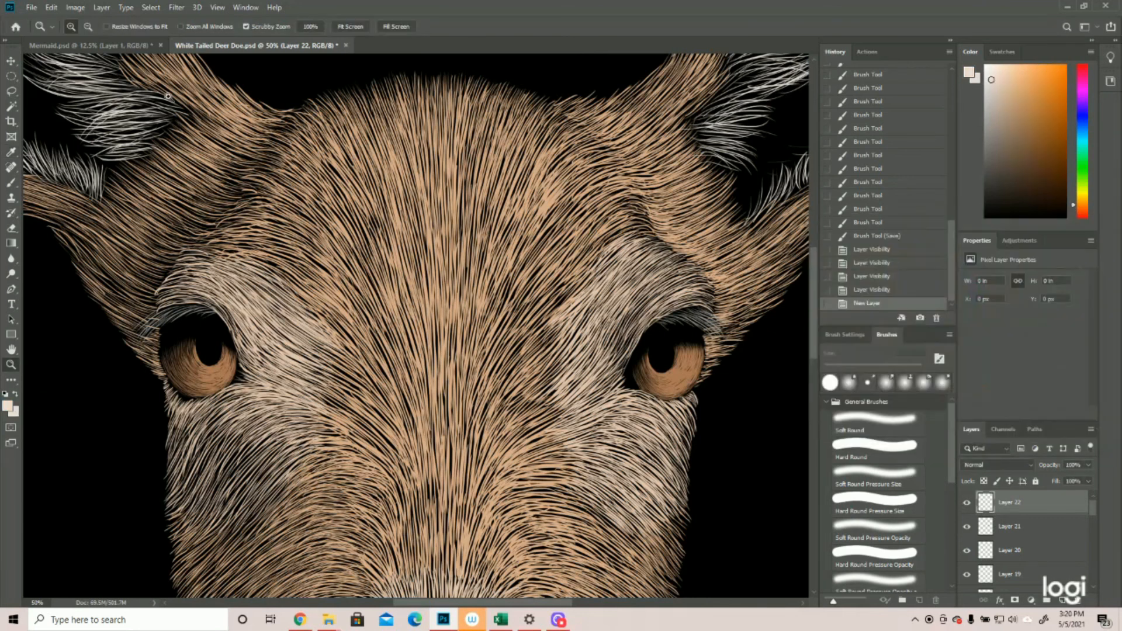
Make a small round selection at the inner edge of the left-hand pupil and nudge it slightly upward.
click(13, 78)
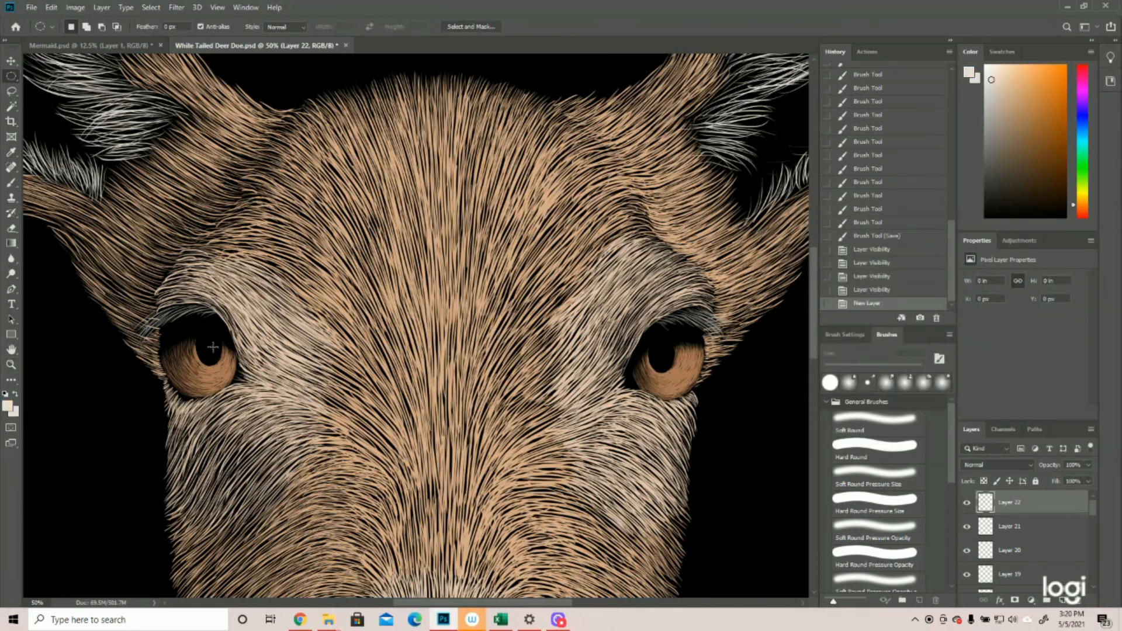
drag(215, 349, 227, 360)
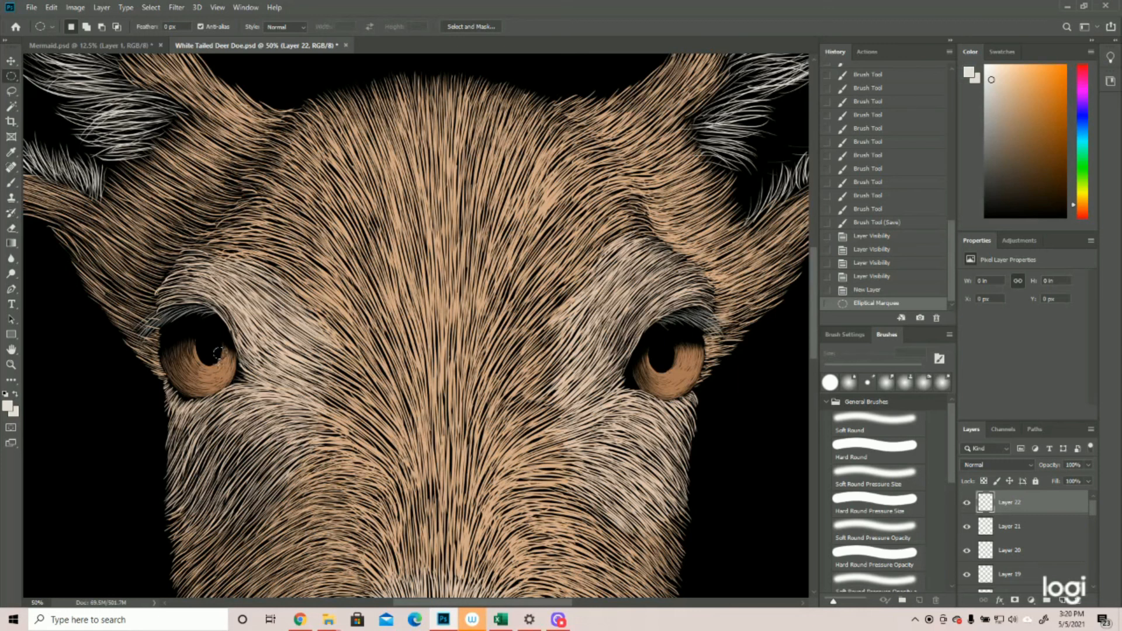
key(Up)
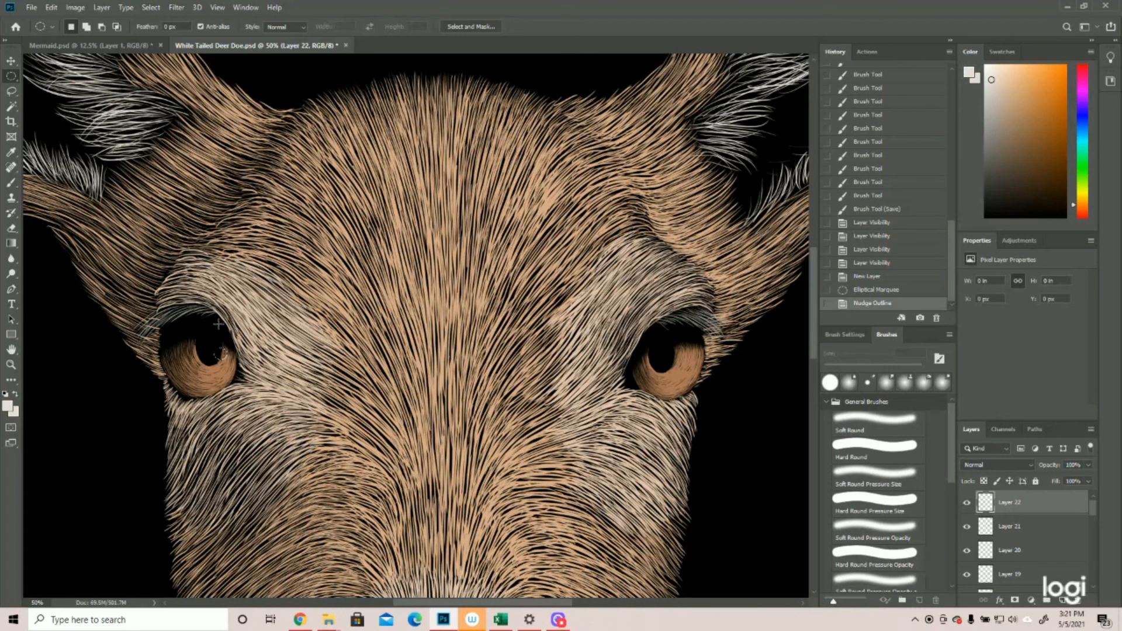
click(51, 7)
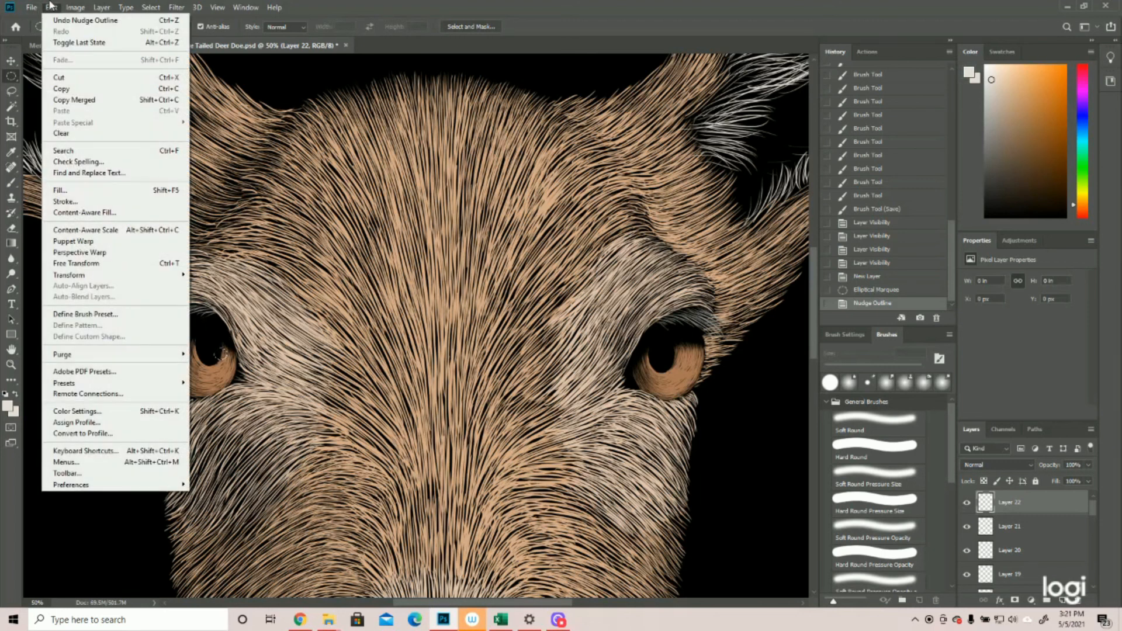
click(65, 201)
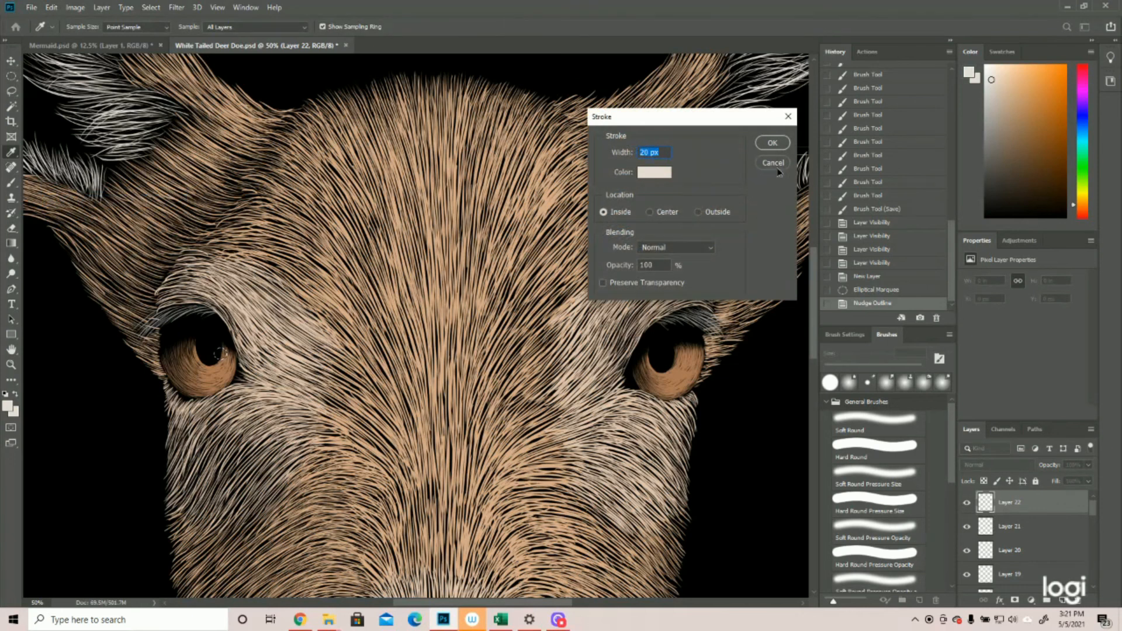
click(772, 163)
Fill the round selection with the cream foreground colour at 100% opacity as the left-hand eye's highlight.
click(51, 7)
click(63, 190)
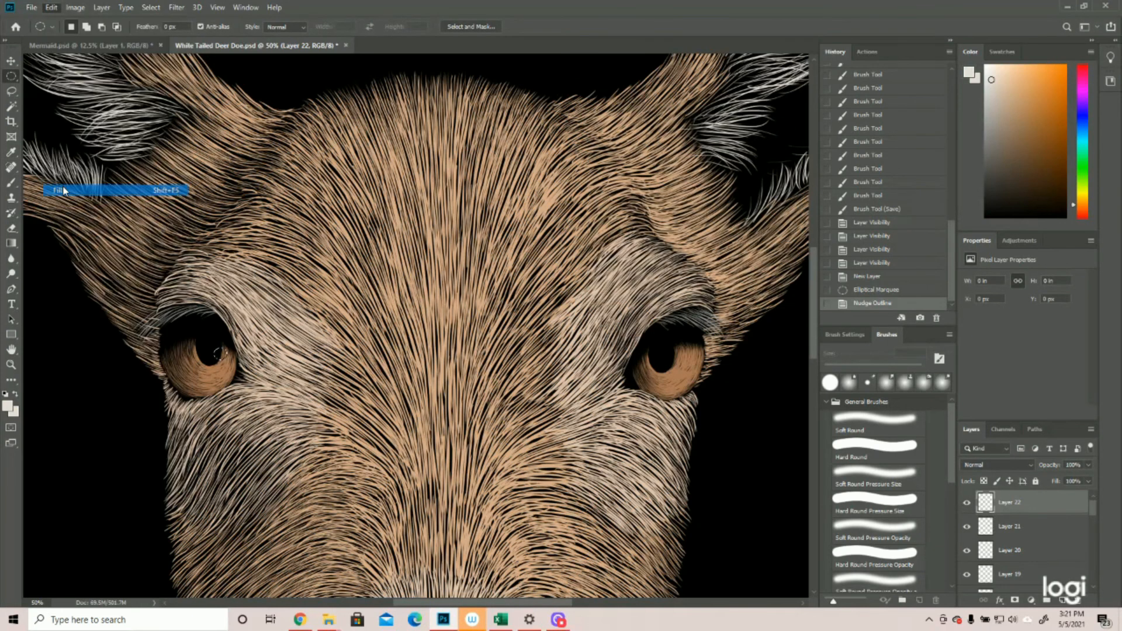
click(632, 164)
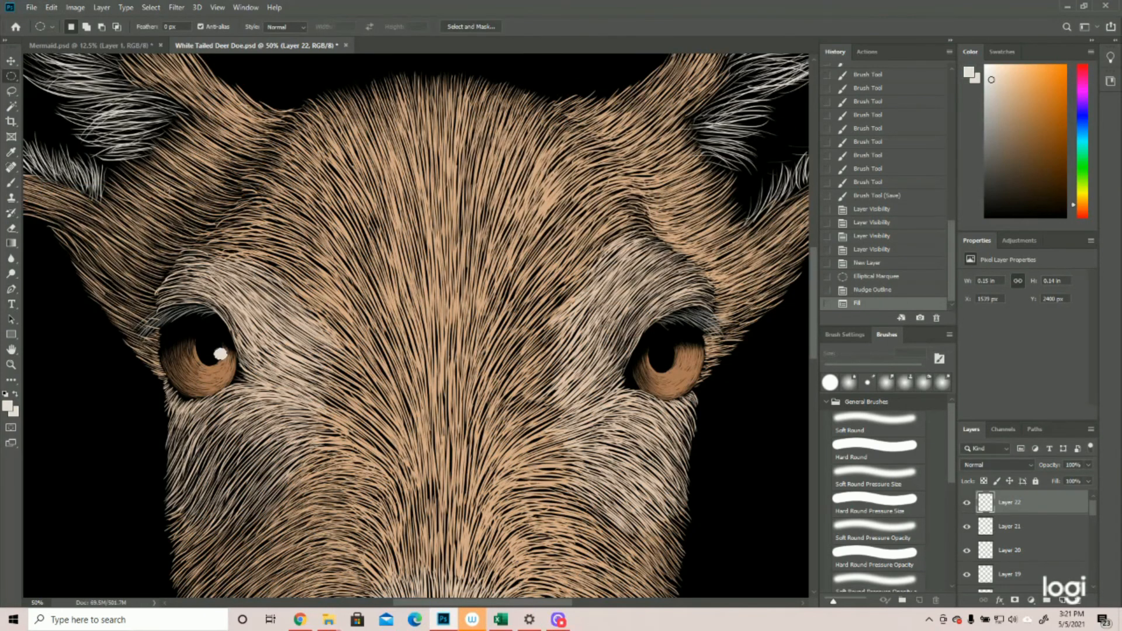
Move the round selection onto the right-hand pupil, fill it with the cream foreground colour and deselect.
mouse_move(221, 354)
mouse_down()
mouse_move(264, 352)
mouse_move(221, 354)
mouse_up()
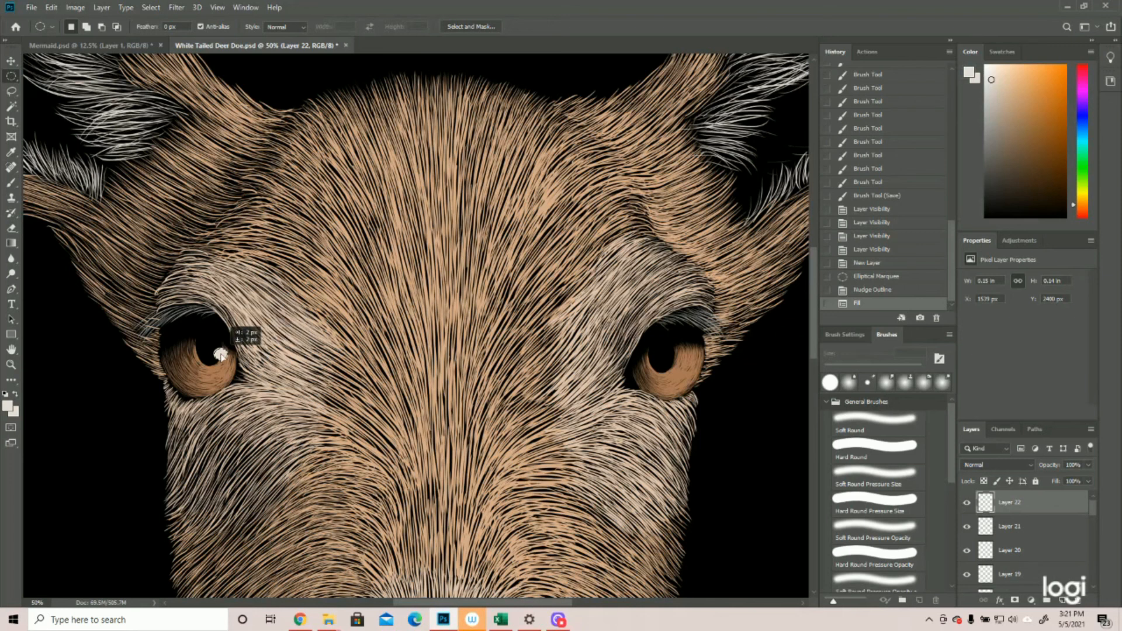
drag(221, 354, 673, 360)
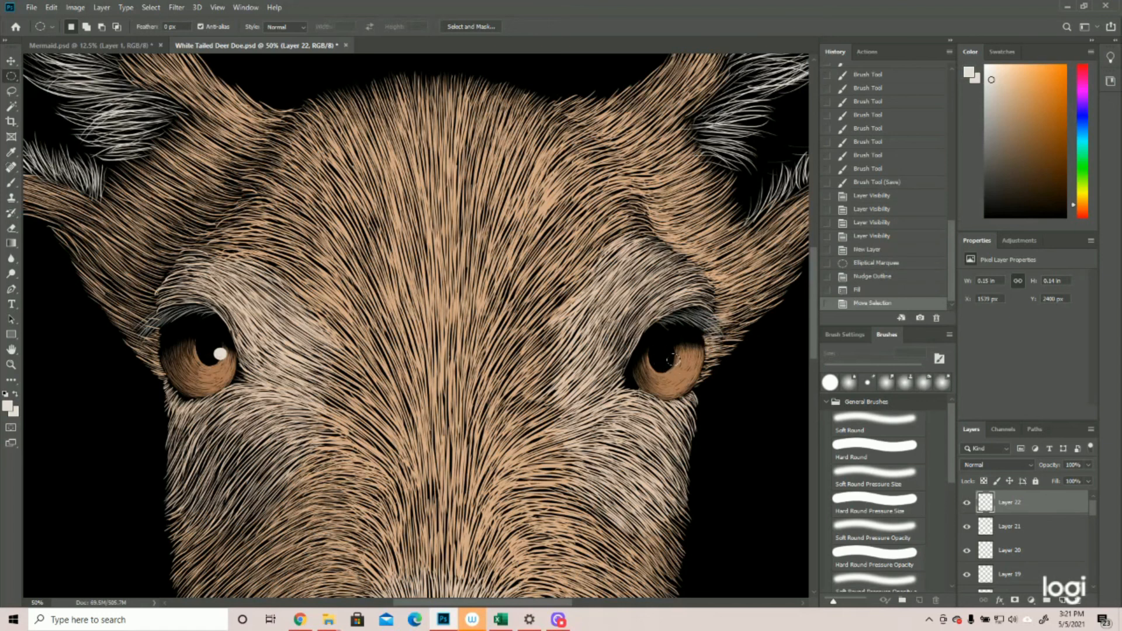
click(51, 7)
click(58, 185)
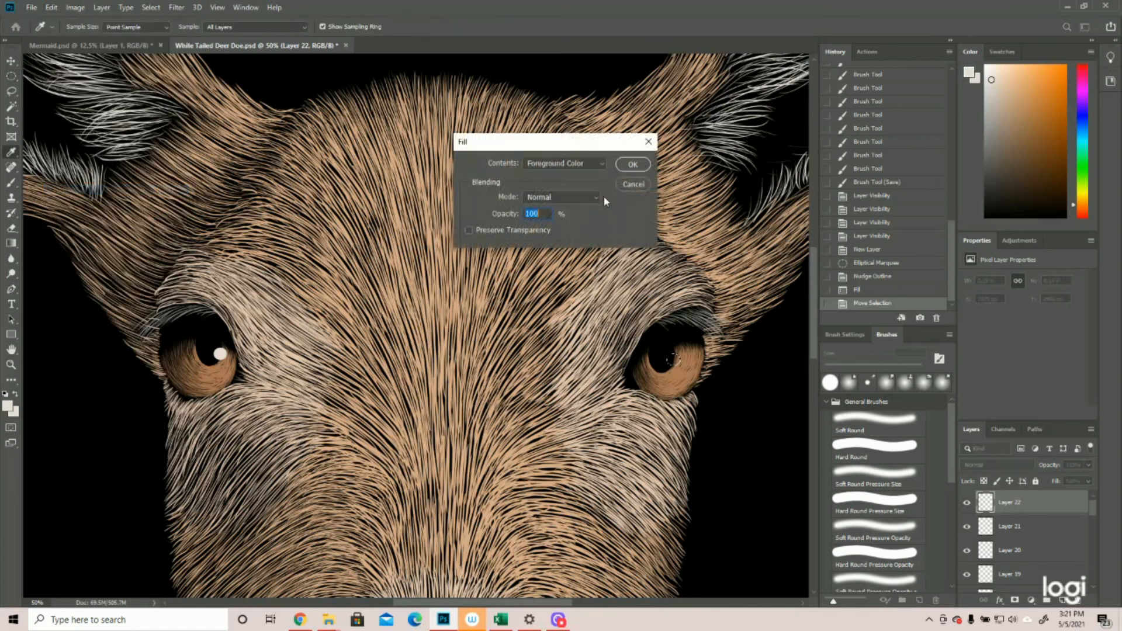
click(632, 165)
click(150, 7)
click(162, 31)
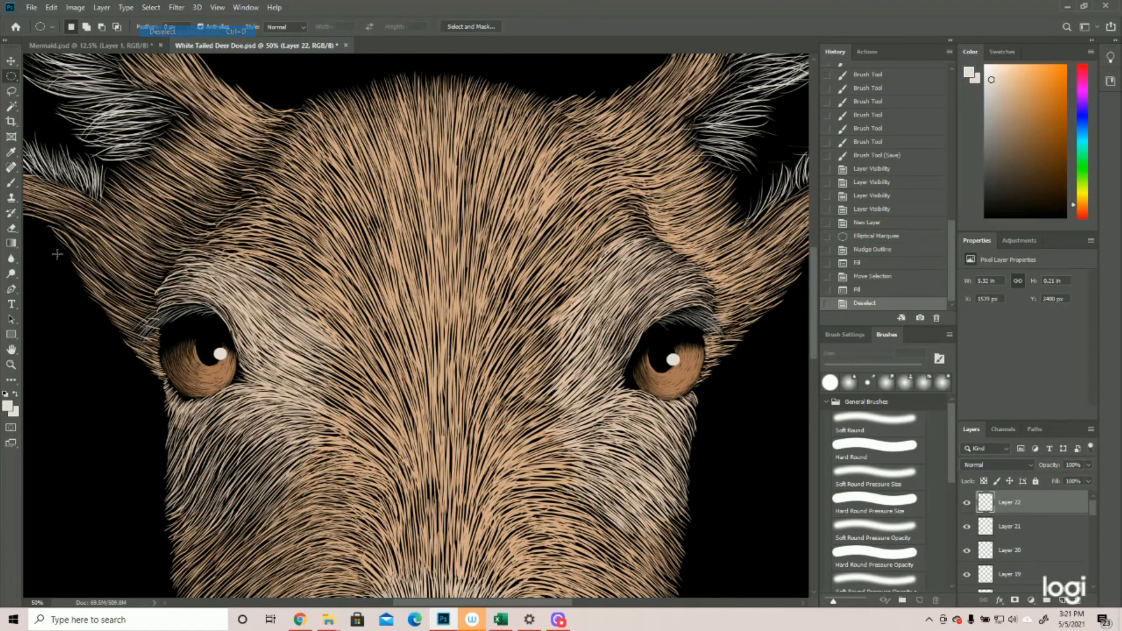
Duplicate the eye highlight layer, Layer 22, and hide the original.
click(11, 364)
mouse_move(510, 305)
mouse_down()
mouse_move(447, 293)
mouse_move(519, 303)
mouse_up()
drag(173, 358, 186, 366)
click(14, 92)
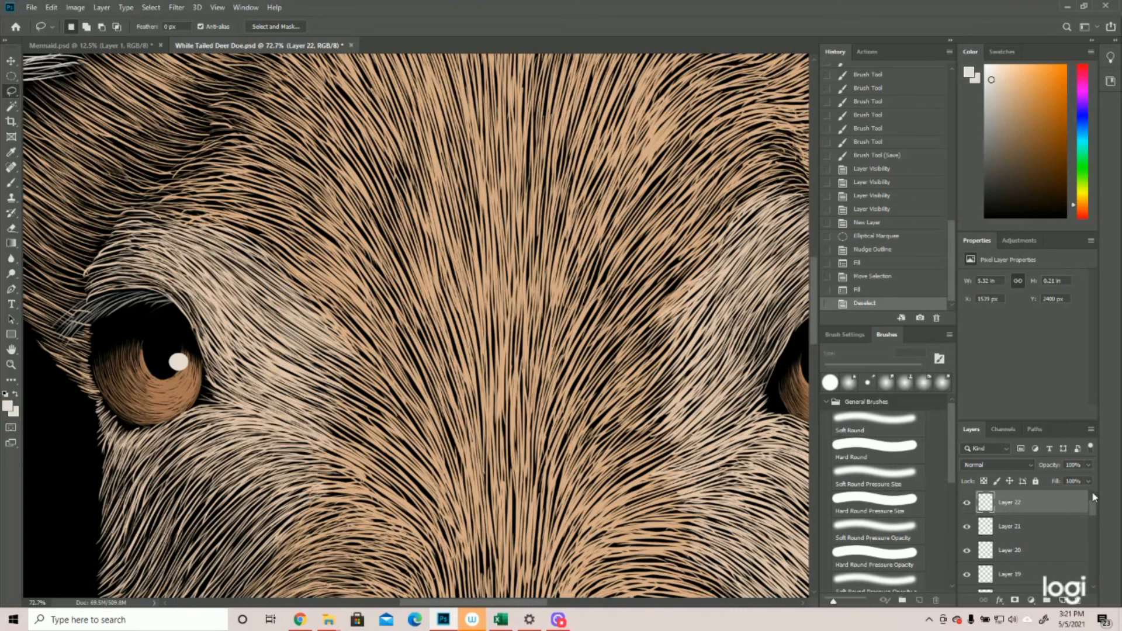
drag(1045, 499, 1063, 601)
click(966, 527)
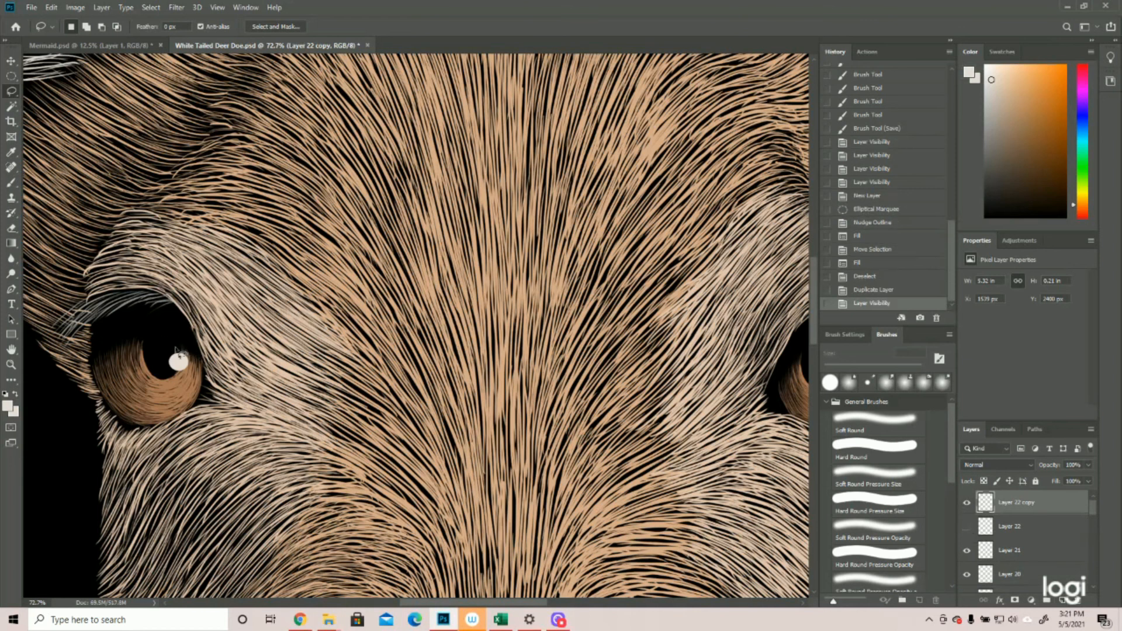
Trim the side of the left-hand eye's highlight facing the nose bridge with a freehand selection, then deselect.
mouse_move(171, 345)
mouse_down()
mouse_move(182, 356)
mouse_move(194, 349)
mouse_move(171, 342)
mouse_move(184, 361)
mouse_up()
key(ctrl+d)
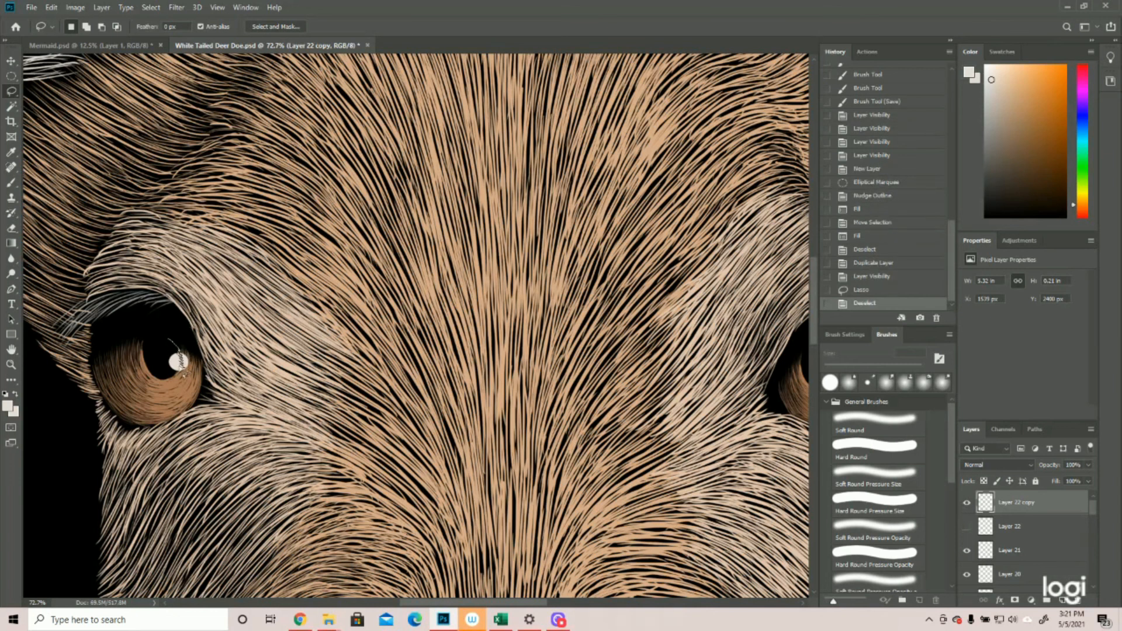
mouse_move(191, 378)
mouse_down()
mouse_move(197, 355)
mouse_move(171, 341)
mouse_up()
key(Delete)
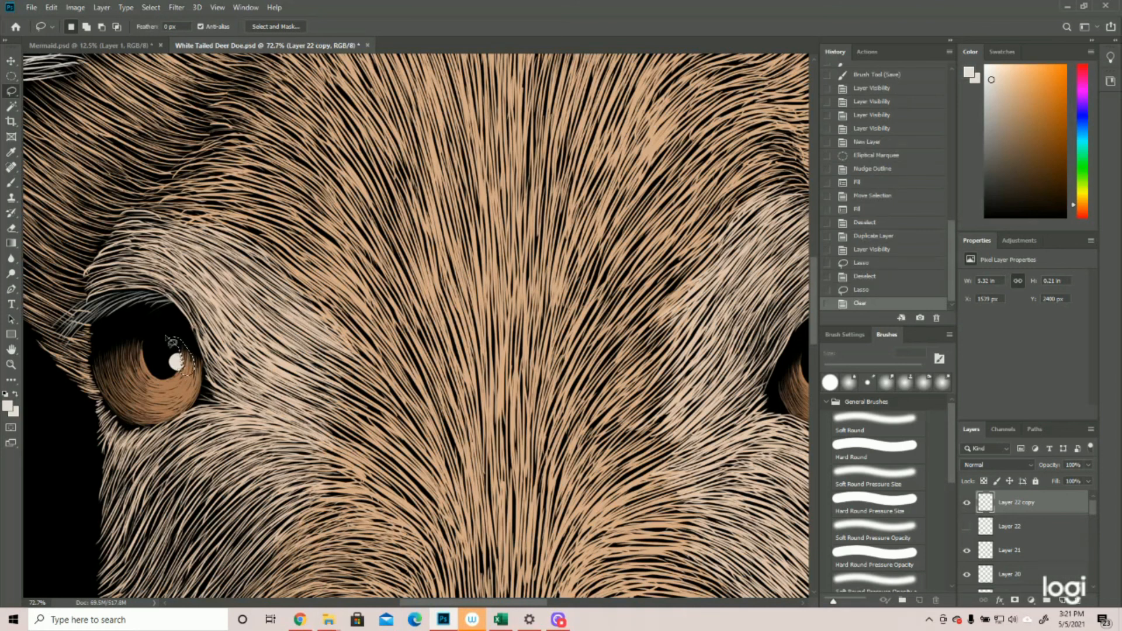
click(151, 7)
click(162, 32)
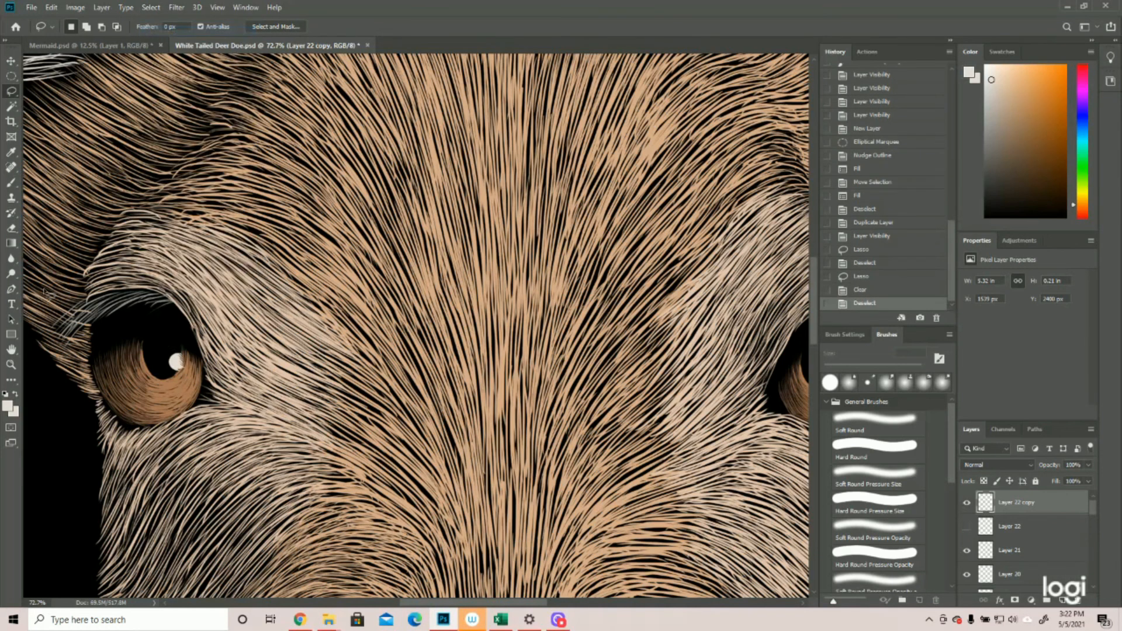
Check the trimmed highlight against the whole head and close up on the left-hand eye.
click(11, 365)
drag(332, 280, 281, 283)
drag(412, 310, 395, 311)
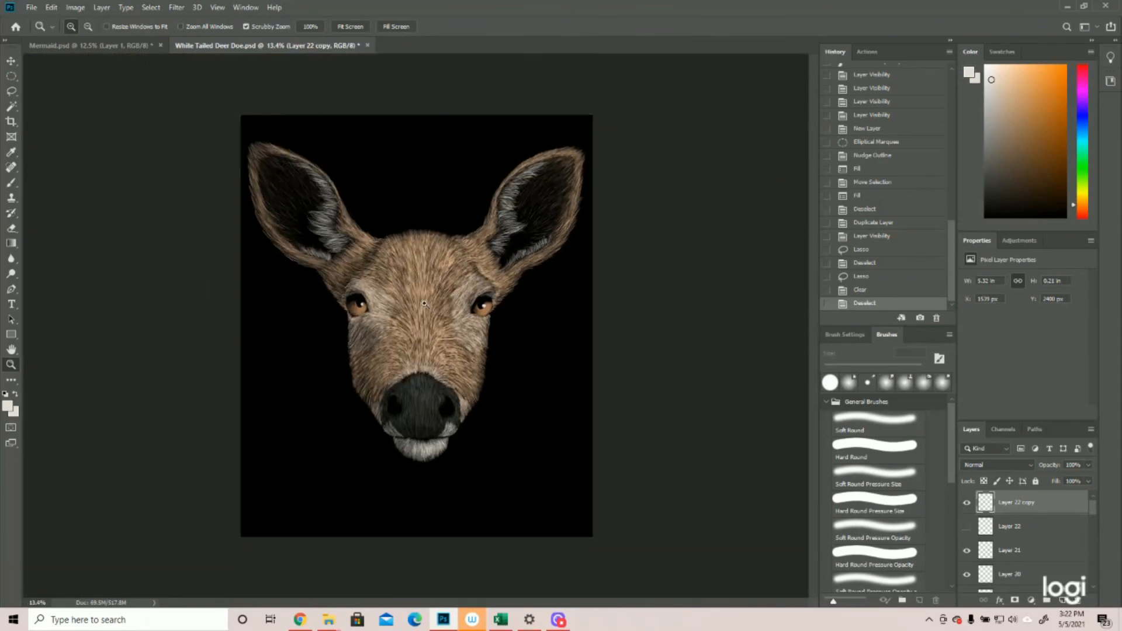
click(420, 301)
drag(299, 297, 341, 266)
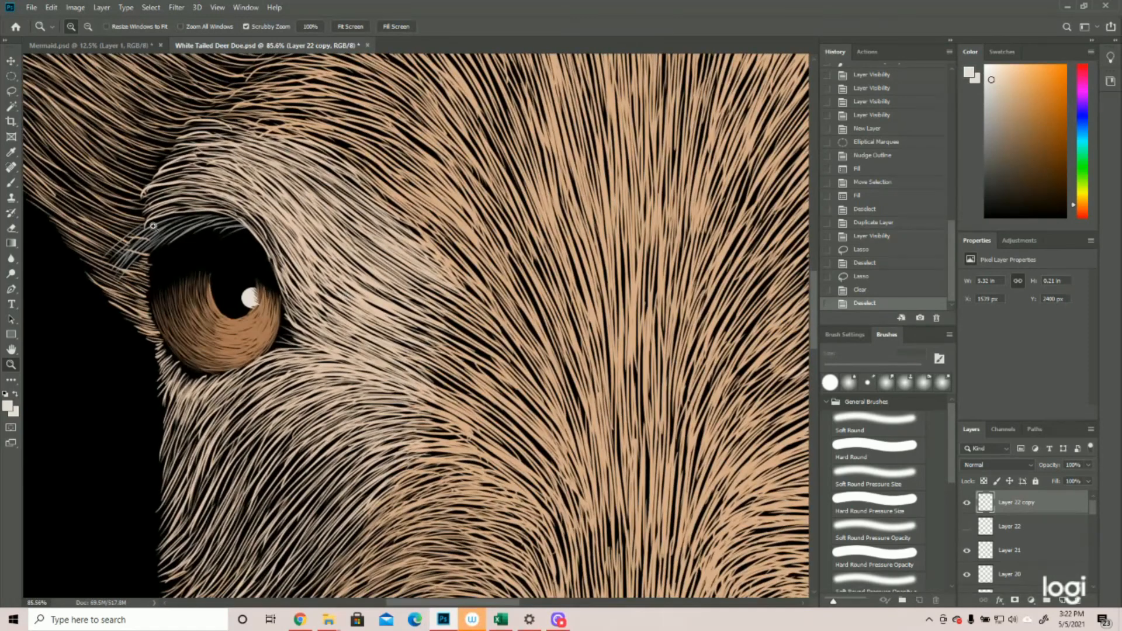
drag(534, 274, 440, 256)
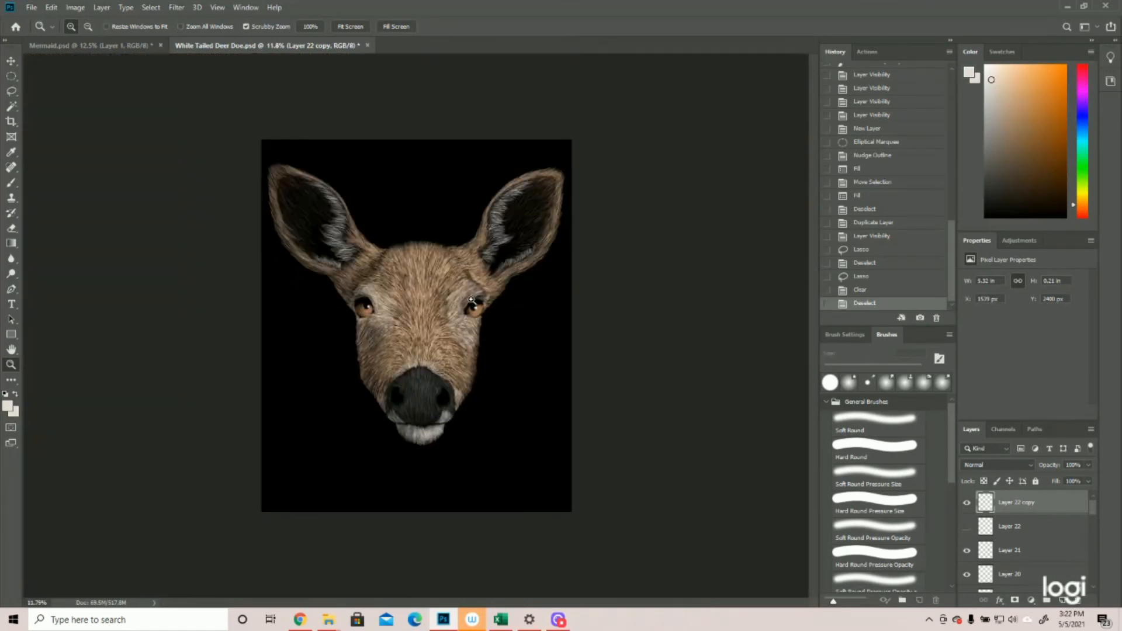
Cut a thin sliver out of the right-hand eye's highlight with a freehand selection and deselect.
drag(472, 299, 530, 301)
drag(272, 310, 287, 310)
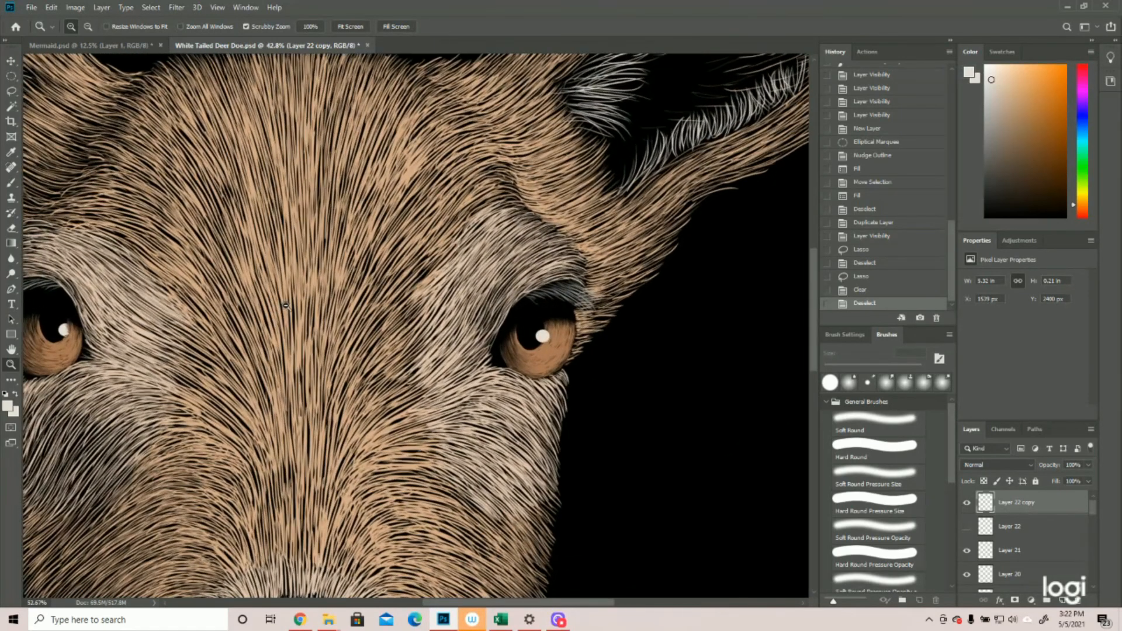
click(11, 91)
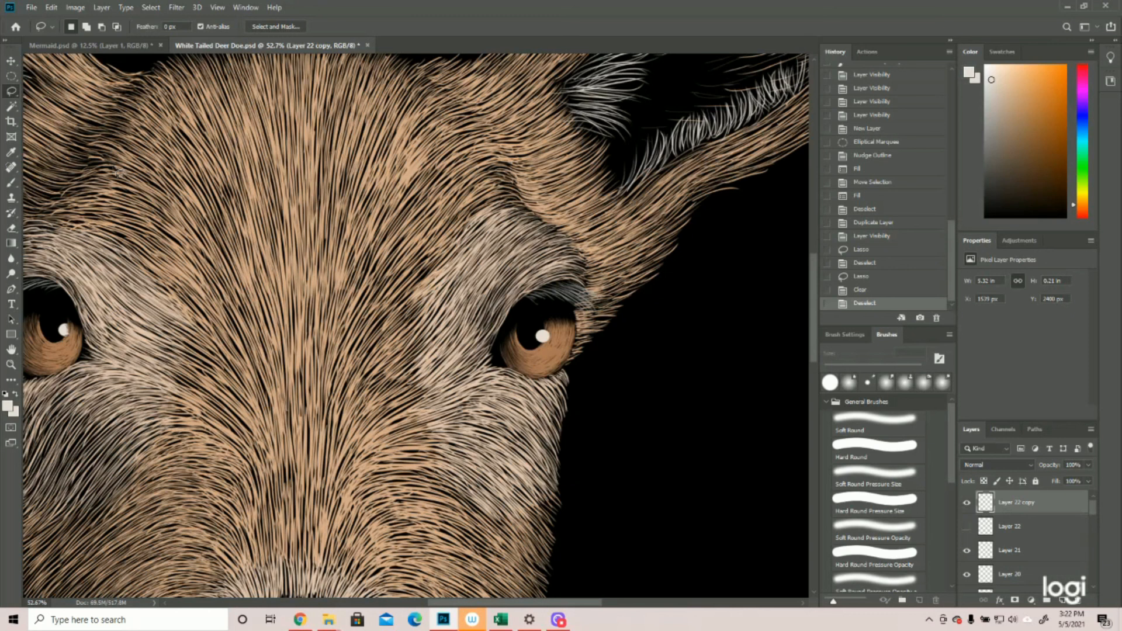
mouse_move(535, 327)
mouse_down()
mouse_move(543, 339)
mouse_move(557, 334)
mouse_move(528, 311)
mouse_up()
key(Delete)
click(152, 7)
click(159, 32)
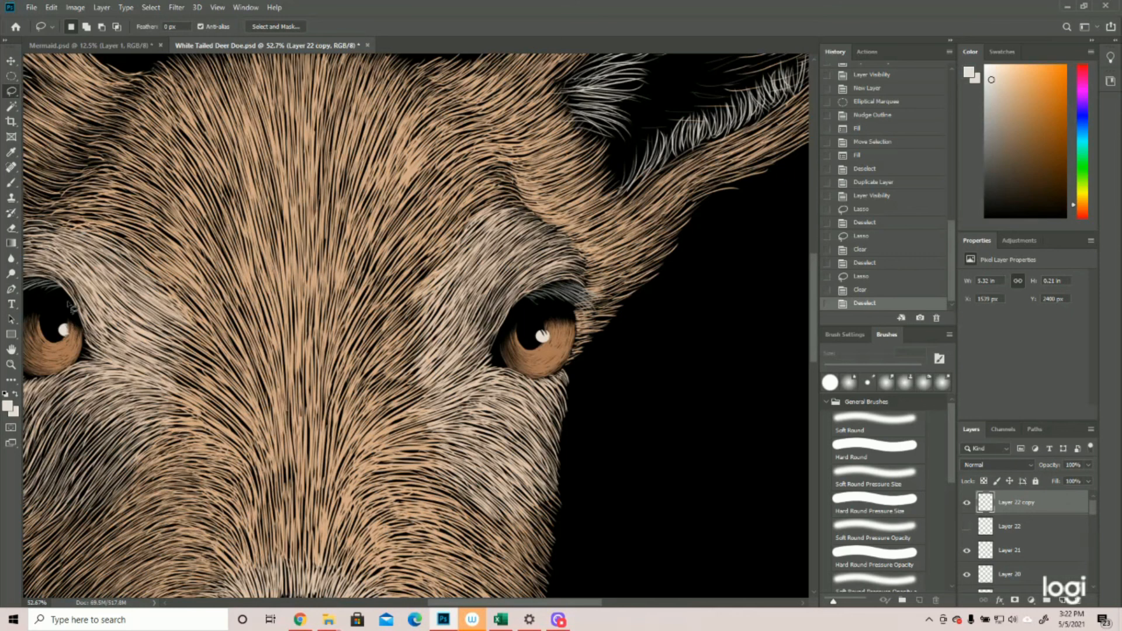
Examine the whole head with both eye highlights in place.
click(10, 364)
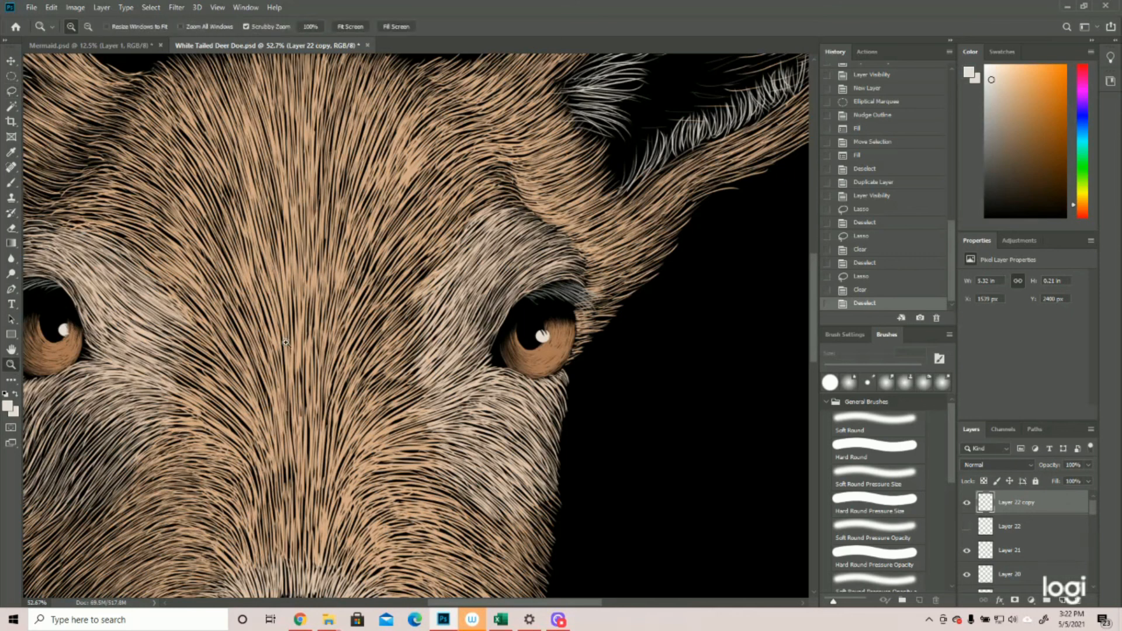
key(ctrl+0)
drag(340, 334, 458, 317)
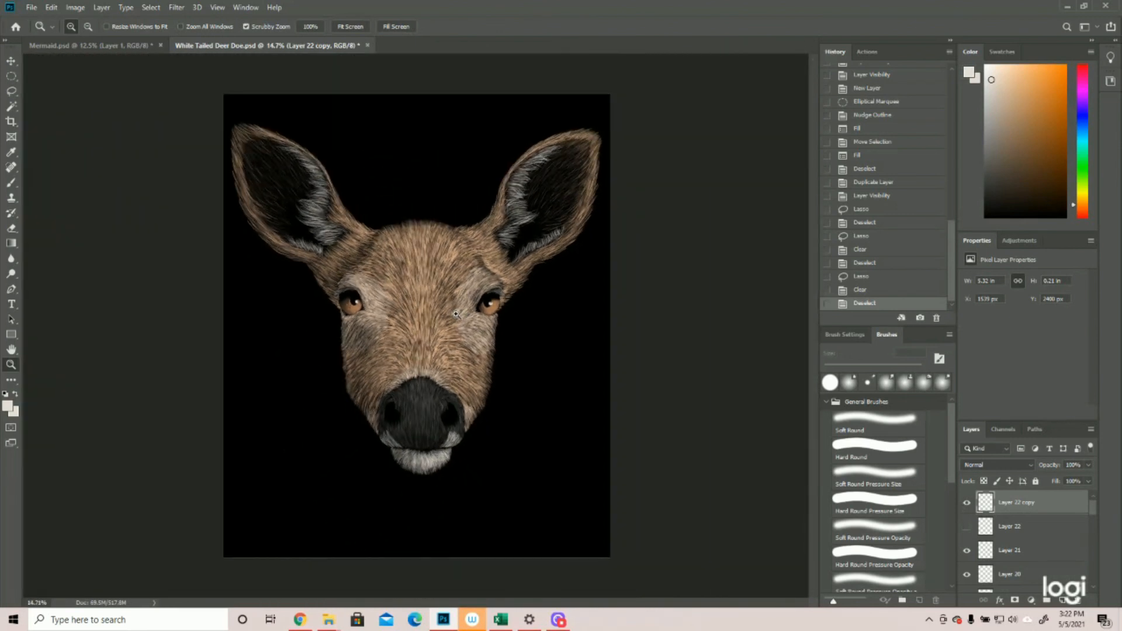
click(456, 314)
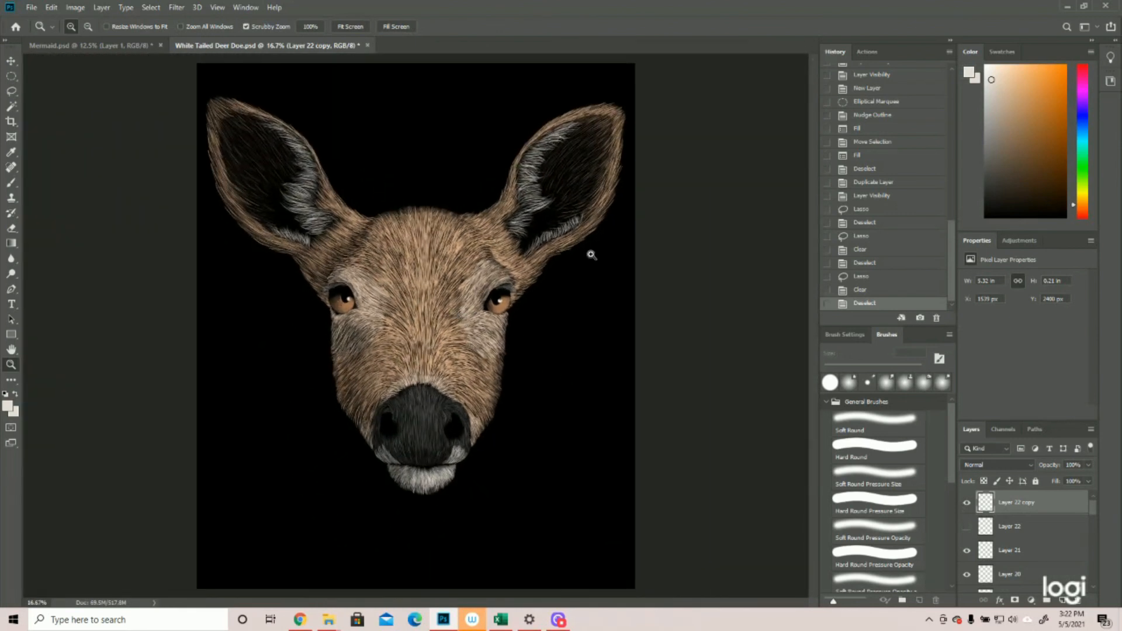
click(481, 208)
drag(463, 226, 468, 226)
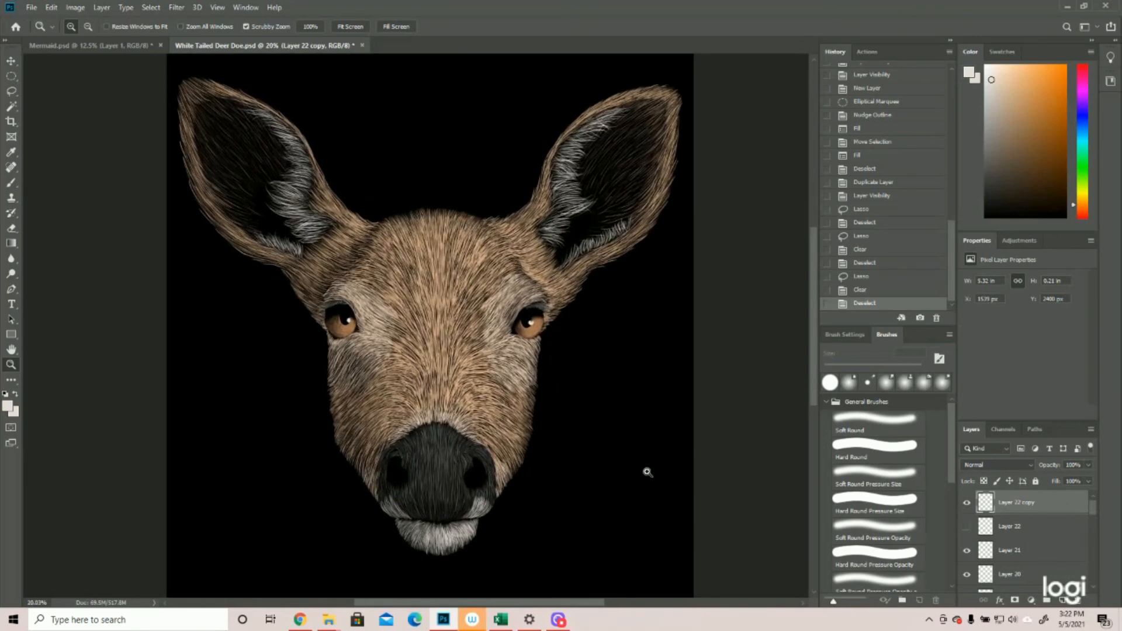